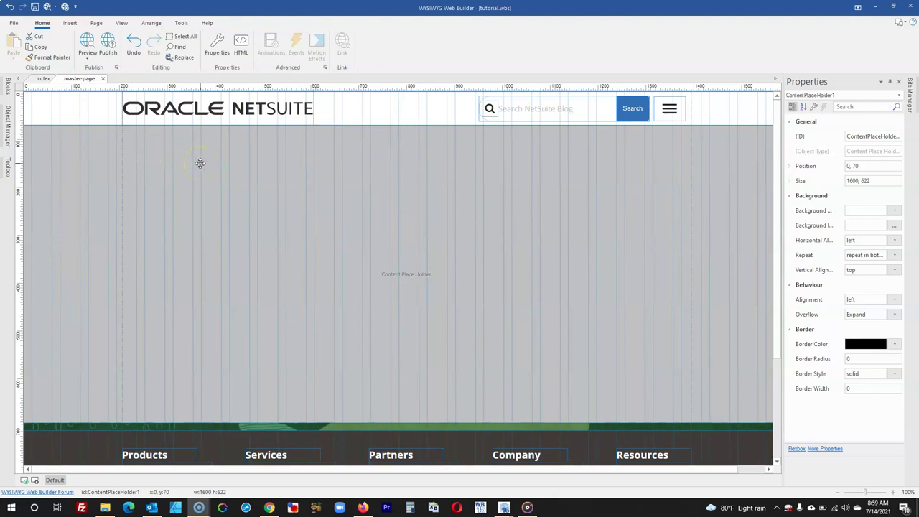
pyautogui.scroll(-2, 236, 164)
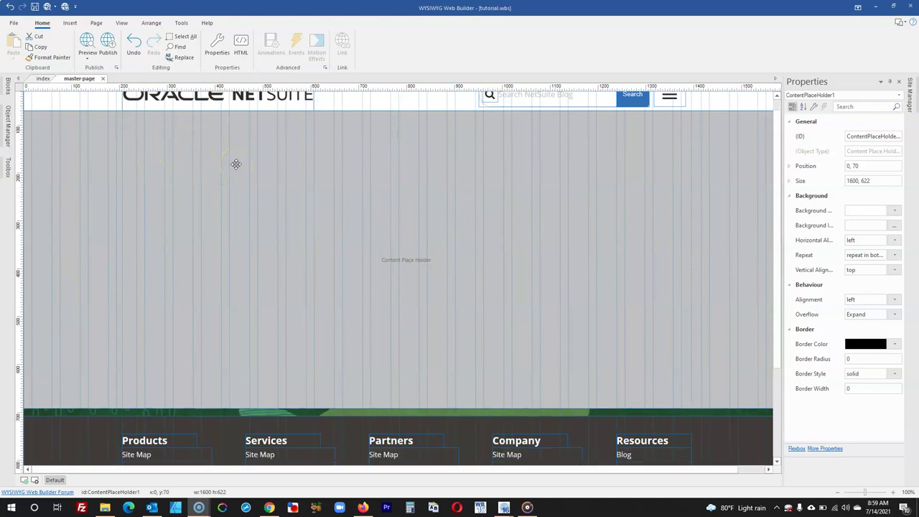
pyautogui.scroll(2, 237, 164)
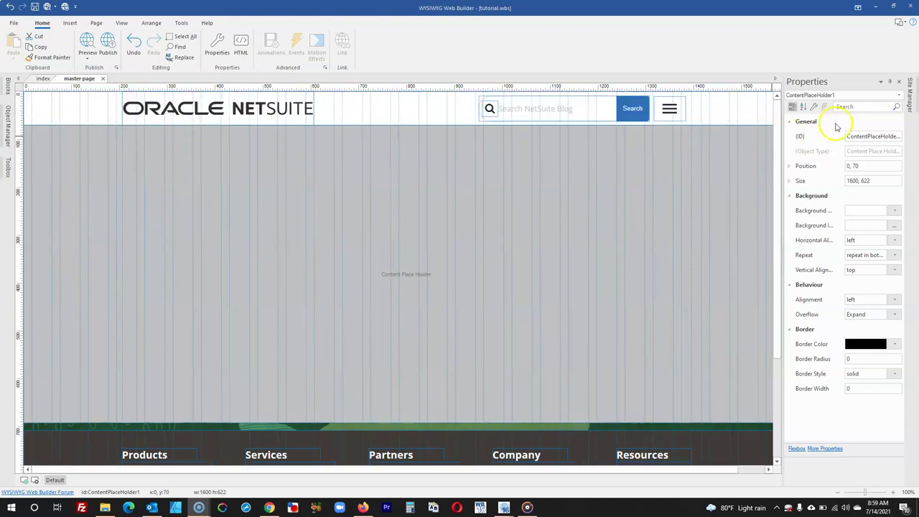
pyautogui.click(909, 94)
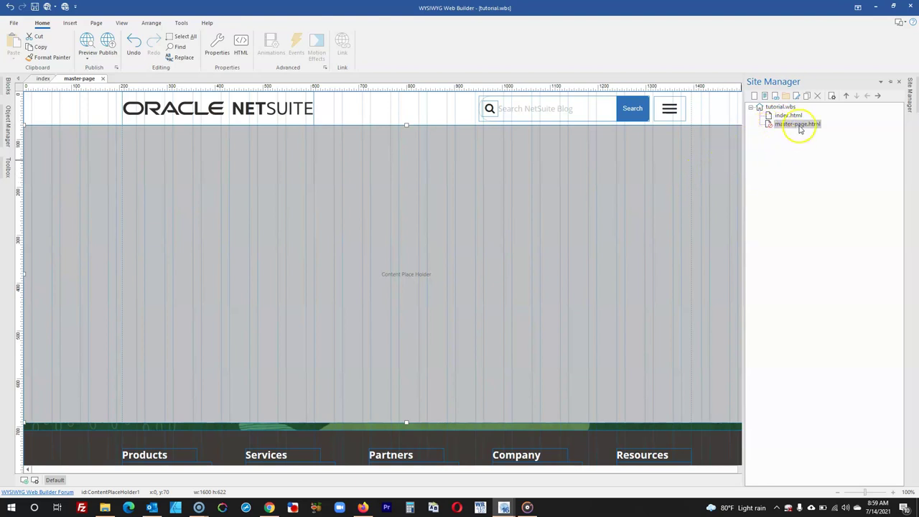
pyautogui.click(644, 227)
# Open the breakpoint manager for the master page and add breakpoints at 320 px and 480 px device width.
pyautogui.click(36, 480)
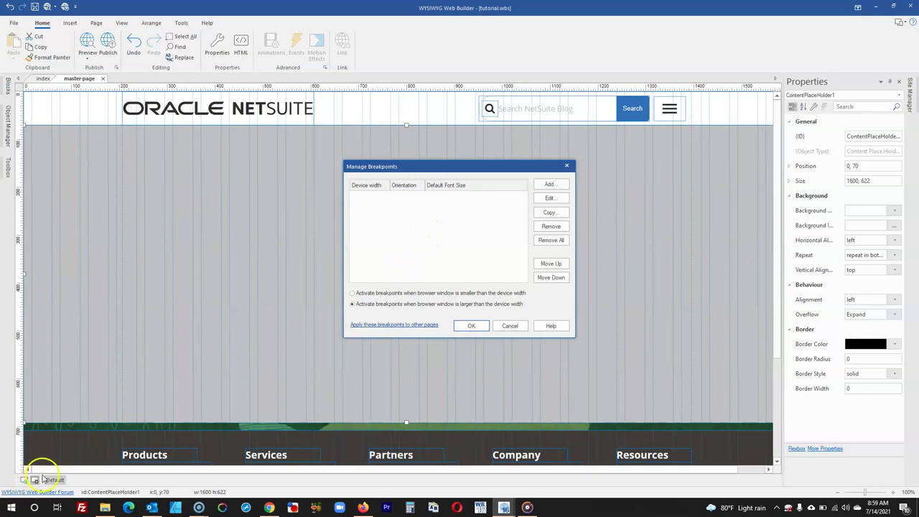
pyautogui.click(549, 185)
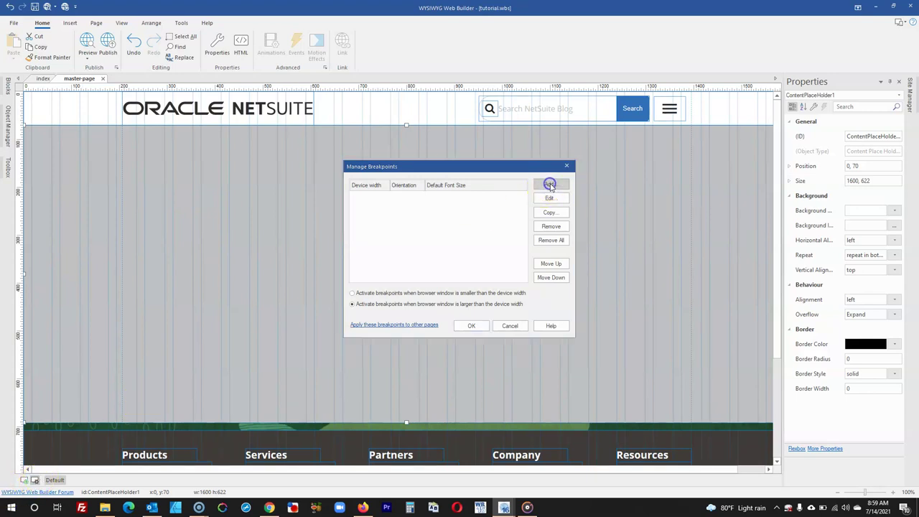
pyautogui.click(465, 281)
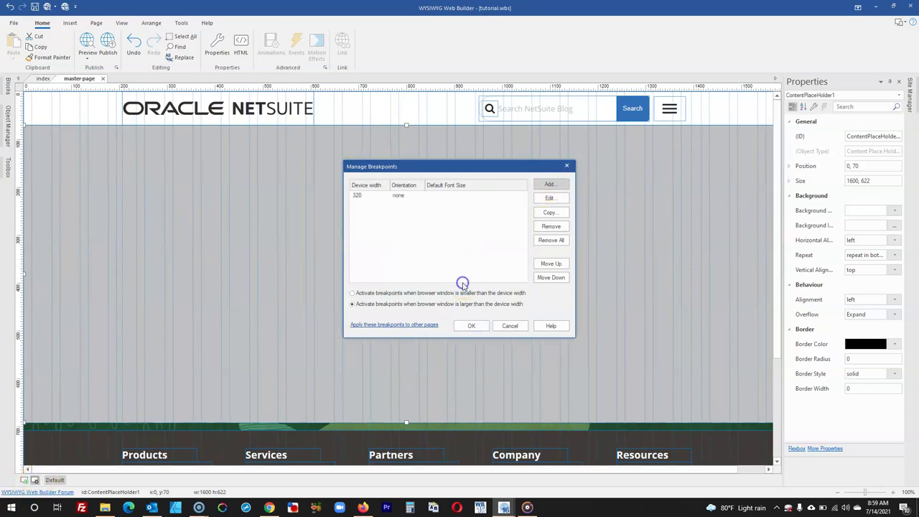
pyautogui.click(538, 186)
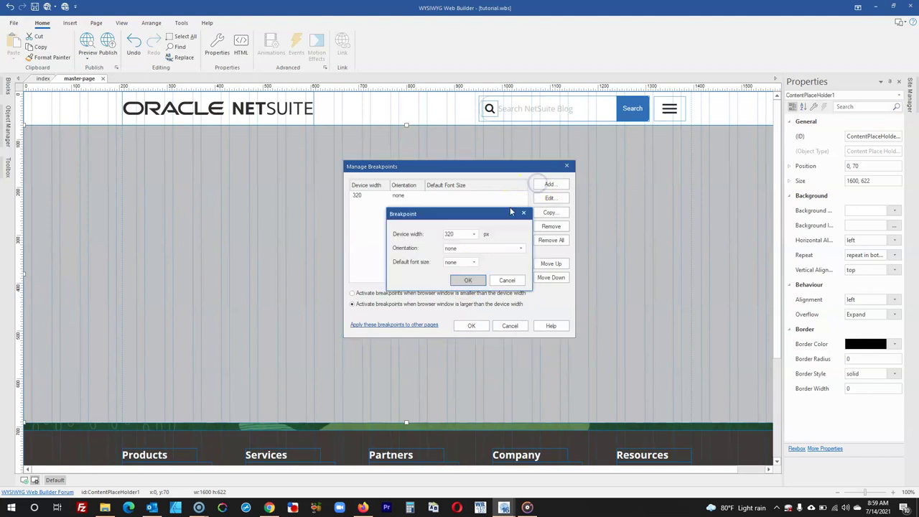
pyautogui.doubleClick(448, 234)
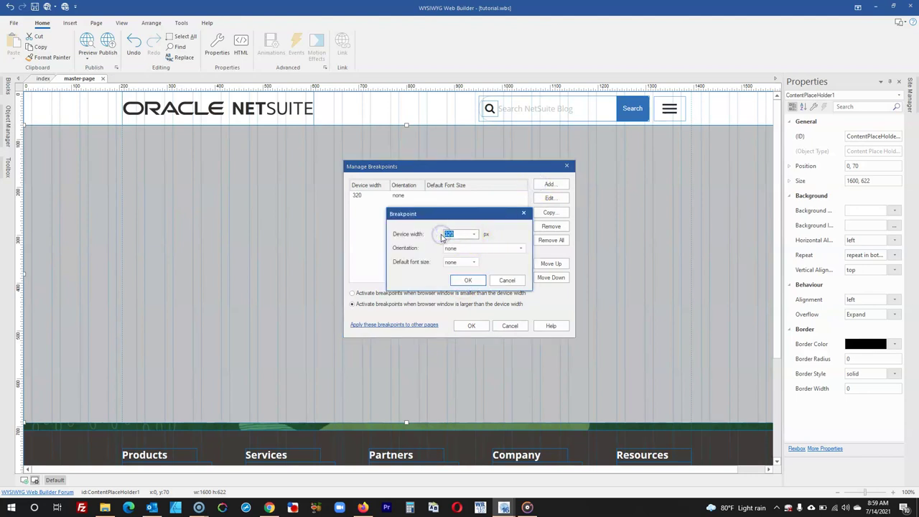
pyautogui.click(475, 234)
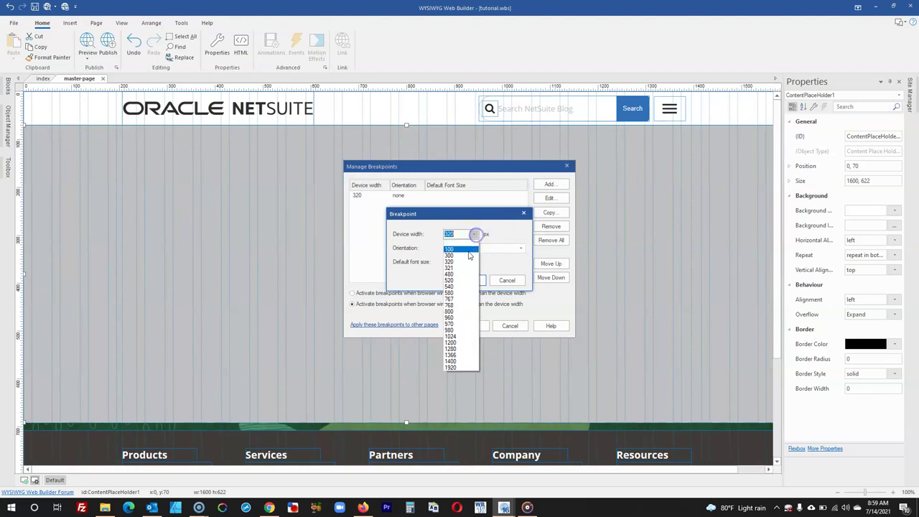
pyautogui.click(458, 275)
pyautogui.click(461, 280)
# Add breakpoints at 768 px and 960 px device width to the master page.
pyautogui.click(548, 185)
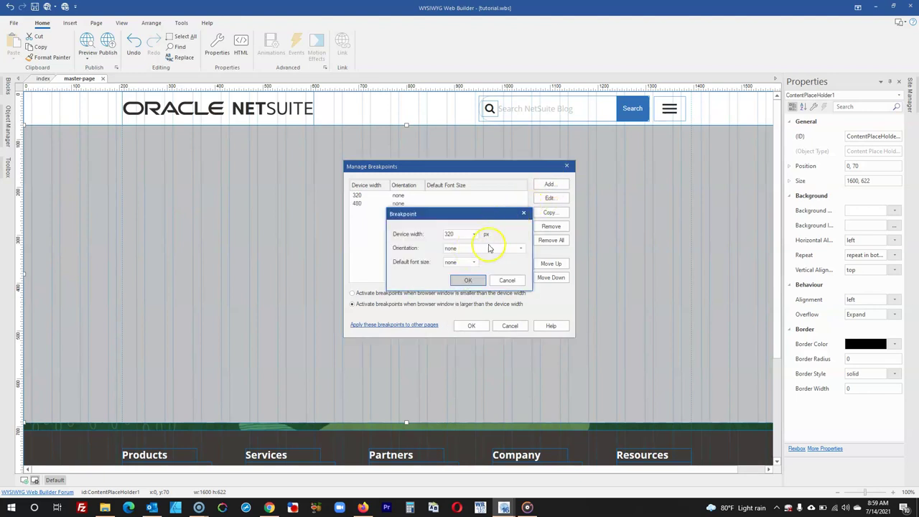
pyautogui.click(476, 234)
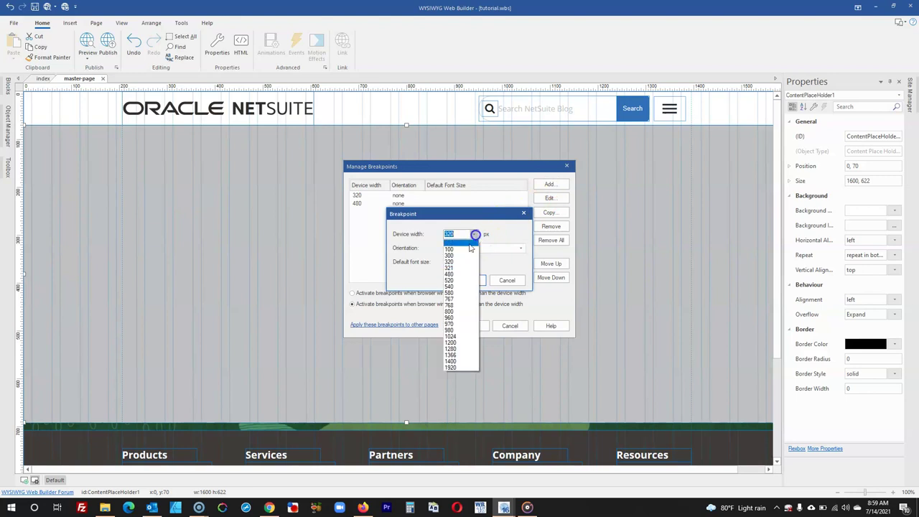
pyautogui.click(455, 304)
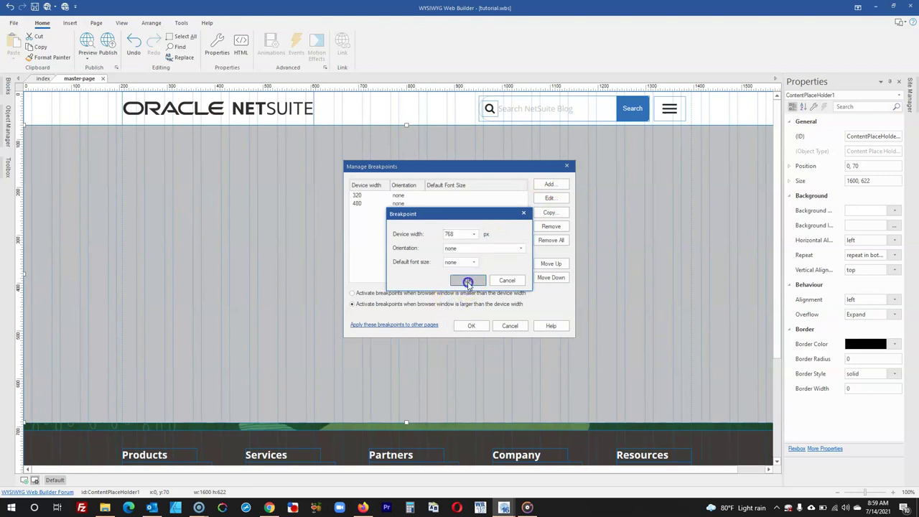
pyautogui.click(467, 281)
pyautogui.click(549, 185)
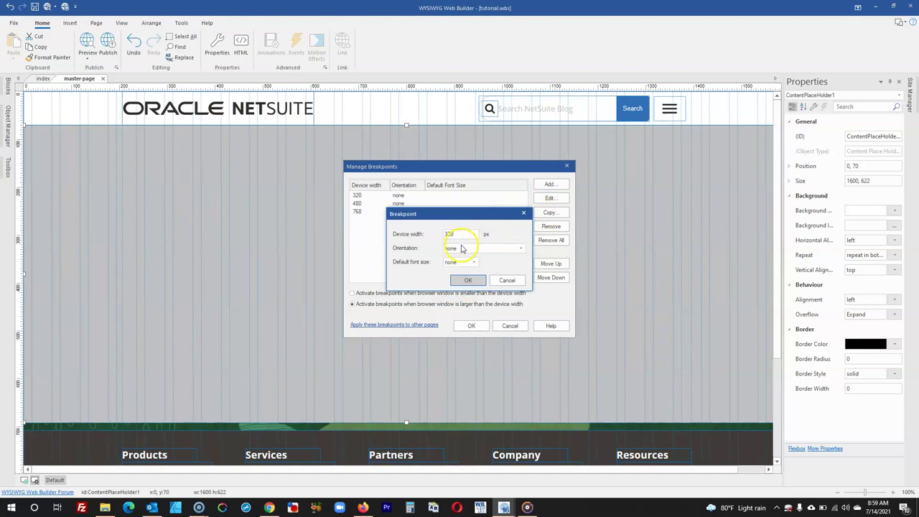
pyautogui.click(474, 234)
pyautogui.click(455, 316)
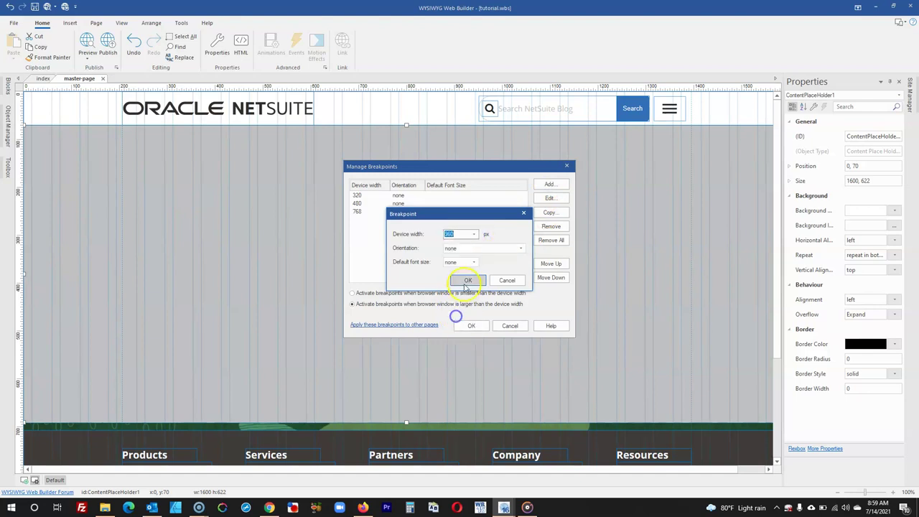
pyautogui.click(467, 281)
# Add breakpoints at 1024 px and 1200 px device width to the master page.
pyautogui.click(549, 185)
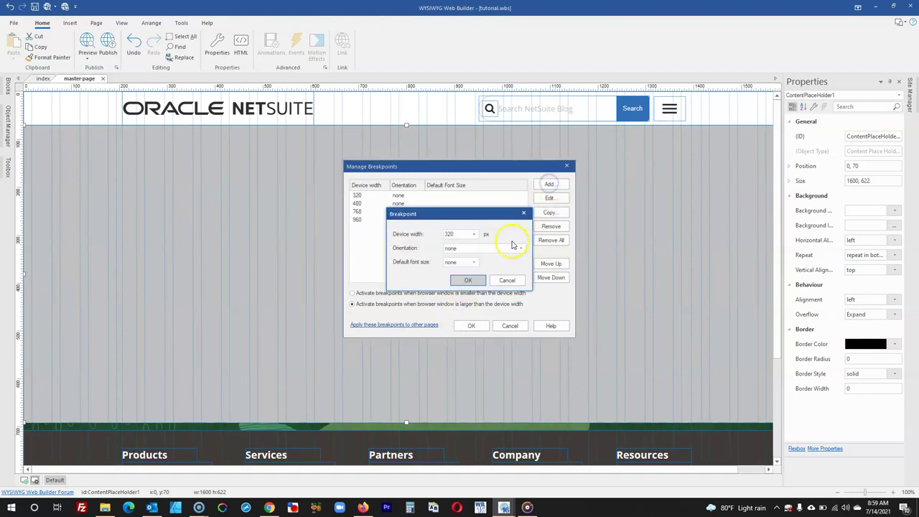
pyautogui.click(474, 235)
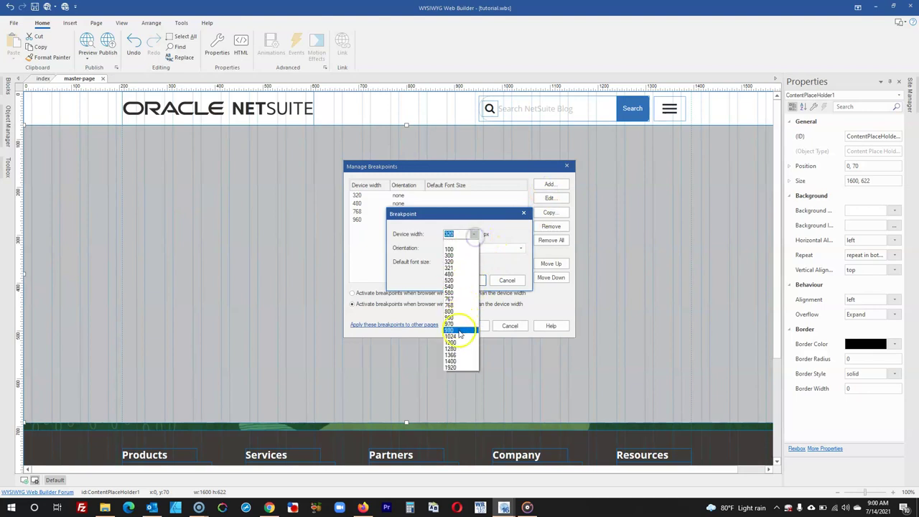
pyautogui.click(459, 333)
pyautogui.click(468, 281)
pyautogui.click(549, 185)
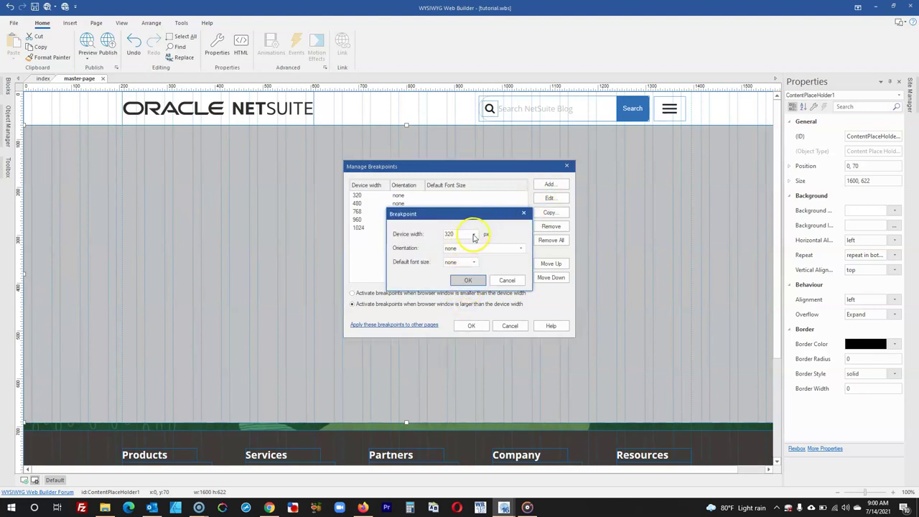
pyautogui.click(474, 234)
pyautogui.click(452, 345)
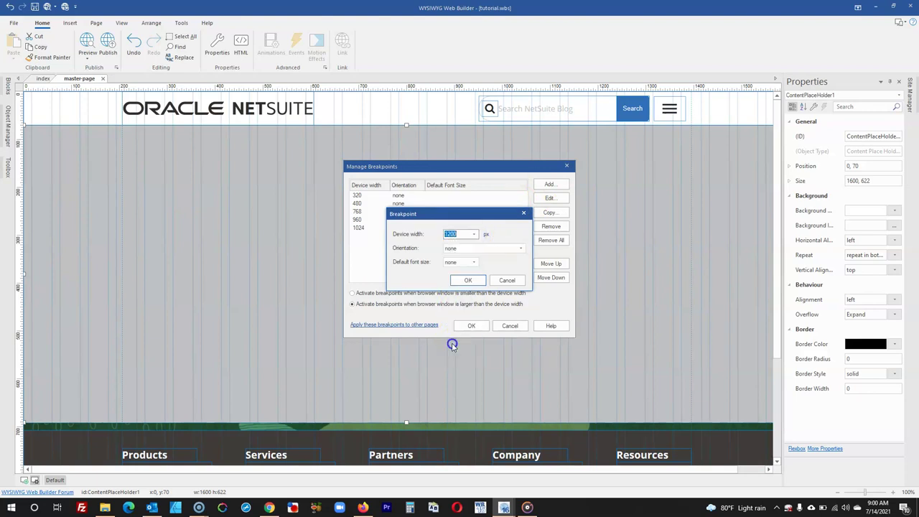
pyautogui.click(468, 280)
# Add a 1400 px breakpoint to the master page and apply the breakpoint list.
pyautogui.click(549, 185)
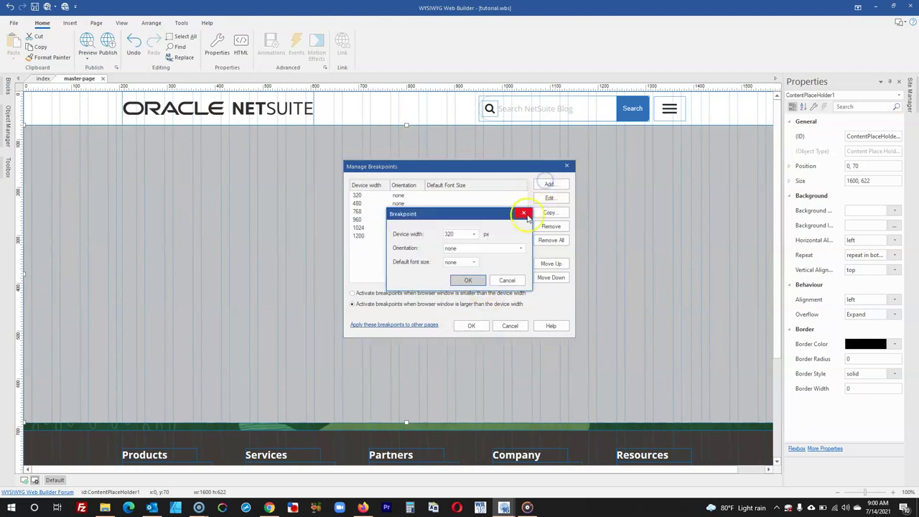
pyautogui.click(471, 235)
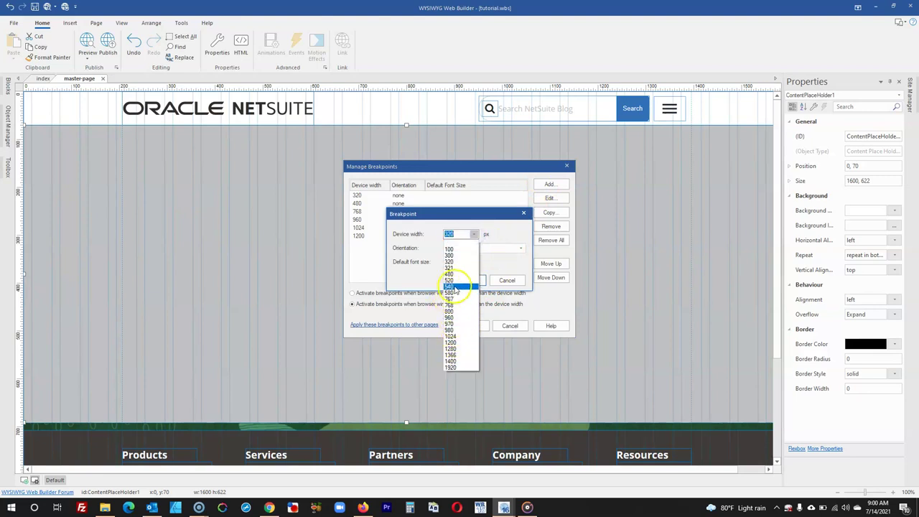
pyautogui.click(454, 361)
pyautogui.click(470, 279)
pyautogui.click(471, 325)
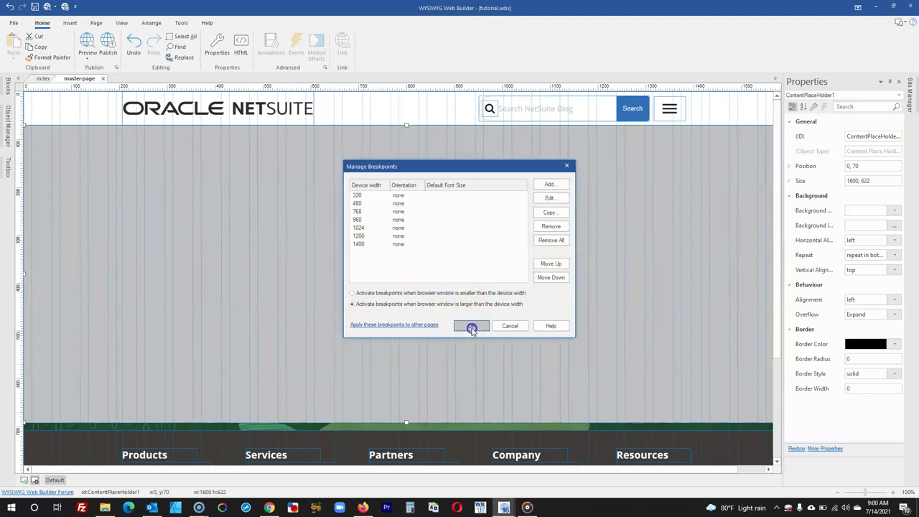
# Open the index.html page of the site for editing.
pyautogui.scroll(-2, 487, 251)
pyautogui.scroll(1, 487, 252)
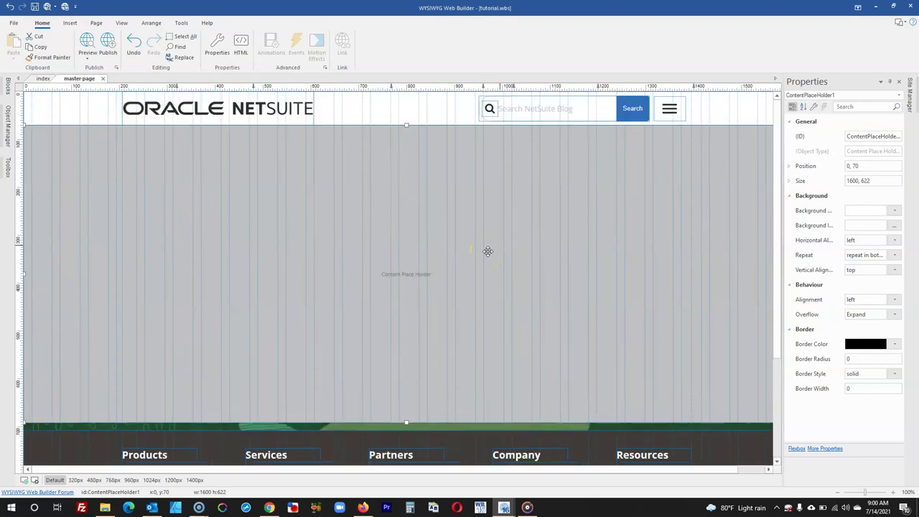
pyautogui.moveTo(910, 103)
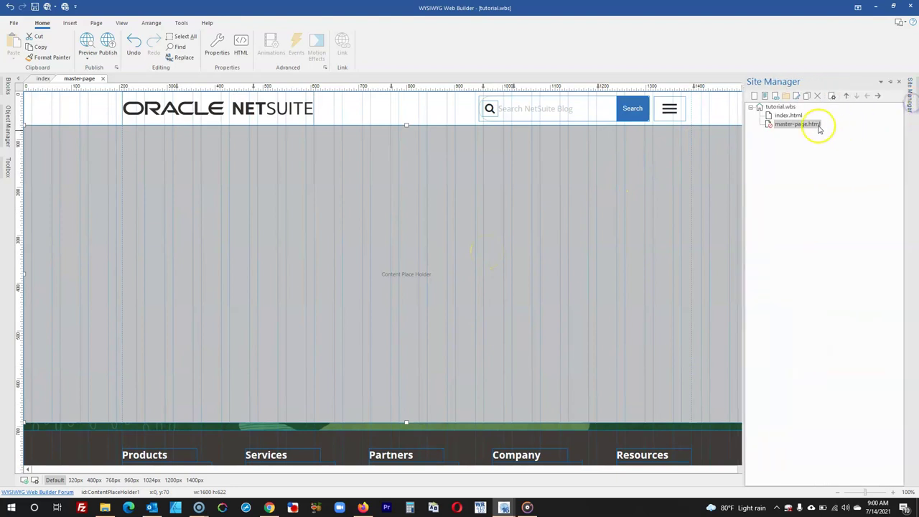
pyautogui.doubleClick(790, 115)
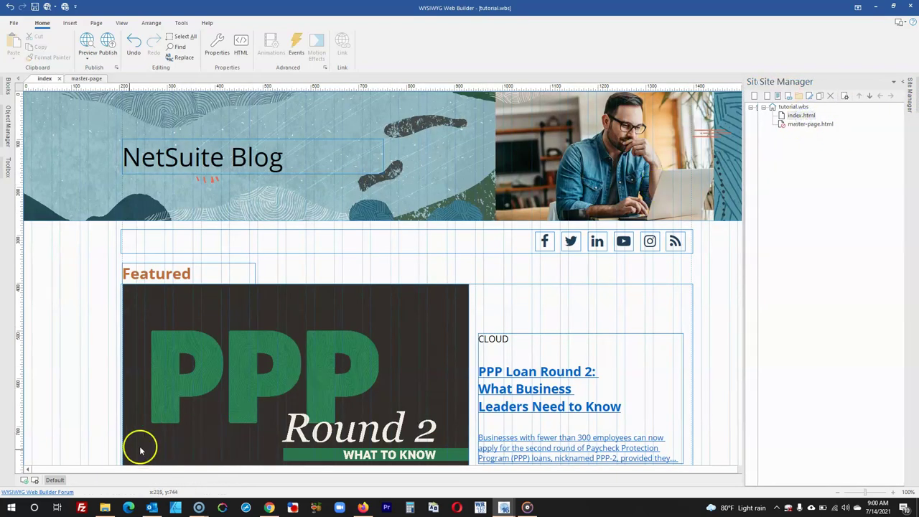
# Open the breakpoint manager for the index page and add breakpoints at 320 px and 480 px device width.
pyautogui.click(34, 479)
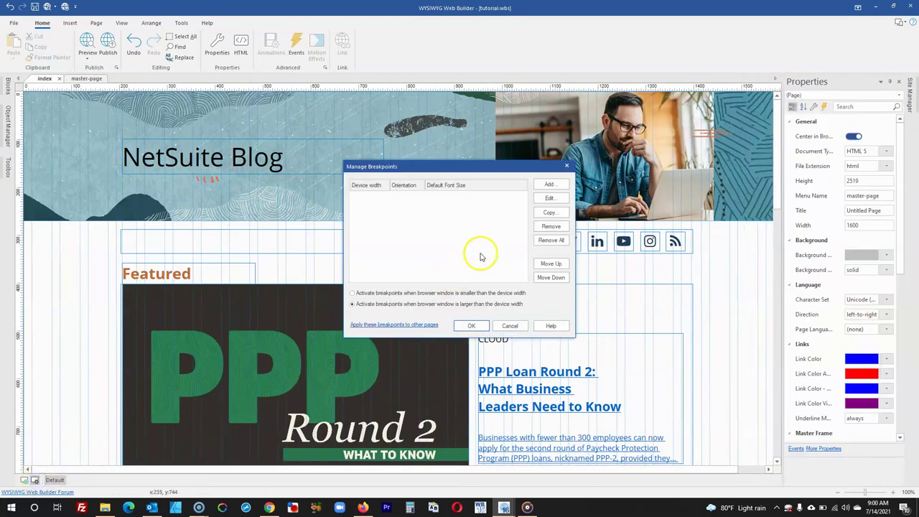
pyautogui.click(549, 184)
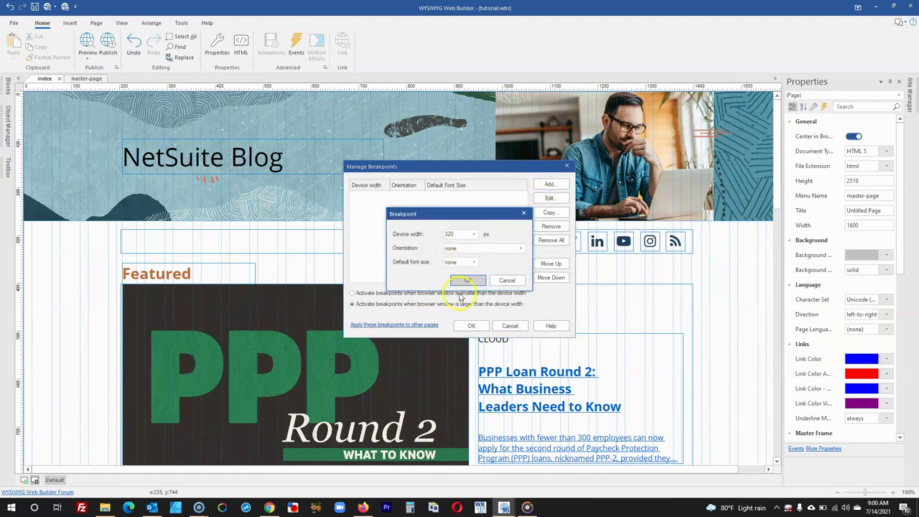
pyautogui.click(465, 281)
pyautogui.click(547, 184)
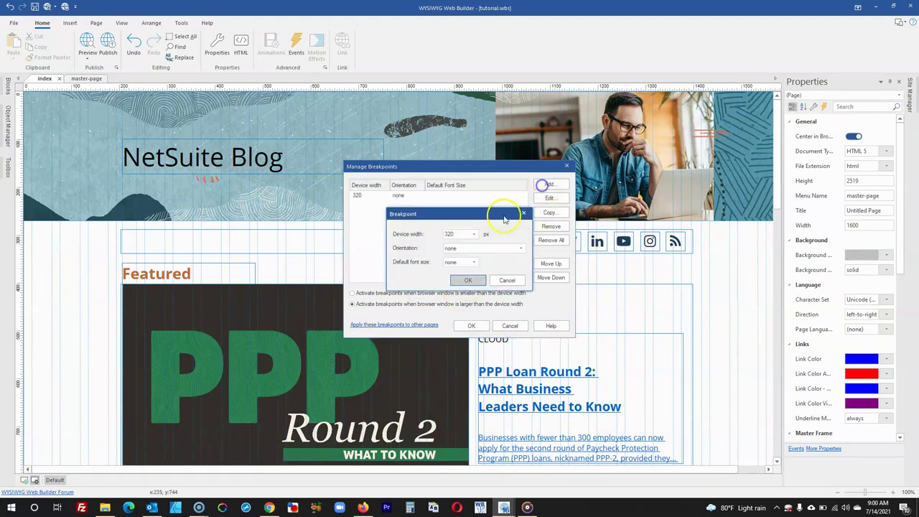
pyautogui.click(474, 236)
pyautogui.click(456, 275)
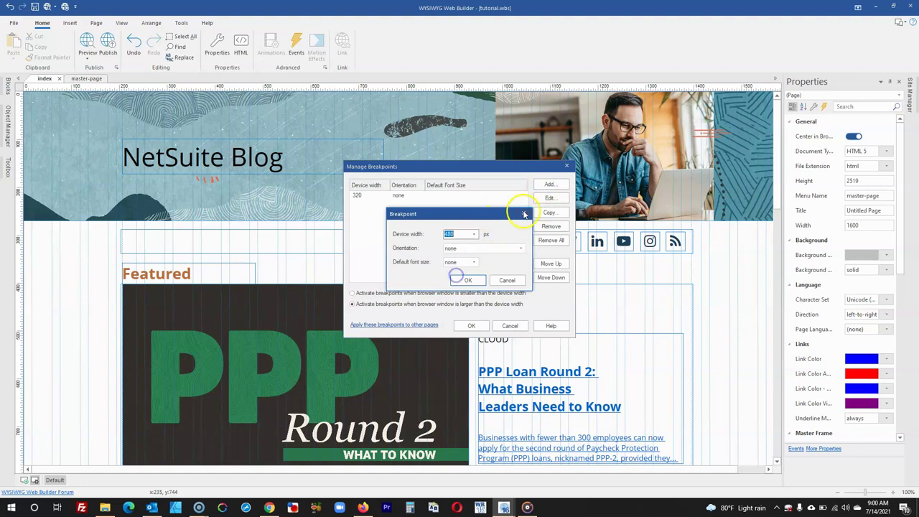
pyautogui.click(470, 281)
# Add breakpoints at 768 px and 960 px device width to the index page.
pyautogui.click(550, 184)
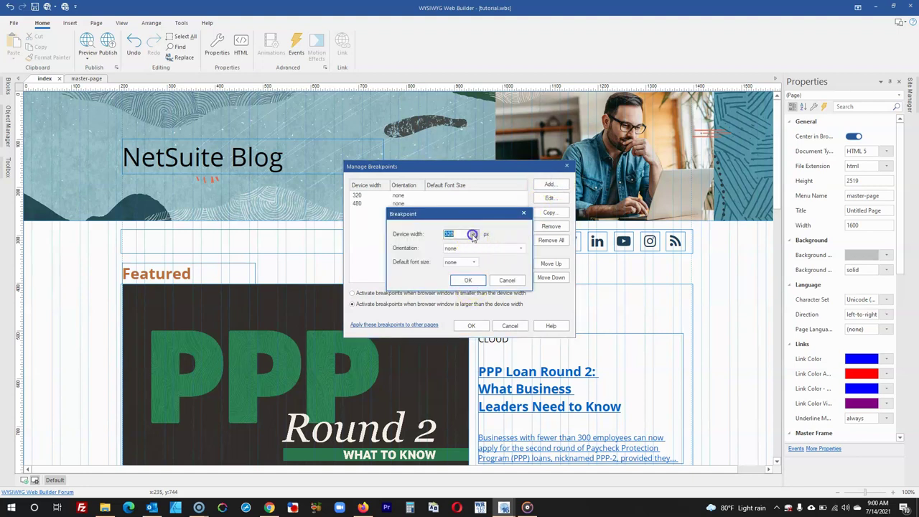
pyautogui.click(473, 235)
pyautogui.click(454, 304)
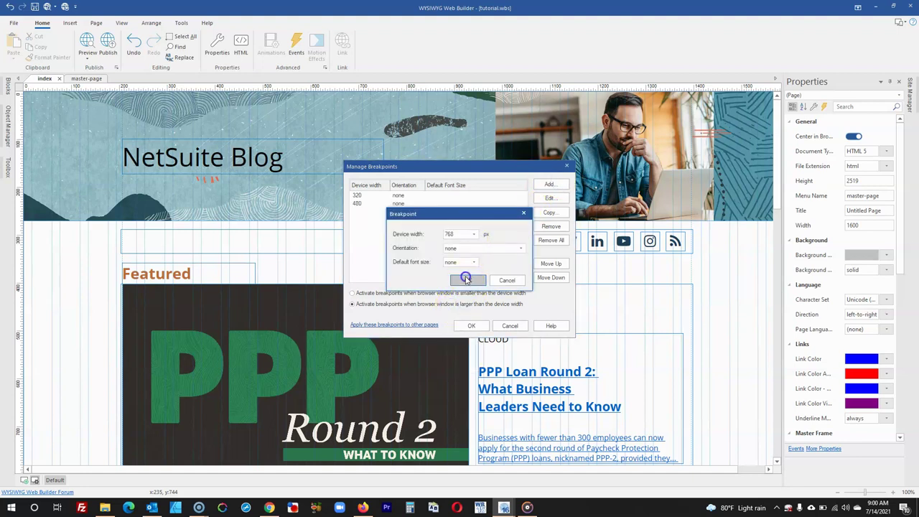
pyautogui.click(466, 279)
pyautogui.click(550, 185)
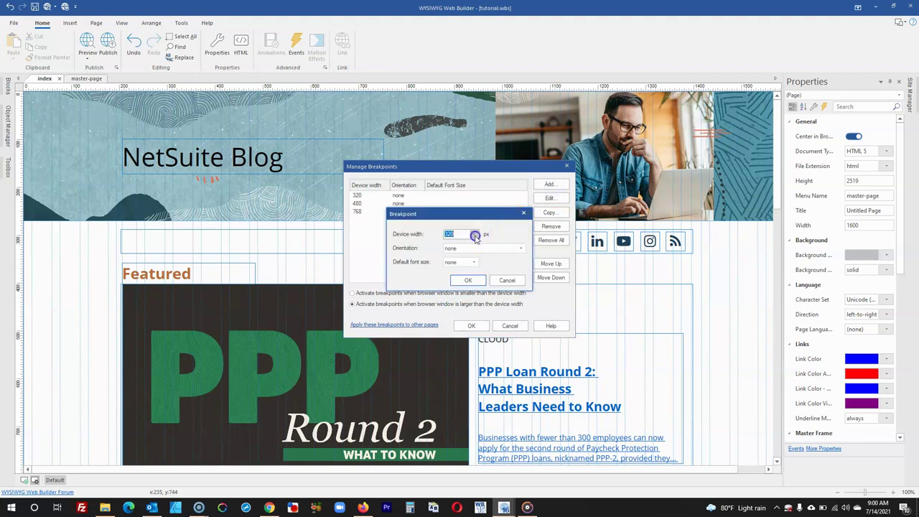
pyautogui.click(474, 235)
pyautogui.click(451, 318)
pyautogui.click(467, 280)
# Add breakpoints at 1024 px and 1200 px device width to the index page.
pyautogui.click(550, 185)
pyautogui.click(475, 235)
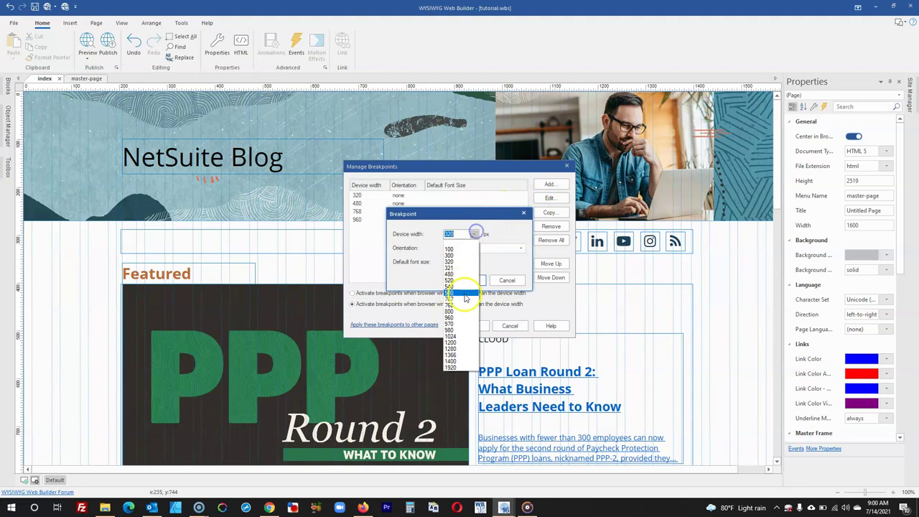
pyautogui.click(458, 337)
pyautogui.click(471, 280)
pyautogui.click(564, 185)
pyautogui.click(473, 234)
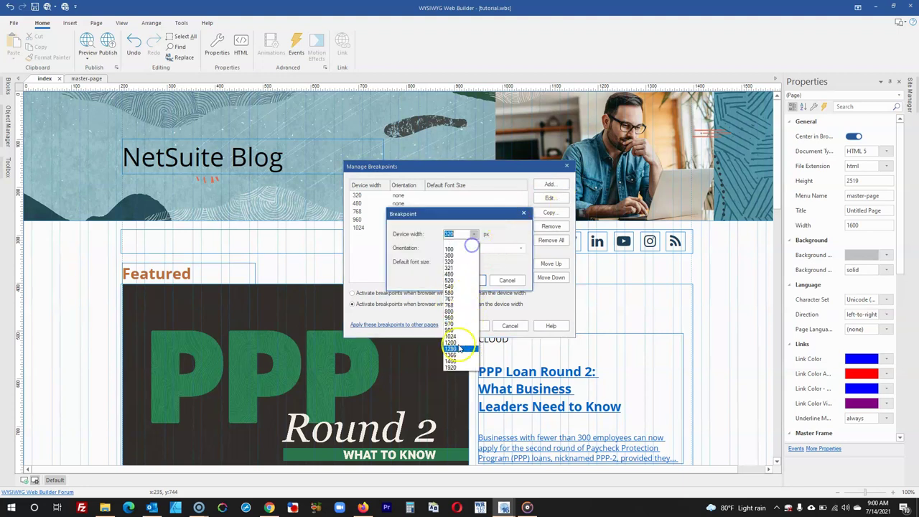
pyautogui.click(452, 343)
pyautogui.click(460, 280)
# Add a breakpoint at 1400 px device width to the index page.
pyautogui.click(549, 186)
pyautogui.click(474, 234)
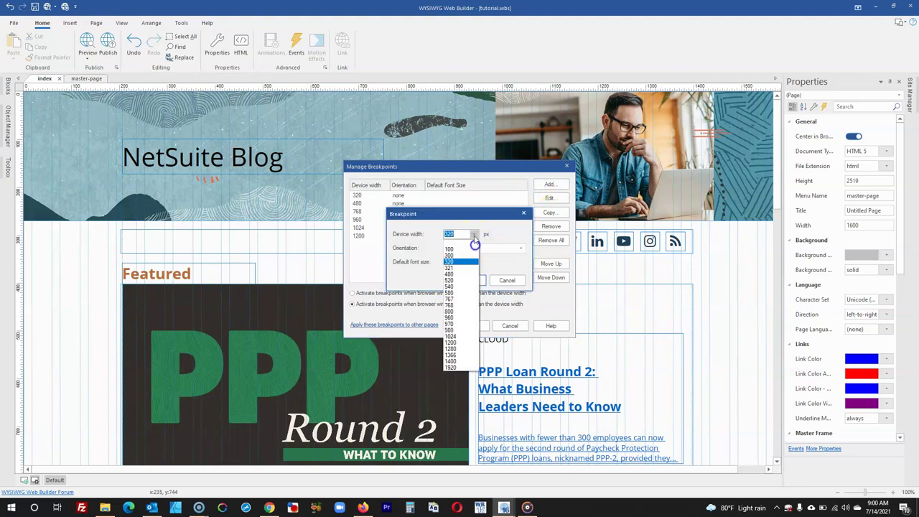
pyautogui.click(464, 365)
pyautogui.click(468, 280)
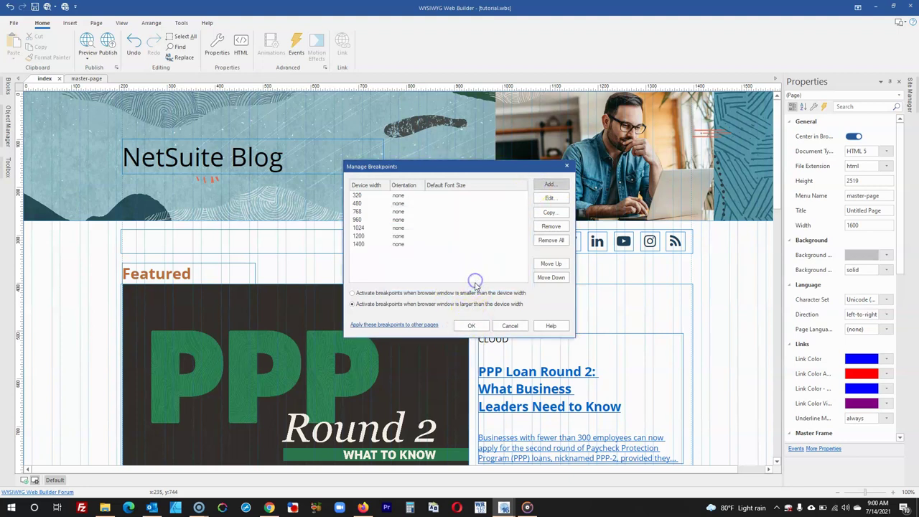
# Apply the breakpoint list to the index page and look over the page layout.
pyautogui.click(472, 327)
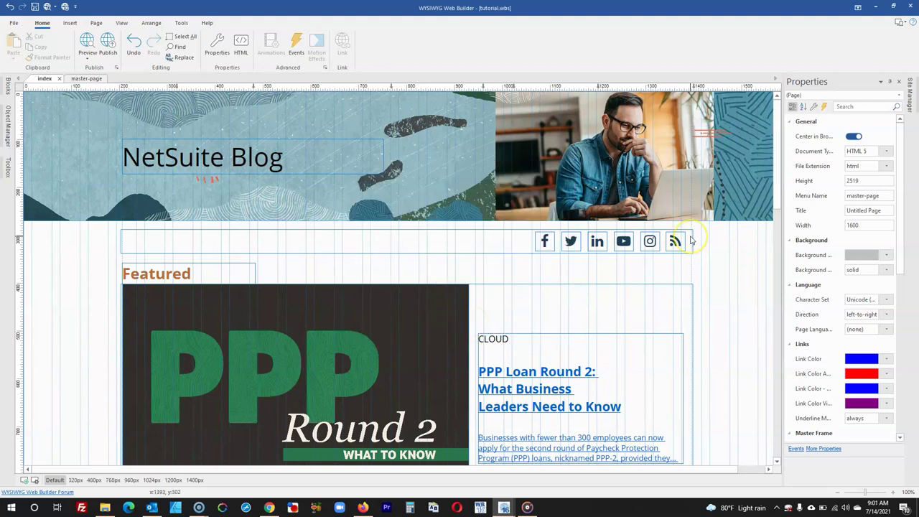
pyautogui.scroll(-2, 691, 241)
pyautogui.scroll(-7, 691, 238)
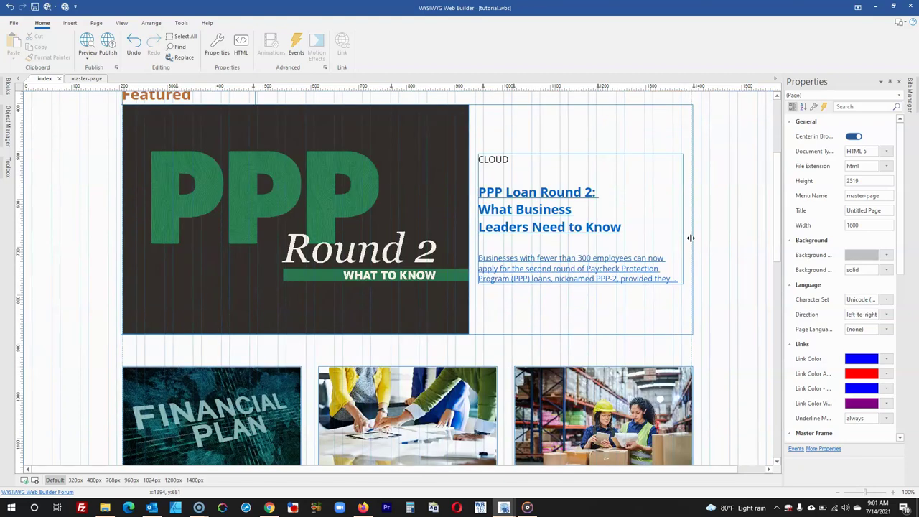
pyautogui.scroll(9, 691, 237)
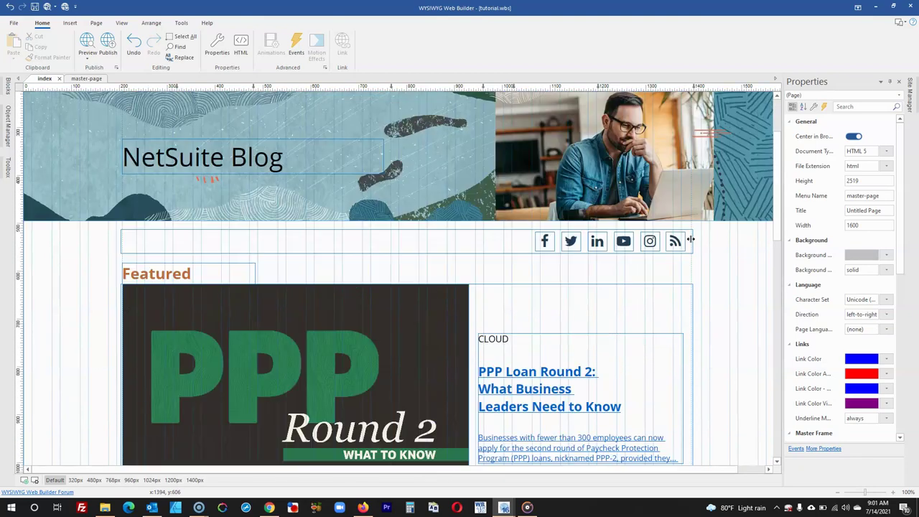
# Open the master page for editing, look over its layout and switch it to the 1400 px breakpoint.
pyautogui.click(909, 103)
pyautogui.doubleClick(806, 123)
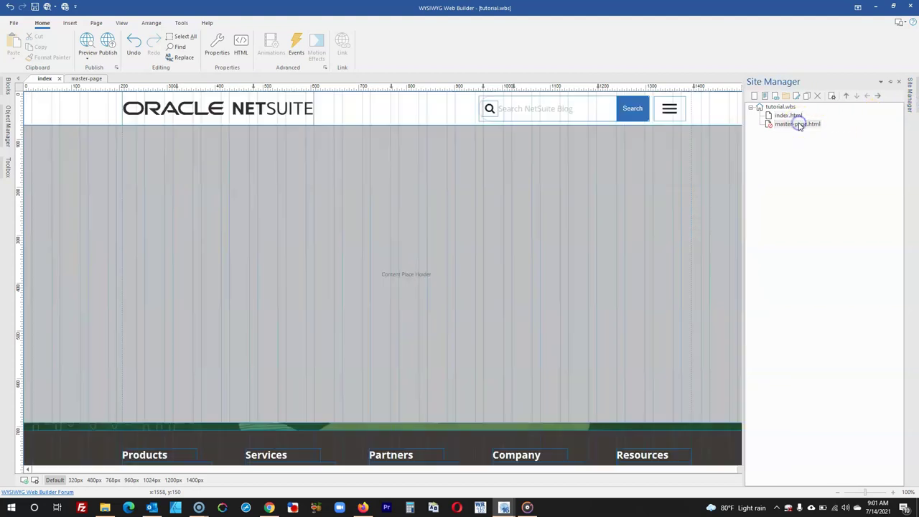
pyautogui.click(532, 203)
pyautogui.scroll(-3, 520, 208)
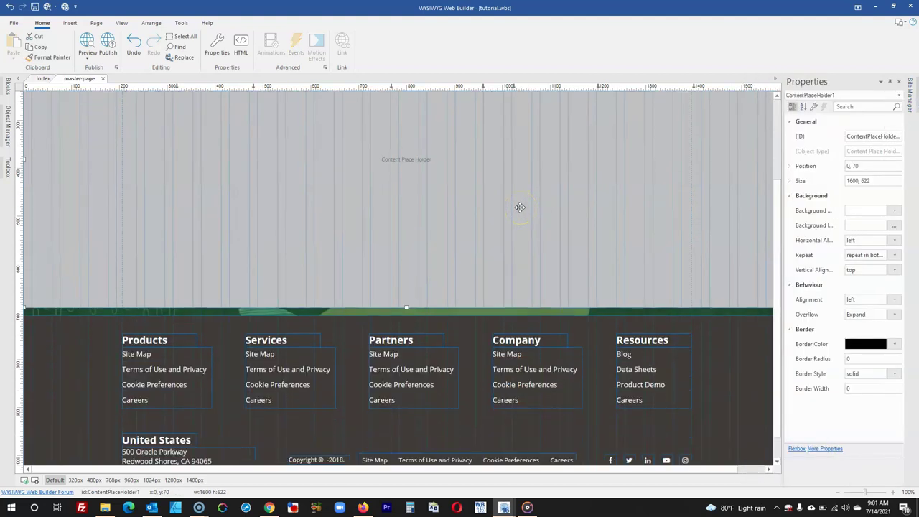
pyautogui.scroll(3, 520, 207)
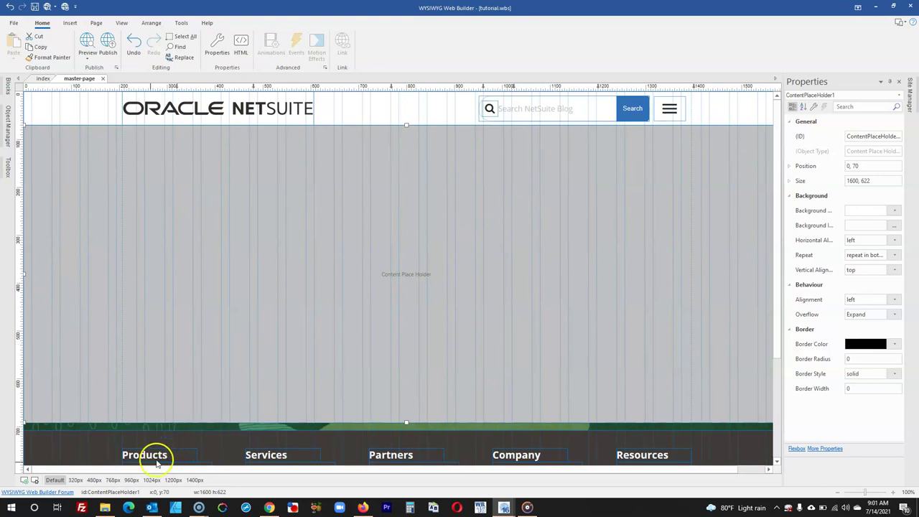
pyautogui.click(197, 480)
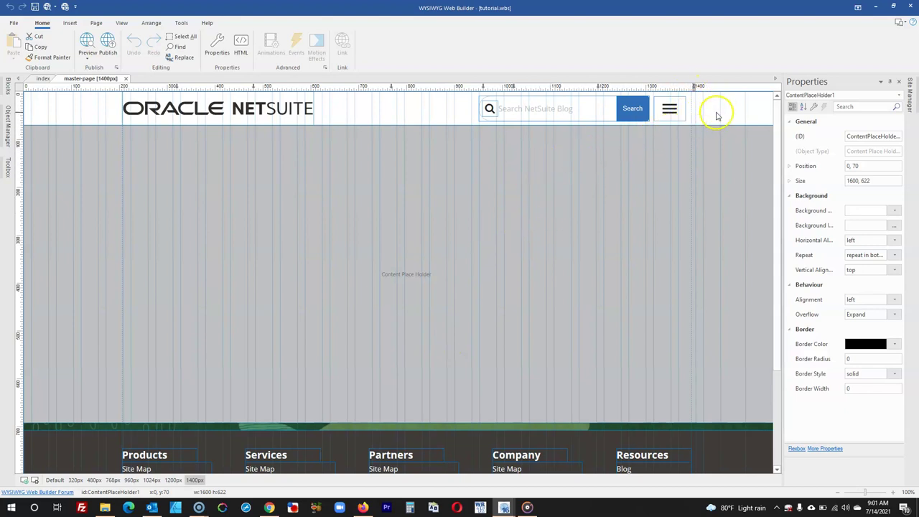
# Set the width of the header layer and the content place holder to 1400 px at this breakpoint.
pyautogui.click(678, 205)
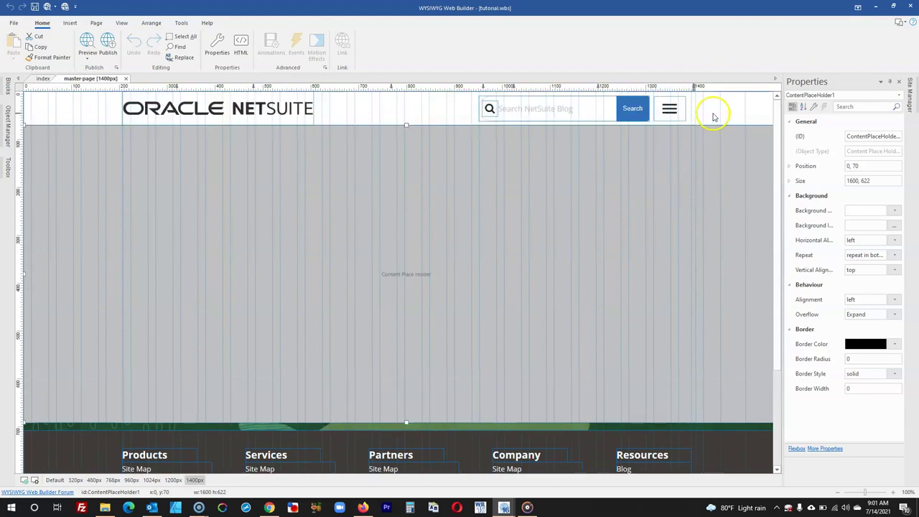
pyautogui.click(713, 113)
pyautogui.click(852, 209)
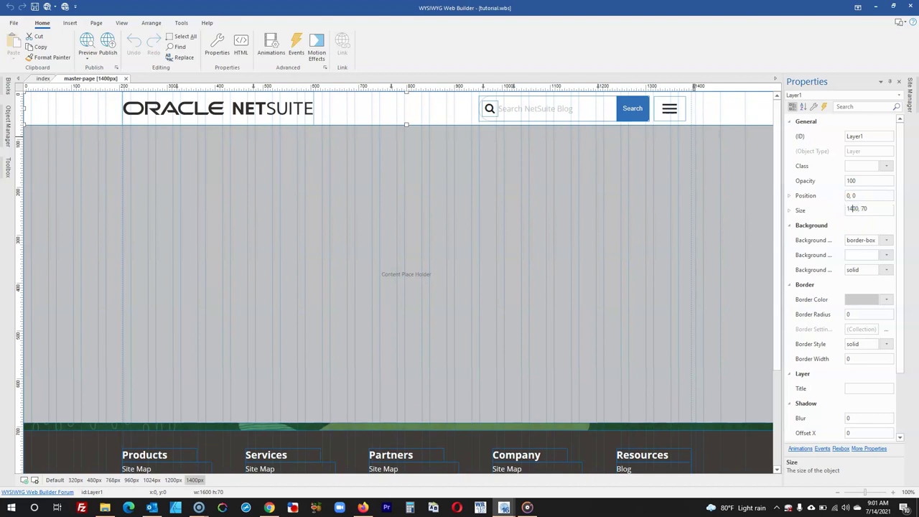
pyautogui.click(687, 236)
pyautogui.click(852, 182)
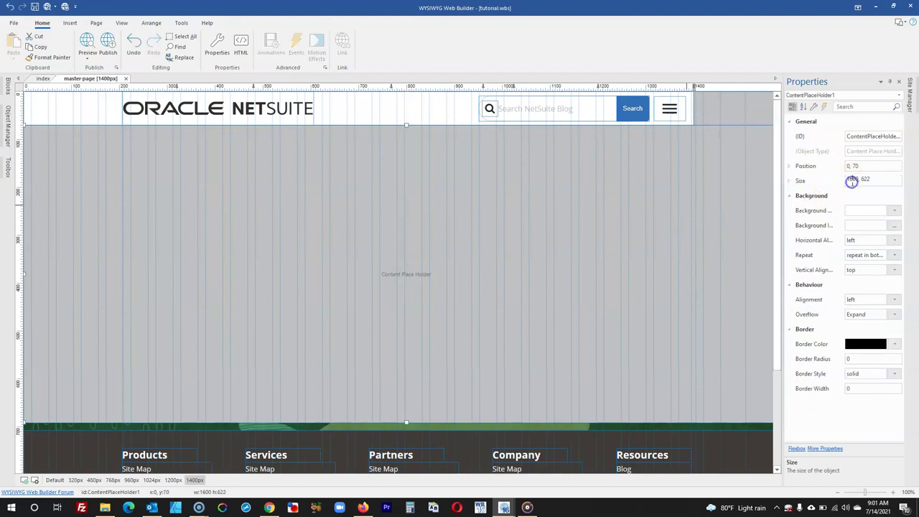
pyautogui.press('Return')
pyautogui.click(687, 239)
# Set the width of the dark footer layer and the green patterned strip above it to 1400 px.
pyautogui.scroll(-3, 687, 240)
pyautogui.click(738, 349)
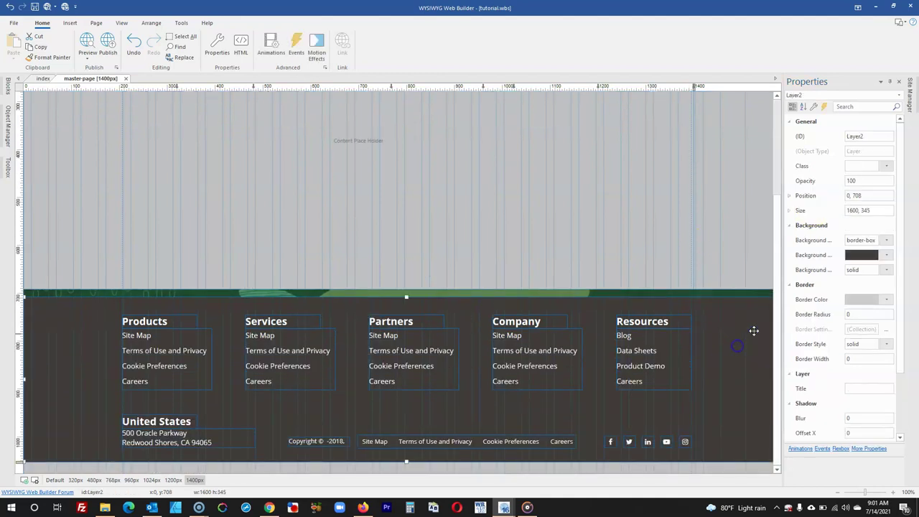
pyautogui.click(853, 210)
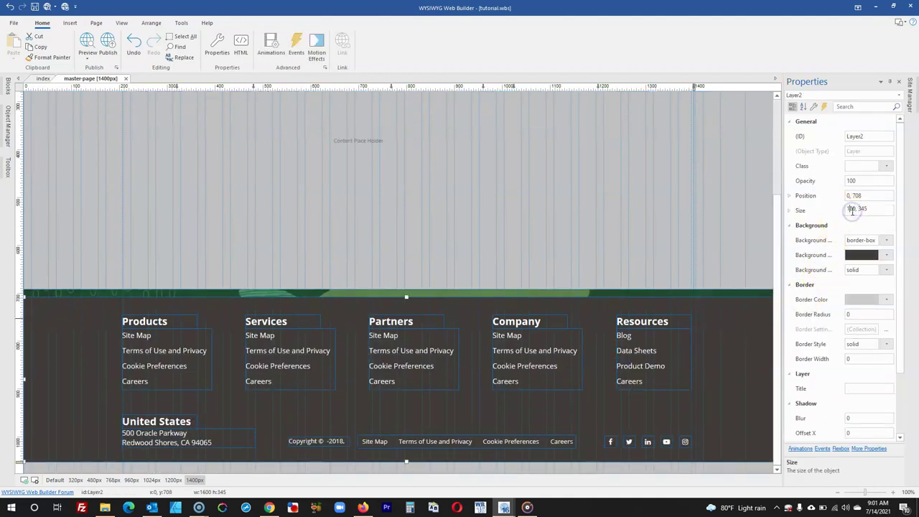
pyautogui.press('Return')
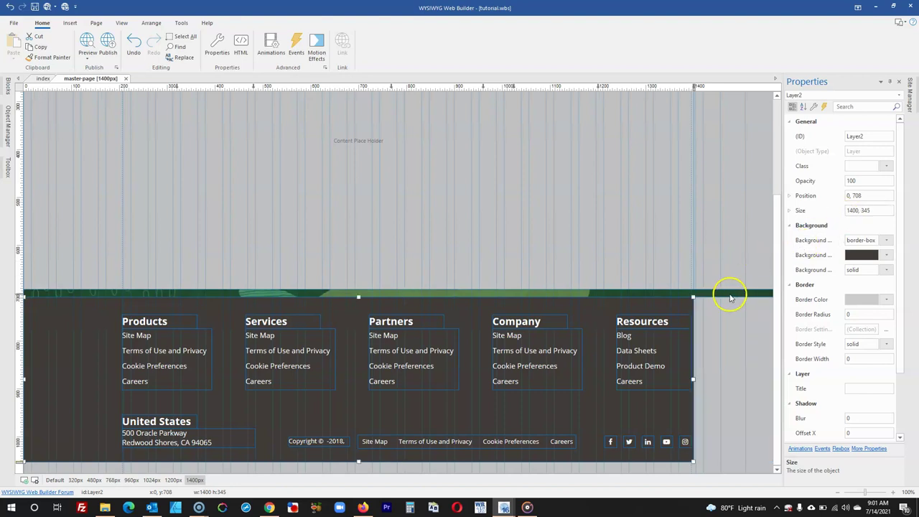
pyautogui.click(729, 294)
pyautogui.click(851, 210)
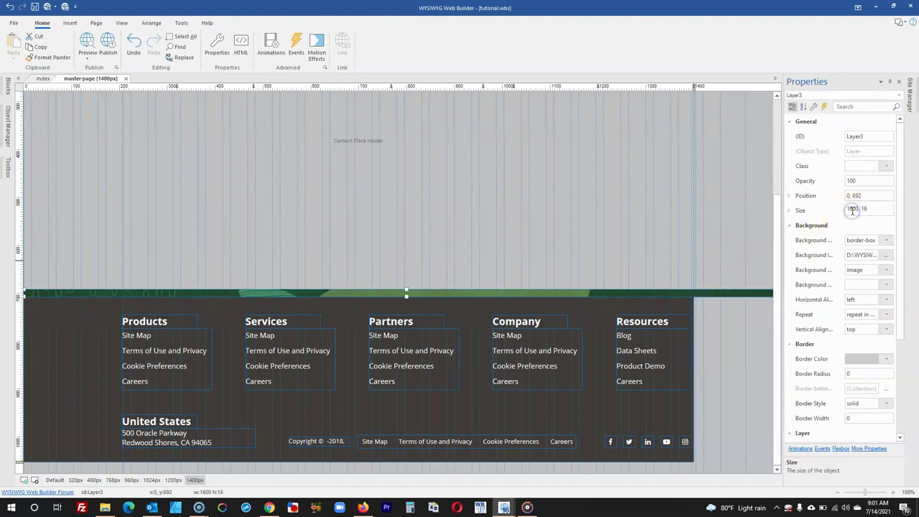
pyautogui.press('Return')
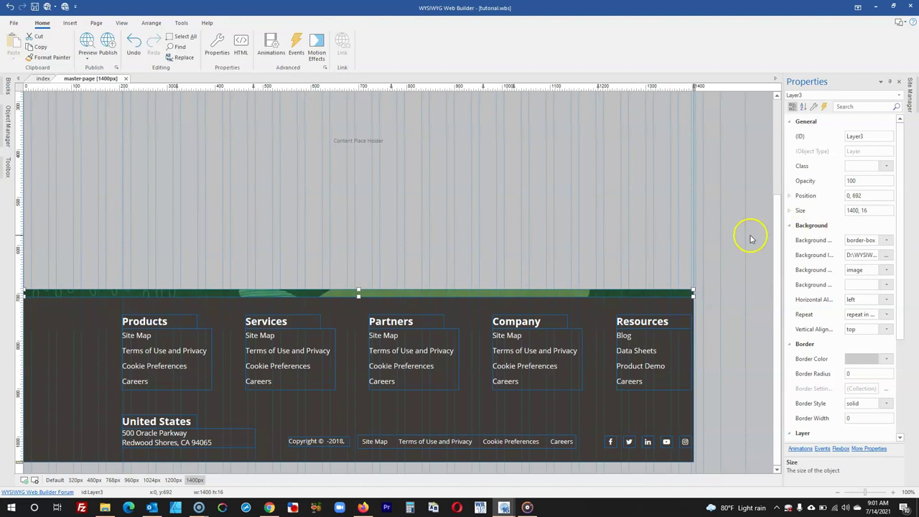
# Set the width of the transparent docking layer around the header to 1400 px.
pyautogui.scroll(5, 748, 236)
pyautogui.click(747, 230)
pyautogui.click(736, 111)
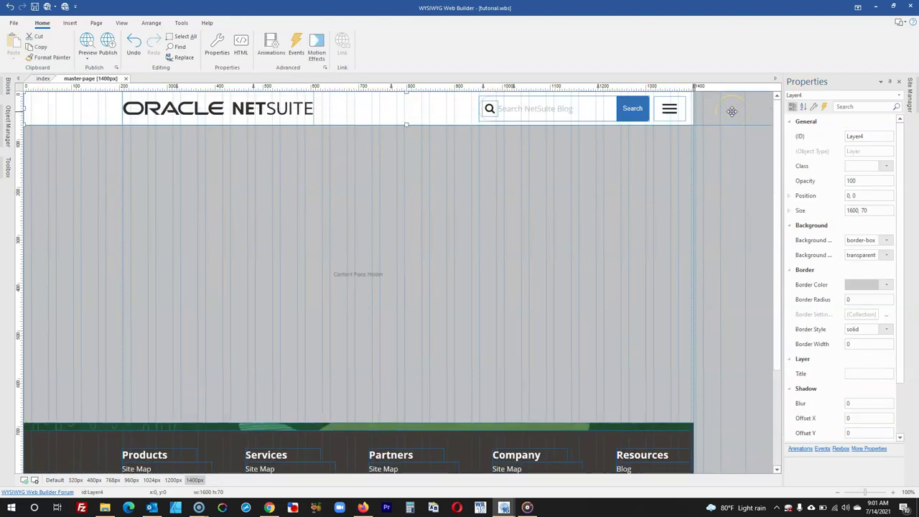
pyautogui.click(854, 210)
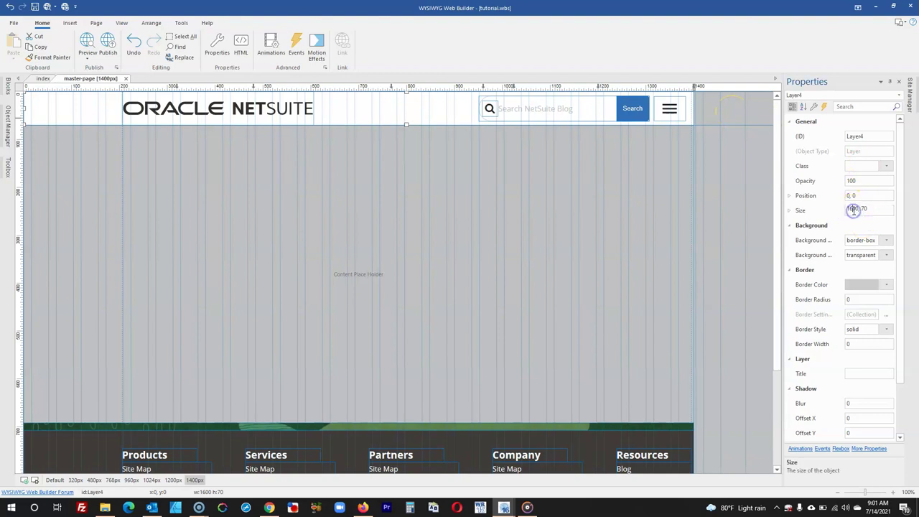
pyautogui.press('Return')
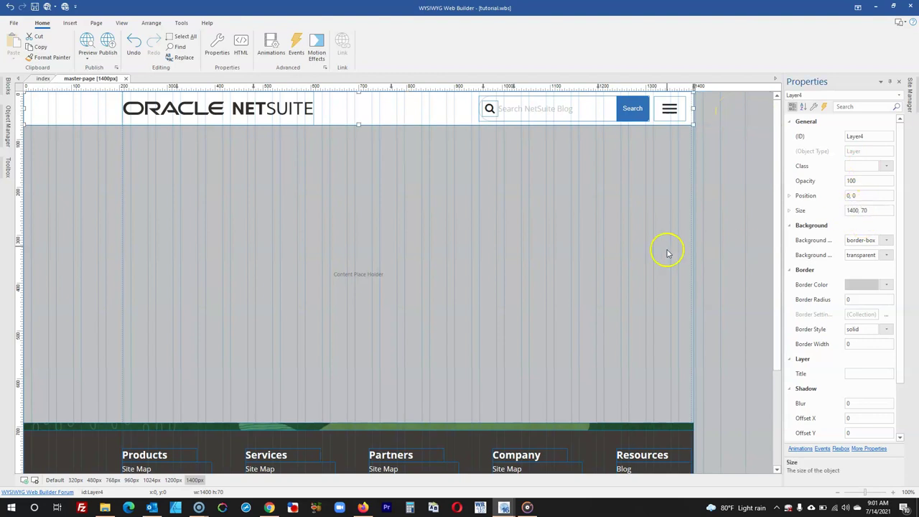
pyautogui.click(724, 160)
pyautogui.click(407, 121)
pyautogui.moveTo(408, 121); pyautogui.dragTo(400, 102)
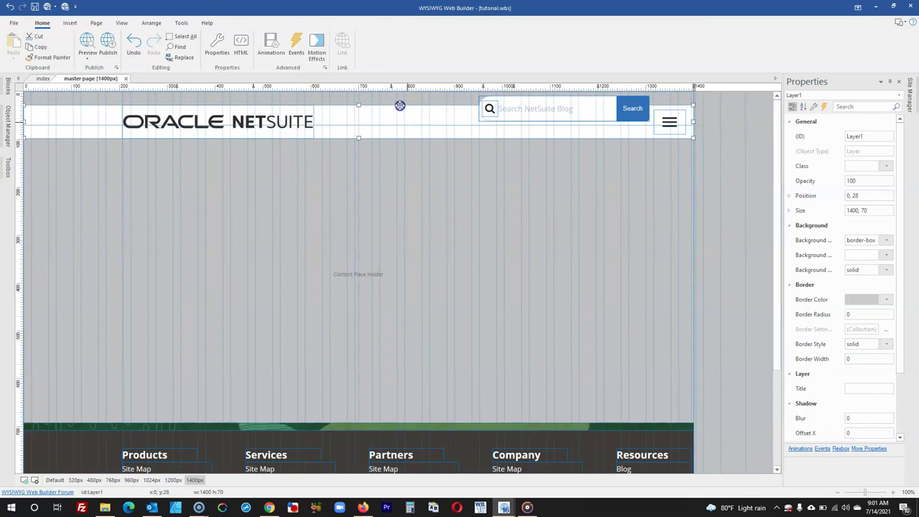
pyautogui.click(747, 151)
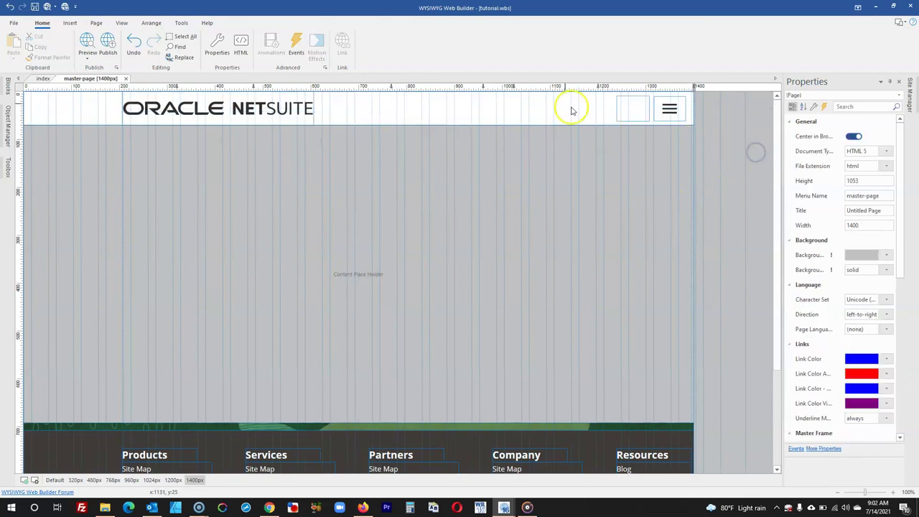
pyautogui.click(538, 141)
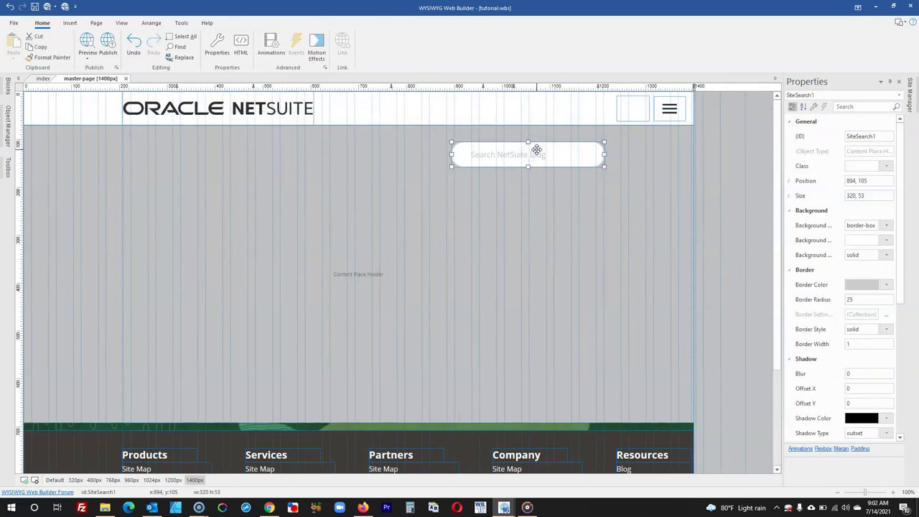
pyautogui.press('Delete')
pyautogui.hotkey('ctrl', 'z')
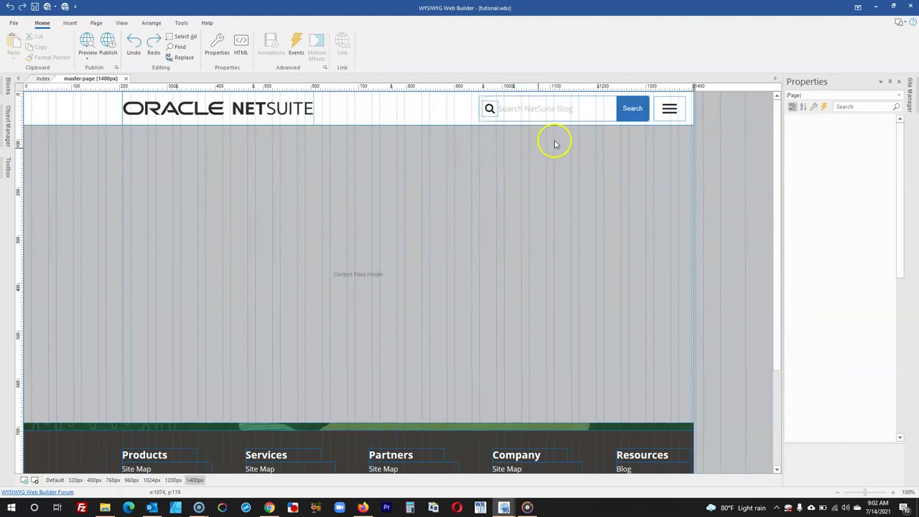
# Move the header layer down to 0, 86 and place the search icon, search box and Search button onto it.
pyautogui.moveTo(453, 105); pyautogui.dragTo(439, 144)
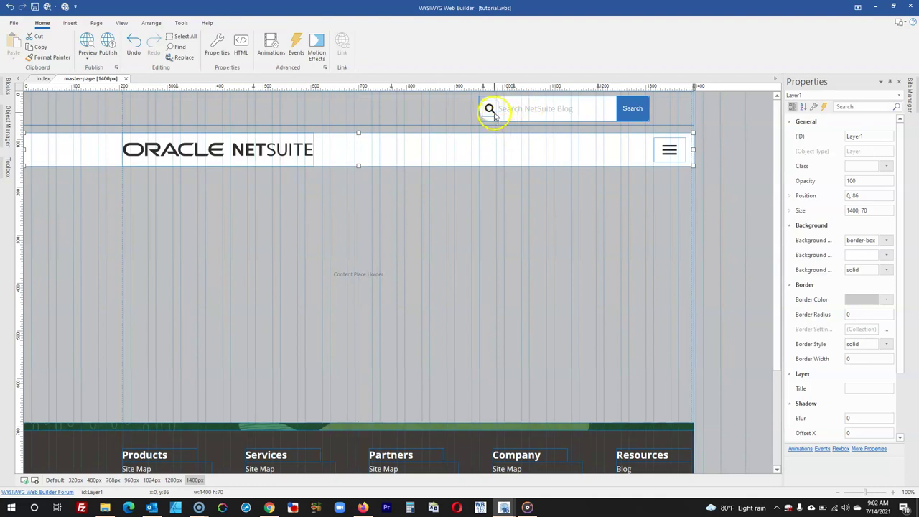
pyautogui.click(491, 111)
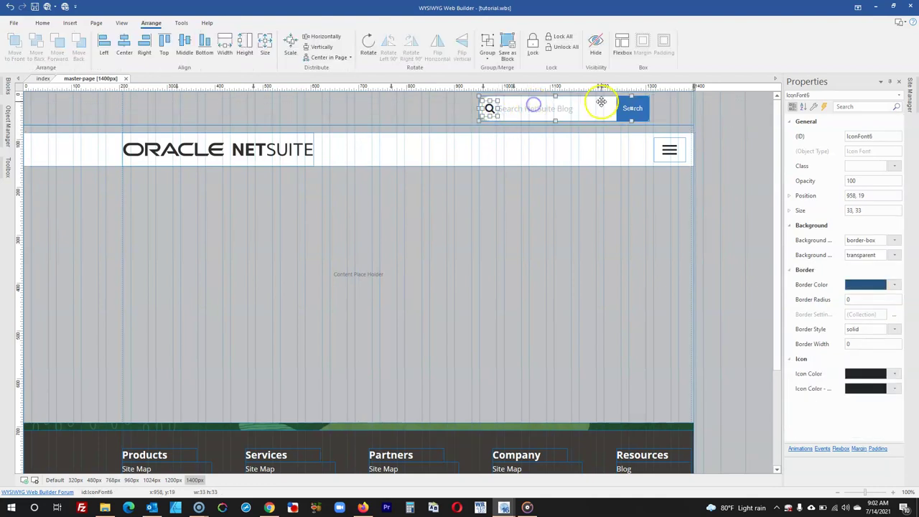
pyautogui.keyDown('shift'); pyautogui.click(632, 109); pyautogui.keyUp('shift')
pyautogui.keyDown('shift'); pyautogui.click(579, 109); pyautogui.keyUp('shift')
pyautogui.moveTo(579, 109); pyautogui.dragTo(579, 141)
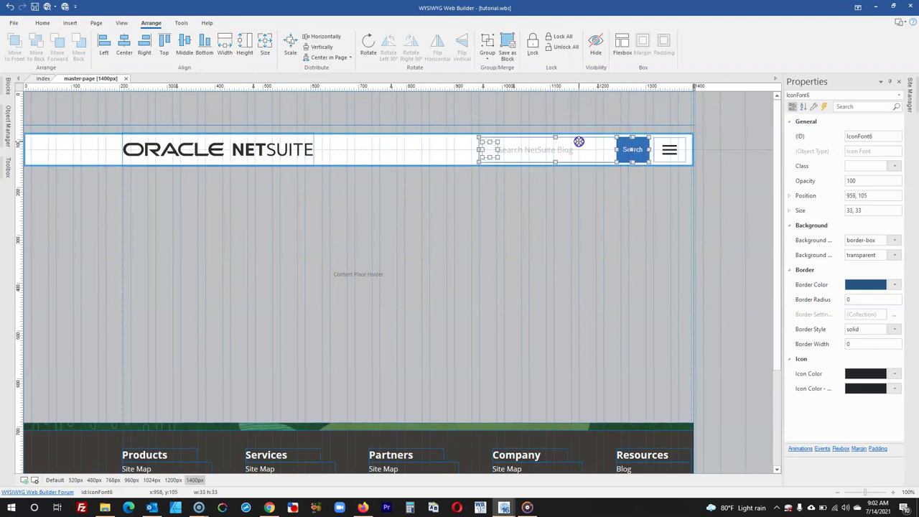
# Check the docking layer's general settings and move the header layer with its search controls back into it at 0, 0.
pyautogui.click(652, 105)
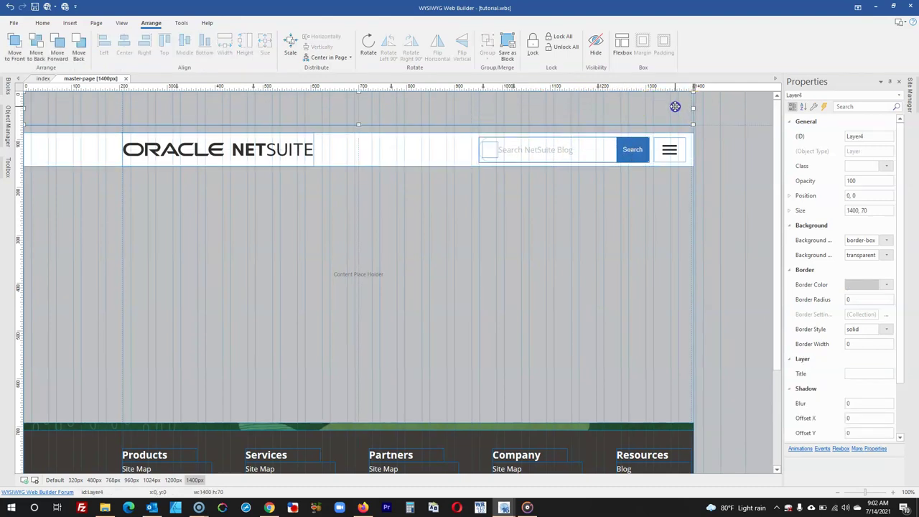
pyautogui.doubleClick(649, 104)
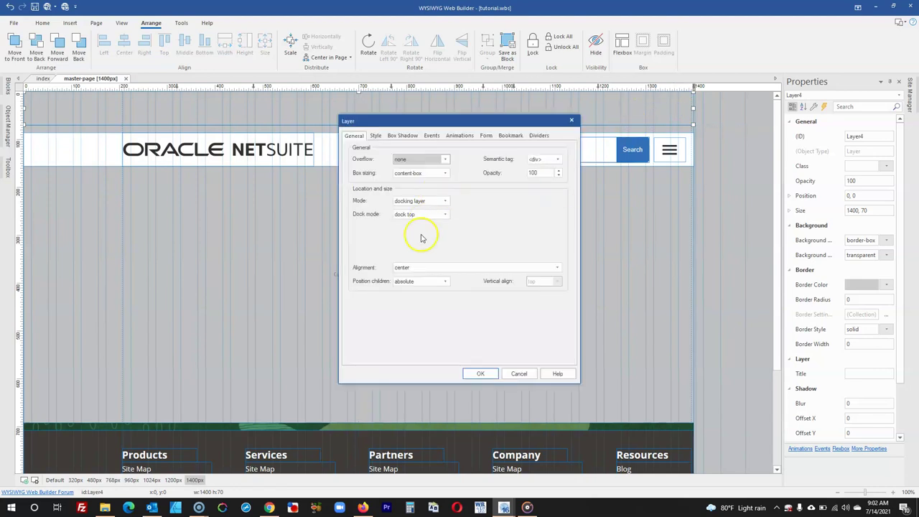
pyautogui.click(480, 374)
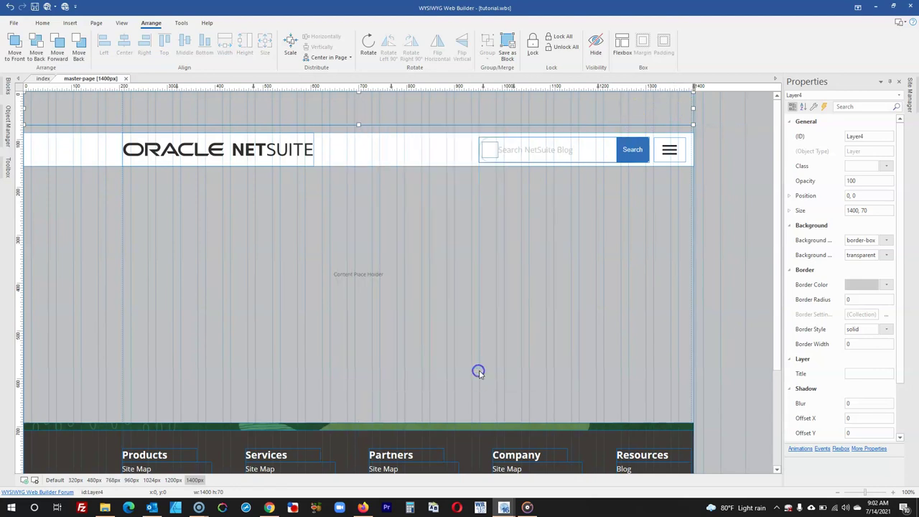
pyautogui.click(709, 141)
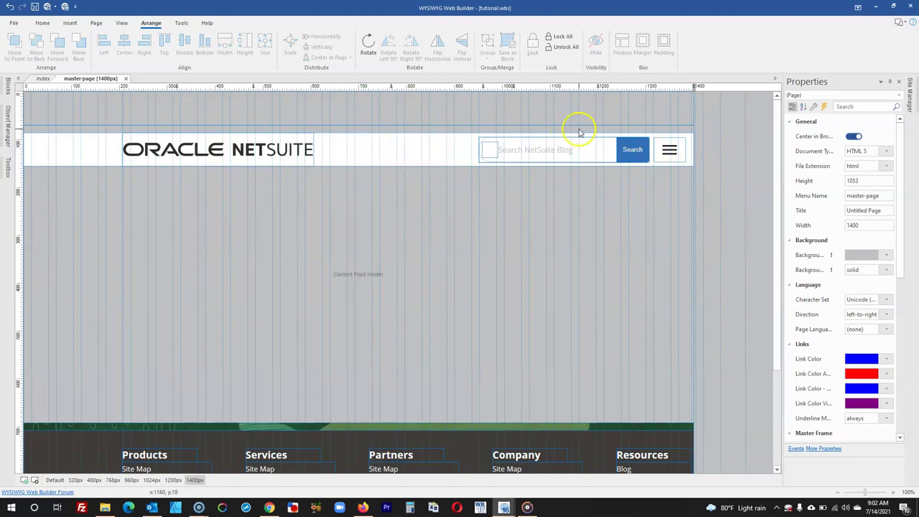
pyautogui.moveTo(459, 158); pyautogui.dragTo(439, 99)
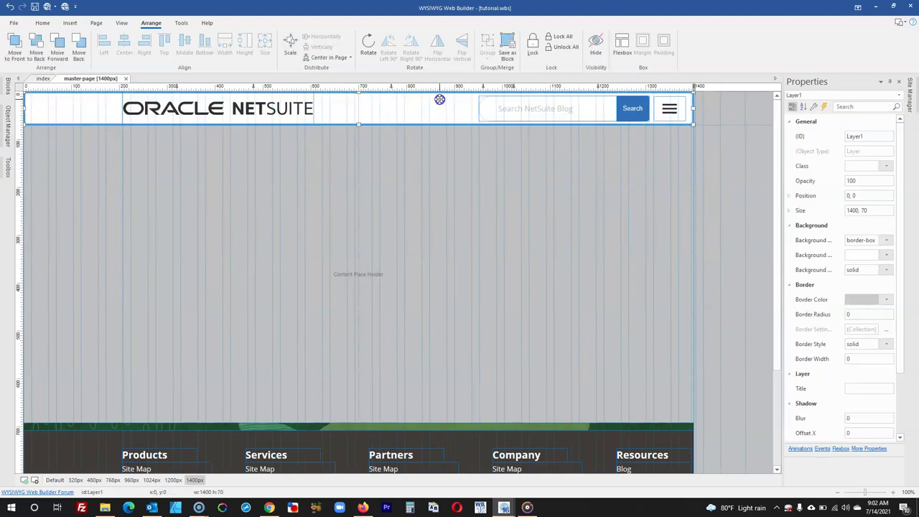
# Move the Oracle NetSuite logo to 16, 0 near the header's edge, nudging the menu icon by one pixel with it.
pyautogui.click(309, 110)
pyautogui.moveTo(310, 111); pyautogui.dragTo(206, 112)
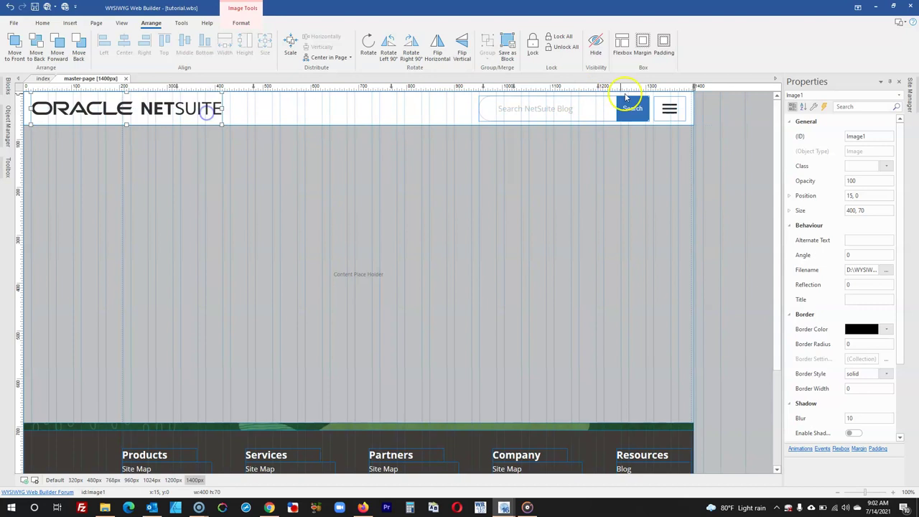
pyautogui.keyDown('shift'); pyautogui.click(673, 112); pyautogui.keyUp('shift')
pyautogui.press('Right')
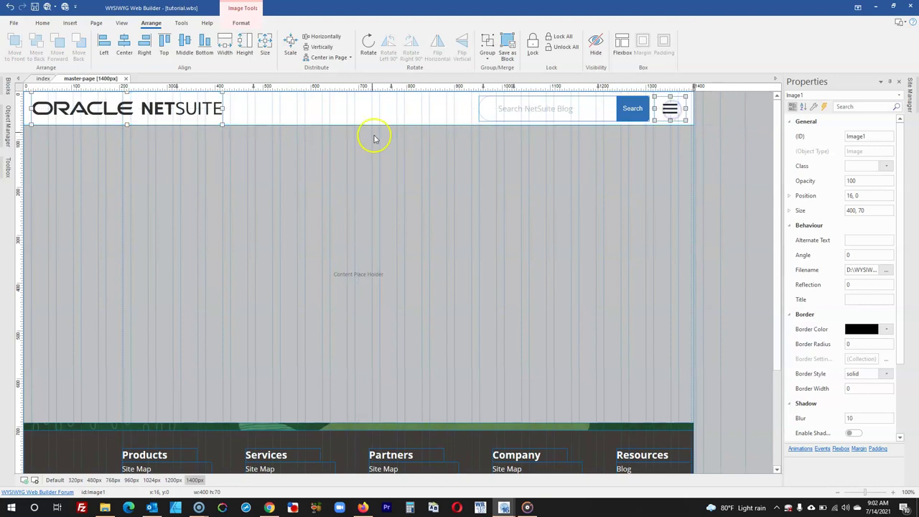
pyautogui.click(731, 177)
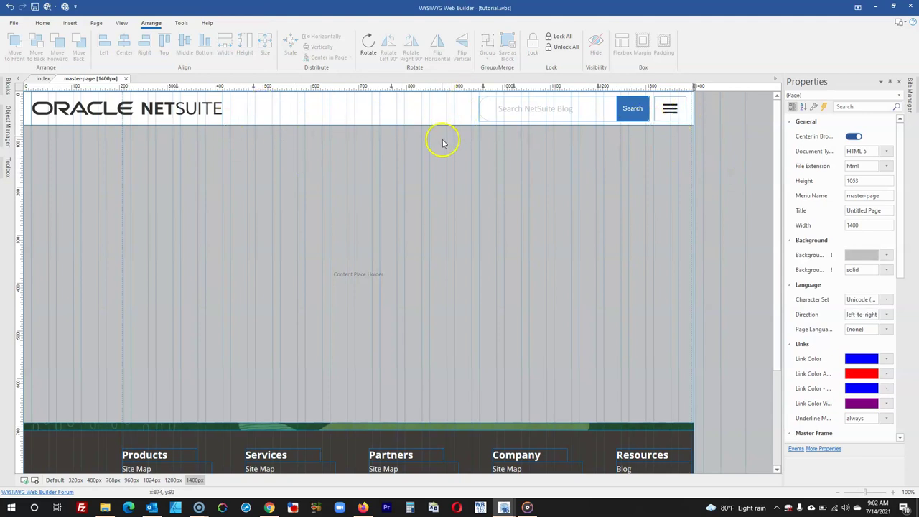
# Move all footer headings, link menus, address, copyright text and social icons together so that the Products heading sits at 106, 741.
pyautogui.scroll(-4, 442, 142)
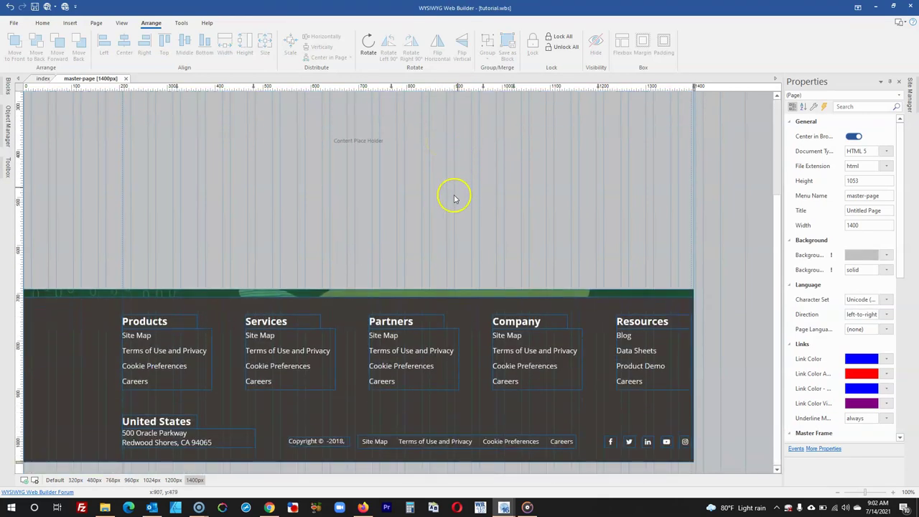
pyautogui.click(177, 323)
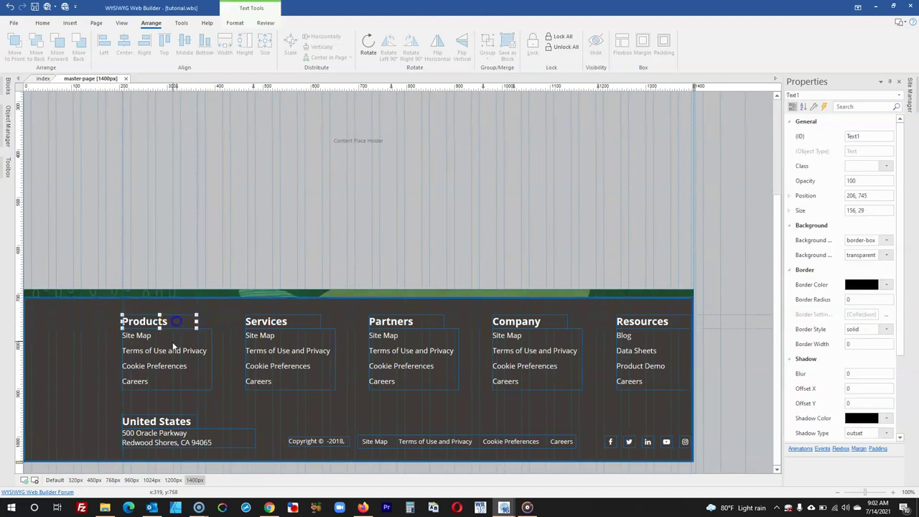
pyautogui.keyDown('shift'); pyautogui.click(171, 347); pyautogui.keyUp('shift')
pyautogui.keyDown('shift'); pyautogui.click(310, 320); pyautogui.keyUp('shift')
pyautogui.keyDown('shift'); pyautogui.click(308, 339); pyautogui.keyUp('shift')
pyautogui.keyDown('shift'); pyautogui.click(416, 338); pyautogui.keyUp('shift')
pyautogui.keyDown('shift'); pyautogui.click(420, 322); pyautogui.keyUp('shift')
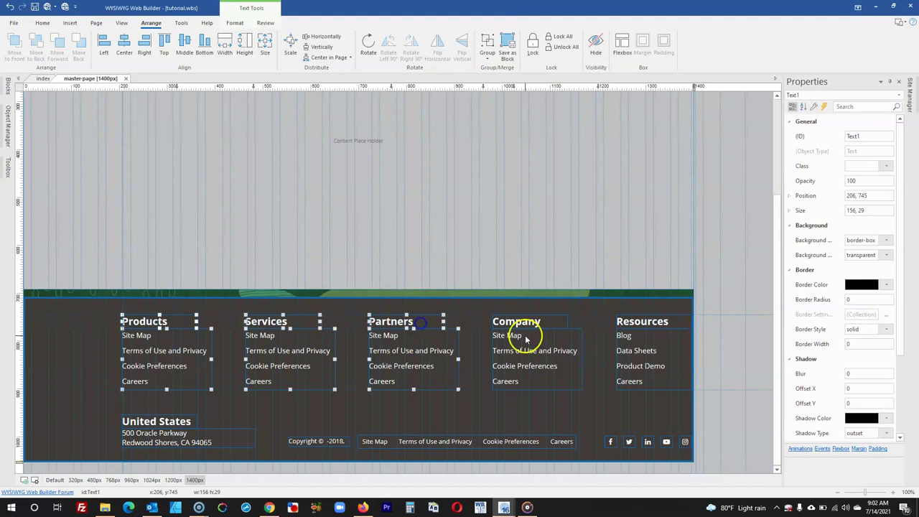
pyautogui.keyDown('shift'); pyautogui.click(526, 340); pyautogui.keyUp('shift')
pyautogui.keyDown('shift'); pyautogui.click(529, 323); pyautogui.keyUp('shift')
pyautogui.keyDown('shift'); pyautogui.click(636, 352); pyautogui.keyUp('shift')
pyautogui.keyDown('shift'); pyautogui.click(631, 323); pyautogui.keyUp('shift')
pyautogui.keyDown('shift'); pyautogui.click(209, 439); pyautogui.keyUp('shift')
pyautogui.keyDown('shift'); pyautogui.click(176, 423); pyautogui.keyUp('shift')
pyautogui.keyDown('shift'); pyautogui.click(306, 440); pyautogui.keyUp('shift')
pyautogui.keyDown('shift'); pyautogui.click(413, 434); pyautogui.keyUp('shift')
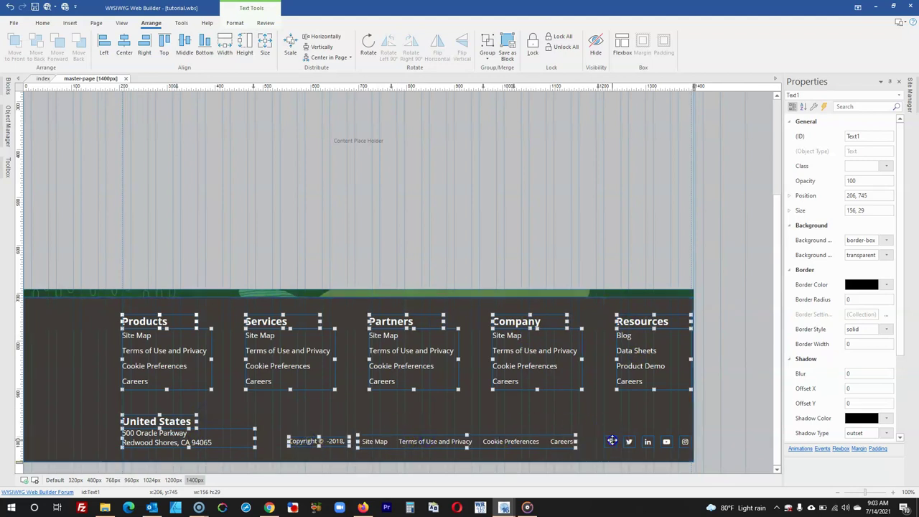
pyautogui.keyDown('shift'); pyautogui.click(629, 443); pyautogui.keyUp('shift')
pyautogui.keyDown('shift'); pyautogui.click(648, 443); pyautogui.keyUp('shift')
pyautogui.keyDown('shift'); pyautogui.click(666, 442); pyautogui.keyUp('shift')
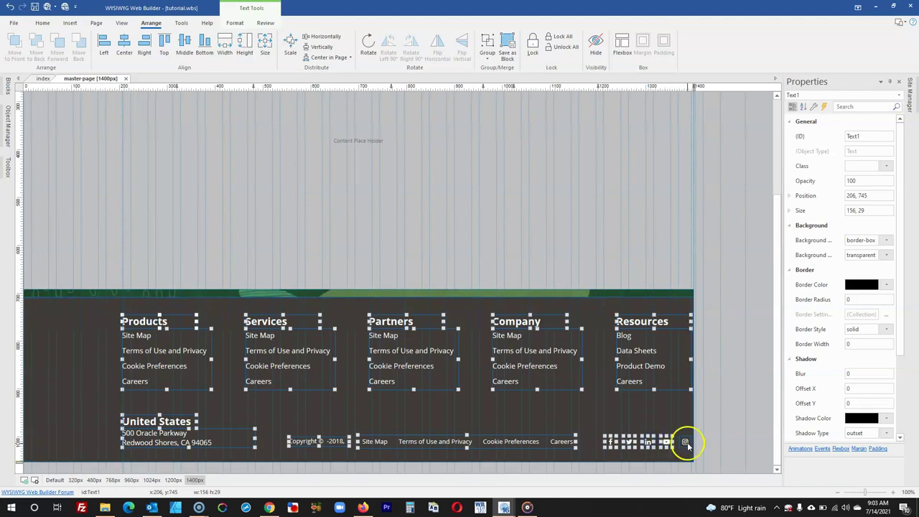
pyautogui.keyDown('shift'); pyautogui.click(685, 443); pyautogui.keyUp('shift')
pyautogui.moveTo(419, 319); pyautogui.dragTo(372, 322)
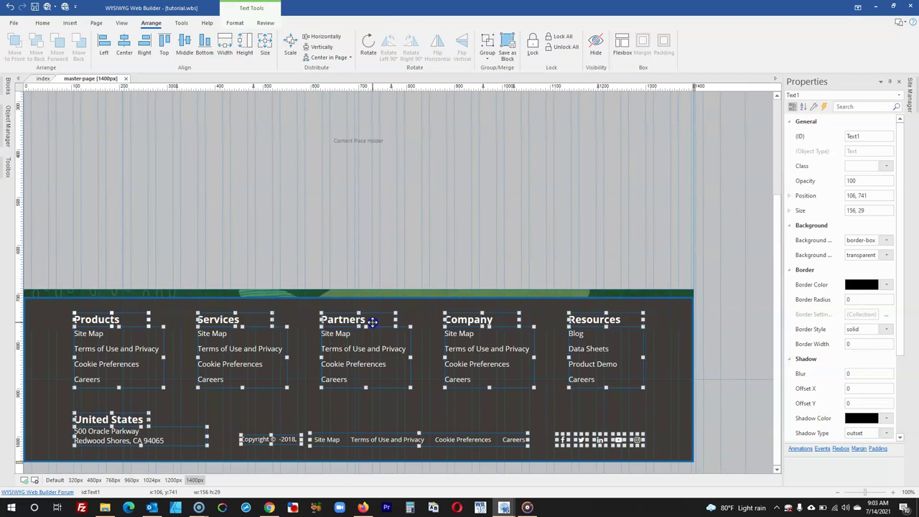
# Make the hidden navigation layer visible and move its dark nav panel to 1064, 70, under the menu icon.
pyautogui.scroll(4, 601, 222)
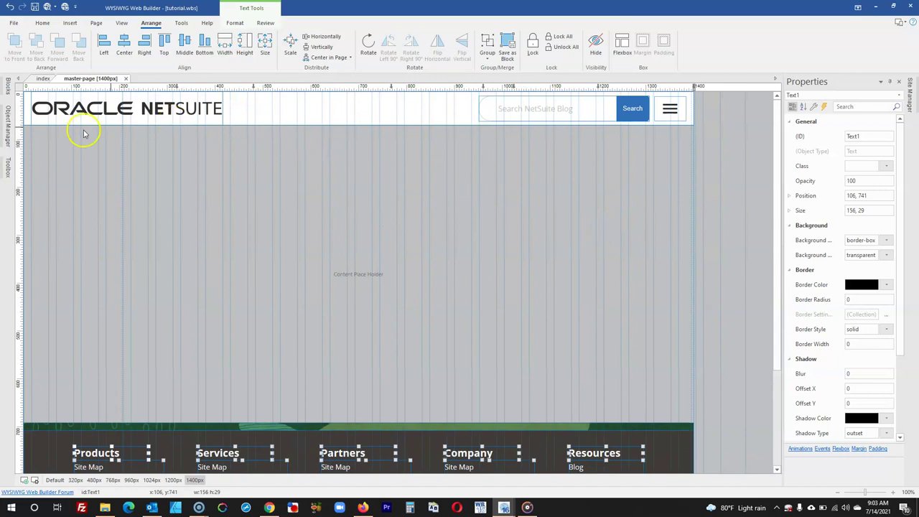
pyautogui.click(5, 129)
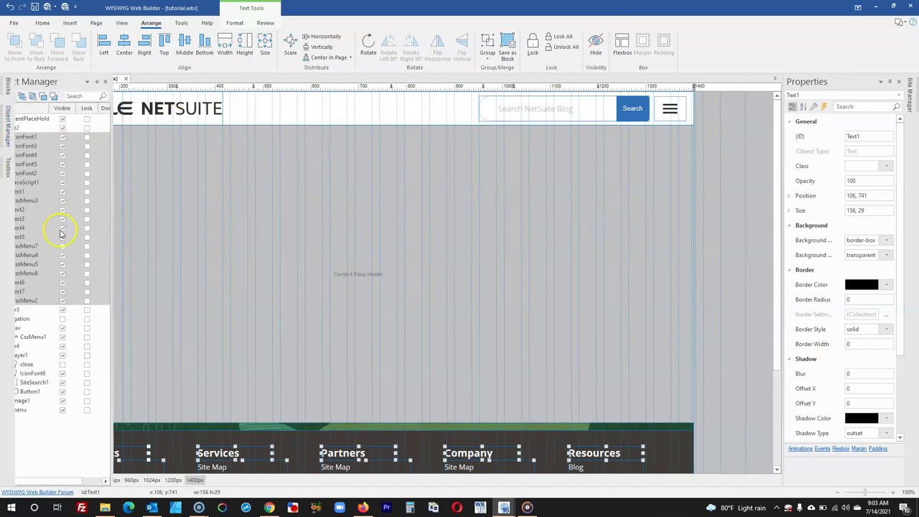
pyautogui.click(85, 319)
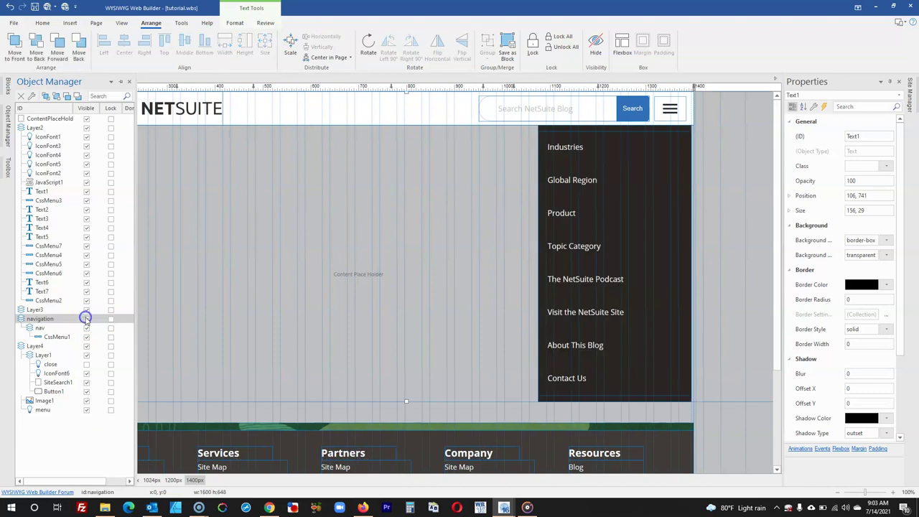
pyautogui.click(86, 364)
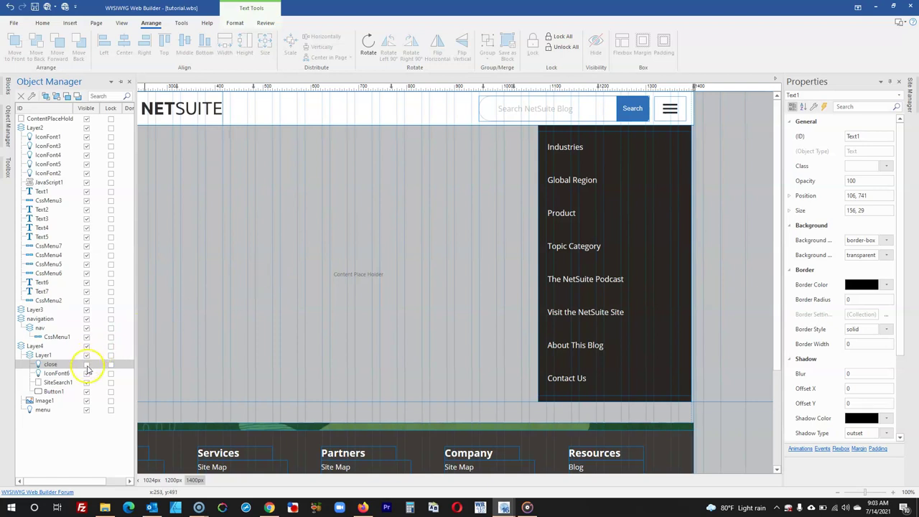
pyautogui.click(87, 366)
pyautogui.click(605, 130)
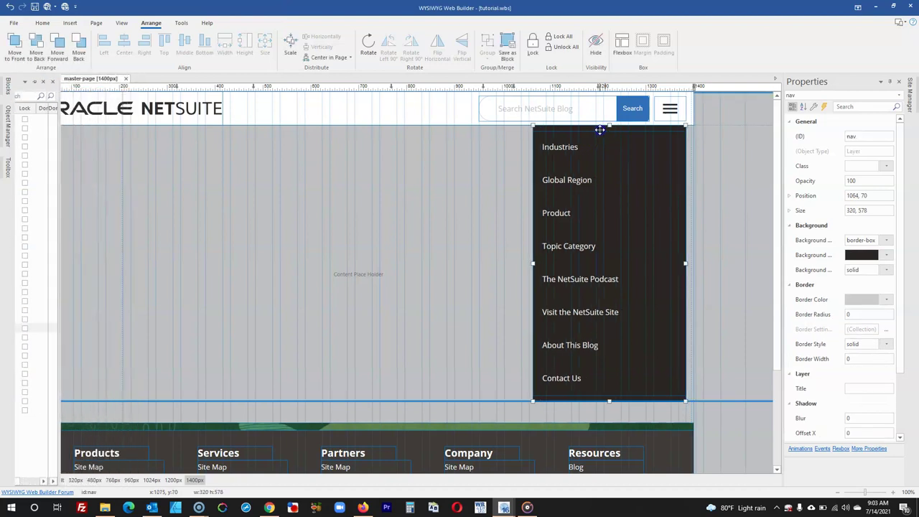
# Move the white header layer down to 0, 70 and place the menu icon onto it at 1318, 80.
pyautogui.keyDown('shift'); pyautogui.click(674, 105); pyautogui.keyUp('shift')
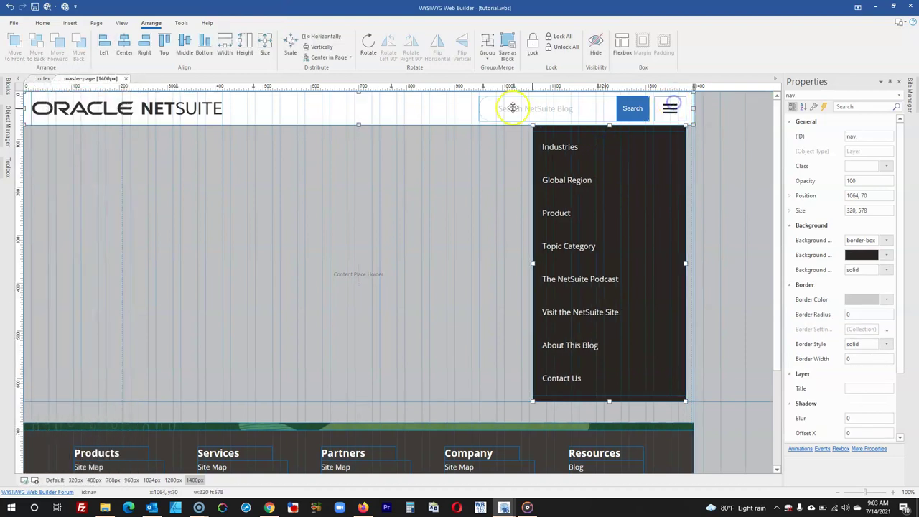
pyautogui.click(728, 127)
pyautogui.click(689, 114)
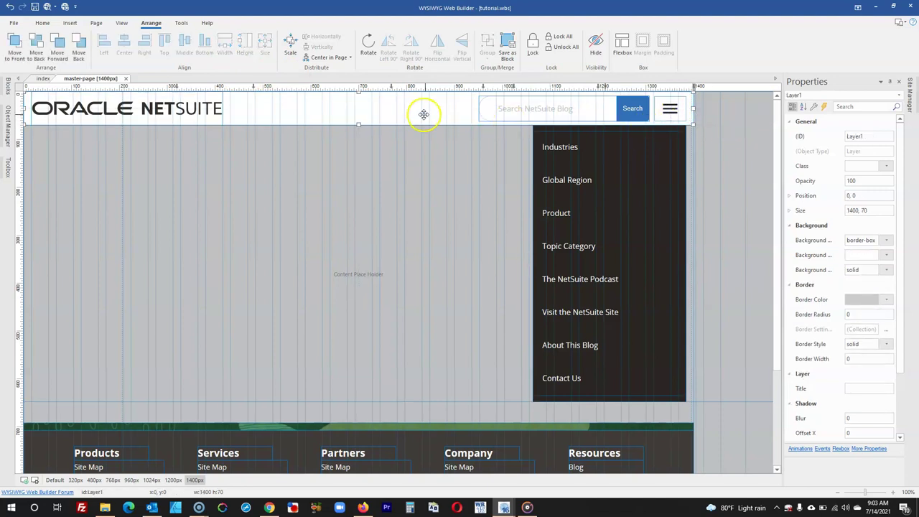
pyautogui.moveTo(422, 115); pyautogui.dragTo(405, 144)
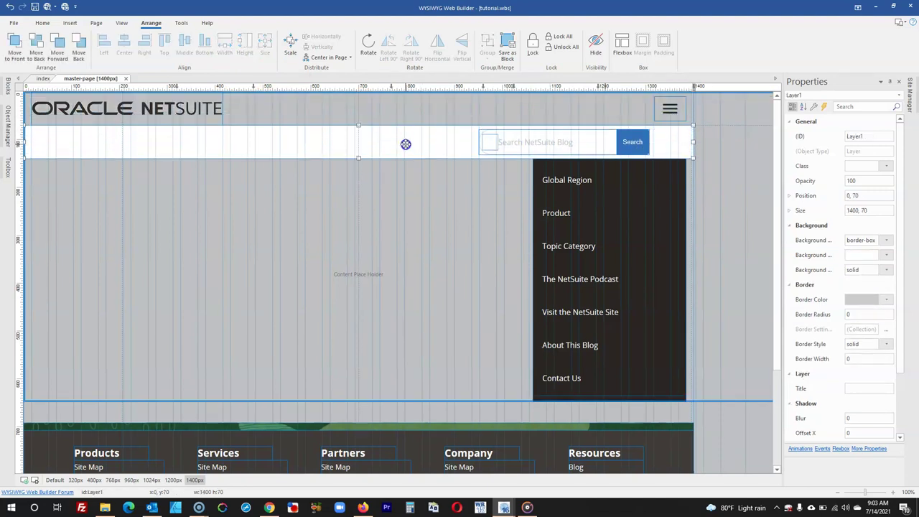
pyautogui.click(677, 108)
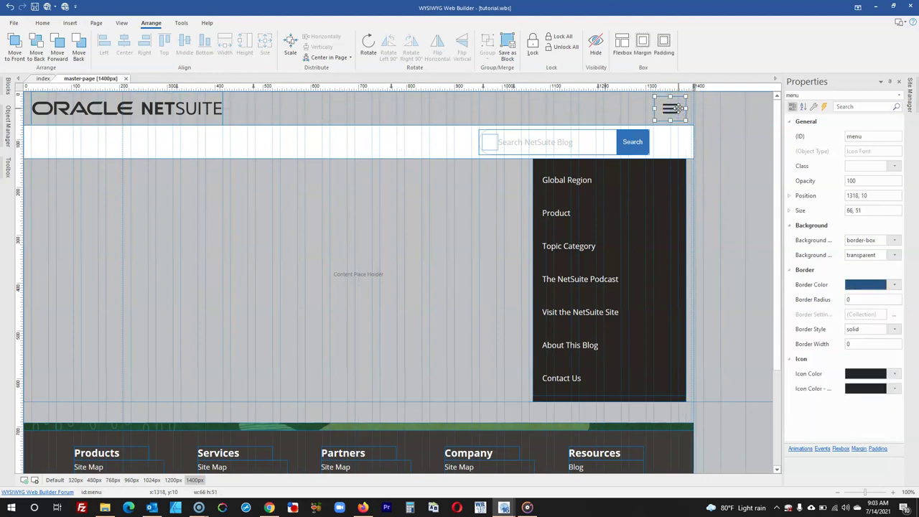
pyautogui.moveTo(671, 121); pyautogui.dragTo(674, 144)
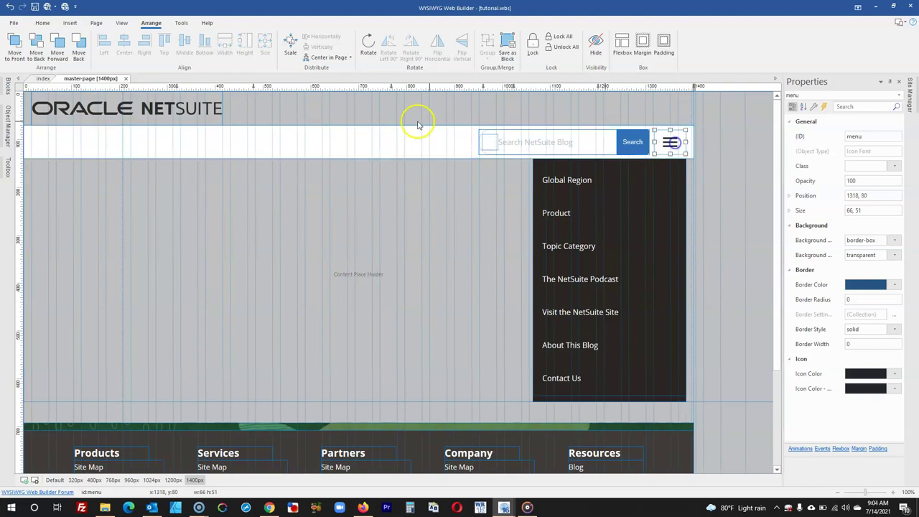
# Place the Oracle NetSuite logo onto the white header layer and return the layer with its contents to 0, 0.
pyautogui.moveTo(296, 148); pyautogui.dragTo(291, 105)
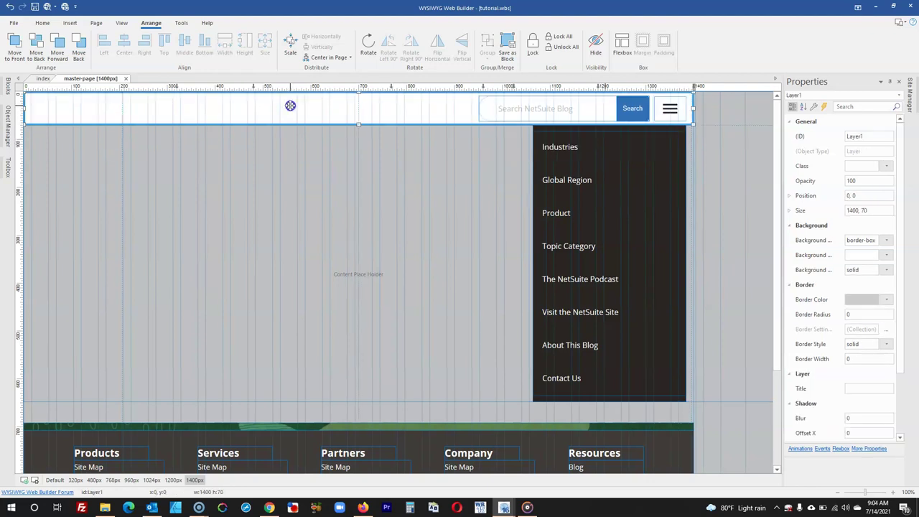
pyautogui.hotkey('ctrl', 'z')
pyautogui.click(180, 133)
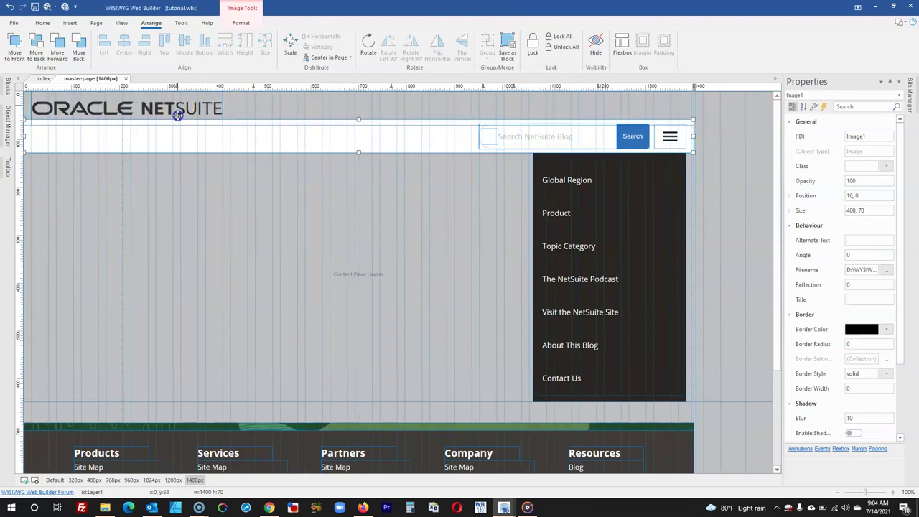
pyautogui.click(244, 137)
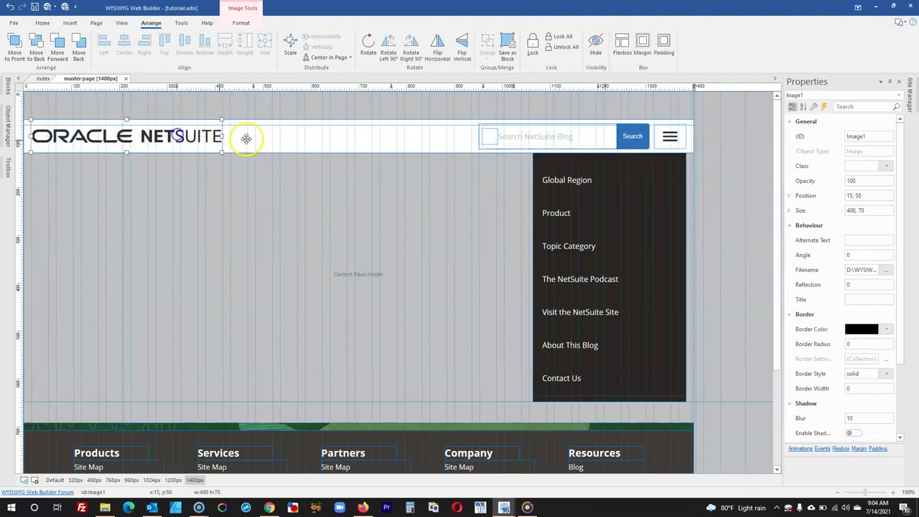
pyautogui.moveTo(253, 118); pyautogui.dragTo(248, 99)
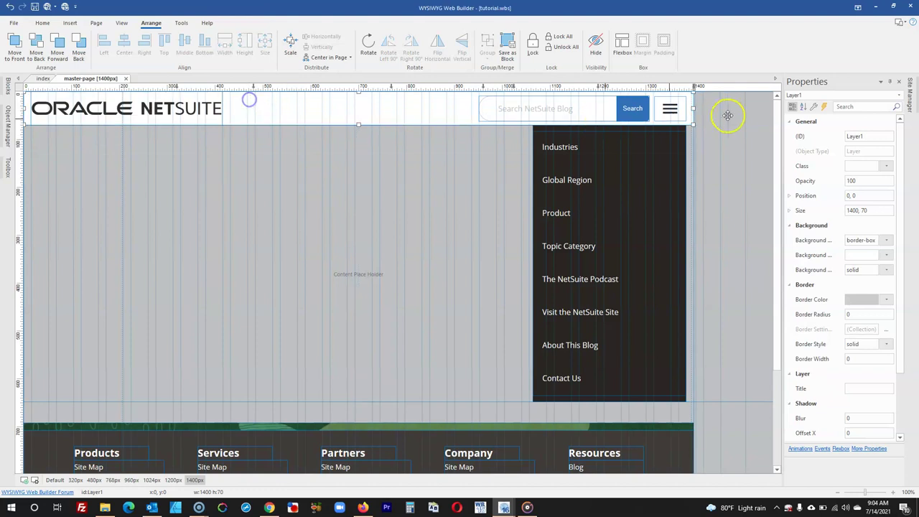
# Select the nav panel together with the menu icon to compare the alignment of their outer edges.
pyautogui.click(675, 127)
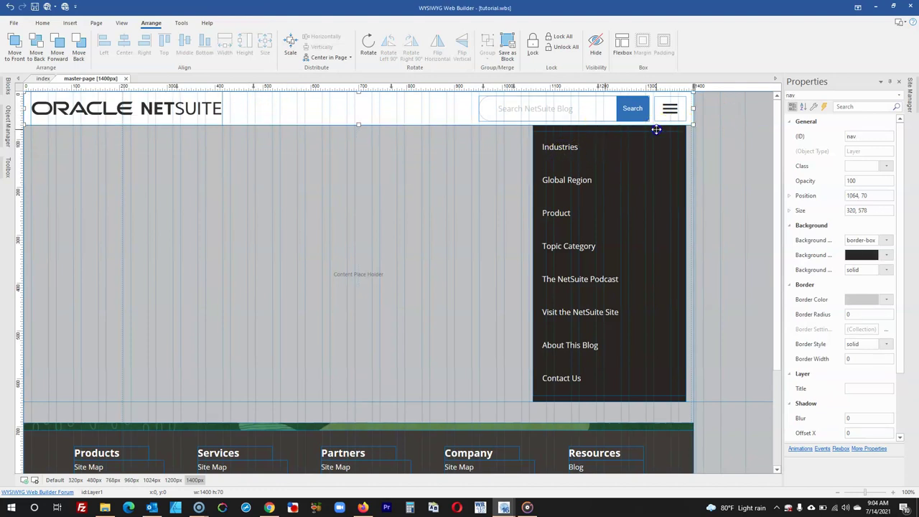
pyautogui.keyDown('shift'); pyautogui.click(672, 111); pyautogui.keyUp('shift')
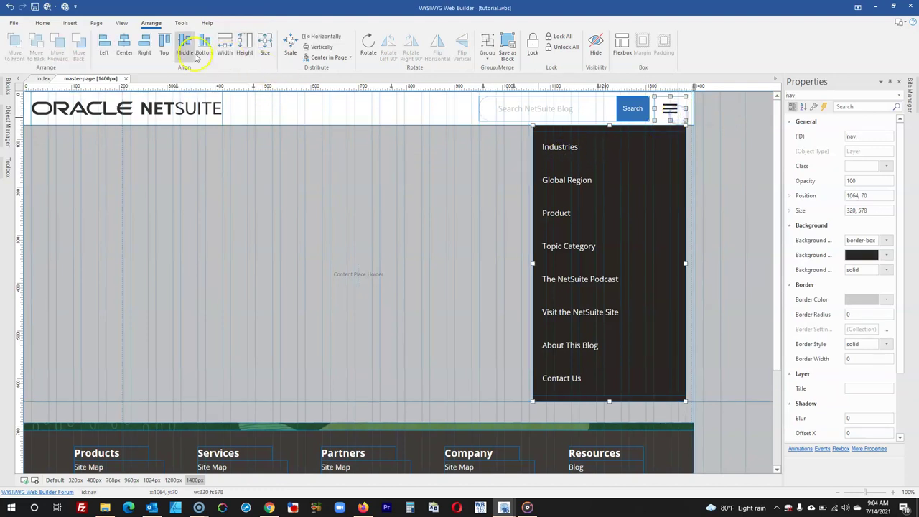
pyautogui.click(706, 185)
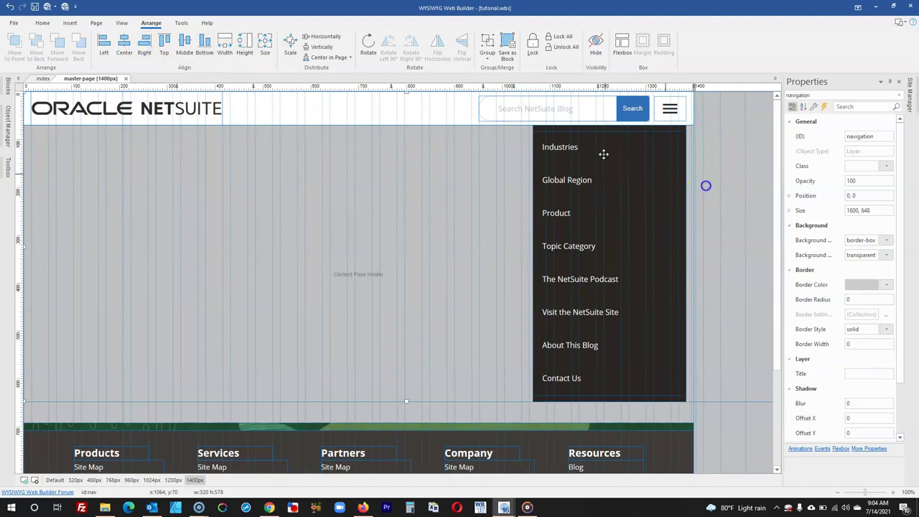
# Hide the nav panel, and show and hide the close icon to check its placement over the menu icon.
pyautogui.click(9, 133)
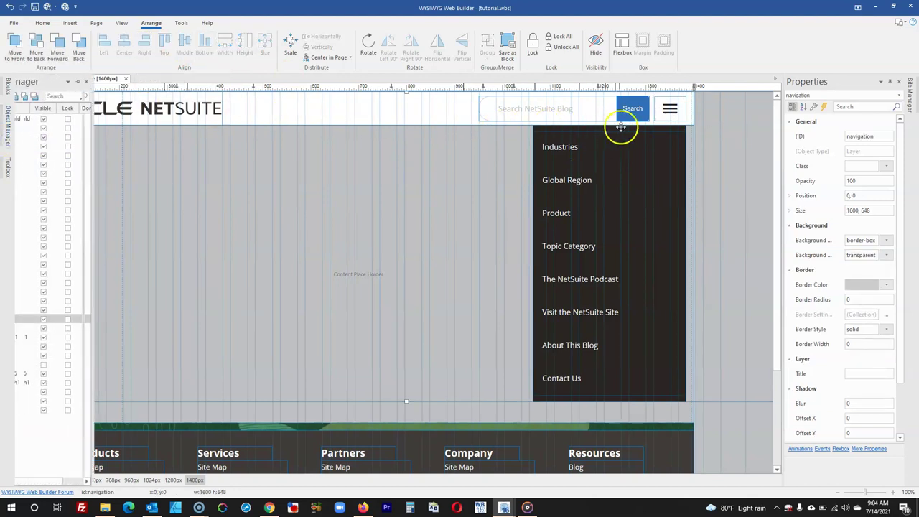
pyautogui.click(574, 128)
pyautogui.click(86, 327)
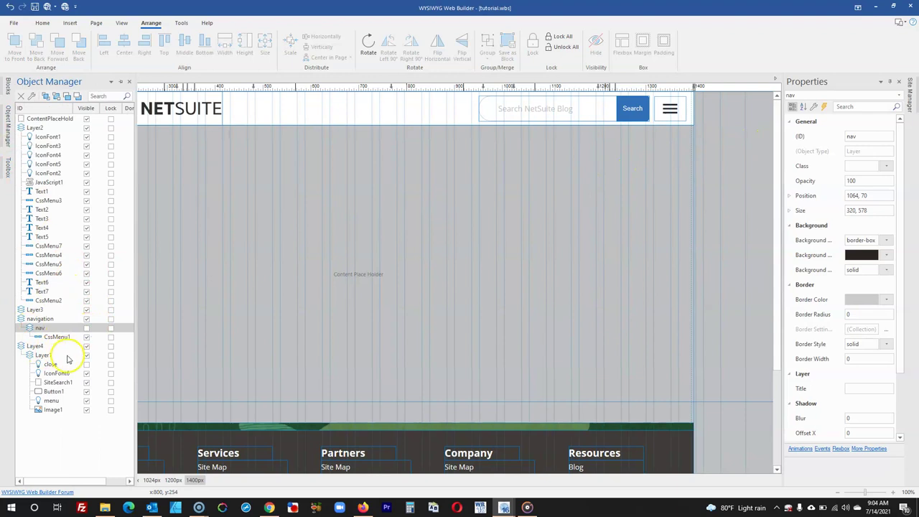
pyautogui.click(87, 364)
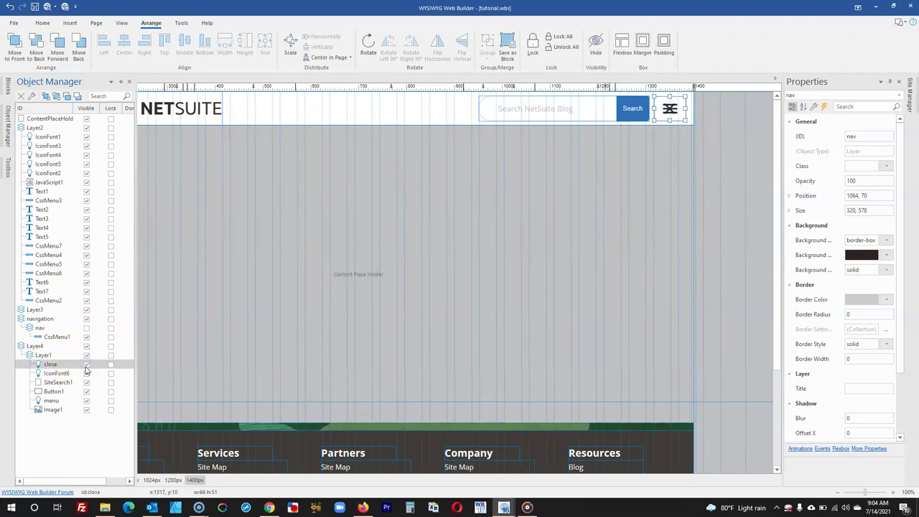
pyautogui.click(86, 365)
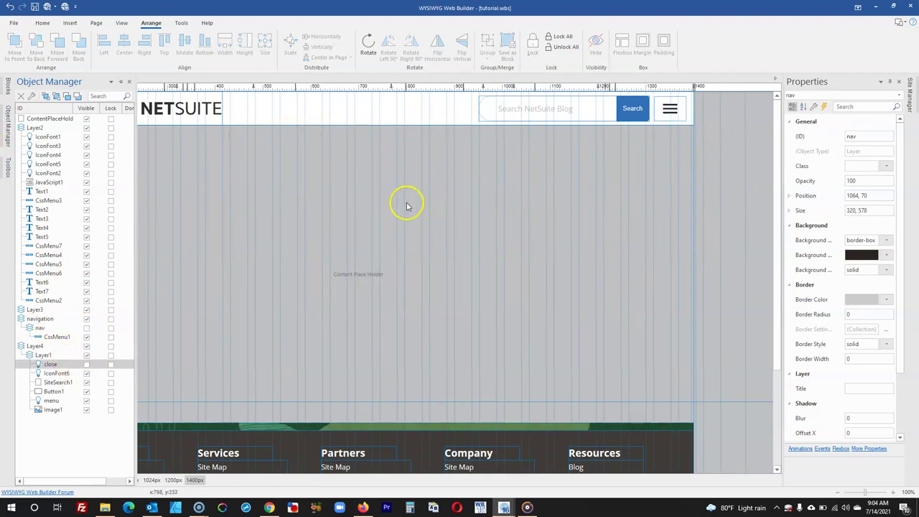
pyautogui.scroll(-3, 413, 204)
pyautogui.scroll(-1, 413, 206)
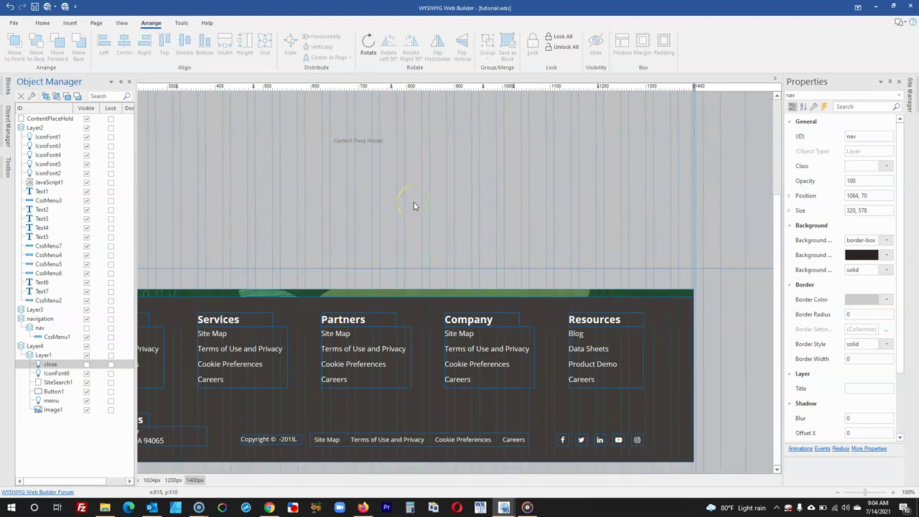
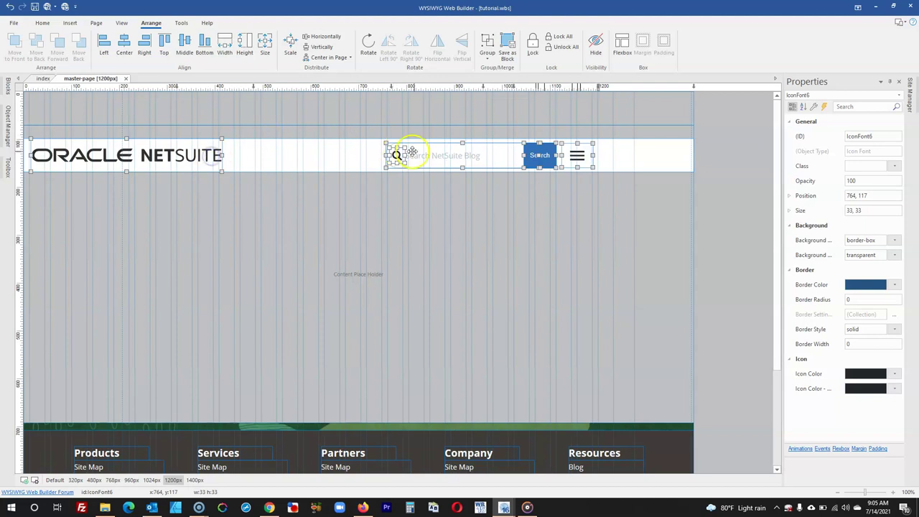
# Try to shrink the white header layer at the 1200 px breakpoint toward the menu icon.
pyautogui.click(658, 155)
pyautogui.moveTo(692, 156); pyautogui.dragTo(599, 148)
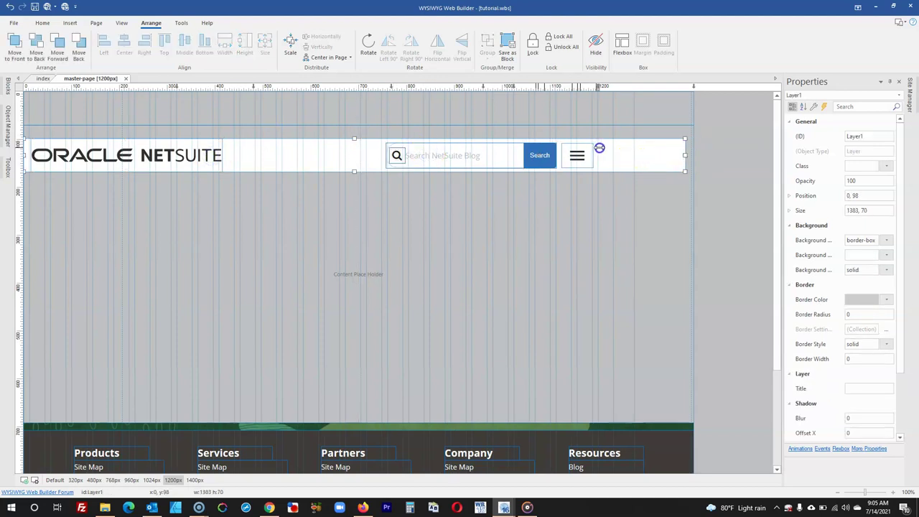
pyautogui.moveTo(683, 155); pyautogui.dragTo(682, 156)
# Make the hidden close icon visible and move it exactly over the menu icon in the header layer.
pyautogui.moveTo(7, 125)
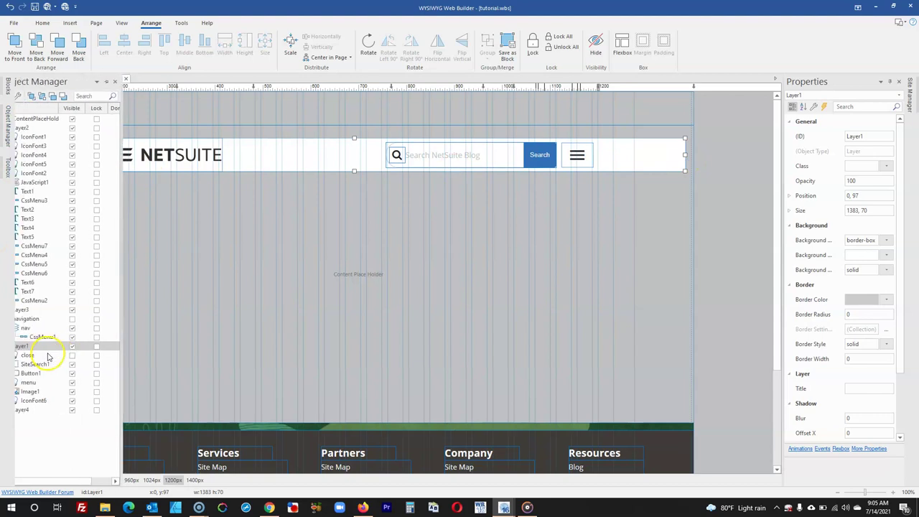
pyautogui.click(82, 355)
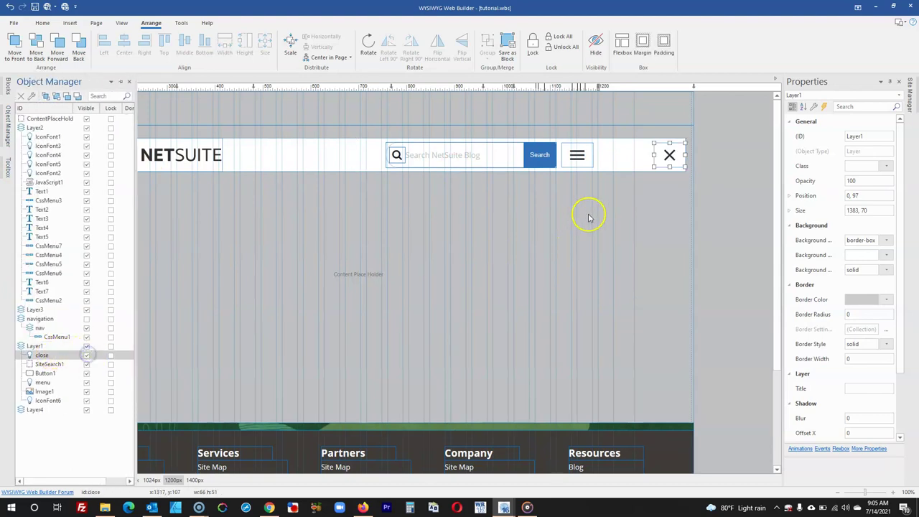
pyautogui.moveTo(654, 153); pyautogui.dragTo(576, 154)
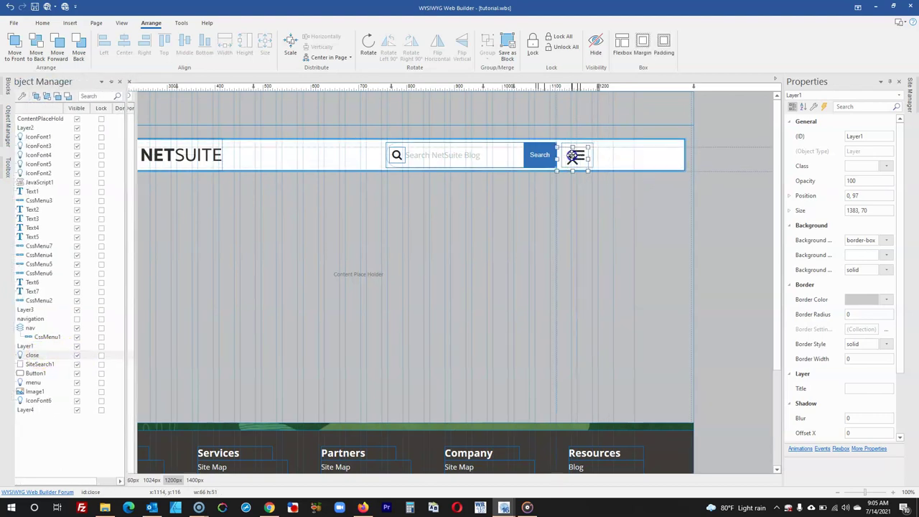
# Set the white header layer's width to 1200 px, keeping its height at 70 px.
pyautogui.click(668, 158)
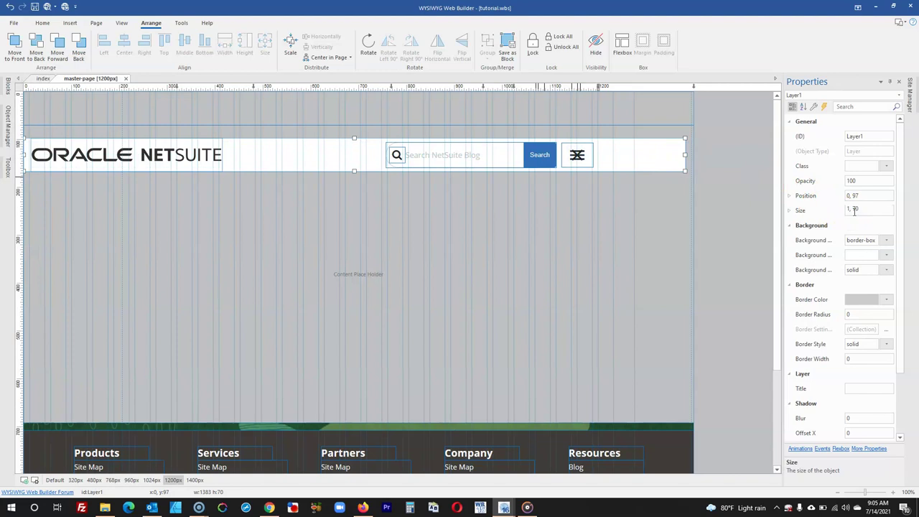
pyautogui.click(784, 215)
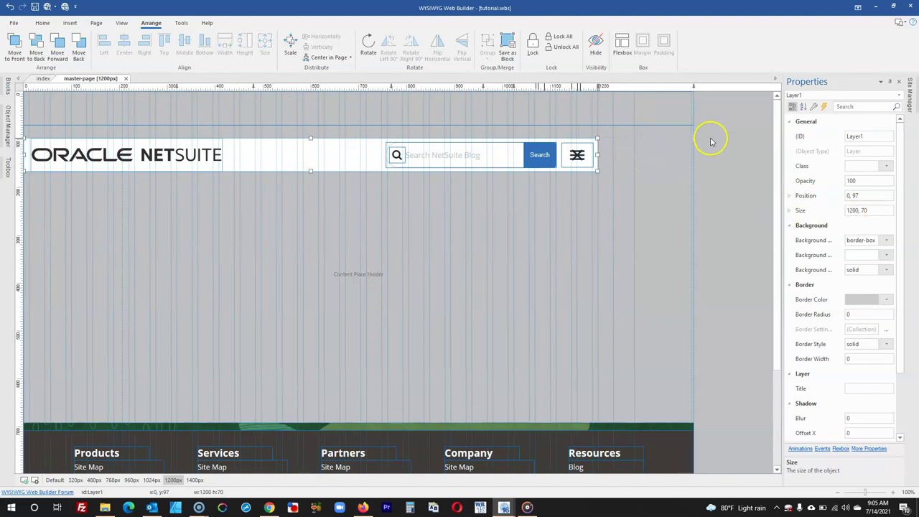
# Hide the close icon that overlaps the menu icon in the white header layer.
pyautogui.click(710, 142)
pyautogui.click(577, 155)
pyautogui.moveTo(7, 133)
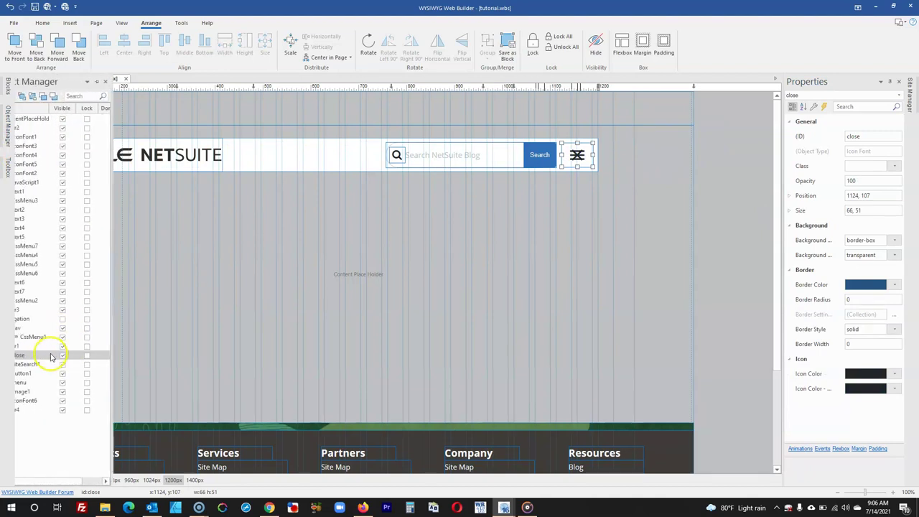
pyautogui.click(86, 355)
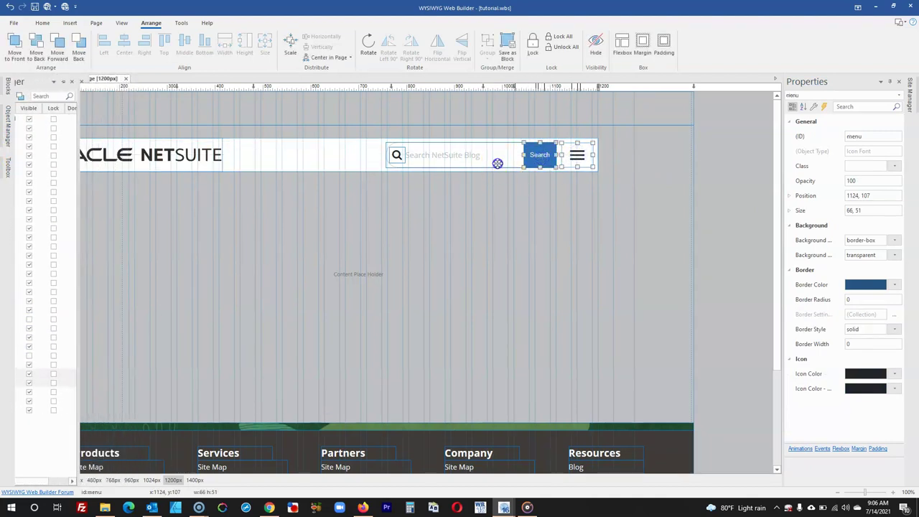
# Shift the logo, search field, search icon, Search button and menu icon slightly left, placing the menu icon at x 1122.
pyautogui.click(398, 155)
pyautogui.keyDown('shift'); pyautogui.click(163, 153); pyautogui.keyUp('shift')
pyautogui.moveTo(425, 155); pyautogui.dragTo(424, 154)
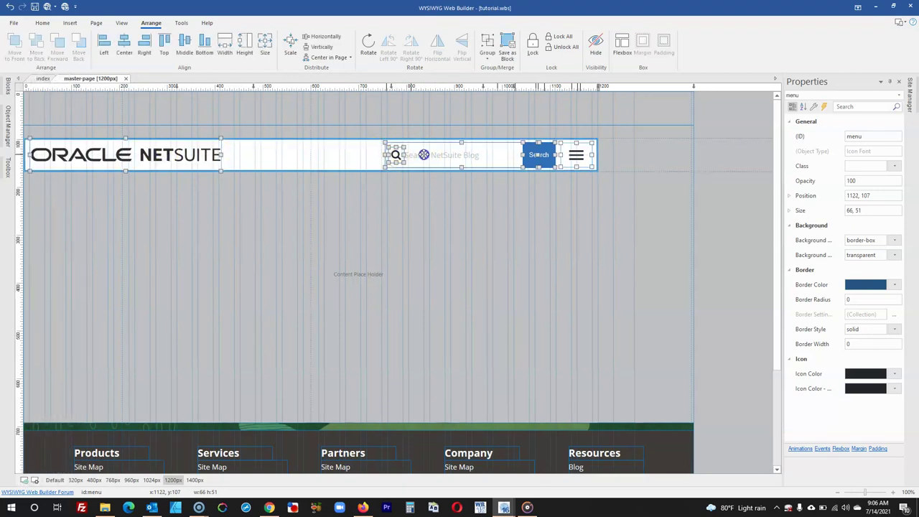
pyautogui.click(722, 170)
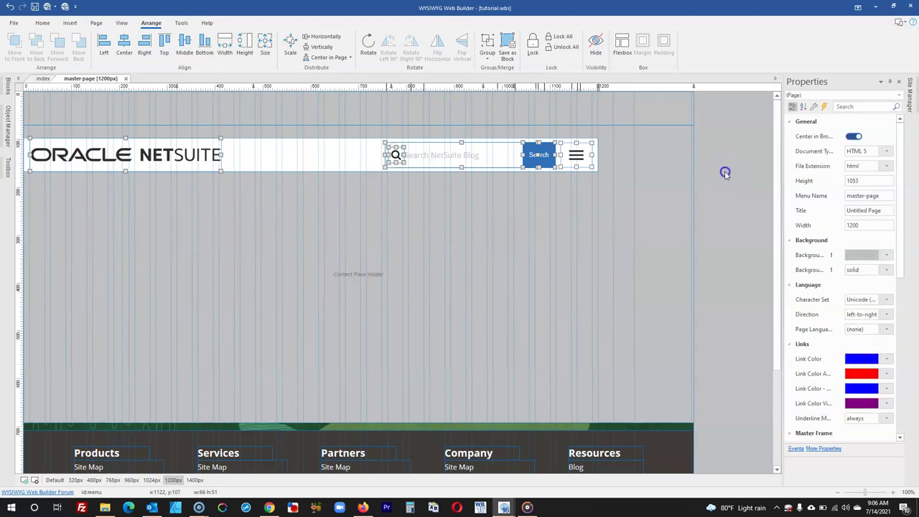
# Show the close icon, align it over the menu icon at 1122, 107, and hide it again.
pyautogui.moveTo(9, 144)
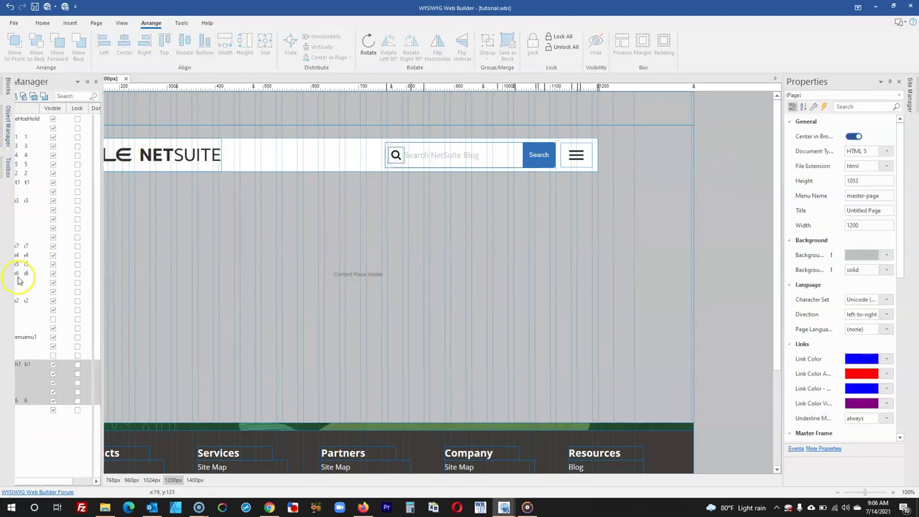
pyautogui.click(85, 356)
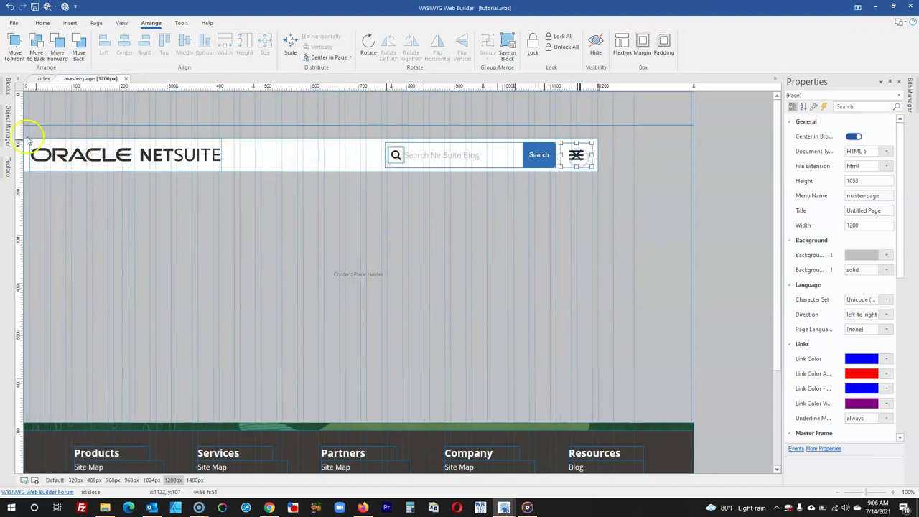
pyautogui.moveTo(9, 132)
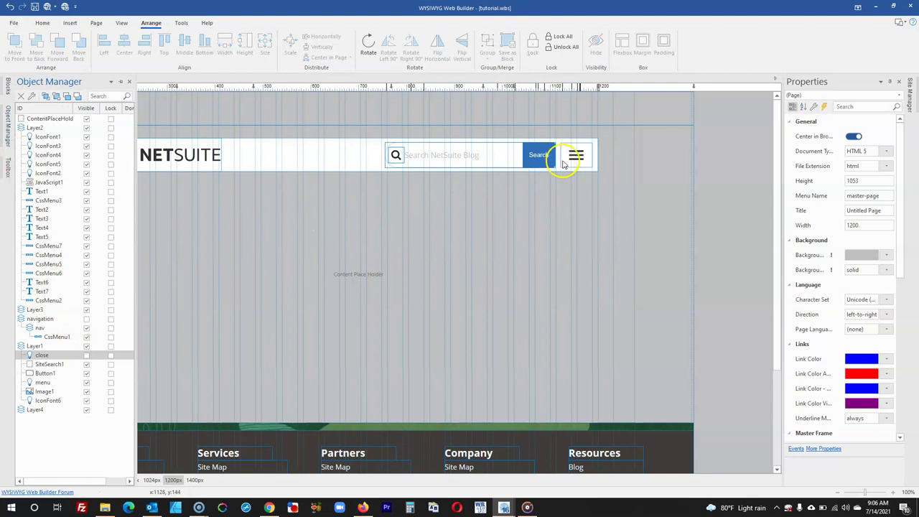
# Set the empty top layer's width to 1200 px and move the white header layer up onto it at the page's top edge.
pyautogui.click(643, 116)
pyautogui.click(854, 209)
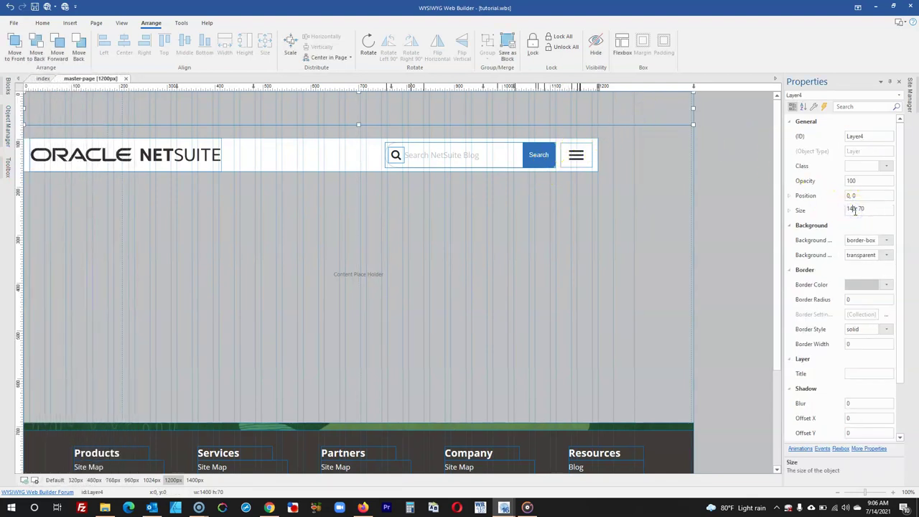
pyautogui.click(742, 164)
pyautogui.click(313, 156)
pyautogui.moveTo(314, 156); pyautogui.dragTo(292, 107)
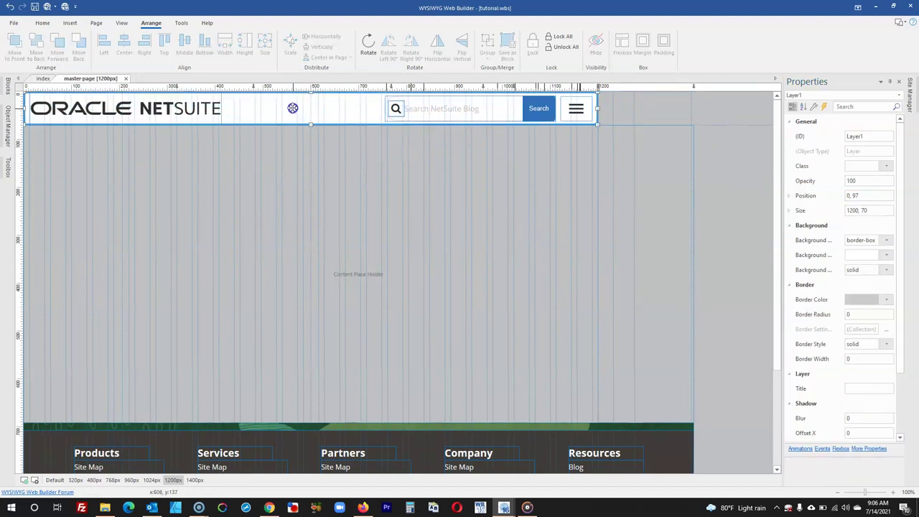
# Set the content placeholder's width to 1200 px, keeping its height at 622 px.
pyautogui.click(664, 194)
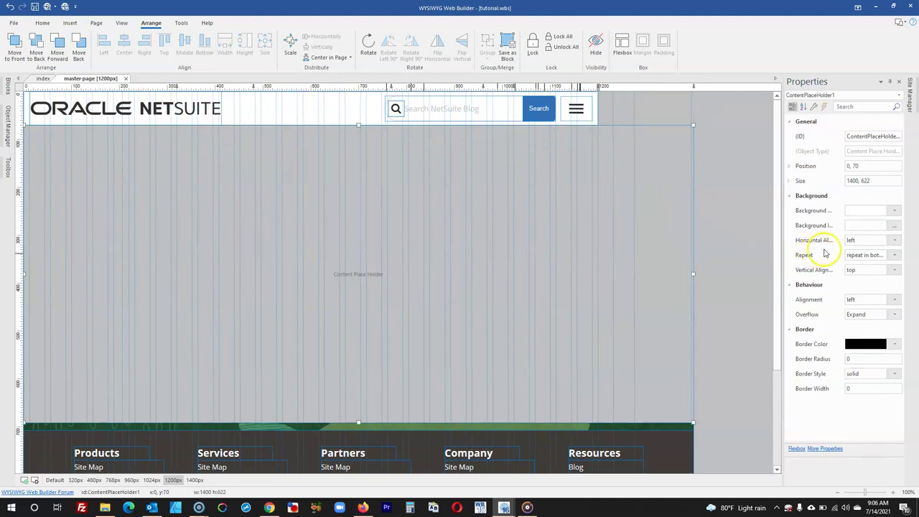
pyautogui.click(854, 181)
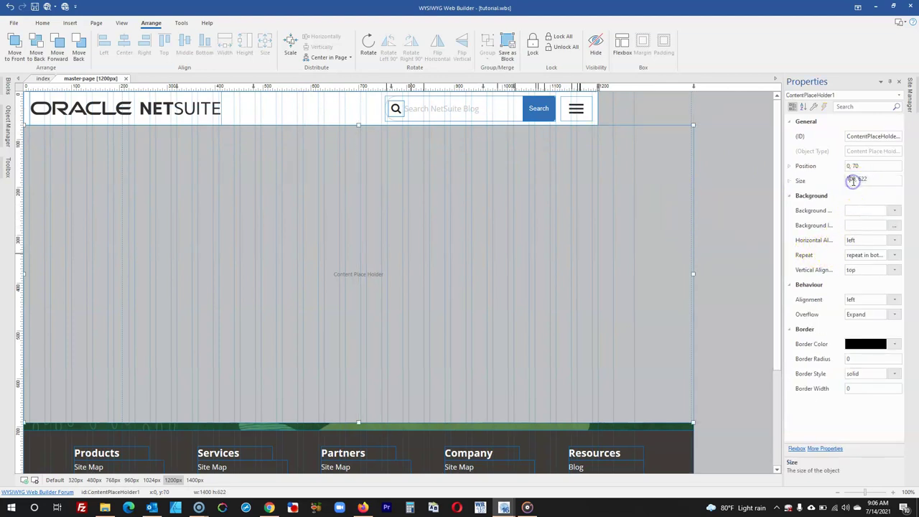
pyautogui.press('Return')
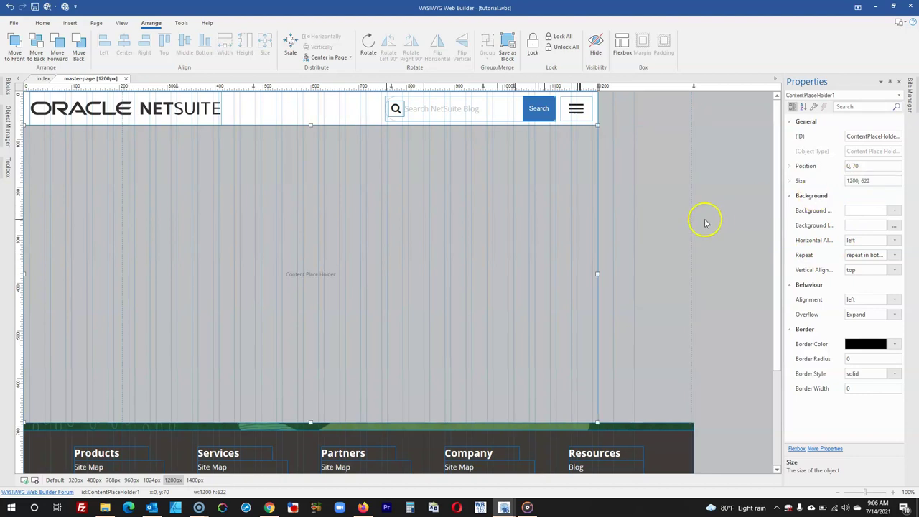
# Trim the dark footer layer from its left side to 1318 px wide and place it at x 0.
pyautogui.scroll(-3, 713, 221)
pyautogui.click(37, 354)
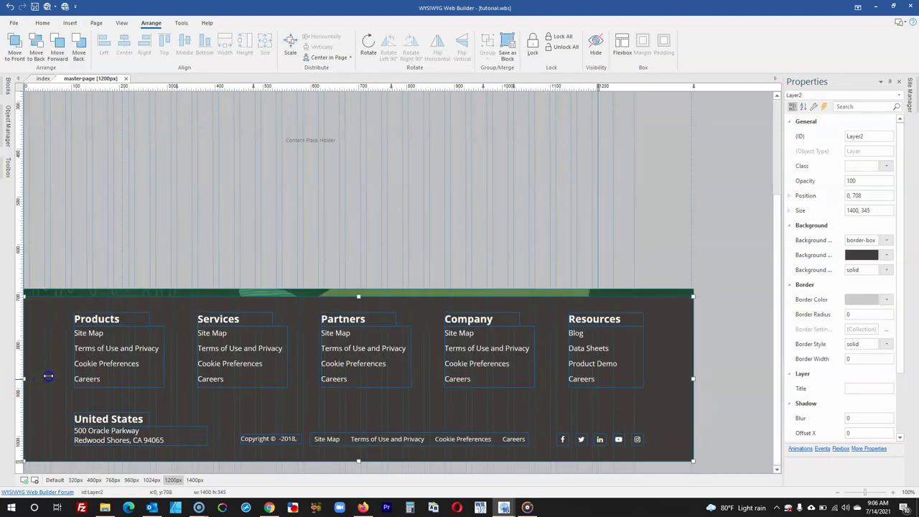
pyautogui.moveTo(70, 355); pyautogui.dragTo(77, 355)
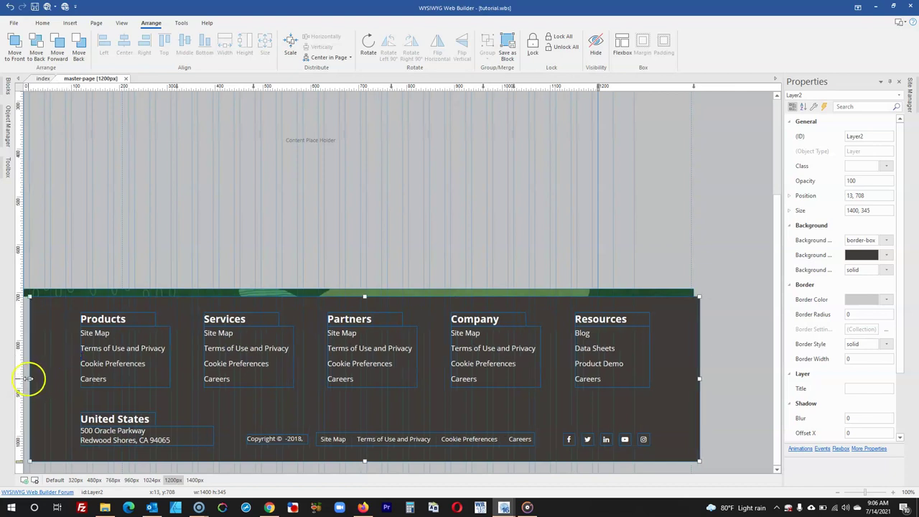
pyautogui.moveTo(34, 375); pyautogui.dragTo(68, 377)
pyautogui.click(179, 324)
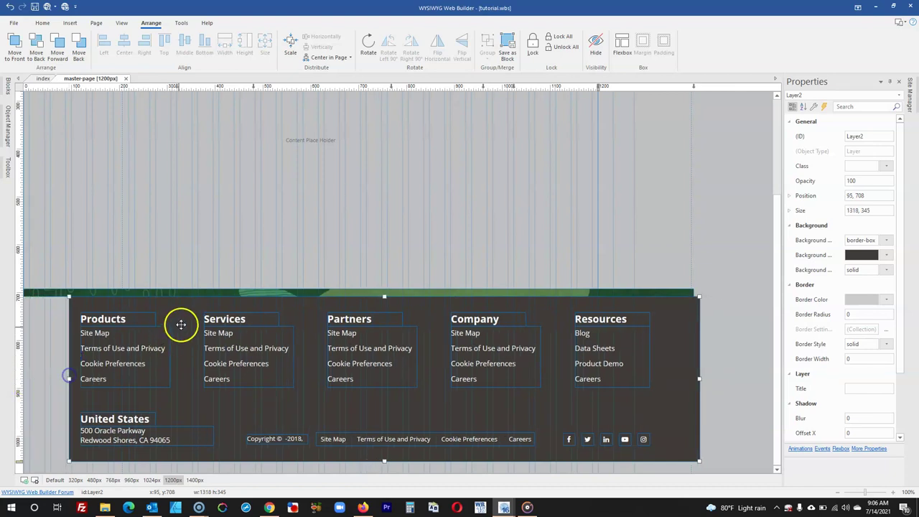
pyautogui.moveTo(150, 322); pyautogui.dragTo(128, 321)
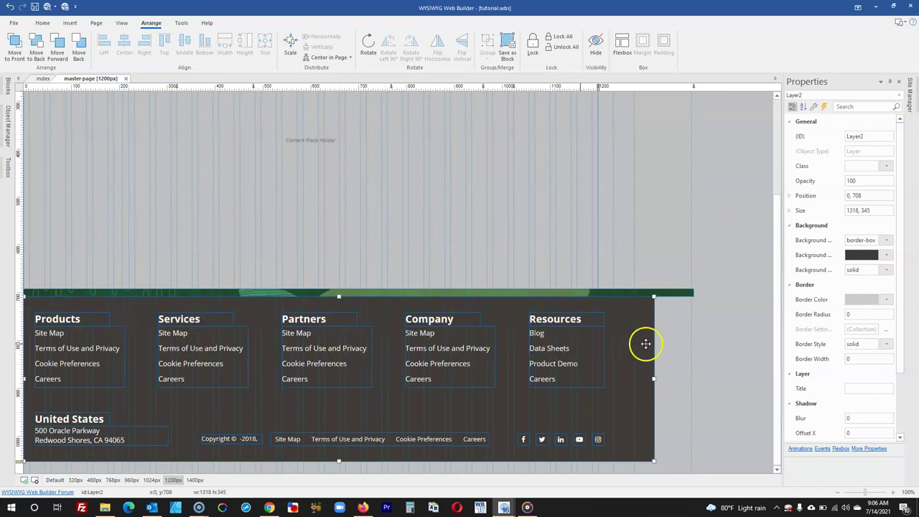
# Move the Resources heading and its link list left to x 1018, and narrow the dark footer layer to 1219 px.
pyautogui.click(548, 319)
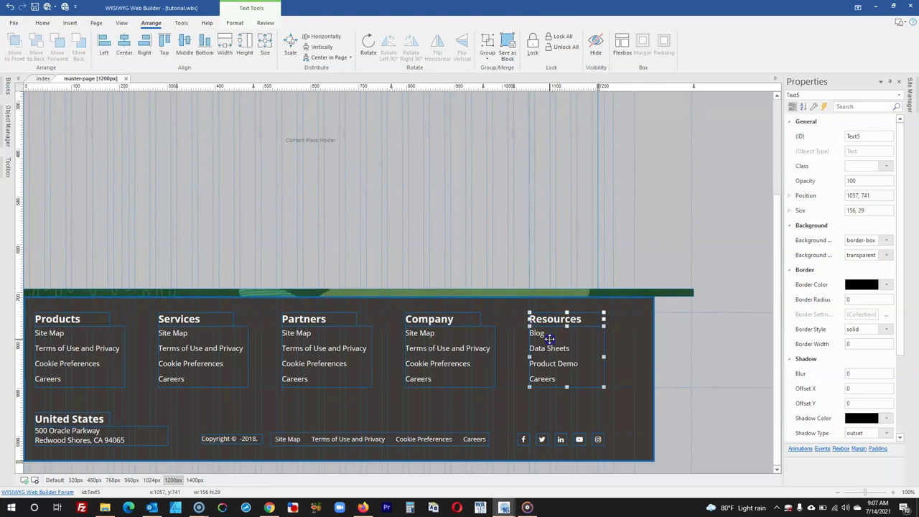
pyautogui.moveTo(546, 337); pyautogui.dragTo(527, 337)
pyautogui.click(647, 330)
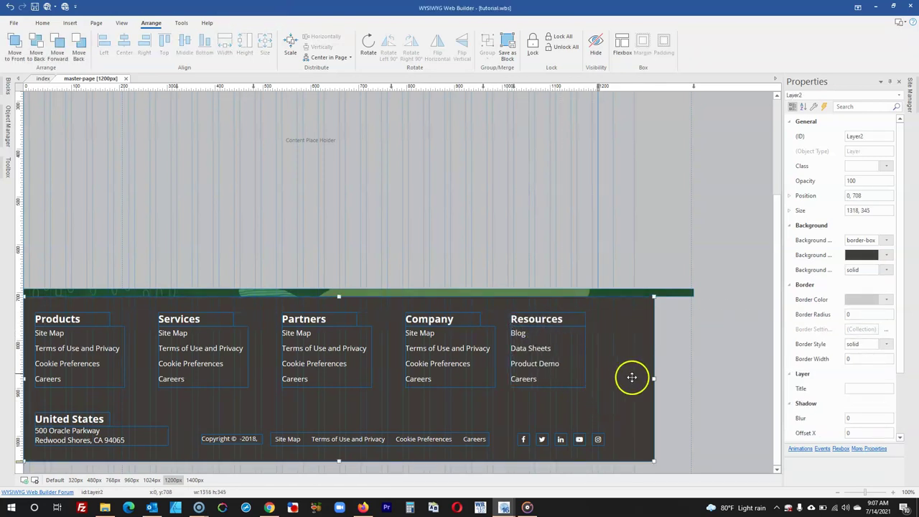
pyautogui.moveTo(653, 379); pyautogui.dragTo(607, 365)
# Move the five footer social icons left together, placing the Instagram icon at x 1149.
pyautogui.click(597, 437)
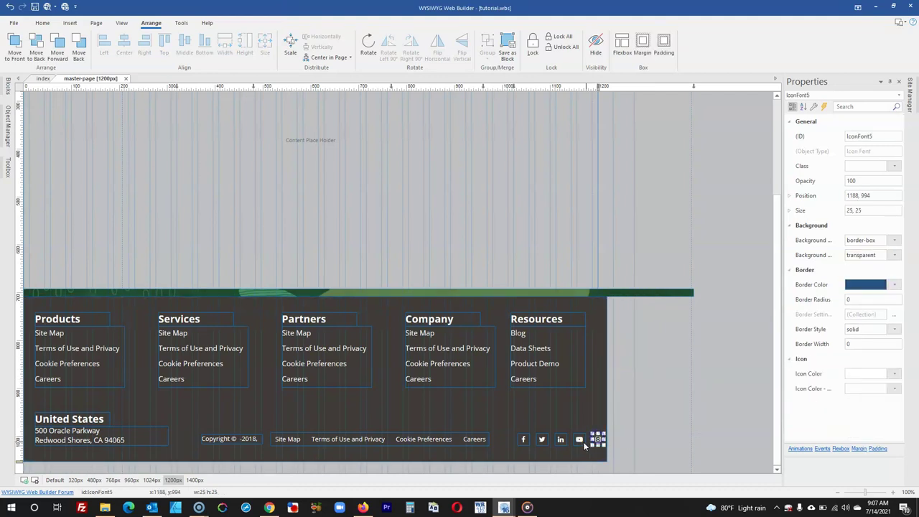
pyautogui.keyDown('shift'); pyautogui.click(578, 441); pyautogui.keyUp('shift')
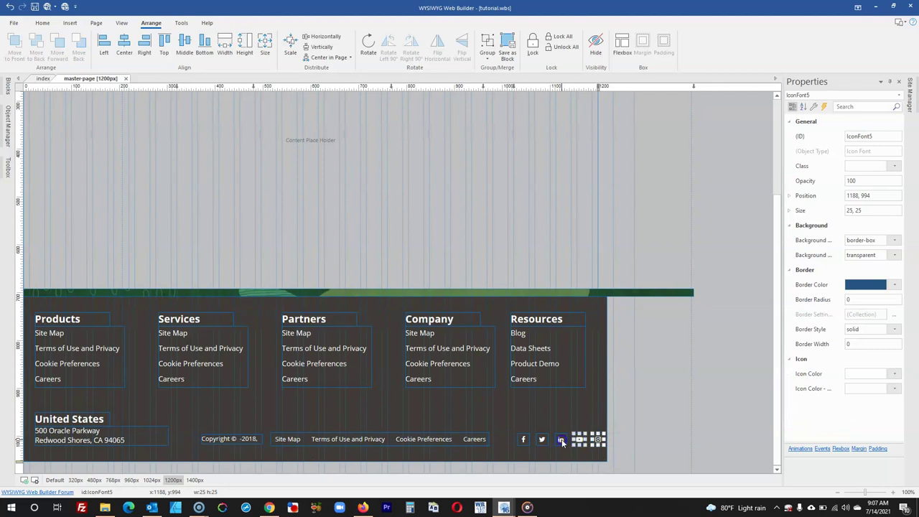
pyautogui.keyDown('shift'); pyautogui.click(544, 441); pyautogui.keyUp('shift')
pyautogui.keyDown('shift'); pyautogui.click(524, 439); pyautogui.keyUp('shift')
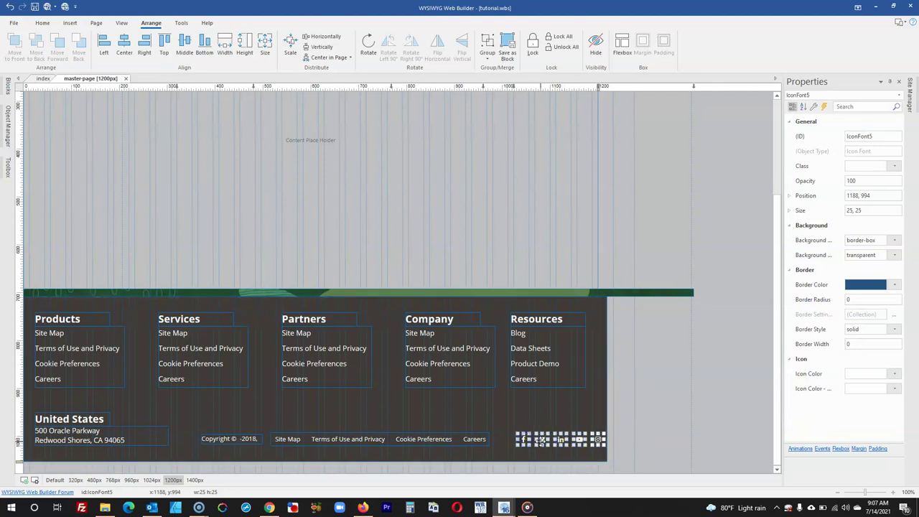
pyautogui.moveTo(528, 440); pyautogui.dragTo(521, 440)
# Narrow the dark footer layer and the green image strip above it to 1200 px each.
pyautogui.click(600, 351)
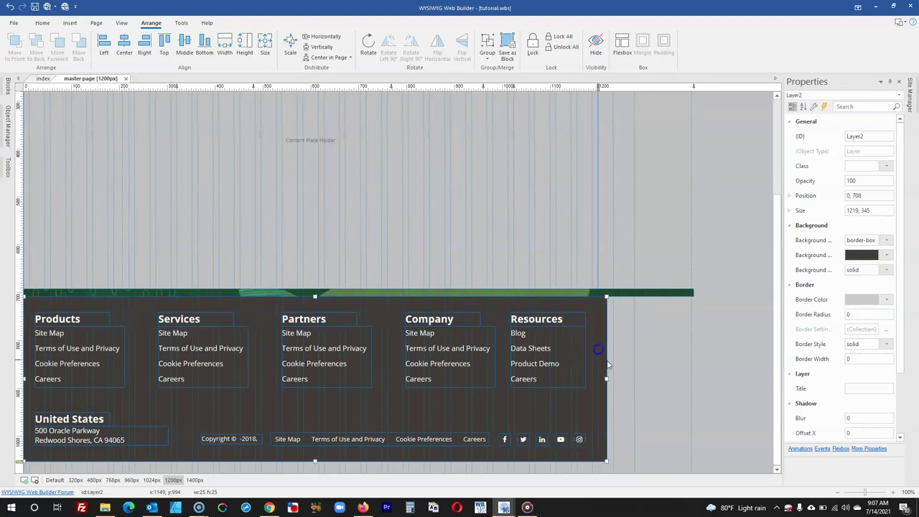
pyautogui.moveTo(605, 378); pyautogui.dragTo(599, 379)
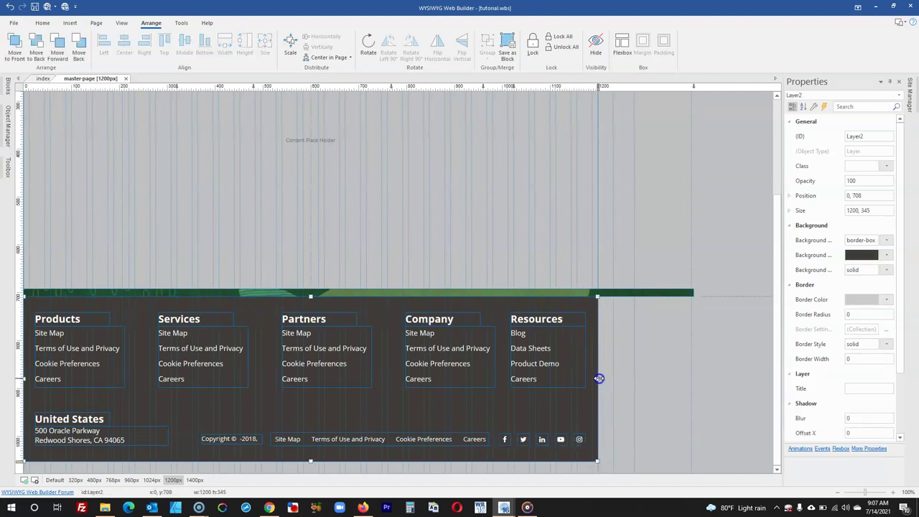
pyautogui.click(656, 290)
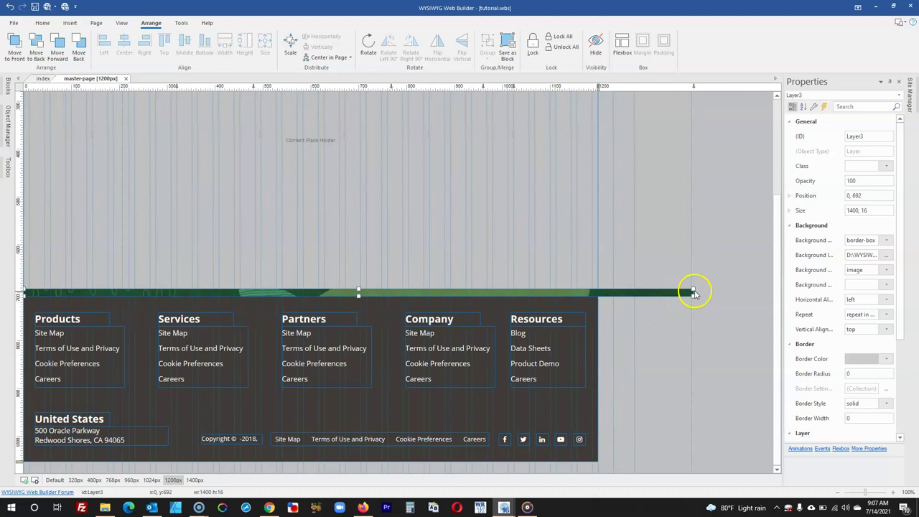
pyautogui.moveTo(692, 293); pyautogui.dragTo(600, 294)
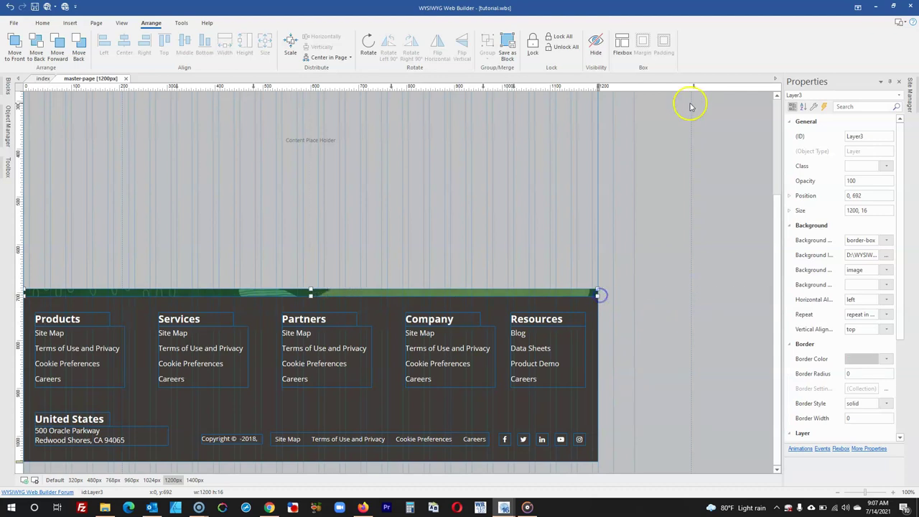
# Check the footer layout at the 1400 px breakpoint and return to the 1200 px breakpoint.
pyautogui.click(694, 88)
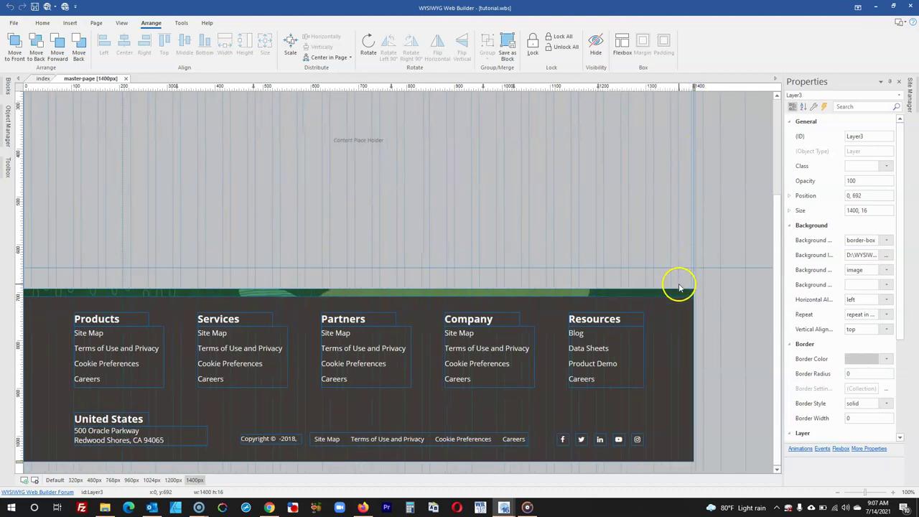
pyautogui.scroll(2, 674, 269)
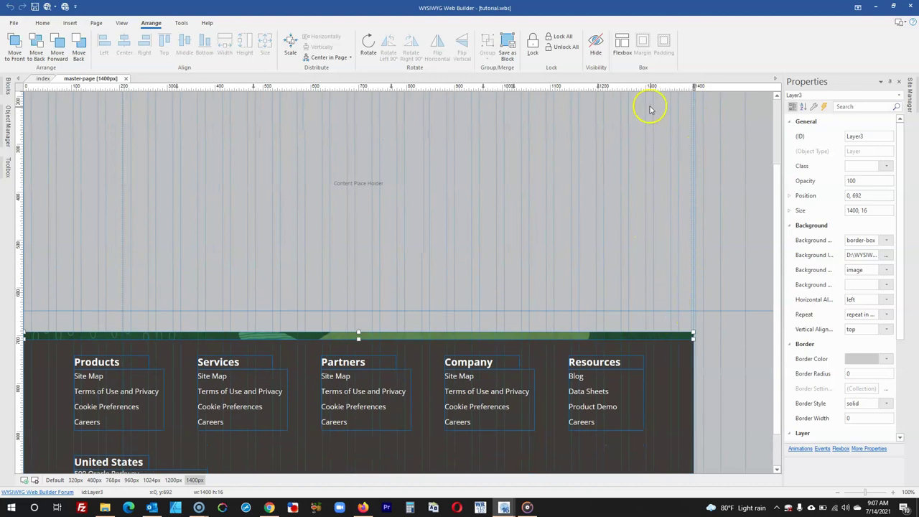
pyautogui.click(600, 89)
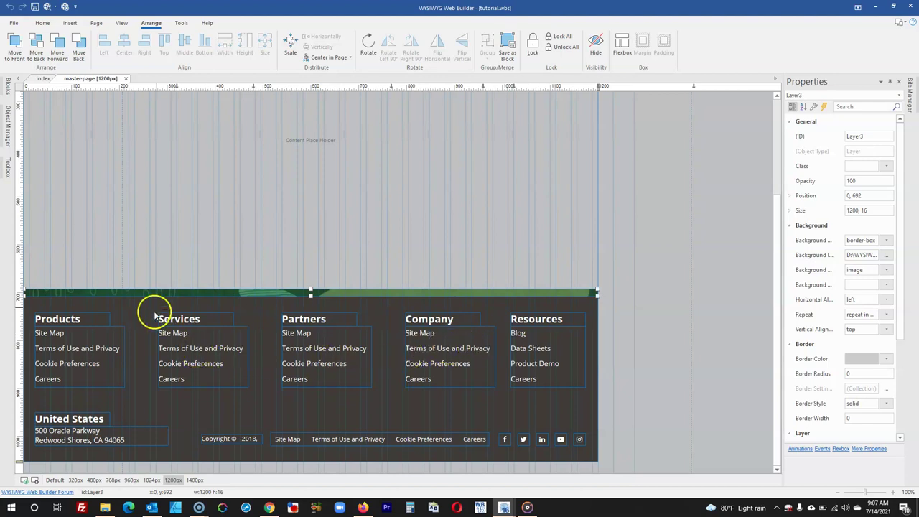
# Distribute the five footer link lists evenly in the horizontal direction.
pyautogui.click(558, 359)
pyautogui.keyDown('shift'); pyautogui.click(446, 364); pyautogui.keyUp('shift')
pyautogui.keyDown('shift'); pyautogui.click(357, 368); pyautogui.keyUp('shift')
pyautogui.keyDown('shift'); pyautogui.click(242, 351); pyautogui.keyUp('shift')
pyautogui.keyDown('shift'); pyautogui.click(120, 343); pyautogui.keyUp('shift')
pyautogui.click(320, 37)
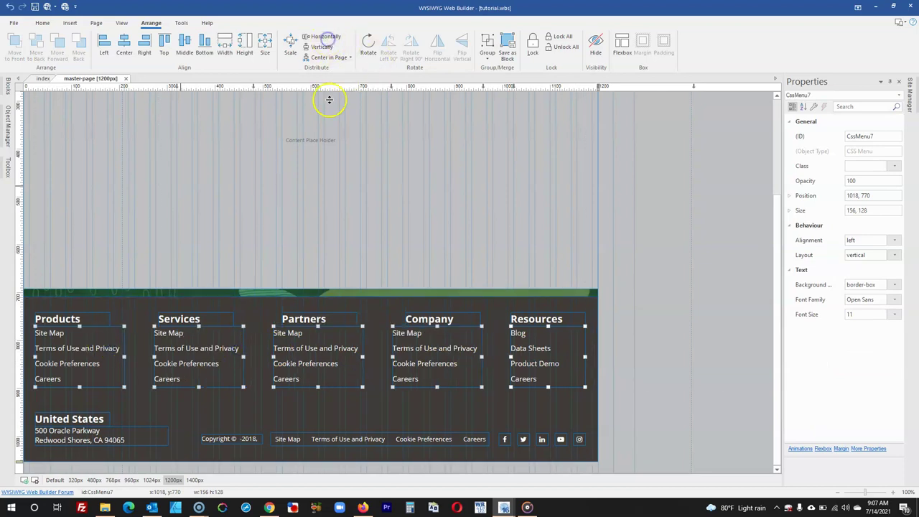
# Left-align the Company, Partners and Services headings with the link lists below them.
pyautogui.click(517, 319)
pyautogui.click(441, 317)
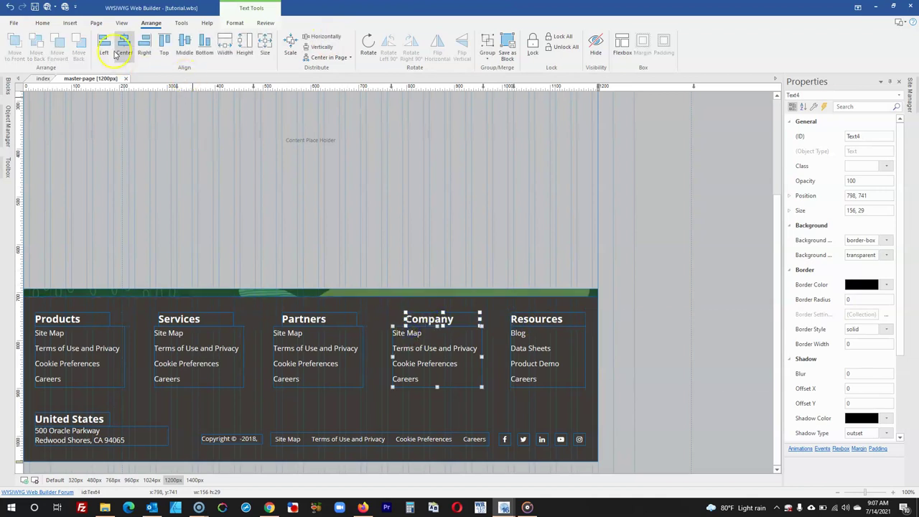
pyautogui.click(122, 59)
pyautogui.click(320, 317)
pyautogui.keyDown('shift'); pyautogui.click(313, 345); pyautogui.keyUp('shift')
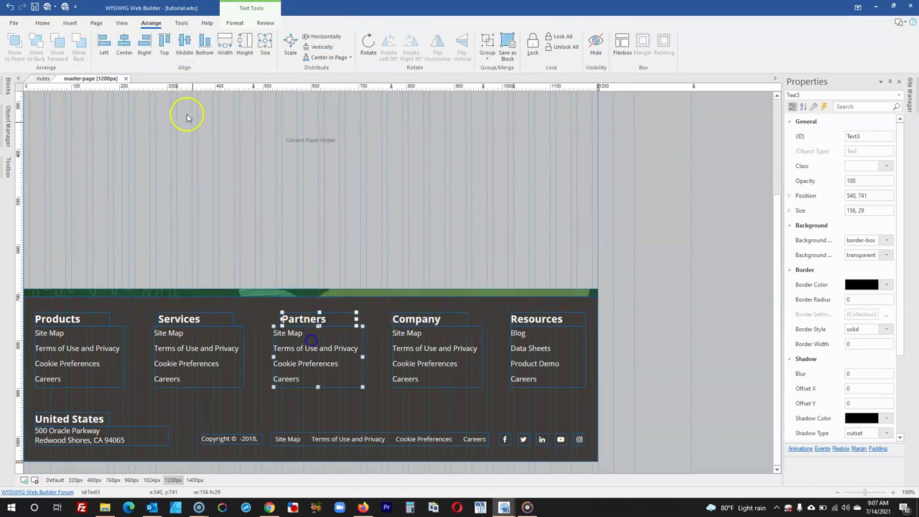
pyautogui.click(104, 44)
pyautogui.click(212, 327)
pyautogui.keyDown('shift'); pyautogui.click(207, 342); pyautogui.keyUp('shift')
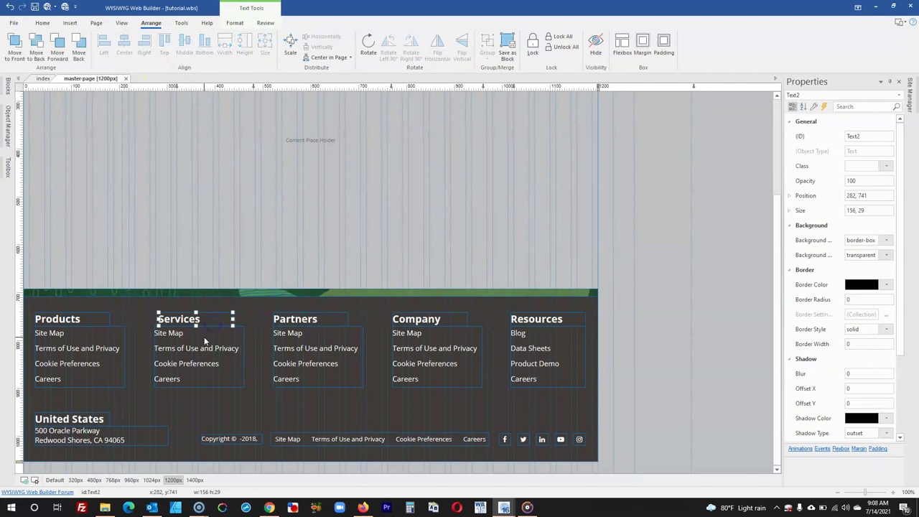
pyautogui.click(104, 45)
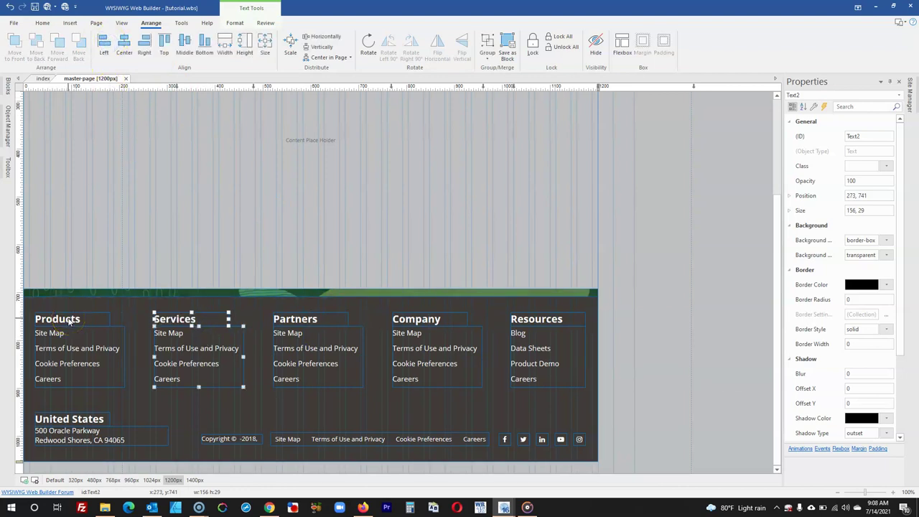
# Move all five footer headings together with their link lists so the Products heading sits at position 25, 742.
pyautogui.click(69, 321)
pyautogui.keyDown('shift'); pyautogui.click(74, 351); pyautogui.keyUp('shift')
pyautogui.keyDown('shift'); pyautogui.click(168, 359); pyautogui.keyUp('shift')
pyautogui.keyDown('shift'); pyautogui.click(174, 321); pyautogui.keyUp('shift')
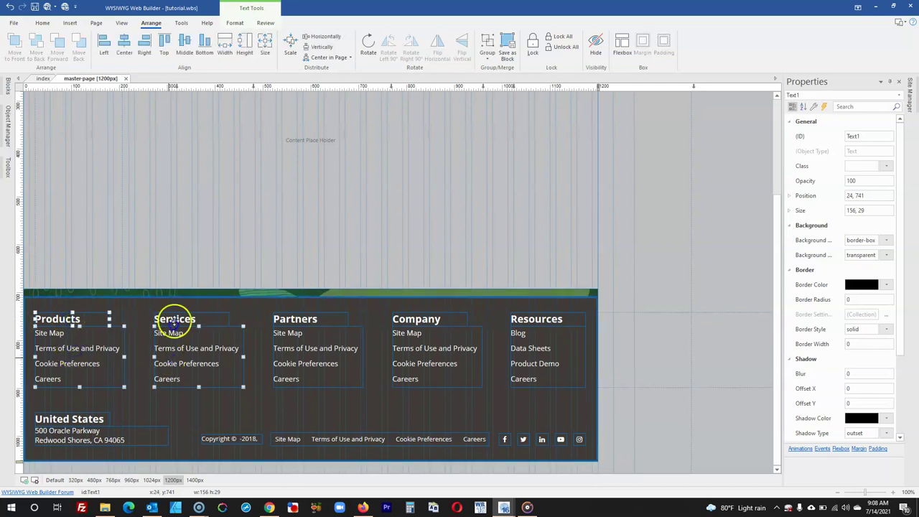
pyautogui.keyDown('shift'); pyautogui.click(338, 363); pyautogui.keyUp('shift')
pyautogui.keyDown('shift'); pyautogui.click(319, 314); pyautogui.keyUp('shift')
pyautogui.keyDown('shift'); pyautogui.click(448, 362); pyautogui.keyUp('shift')
pyautogui.keyDown('shift'); pyautogui.click(438, 319); pyautogui.keyUp('shift')
pyautogui.keyDown('shift'); pyautogui.click(547, 357); pyautogui.keyUp('shift')
pyautogui.keyDown('shift'); pyautogui.click(541, 320); pyautogui.keyUp('shift')
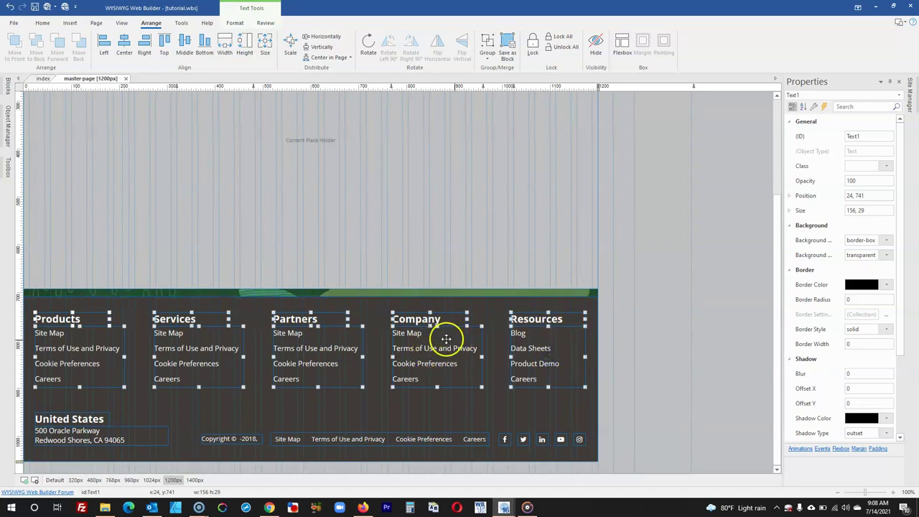
pyautogui.moveTo(424, 349); pyautogui.dragTo(416, 350)
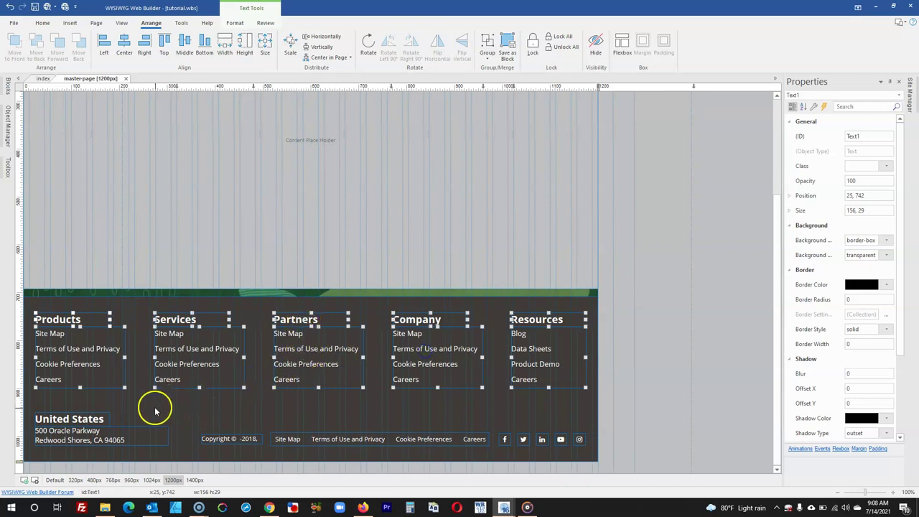
# Left-align the United States heading and address with the Products list, and shift the copyright text and bottom menu left, putting the menu at x 490.
pyautogui.click(70, 429)
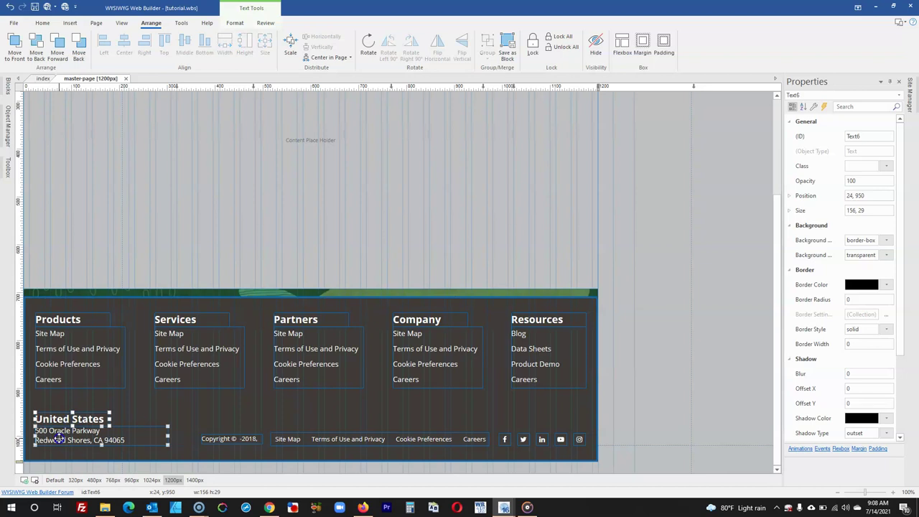
pyautogui.keyDown('shift'); pyautogui.click(64, 378); pyautogui.keyUp('shift')
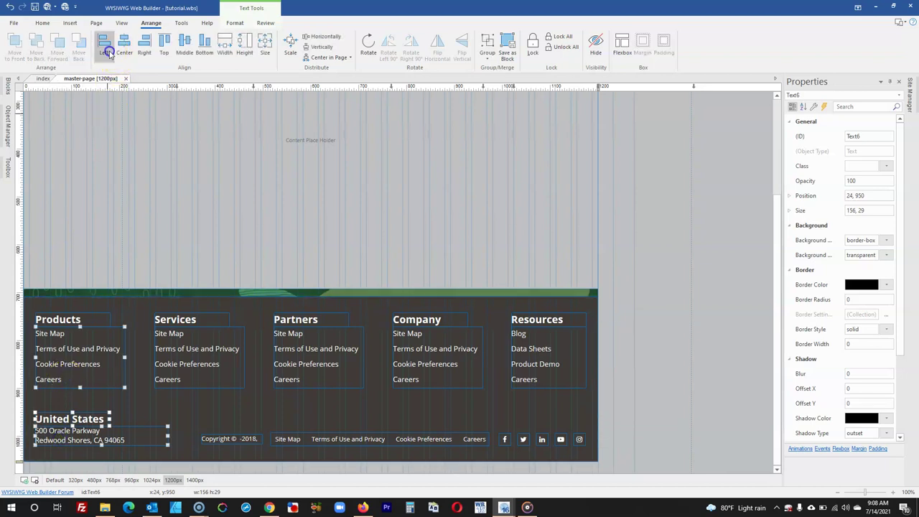
pyautogui.click(318, 435)
pyautogui.keyDown('shift'); pyautogui.click(252, 447); pyautogui.keyUp('shift')
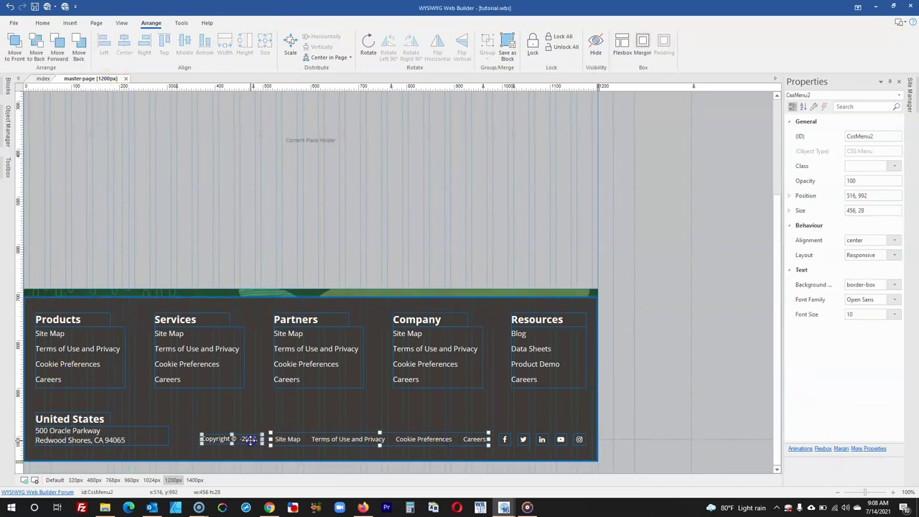
pyautogui.moveTo(246, 439); pyautogui.dragTo(240, 440)
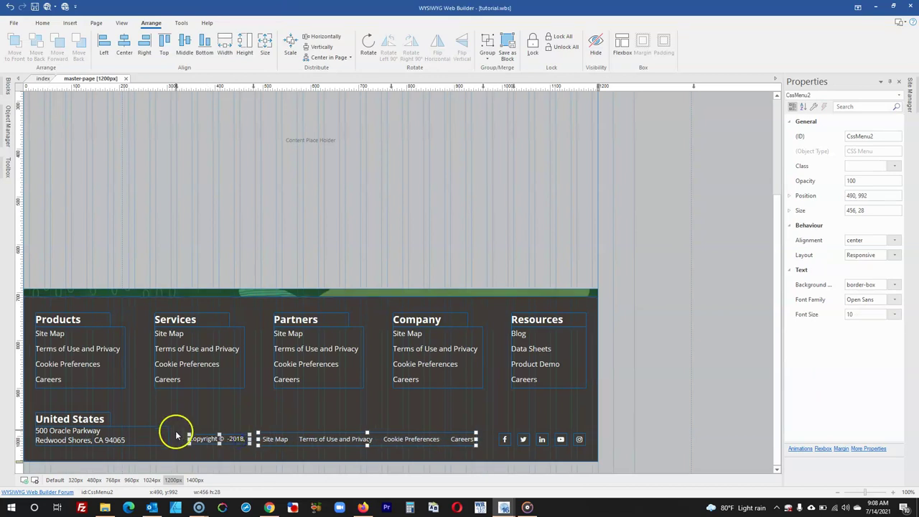
pyautogui.click(662, 361)
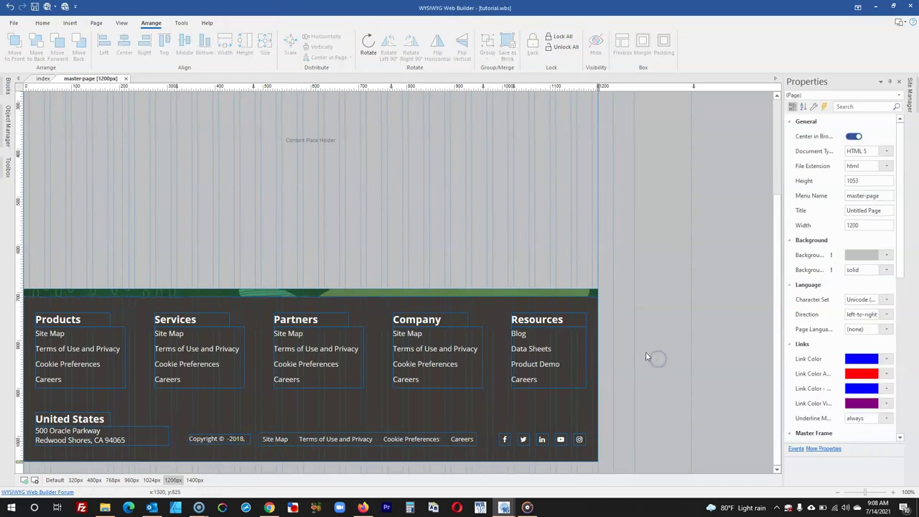
# Show the hidden navigation layer and move its dark menu panel left so its right edge lines up with the menu icon.
pyautogui.scroll(3, 651, 359)
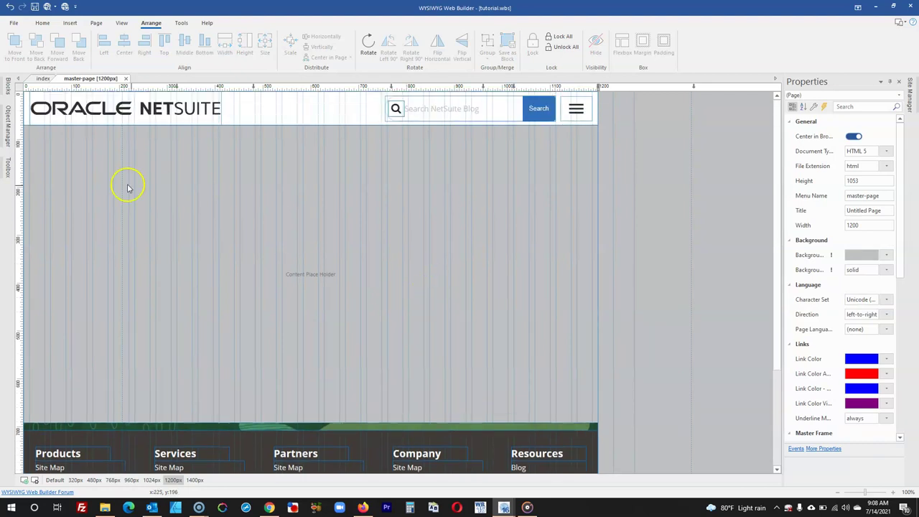
pyautogui.click(5, 137)
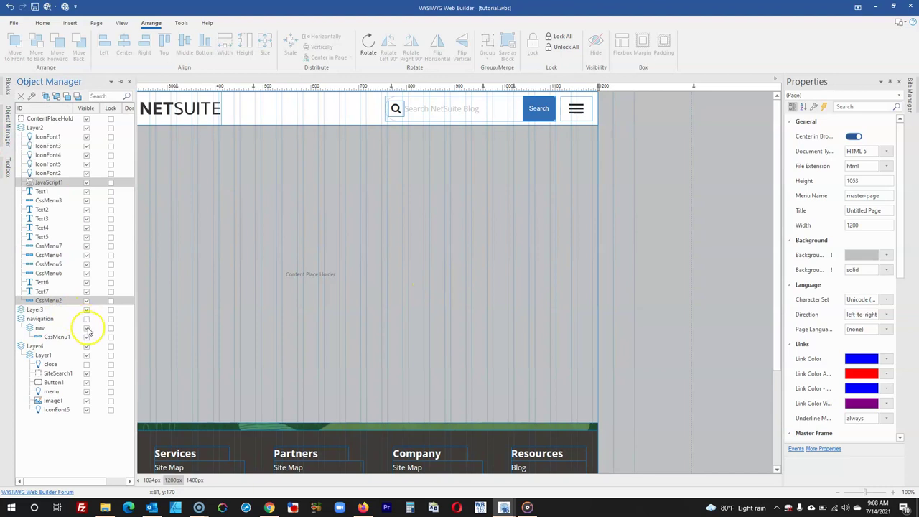
pyautogui.click(86, 319)
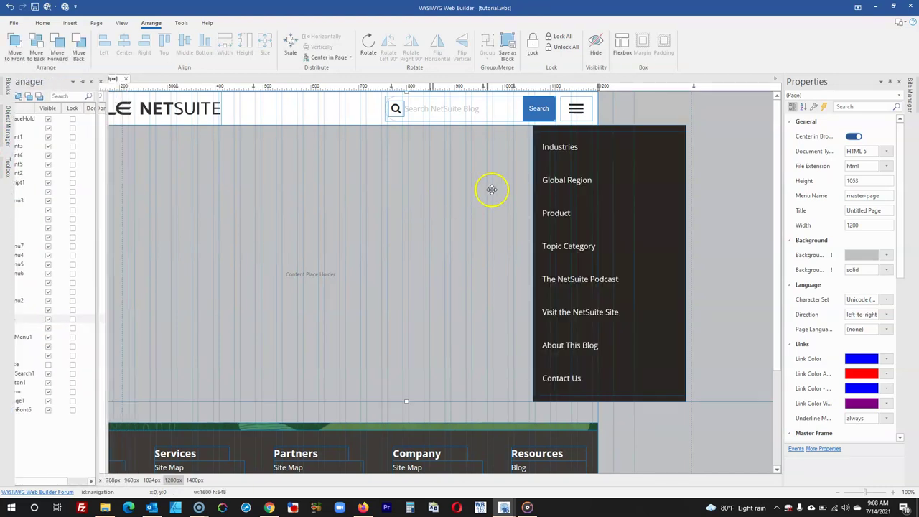
pyautogui.click(564, 130)
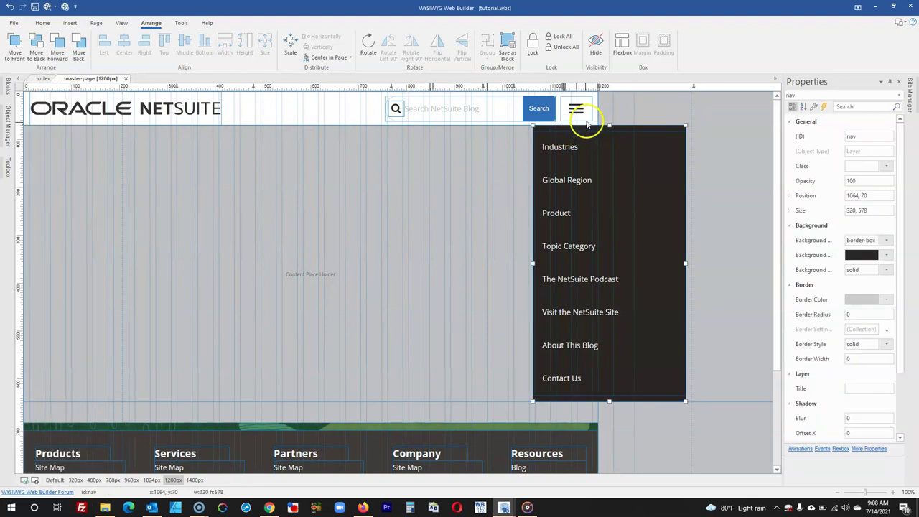
pyautogui.moveTo(622, 127); pyautogui.dragTo(539, 132)
pyautogui.click(622, 140)
# Set the navigation layer's width to 1200 px and hide the layer again.
pyautogui.click(668, 178)
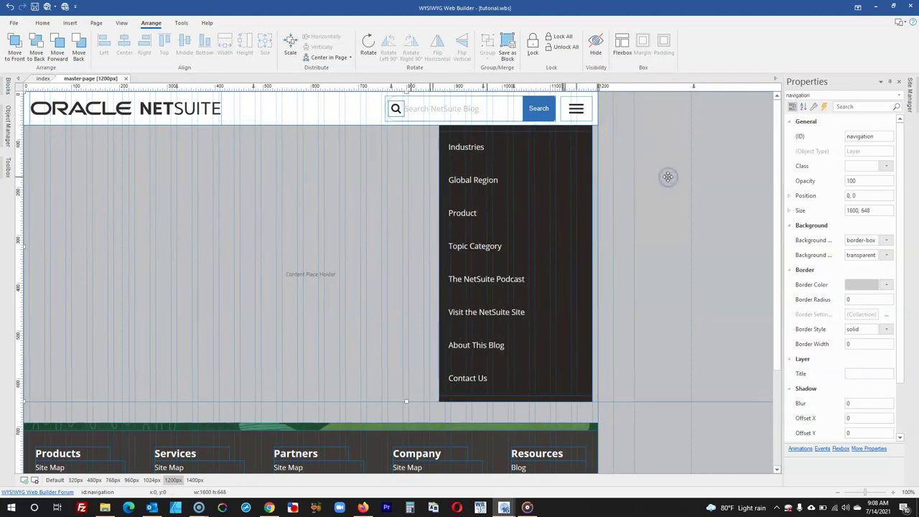
pyautogui.click(854, 211)
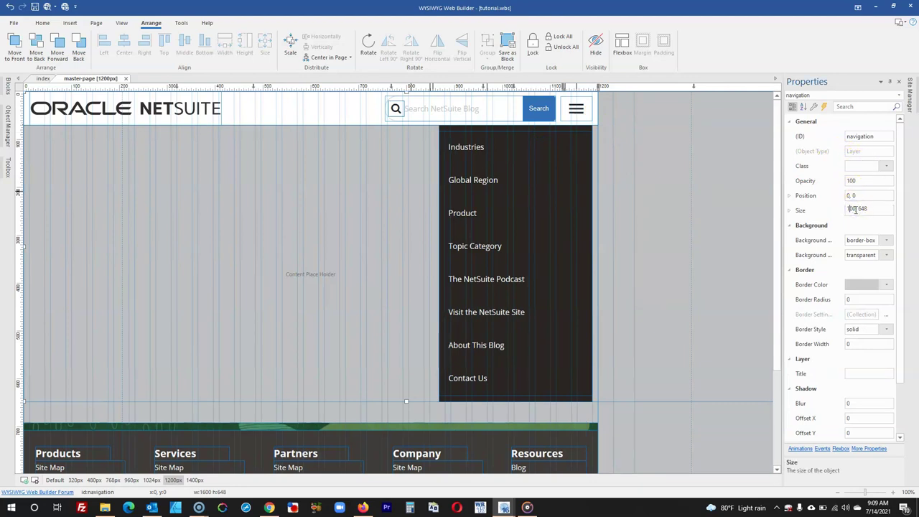
pyautogui.press('Return')
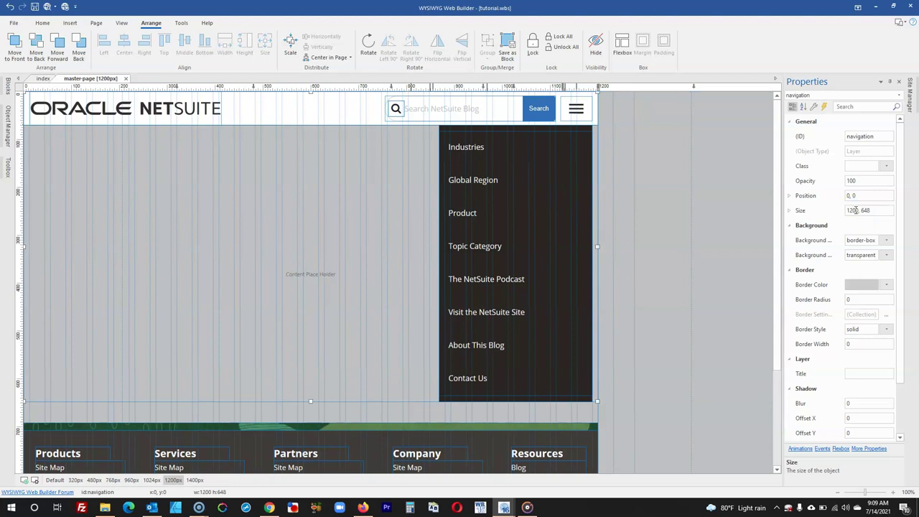
pyautogui.moveTo(7, 144)
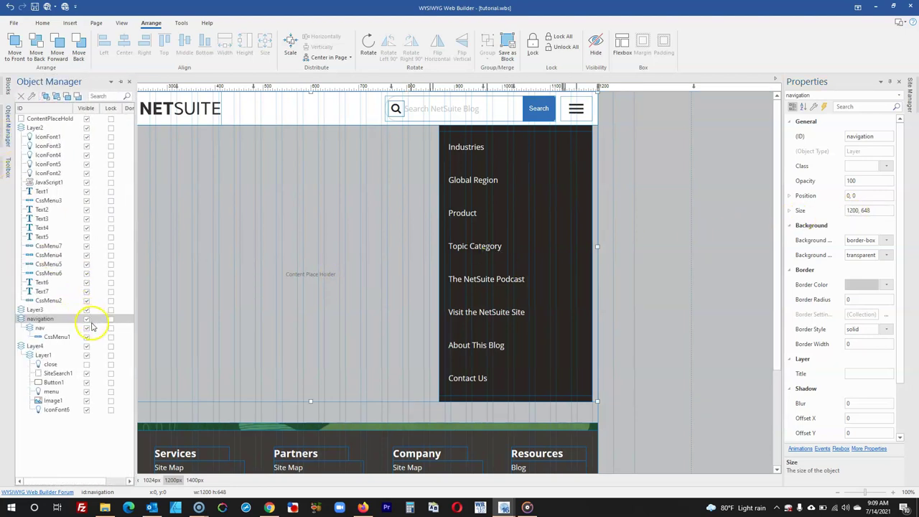
pyautogui.click(86, 319)
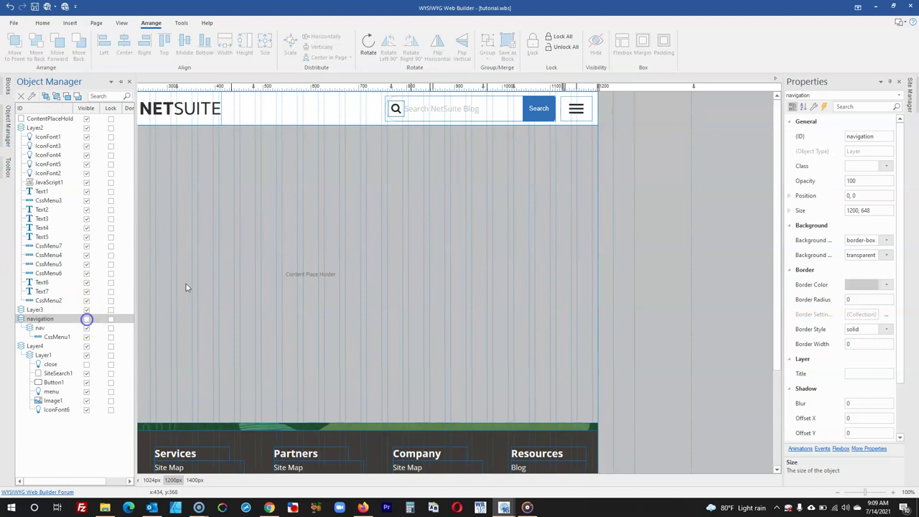
# At the 1400 px breakpoint, show the navigation layer and set its width to 1400 px.
pyautogui.click(689, 87)
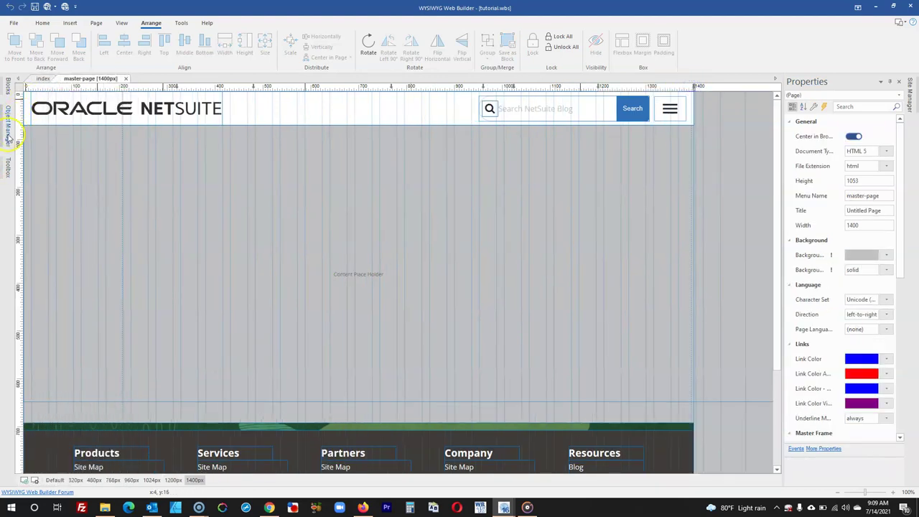
pyautogui.moveTo(7, 136)
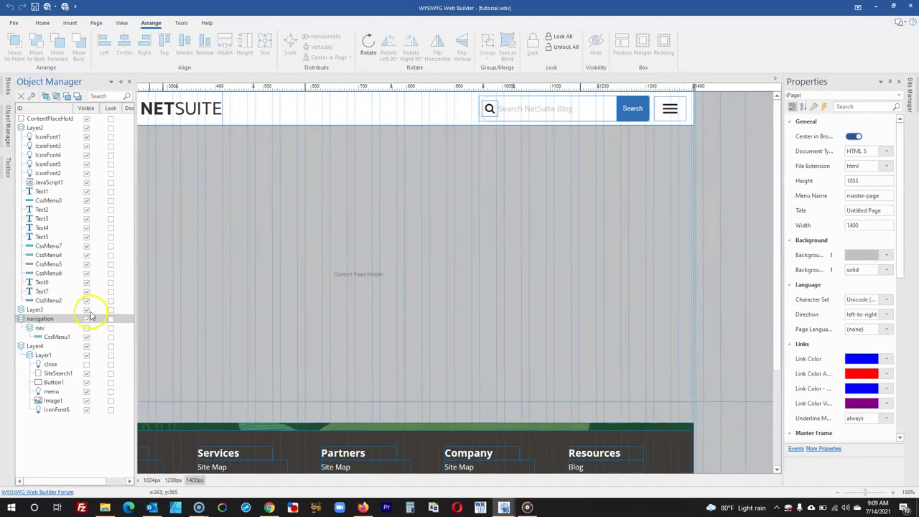
pyautogui.click(88, 319)
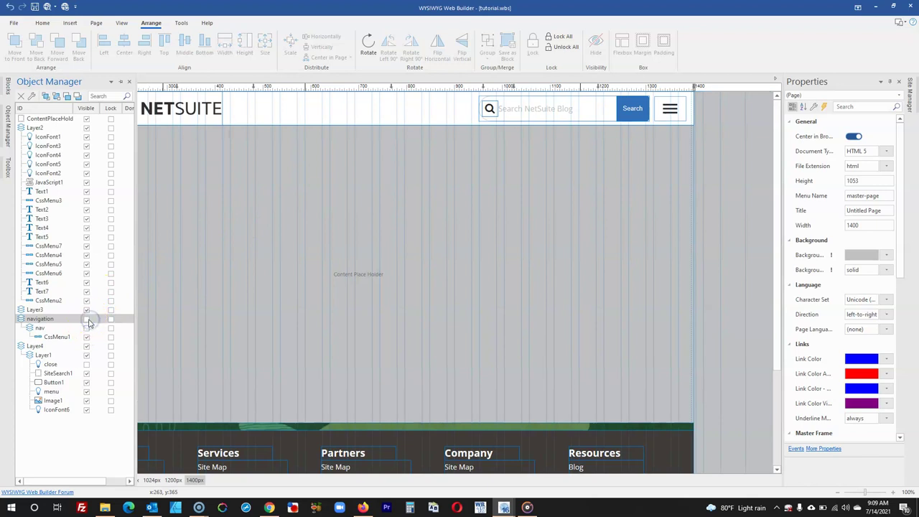
pyautogui.click(88, 319)
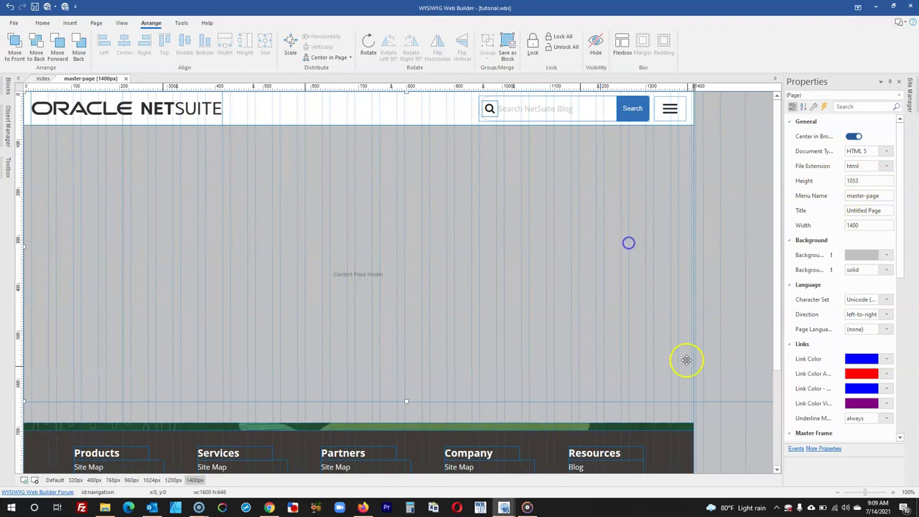
pyautogui.click(701, 370)
pyautogui.doubleClick(853, 210)
pyautogui.write('1400, 648')
# Make the nav panel inside the navigation layer visible, and hide the navigation layer itself.
pyautogui.click(238, 155)
pyautogui.click(7, 126)
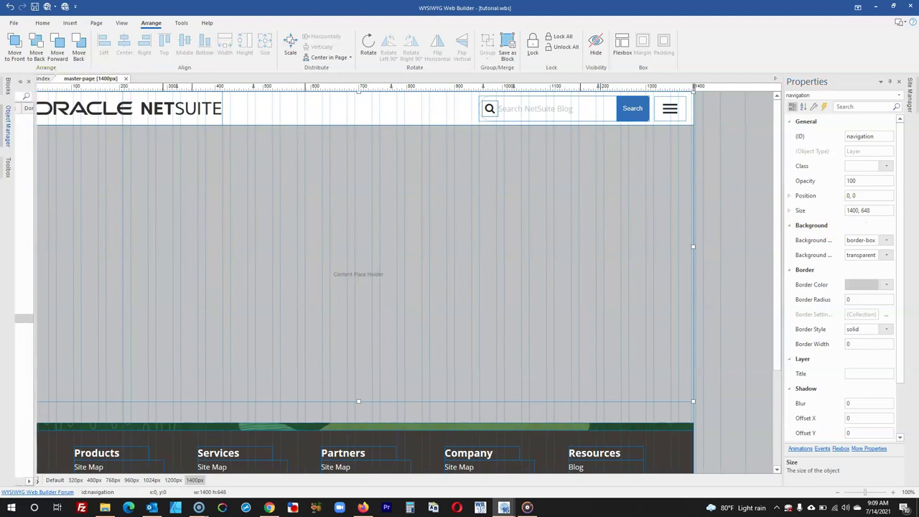
pyautogui.click(86, 329)
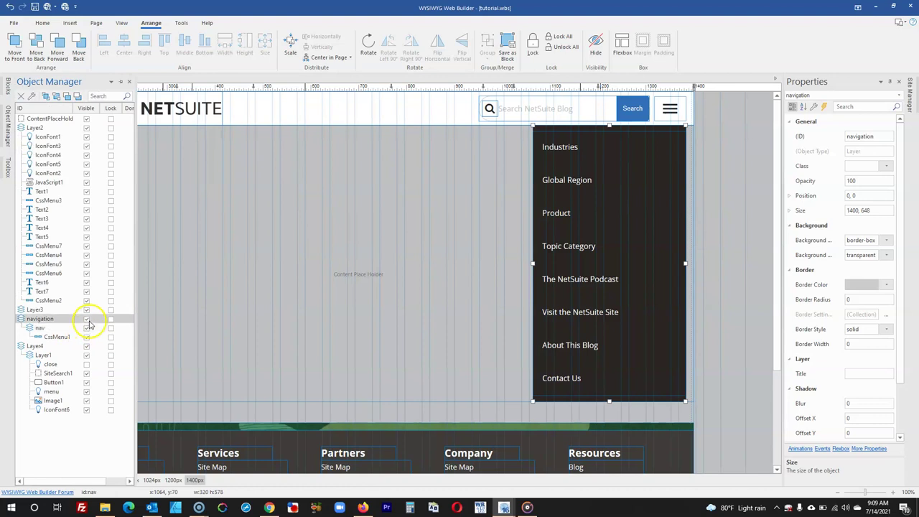
pyautogui.click(88, 321)
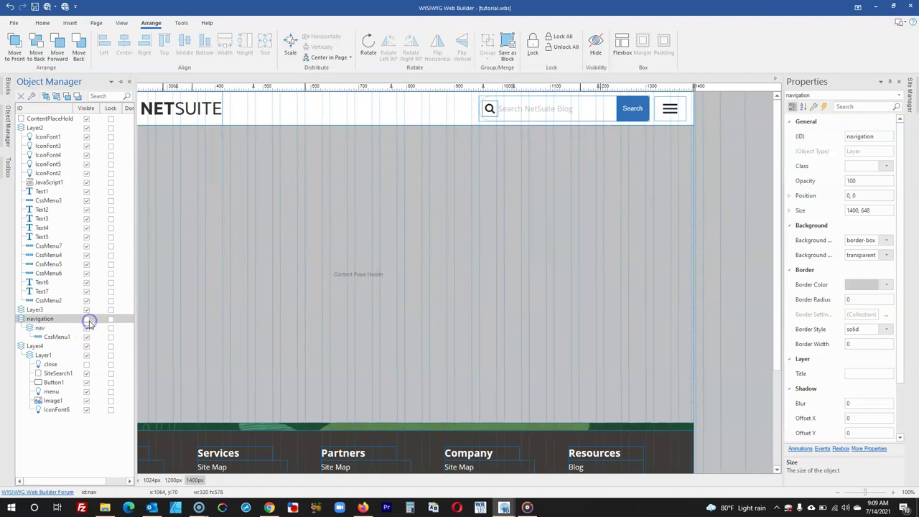
pyautogui.click(717, 181)
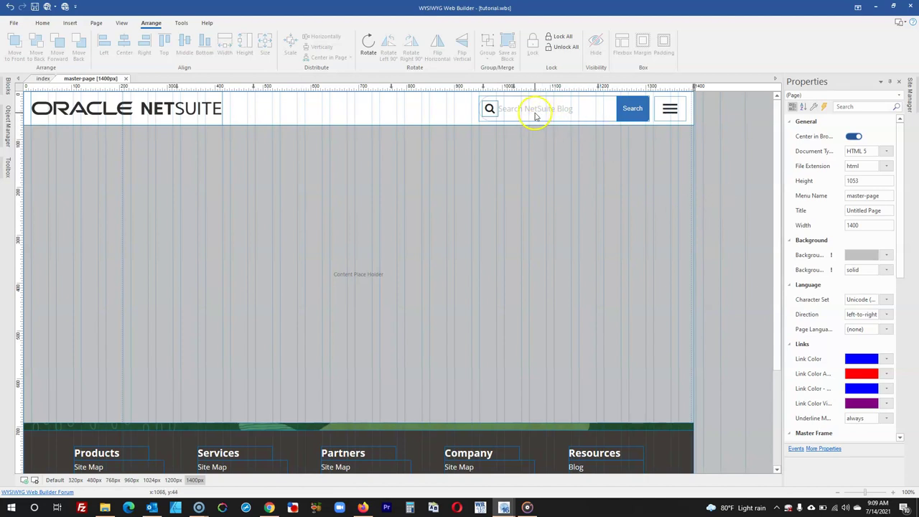
# Check the page layout at the 1200 px breakpoint.
pyautogui.click(597, 89)
pyautogui.scroll(-2, 606, 158)
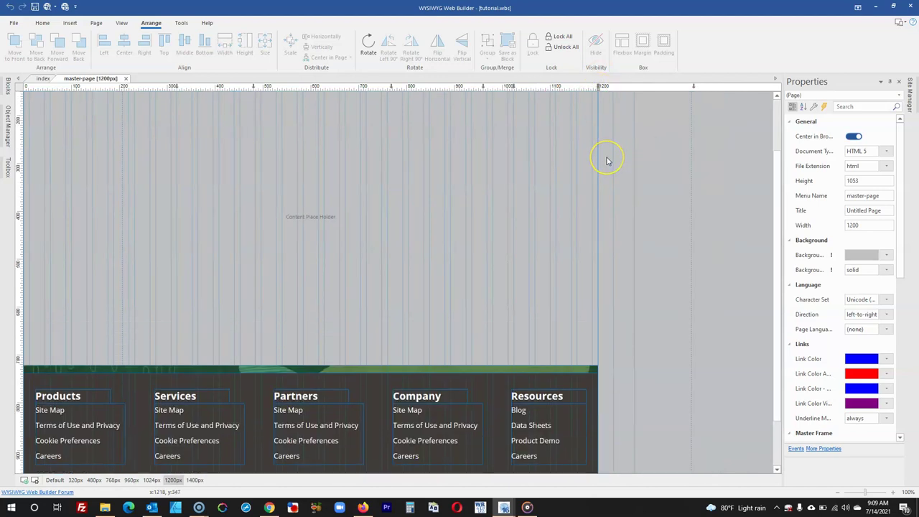
pyautogui.scroll(2, 607, 157)
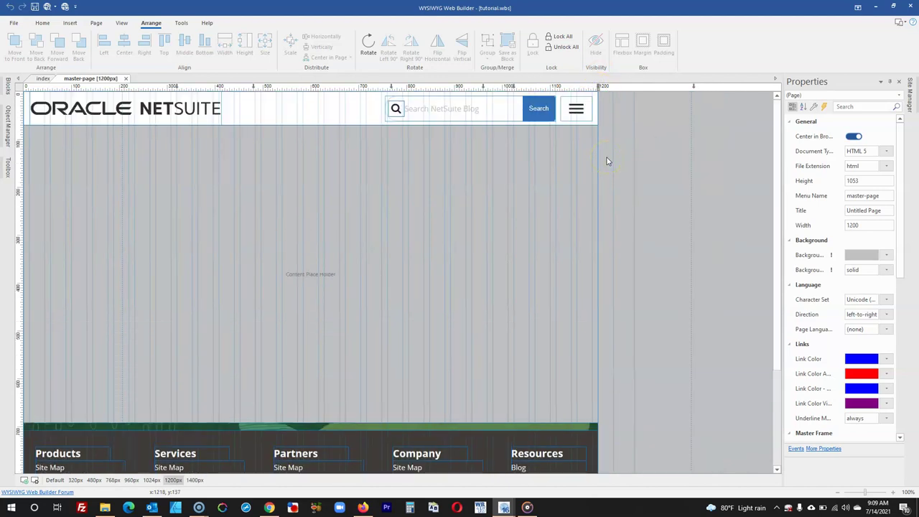
# At the 1024 px breakpoint, move the white header layer out of its parent layer, down to y 86.
pyautogui.click(511, 86)
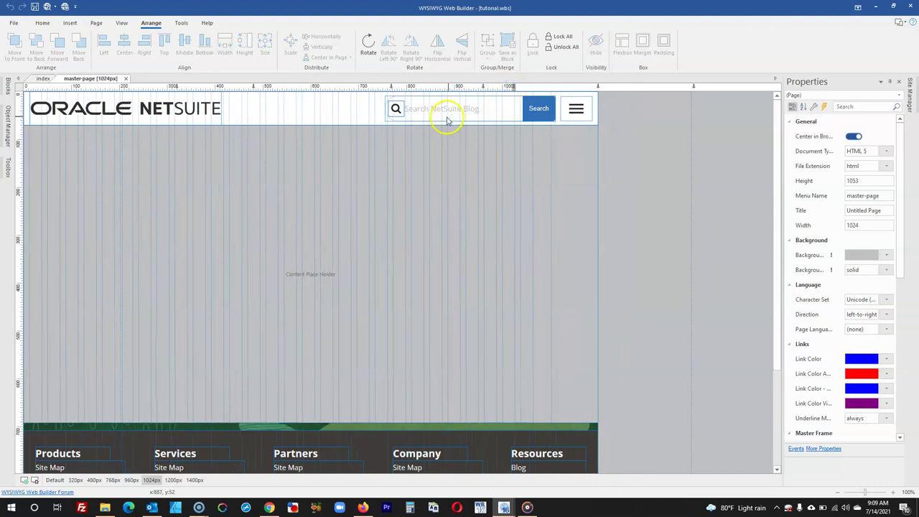
pyautogui.moveTo(314, 112); pyautogui.dragTo(301, 153)
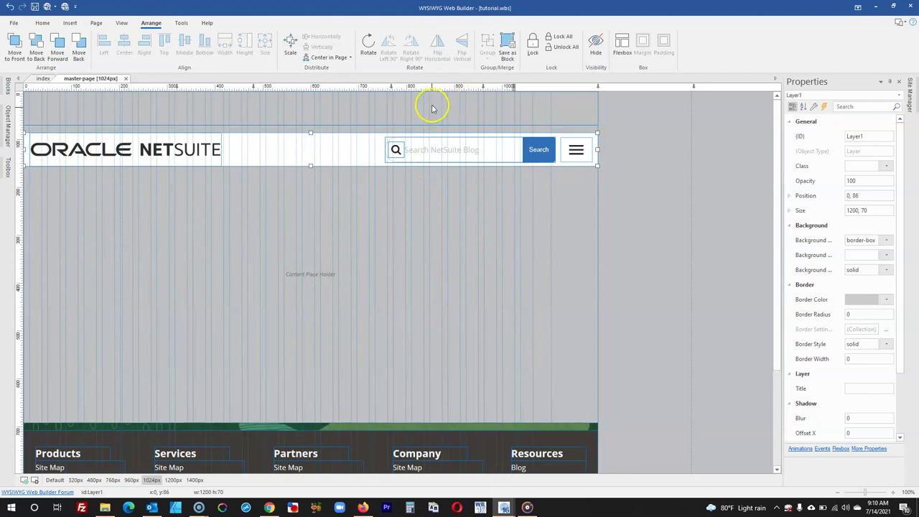
# Move the search field, its magnifier icon, the Search button and the menu icon left together, placing the Search button at x 868.
pyautogui.click(531, 149)
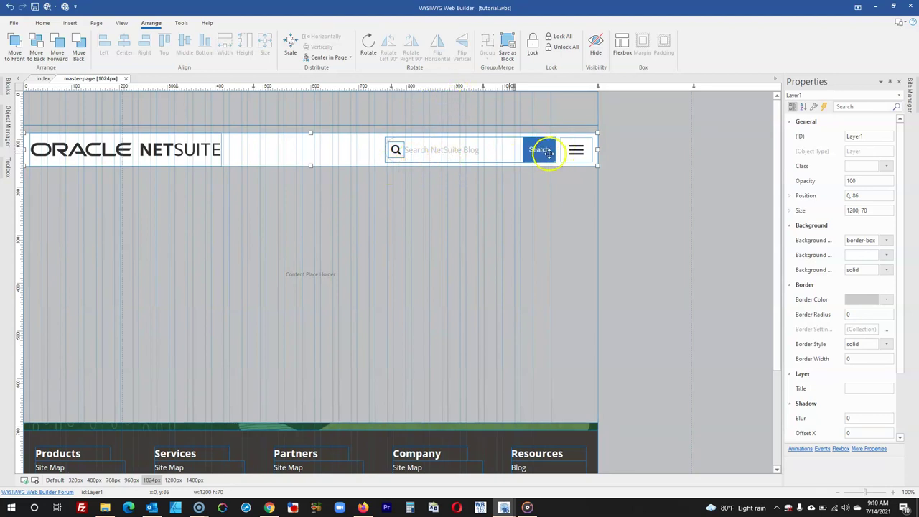
pyautogui.keyDown('shift'); pyautogui.click(396, 149); pyautogui.keyUp('shift')
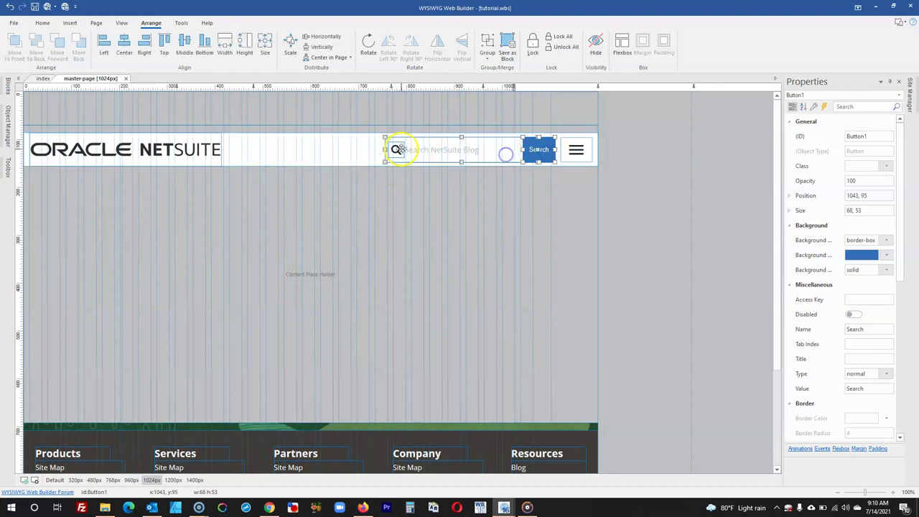
pyautogui.moveTo(583, 152); pyautogui.dragTo(507, 158)
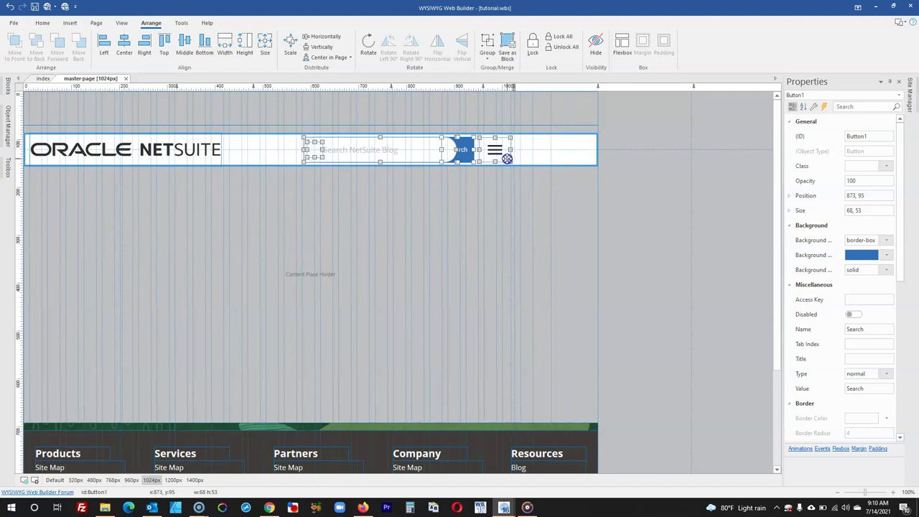
pyautogui.press('Left')
pyautogui.press('Left')
pyautogui.press('Left')
pyautogui.press('Left')
pyautogui.press('Left')
# Show the hidden close icon and place it over the menu icon, and narrow the white header layer to 1024 px wide.
pyautogui.click(524, 149)
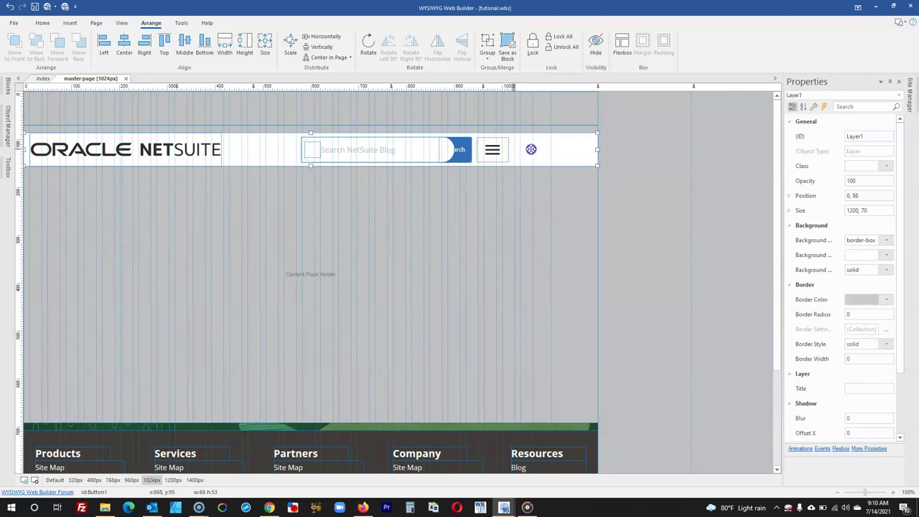
pyautogui.moveTo(563, 139); pyautogui.dragTo(516, 142)
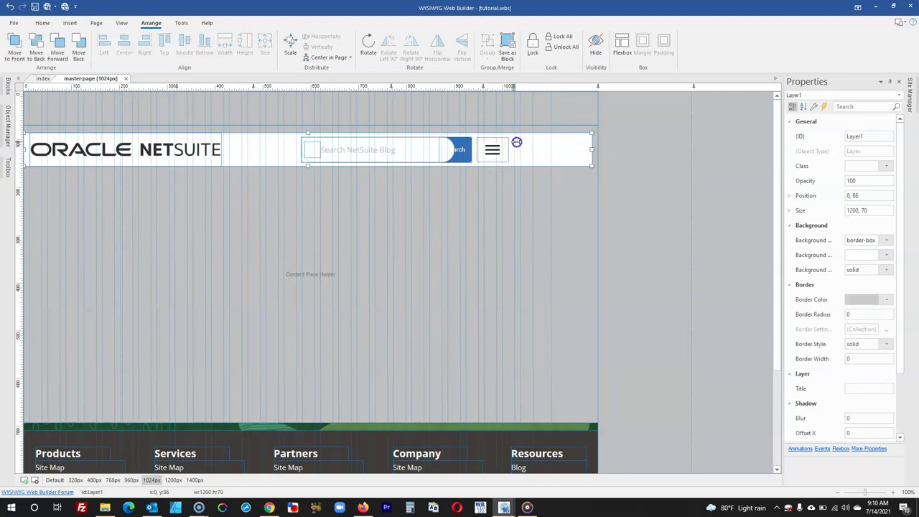
pyautogui.click(13, 141)
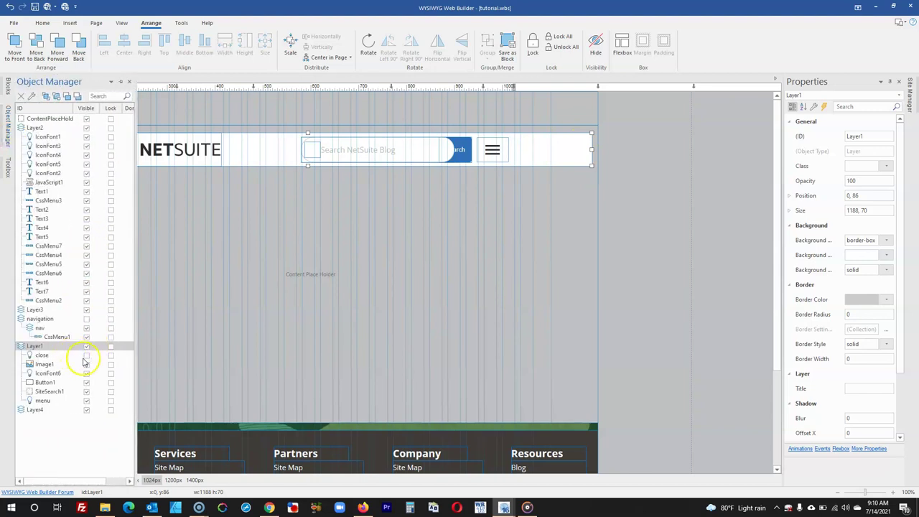
pyautogui.click(86, 356)
pyautogui.moveTo(560, 148); pyautogui.dragTo(491, 149)
pyautogui.click(538, 146)
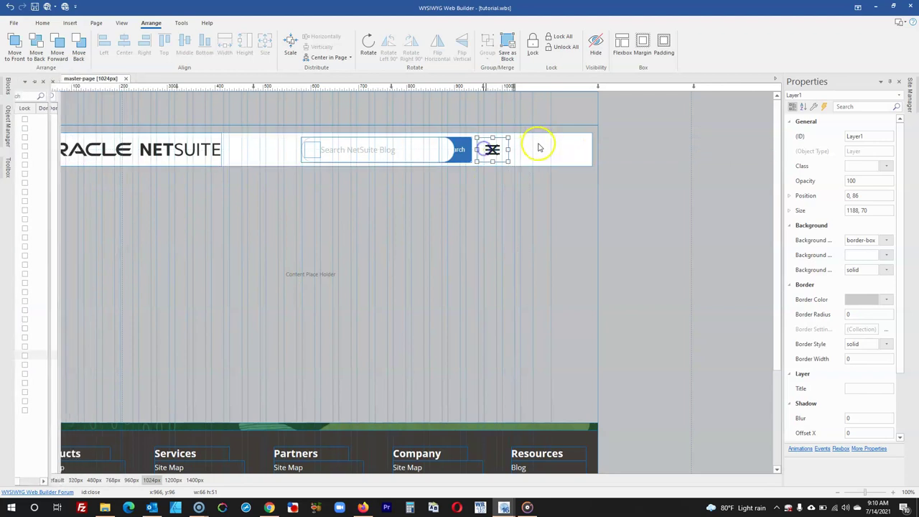
pyautogui.moveTo(591, 150); pyautogui.dragTo(516, 146)
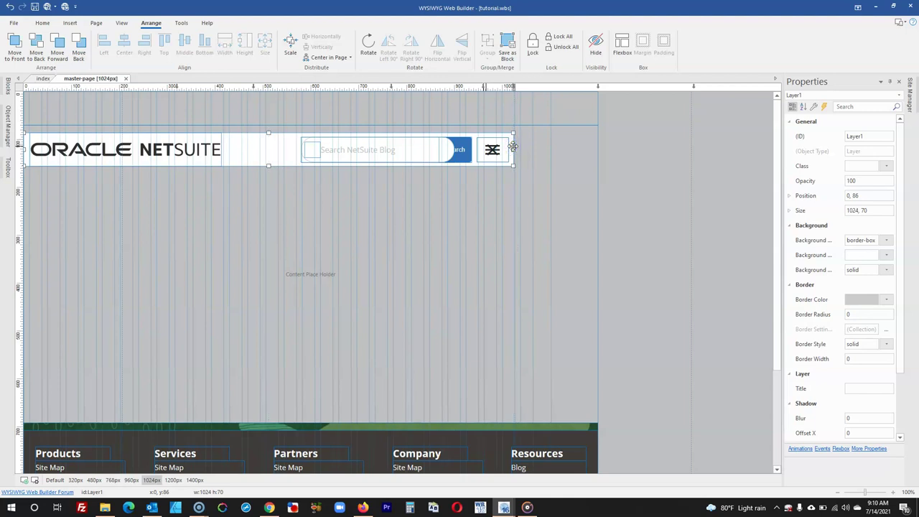
# Send the header's search field behind its magnifier icon and the Search button.
pyautogui.click(457, 150)
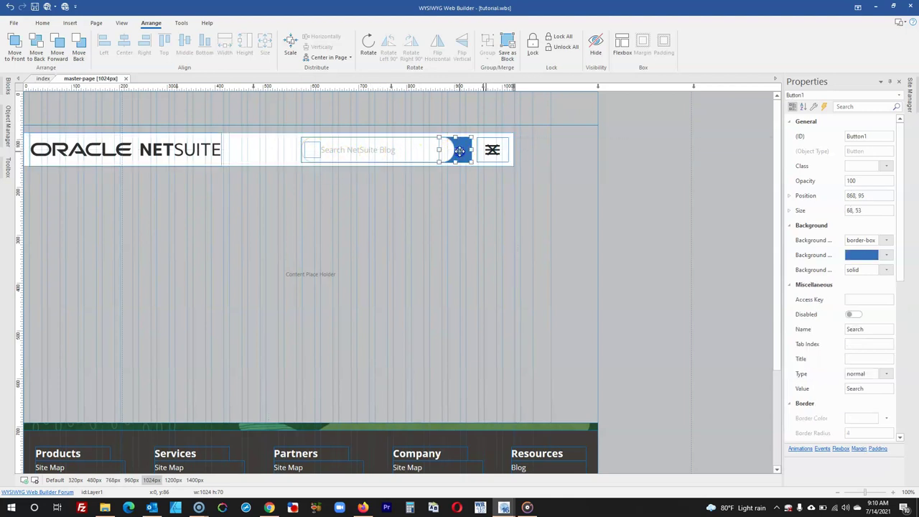
pyautogui.rightClick(429, 150)
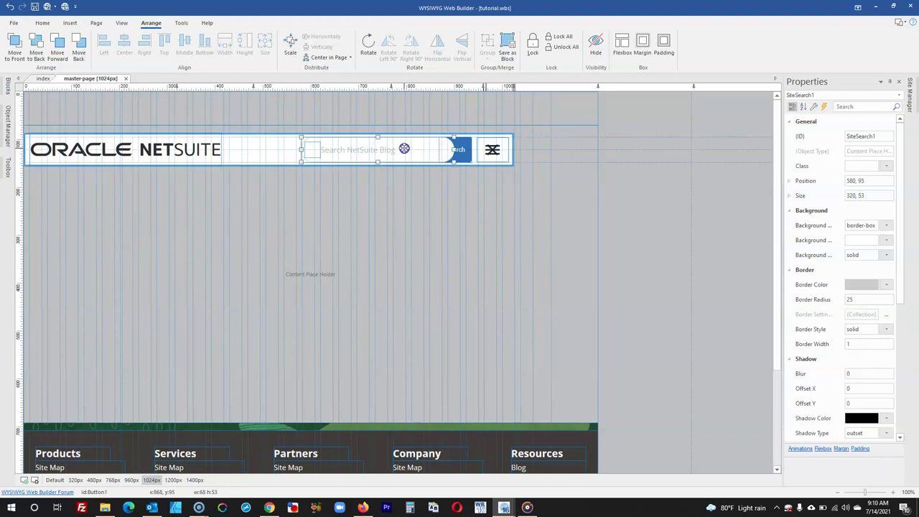
pyautogui.click(440, 198)
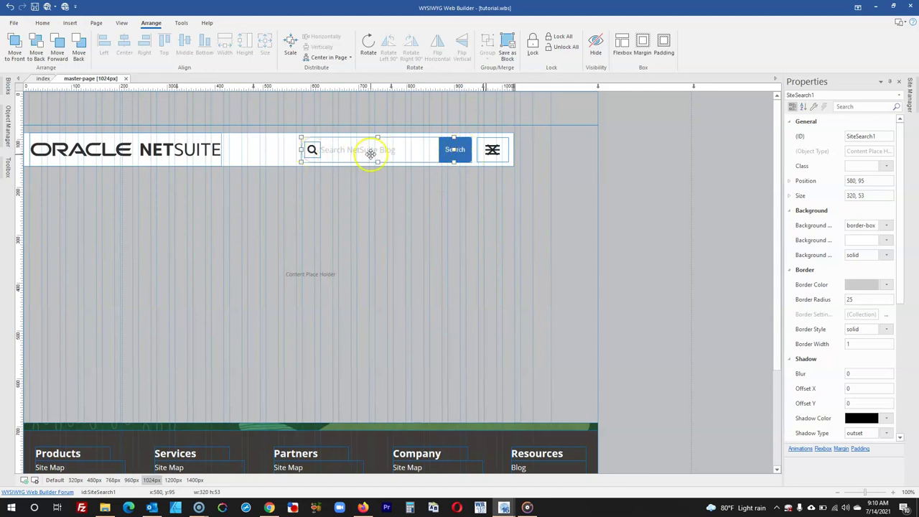
pyautogui.click(201, 156)
# Hide the close icon that lies over the menu icon in the header.
pyautogui.click(490, 152)
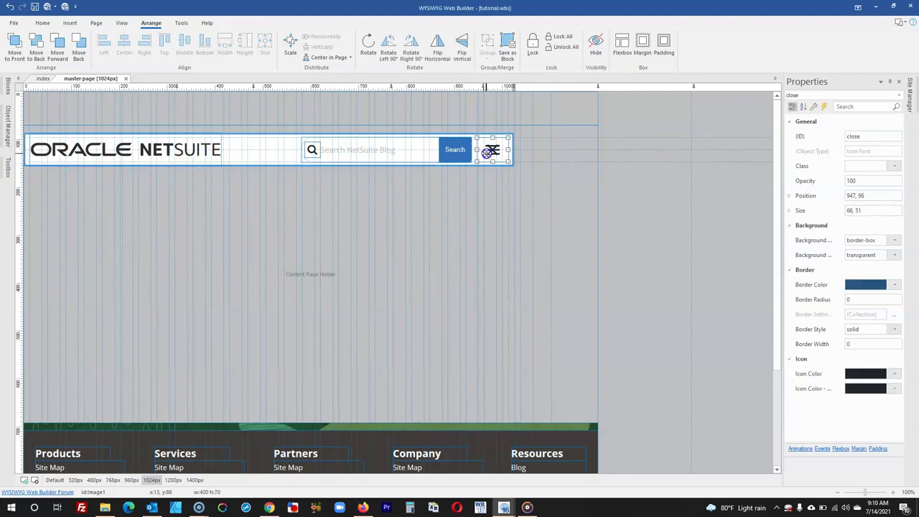
pyautogui.click(3, 122)
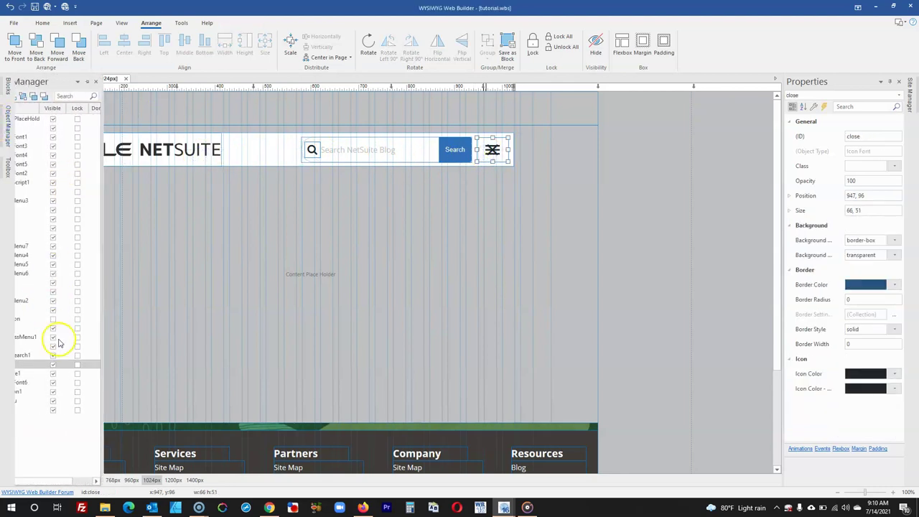
pyautogui.click(87, 365)
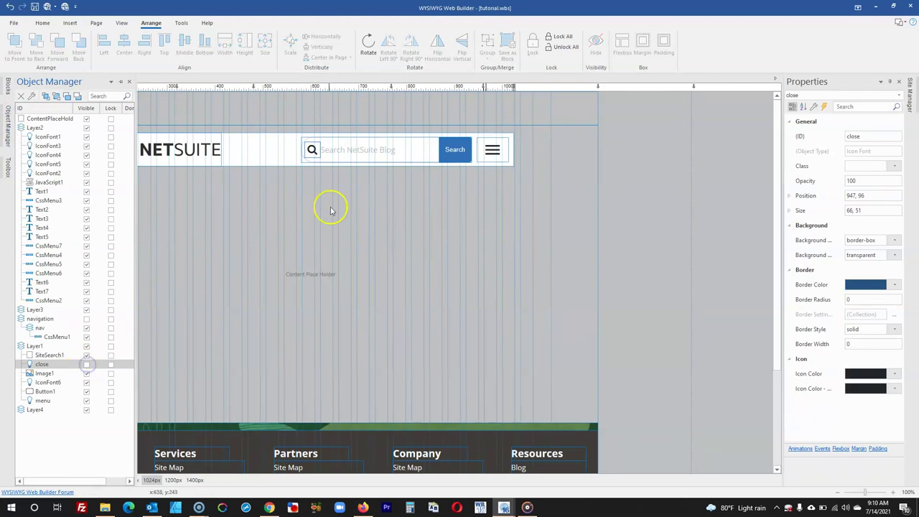
# Shift the logo, search field, magnifier icon, Search button and menu icon together slightly left, with the menu icon at x 946.
pyautogui.click(490, 153)
pyautogui.keyDown('shift'); pyautogui.click(454, 151); pyautogui.keyUp('shift')
pyautogui.keyDown('shift'); pyautogui.click(324, 148); pyautogui.keyUp('shift')
pyautogui.keyDown('shift'); pyautogui.click(185, 150); pyautogui.keyUp('shift')
pyautogui.keyDown('shift'); pyautogui.click(310, 150); pyautogui.keyUp('shift')
pyautogui.moveTo(348, 149); pyautogui.dragTo(341, 150)
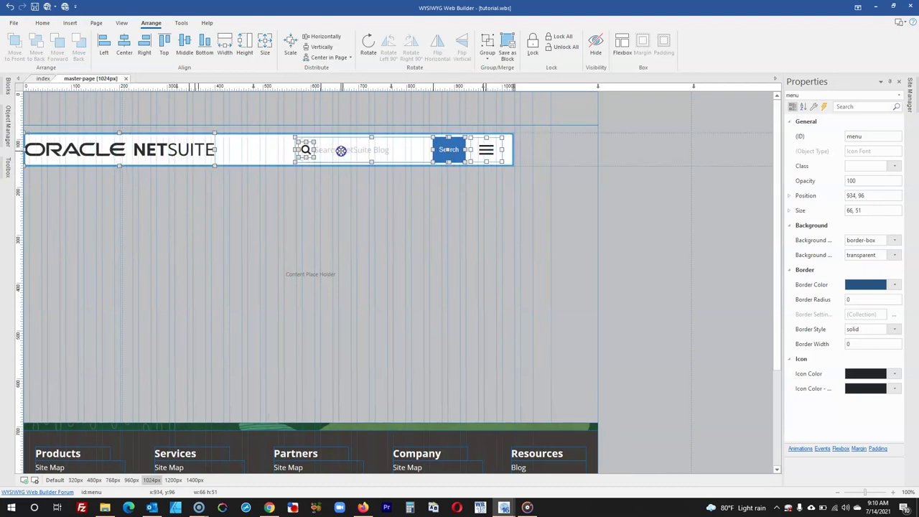
pyautogui.hotkey('ctrl', 'z')
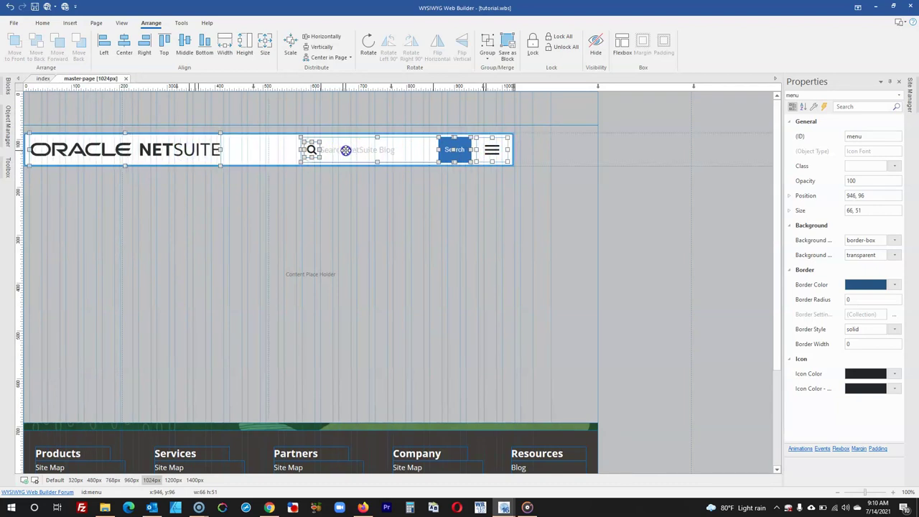
# Show the close icon briefly to check its alignment with the menu icon, and hide it again.
pyautogui.click(667, 154)
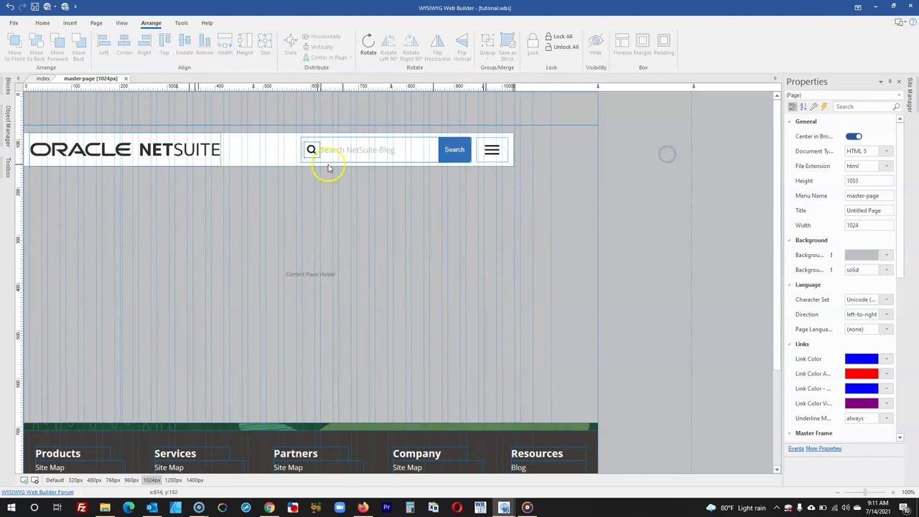
pyautogui.click(8, 126)
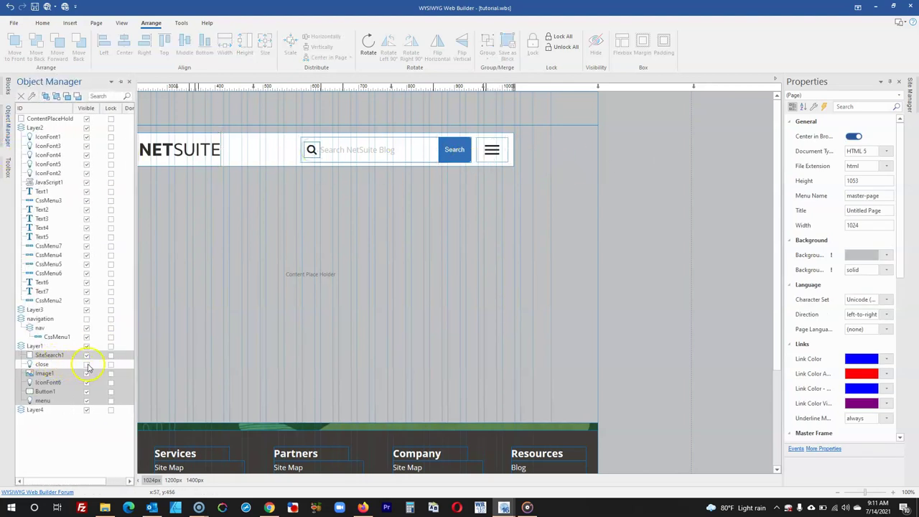
pyautogui.click(87, 366)
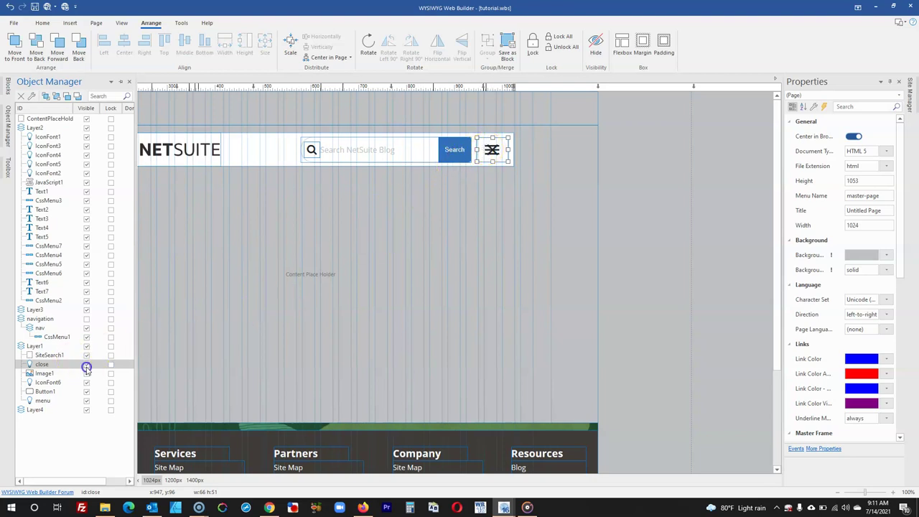
pyautogui.click(86, 367)
# Narrow the empty layer at the page's upper edge to 1024 px and move the white header layer into it at 0, 0.
pyautogui.click(525, 104)
pyautogui.click(852, 210)
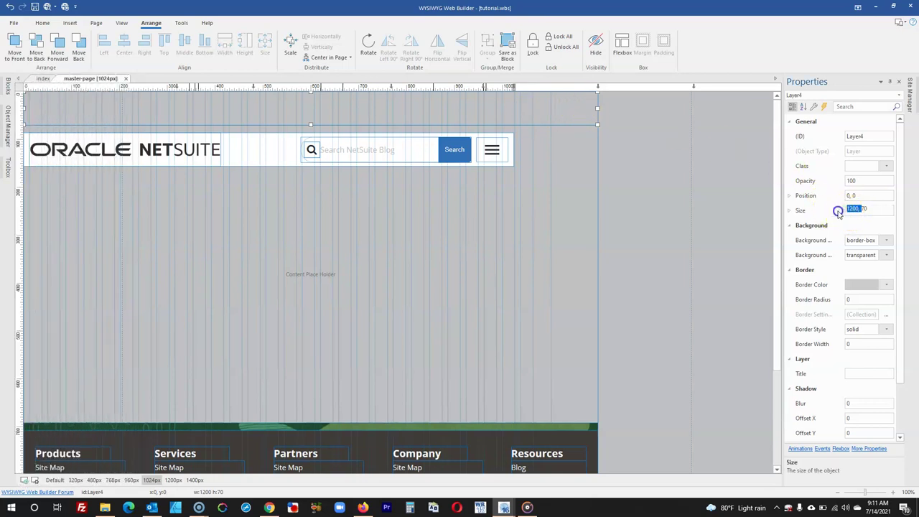
pyautogui.moveTo(260, 150); pyautogui.dragTo(252, 113)
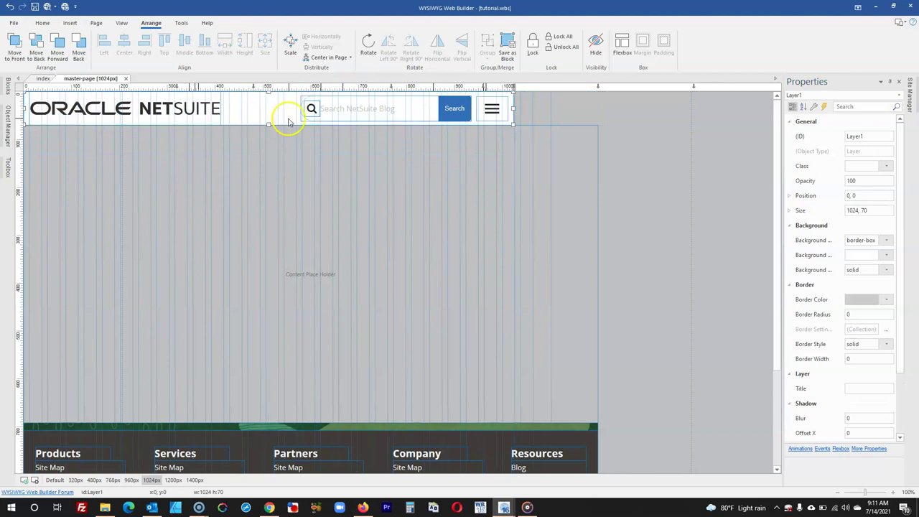
# Set the content placeholder's width to 1024 px.
pyautogui.click(470, 194)
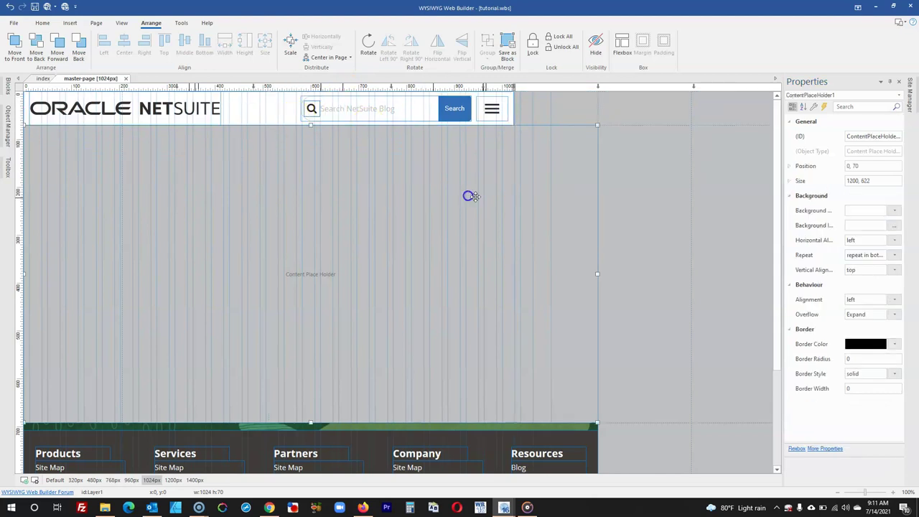
pyautogui.doubleClick(858, 181)
pyautogui.write('1024')
pyautogui.press('Return')
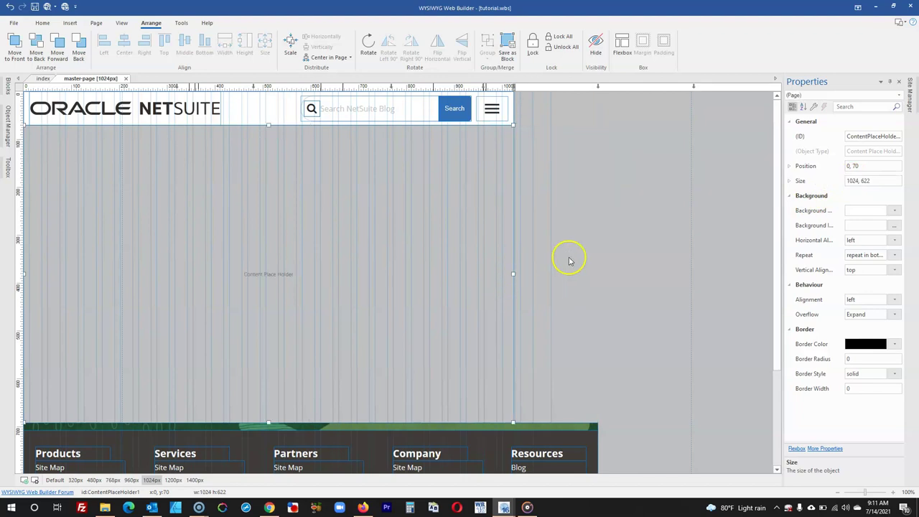
pyautogui.click(570, 259)
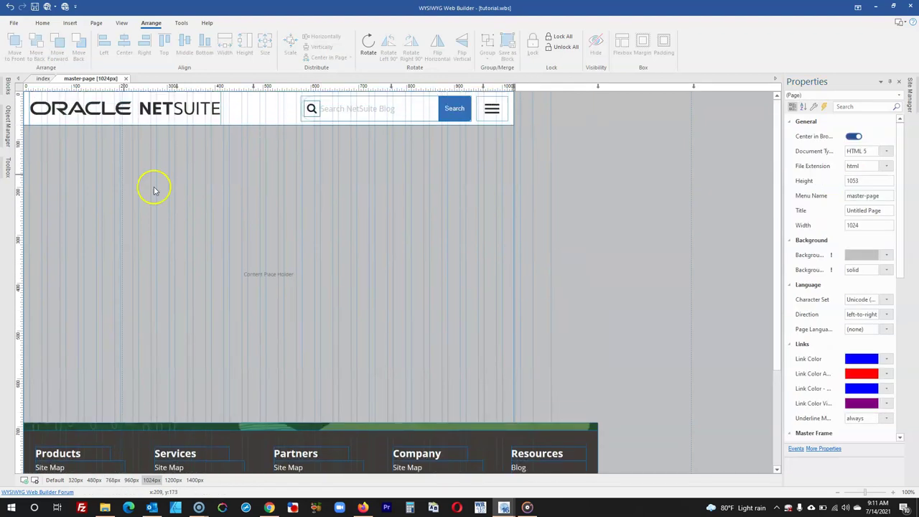
# Show the navigation layer and move its dark menu panel left, lining up its right edge with the menu icon.
pyautogui.click(12, 131)
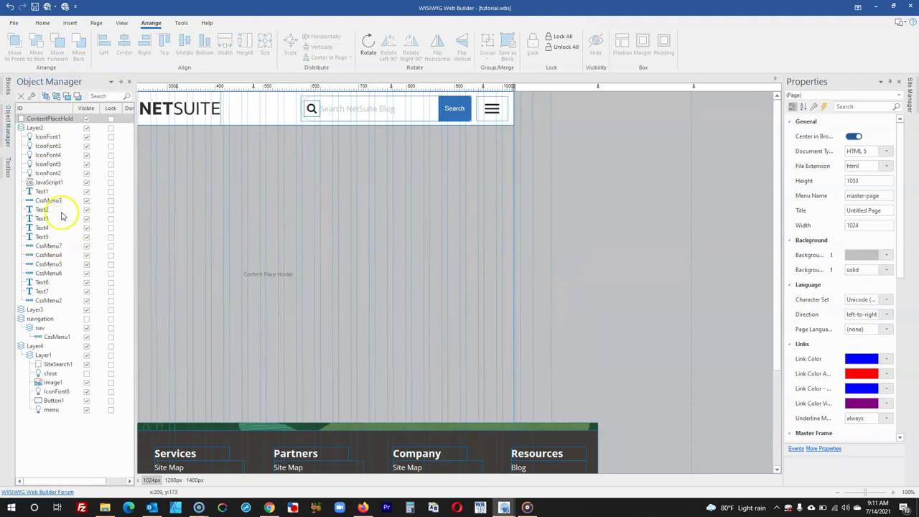
pyautogui.click(87, 319)
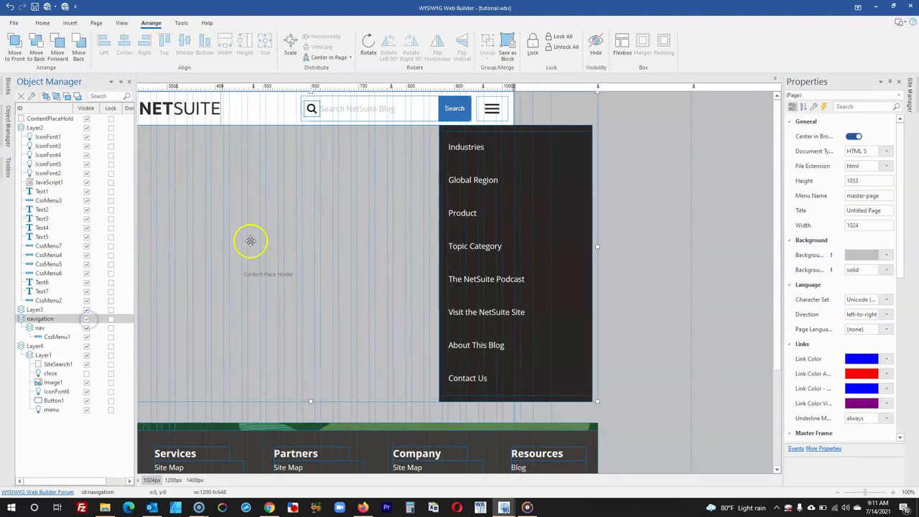
pyautogui.moveTo(479, 130); pyautogui.dragTo(398, 128)
# Set the navigation layer's width to 1024 px and hide the layer.
pyautogui.click(548, 161)
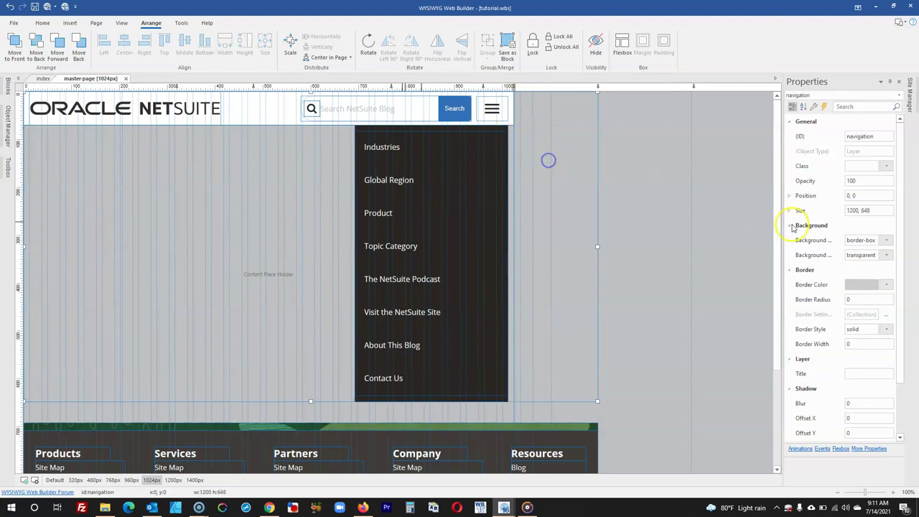
pyautogui.click(857, 209)
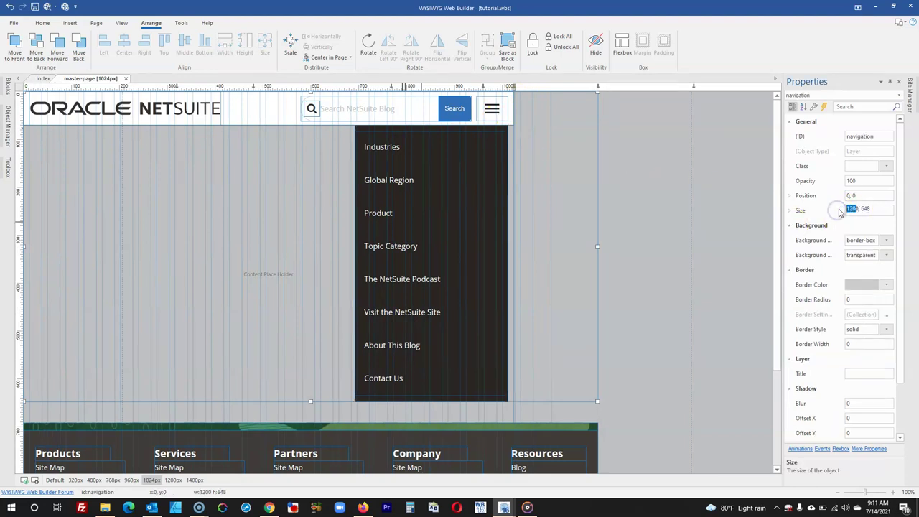
pyautogui.write('1024')
pyautogui.press('Return')
pyautogui.click(662, 258)
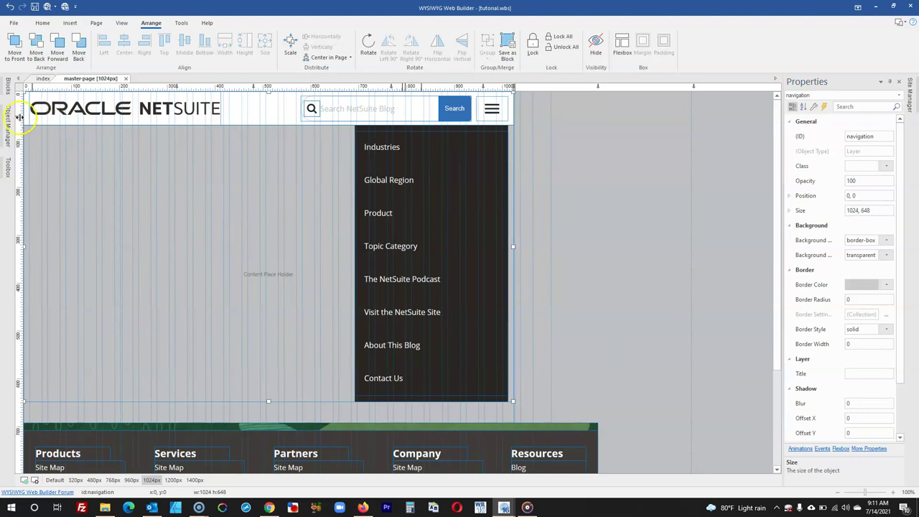
pyautogui.click(8, 126)
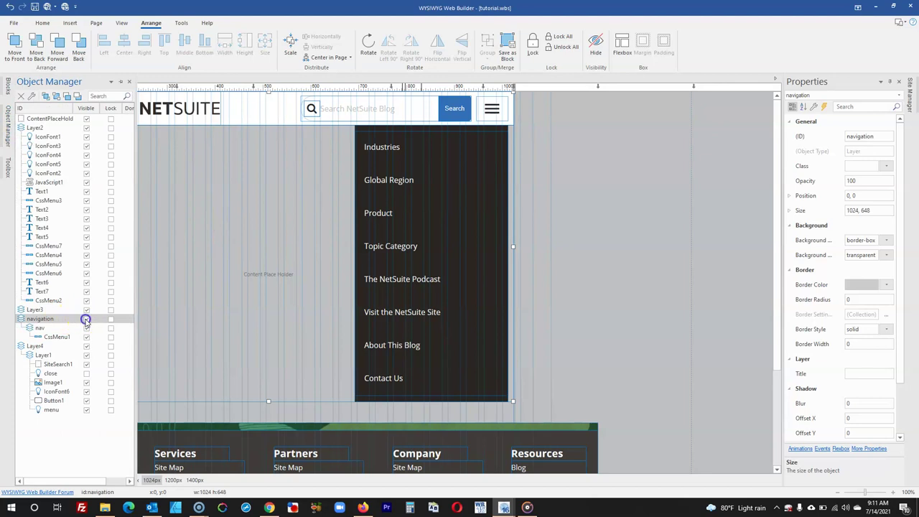
pyautogui.click(85, 320)
# Narrow the green patterned strip above the footer to 1024 px wide.
pyautogui.scroll(-5, 207, 244)
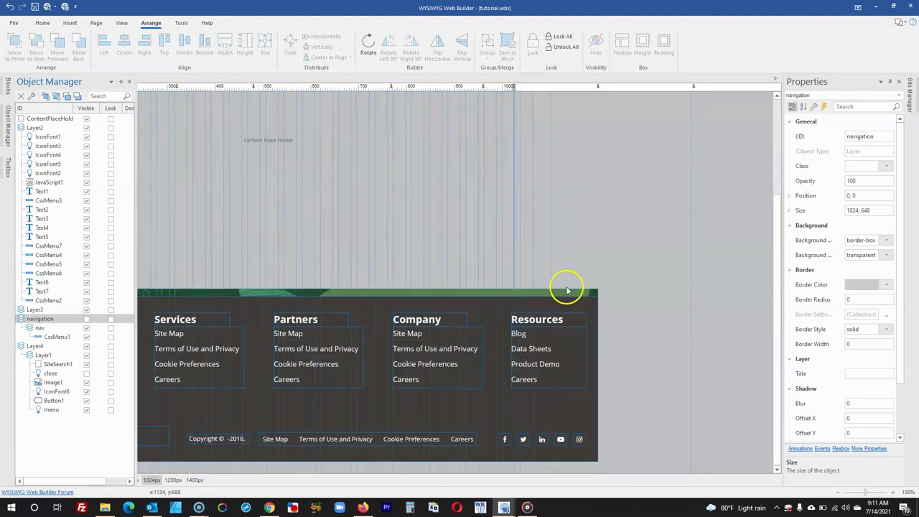
pyautogui.click(567, 291)
pyautogui.moveTo(580, 293); pyautogui.dragTo(515, 293)
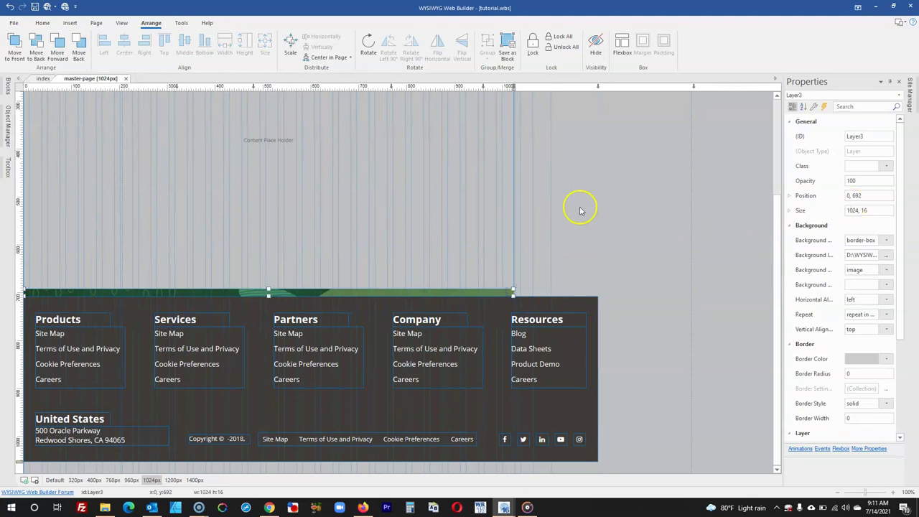
pyautogui.click(617, 199)
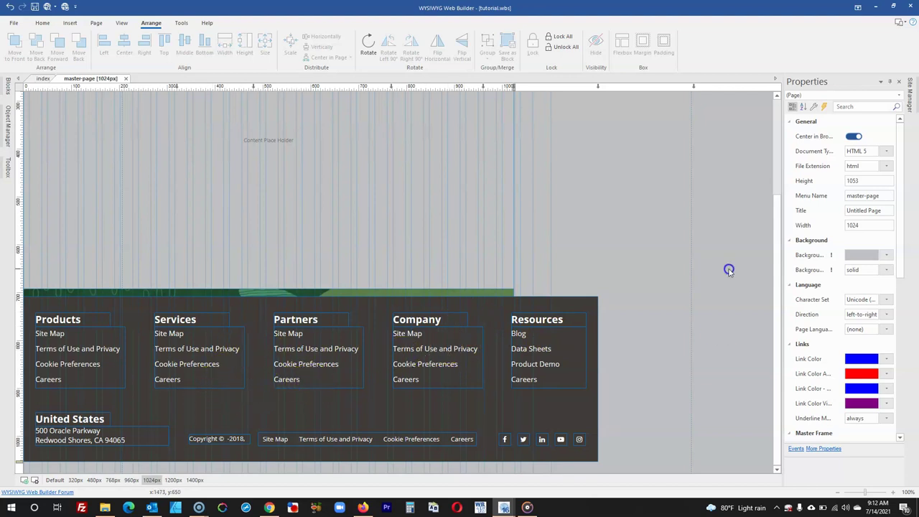
# Move the footer's Resources heading and its link list left together, placing the list at x 856.
pyautogui.click(527, 325)
pyautogui.moveTo(526, 347); pyautogui.dragTo(452, 345)
pyautogui.click(599, 260)
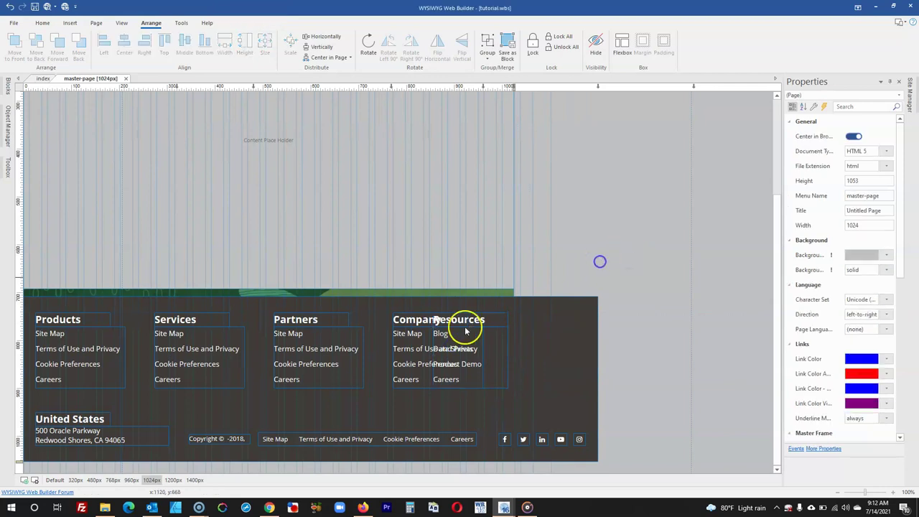
# Distribute the five footer link lists evenly in the horizontal direction.
pyautogui.click(431, 349)
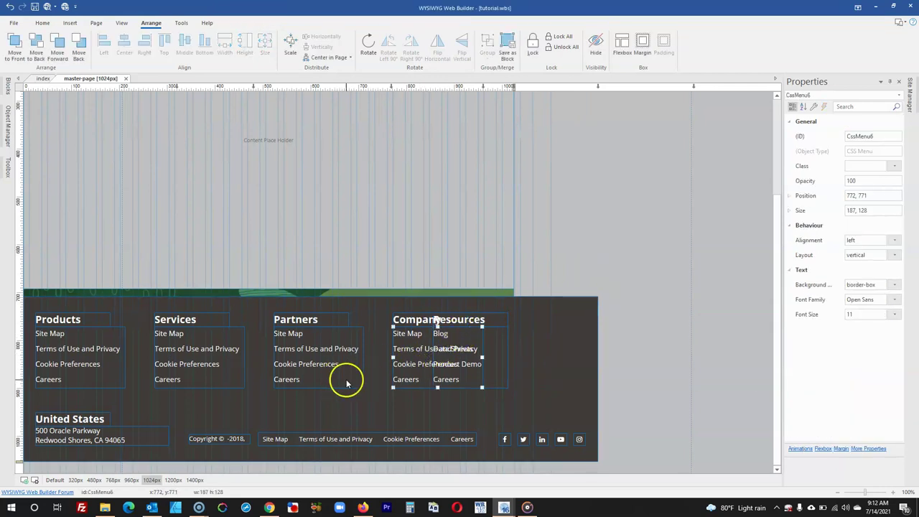
pyautogui.keyDown('shift'); pyautogui.click(494, 373); pyautogui.keyUp('shift')
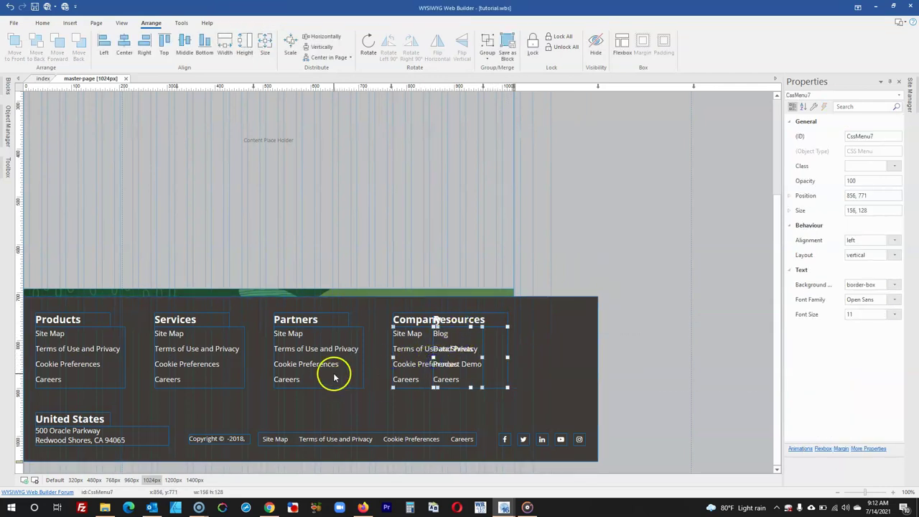
pyautogui.keyDown('shift'); pyautogui.click(184, 364); pyautogui.keyUp('shift')
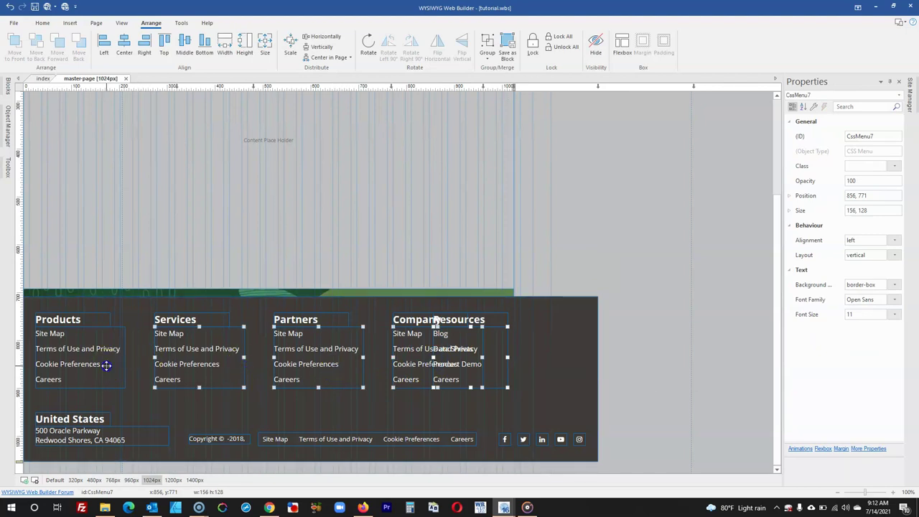
pyautogui.click(310, 38)
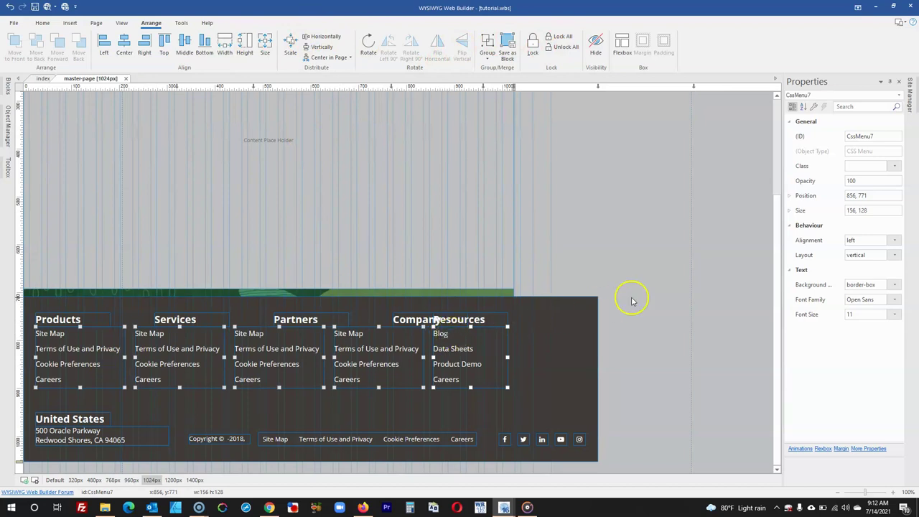
# Left-align the footer's Company, Partners and Services headings with the link lists beneath them.
pyautogui.click(563, 304)
pyautogui.click(415, 321)
pyautogui.keyDown('shift'); pyautogui.click(372, 339); pyautogui.keyUp('shift')
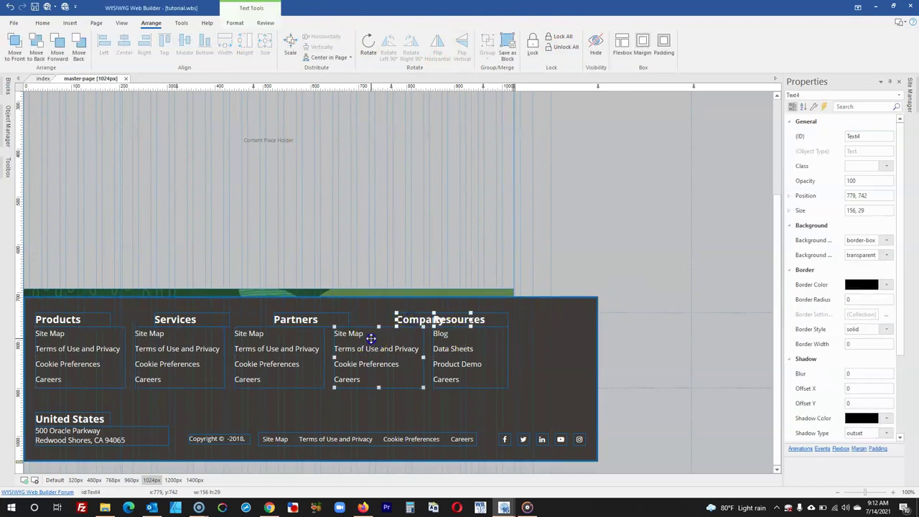
pyautogui.click(104, 47)
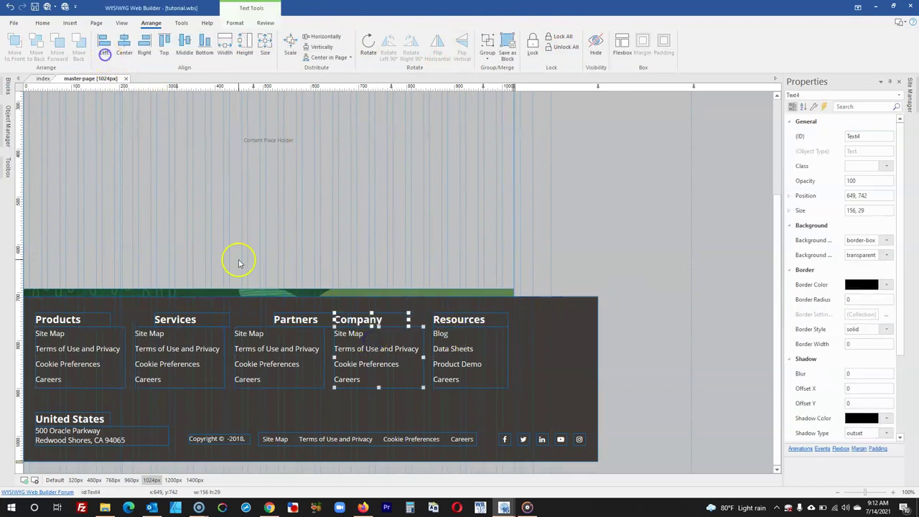
pyautogui.click(300, 323)
pyautogui.keyDown('shift'); pyautogui.click(287, 333); pyautogui.keyUp('shift')
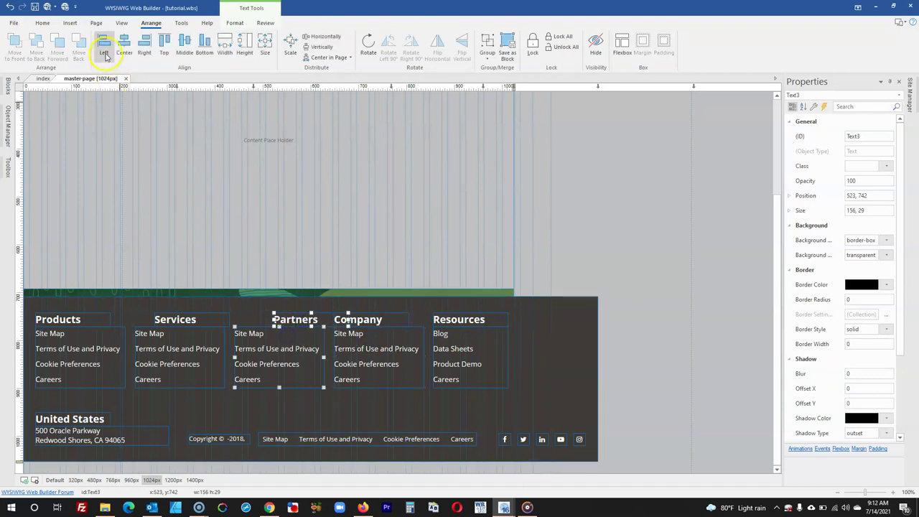
pyautogui.click(104, 46)
pyautogui.click(165, 320)
pyautogui.keyDown('shift'); pyautogui.click(163, 341); pyautogui.keyUp('shift')
pyautogui.click(104, 47)
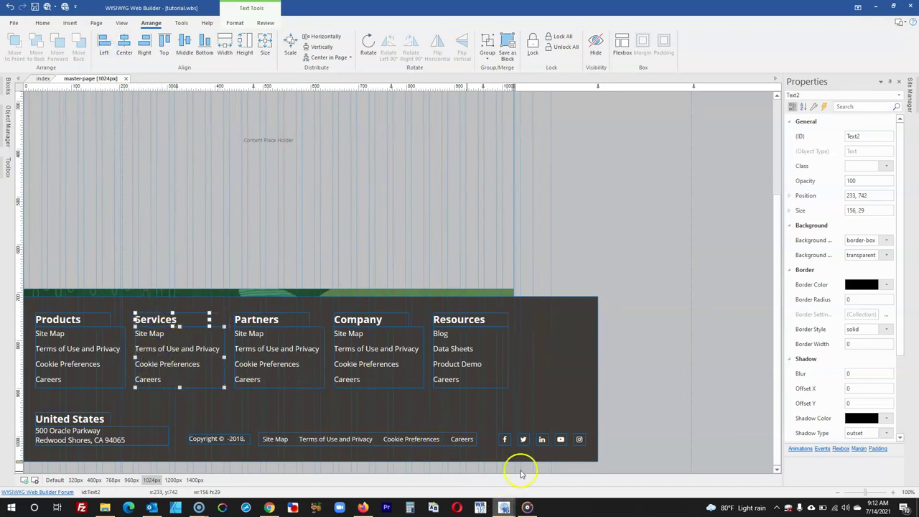
# Move the five social icons together above the bottom footer menu, placing the Facebook icon at x 831, y 952.
pyautogui.click(504, 442)
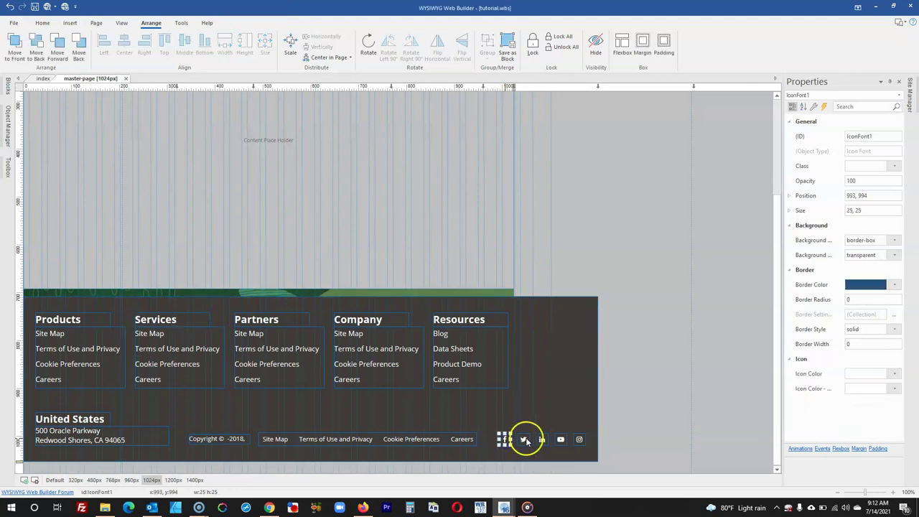
pyautogui.keyDown('shift'); pyautogui.click(525, 440); pyautogui.keyUp('shift')
pyautogui.keyDown('shift'); pyautogui.click(542, 440); pyautogui.keyUp('shift')
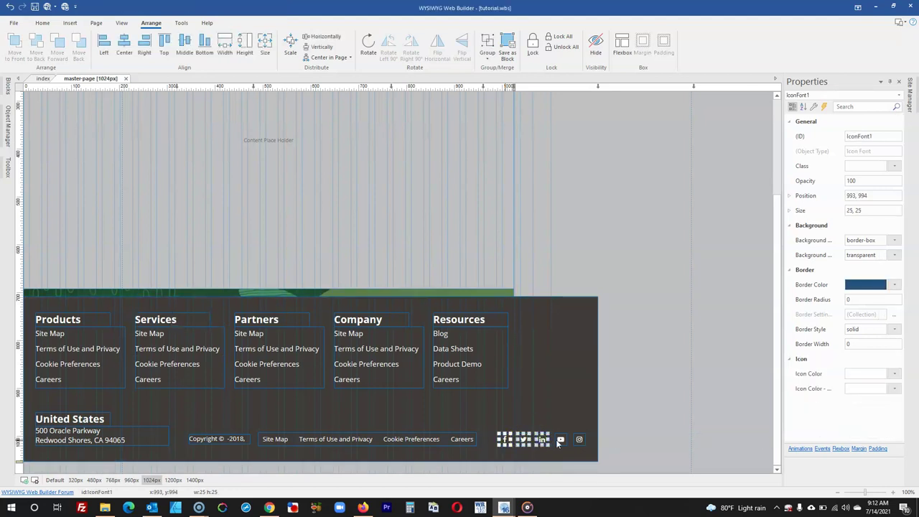
pyautogui.moveTo(558, 441); pyautogui.dragTo(480, 420)
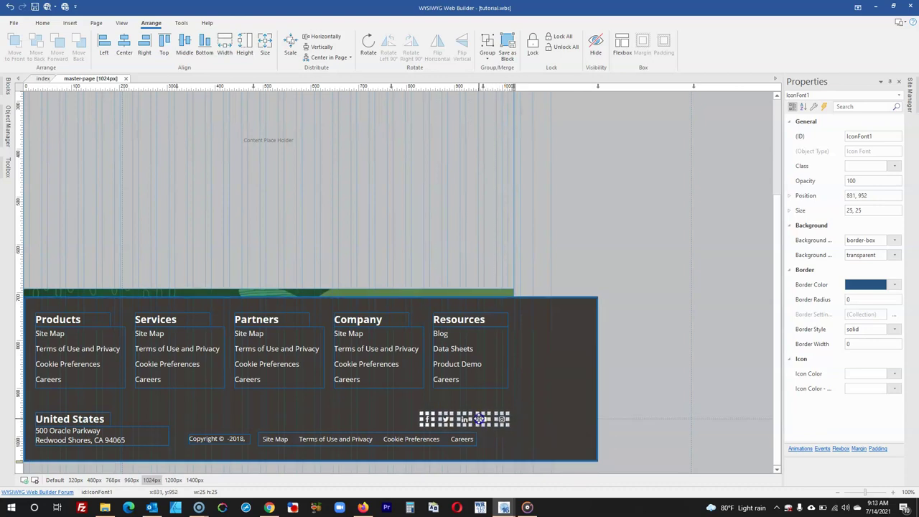
# Right-align the bottom footer menu with the Instagram icon.
pyautogui.click(443, 444)
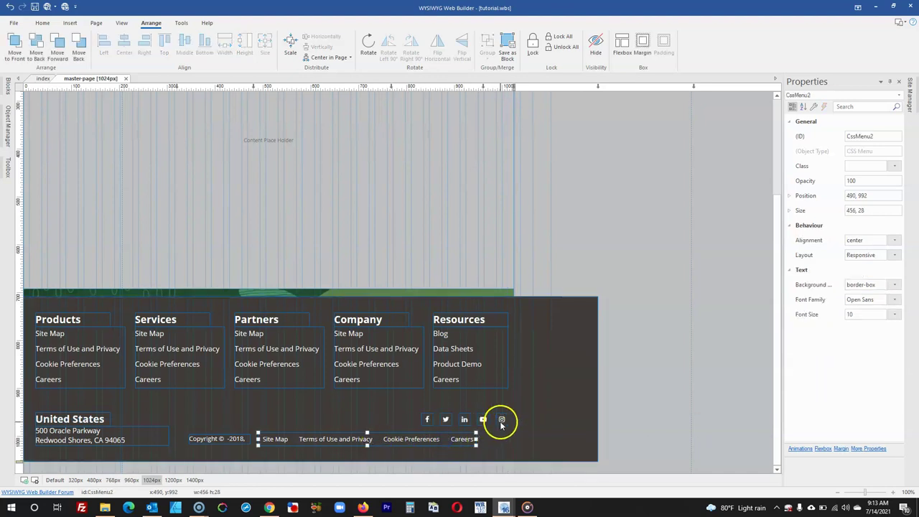
pyautogui.keyDown('shift'); pyautogui.click(501, 421); pyautogui.keyUp('shift')
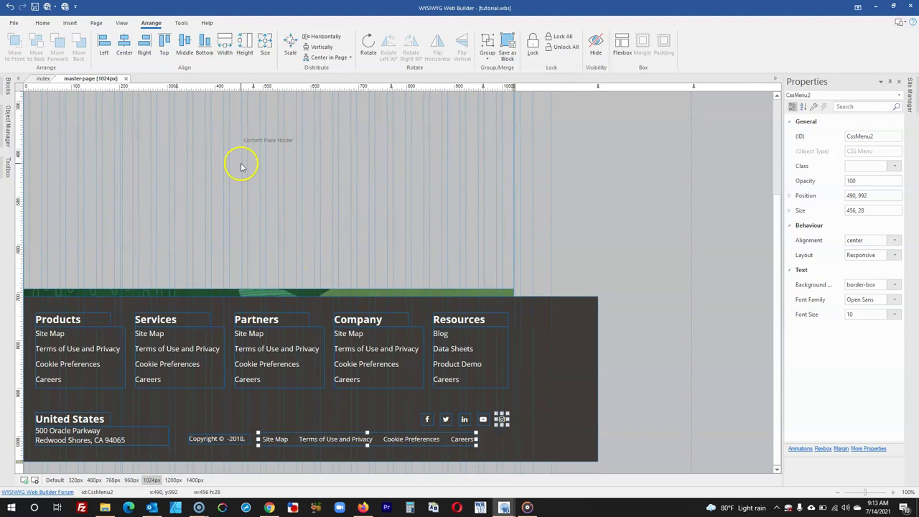
pyautogui.click(146, 57)
# Set the footer layer's width to 1024 px and move the copyright text beside the bottom menu at x 412.
pyautogui.click(565, 365)
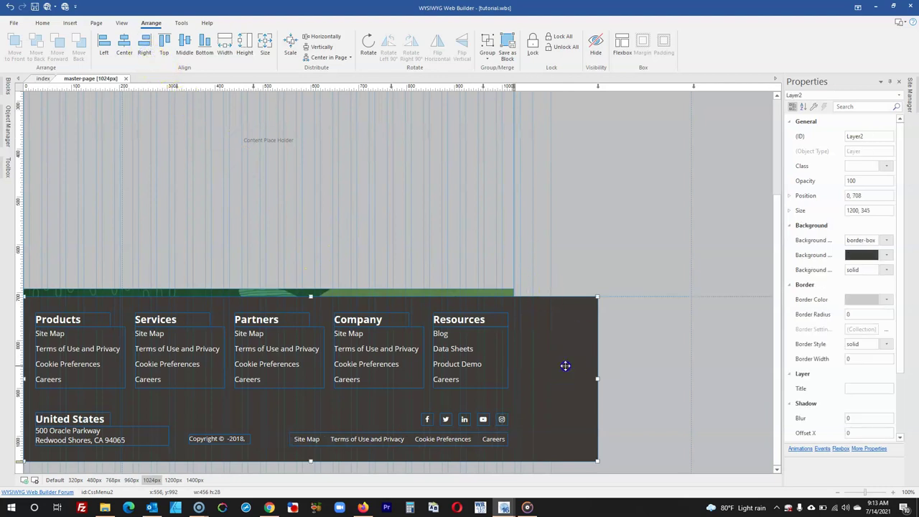
pyautogui.click(856, 211)
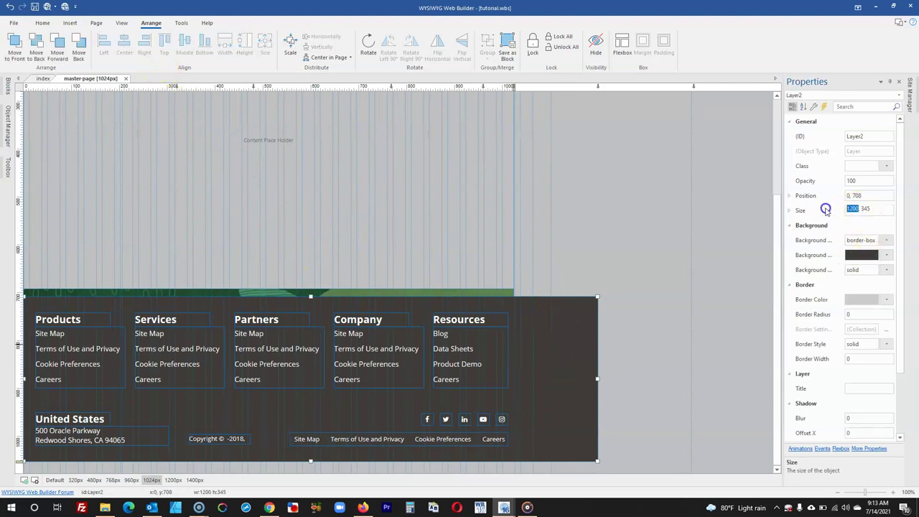
pyautogui.press('Return')
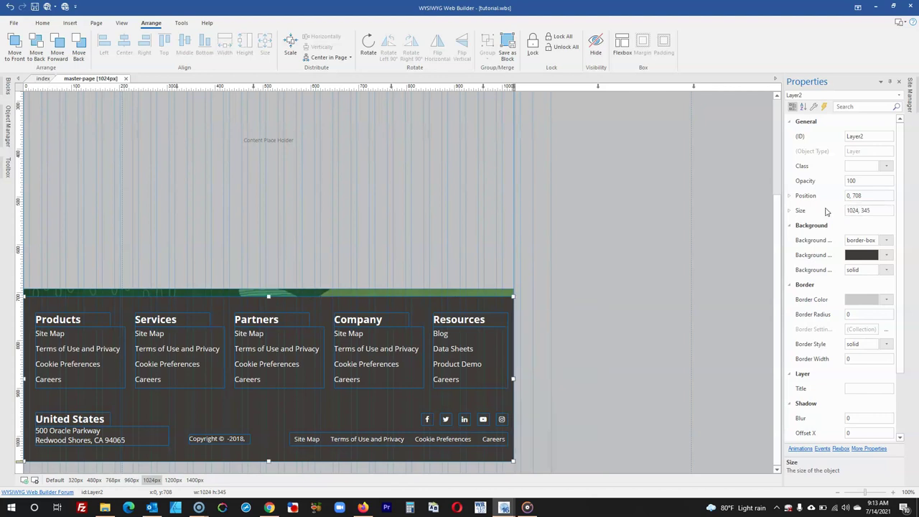
pyautogui.moveTo(240, 437); pyautogui.dragTo(258, 441)
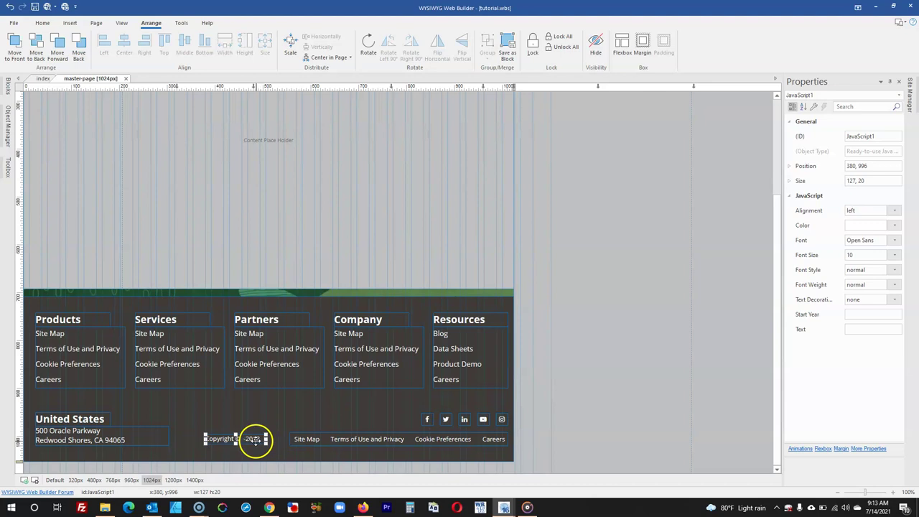
pyautogui.moveTo(256, 440); pyautogui.dragTo(266, 439)
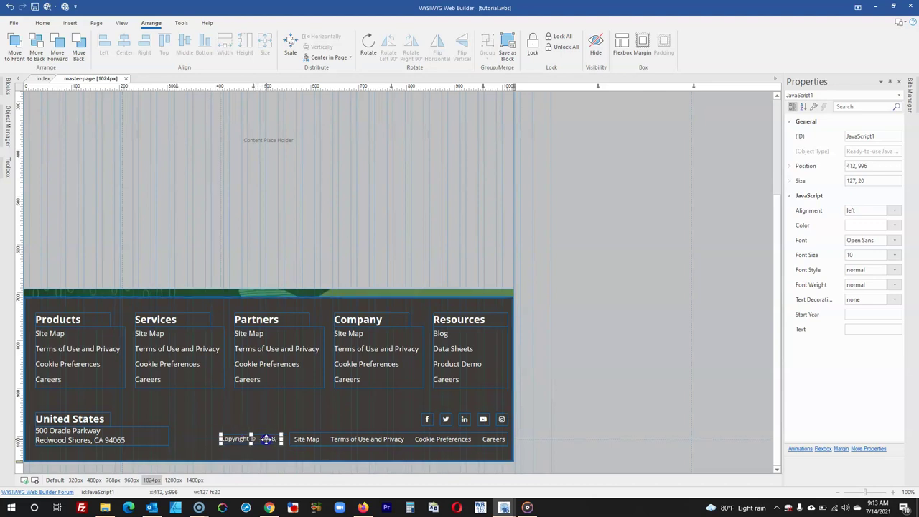
# Shift all five footer headings and link lists slightly left together, placing the Resources list at x 850.
pyautogui.click(464, 364)
pyautogui.keyDown('shift'); pyautogui.click(355, 363); pyautogui.keyUp('shift')
pyautogui.keyDown('shift'); pyautogui.click(314, 370); pyautogui.keyUp('shift')
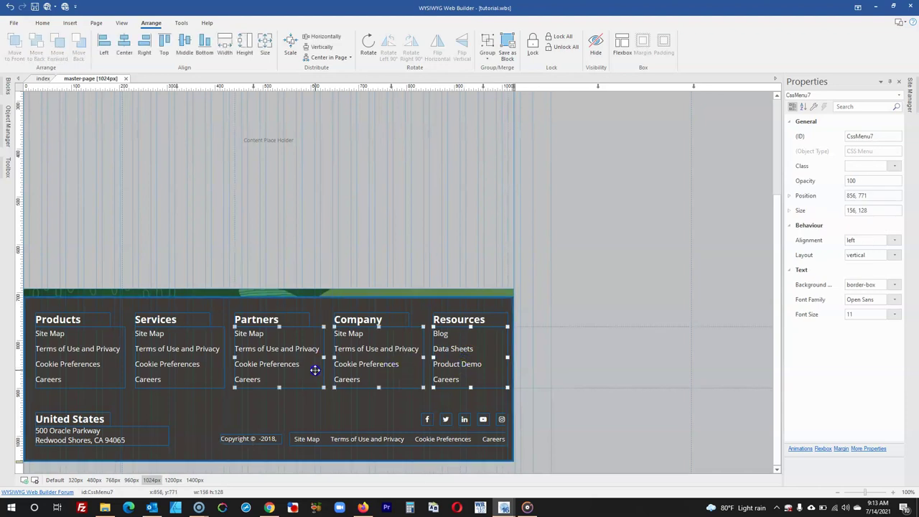
pyautogui.keyDown('shift'); pyautogui.click(129, 357); pyautogui.keyUp('shift')
pyautogui.keyDown('shift'); pyautogui.click(99, 321); pyautogui.keyUp('shift')
pyautogui.keyDown('shift'); pyautogui.click(153, 319); pyautogui.keyUp('shift')
pyautogui.keyDown('shift'); pyautogui.click(243, 323); pyautogui.keyUp('shift')
pyautogui.keyDown('shift'); pyautogui.click(344, 319); pyautogui.keyUp('shift')
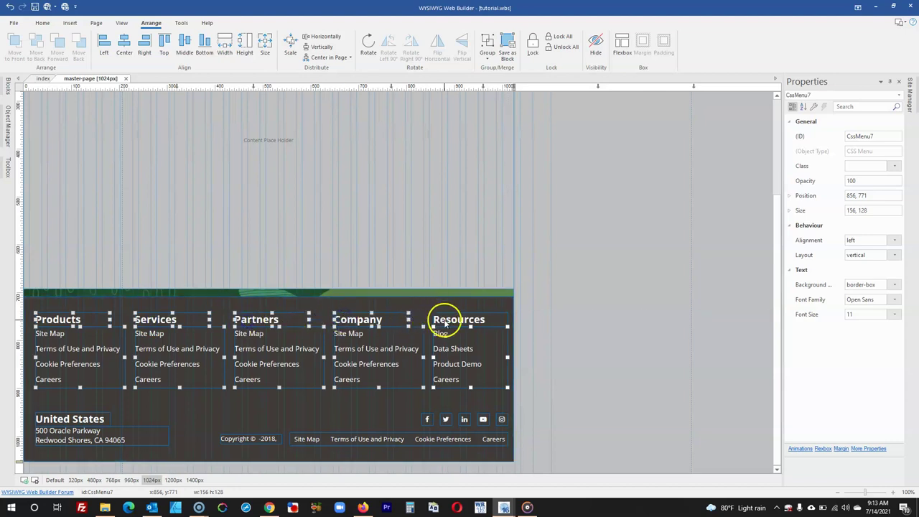
pyautogui.moveTo(348, 338); pyautogui.dragTo(345, 347)
pyautogui.click(249, 214)
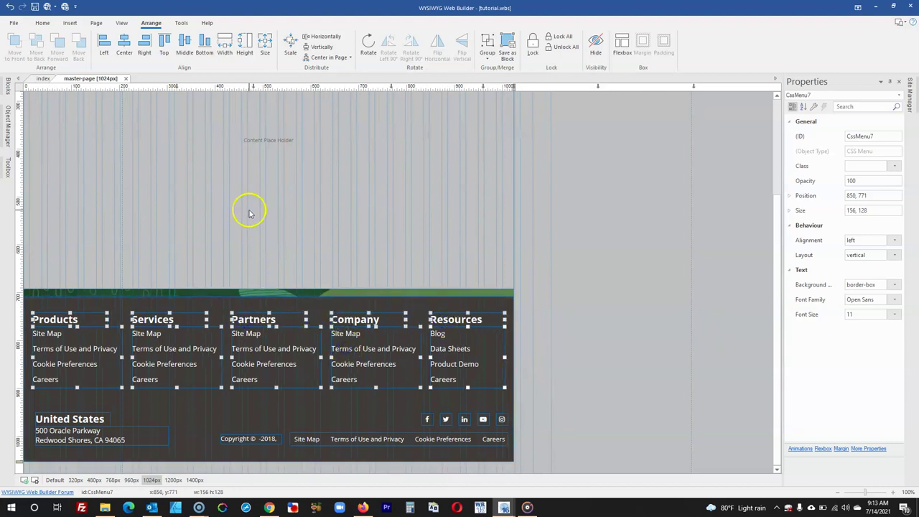
# Left-align the United States heading and its address with the Products link list.
pyautogui.click(83, 420)
pyautogui.keyDown('shift'); pyautogui.click(79, 365); pyautogui.keyUp('shift')
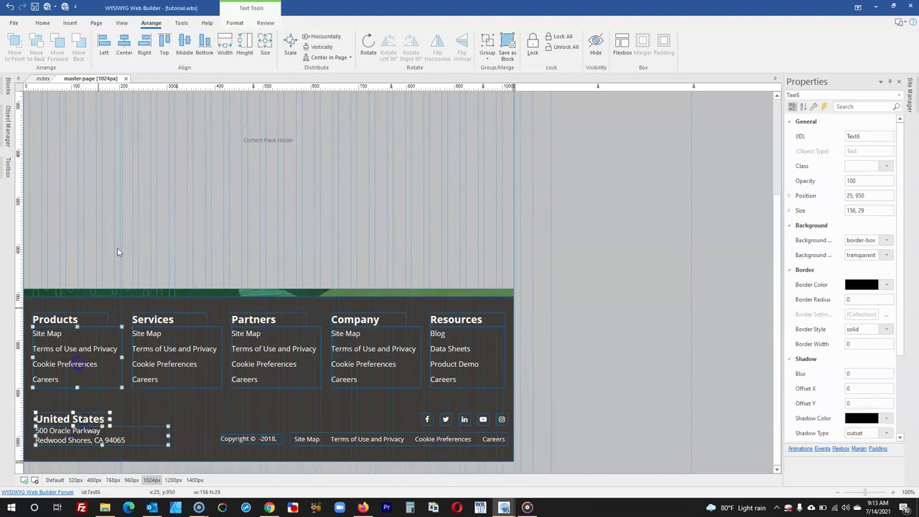
pyautogui.click(104, 45)
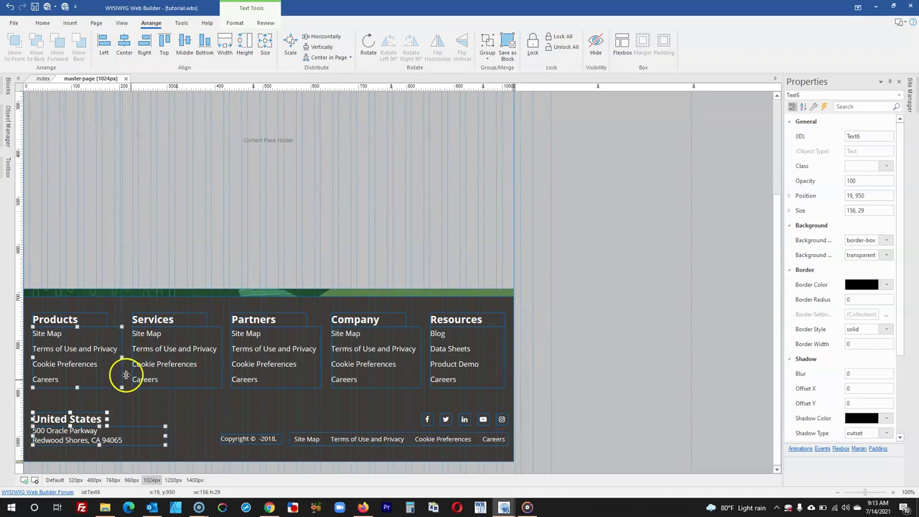
# Nudge the five social icons slightly left and right-align the bottom footer menu with the Instagram icon.
pyautogui.click(502, 420)
pyautogui.keyDown('shift'); pyautogui.click(485, 422); pyautogui.keyUp('shift')
pyautogui.keyDown('shift'); pyautogui.click(463, 421); pyautogui.keyUp('shift')
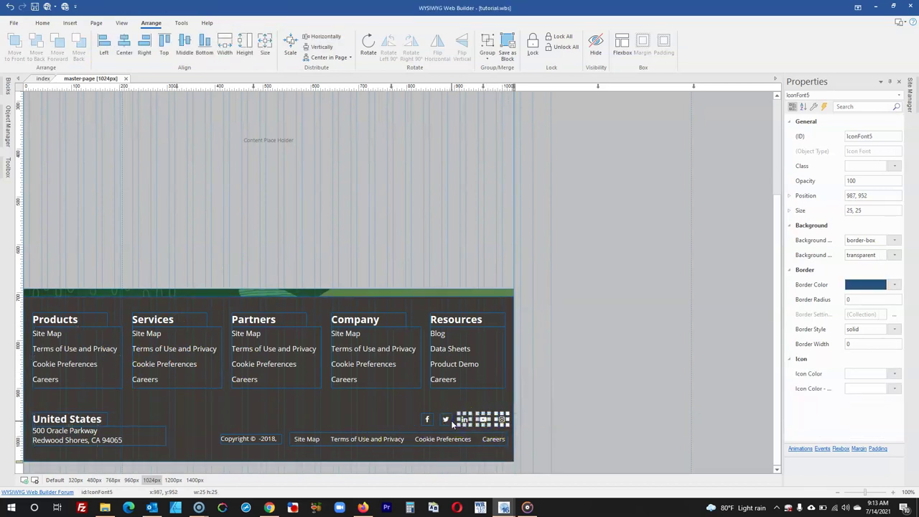
pyautogui.keyDown('shift'); pyautogui.click(445, 420); pyautogui.keyUp('shift')
pyautogui.keyDown('shift'); pyautogui.click(429, 420); pyautogui.keyUp('shift')
pyautogui.moveTo(496, 423); pyautogui.dragTo(495, 420)
pyautogui.click(492, 436)
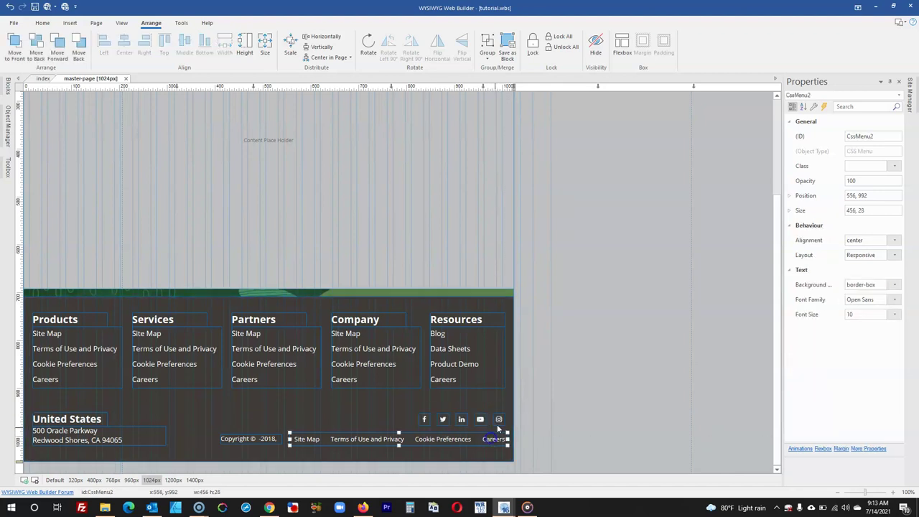
pyautogui.click(145, 43)
pyautogui.click(596, 348)
# Switch to the 960px breakpoint and move the header layer down about 70 px.
pyautogui.scroll(3, 596, 348)
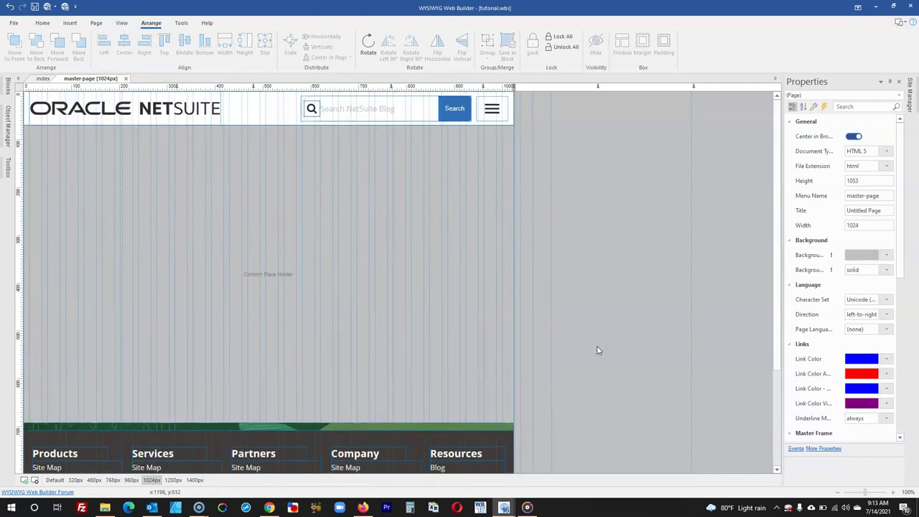
pyautogui.click(597, 351)
pyautogui.click(485, 88)
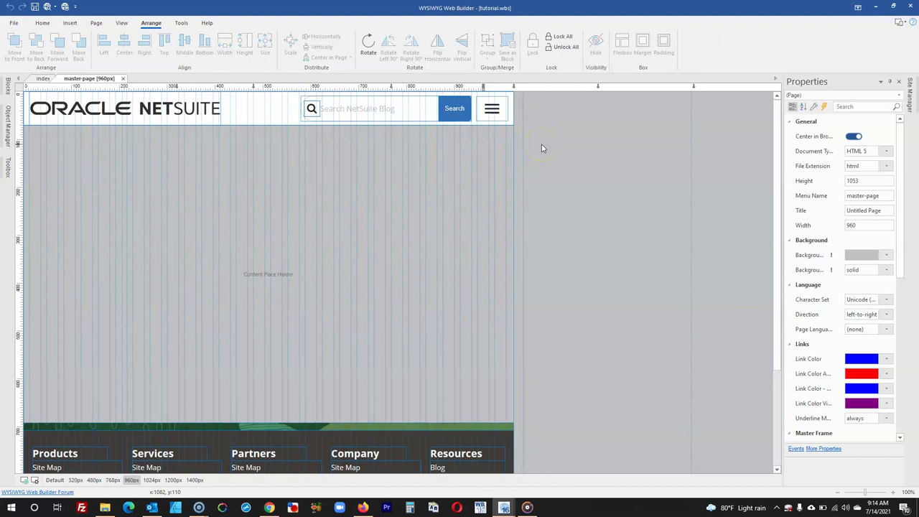
pyautogui.click(311, 142)
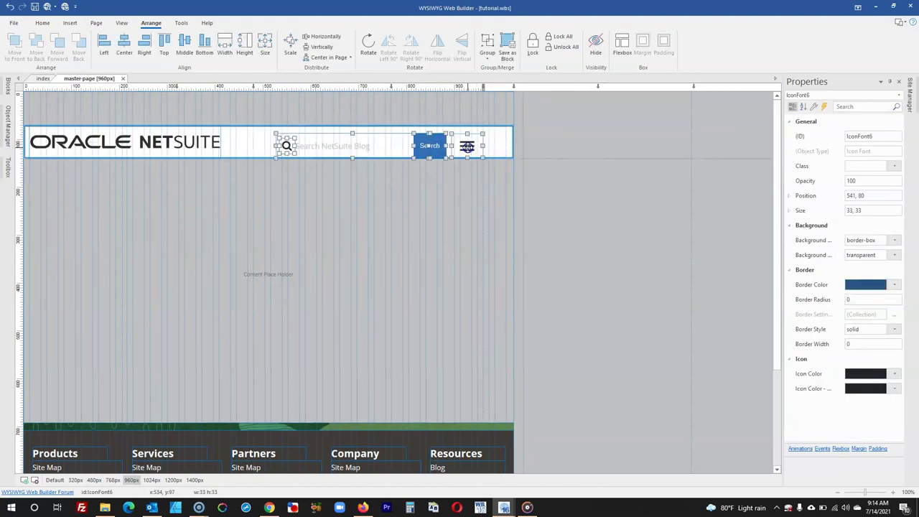
# Move the header's search controls, menu icon and close icon left and narrow the header layer to 960 px.
pyautogui.click(77, 368)
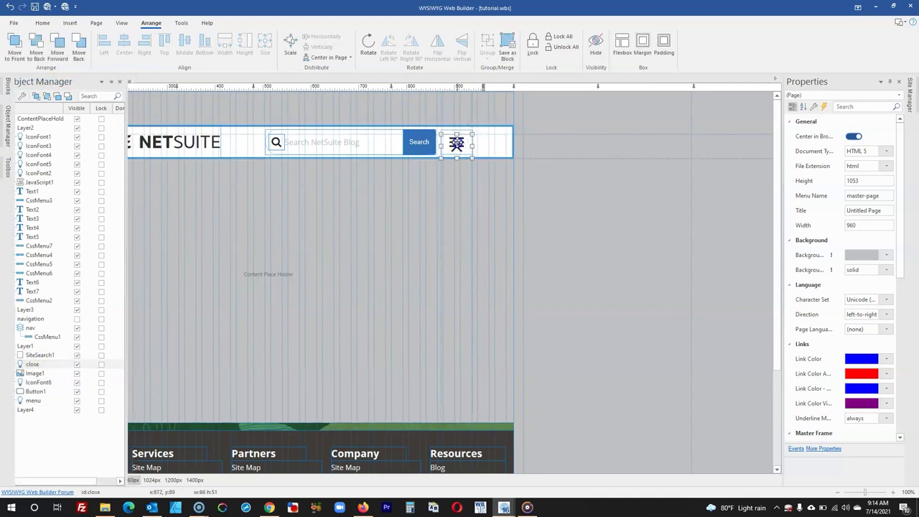
pyautogui.click(453, 144)
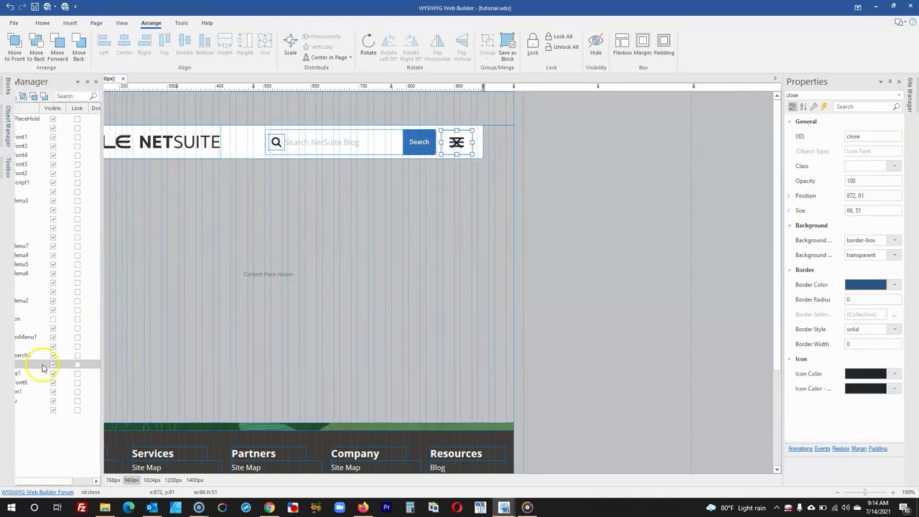
pyautogui.click(43, 365)
# Shift the header's logo, search controls and menu icon slightly right, place the close icon at x 876, y 80 and hide it.
pyautogui.moveTo(493, 160); pyautogui.dragTo(202, 146)
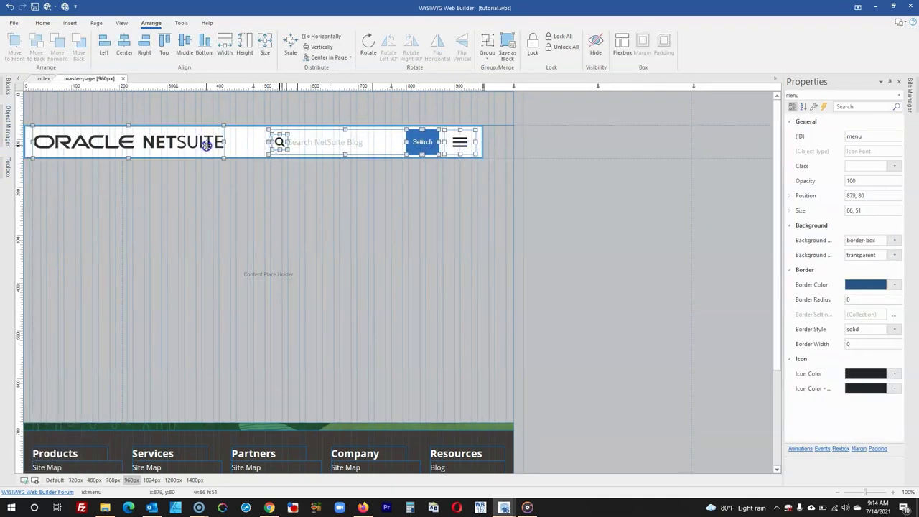
pyautogui.click(193, 117)
pyautogui.moveTo(10, 130)
pyautogui.click(81, 364)
pyautogui.click(458, 141)
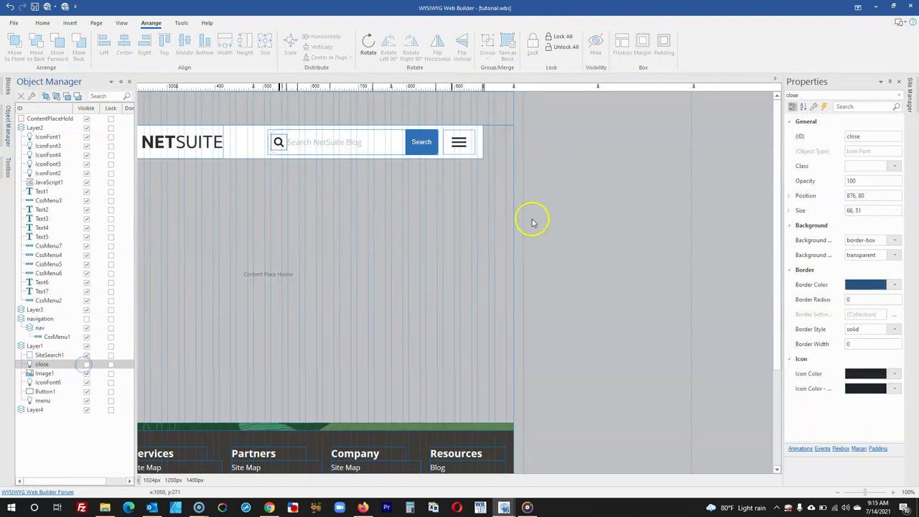
# Set the transparent layer at the page top to 960 px wide and move the header back over it.
pyautogui.click(529, 220)
pyautogui.click(462, 95)
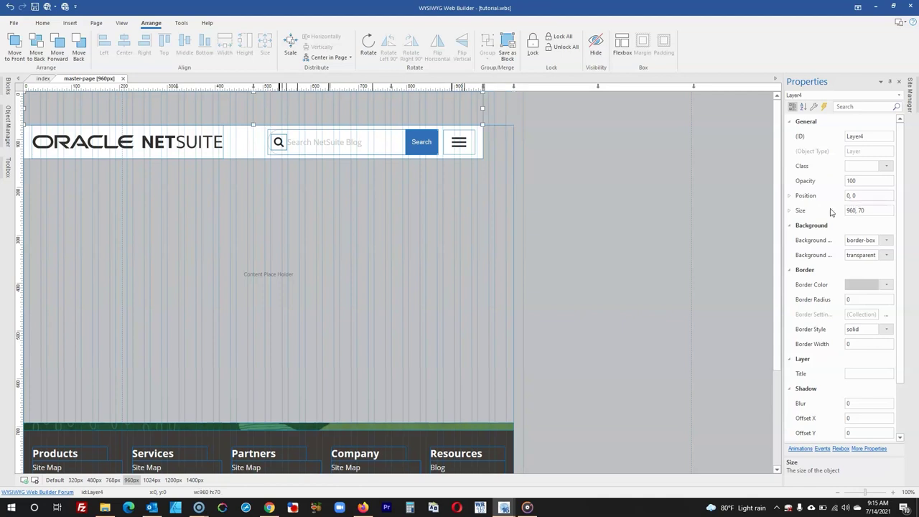
pyautogui.press('Delete')
# Narrow the content placeholder to the 960 px page width.
pyautogui.click(523, 256)
pyautogui.moveTo(523, 256); pyautogui.dragTo(484, 263)
pyautogui.click(79, 170)
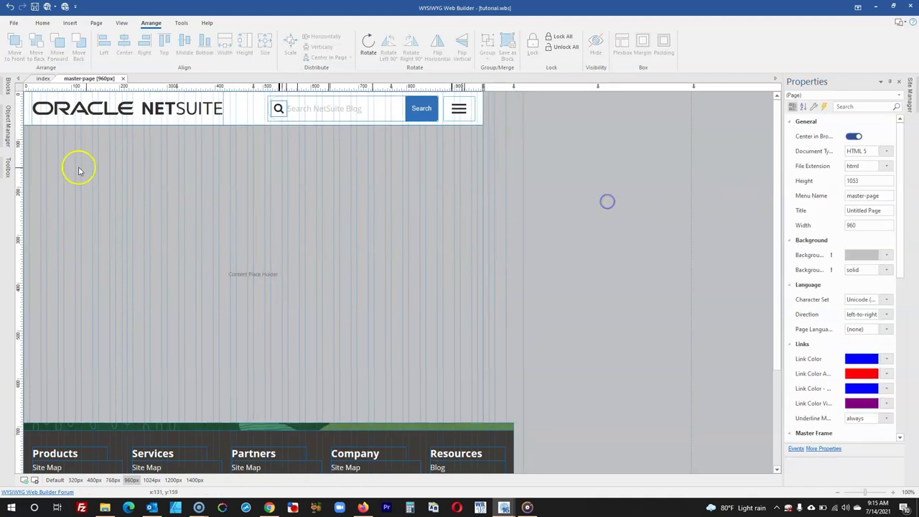
# Show the navigation layer and move its nav menu panel left to x 622.
pyautogui.moveTo(10, 130)
pyautogui.click(87, 316)
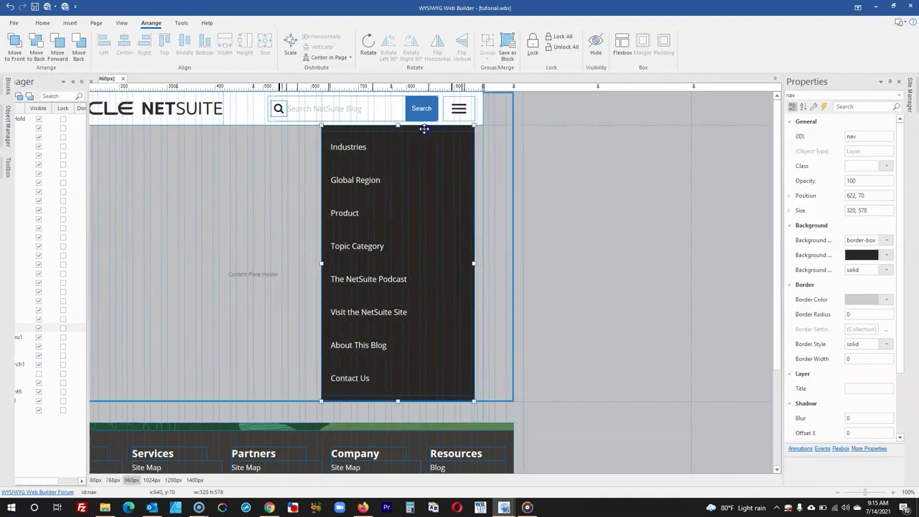
# Narrow the navigation layer to 960 px and hide it again.
pyautogui.click(505, 174)
pyautogui.moveTo(512, 245); pyautogui.dragTo(484, 215)
pyautogui.scroll(-1, 247, 178)
pyautogui.moveTo(10, 140)
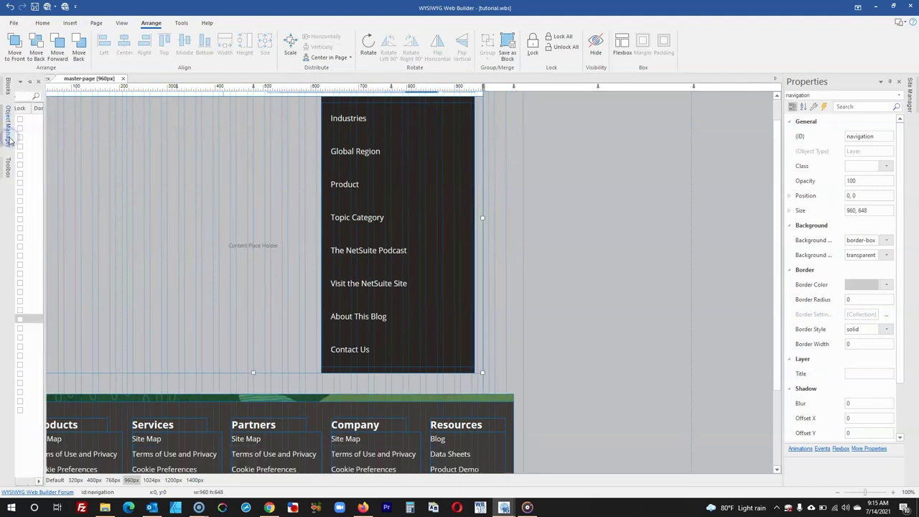
pyautogui.click(86, 318)
# Narrow the green patterned strip above the footer to 960 px wide.
pyautogui.click(380, 294)
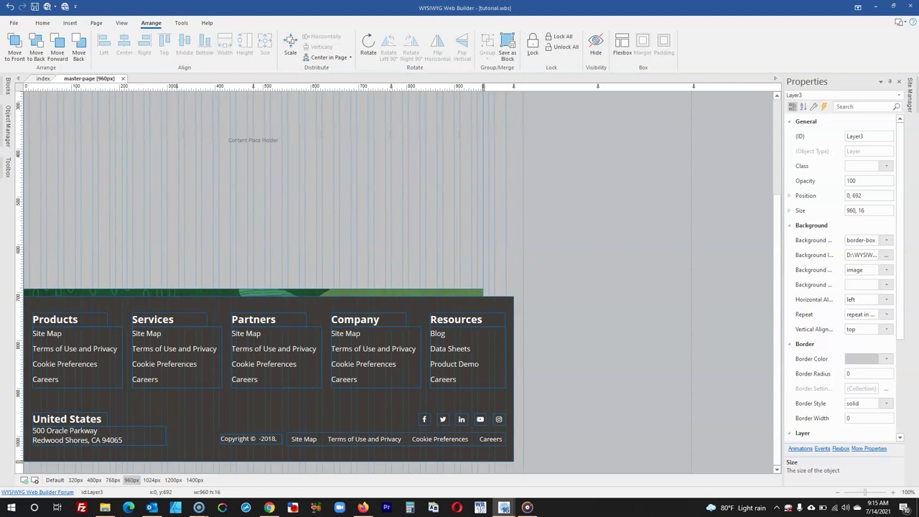
pyautogui.click(563, 337)
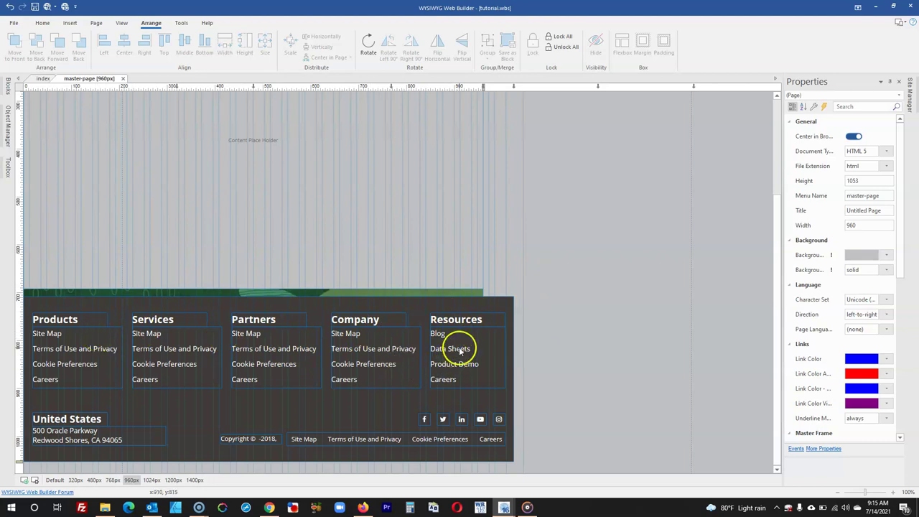
# Set the footer layer's size to 960, 518 and move the United States heading and address down to about y 1107.
pyautogui.click(367, 395)
pyautogui.click(881, 211)
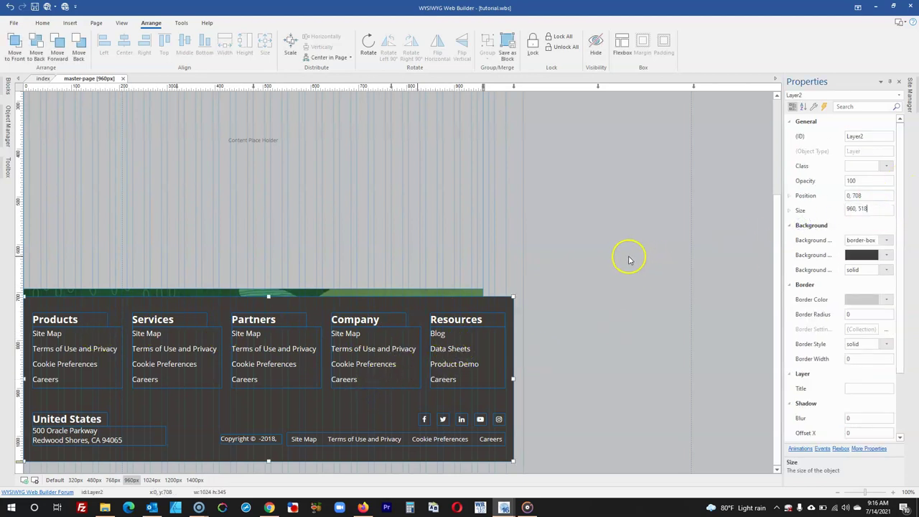
pyautogui.write('960, 518')
pyautogui.press('Return')
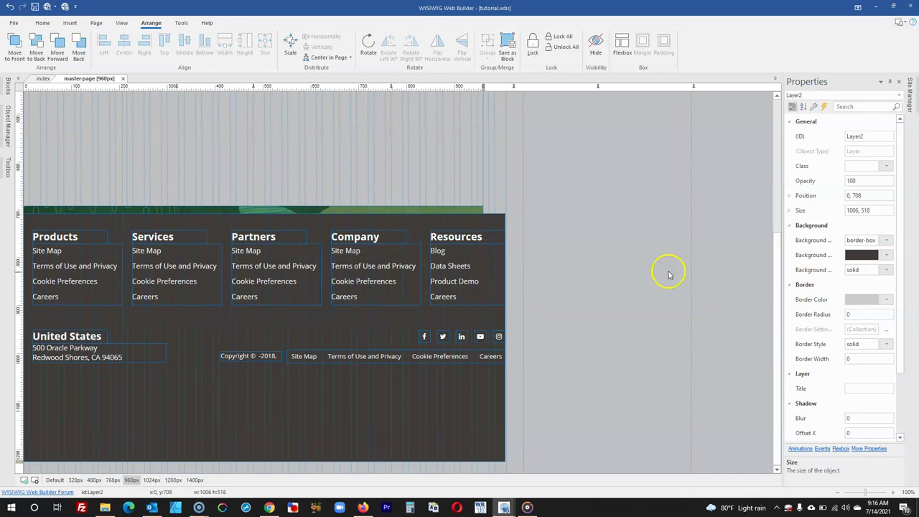
pyautogui.click(90, 338)
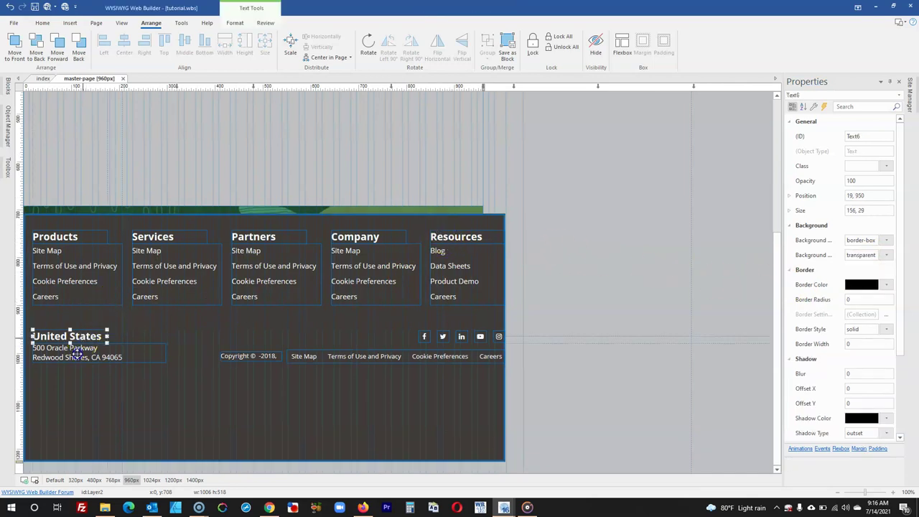
pyautogui.moveTo(77, 353); pyautogui.dragTo(75, 428)
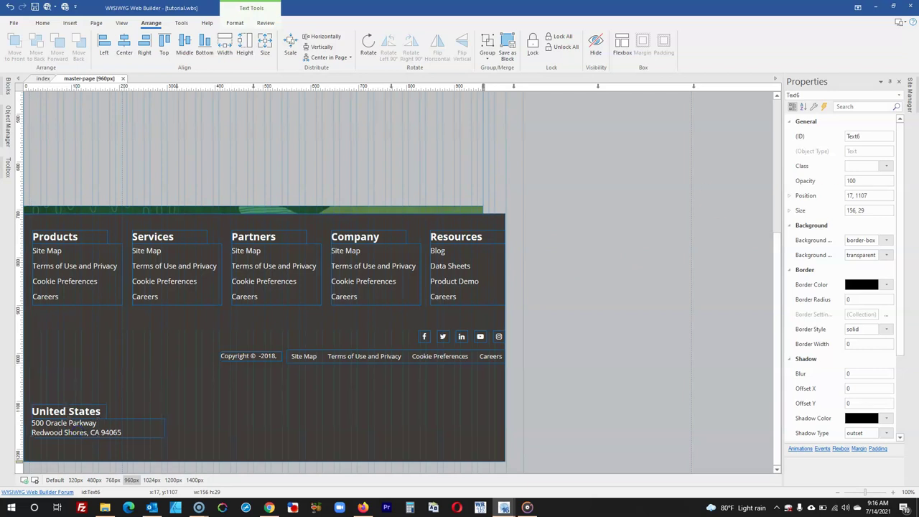
# Reposition the Resources heading to 17, 932 and its link menu to 17, 961, below the Products column.
pyautogui.click(460, 243)
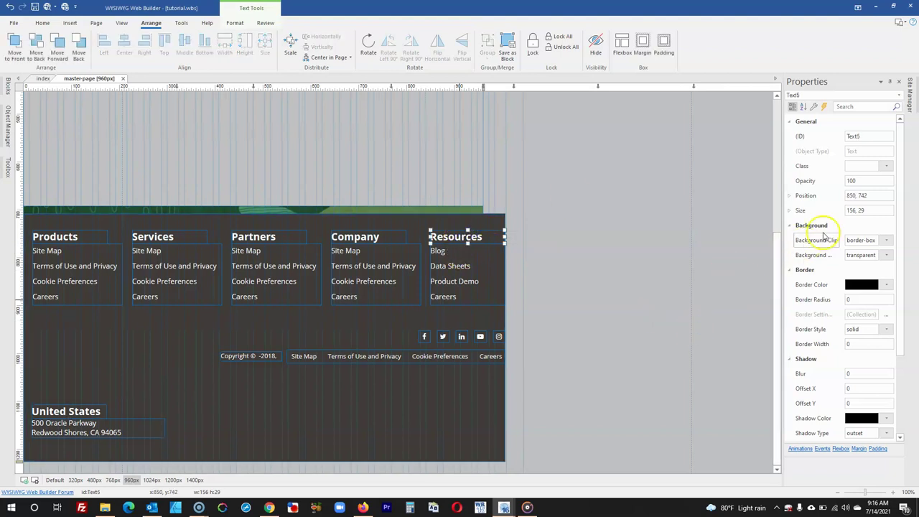
pyautogui.click(858, 195)
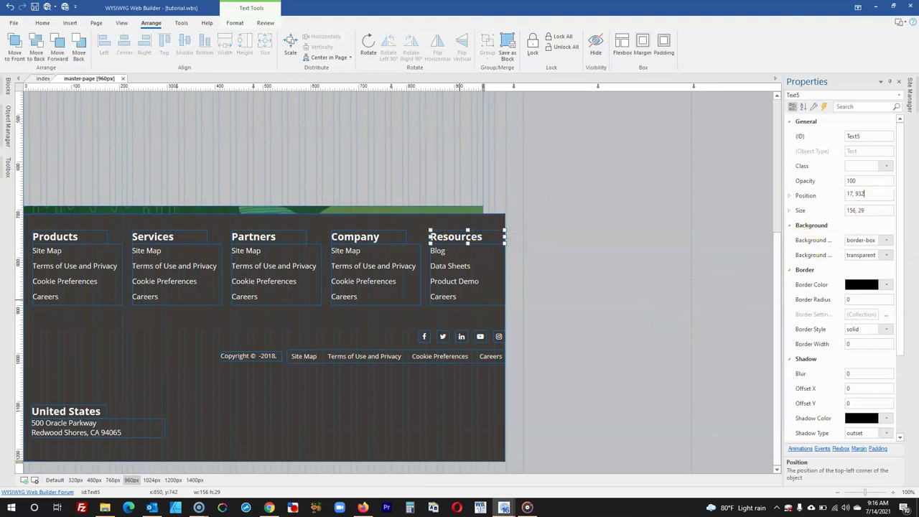
pyautogui.write('17, 932')
pyautogui.press('Return')
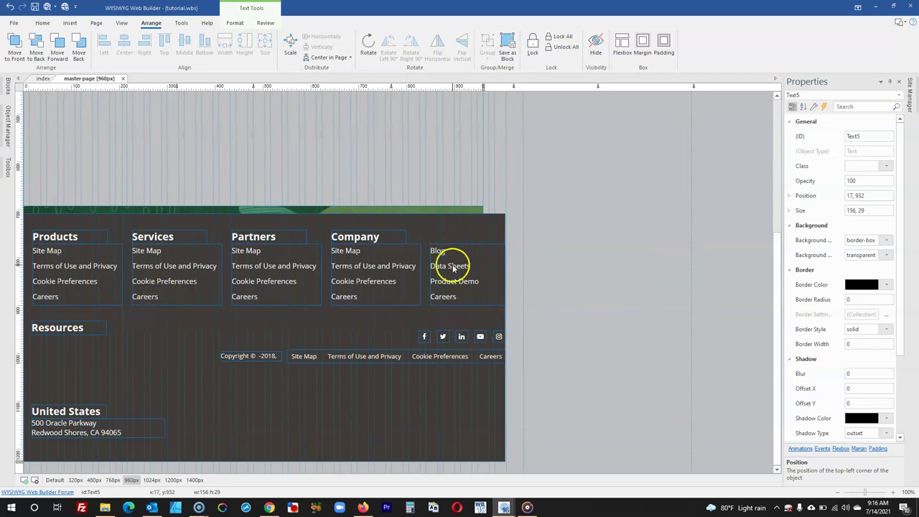
pyautogui.click(452, 264)
pyautogui.doubleClick(876, 198)
pyautogui.write('17, 961')
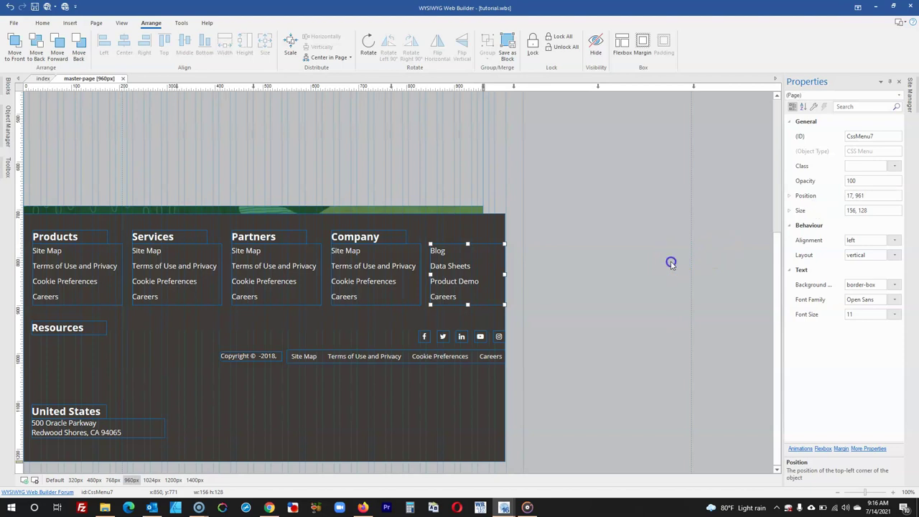
pyautogui.click(567, 266)
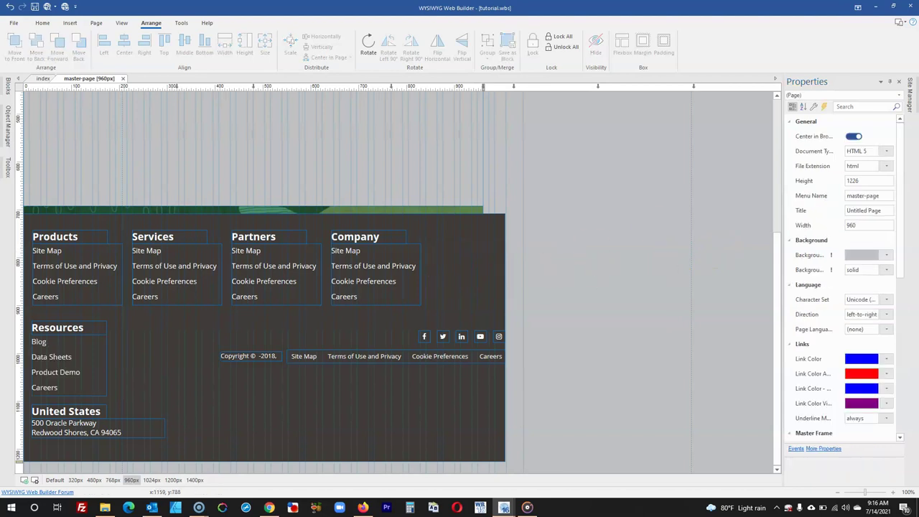
# Shift the Company heading toward the footer's outer edge and place its link menu directly beneath it at 756, 771.
pyautogui.click(357, 239)
pyautogui.click(875, 203)
pyautogui.write('760, 742')
pyautogui.click(593, 212)
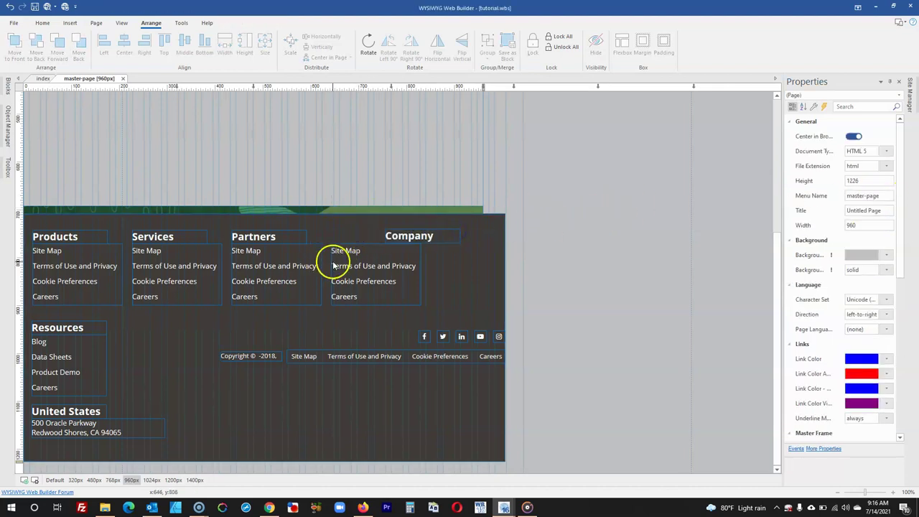
pyautogui.click(334, 265)
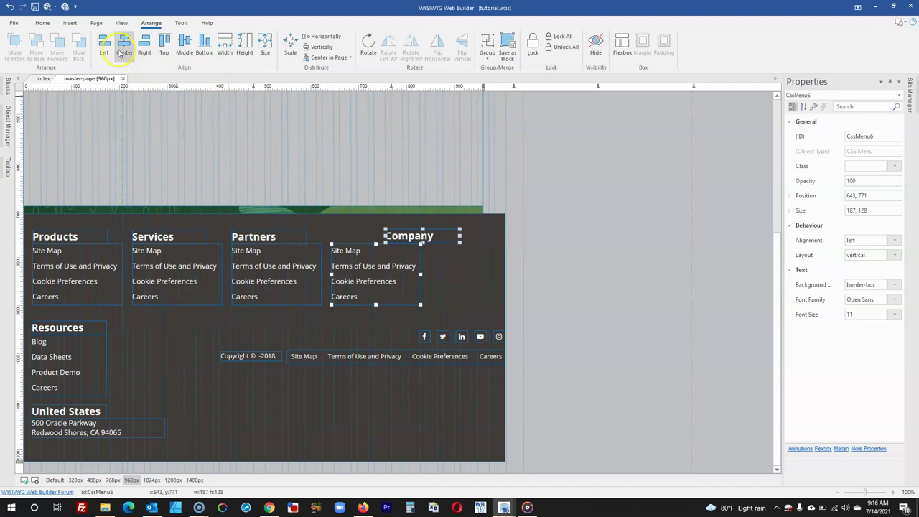
pyautogui.moveTo(338, 252); pyautogui.dragTo(418, 252)
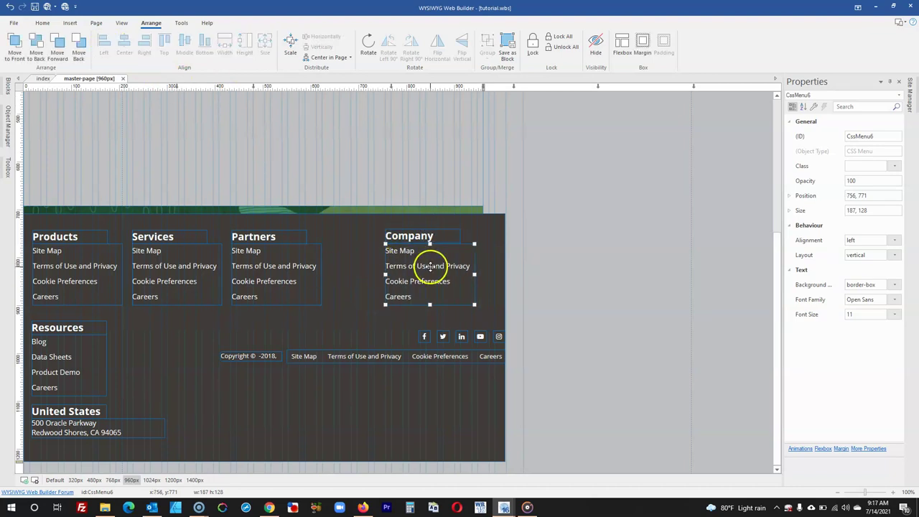
# Distribute the Products, Services, Partners and Company link menus evenly in the horizontal direction.
pyautogui.keyDown('shift'); pyautogui.click(298, 279); pyautogui.keyUp('shift')
pyautogui.keyDown('shift'); pyautogui.click(176, 288); pyautogui.keyUp('shift')
pyautogui.keyDown('shift'); pyautogui.click(102, 281); pyautogui.keyUp('shift')
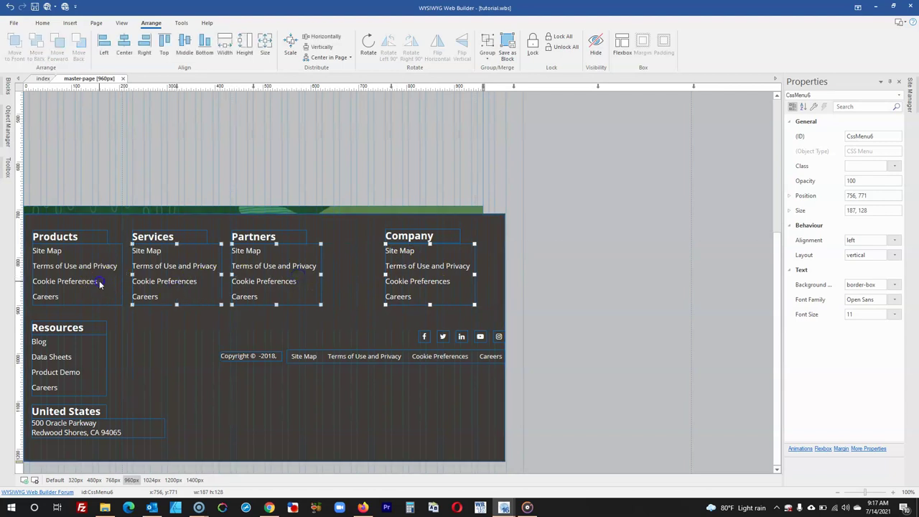
pyautogui.click(314, 37)
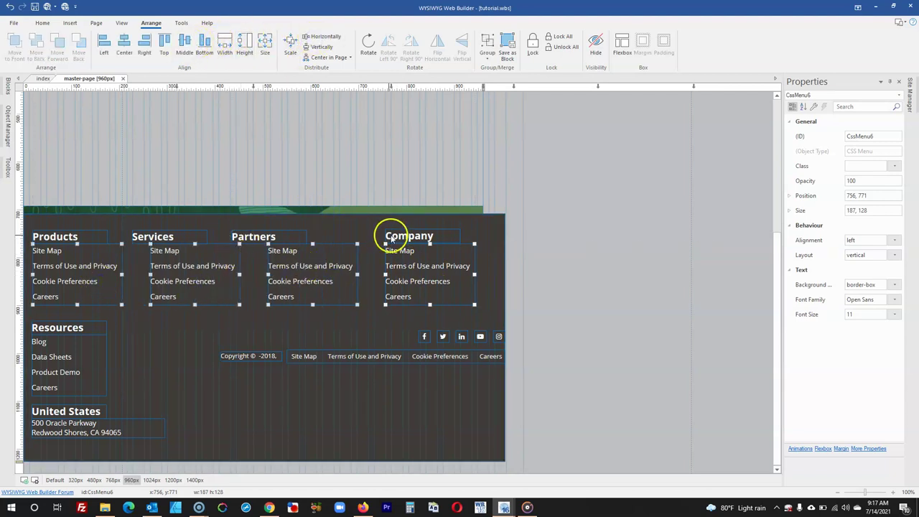
# Left-align the Partners and Services headings with their respective link menus.
pyautogui.click(280, 239)
pyautogui.keyDown('shift'); pyautogui.click(295, 270); pyautogui.keyUp('shift')
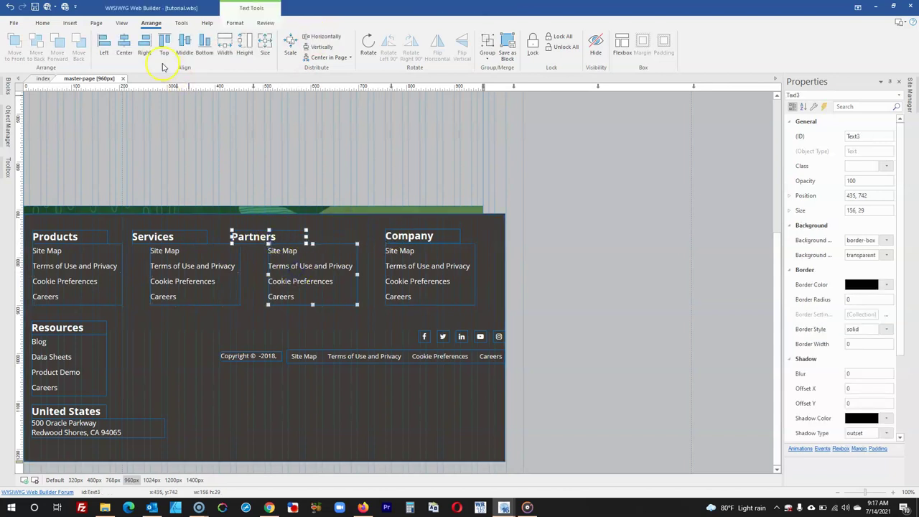
pyautogui.click(105, 47)
pyautogui.click(188, 236)
pyautogui.keyDown('shift'); pyautogui.click(185, 265); pyautogui.keyUp('shift')
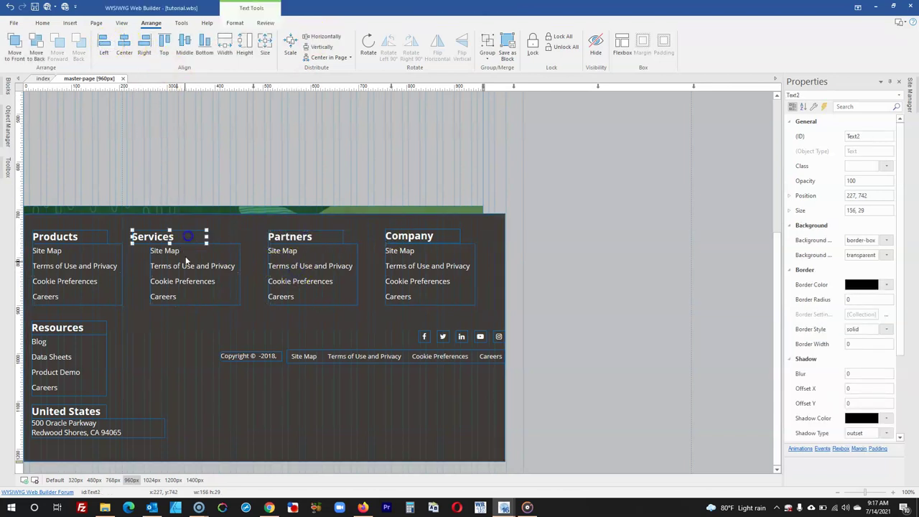
pyautogui.click(104, 47)
# Nudge the Company link menu up 2 px to y 769.
pyautogui.click(424, 248)
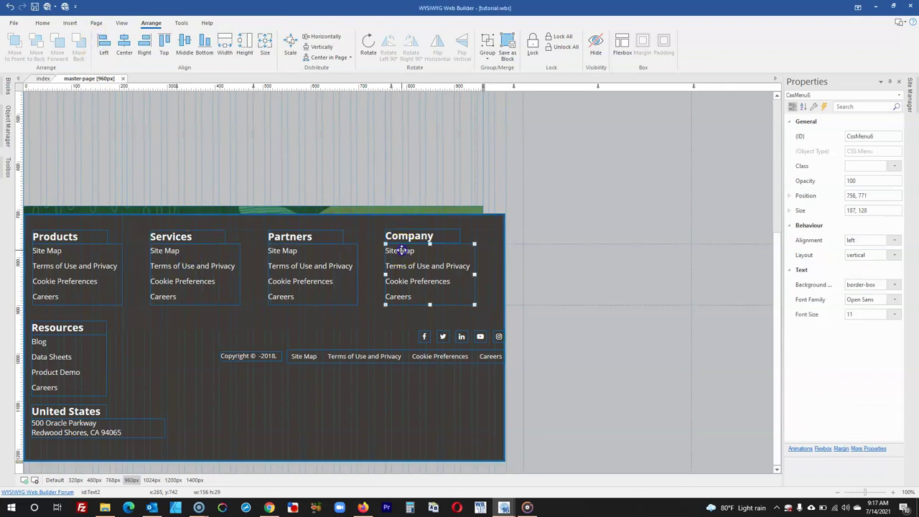
pyautogui.press('Up')
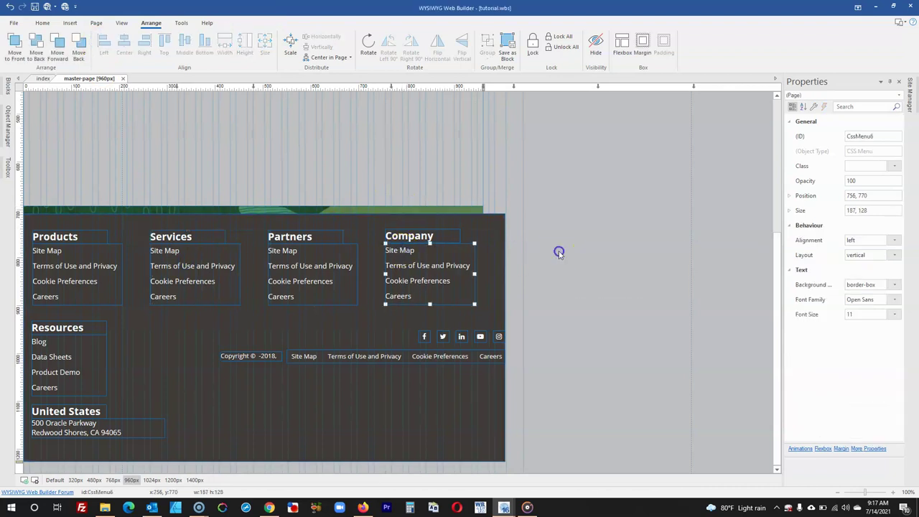
pyautogui.click(420, 267)
pyautogui.press('Up')
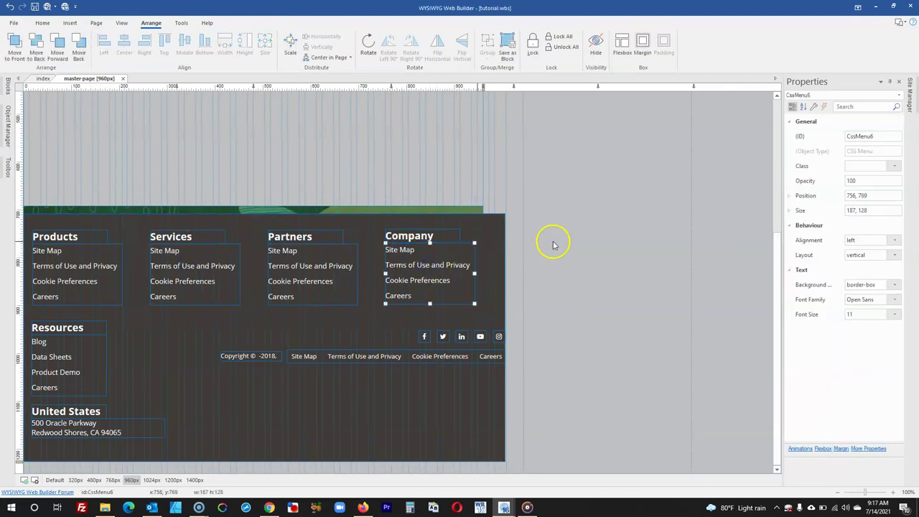
pyautogui.click(552, 245)
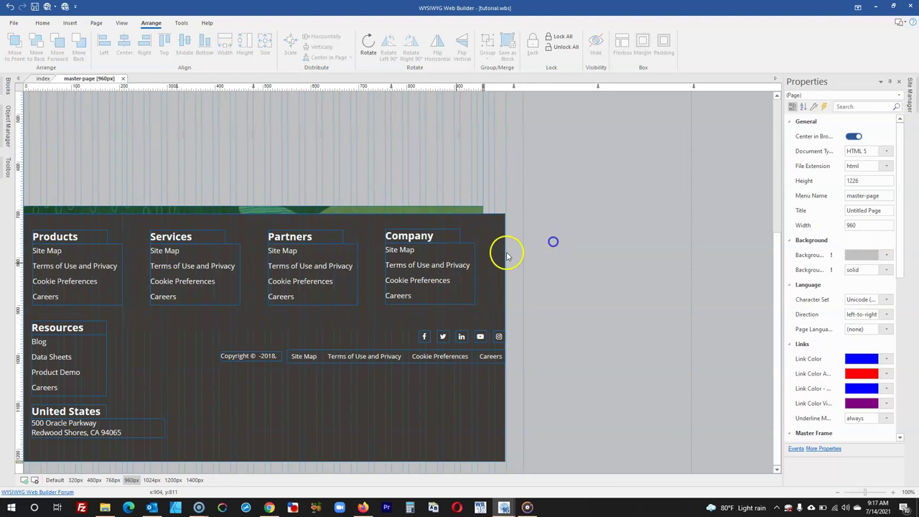
# Position the United States heading at 19, 1123 and the address text beneath it at 17, 1152.
pyautogui.click(99, 414)
pyautogui.click(864, 198)
pyautogui.write('19, 1123')
pyautogui.press('Return')
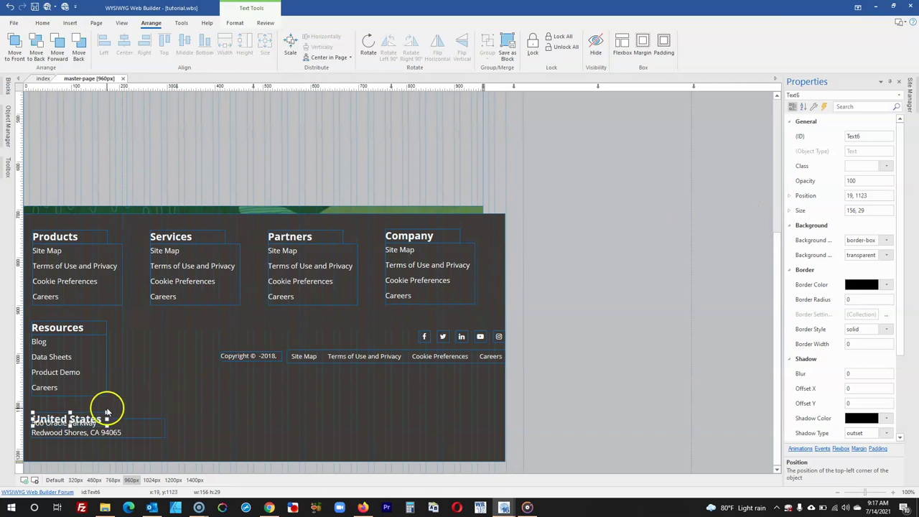
pyautogui.moveTo(115, 428); pyautogui.dragTo(113, 436)
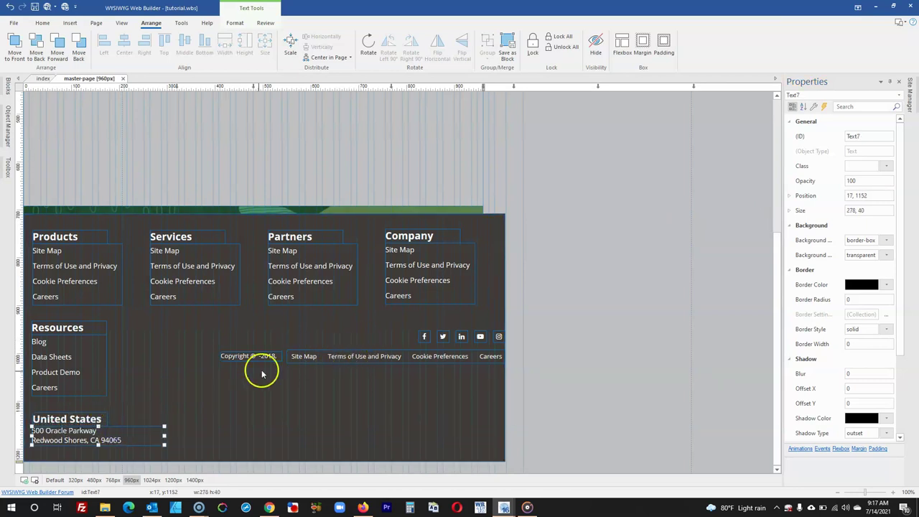
# Move the horizontal footer link menu down to 486, 1115, level with the United States heading.
pyautogui.click(445, 356)
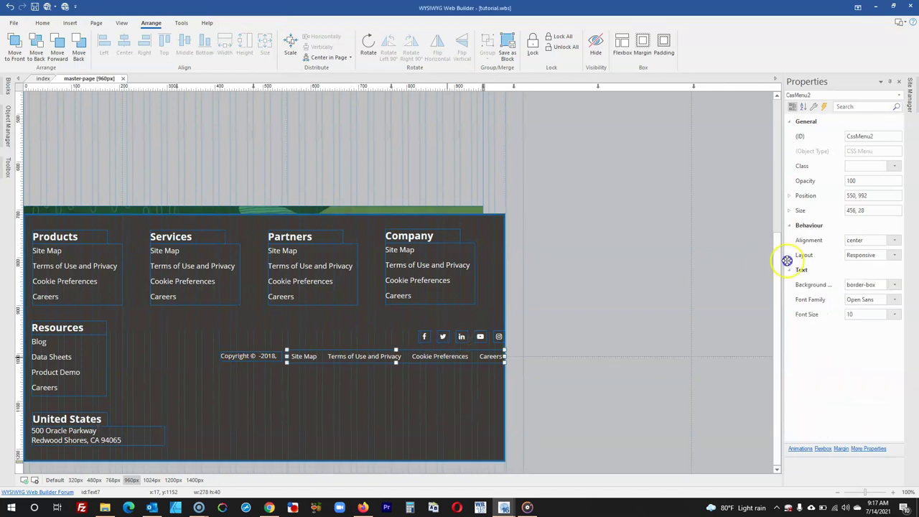
pyautogui.click(855, 194)
pyautogui.click(708, 288)
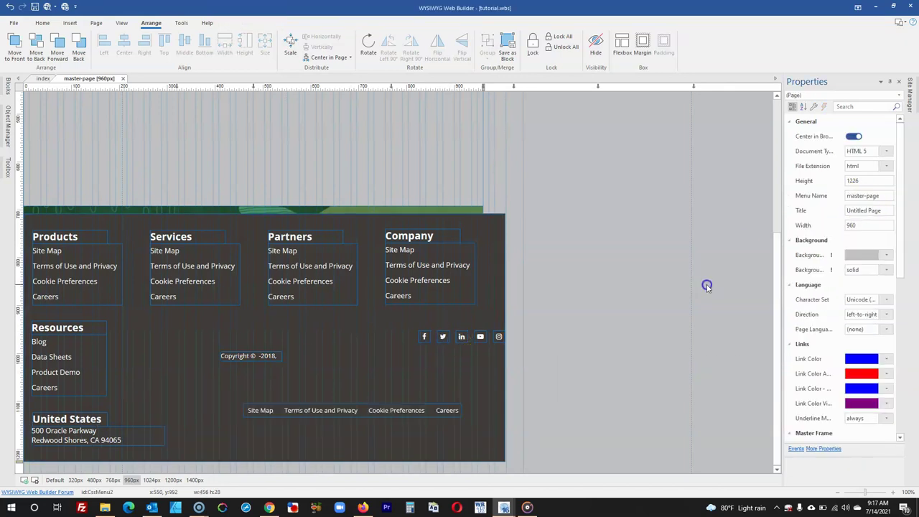
pyautogui.moveTo(379, 410); pyautogui.dragTo(393, 415)
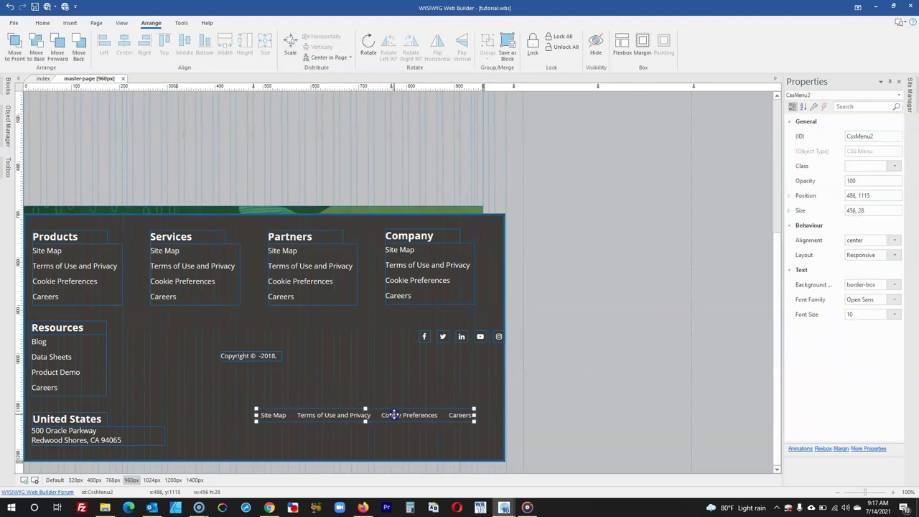
# Move the five social icons down together so they sit just above the horizontal link menu, starting at about 756, 1074.
pyautogui.moveTo(424, 336); pyautogui.dragTo(474, 395)
pyautogui.keyDown('shift'); pyautogui.click(443, 336); pyautogui.keyUp('shift')
pyautogui.keyDown('shift'); pyautogui.click(462, 336); pyautogui.keyUp('shift')
pyautogui.keyDown('shift'); pyautogui.click(481, 337); pyautogui.keyUp('shift')
pyautogui.keyDown('shift'); pyautogui.click(499, 336); pyautogui.keyUp('shift')
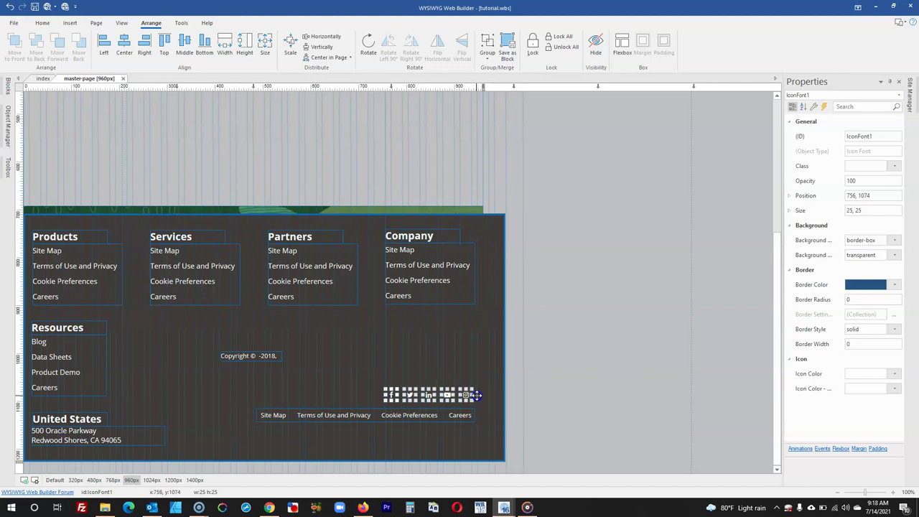
# Place the copyright text below the horizontal link menu and align their right edges.
pyautogui.click(254, 354)
pyautogui.moveTo(254, 355); pyautogui.dragTo(451, 453)
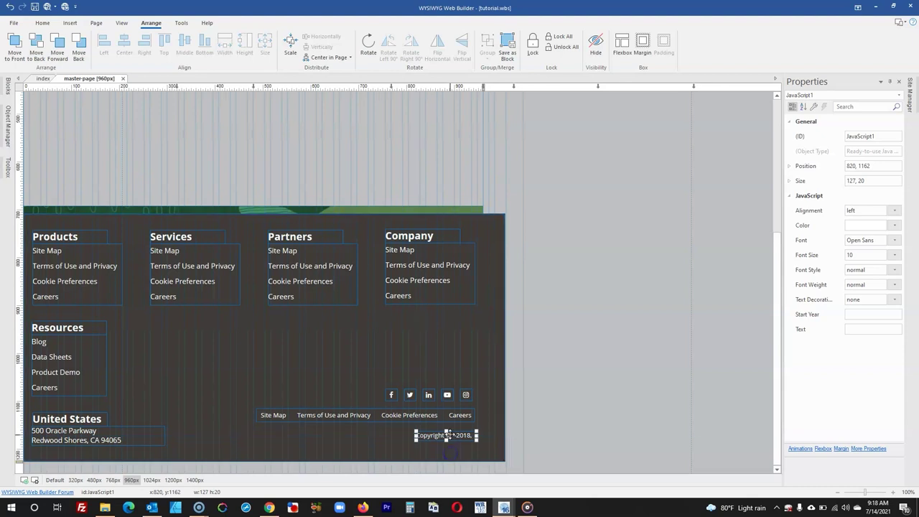
pyautogui.keyDown('shift'); pyautogui.click(454, 418); pyautogui.keyUp('shift')
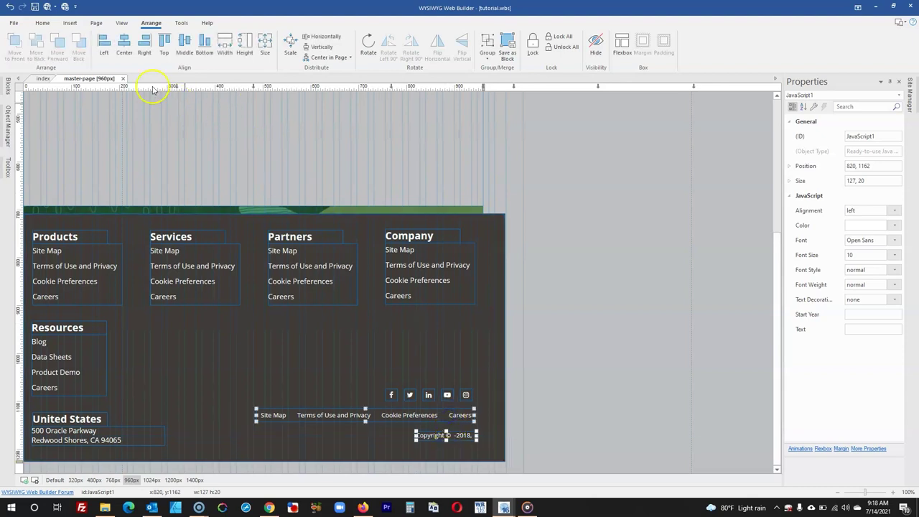
pyautogui.click(144, 56)
pyautogui.click(585, 427)
# Narrow the footer layer to the 960 px page width.
pyautogui.click(504, 372)
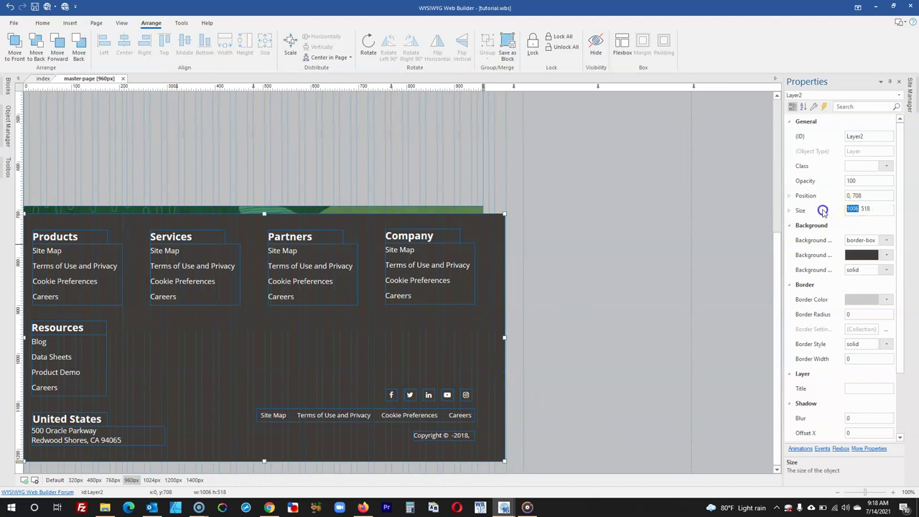
pyautogui.write('4')
pyautogui.press('Return')
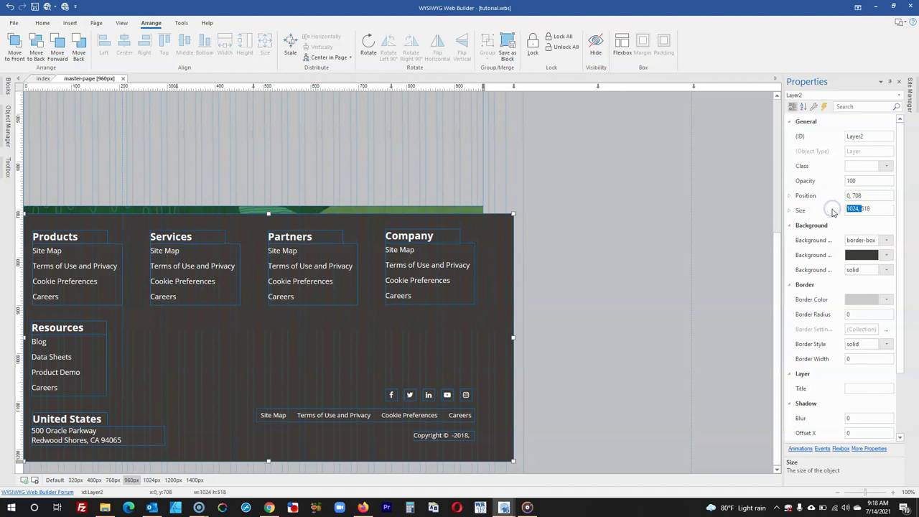
pyautogui.press('Return')
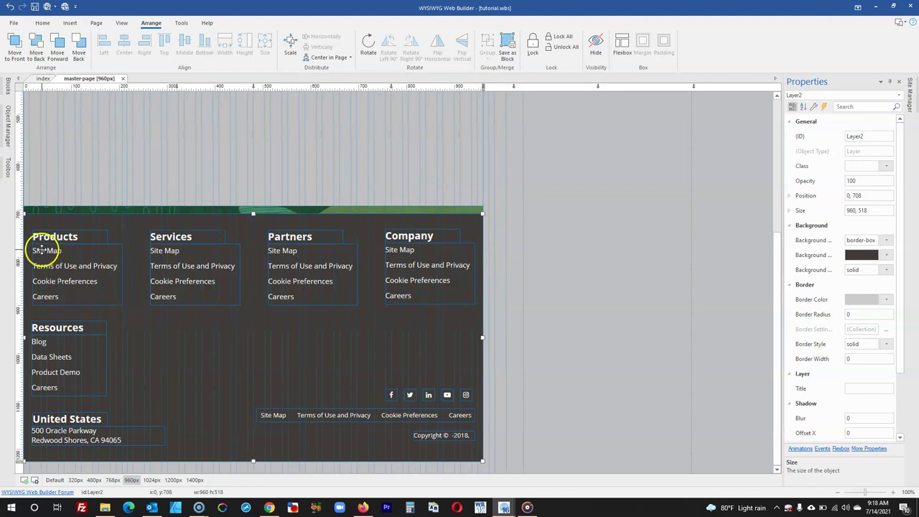
# Nudge the Products, Services, Partners and Company link menus together 1 px to the left.
pyautogui.click(405, 265)
pyautogui.keyDown('shift'); pyautogui.click(349, 273); pyautogui.keyUp('shift')
pyautogui.keyDown('shift'); pyautogui.click(210, 282); pyautogui.keyUp('shift')
pyautogui.keyDown('shift'); pyautogui.click(92, 281); pyautogui.keyUp('shift')
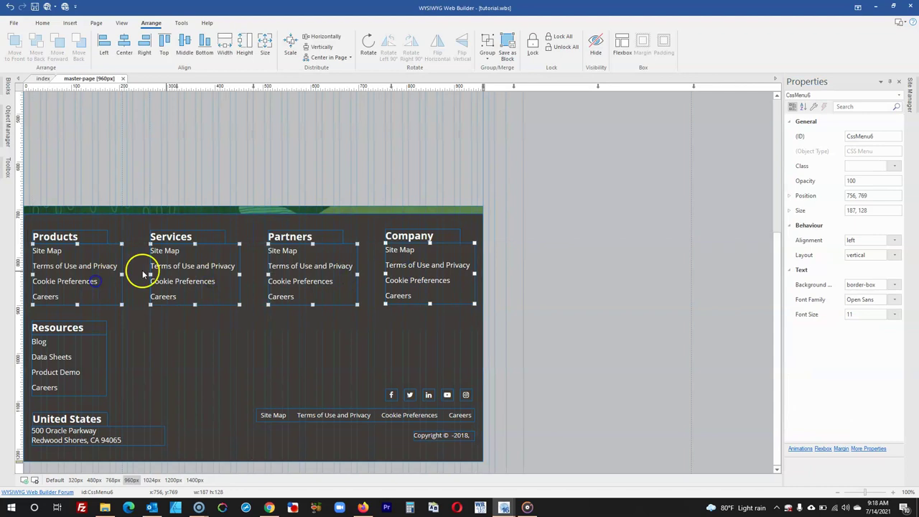
pyautogui.press('Left')
pyautogui.press('Left')
pyautogui.press('Left')
pyautogui.press('Left')
pyautogui.press('Left')
pyautogui.press('Left')
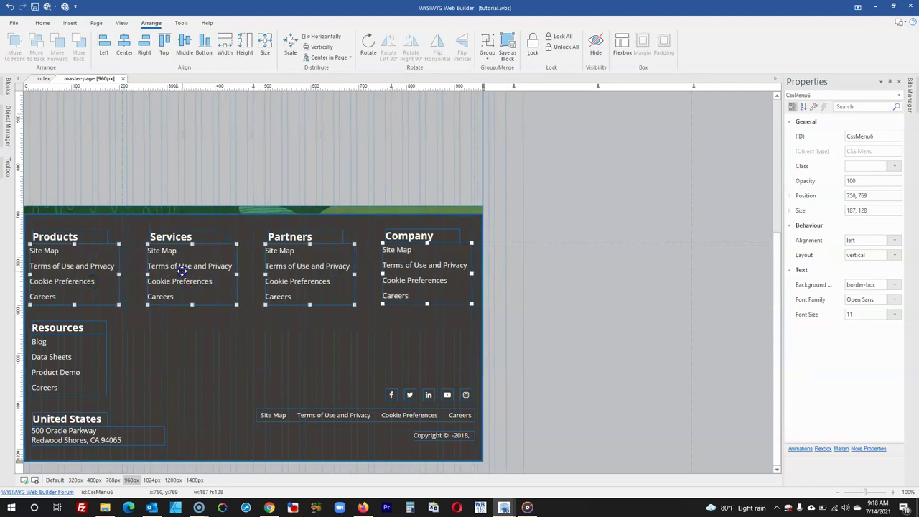
pyautogui.press('Right')
pyautogui.press('Right')
pyautogui.press('Right')
pyautogui.press('Right')
pyautogui.press('Right')
pyautogui.press('Right')
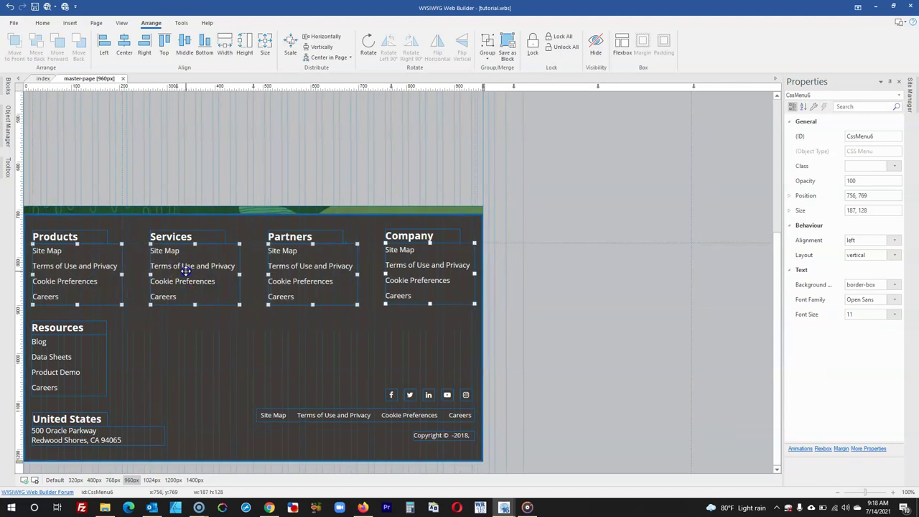
pyautogui.press('Left')
# Left-align the Partners, Services, Products and Company headings each with the link menu beneath it.
pyautogui.click(328, 230)
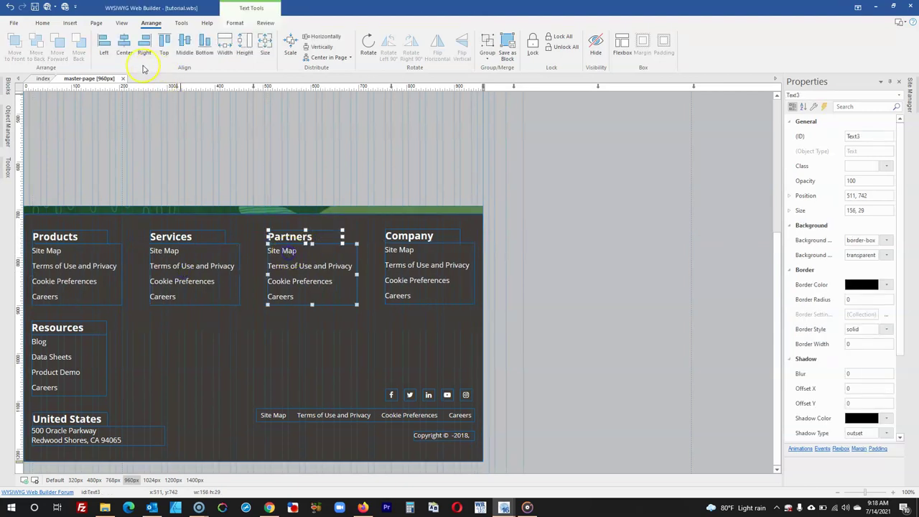
pyautogui.press('Left')
pyautogui.keyDown('shift'); pyautogui.click(162, 262); pyautogui.keyUp('shift')
pyautogui.click(105, 43)
pyautogui.click(61, 242)
pyautogui.keyDown('shift'); pyautogui.click(60, 252); pyautogui.keyUp('shift')
pyautogui.click(104, 43)
pyautogui.click(396, 237)
pyautogui.keyDown('shift'); pyautogui.click(399, 252); pyautogui.keyUp('shift')
pyautogui.click(104, 43)
# Left-align the Resources heading and links and the United States heading and address with the Products link menu.
pyautogui.click(72, 330)
pyautogui.keyDown('shift'); pyautogui.click(72, 349); pyautogui.keyUp('shift')
pyautogui.keyDown('shift'); pyautogui.click(67, 421); pyautogui.keyUp('shift')
pyautogui.keyDown('shift'); pyautogui.click(69, 433); pyautogui.keyUp('shift')
pyautogui.keyDown('shift'); pyautogui.click(68, 303); pyautogui.keyUp('shift')
pyautogui.click(104, 43)
# Right-align the horizontal link menu and the copyright text with the Company link menu.
pyautogui.click(458, 415)
pyautogui.keyDown('shift'); pyautogui.click(458, 435); pyautogui.keyUp('shift')
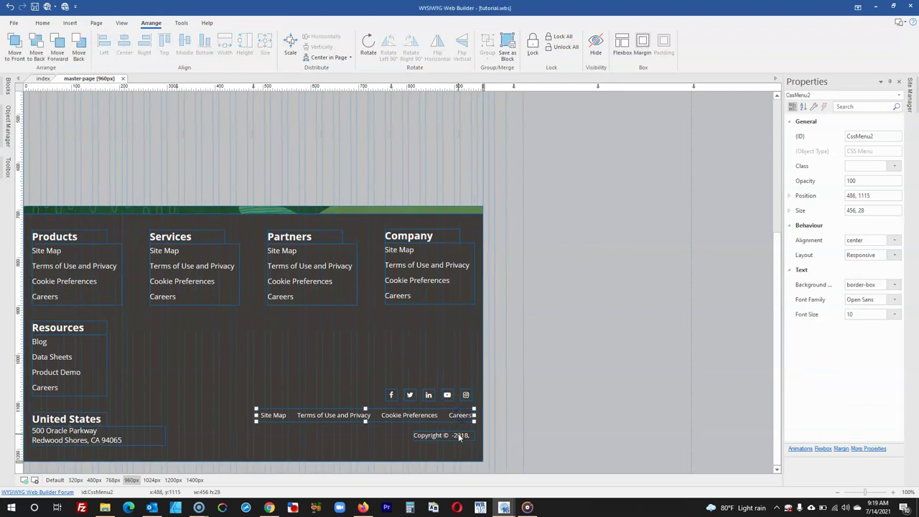
pyautogui.keyDown('shift'); pyautogui.click(445, 298); pyautogui.keyUp('shift')
pyautogui.click(220, 123)
# Shift the five social icons together slightly to the right so they end flush with the horizontal link menu.
pyautogui.click(466, 395)
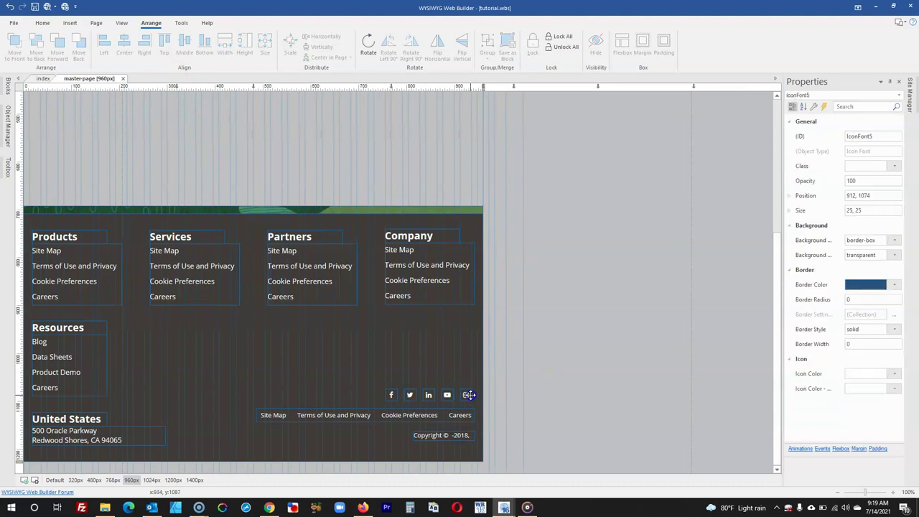
pyautogui.keyDown('shift'); pyautogui.click(446, 396); pyautogui.keyUp('shift')
pyautogui.keyDown('shift'); pyautogui.click(427, 396); pyautogui.keyUp('shift')
pyautogui.keyDown('shift'); pyautogui.click(409, 396); pyautogui.keyUp('shift')
pyautogui.moveTo(390, 395); pyautogui.dragTo(392, 395)
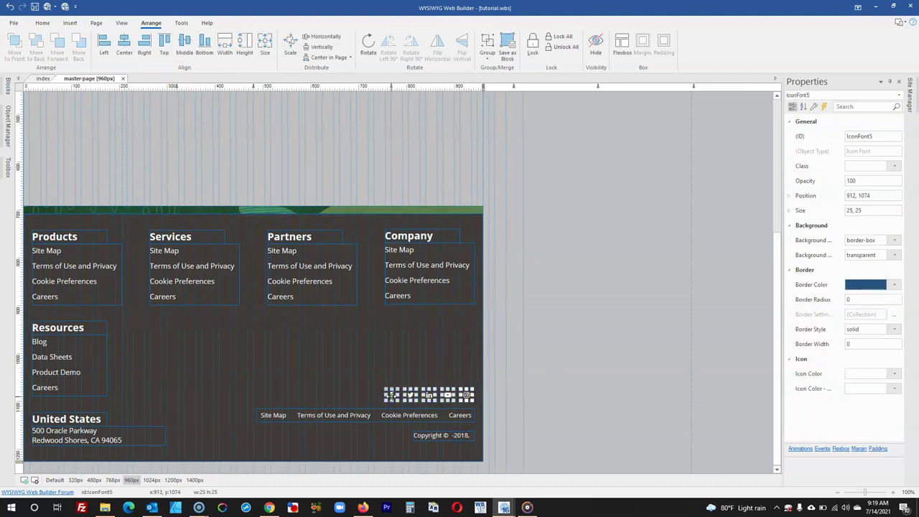
pyautogui.click(531, 384)
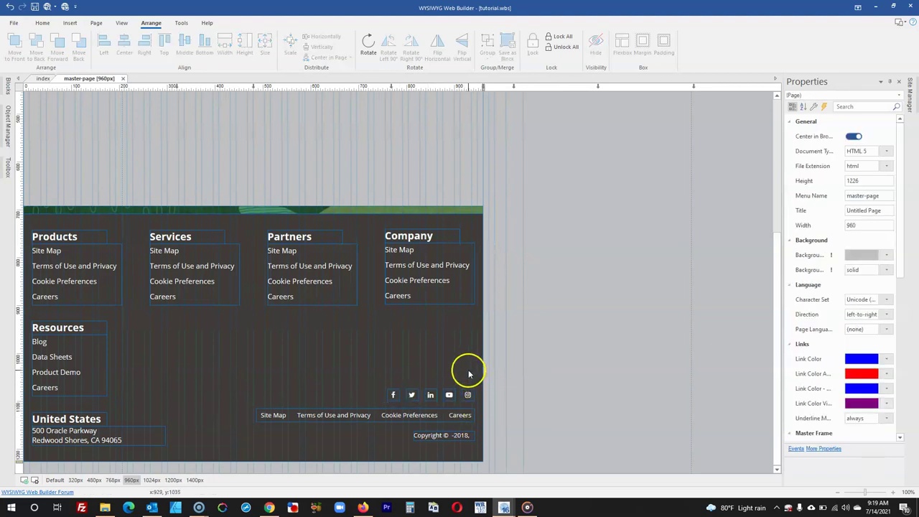
# Switch the master page to the 768 px breakpoint and select the Oracle NetSuite logo in the header.
pyautogui.scroll(5, 509, 344)
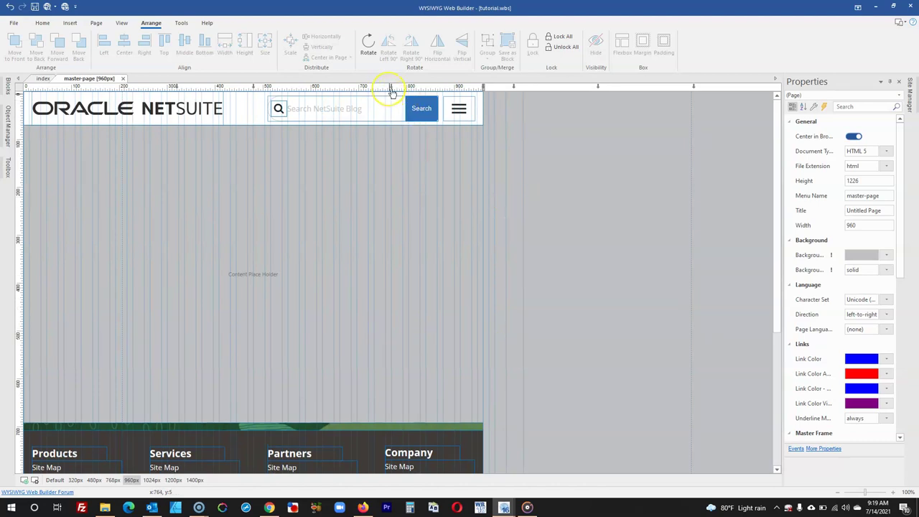
pyautogui.click(382, 176)
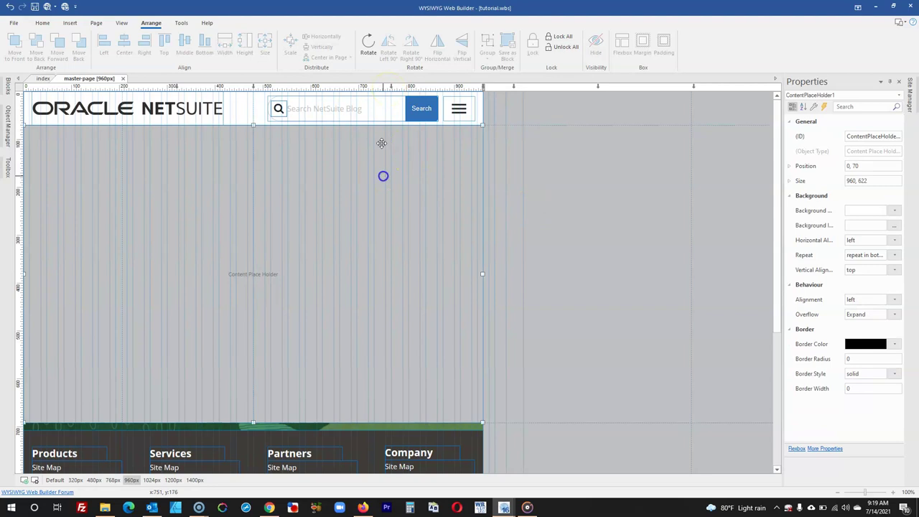
pyautogui.click(392, 87)
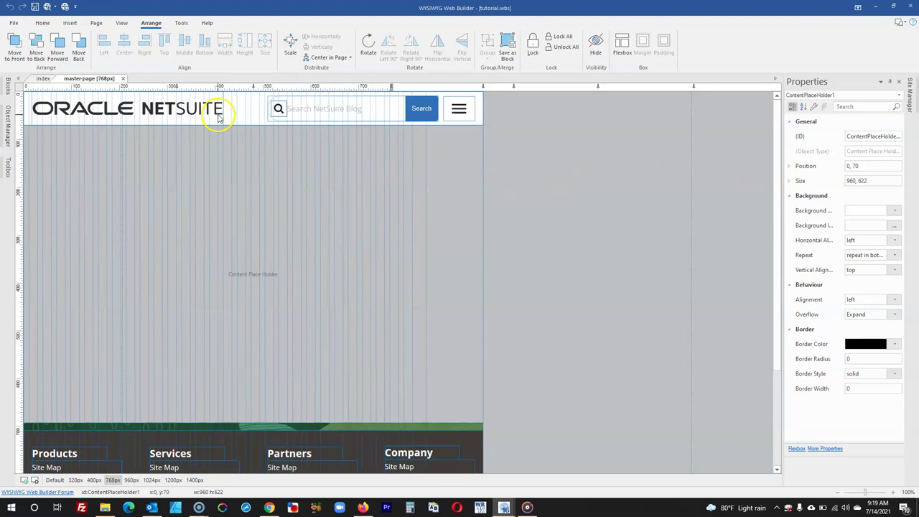
pyautogui.click(218, 116)
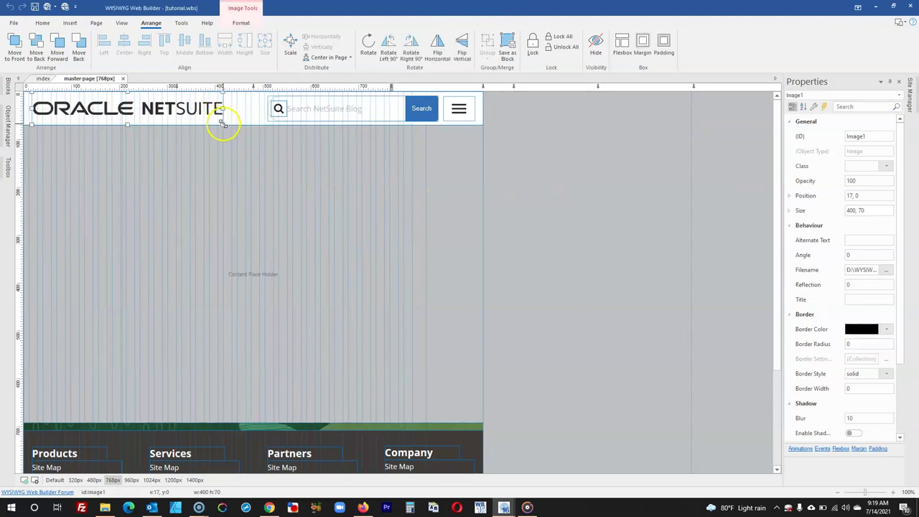
# Shrink the header logo to 297 x 51 and move the header layer down to y 130 with the logo at 9, 140.
pyautogui.moveTo(223, 124); pyautogui.dragTo(135, 165)
pyautogui.click(160, 115)
pyautogui.click(144, 169)
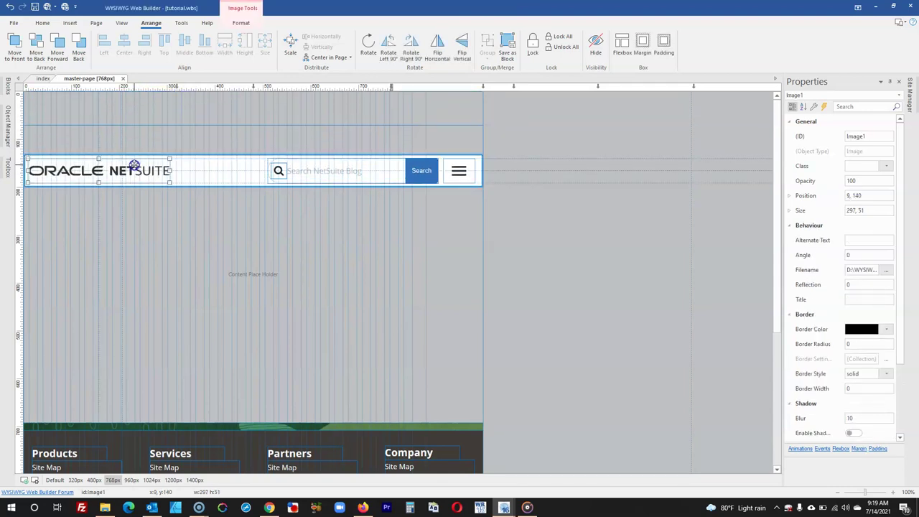
# Narrow the header's search field to 258 px wide and move the Search button left over the field's end, to x 738.
pyautogui.click(279, 171)
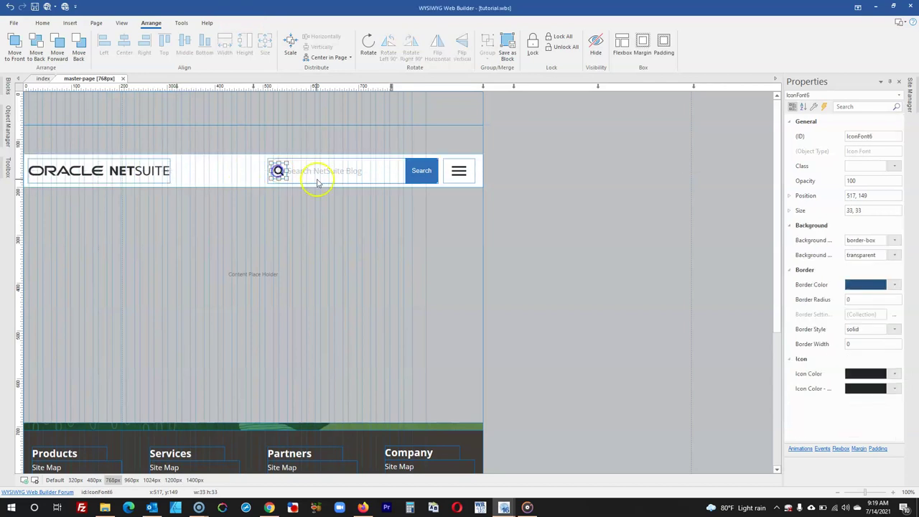
pyautogui.keyDown('shift'); pyautogui.click(319, 183); pyautogui.keyUp('shift')
pyautogui.keyDown('shift'); pyautogui.click(417, 170); pyautogui.keyUp('shift')
pyautogui.click(533, 172)
pyautogui.click(409, 170)
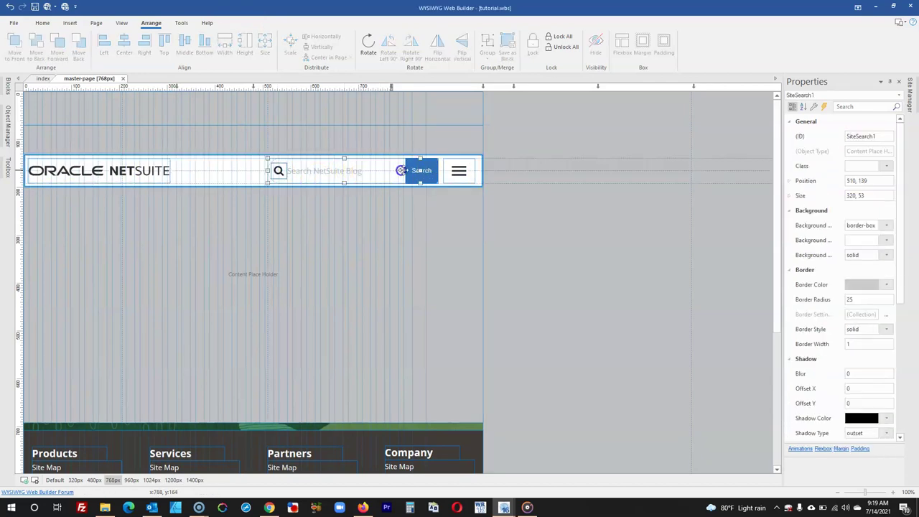
pyautogui.moveTo(409, 170); pyautogui.dragTo(396, 167)
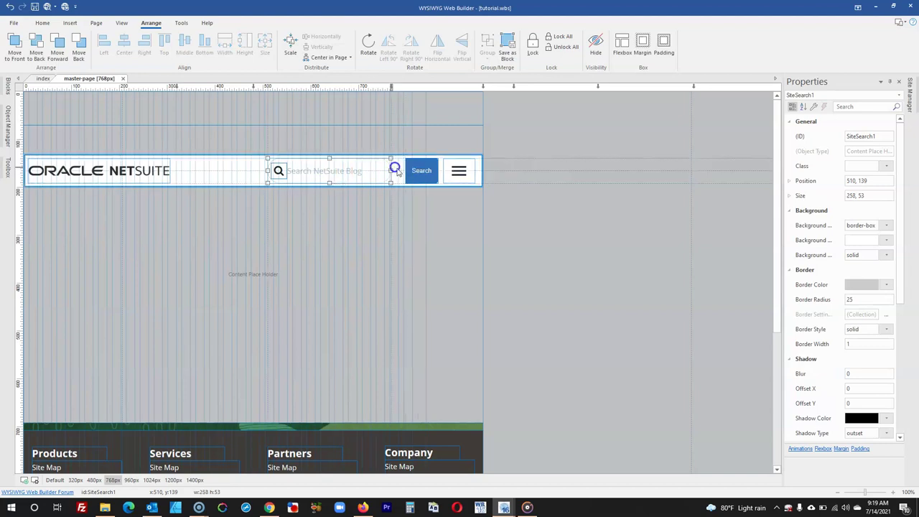
pyautogui.click(417, 171)
pyautogui.moveTo(417, 173); pyautogui.dragTo(388, 172)
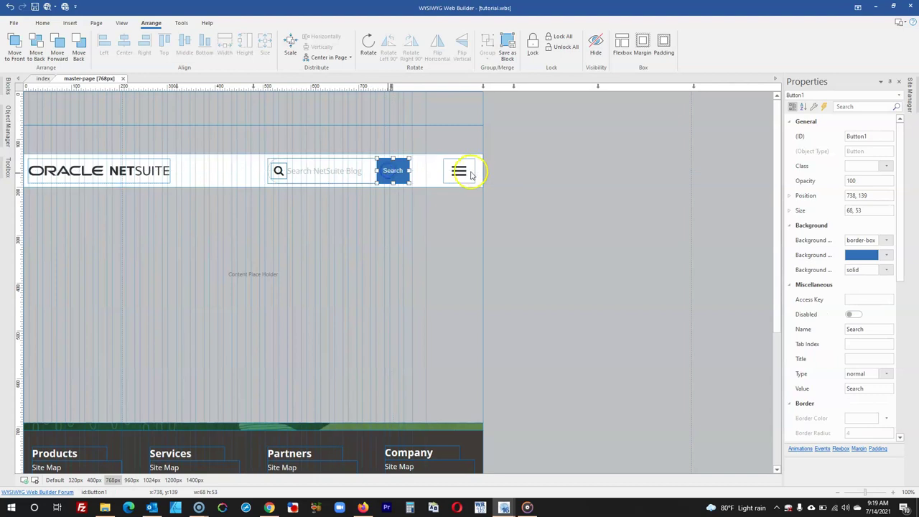
# Shift the search icon, field and button left toward the logo and move the hamburger menu icon beside them, at x 689.
pyautogui.keyDown('shift'); pyautogui.click(279, 170); pyautogui.keyUp('shift')
pyautogui.moveTo(300, 171); pyautogui.dragTo(258, 171)
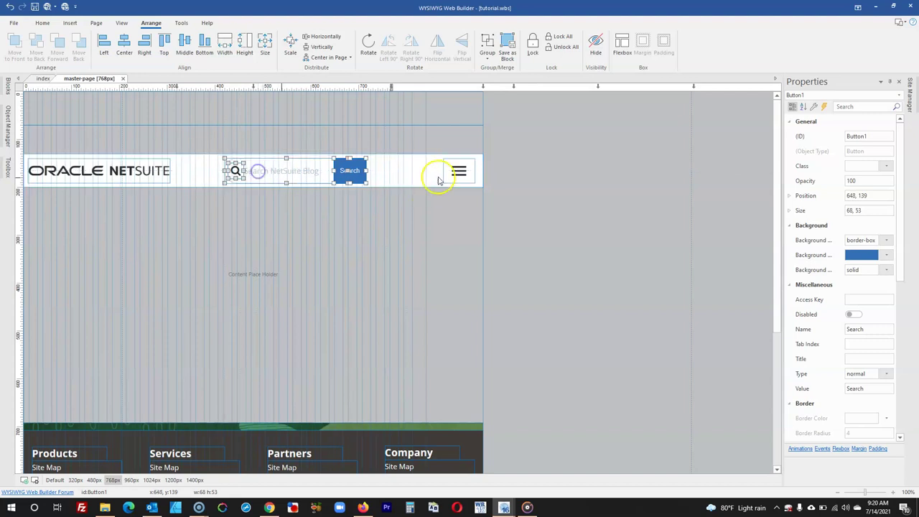
pyautogui.click(437, 172)
pyautogui.moveTo(437, 172); pyautogui.dragTo(336, 169)
pyautogui.keyDown('shift'); pyautogui.click(236, 173); pyautogui.keyUp('shift')
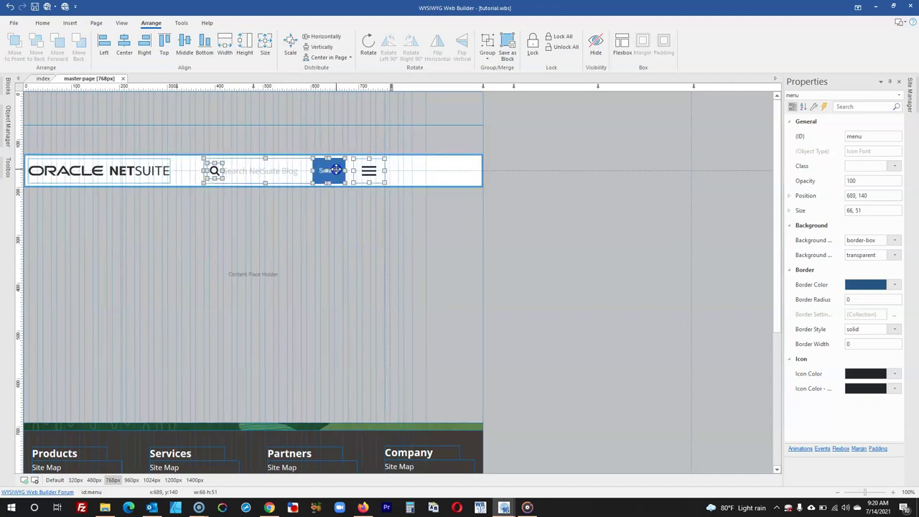
pyautogui.click(439, 169)
# Make the hidden close icon visible and place it exactly over the menu icon at 689, 140.
pyautogui.click(8, 135)
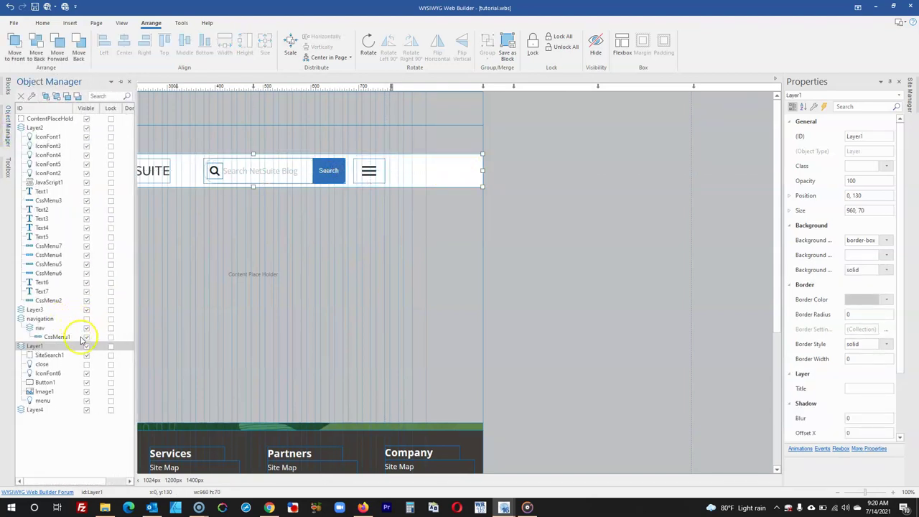
pyautogui.click(86, 364)
pyautogui.moveTo(458, 170); pyautogui.dragTo(374, 176)
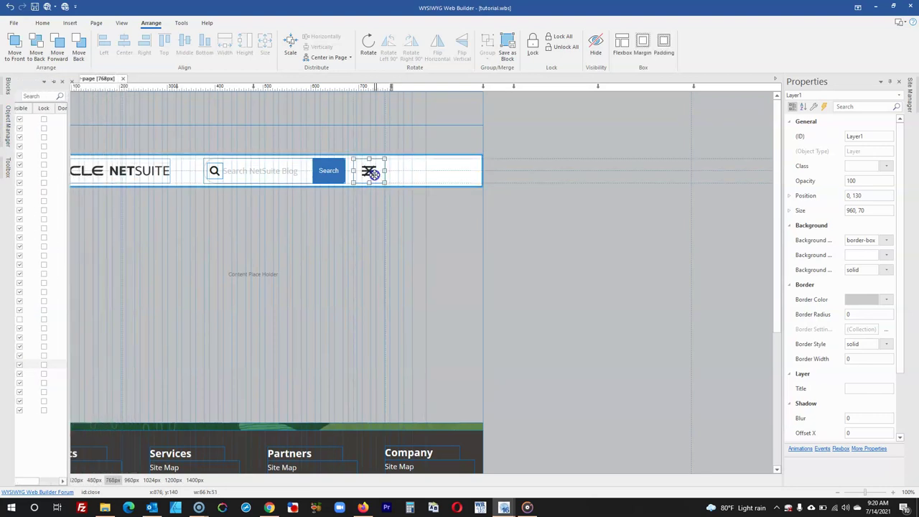
# Narrow the header layer to 768 px wide and hide the close icon again.
pyautogui.click(434, 172)
pyautogui.moveTo(482, 170); pyautogui.dragTo(395, 166)
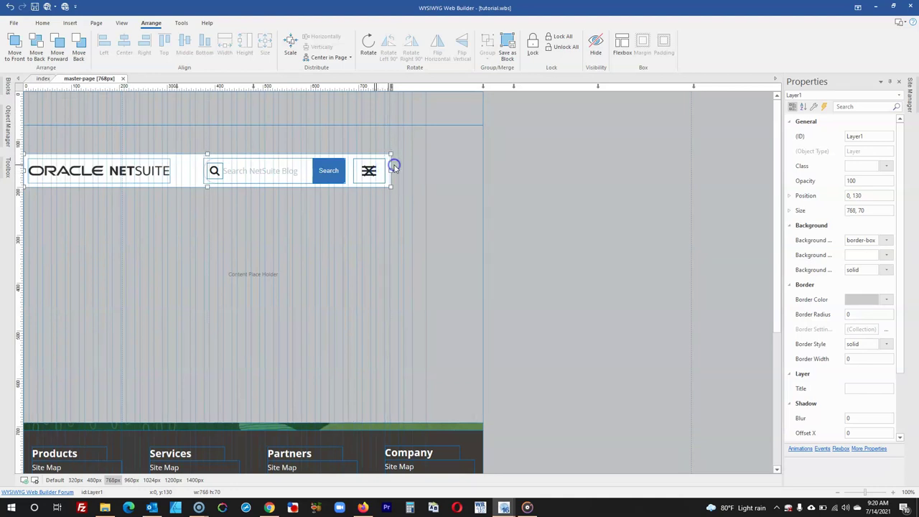
pyautogui.click(374, 178)
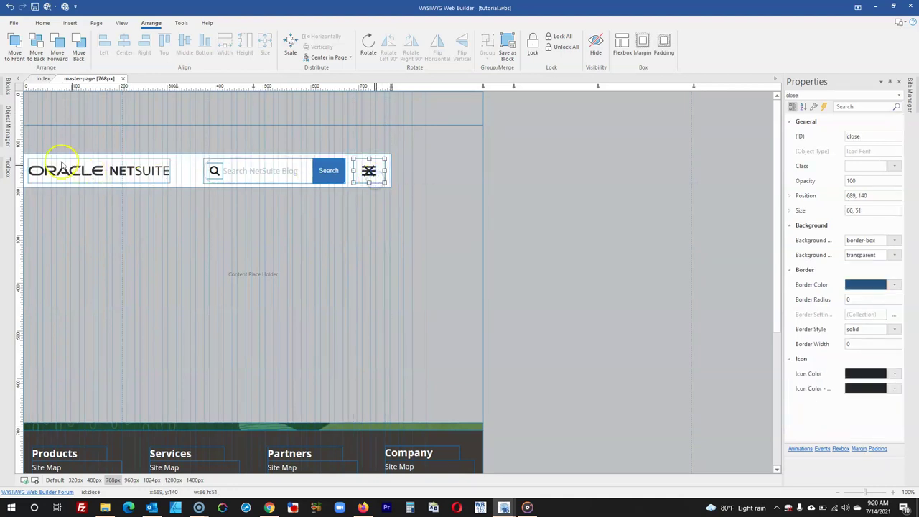
pyautogui.moveTo(11, 132)
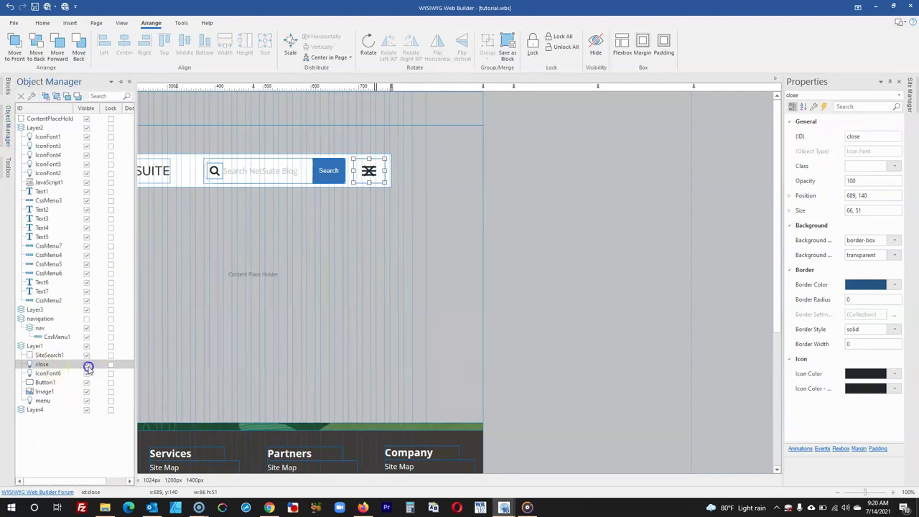
pyautogui.click(86, 365)
# Set the width of Layer4 to 768 and move the header layer back up to 0, 0.
pyautogui.click(431, 113)
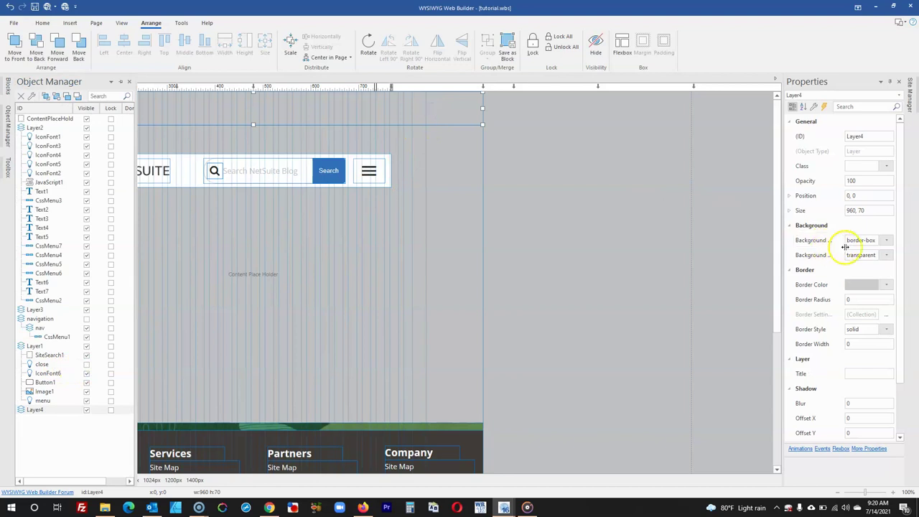
pyautogui.doubleClick(852, 210)
pyautogui.write('78')
pyautogui.write('8')
pyautogui.press('Return')
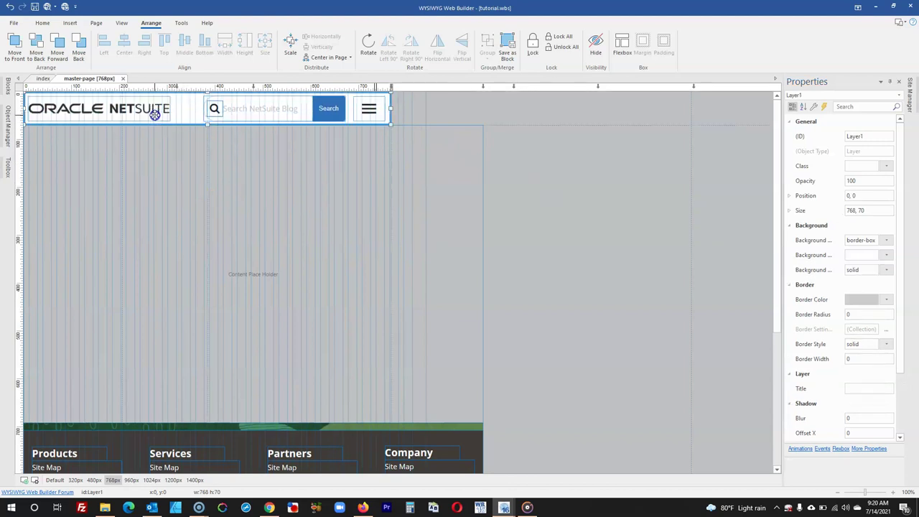
# Set the content place holder's width to 768.
pyautogui.click(400, 199)
pyautogui.doubleClick(854, 180)
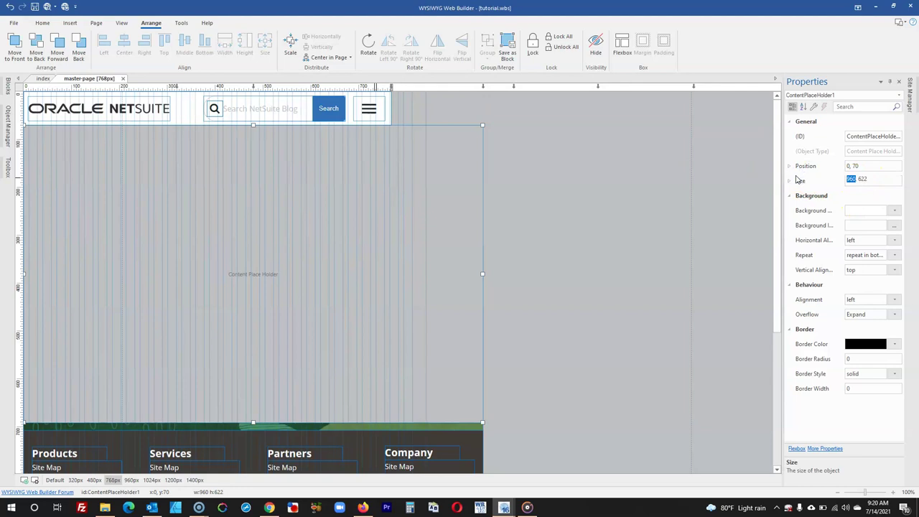
pyautogui.press('Return')
pyautogui.click(773, 166)
pyautogui.click(442, 241)
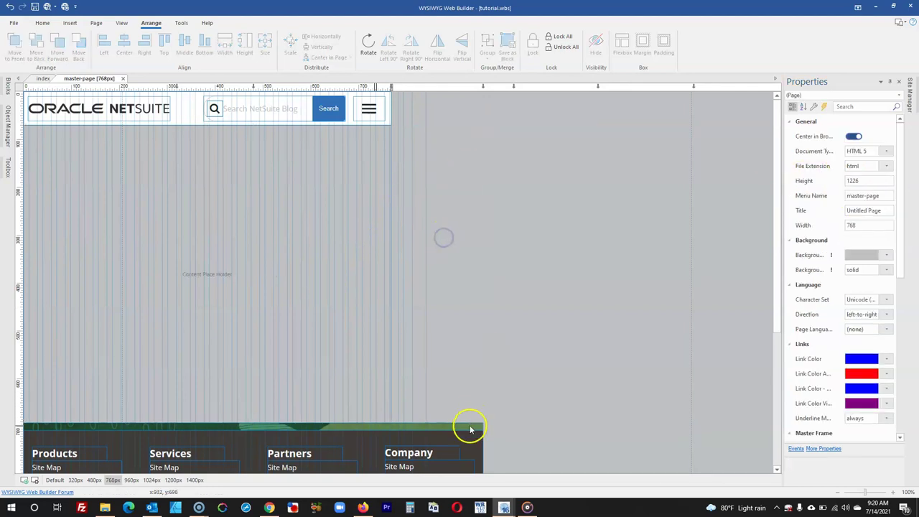
# Set the width of the green patterned strip above the footer to 768.
pyautogui.click(470, 425)
pyautogui.doubleClick(856, 210)
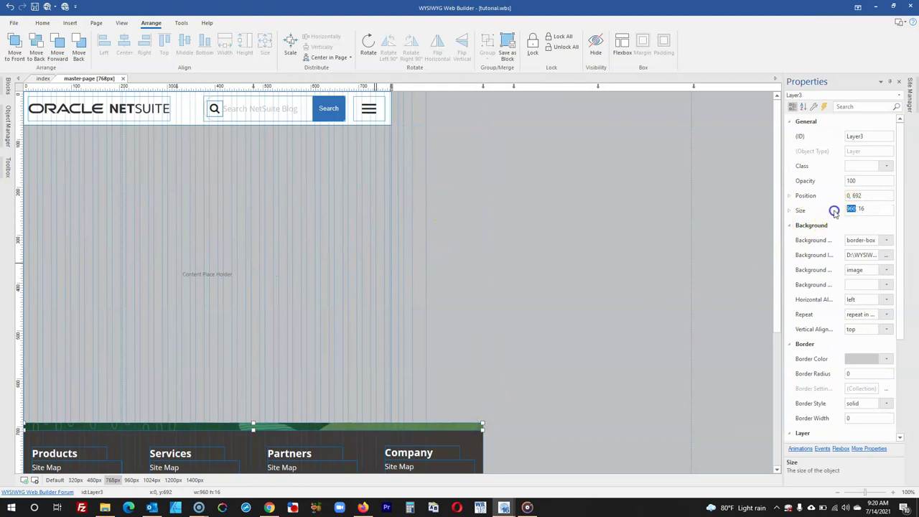
pyautogui.write('768')
pyautogui.press('Return')
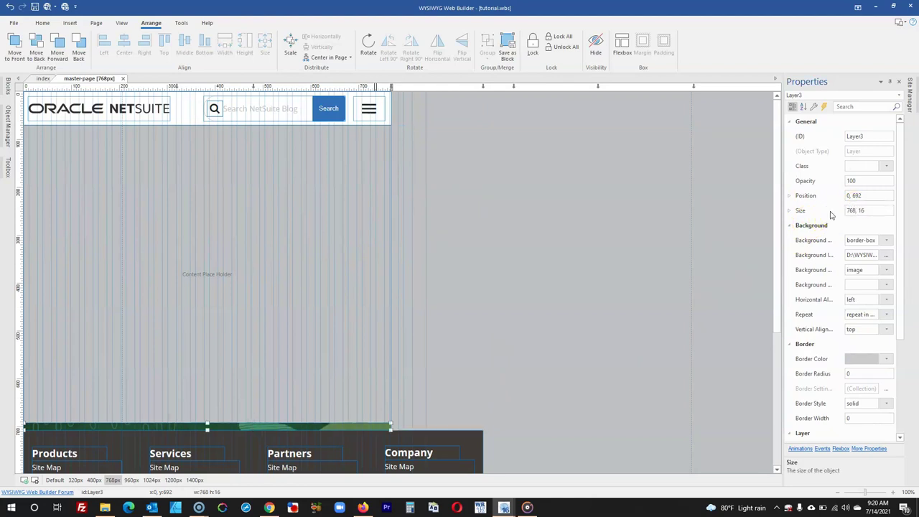
# Move the footer's Resources block to about 306, 942 and the Company block to about 30, 942, forming a second row.
pyautogui.scroll(-3, 442, 260)
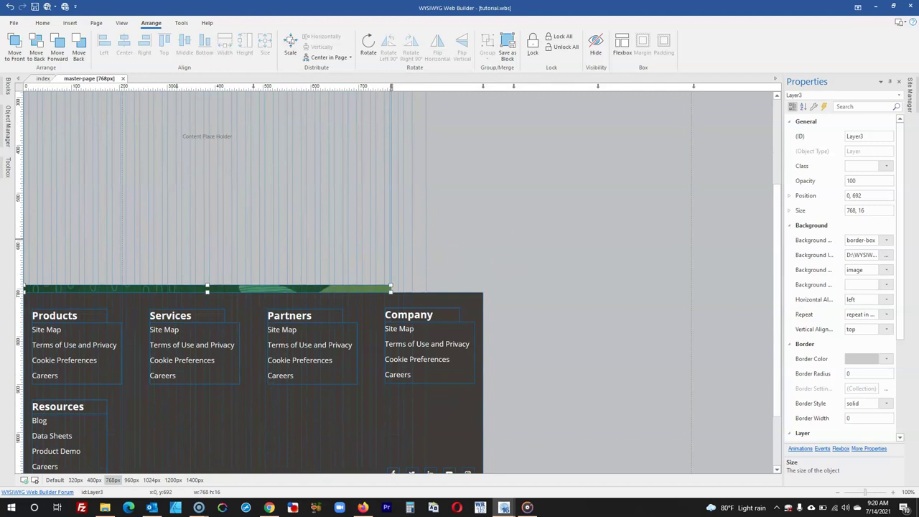
pyautogui.scroll(-1, 217, 364)
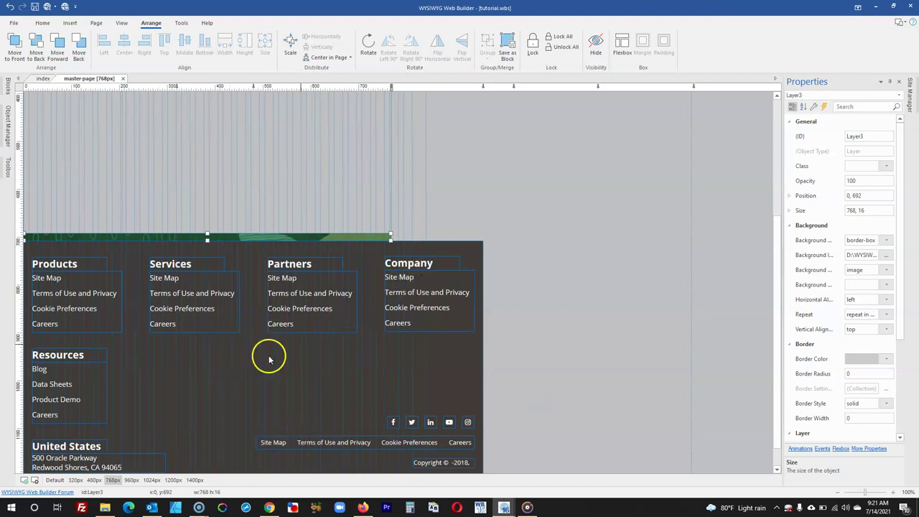
pyautogui.click(89, 354)
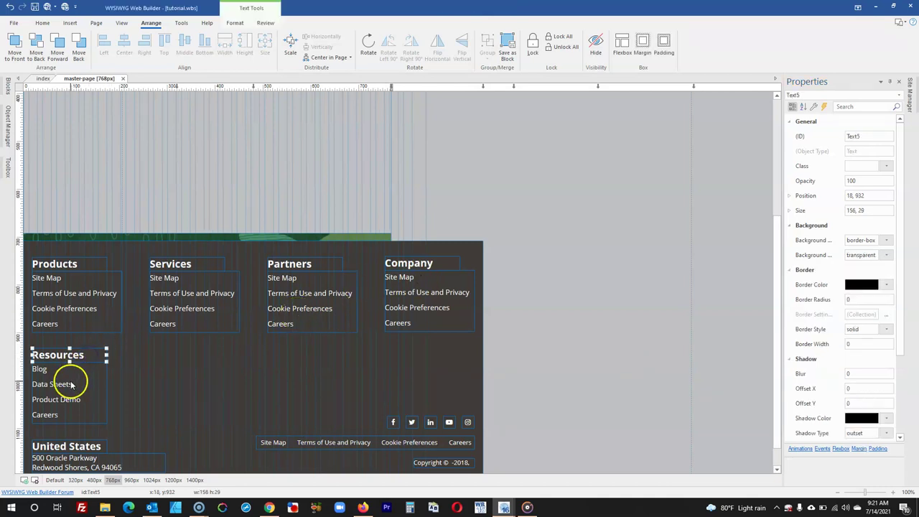
pyautogui.moveTo(74, 380); pyautogui.dragTo(204, 390)
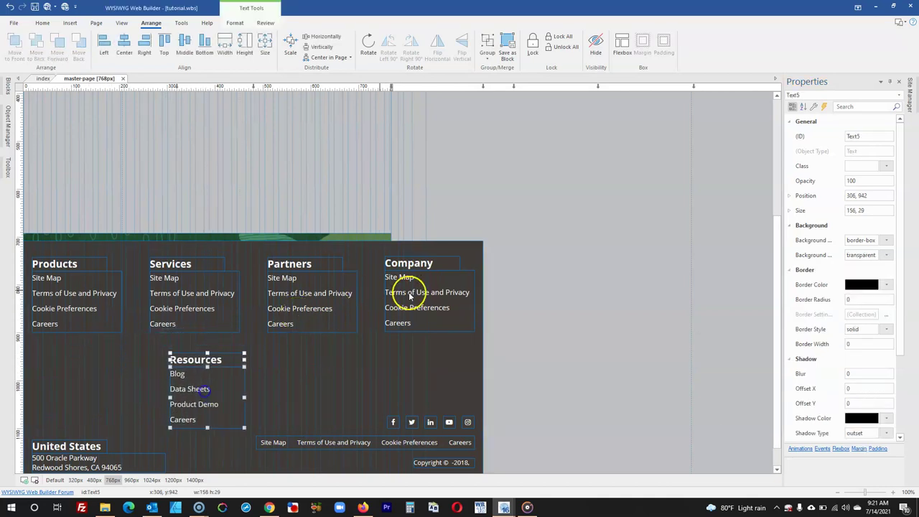
pyautogui.click(418, 265)
pyautogui.moveTo(252, 323); pyautogui.dragTo(70, 362)
# Move the Partners link list right to x 570 and left-align the Partners heading with it.
pyautogui.scroll(-1, 451, 282)
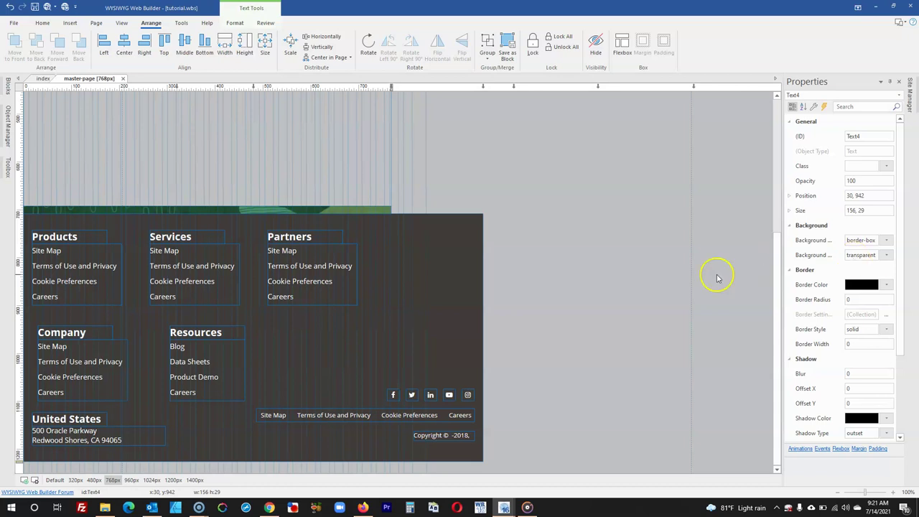
pyautogui.click(337, 251)
pyautogui.moveTo(872, 195); pyautogui.dragTo(838, 196)
pyautogui.click(621, 242)
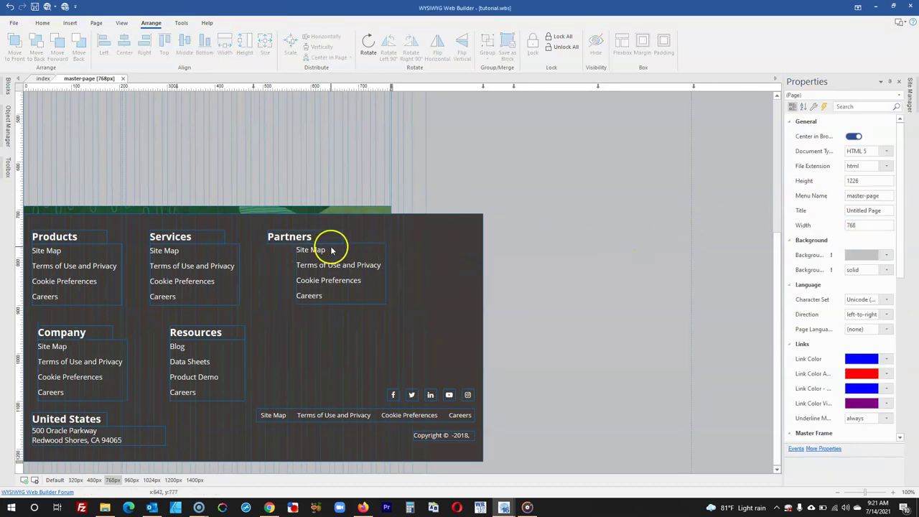
pyautogui.click(330, 240)
pyautogui.keyDown('shift'); pyautogui.click(328, 256); pyautogui.keyUp('shift')
pyautogui.click(104, 47)
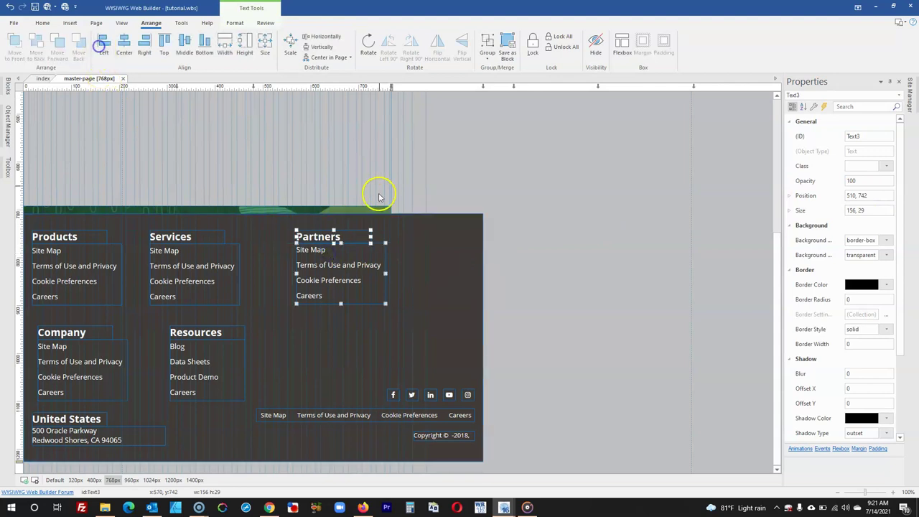
# Distribute the Products, Services and Partners link lists evenly in the horizontal direction.
pyautogui.click(368, 265)
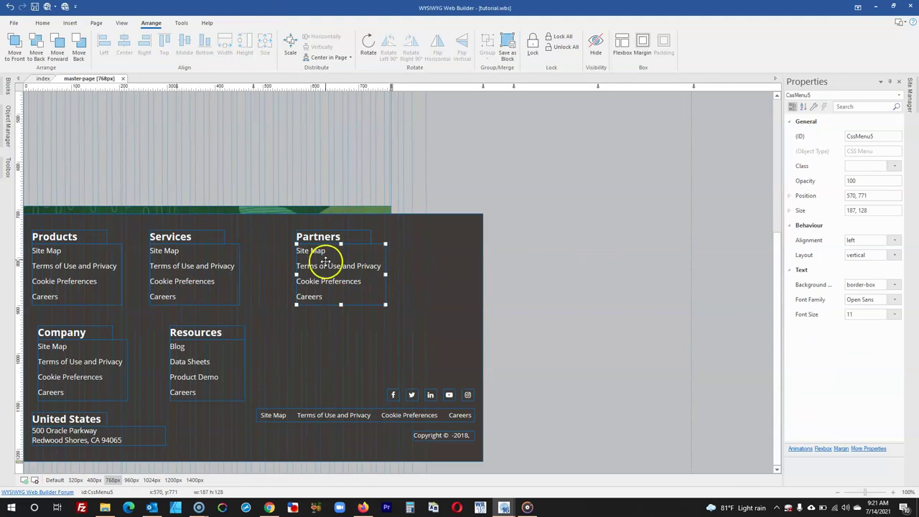
pyautogui.keyDown('shift'); pyautogui.click(190, 281); pyautogui.keyUp('shift')
pyautogui.keyDown('shift'); pyautogui.click(72, 284); pyautogui.keyUp('shift')
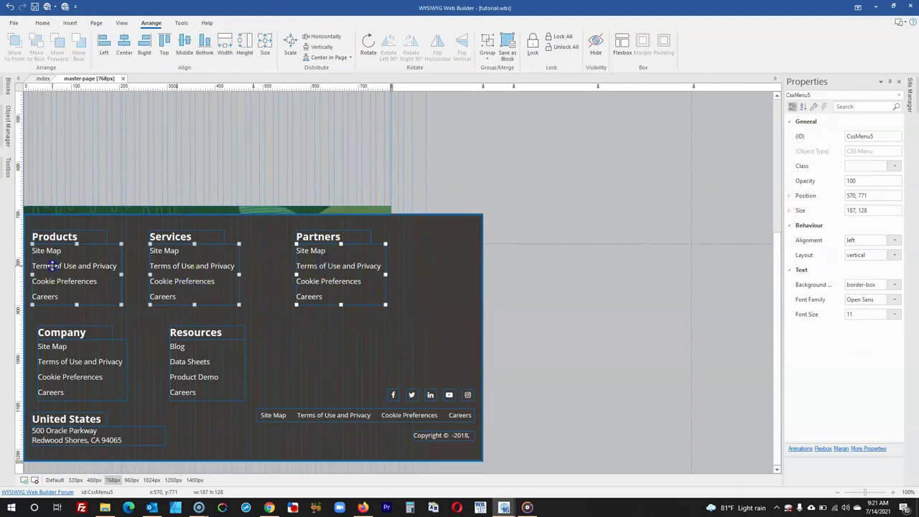
pyautogui.click(320, 36)
# Left-align the Services heading with its link list, then select the Products heading together with its list.
pyautogui.click(198, 239)
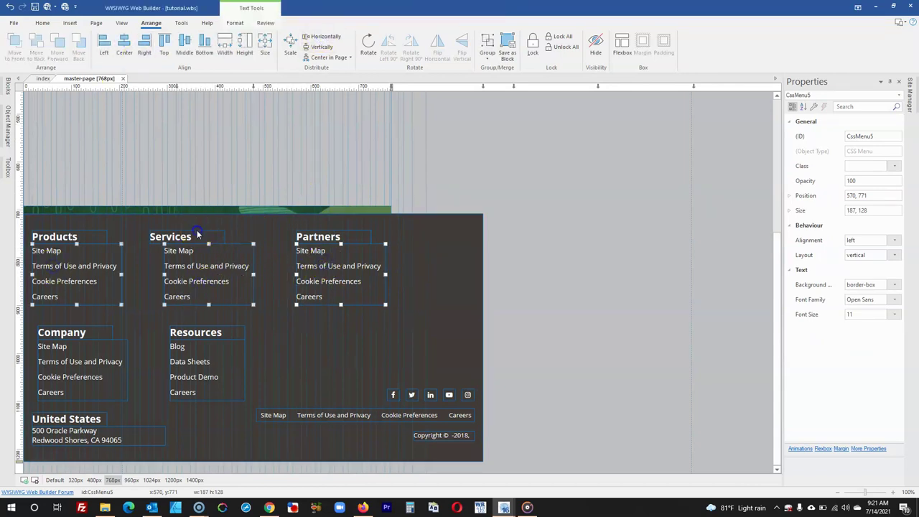
pyautogui.keyDown('shift'); pyautogui.click(204, 253); pyautogui.keyUp('shift')
pyautogui.click(104, 45)
pyautogui.click(75, 239)
pyautogui.keyDown('shift'); pyautogui.click(73, 263); pyautogui.keyUp('shift')
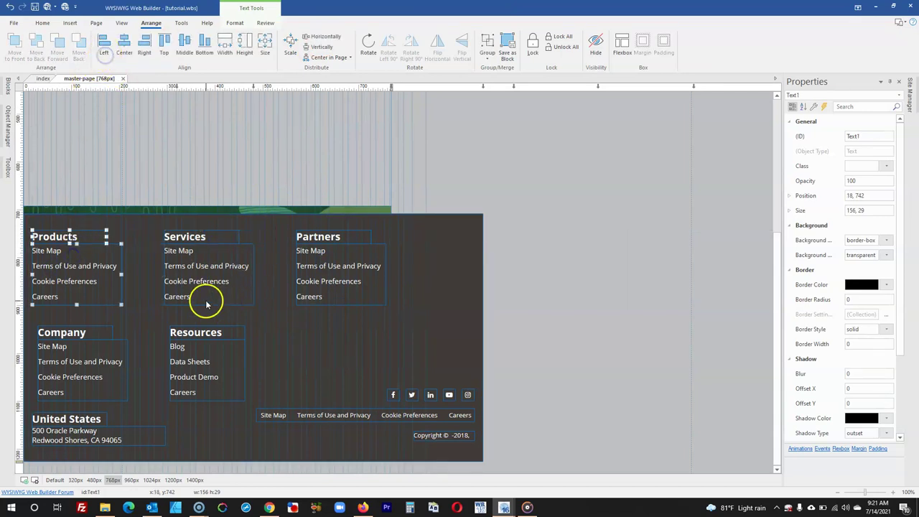
# Left-align the Resources block with the Services list and the Company block with the Products list.
pyautogui.click(207, 331)
pyautogui.keyDown('shift'); pyautogui.click(189, 361); pyautogui.keyUp('shift')
pyautogui.keyDown('shift'); pyautogui.click(184, 284); pyautogui.keyUp('shift')
pyautogui.click(104, 44)
pyautogui.click(56, 333)
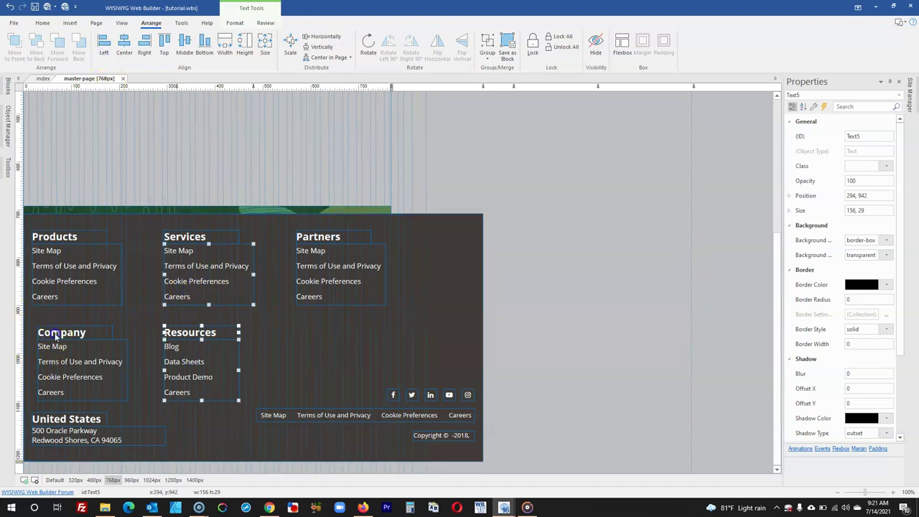
pyautogui.keyDown('shift'); pyautogui.click(54, 363); pyautogui.keyUp('shift')
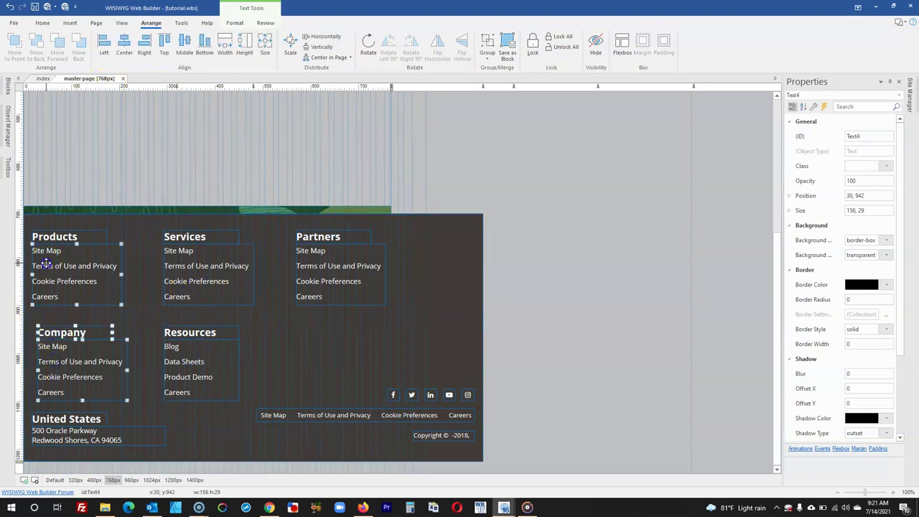
pyautogui.click(104, 44)
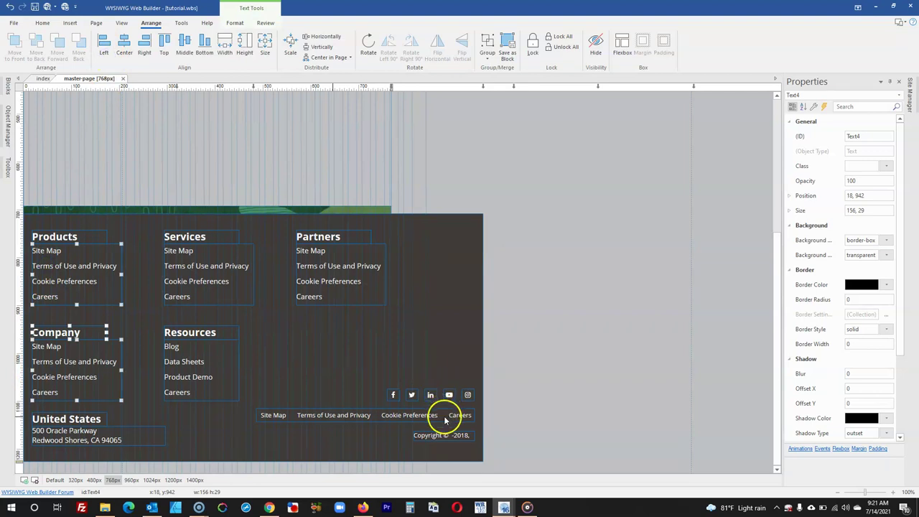
# Move the horizontal footer menu and the copyright text left so their right edges align with the Partners list.
pyautogui.click(456, 417)
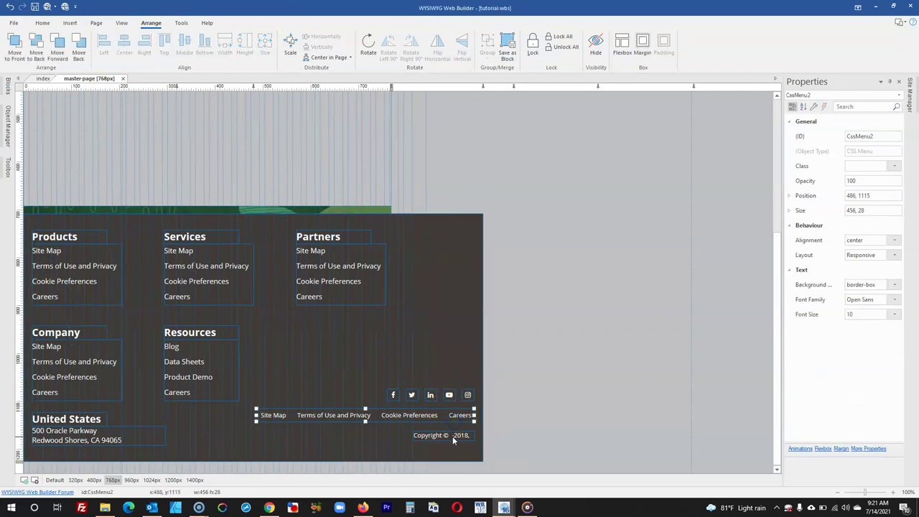
pyautogui.keyDown('shift'); pyautogui.click(427, 440); pyautogui.keyUp('shift')
pyautogui.moveTo(428, 440); pyautogui.dragTo(366, 436)
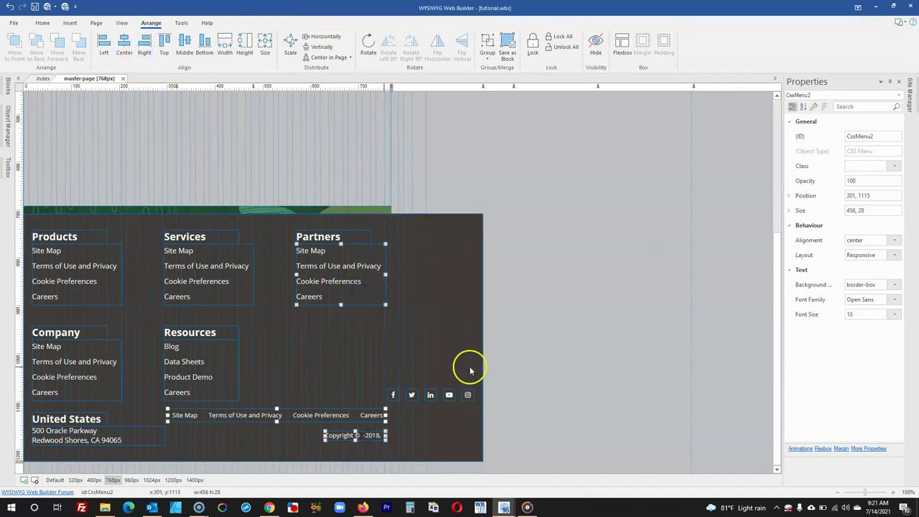
# Move the five social media icons left together so their right end lines up with the horizontal footer menu.
pyautogui.click(468, 395)
pyautogui.keyDown('shift'); pyautogui.click(450, 395); pyautogui.keyUp('shift')
pyautogui.keyDown('shift'); pyautogui.click(431, 395); pyautogui.keyUp('shift')
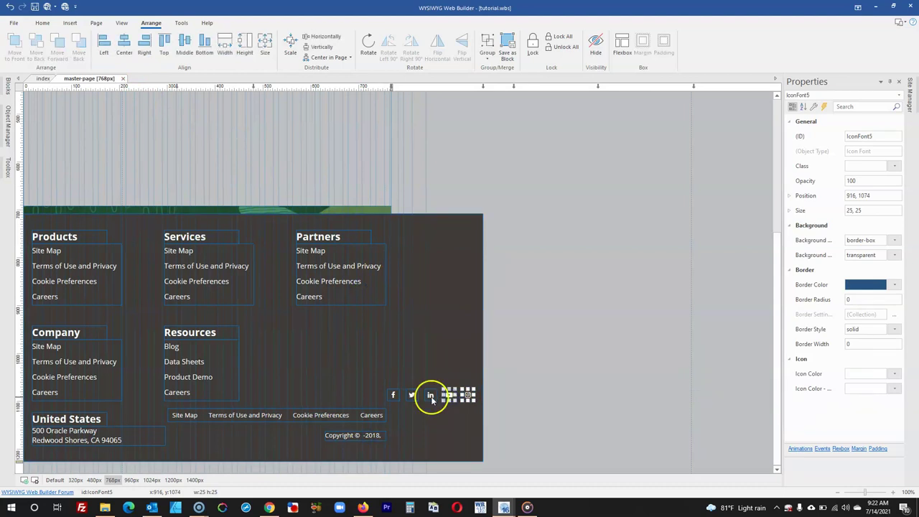
pyautogui.keyDown('shift'); pyautogui.click(411, 396); pyautogui.keyUp('shift')
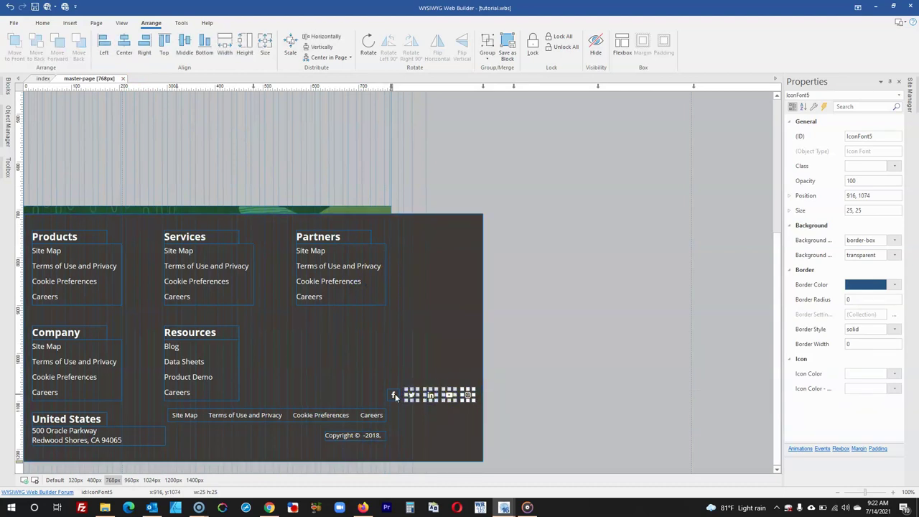
pyautogui.moveTo(423, 397); pyautogui.dragTo(346, 396)
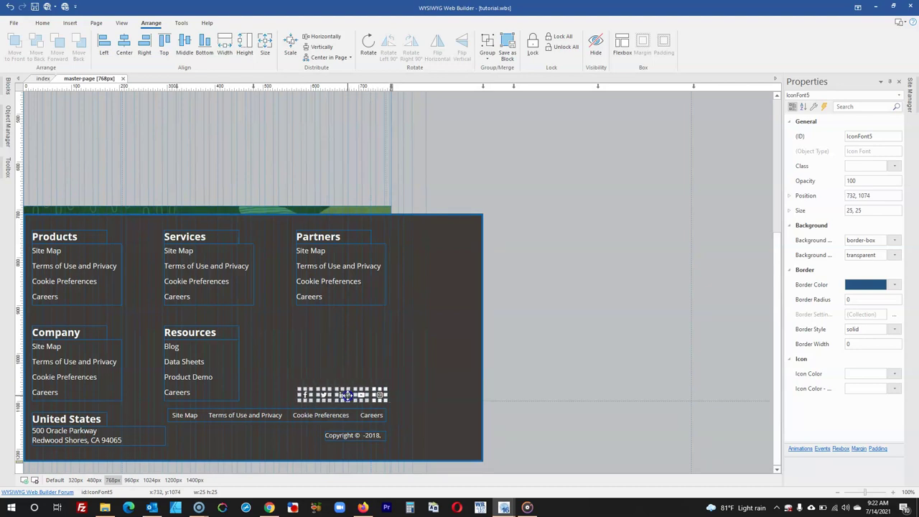
# Set the dark footer layer's width to 768.
pyautogui.click(435, 325)
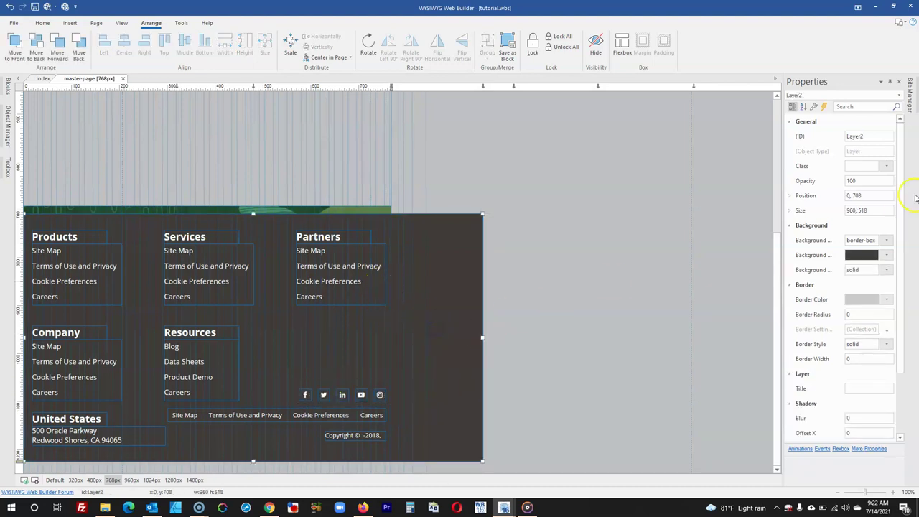
pyautogui.click(810, 213)
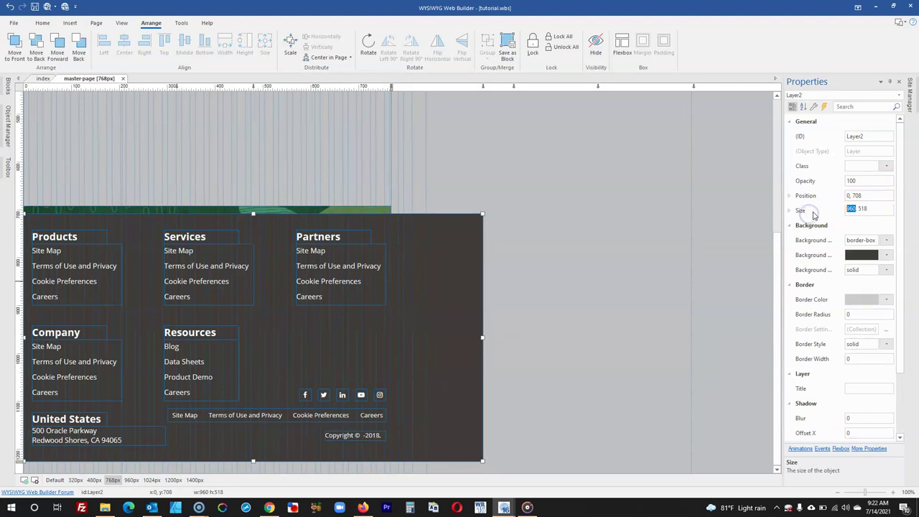
pyautogui.write('768')
pyautogui.press('Return')
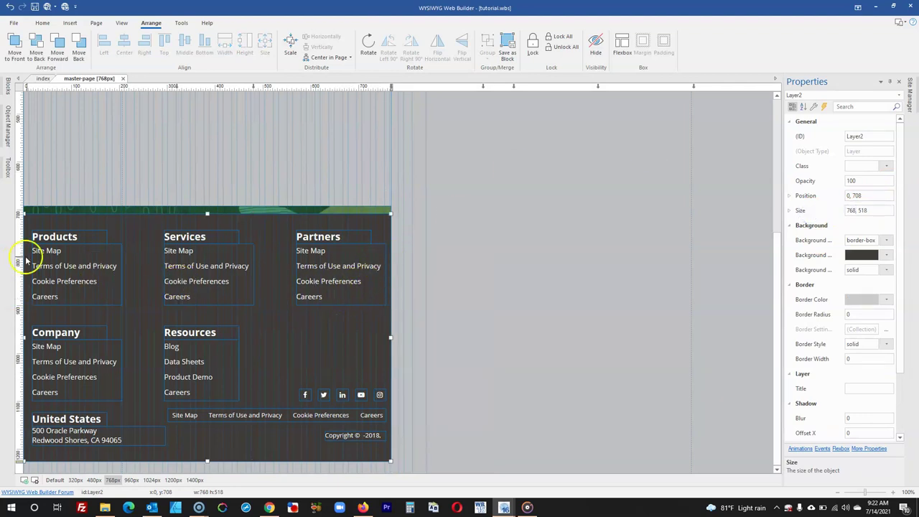
# Shift the Partners heading and list slightly left and nudge the Products and Services columns to keep the row evenly spaced.
pyautogui.click(347, 236)
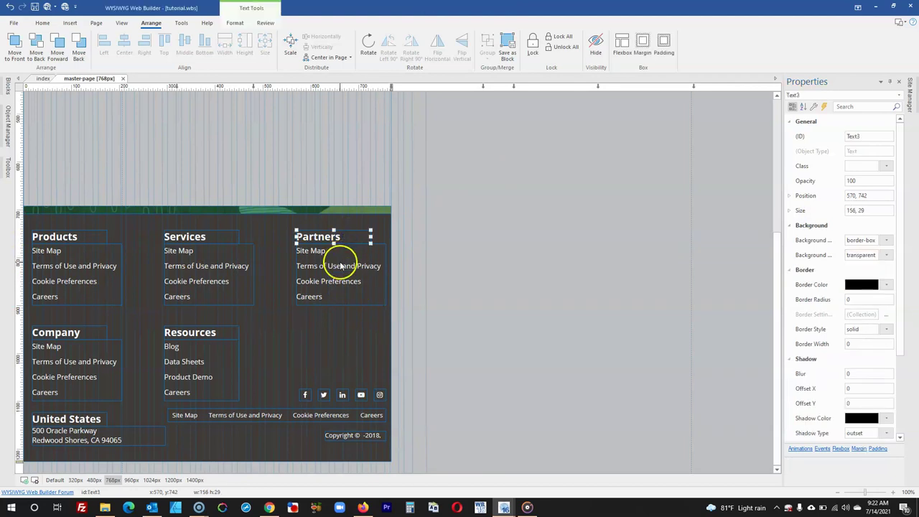
pyautogui.moveTo(339, 263); pyautogui.dragTo(202, 241)
pyautogui.keyDown('shift'); pyautogui.click(85, 285); pyautogui.keyUp('shift')
pyautogui.keyDown('shift'); pyautogui.click(77, 239); pyautogui.keyUp('shift')
pyautogui.moveTo(165, 274); pyautogui.dragTo(190, 279)
# Left-align the Resources heading and links with the Services list, and the Company heading and links with the Products list.
pyautogui.click(194, 346)
pyautogui.keyDown('shift'); pyautogui.click(191, 295); pyautogui.keyUp('shift')
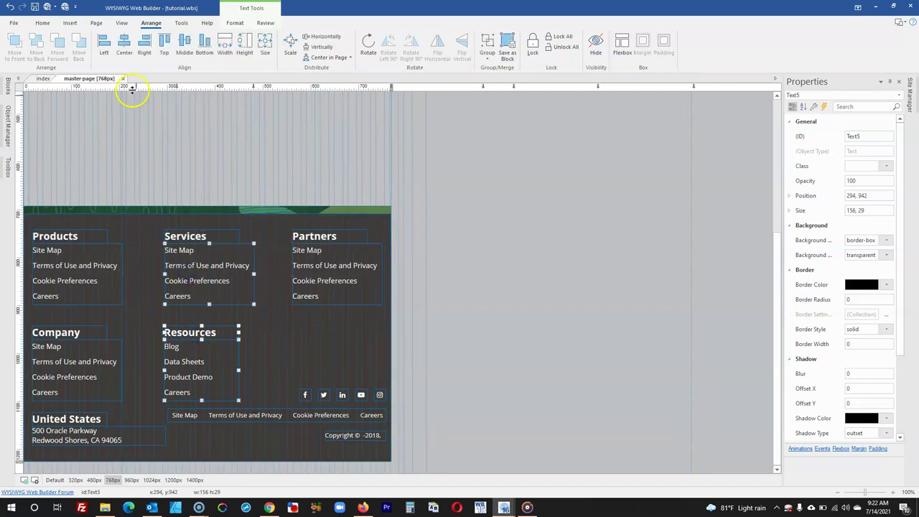
pyautogui.click(104, 43)
pyautogui.click(91, 335)
pyautogui.keyDown('shift'); pyautogui.click(82, 354); pyautogui.keyUp('shift')
pyautogui.keyDown('shift'); pyautogui.click(74, 273); pyautogui.keyUp('shift')
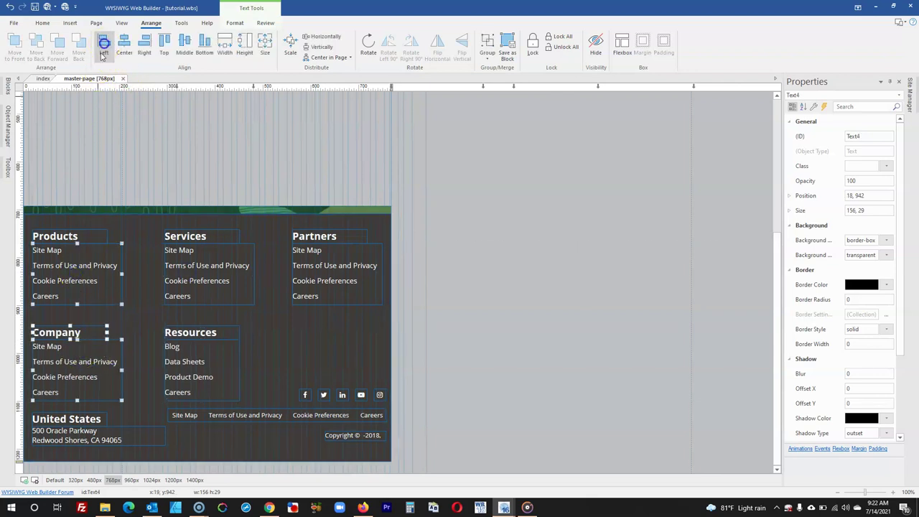
# Left-align the United States heading and its address text with the Company list.
pyautogui.keyDown('shift'); pyautogui.click(65, 436); pyautogui.keyUp('shift')
pyautogui.click(67, 418)
pyautogui.keyDown('shift'); pyautogui.click(71, 435); pyautogui.keyUp('shift')
pyautogui.keyDown('shift'); pyautogui.click(74, 377); pyautogui.keyUp('shift')
pyautogui.click(102, 46)
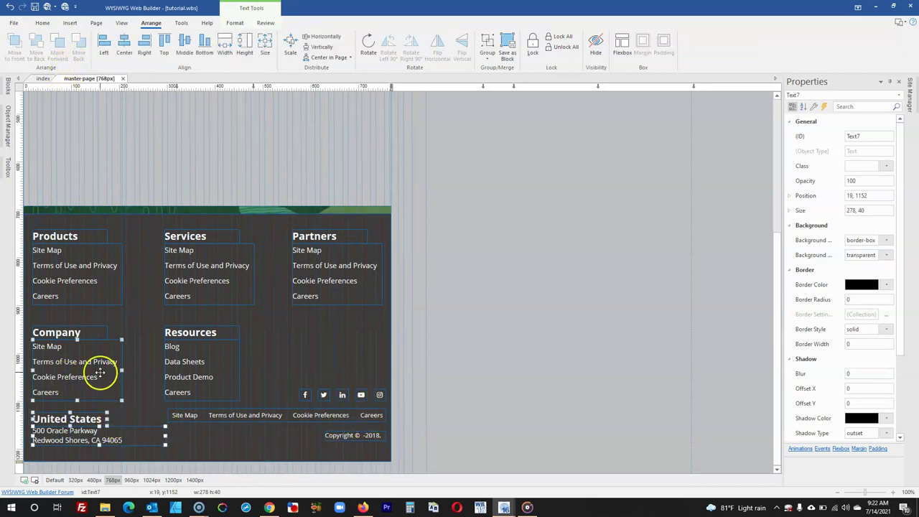
pyautogui.click(217, 408)
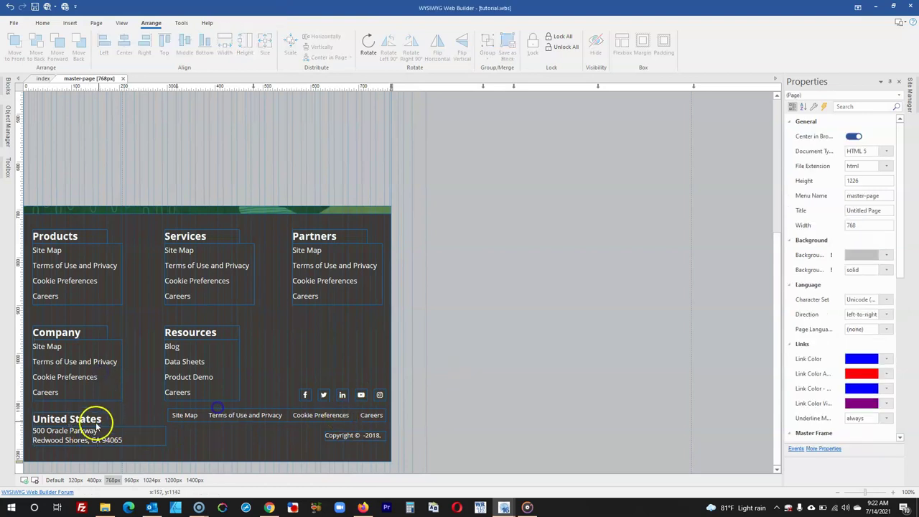
# Nudge the United States heading and address down by 4 px and narrow the address text box to about 225 px.
pyautogui.click(67, 424)
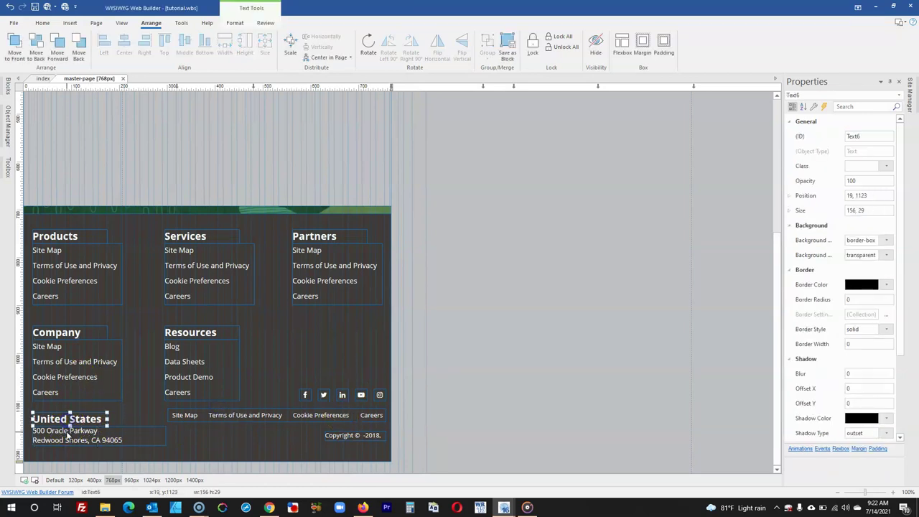
pyautogui.keyDown('ctrl'); pyautogui.click(68, 430); pyautogui.keyUp('ctrl')
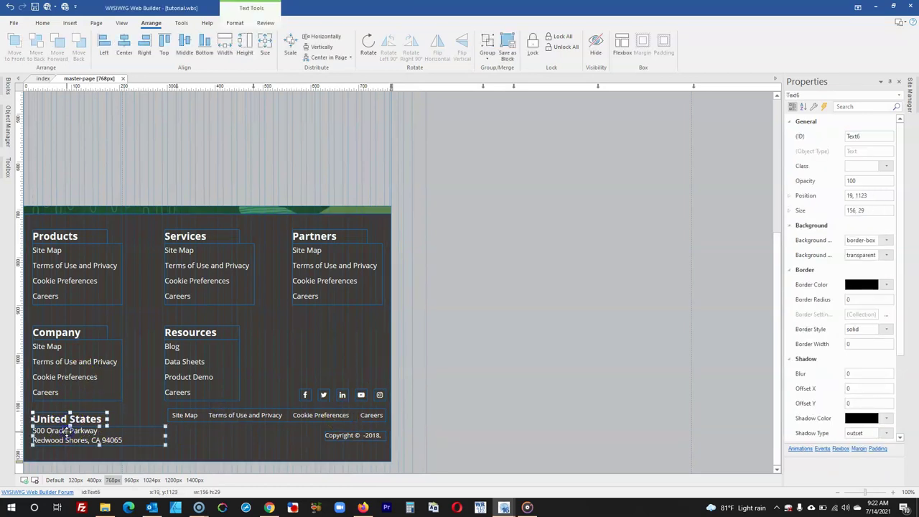
pyautogui.click(251, 421)
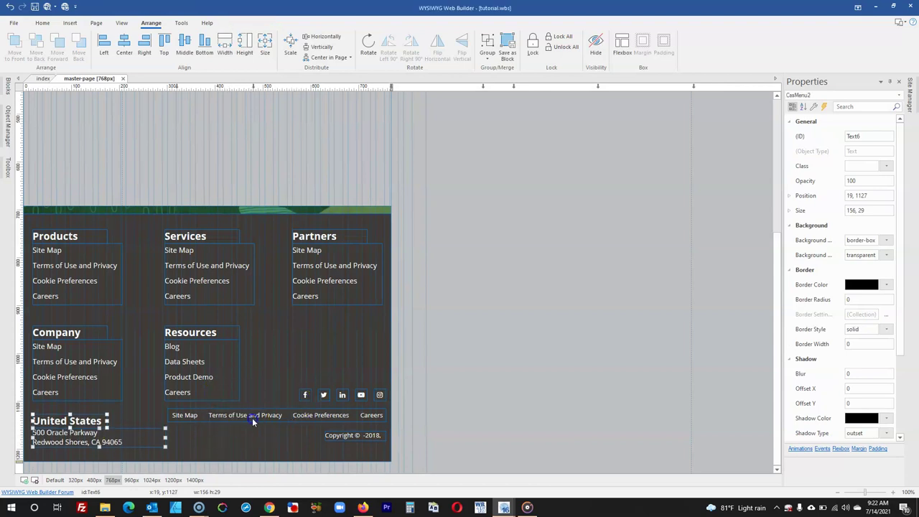
pyautogui.click(162, 433)
pyautogui.moveTo(165, 436); pyautogui.dragTo(149, 435)
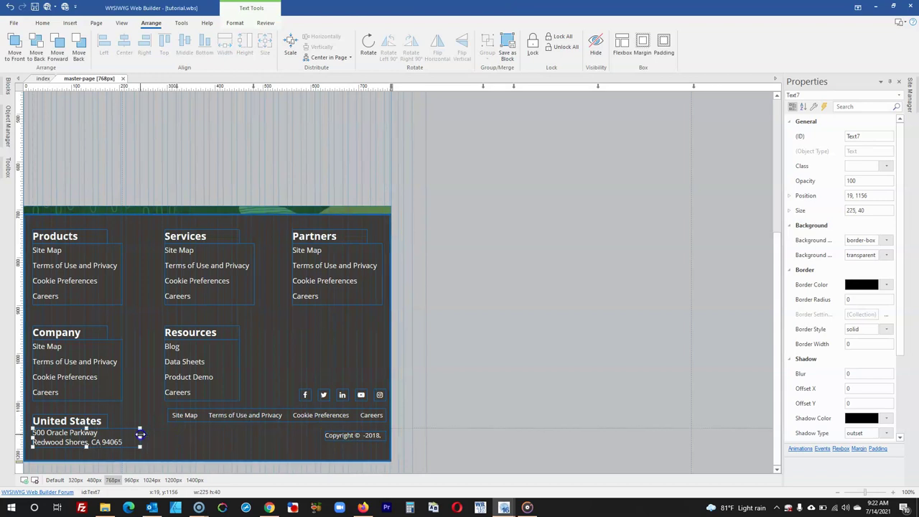
# Move the horizontal footer menu and copyright text down about 12 px, then nudge the copyright text slightly back up.
pyautogui.click(341, 435)
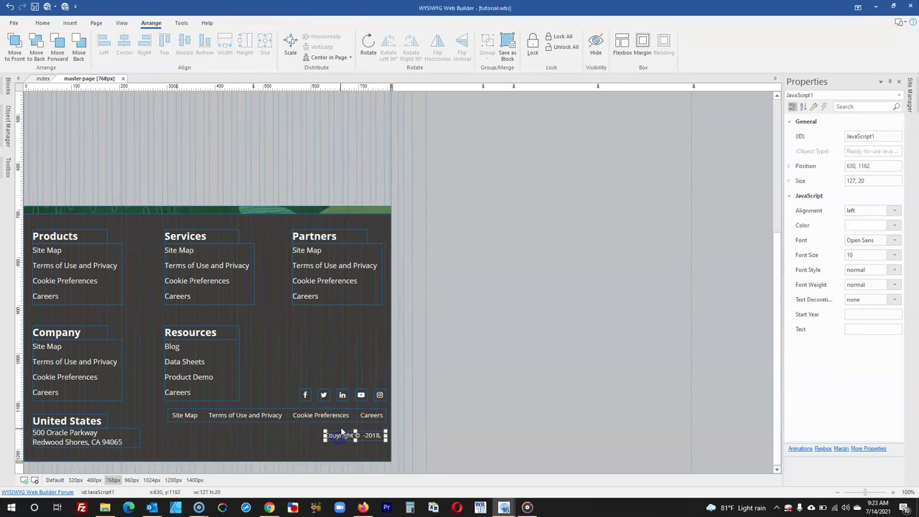
pyautogui.keyDown('shift'); pyautogui.click(347, 414); pyautogui.keyUp('shift')
pyautogui.moveTo(347, 415); pyautogui.dragTo(347, 419)
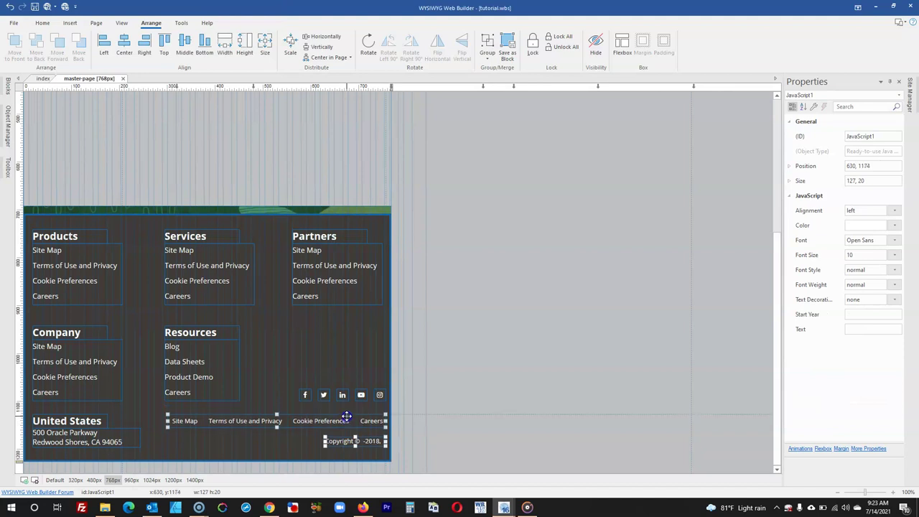
pyautogui.click(432, 397)
pyautogui.click(370, 441)
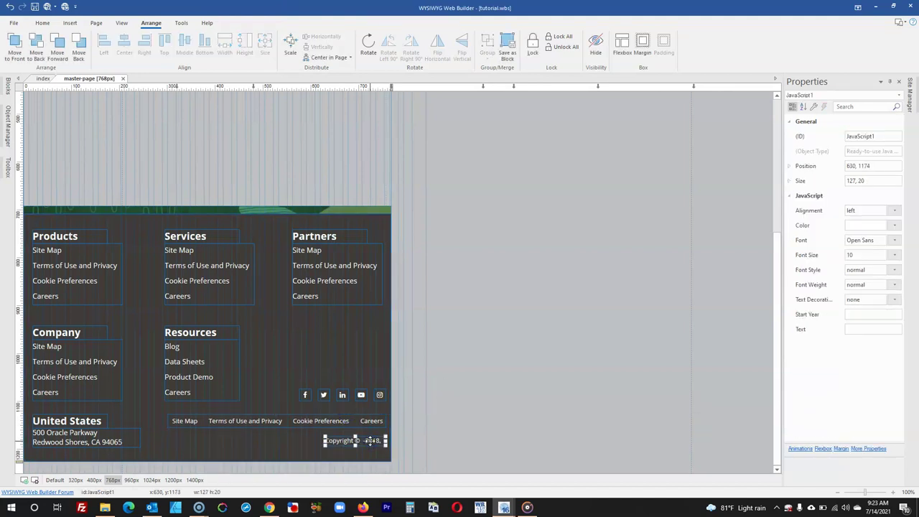
# Right-align the horizontal footer menu and the copyright text with the Partners list.
pyautogui.click(378, 394)
pyautogui.click(371, 423)
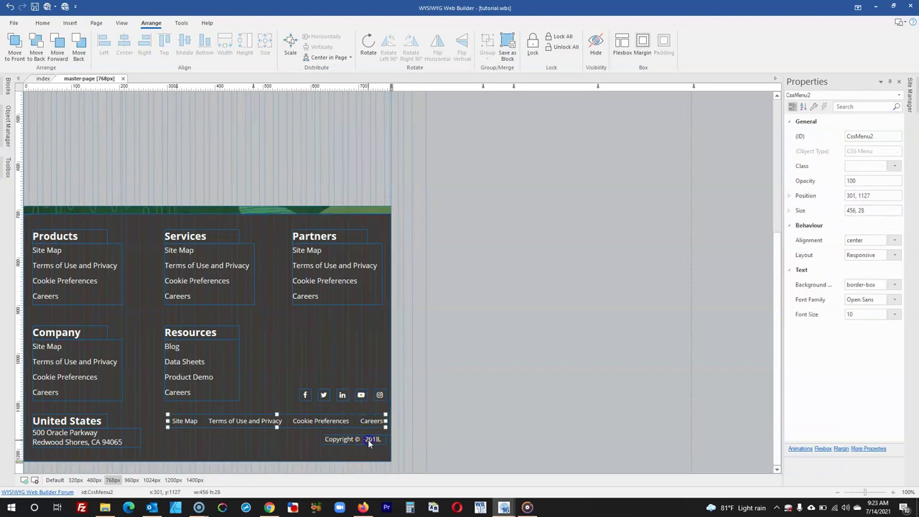
pyautogui.keyDown('shift'); pyautogui.click(369, 441); pyautogui.keyUp('shift')
pyautogui.click(144, 45)
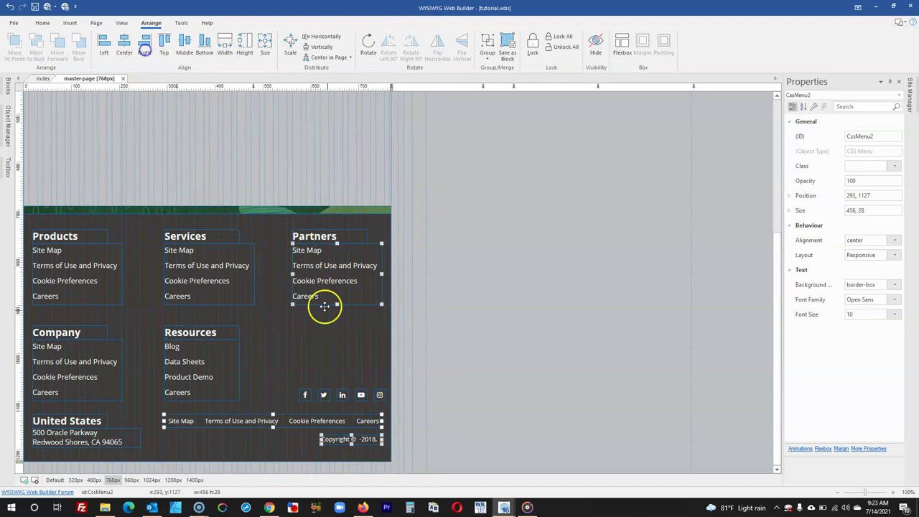
# Shift all five social media icons slightly left to line up with the right edge of the Partners list.
pyautogui.keyDown('shift'); pyautogui.click(380, 395); pyautogui.keyUp('shift')
pyautogui.click(380, 394)
pyautogui.keyDown('shift'); pyautogui.click(361, 395); pyautogui.keyUp('shift')
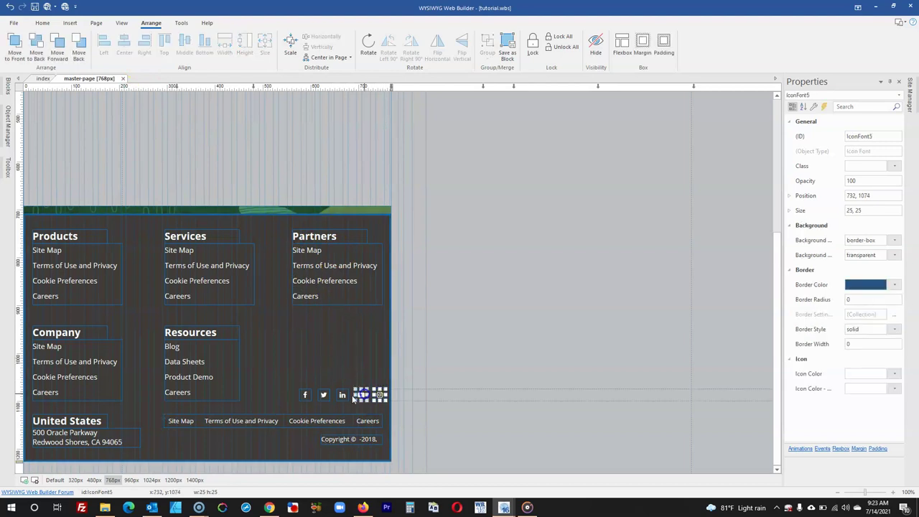
pyautogui.keyDown('shift'); pyautogui.click(342, 395); pyautogui.keyUp('shift')
pyautogui.keyDown('shift'); pyautogui.click(325, 395); pyautogui.keyUp('shift')
pyautogui.keyDown('shift'); pyautogui.click(309, 395); pyautogui.keyUp('shift')
pyautogui.moveTo(322, 394); pyautogui.dragTo(320, 393)
pyautogui.click(501, 324)
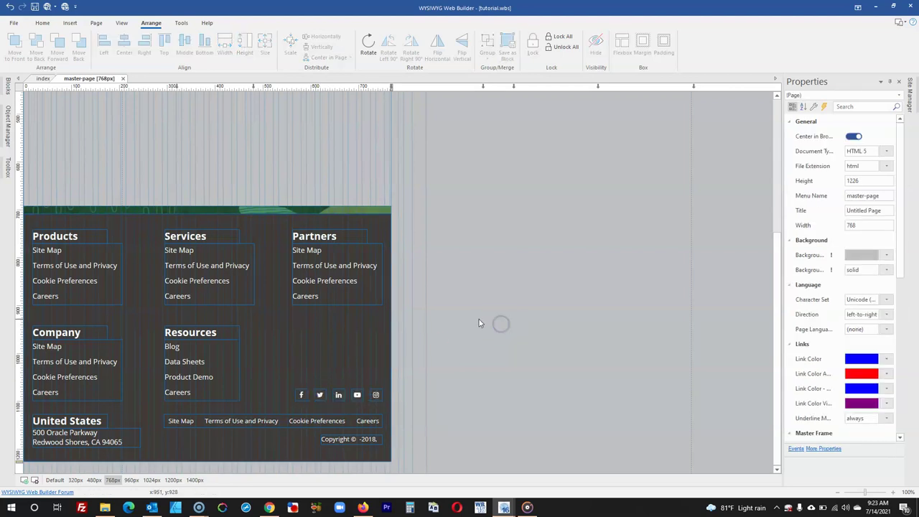
# Make the navigation layer visible and move its dark menu panel left to end flush with the header's hamburger icon.
pyautogui.scroll(5, 480, 323)
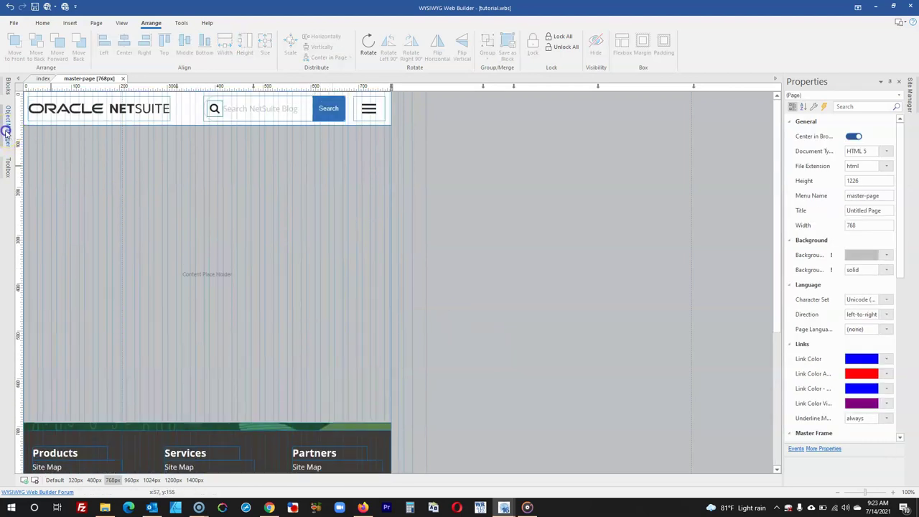
pyautogui.click(6, 133)
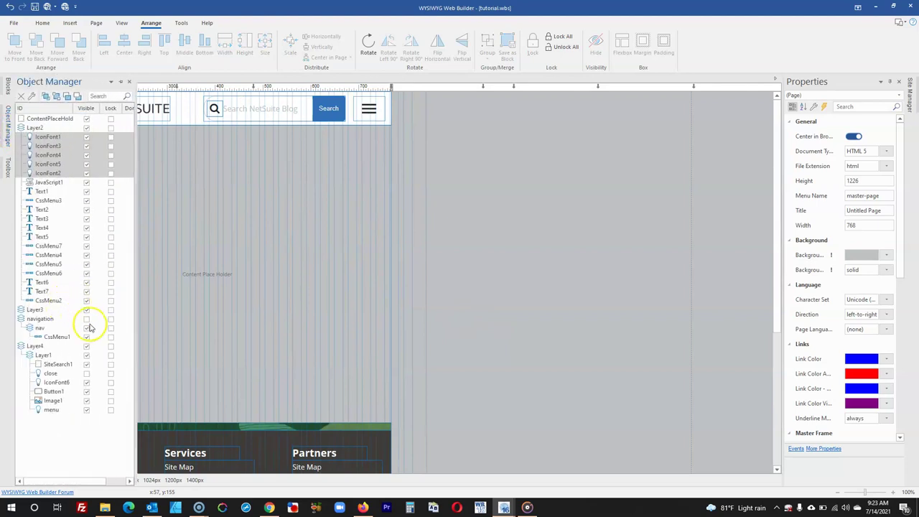
pyautogui.click(86, 320)
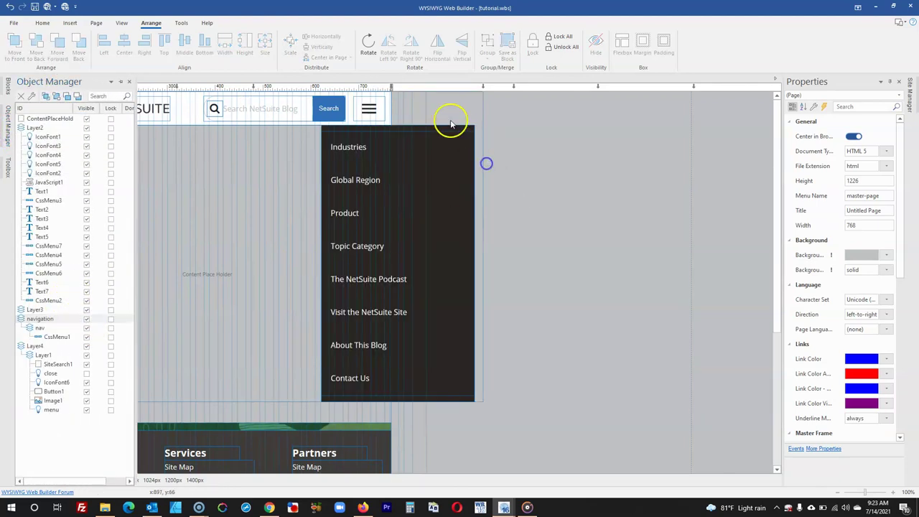
pyautogui.moveTo(437, 131); pyautogui.dragTo(355, 136)
# Set the navigation layer's width to 768.
pyautogui.click(429, 151)
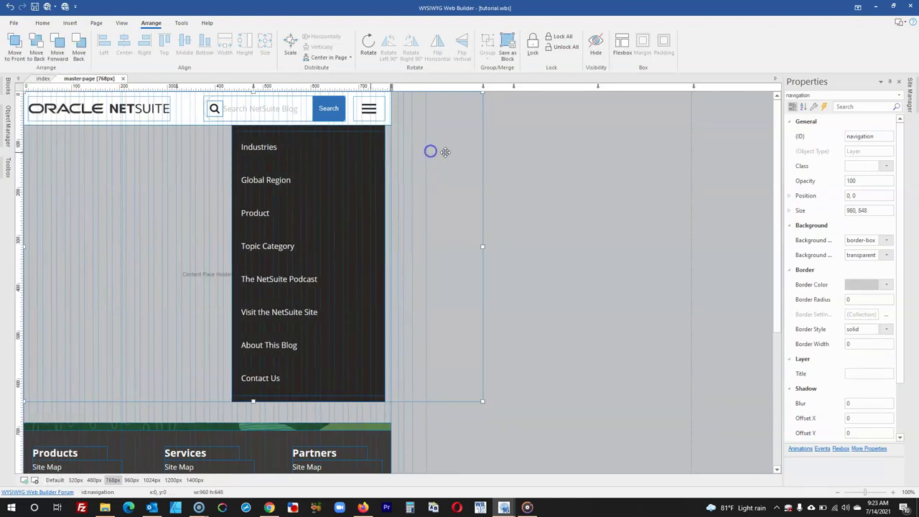
pyautogui.click(856, 209)
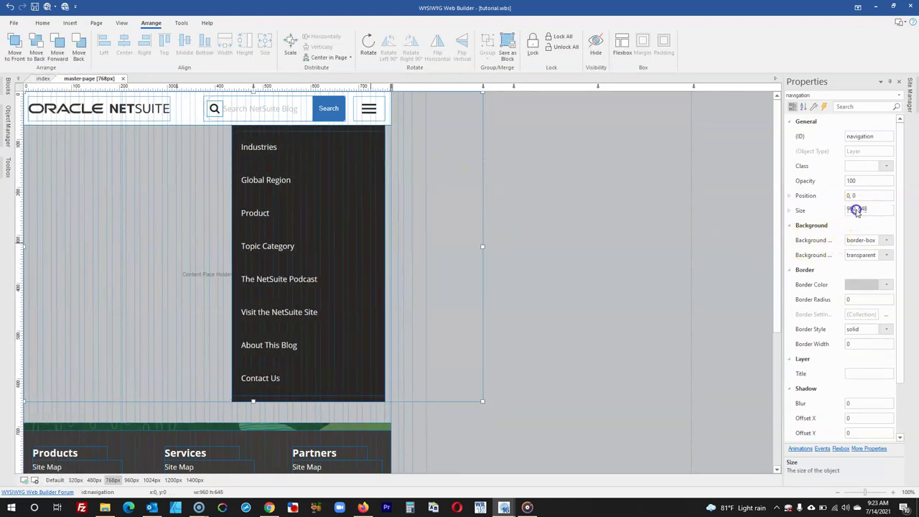
pyautogui.write('768')
pyautogui.press('Return')
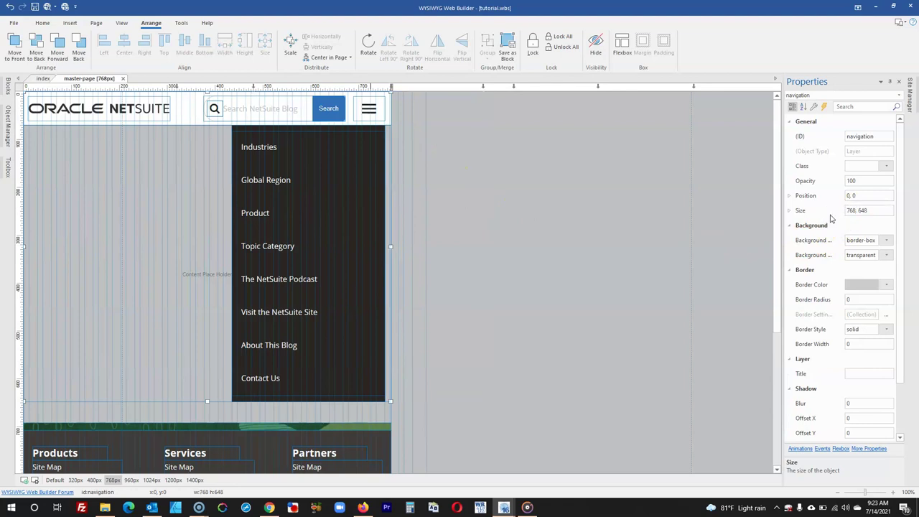
# Hide the navigation layer again and clear the selection.
pyautogui.click(9, 128)
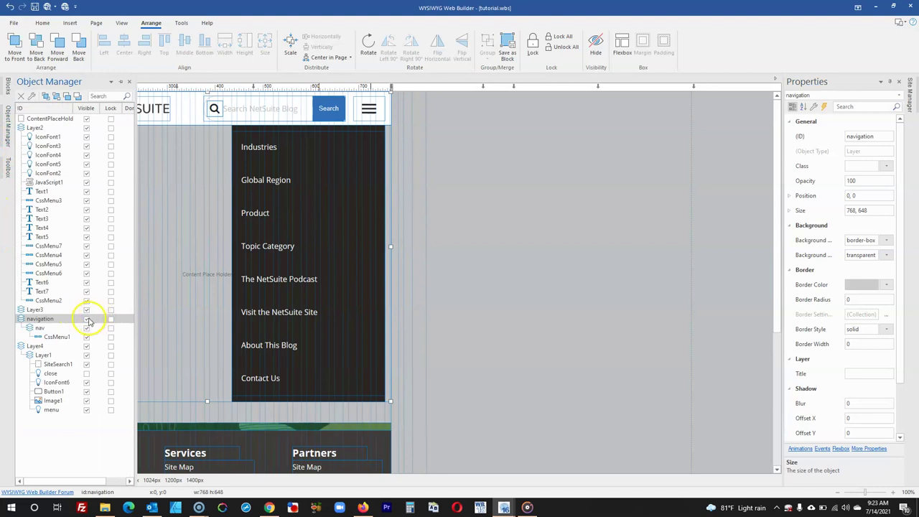
pyautogui.click(87, 319)
pyautogui.click(550, 224)
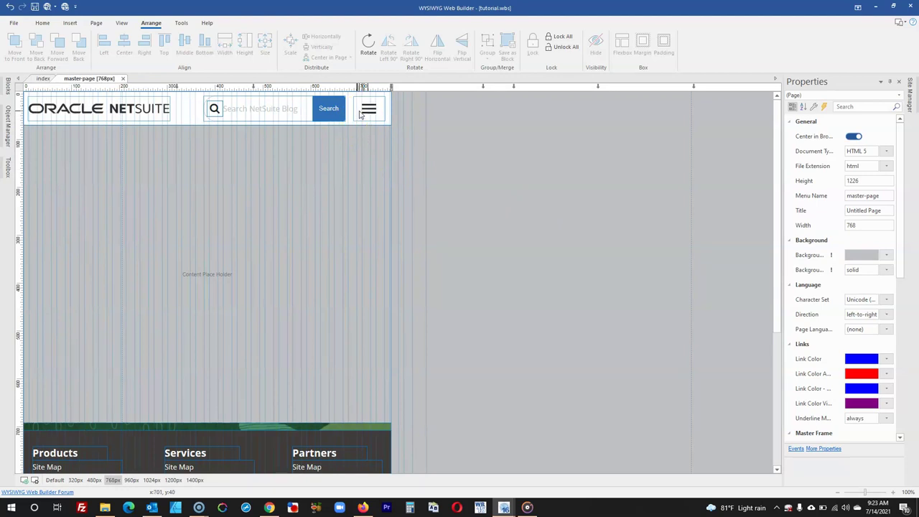
# Switch the master page to the 480 px breakpoint and move the white header bar down to free space above it.
pyautogui.click(254, 86)
pyautogui.scroll(-2, 237, 135)
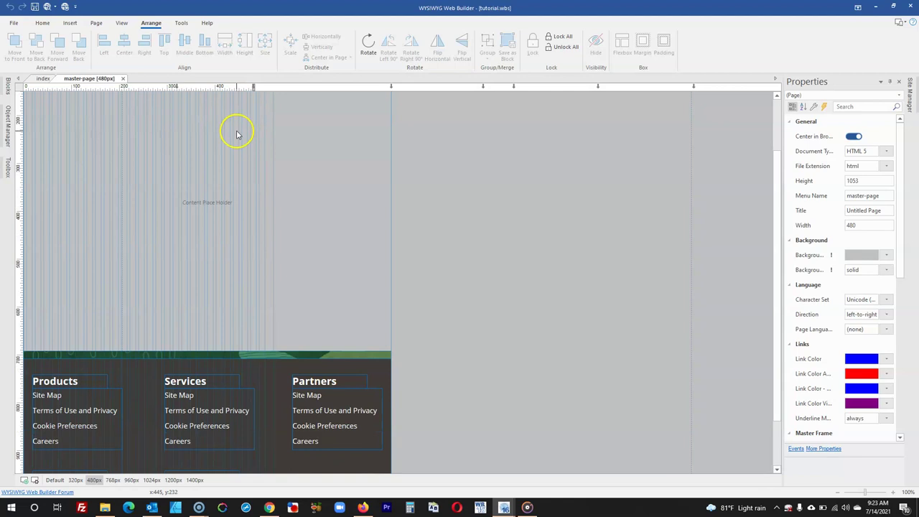
pyautogui.scroll(2, 237, 135)
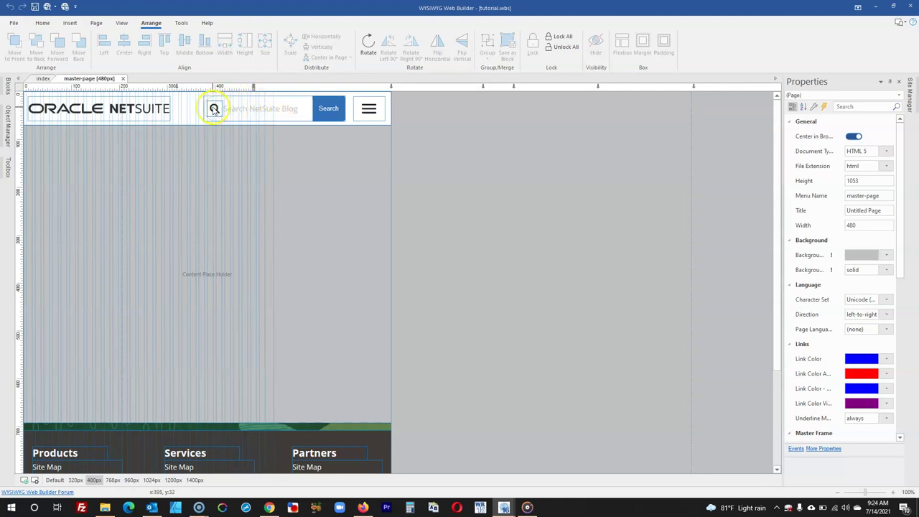
pyautogui.moveTo(194, 114); pyautogui.dragTo(175, 155)
# Move the magnifier icon, search field and Search button left together so they end within the 480 px page width.
pyautogui.click(215, 151)
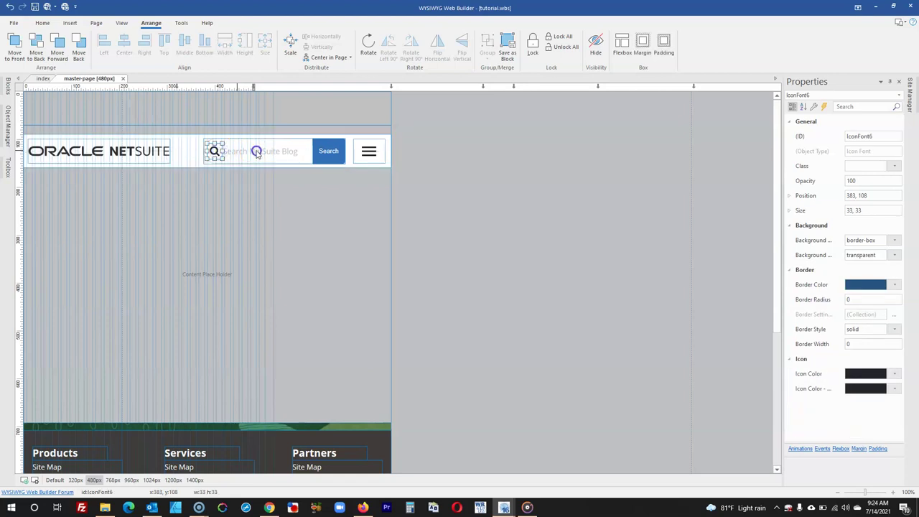
pyautogui.keyDown('shift'); pyautogui.click(323, 151); pyautogui.keyUp('shift')
pyautogui.moveTo(328, 153); pyautogui.dragTo(231, 160)
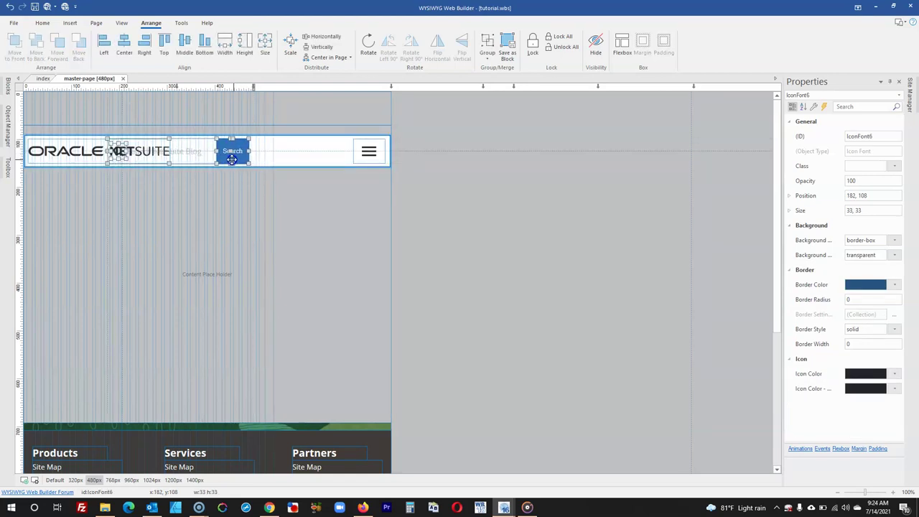
# Hide the site search field, the Search button and the magnifier icon in the header at the 480 px breakpoint.
pyautogui.click(164, 150)
pyautogui.click(169, 153)
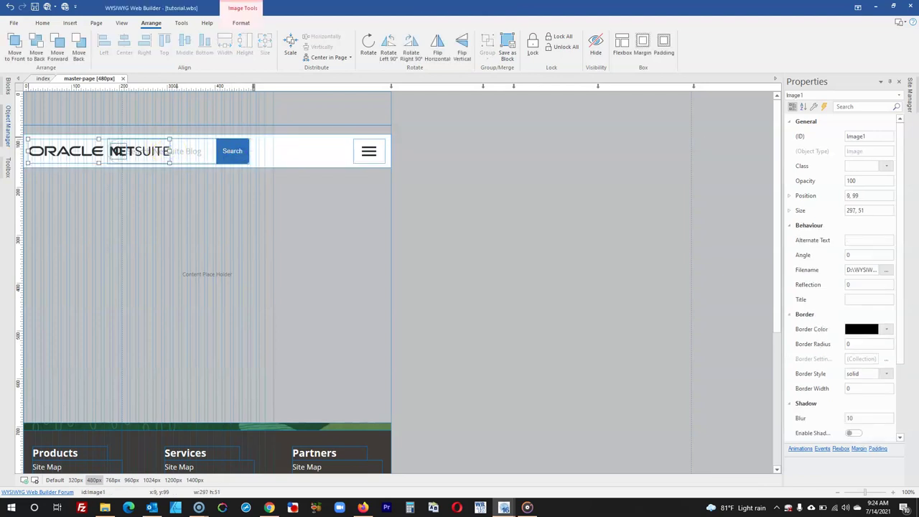
pyautogui.click(145, 146)
pyautogui.click(9, 124)
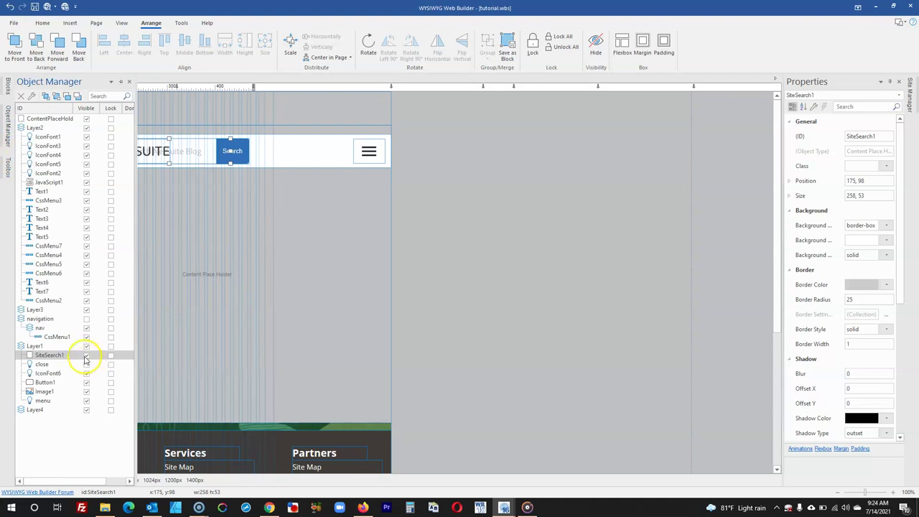
pyautogui.click(86, 356)
pyautogui.click(243, 153)
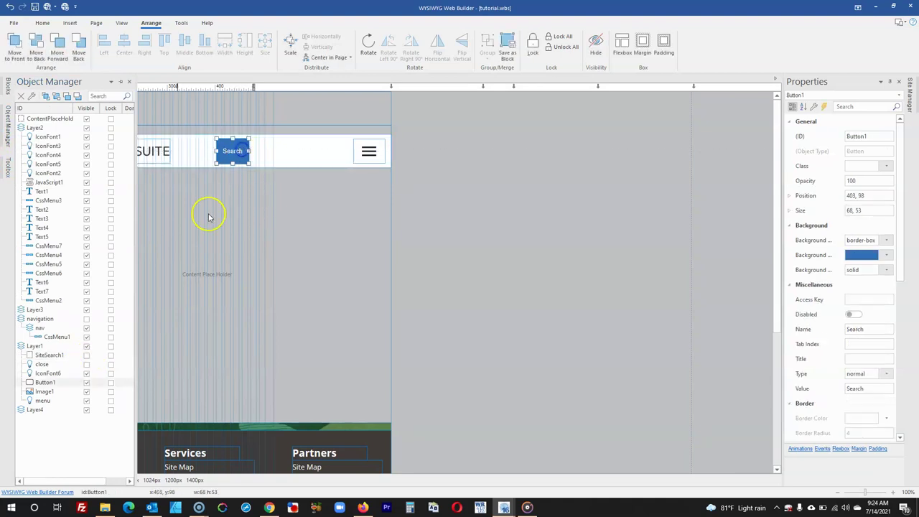
pyautogui.moveTo(8, 135)
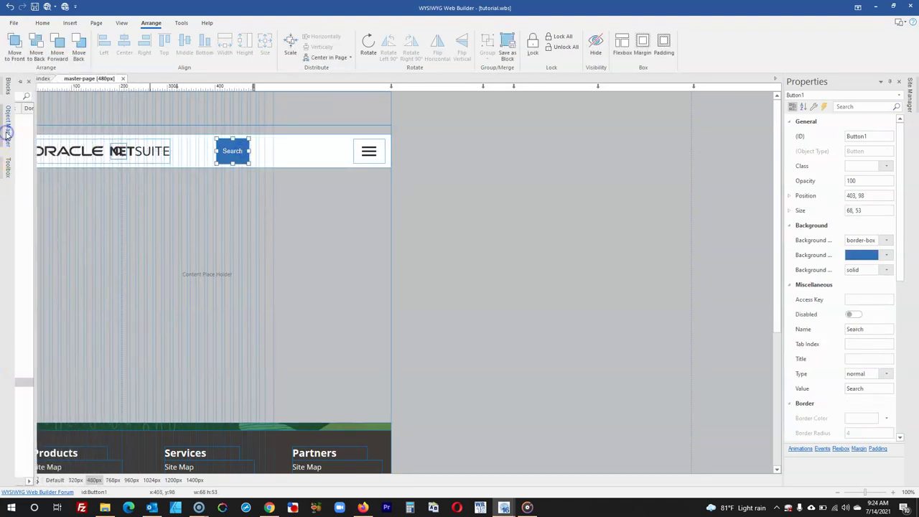
pyautogui.click(87, 383)
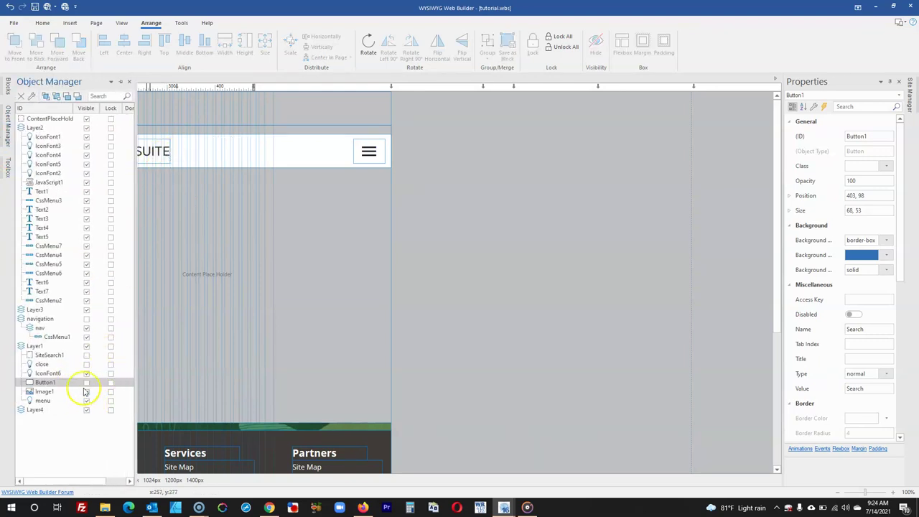
pyautogui.click(86, 374)
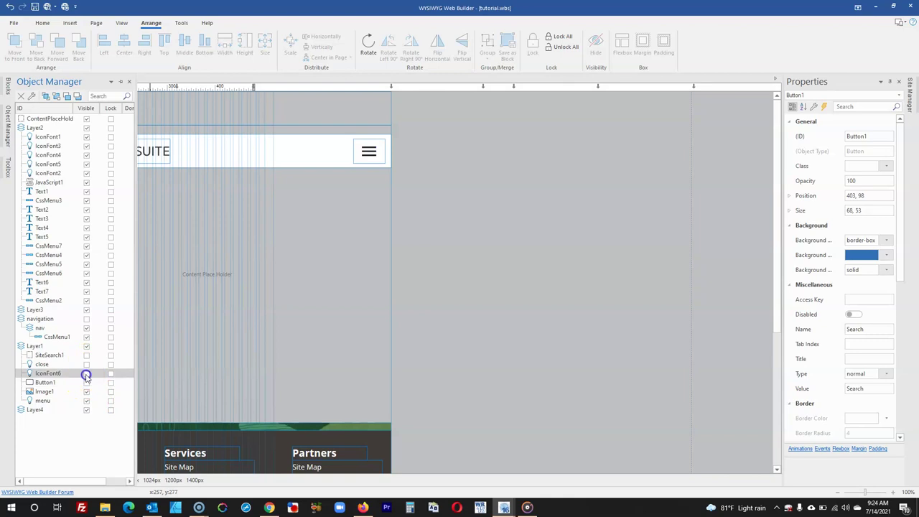
# Move the hamburger menu icon to 406, 99, then show the hidden close icon and place it exactly over the menu icon.
pyautogui.moveTo(369, 158); pyautogui.dragTo(234, 154)
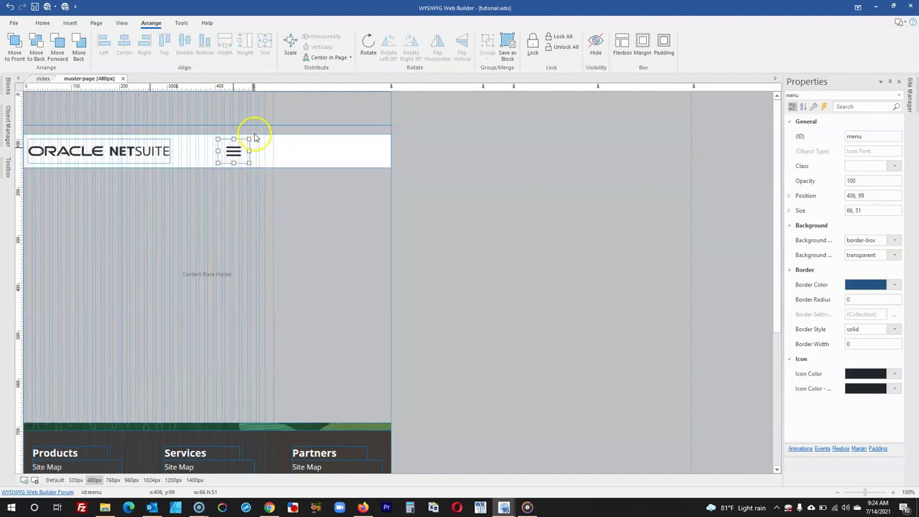
pyautogui.click(274, 158)
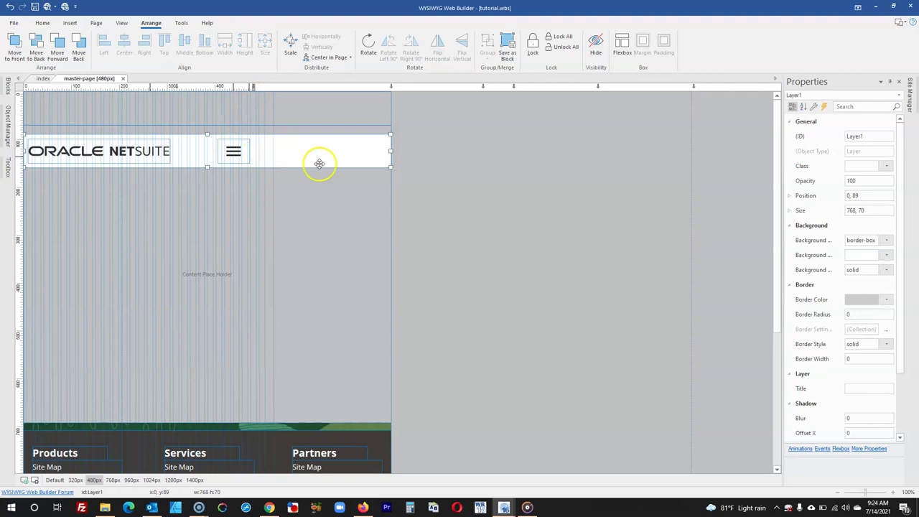
pyautogui.click(12, 139)
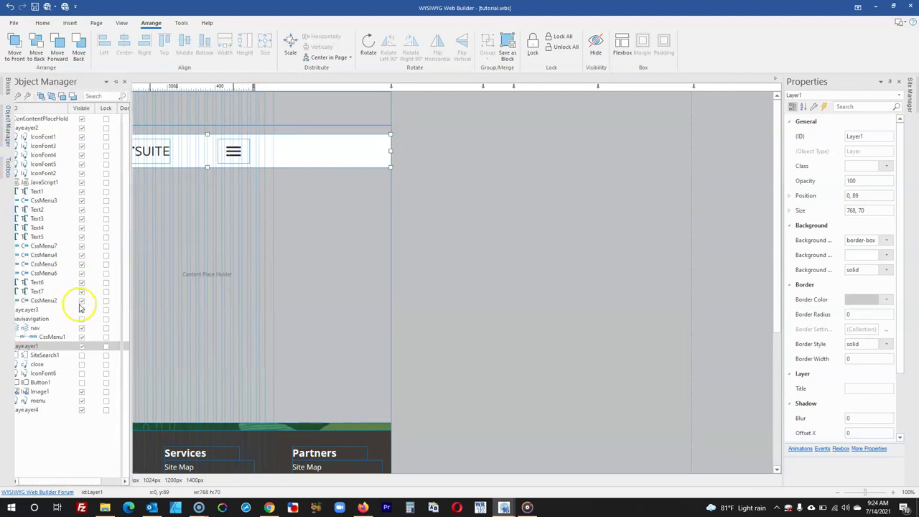
pyautogui.click(87, 364)
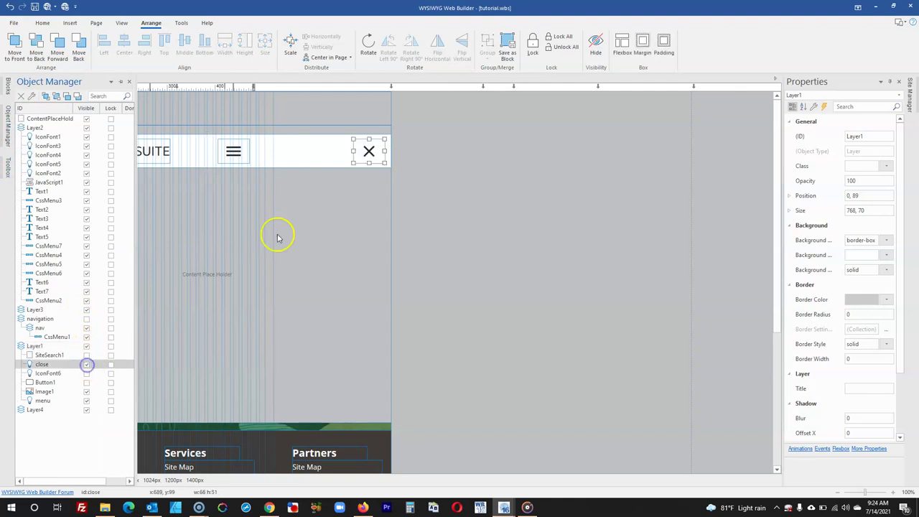
pyautogui.moveTo(369, 150); pyautogui.dragTo(246, 150)
# Shrink the white header layer to a width of 480, keeping its height of 70.
pyautogui.click(338, 151)
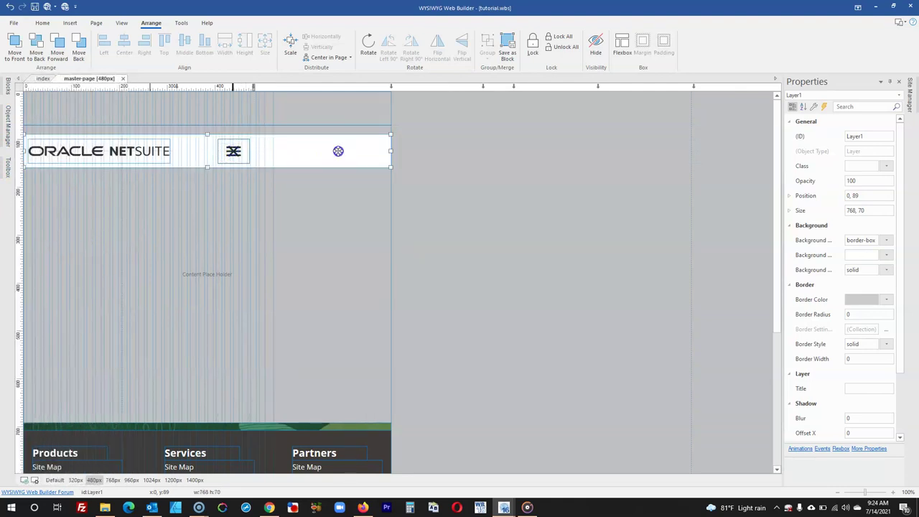
pyautogui.moveTo(390, 149); pyautogui.dragTo(254, 137)
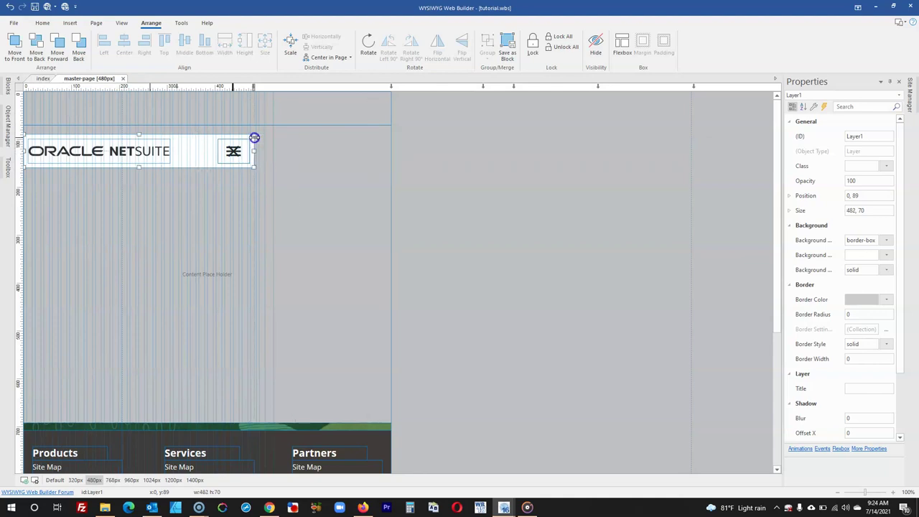
pyautogui.click(853, 209)
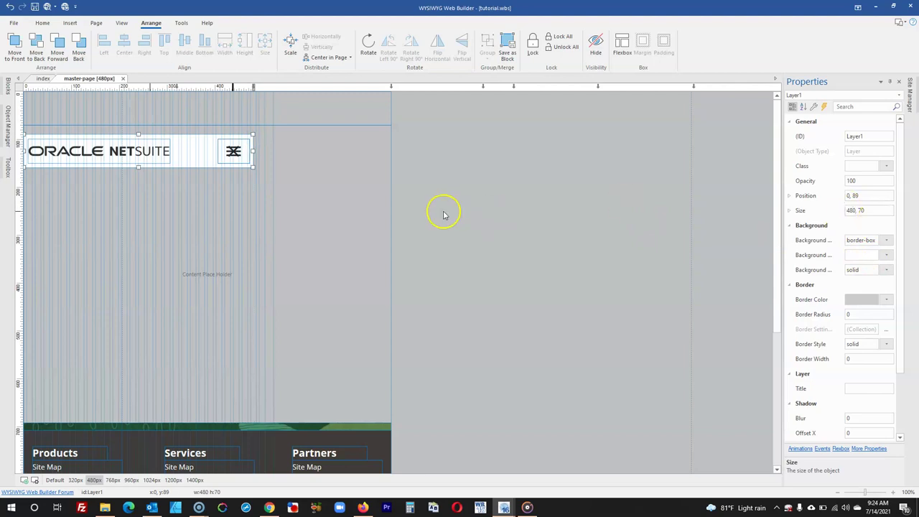
pyautogui.click(491, 209)
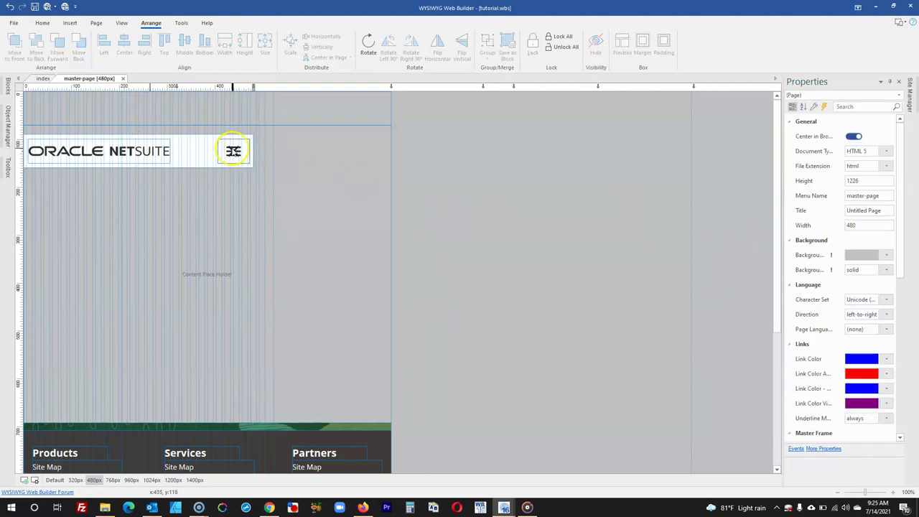
# Hide the close icon that overlaps the menu icon in the header.
pyautogui.click(233, 151)
pyautogui.moveTo(7, 131)
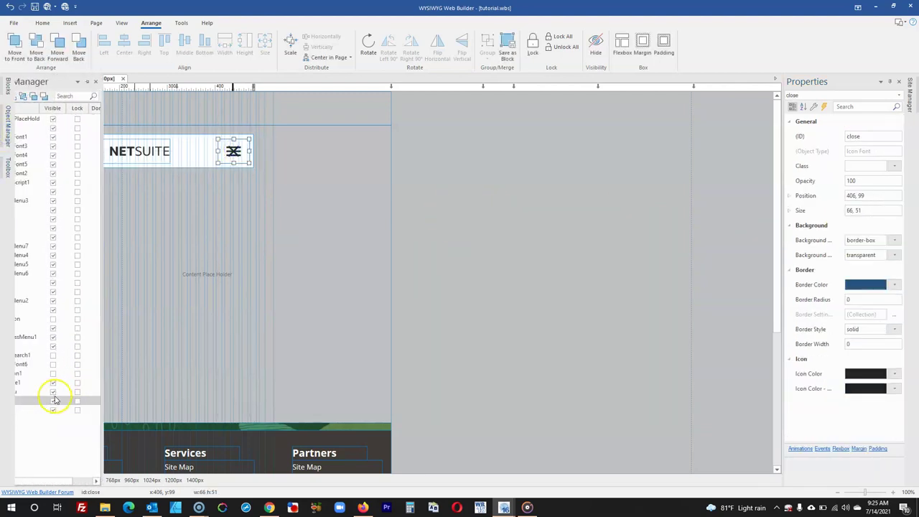
pyautogui.click(86, 402)
pyautogui.click(197, 147)
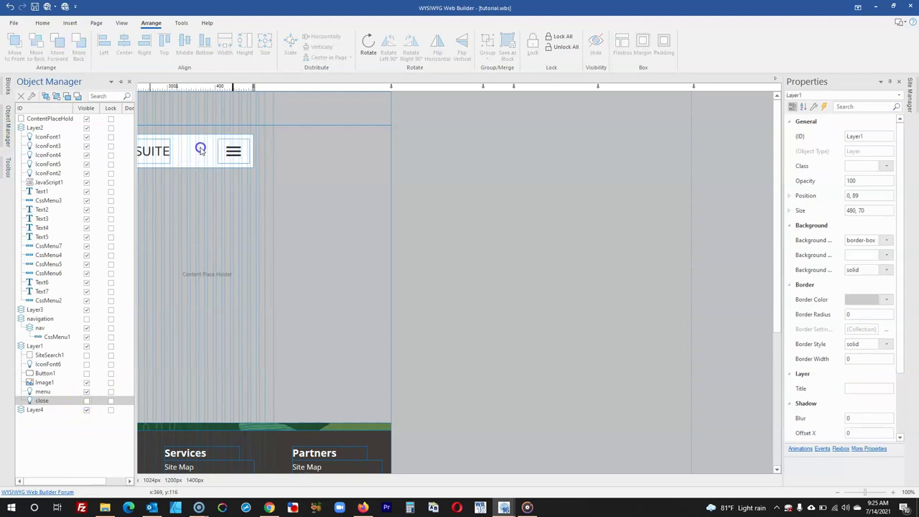
pyautogui.click(236, 150)
pyautogui.keyDown('shift'); pyautogui.click(148, 154); pyautogui.keyUp('shift')
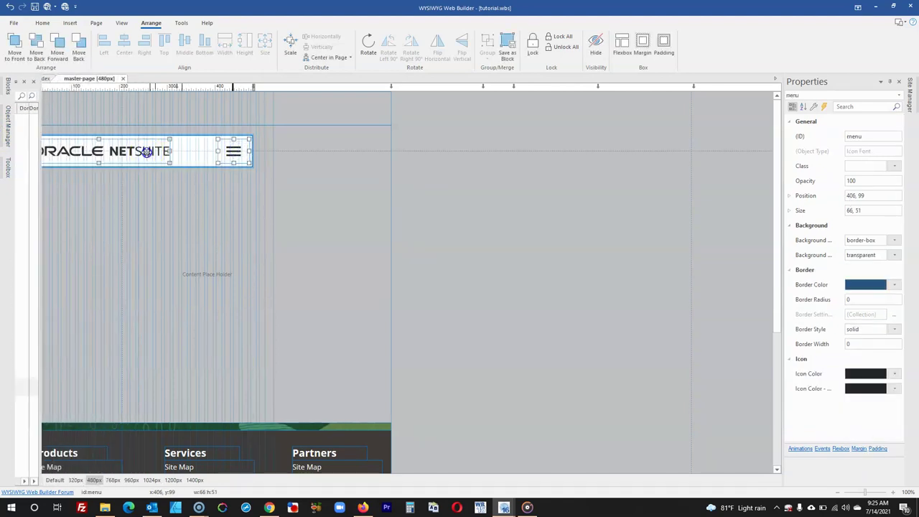
pyautogui.moveTo(228, 148); pyautogui.dragTo(232, 149)
pyautogui.click(410, 162)
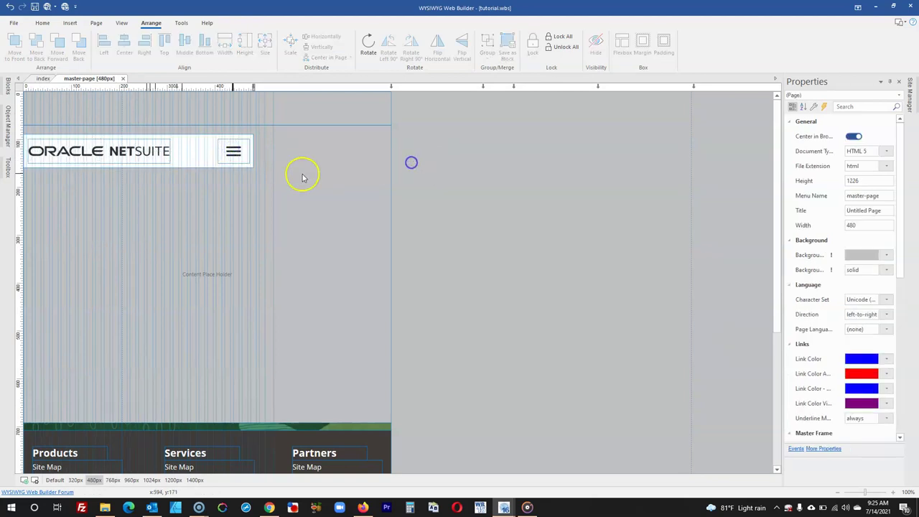
# Show the close icon briefly to check its alignment over the menu icon, then hide it again.
pyautogui.click(244, 158)
pyautogui.moveTo(7, 128)
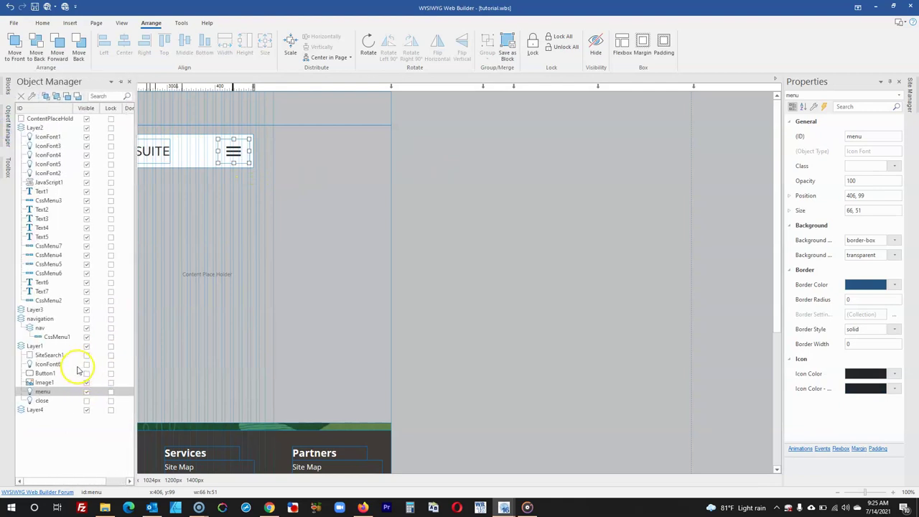
pyautogui.click(86, 401)
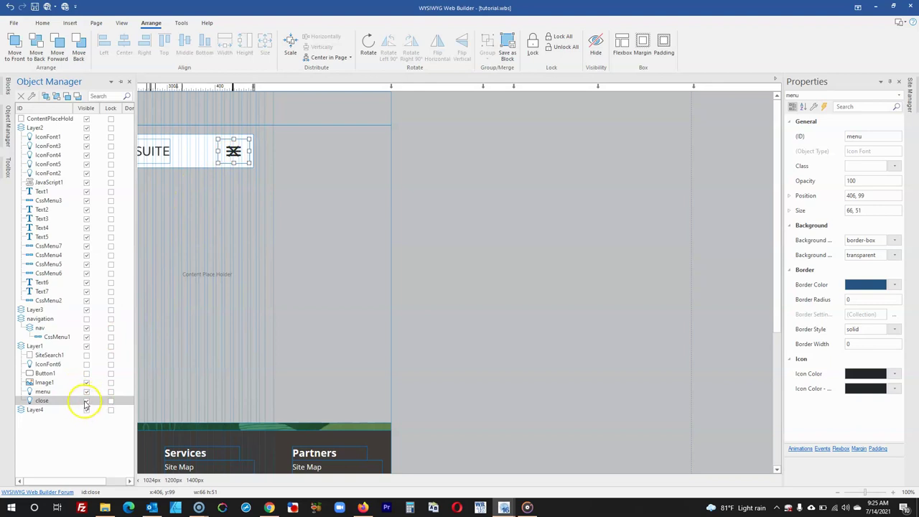
pyautogui.click(86, 401)
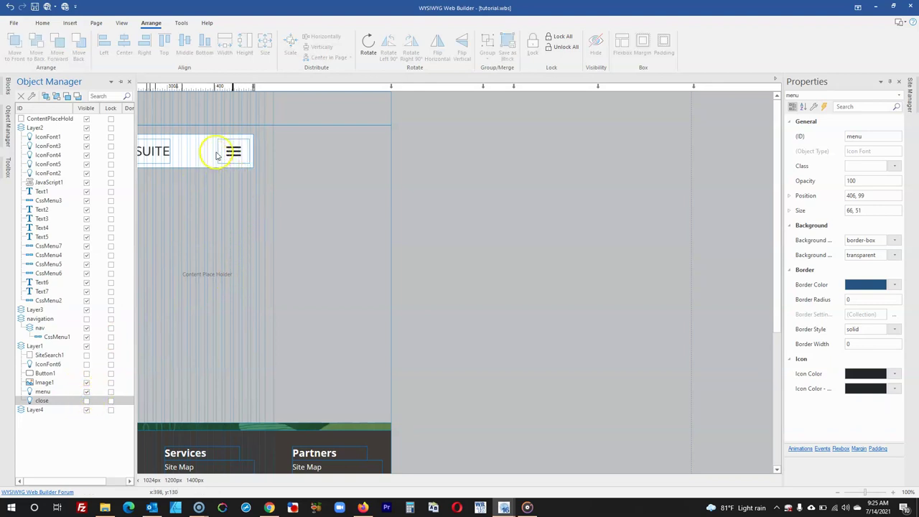
# Set the transparent layer at the page top to a width of 480 and move the white header bar back up over it.
pyautogui.click(266, 120)
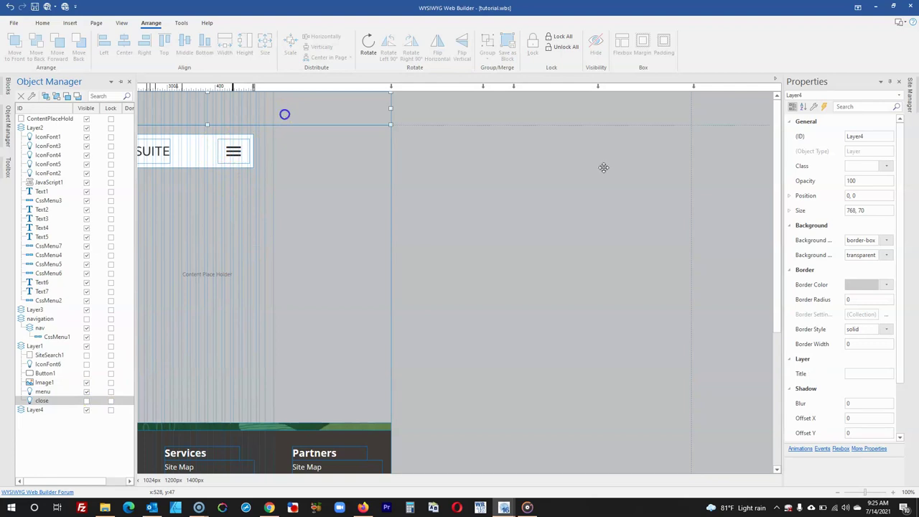
pyautogui.doubleClick(849, 210)
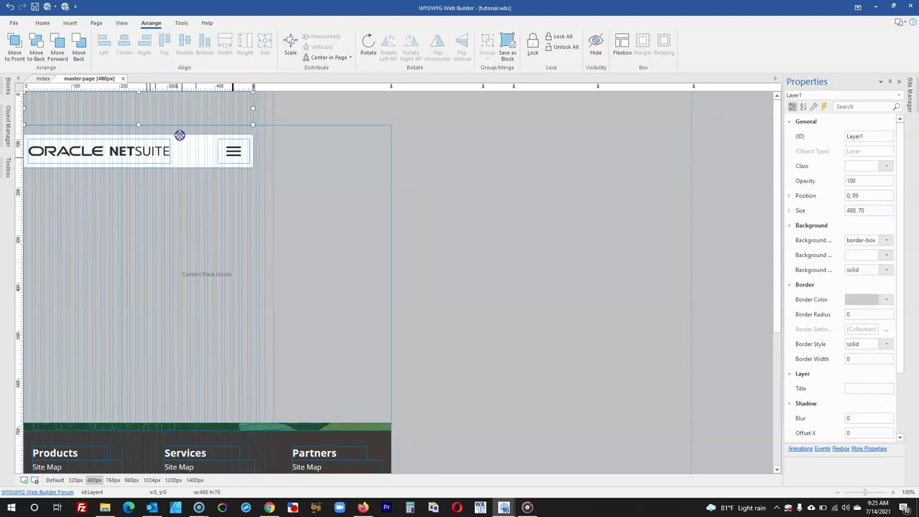
pyautogui.moveTo(203, 157); pyautogui.dragTo(205, 112)
# Set the content placeholder's width to 480.
pyautogui.click(318, 208)
pyautogui.click(857, 180)
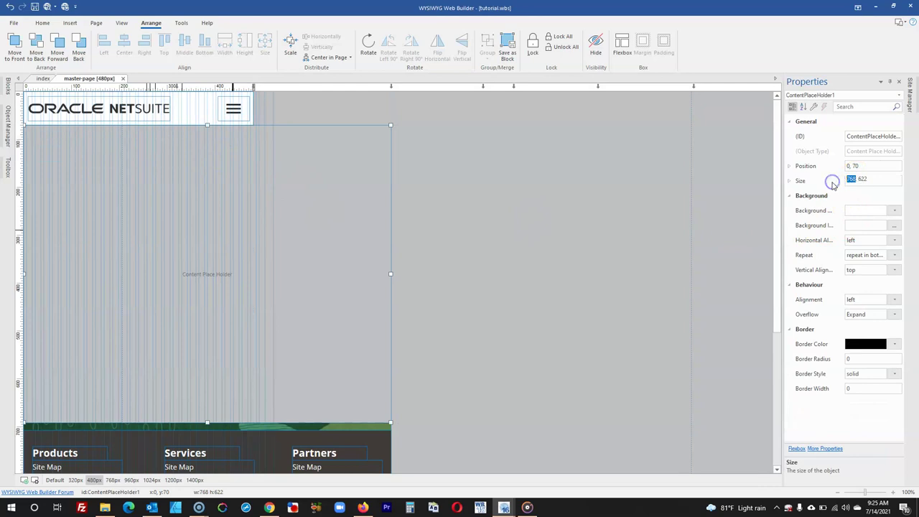
pyautogui.write('480')
pyautogui.press('Return')
pyautogui.click(438, 278)
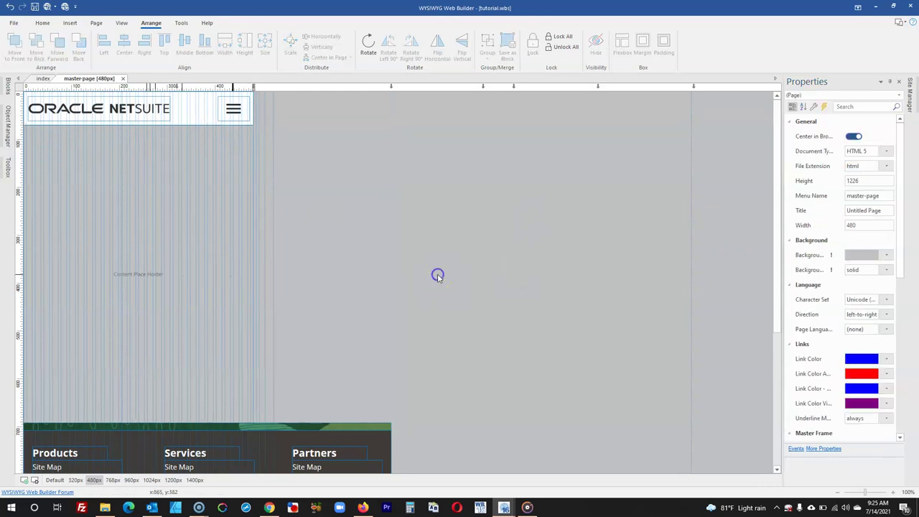
# Set the width of the thin green image strip above the footer to 480.
pyautogui.scroll(-2, 378, 357)
pyautogui.click(380, 357)
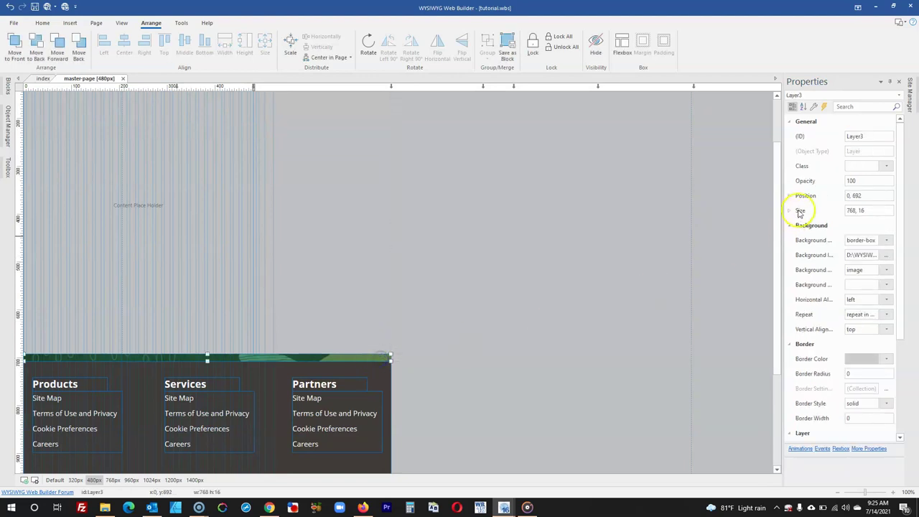
pyautogui.moveTo(856, 213); pyautogui.dragTo(833, 210)
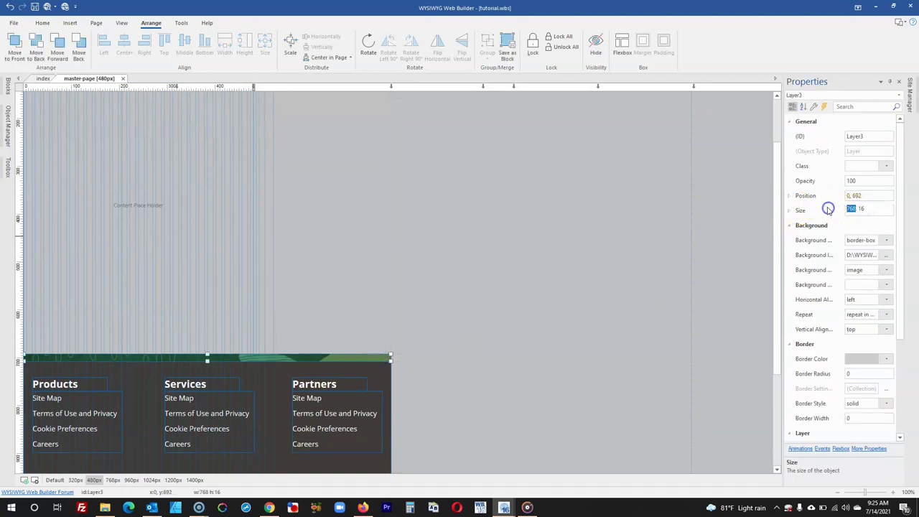
pyautogui.press('Return')
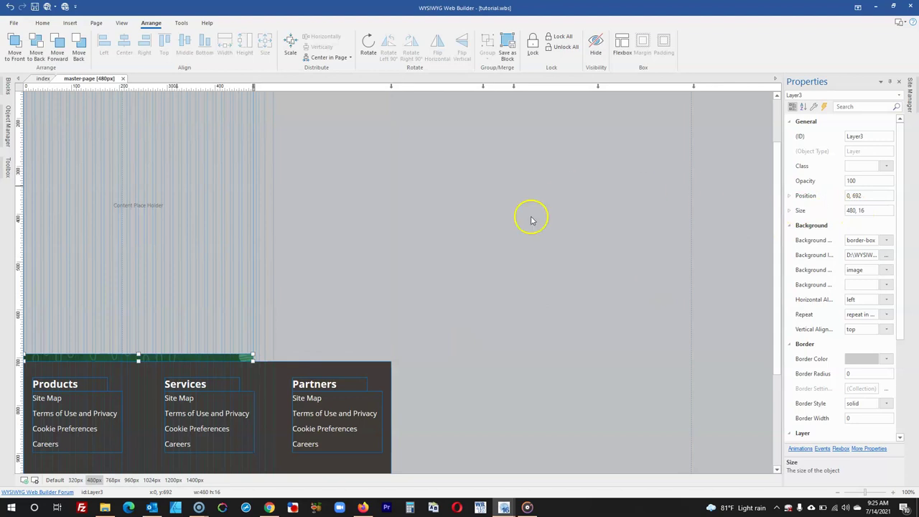
# Resize the dark footer layer to 480 by 770 to make room for stacked columns.
pyautogui.scroll(-4, 532, 221)
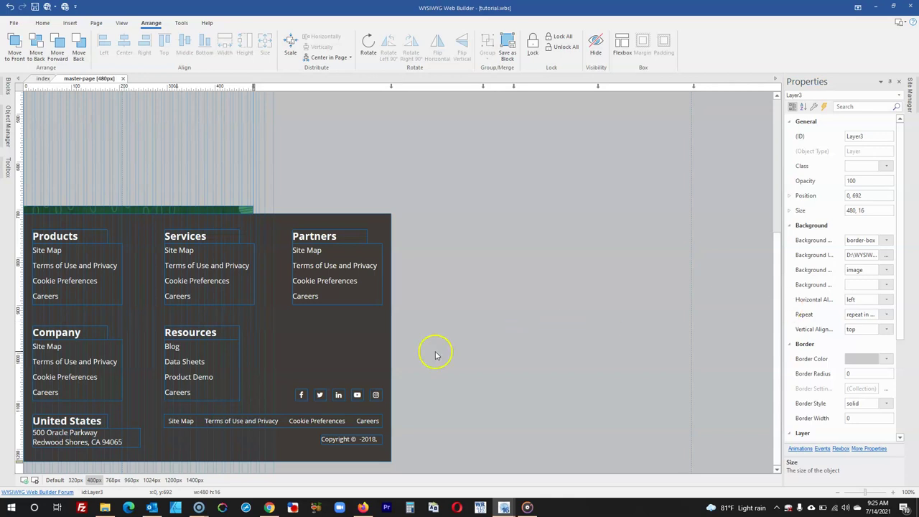
pyautogui.click(290, 338)
pyautogui.click(790, 213)
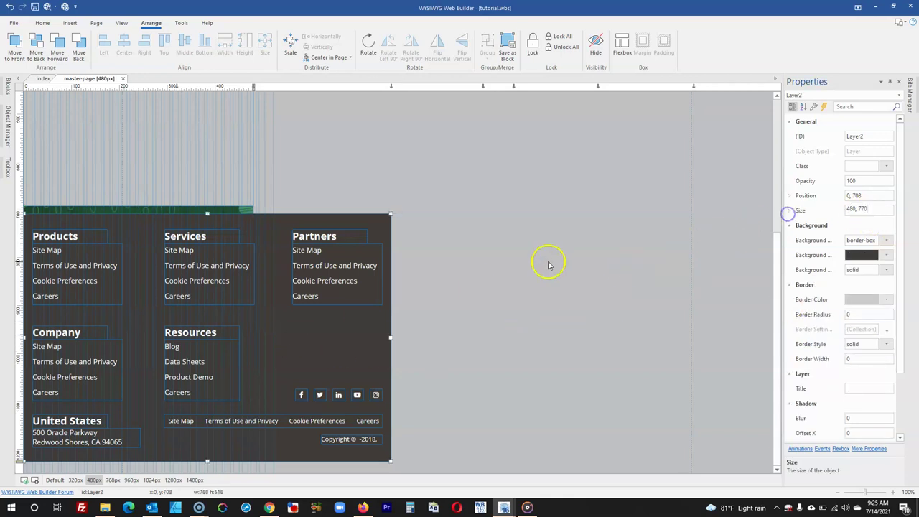
pyautogui.click(418, 279)
# Move the United States heading down to about y 1380 in the footer and place its address text beneath it at 24, 1412.
pyautogui.scroll(-1, 299, 257)
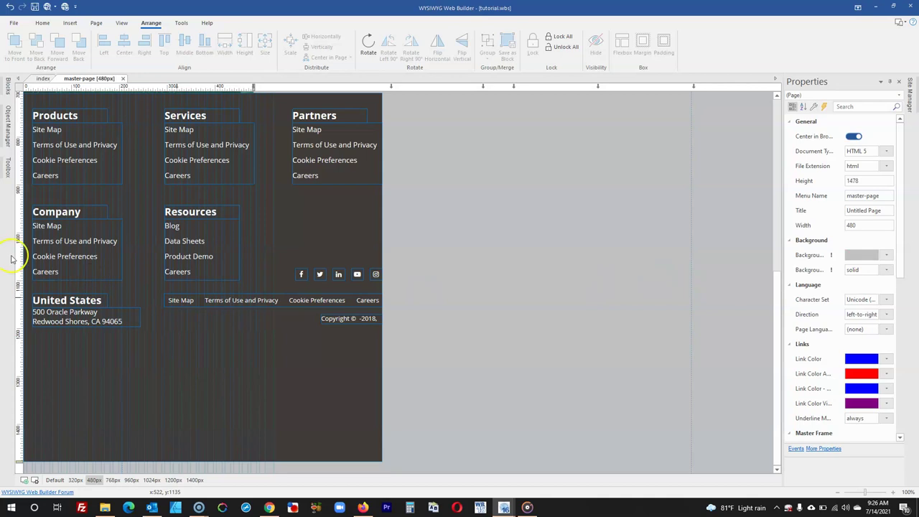
pyautogui.click(58, 304)
pyautogui.click(867, 195)
pyautogui.write('25, 1380')
pyautogui.click(497, 267)
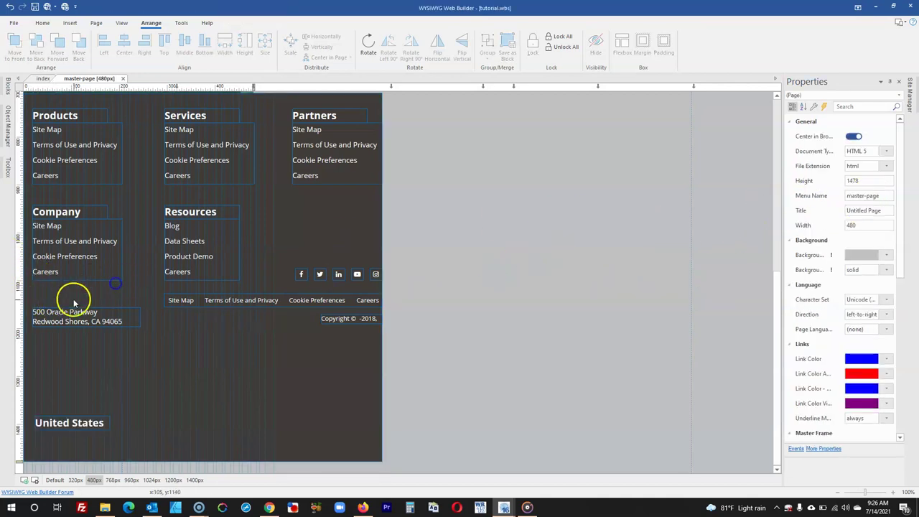
pyautogui.moveTo(81, 370); pyautogui.dragTo(78, 433)
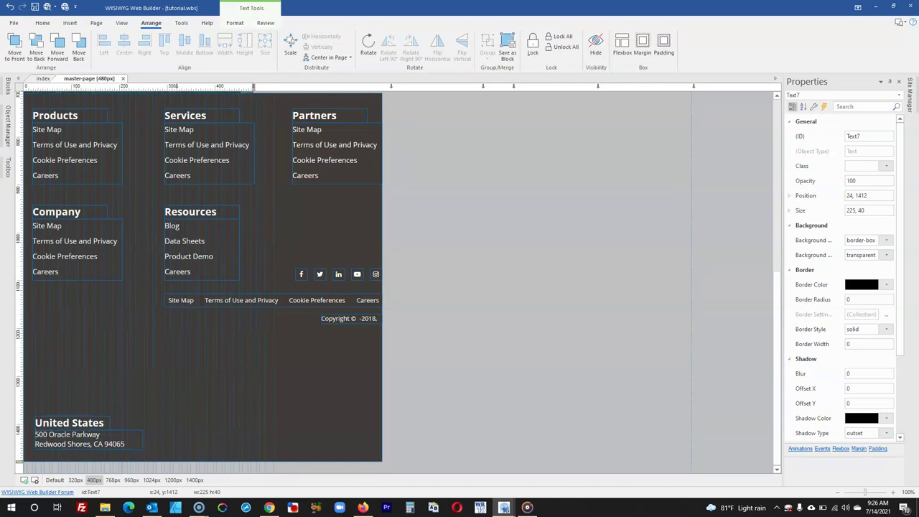
# Position the Resources link list at 24, 1146 below the Company column and place the Resources heading directly above it.
pyautogui.click(205, 242)
pyautogui.click(798, 199)
pyautogui.write('24, 1140')
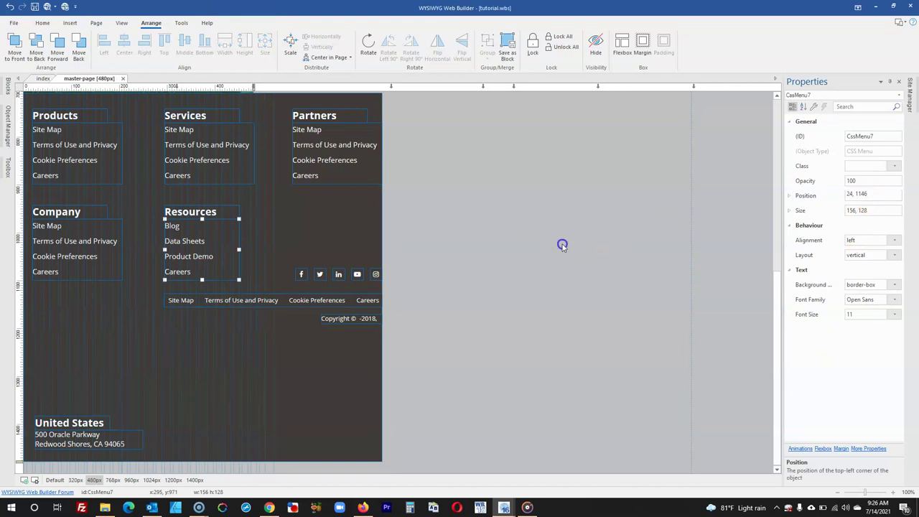
pyautogui.click(562, 244)
pyautogui.click(189, 217)
pyautogui.moveTo(125, 275); pyautogui.dragTo(64, 297)
pyautogui.click(63, 313)
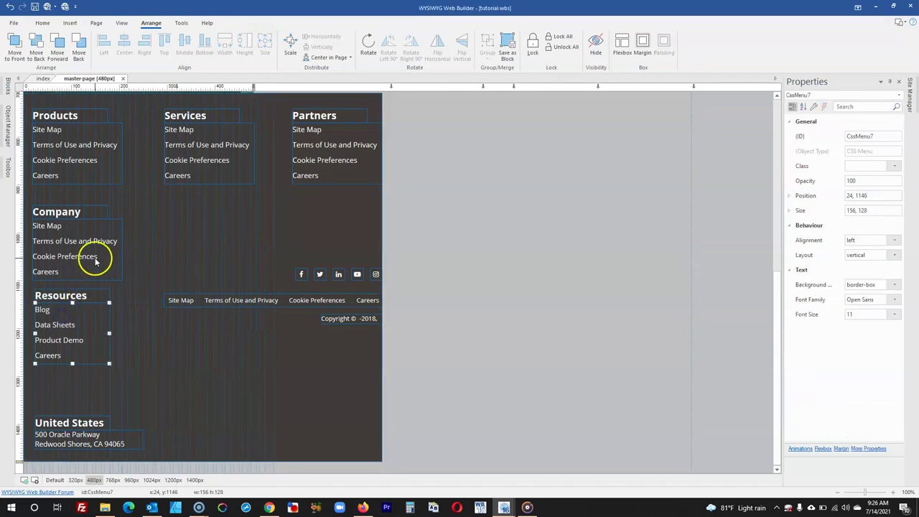
# Move the Partners heading and link list beneath the Services column, and place the horizontal legal link row at 19, 1322.
pyautogui.click(328, 119)
pyautogui.moveTo(326, 133); pyautogui.dragTo(194, 225)
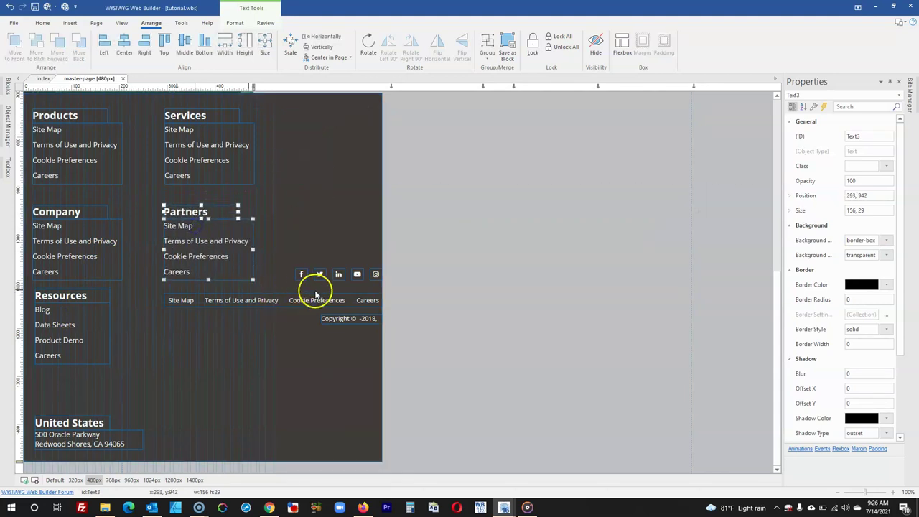
pyautogui.click(337, 301)
pyautogui.moveTo(328, 297); pyautogui.dragTo(197, 388)
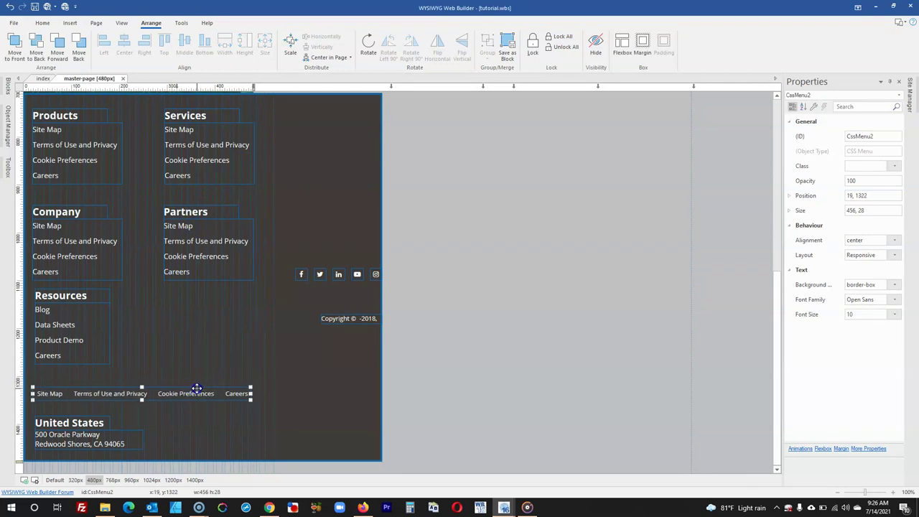
# Place the copyright text beside the address at 348, 1421 and move the five social icons just above the legal link row.
pyautogui.moveTo(356, 324); pyautogui.dragTo(225, 437)
pyautogui.click(374, 274)
pyautogui.keyDown('shift'); pyautogui.click(357, 274); pyautogui.keyUp('shift')
pyautogui.keyDown('shift'); pyautogui.click(338, 274); pyautogui.keyUp('shift')
pyautogui.keyDown('shift'); pyautogui.click(320, 274); pyautogui.keyUp('shift')
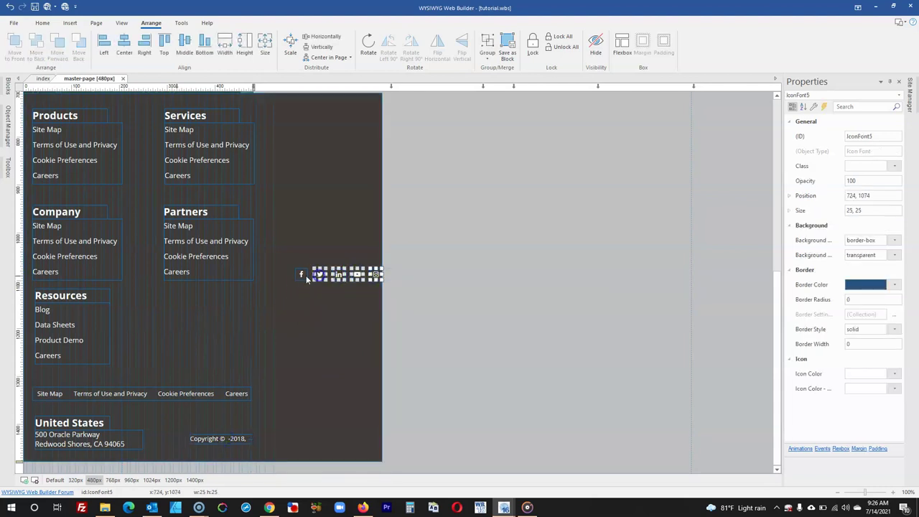
pyautogui.moveTo(305, 275); pyautogui.dragTo(172, 360)
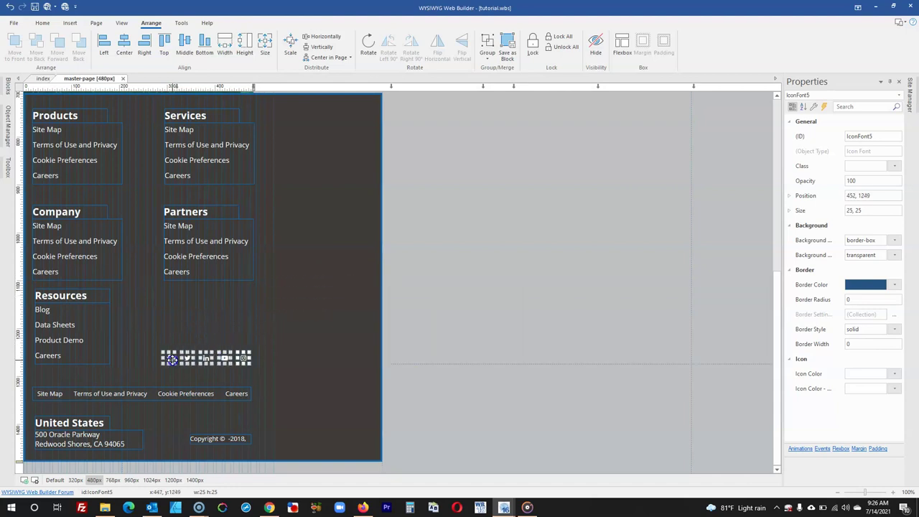
# Shift the Services and Partners headings and link lists together slightly left, away from the 480 px page edge.
pyautogui.click(206, 155)
pyautogui.keyDown('shift'); pyautogui.click(202, 218); pyautogui.keyUp('shift')
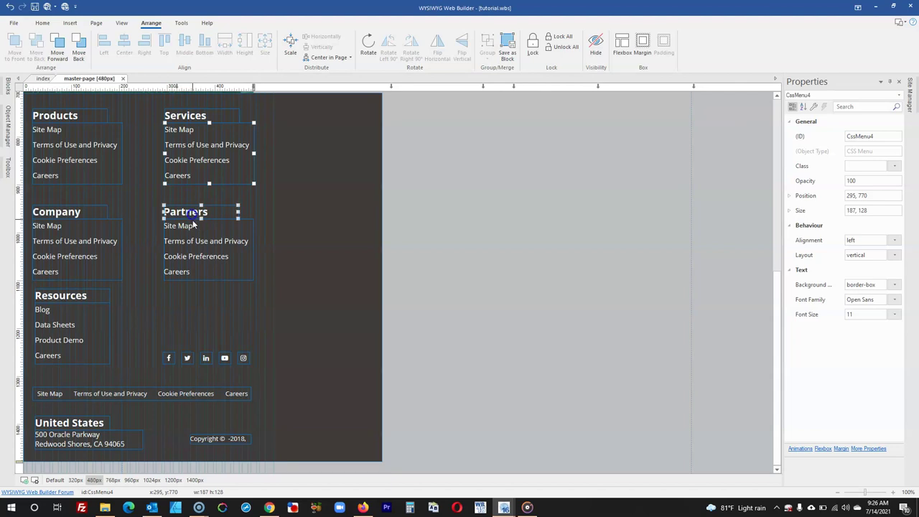
pyautogui.keyDown('shift'); pyautogui.click(192, 226); pyautogui.keyUp('shift')
pyautogui.keyDown('shift'); pyautogui.click(191, 118); pyautogui.keyUp('shift')
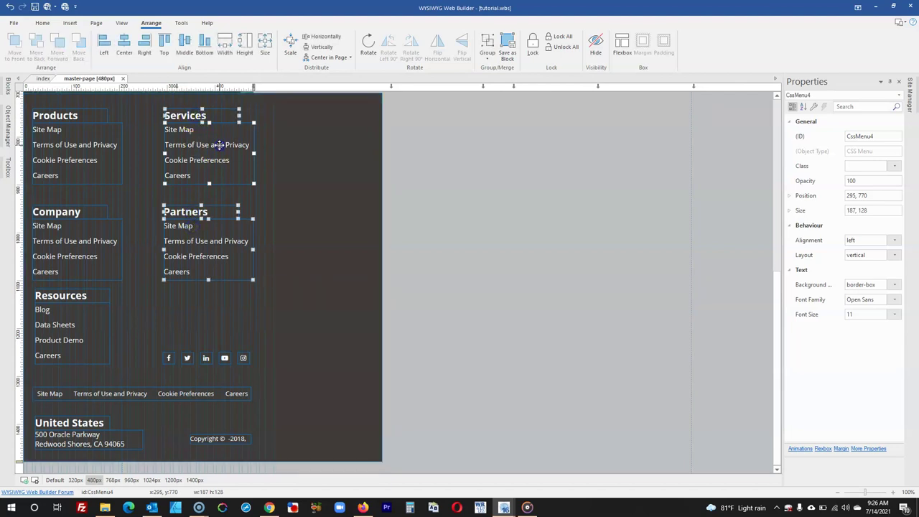
pyautogui.moveTo(218, 146); pyautogui.dragTo(211, 146)
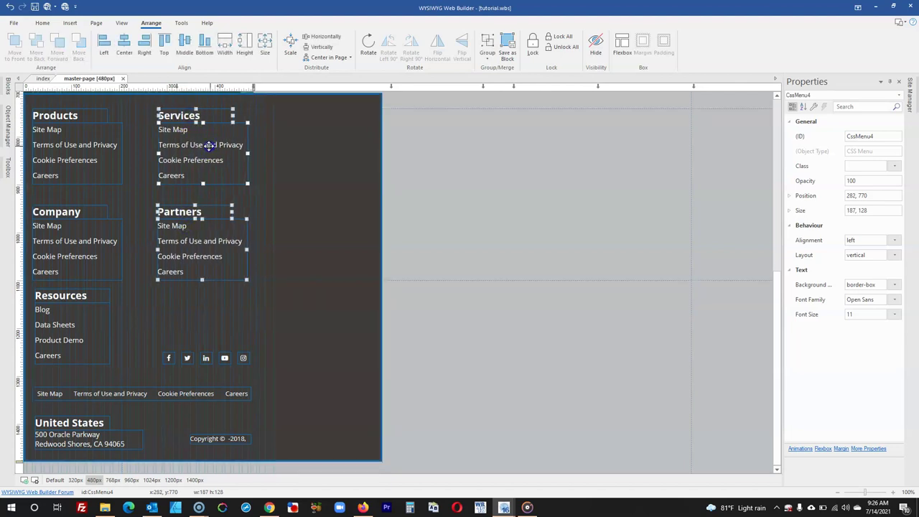
pyautogui.moveTo(246, 83); pyautogui.dragTo(246, 126)
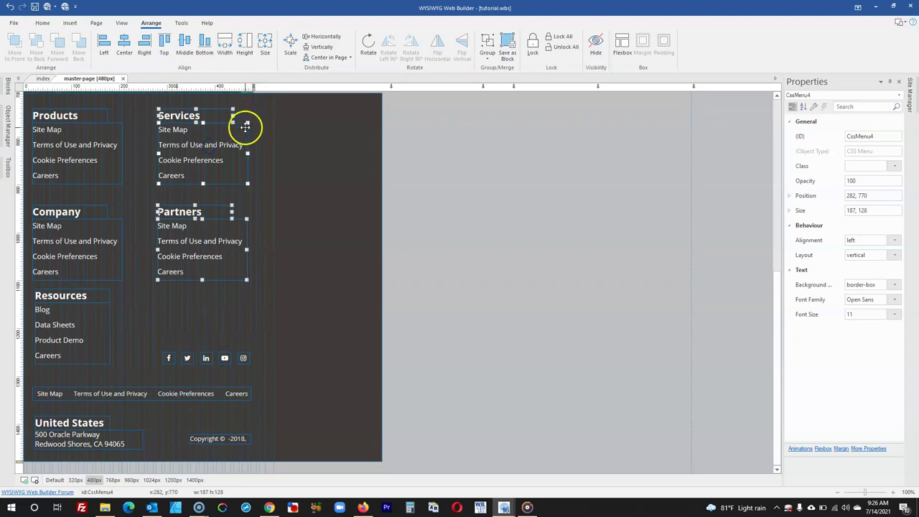
pyautogui.press('Left')
pyautogui.press('Left')
pyautogui.press('Left')
pyautogui.press('Left')
pyautogui.press('Left')
# Set the dark footer layer's width back to 480, keeping its 770 height.
pyautogui.click(338, 226)
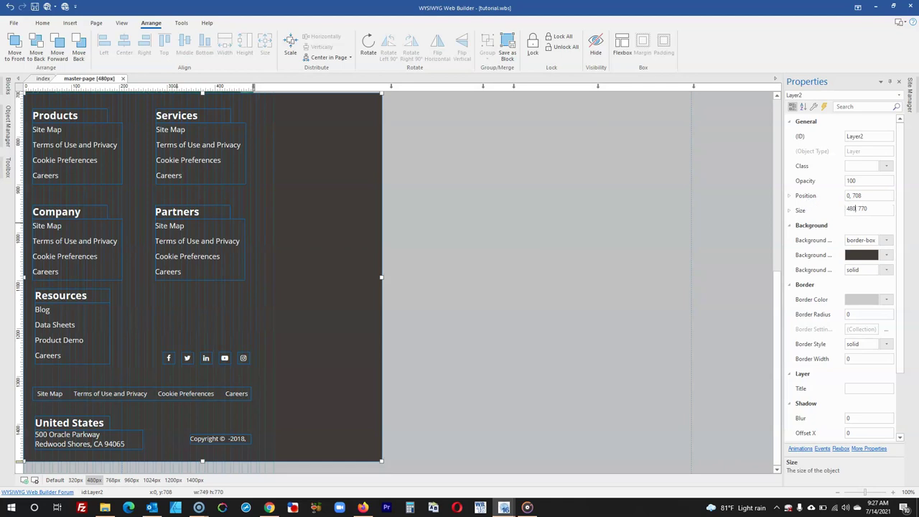
pyautogui.press('Return')
pyautogui.click(659, 310)
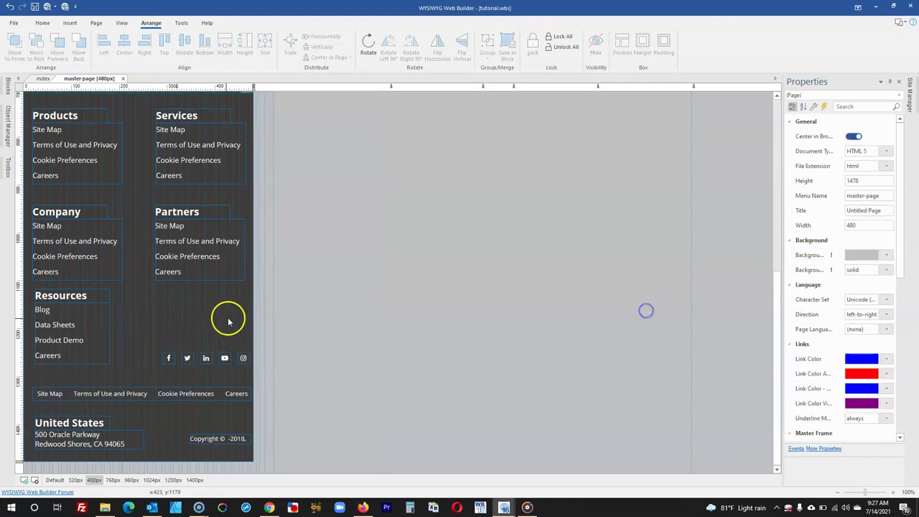
# Move the copyright text to 335, 1420 and centre the legal link row horizontally in the page.
pyautogui.click(243, 440)
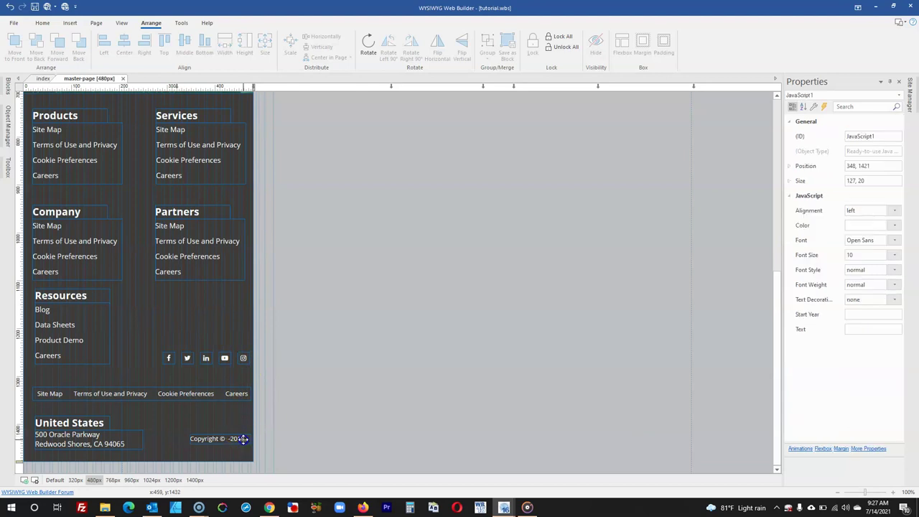
pyautogui.moveTo(239, 439); pyautogui.dragTo(235, 438)
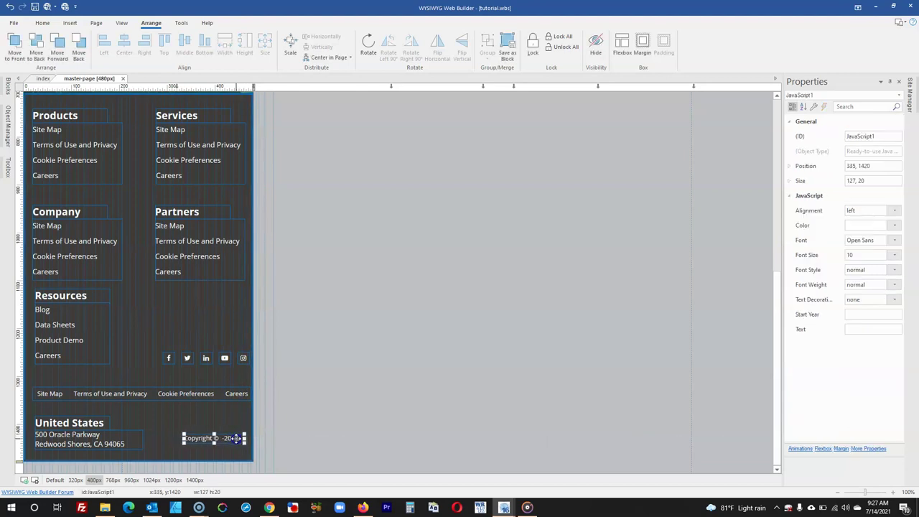
pyautogui.click(230, 396)
pyautogui.rightClick(230, 395)
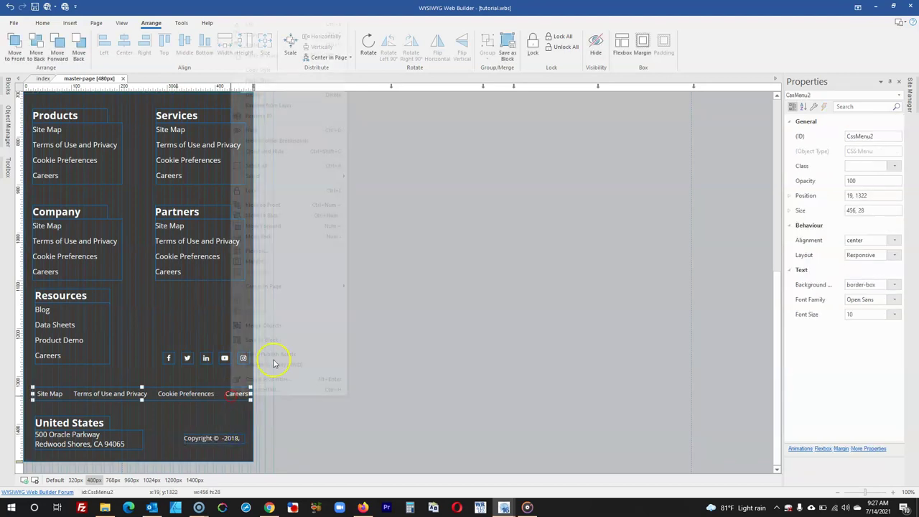
pyautogui.moveTo(322, 287)
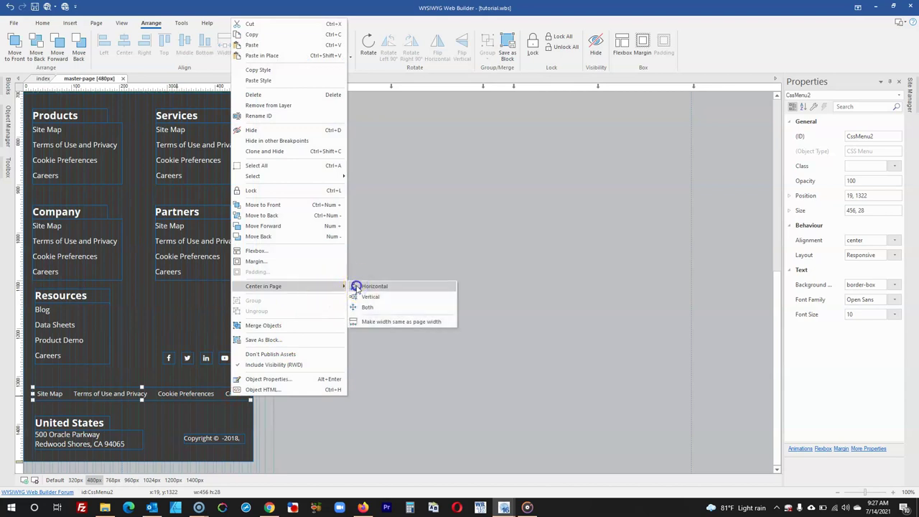
pyautogui.click(360, 287)
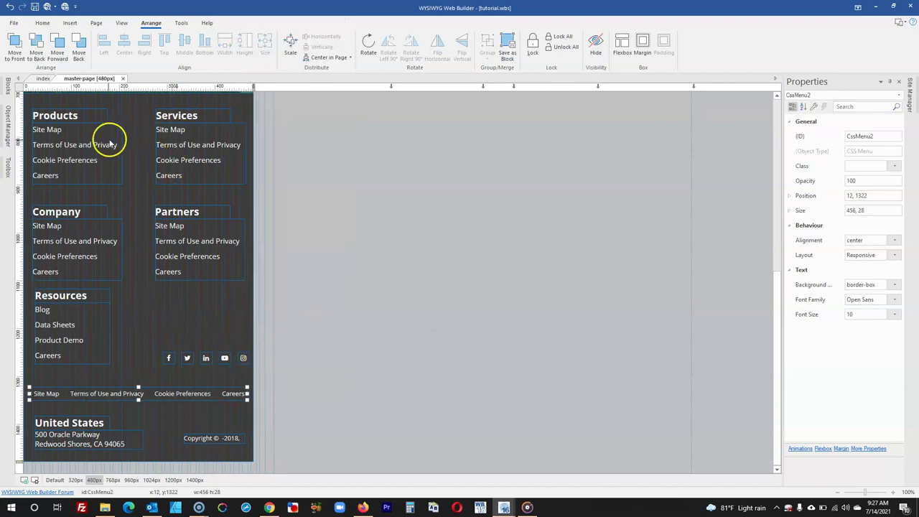
# Left-align the Products, Company and Resources headings with their link lists.
pyautogui.click(82, 297)
pyautogui.keyDown('shift'); pyautogui.click(54, 319); pyautogui.keyUp('shift')
pyautogui.keyDown('shift'); pyautogui.click(66, 237); pyautogui.keyUp('shift')
pyautogui.keyDown('shift'); pyautogui.click(64, 208); pyautogui.keyUp('shift')
pyautogui.keyDown('shift'); pyautogui.click(73, 164); pyautogui.keyUp('shift')
pyautogui.keyDown('shift'); pyautogui.click(62, 118); pyautogui.keyUp('shift')
pyautogui.click(105, 46)
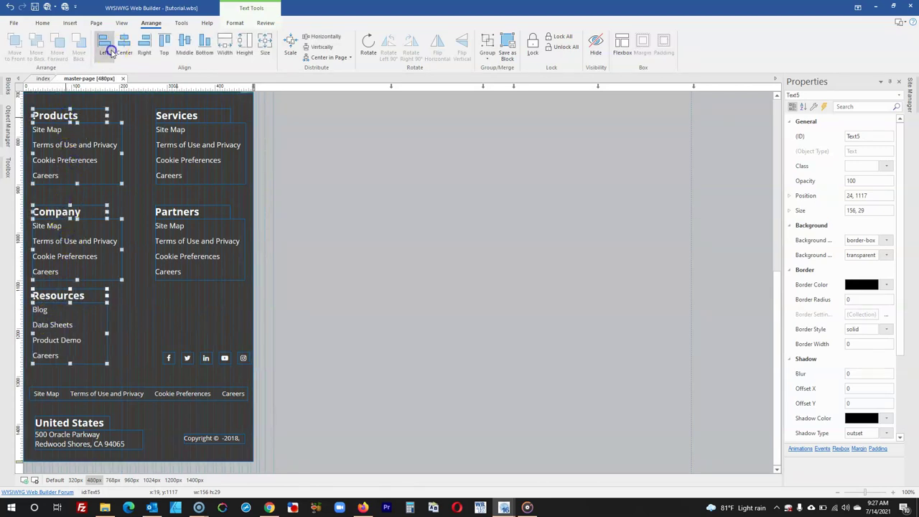
# Add the Services and Partners headings and lists to the selection and shift all five footer columns slightly left.
pyautogui.keyDown('shift'); pyautogui.click(187, 242); pyautogui.keyUp('shift')
pyautogui.keyDown('shift'); pyautogui.click(189, 212); pyautogui.keyUp('shift')
pyautogui.keyDown('shift'); pyautogui.click(229, 146); pyautogui.keyUp('shift')
pyautogui.keyDown('shift'); pyautogui.click(180, 117); pyautogui.keyUp('shift')
pyautogui.moveTo(175, 148); pyautogui.dragTo(174, 148)
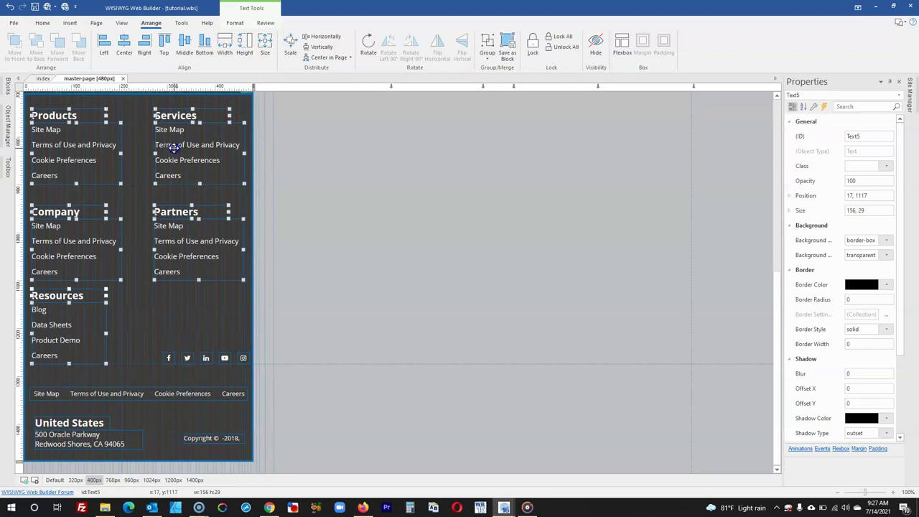
pyautogui.click(276, 310)
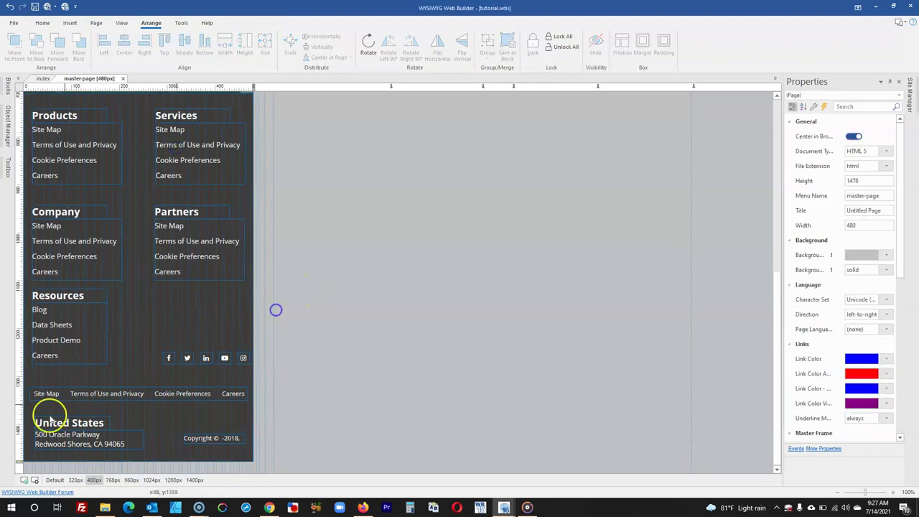
# Left-align the United States heading and its address text with the Resources link list.
pyautogui.click(50, 423)
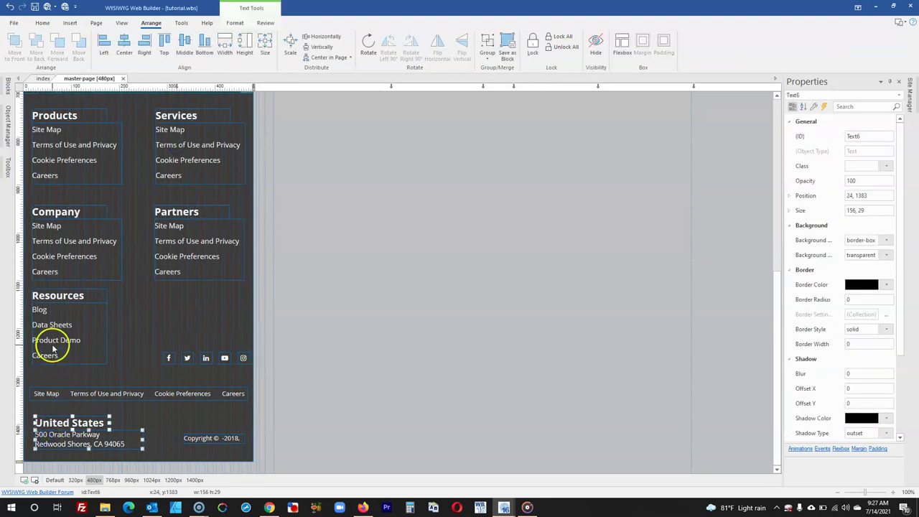
pyautogui.click(104, 44)
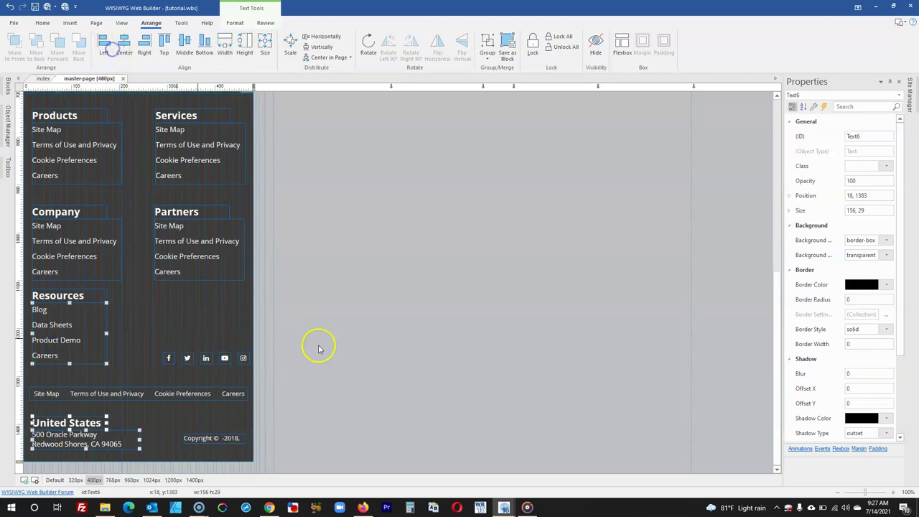
pyautogui.click(289, 400)
# Right-align the copyright text with the right edge of the Partners link list.
pyautogui.click(239, 440)
pyautogui.keyDown('shift'); pyautogui.click(232, 238); pyautogui.keyUp('shift')
pyautogui.click(146, 44)
pyautogui.click(206, 373)
# Shift the five social icons left so the Instagram icon sits at 436, 1249, and nudge the legal link row up slightly.
pyautogui.click(242, 359)
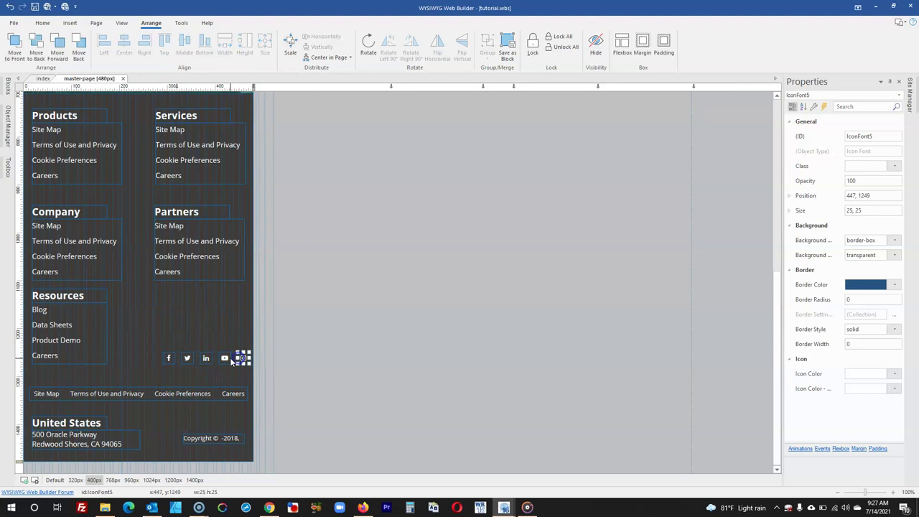
pyautogui.keyDown('shift'); pyautogui.click(225, 359); pyautogui.keyUp('shift')
pyautogui.keyDown('shift'); pyautogui.click(187, 358); pyautogui.keyUp('shift')
pyautogui.keyDown('shift'); pyautogui.click(169, 359); pyautogui.keyUp('shift')
pyautogui.moveTo(225, 357); pyautogui.dragTo(218, 357)
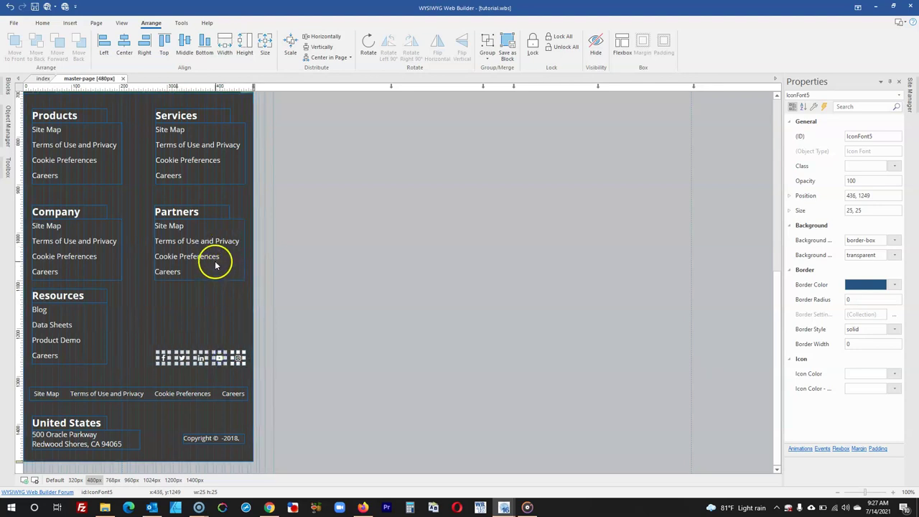
pyautogui.click(124, 394)
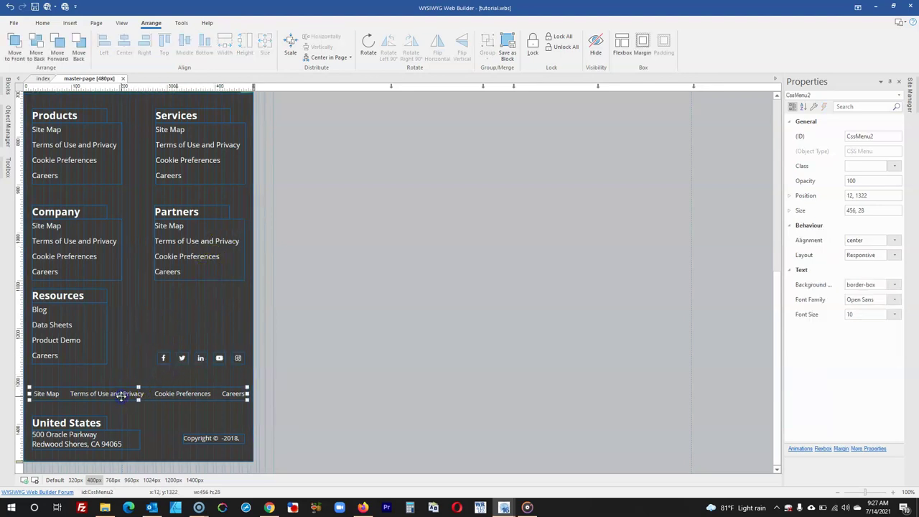
pyautogui.click(291, 388)
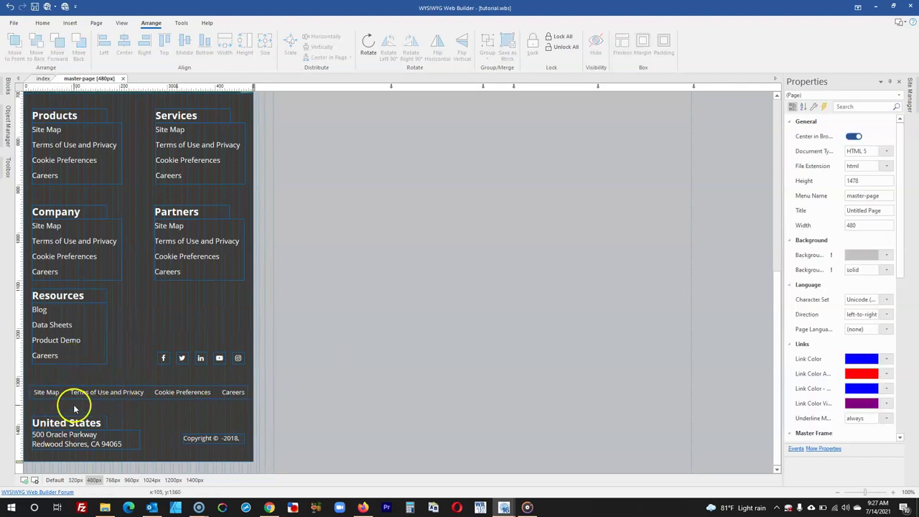
# Show the hidden navigation layer and move its dark nav panel to 152, 70 under the hamburger icon.
pyautogui.scroll(10, 306, 352)
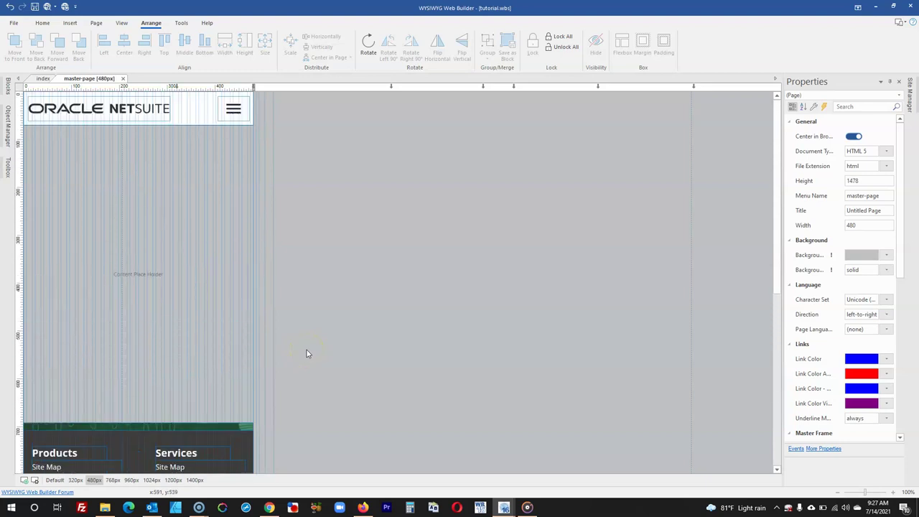
pyautogui.click(6, 132)
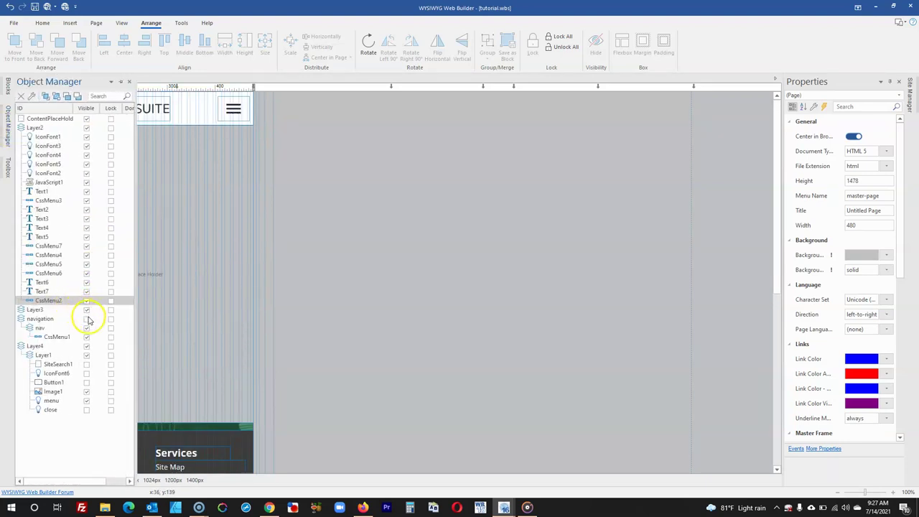
pyautogui.click(86, 319)
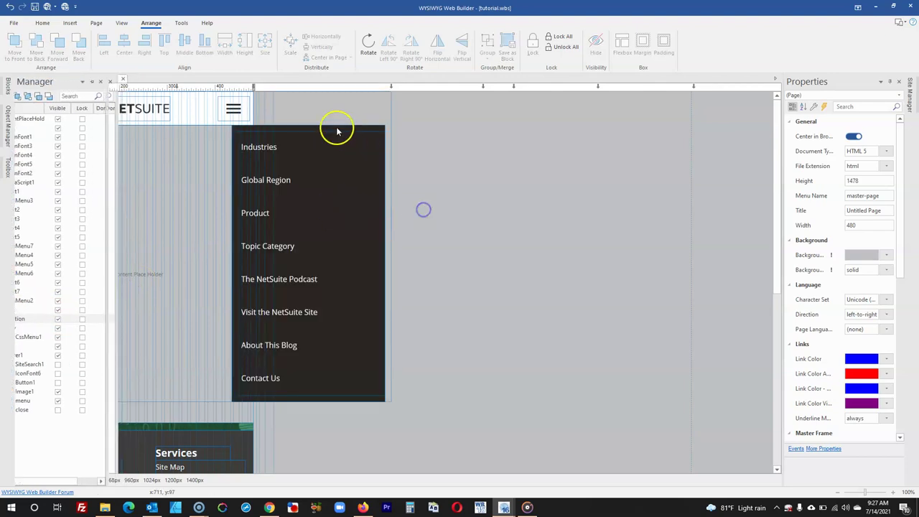
pyautogui.moveTo(334, 129); pyautogui.dragTo(203, 129)
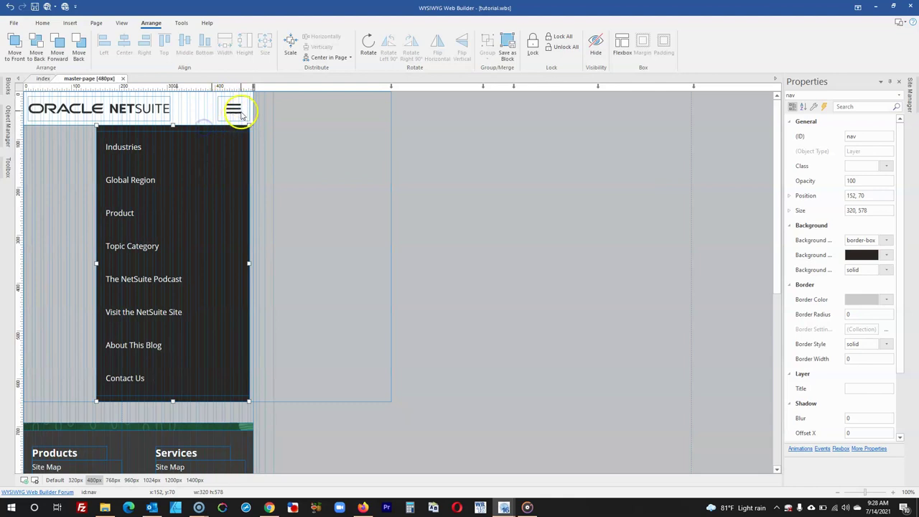
# Set the transparent navigation layer's width to 480.
pyautogui.click(283, 142)
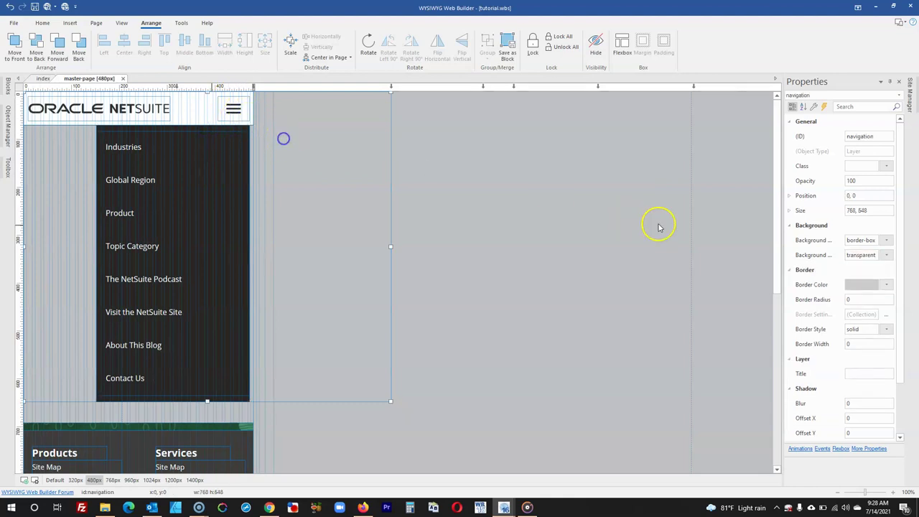
pyautogui.click(824, 213)
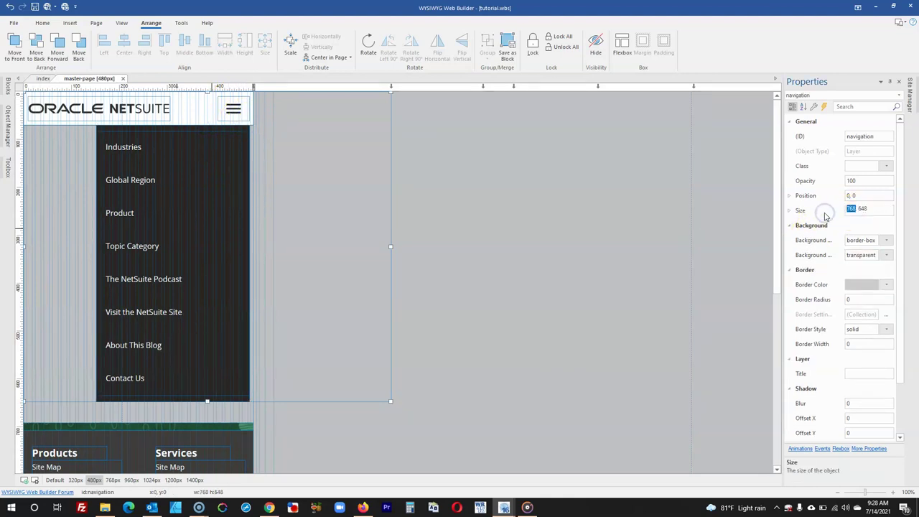
pyautogui.press('Return')
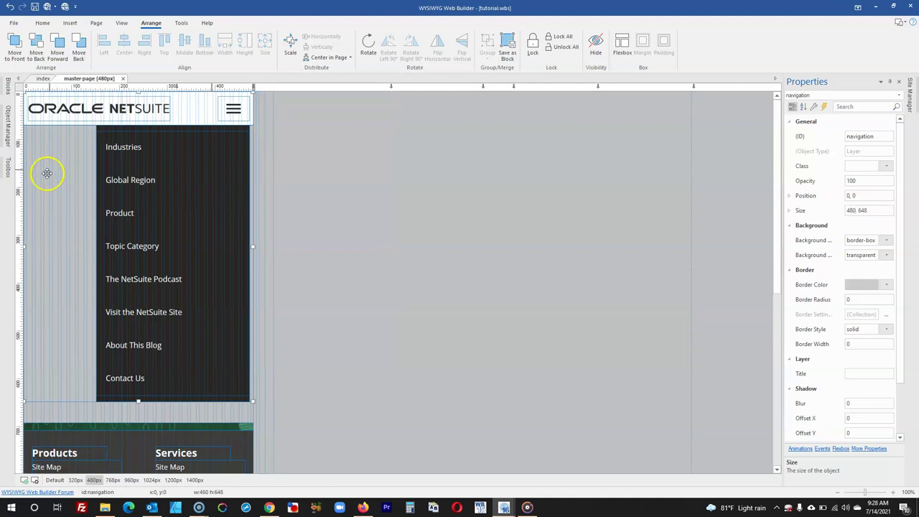
# Hide the navigation layer again in the 480 px layout.
pyautogui.click(7, 122)
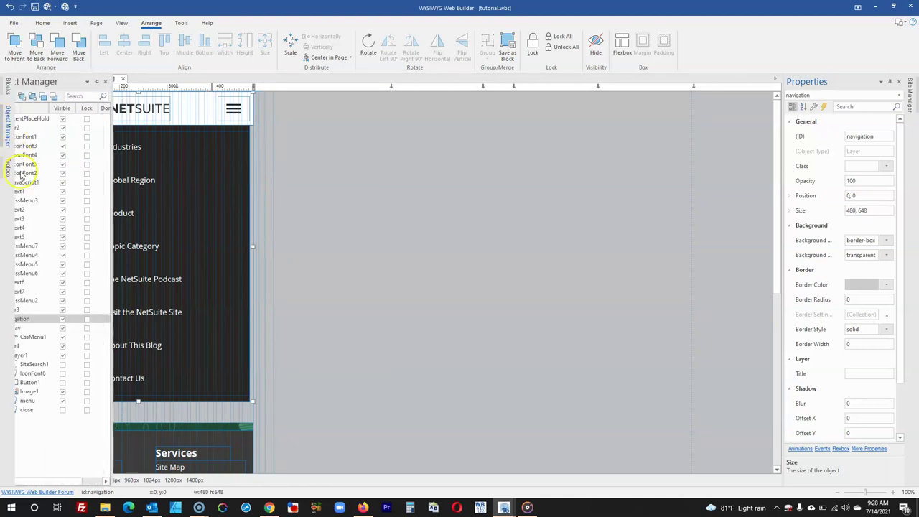
pyautogui.click(86, 320)
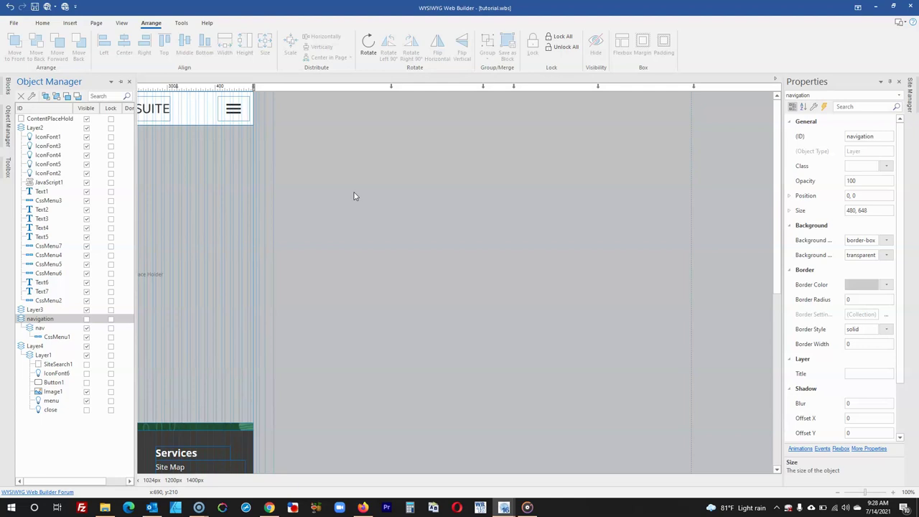
pyautogui.click(353, 195)
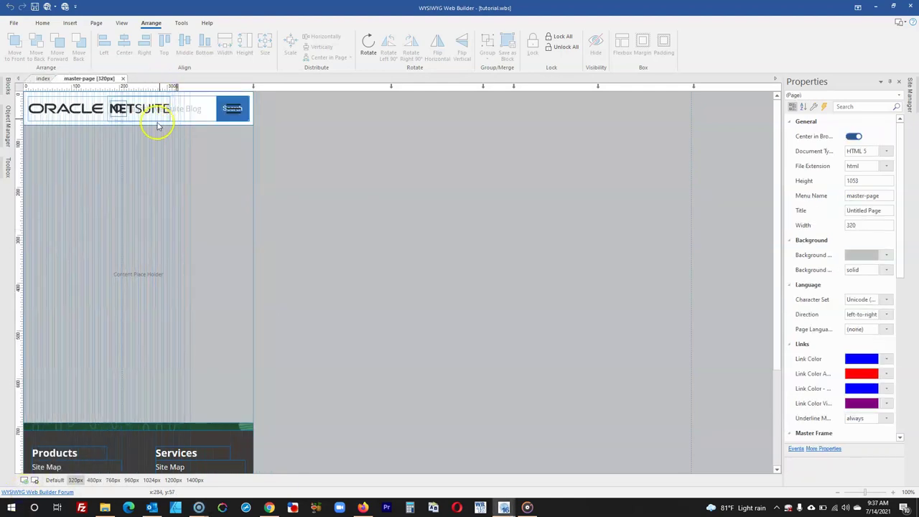
# Move the 320 px header bar down over the placeholder and hide its site search, search button and IconFont6.
pyautogui.click(82, 162)
pyautogui.click(96, 127)
pyautogui.moveTo(97, 127); pyautogui.dragTo(92, 182)
pyautogui.click(180, 163)
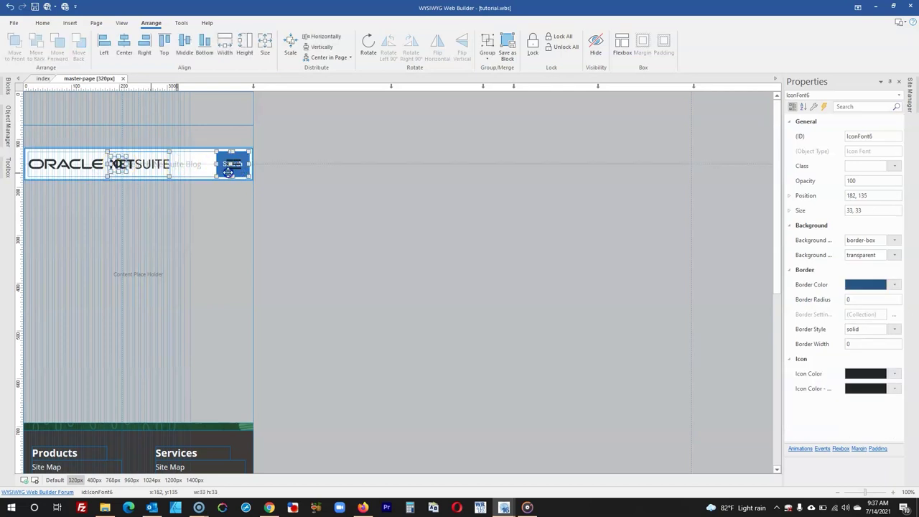
pyautogui.moveTo(12, 124)
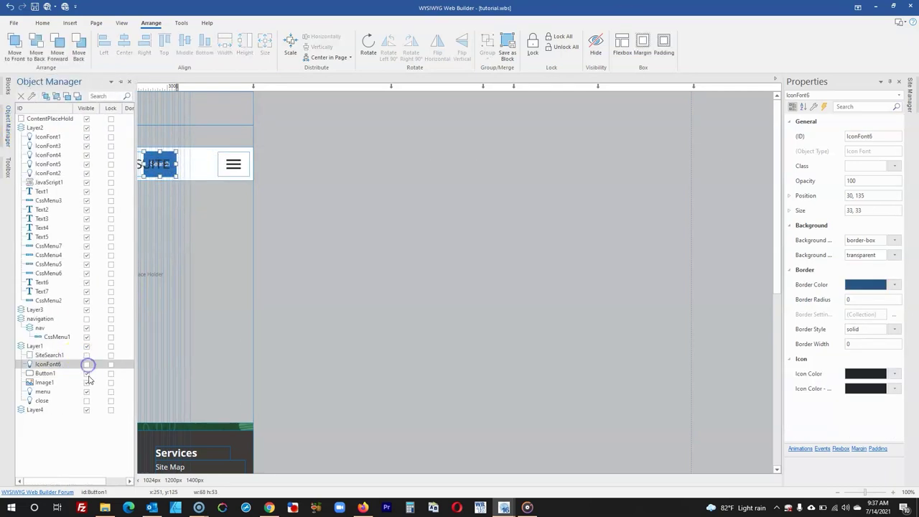
pyautogui.click(88, 363)
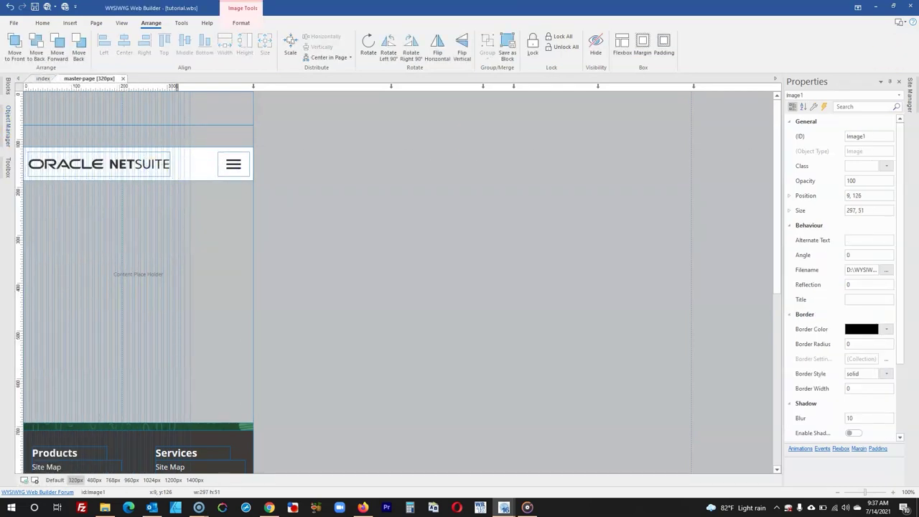
# Shrink the header logo to fit the 320 px layout and move the hamburger icon beside it to 253, 126.
pyautogui.moveTo(170, 175); pyautogui.dragTo(148, 172)
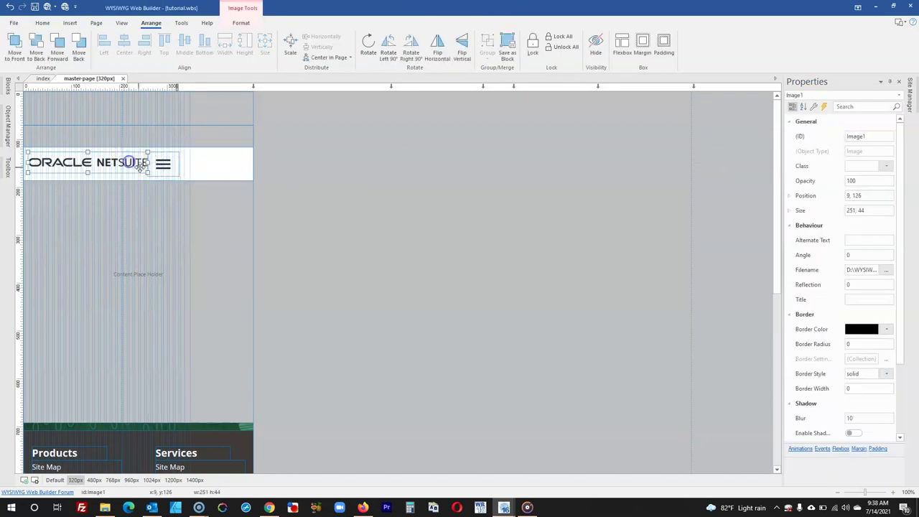
pyautogui.click(161, 165)
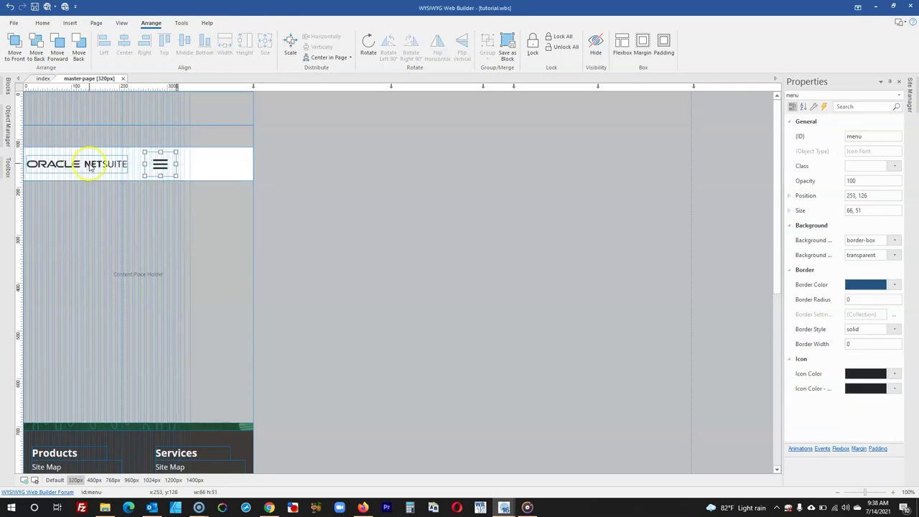
pyautogui.rightClick(156, 164)
pyautogui.click(287, 289)
# Show the close icon over the hamburger icon at 253, 126 and set the header layer's width to 320.
pyautogui.moveTo(6, 127)
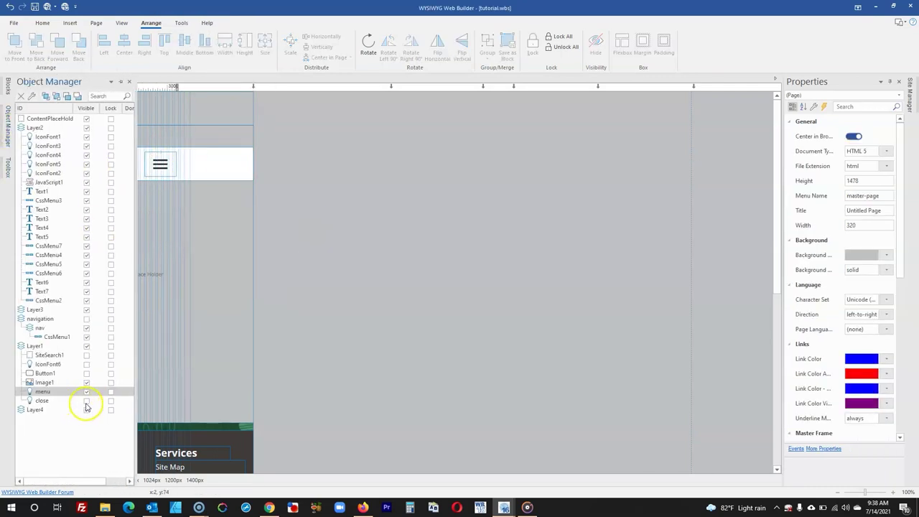
pyautogui.click(72, 400)
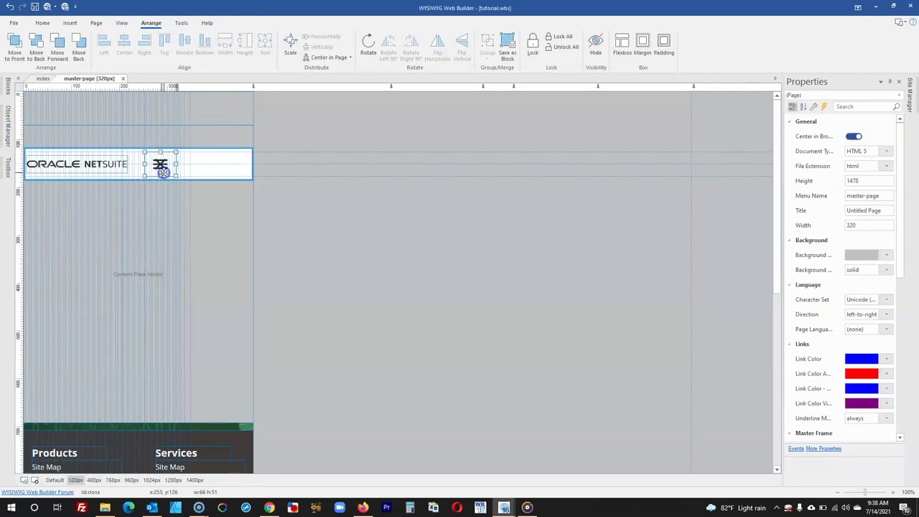
pyautogui.rightClick(164, 173)
pyautogui.moveTo(183, 267)
pyautogui.click(226, 281)
pyautogui.doubleClick(852, 210)
pyautogui.write('320')
pyautogui.press('Return')
# Align the hamburger and close icons on each other at 244, 126 in the header, and hide the close icon.
pyautogui.click(160, 165)
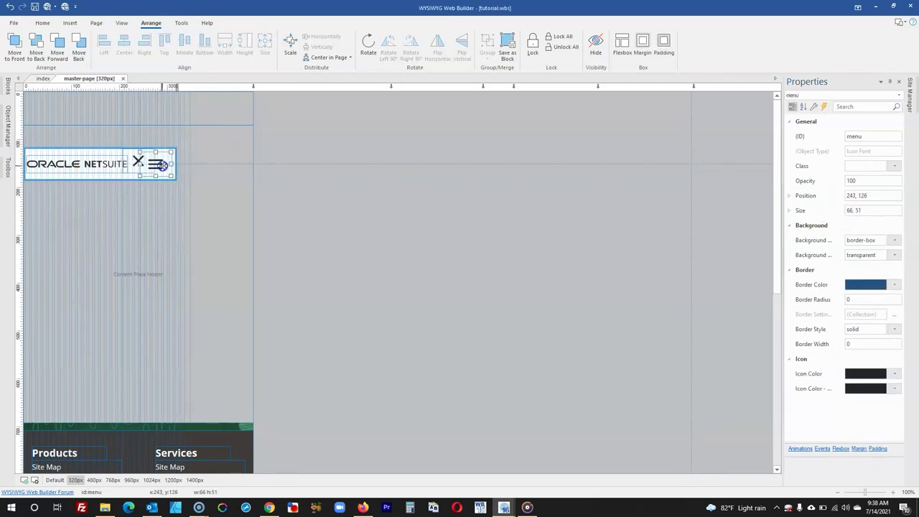
pyautogui.click(136, 161)
pyautogui.moveTo(7, 125)
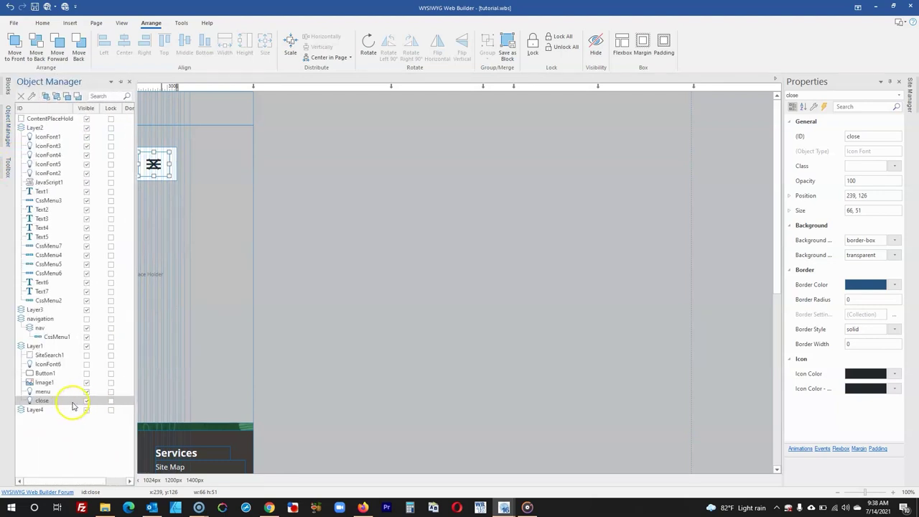
pyautogui.click(151, 165)
pyautogui.click(7, 119)
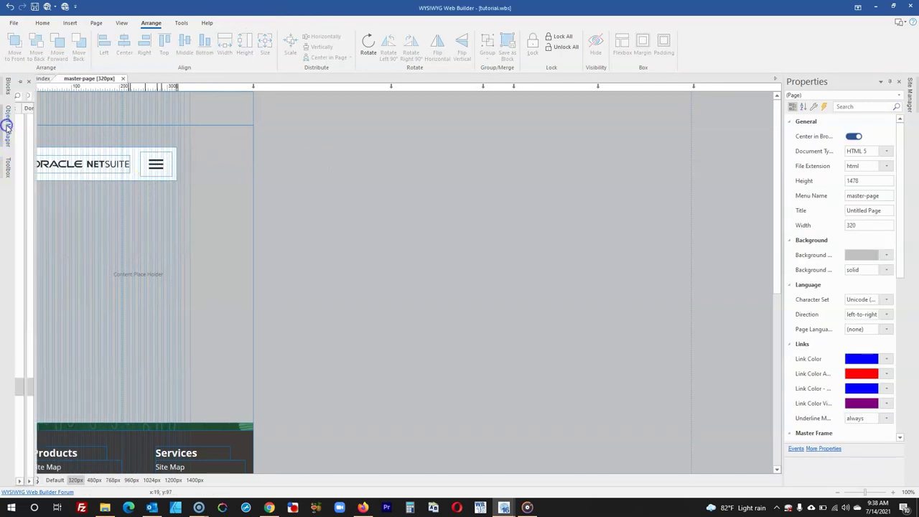
pyautogui.click(89, 400)
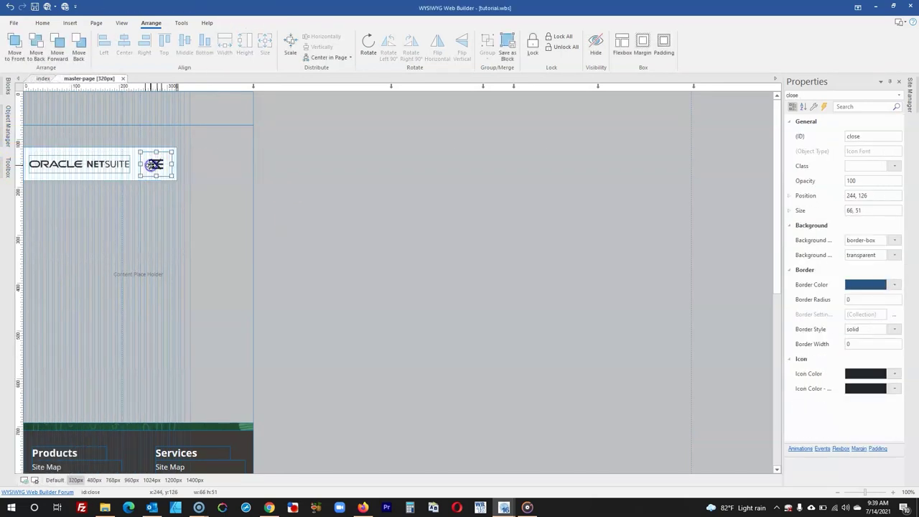
pyautogui.click(7, 125)
pyautogui.click(86, 400)
pyautogui.click(310, 162)
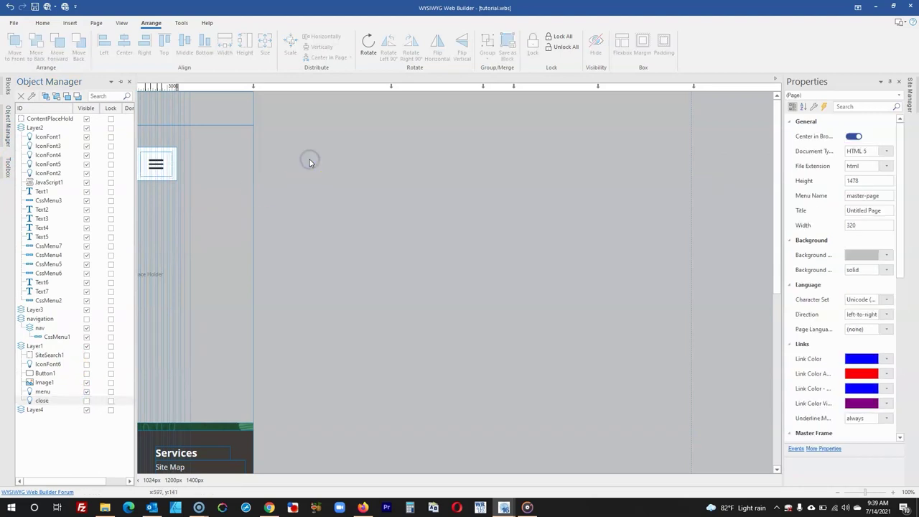
# Move the header layer back to 0, 0 and narrow the content placeholder to the header's width.
pyautogui.click(164, 160)
pyautogui.click(270, 157)
pyautogui.click(135, 182)
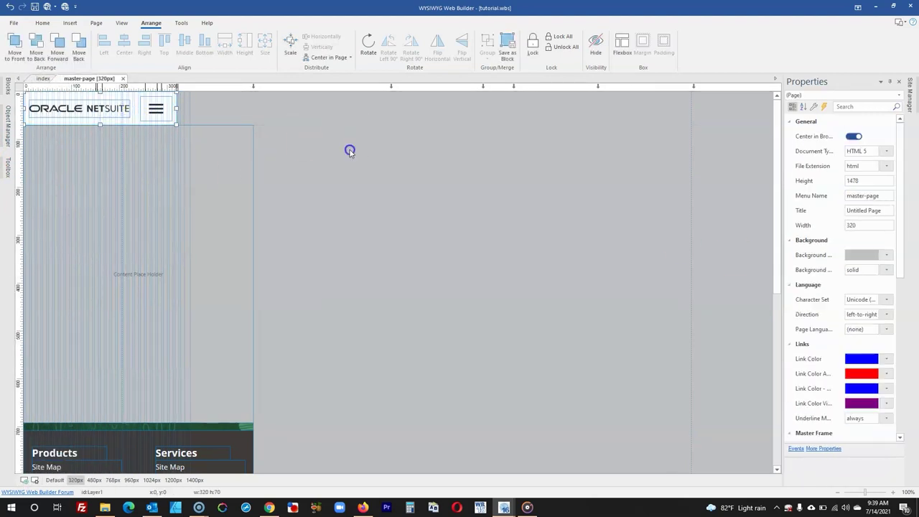
pyautogui.click(337, 191)
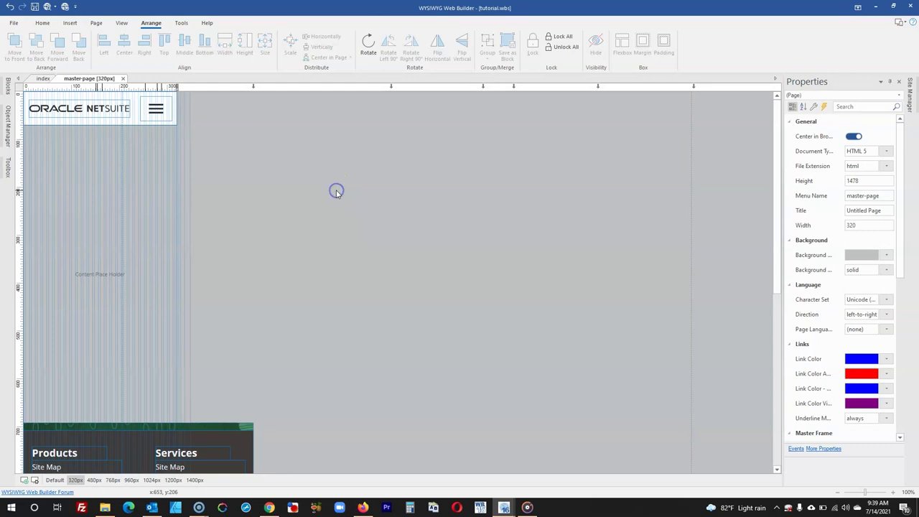
# Extend the footer layer downward and narrow the green strip above it to 320 px wide.
pyautogui.scroll(-5, 266, 175)
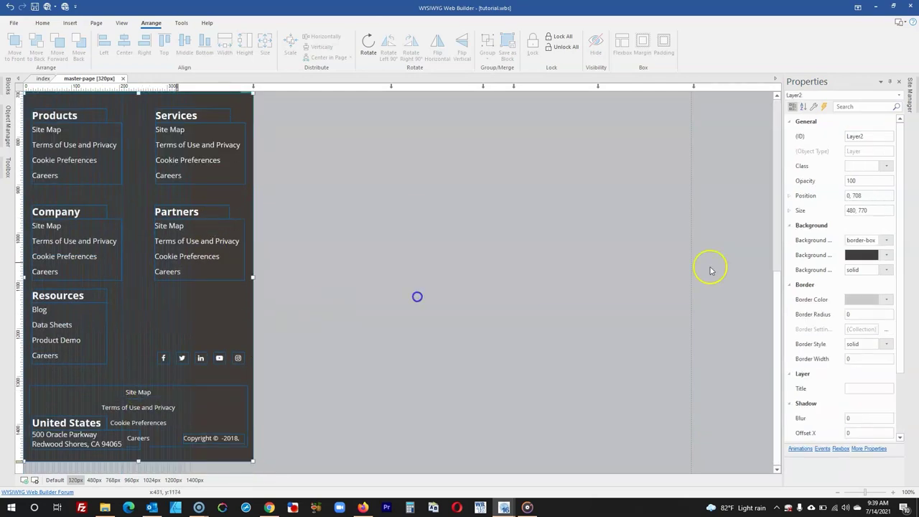
pyautogui.scroll(3, 277, 280)
pyautogui.click(250, 233)
pyautogui.moveTo(252, 232); pyautogui.dragTo(178, 233)
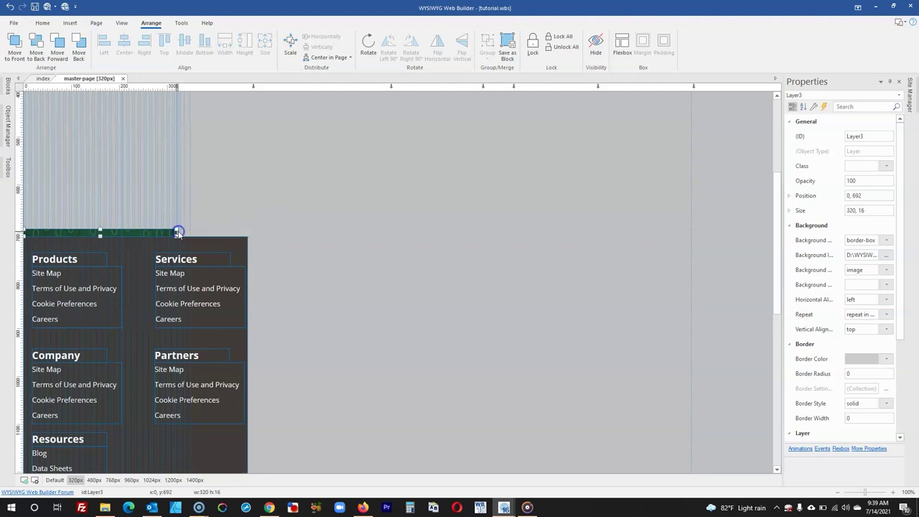
# Move the copyright text and the United States address block to the lower-left end of the extended footer.
pyautogui.scroll(-2, 153, 276)
pyautogui.click(154, 274)
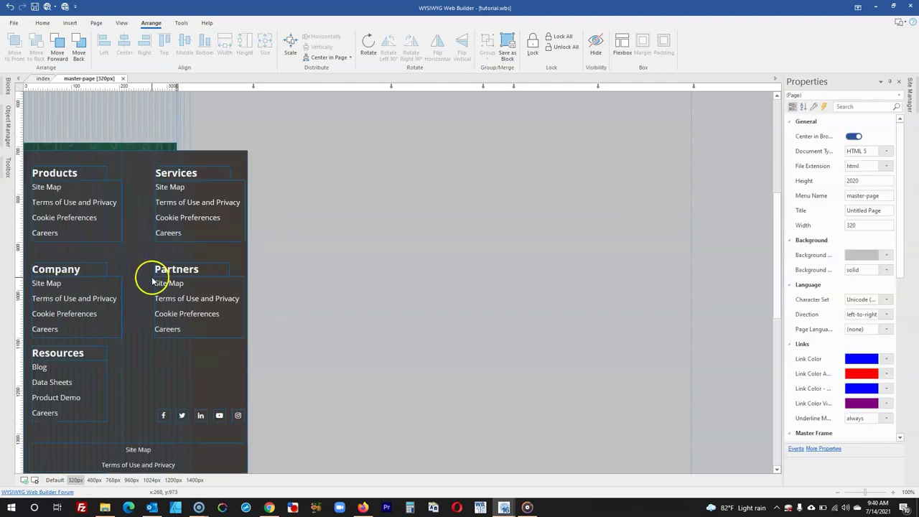
pyautogui.scroll(-6, 137, 216)
pyautogui.scroll(1, 136, 216)
pyautogui.moveTo(193, 153); pyautogui.dragTo(79, 416)
pyautogui.click(64, 139)
pyautogui.moveTo(65, 139); pyautogui.dragTo(69, 374)
pyautogui.click(620, 300)
pyautogui.click(68, 369)
pyautogui.scroll(1, 158, 266)
pyautogui.doubleClick(138, 165)
pyautogui.click(363, 108)
pyautogui.click(540, 396)
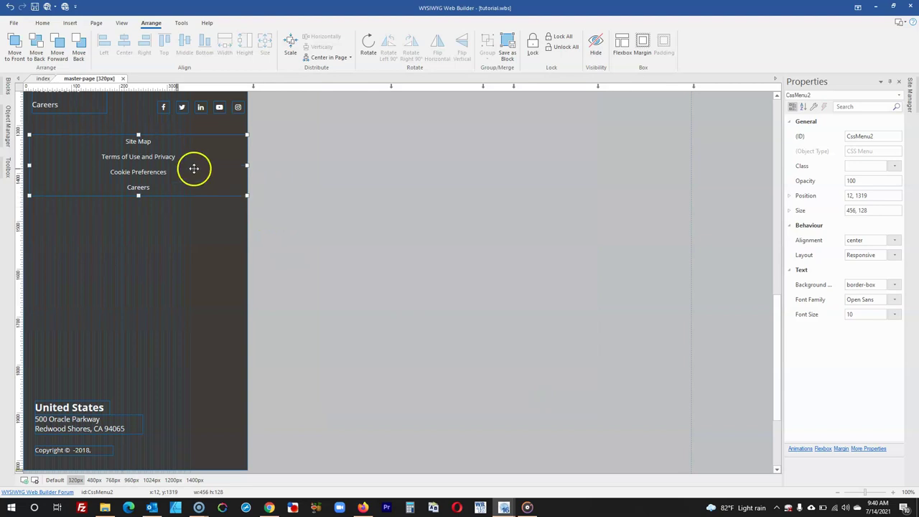
# Nudge the legal links menu to 6, 1346 and compare its arrangement in the 768 px and 480 px layouts.
pyautogui.moveTo(194, 170); pyautogui.dragTo(190, 184)
pyautogui.click(392, 87)
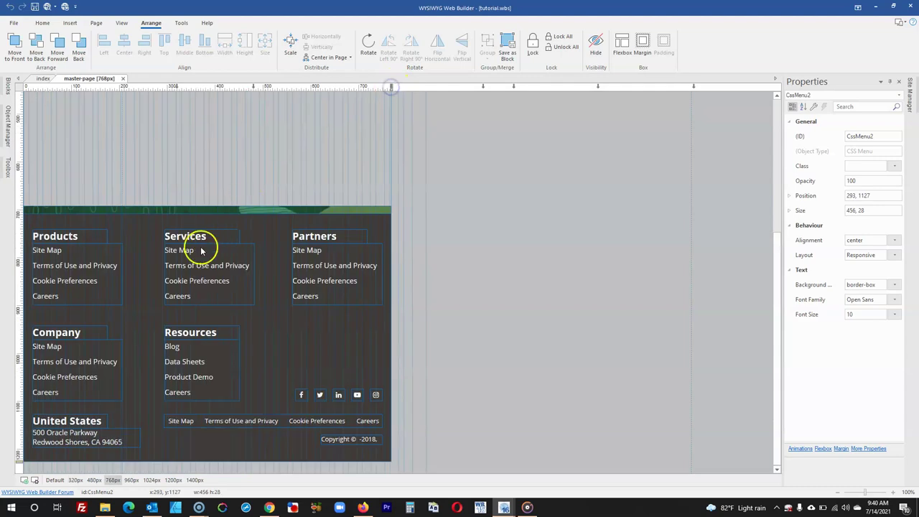
pyautogui.click(253, 87)
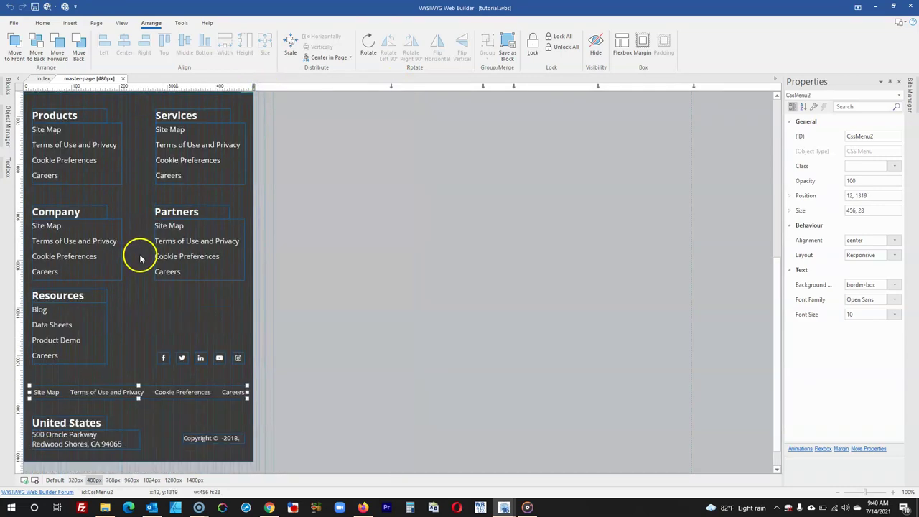
pyautogui.click(173, 87)
# Set the text alignment of the footer's legal links menu to left.
pyautogui.doubleClick(147, 314)
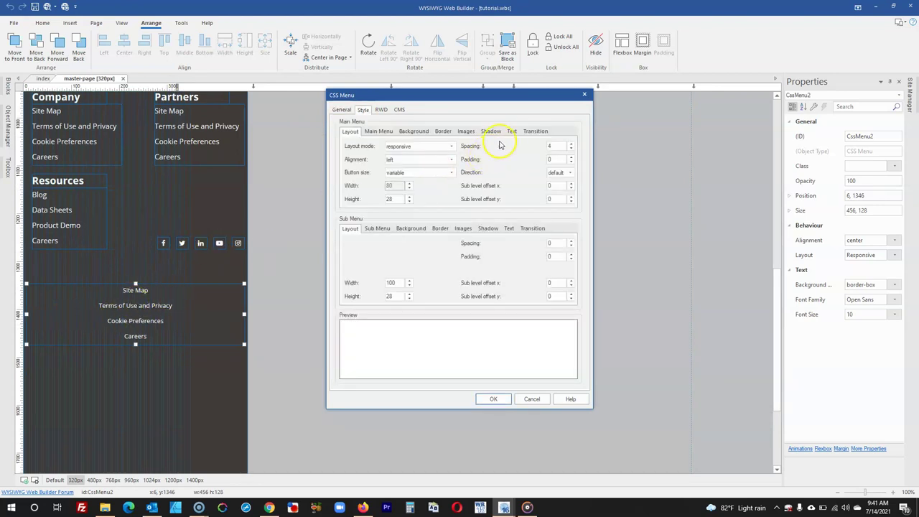
pyautogui.click(512, 131)
pyautogui.click(440, 160)
pyautogui.click(415, 176)
pyautogui.click(494, 397)
pyautogui.click(338, 362)
# Narrow the legal links menu to 216 px wide.
pyautogui.click(228, 325)
pyautogui.moveTo(243, 314); pyautogui.dragTo(215, 318)
pyautogui.moveTo(143, 318); pyautogui.dragTo(130, 319)
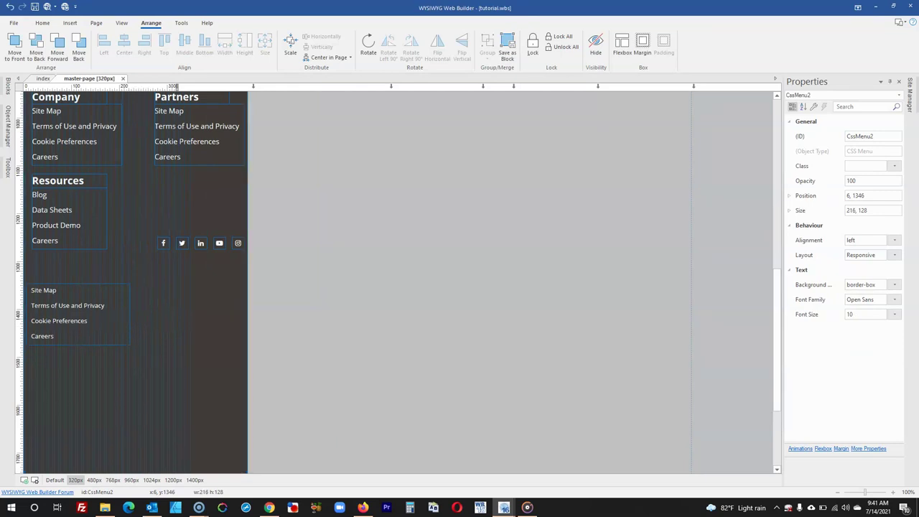
# Set the legal links menu's position to 24, 1664 above the United States address.
pyautogui.scroll(-4, 225, 235)
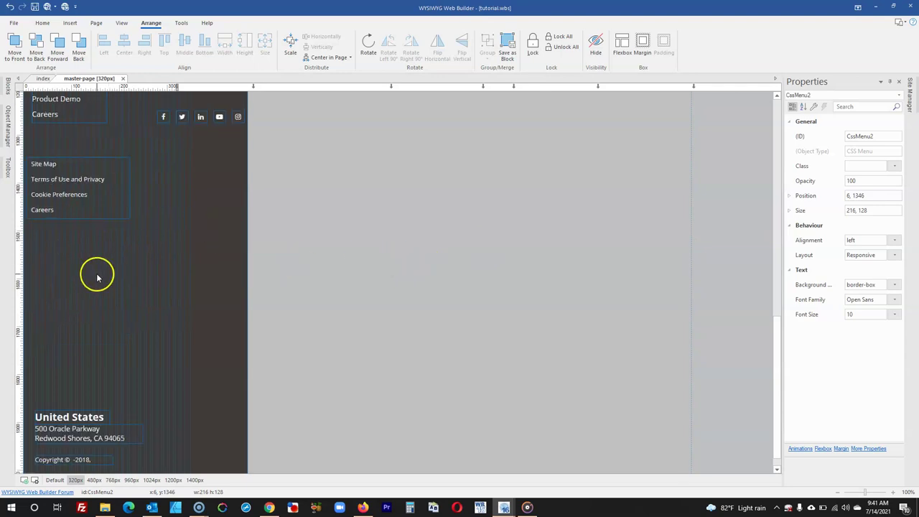
pyautogui.doubleClick(855, 195)
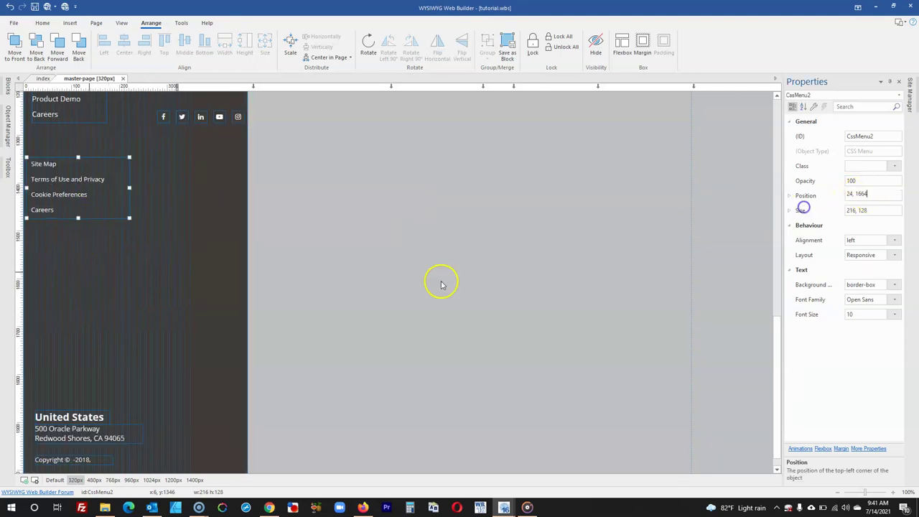
pyautogui.write('1664')
pyautogui.click(396, 290)
pyautogui.scroll(1, 134, 296)
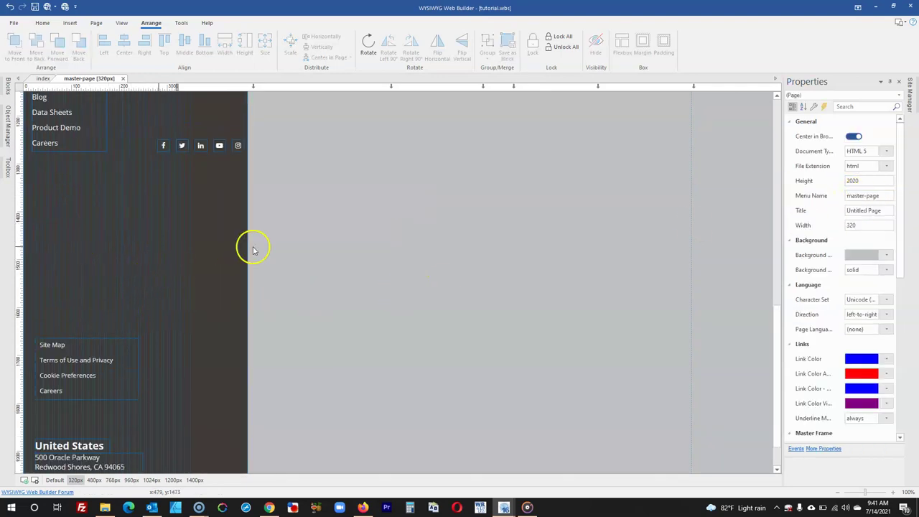
pyautogui.scroll(-2, 142, 323)
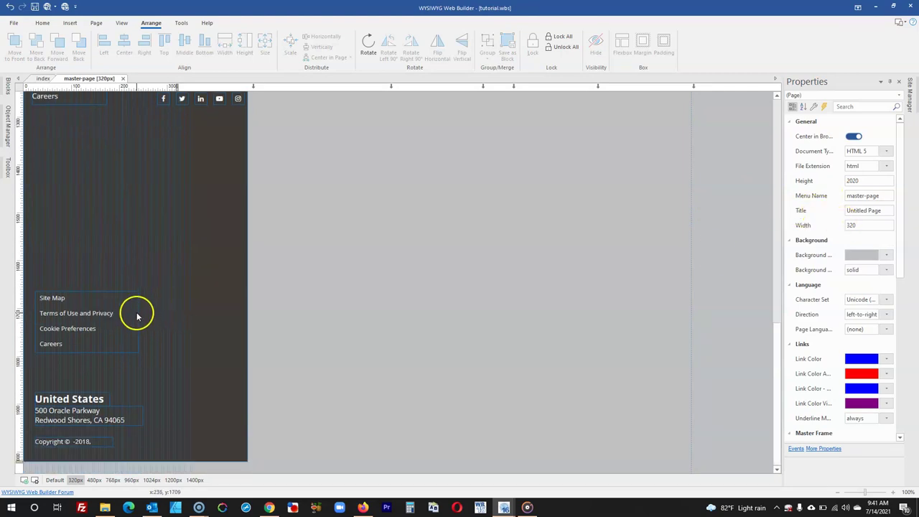
pyautogui.scroll(1, 138, 313)
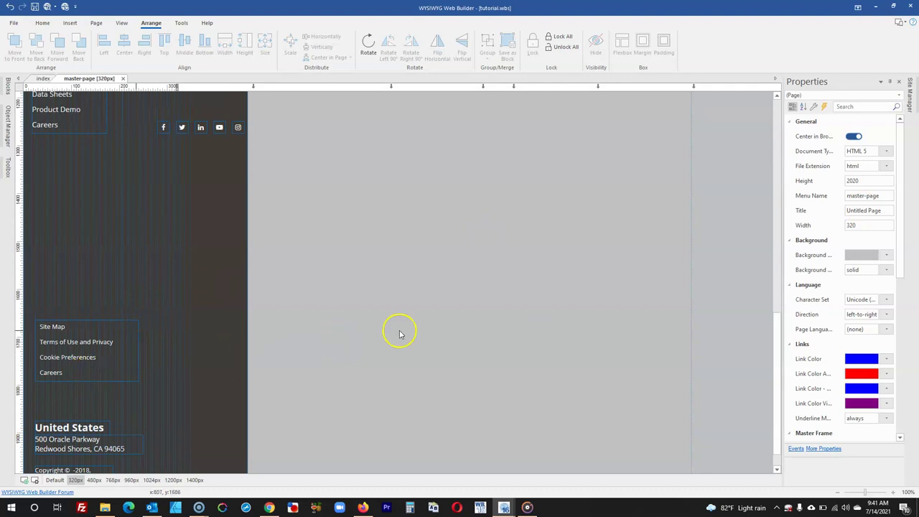
# Move the five social icons together below the legal links menu, with the Facebook icon at 26, 1820.
pyautogui.click(165, 127)
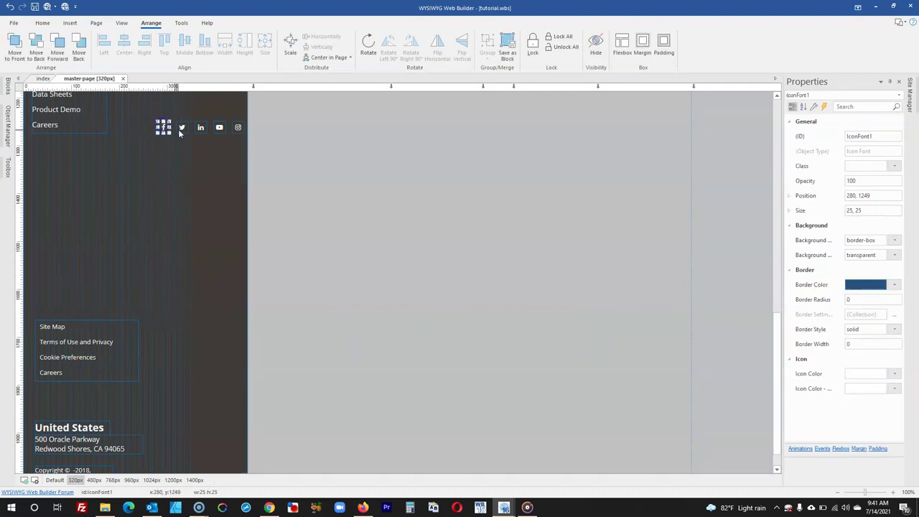
pyautogui.keyDown('shift'); pyautogui.click(182, 128); pyautogui.keyUp('shift')
pyautogui.keyDown('shift'); pyautogui.click(219, 128); pyautogui.keyUp('shift')
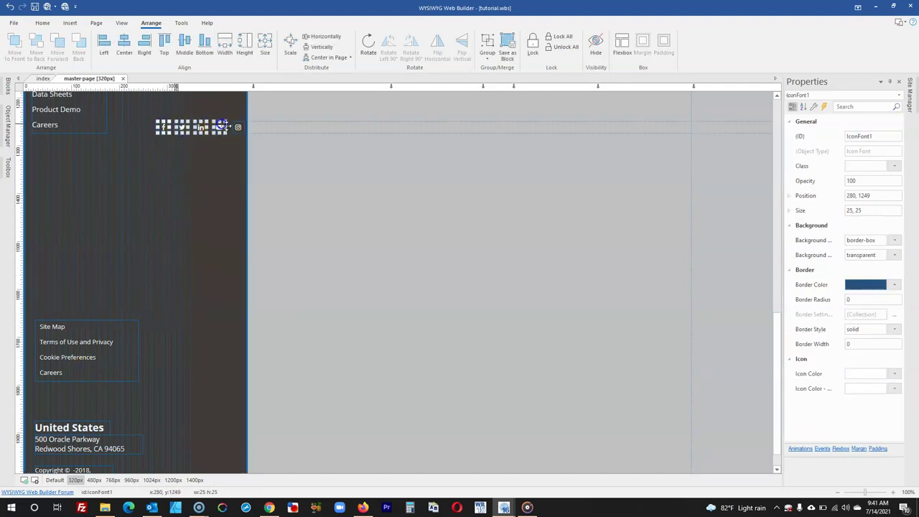
pyautogui.keyDown('shift'); pyautogui.click(237, 127); pyautogui.keyUp('shift')
pyautogui.moveTo(239, 127); pyautogui.dragTo(124, 400)
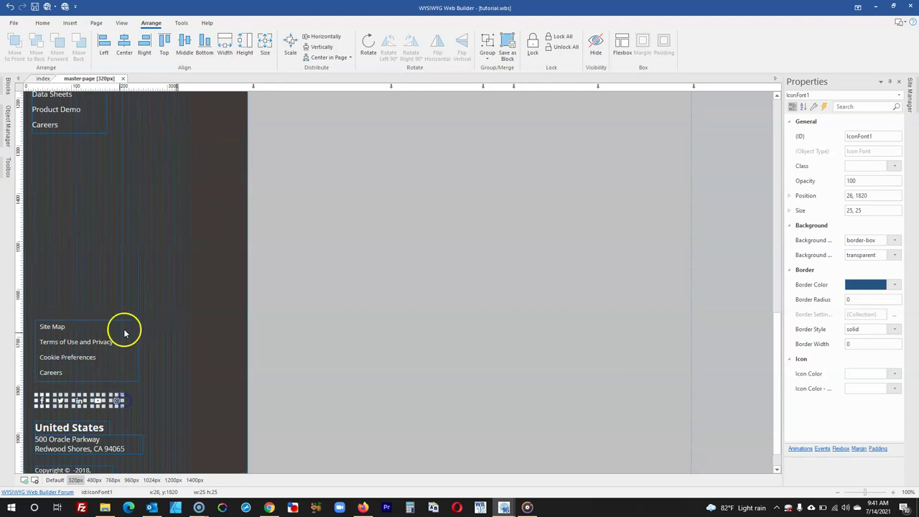
# Move the Resources link list down just above the legal links menu and place its heading at 26, 1480.
pyautogui.scroll(3, 139, 312)
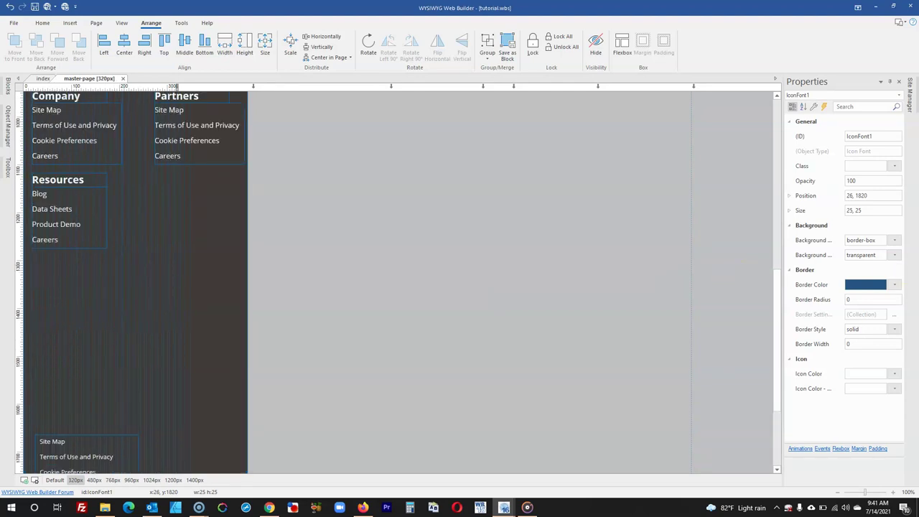
pyautogui.click(82, 229)
pyautogui.click(869, 195)
pyautogui.write('26, 1500')
pyautogui.click(426, 271)
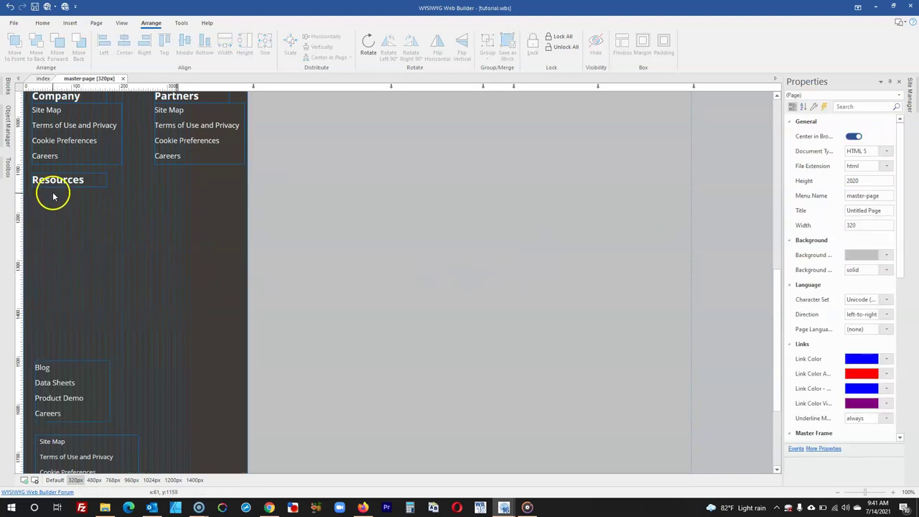
pyautogui.moveTo(54, 181); pyautogui.dragTo(53, 350)
pyautogui.click(45, 381)
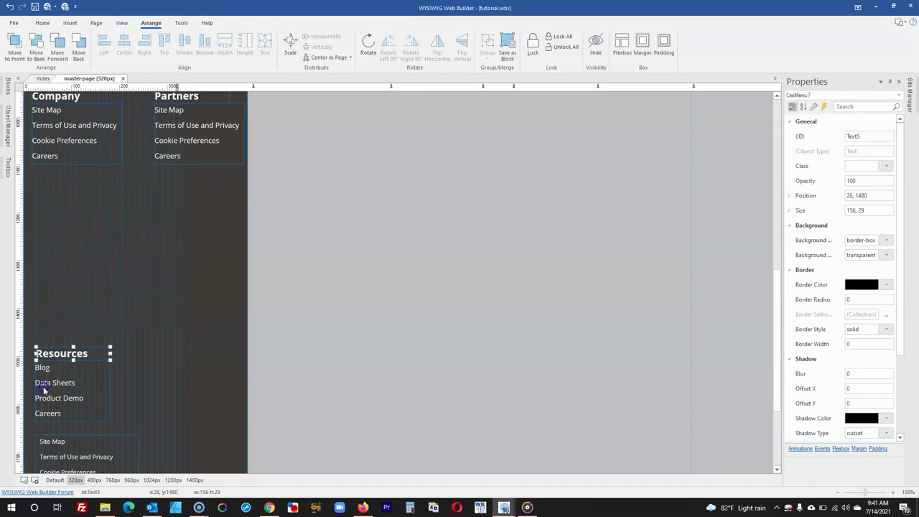
# Move the Partners heading and its link list above the Resources block, with the heading at 26, 1300.
pyautogui.scroll(1, 173, 137)
pyautogui.click(173, 161)
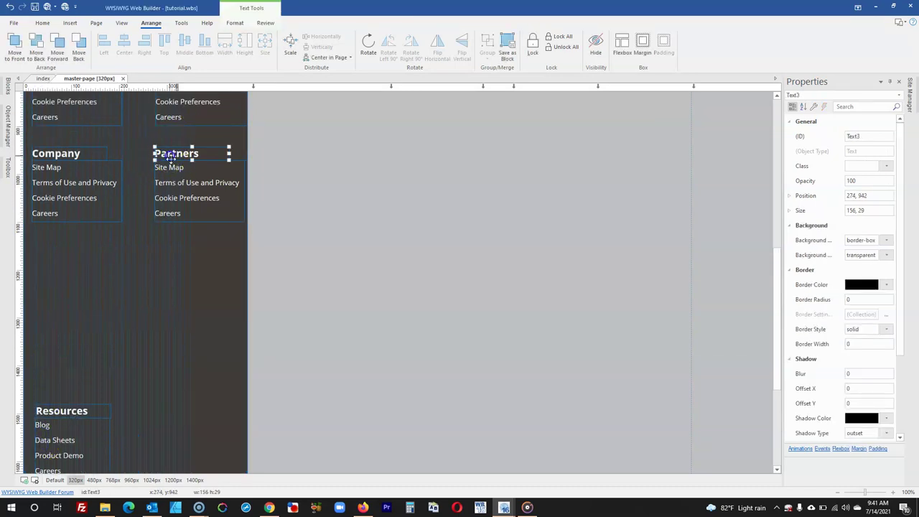
pyautogui.moveTo(172, 161); pyautogui.dragTo(47, 350)
pyautogui.scroll(1, 99, 254)
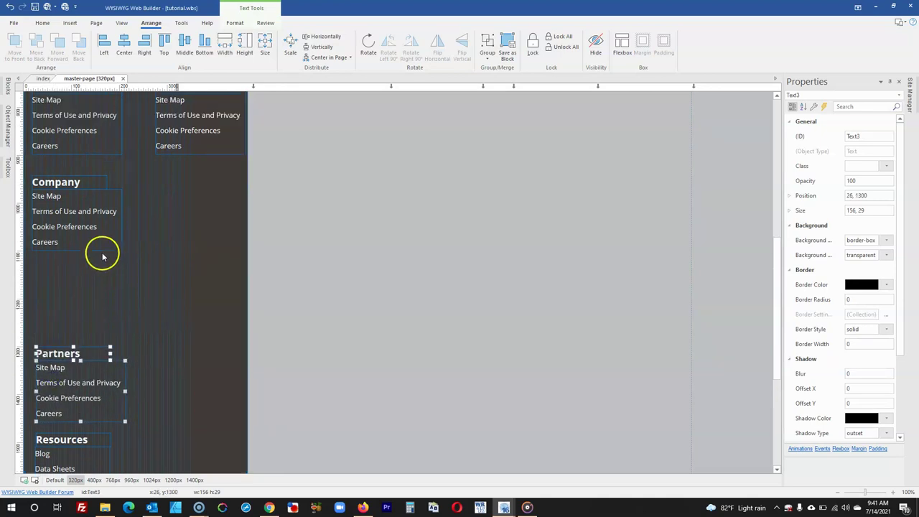
# Move the Company block down above Partners and place the Services block in the first column between Products and Company.
pyautogui.scroll(1, 69, 247)
pyautogui.click(70, 247)
pyautogui.moveTo(68, 206); pyautogui.dragTo(72, 297)
pyautogui.moveTo(168, 117); pyautogui.dragTo(64, 230)
# Set the dark footer layer's width to 320.
pyautogui.click(140, 232)
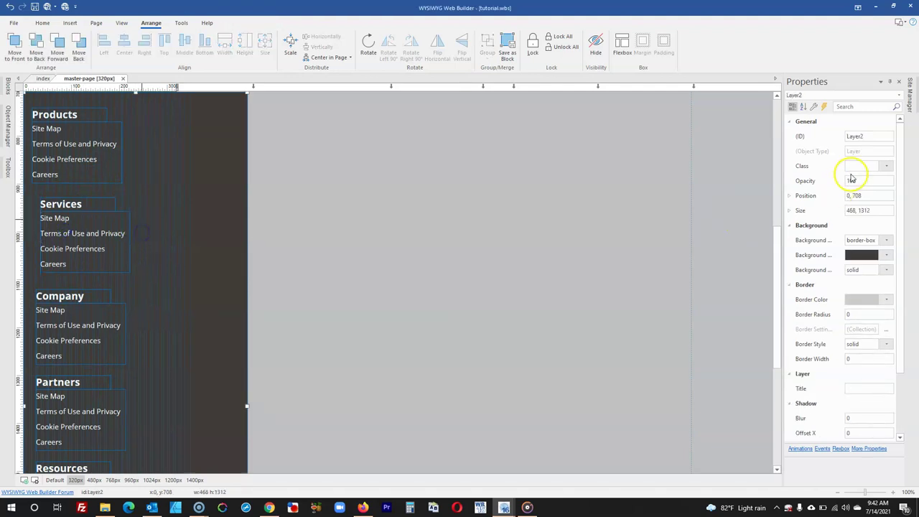
pyautogui.doubleClick(853, 211)
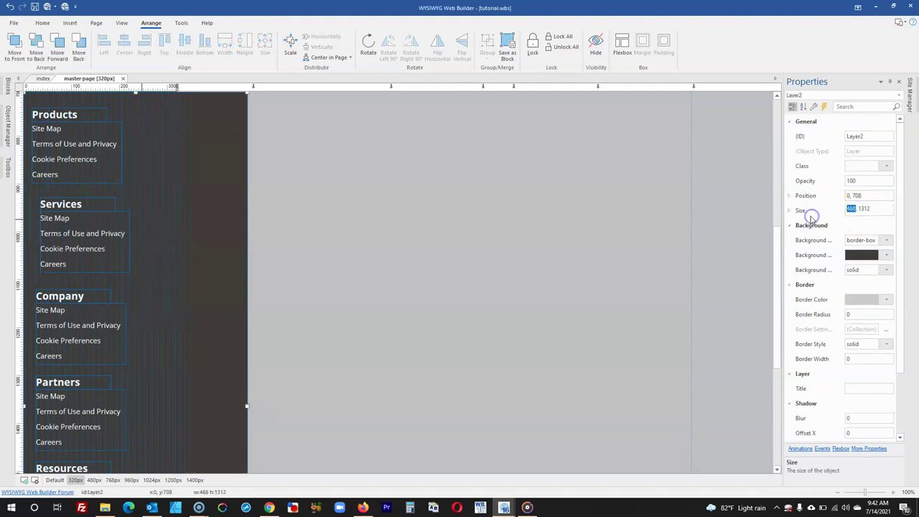
pyautogui.press('Return')
# Align the left edges of all footer headings, their link lists and the legal links menu at 24.
pyautogui.scroll(-5, 72, 244)
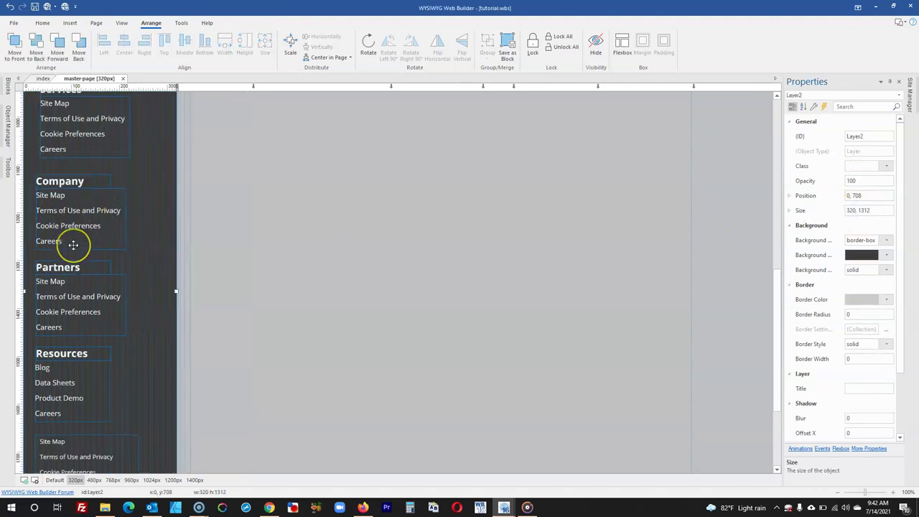
pyautogui.scroll(5, 72, 294)
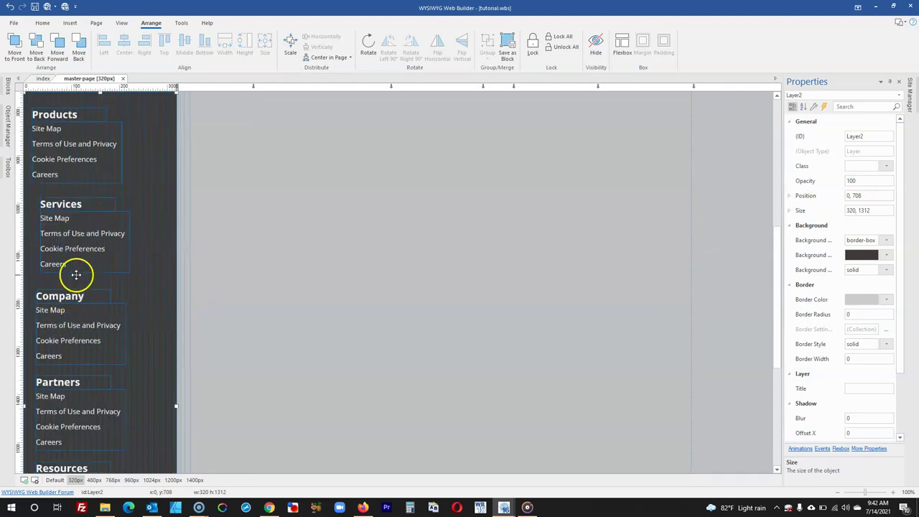
pyautogui.click(64, 116)
pyautogui.keyDown('shift'); pyautogui.click(63, 142); pyautogui.keyUp('shift')
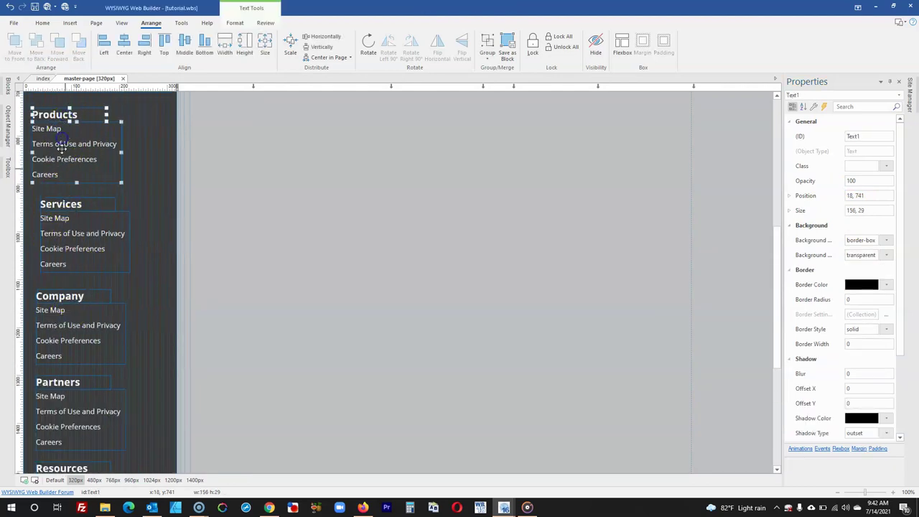
pyautogui.keyDown('shift'); pyautogui.click(67, 235); pyautogui.keyUp('shift')
pyautogui.keyDown('shift'); pyautogui.click(58, 296); pyautogui.keyUp('shift')
pyautogui.keyDown('shift'); pyautogui.click(68, 338); pyautogui.keyUp('shift')
pyautogui.scroll(-3, 82, 290)
pyautogui.keyDown('shift'); pyautogui.click(67, 271); pyautogui.keyUp('shift')
pyautogui.keyDown('shift'); pyautogui.click(68, 301); pyautogui.keyUp('shift')
pyautogui.keyDown('shift'); pyautogui.click(62, 352); pyautogui.keyUp('shift')
pyautogui.keyDown('shift'); pyautogui.click(59, 388); pyautogui.keyUp('shift')
pyautogui.scroll(-2, 78, 285)
pyautogui.keyDown('shift'); pyautogui.click(69, 361); pyautogui.keyUp('shift')
pyautogui.click(103, 56)
# Distribute the five link lists under Products, Services, Company, Partners and Resources evenly in the vertical direction.
pyautogui.click(244, 224)
pyautogui.click(74, 304)
pyautogui.scroll(1, 72, 301)
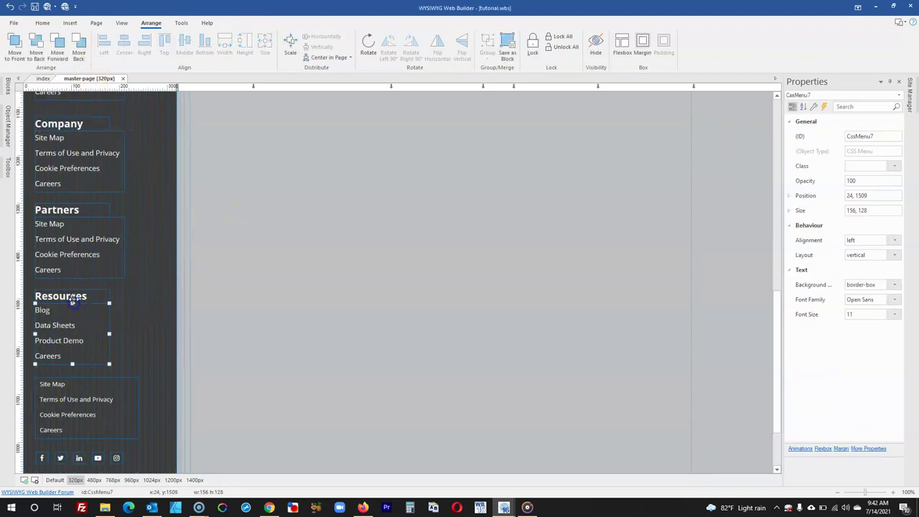
pyautogui.scroll(1, 74, 291)
pyautogui.keyDown('shift'); pyautogui.click(76, 281); pyautogui.keyUp('shift')
pyautogui.keyDown('shift'); pyautogui.click(82, 203); pyautogui.keyUp('shift')
pyautogui.scroll(3, 89, 198)
pyautogui.keyDown('shift'); pyautogui.click(89, 198); pyautogui.keyUp('shift')
pyautogui.keyDown('shift'); pyautogui.click(72, 132); pyautogui.keyUp('shift')
pyautogui.scroll(2, 71, 133)
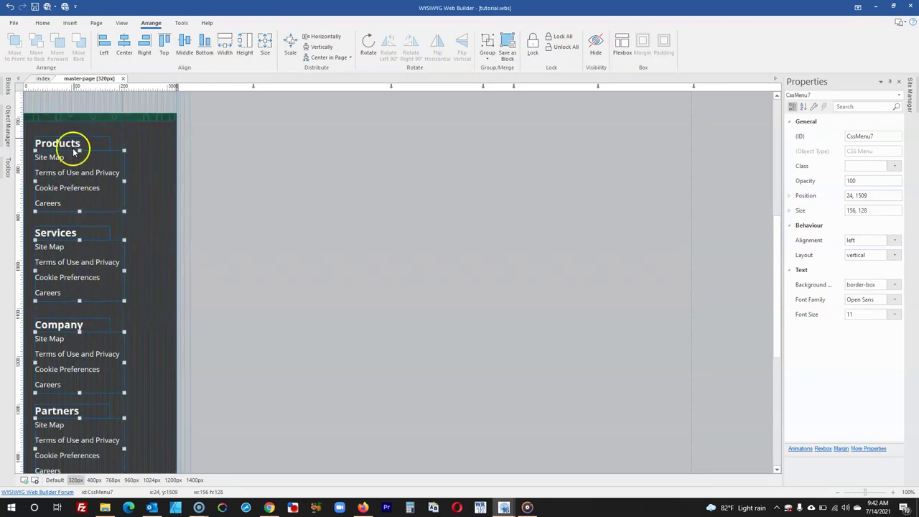
pyautogui.click(320, 47)
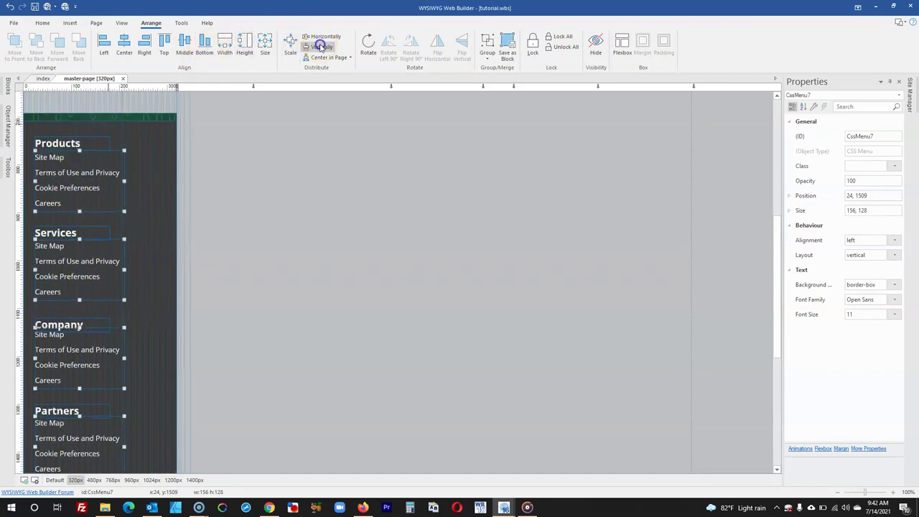
# Distribute the Products, Services, Company, Partners and Resources headings evenly in the vertical direction.
pyautogui.click(80, 144)
pyautogui.click(75, 232)
pyautogui.click(80, 140)
pyautogui.keyDown('shift'); pyautogui.click(75, 231); pyautogui.keyUp('shift')
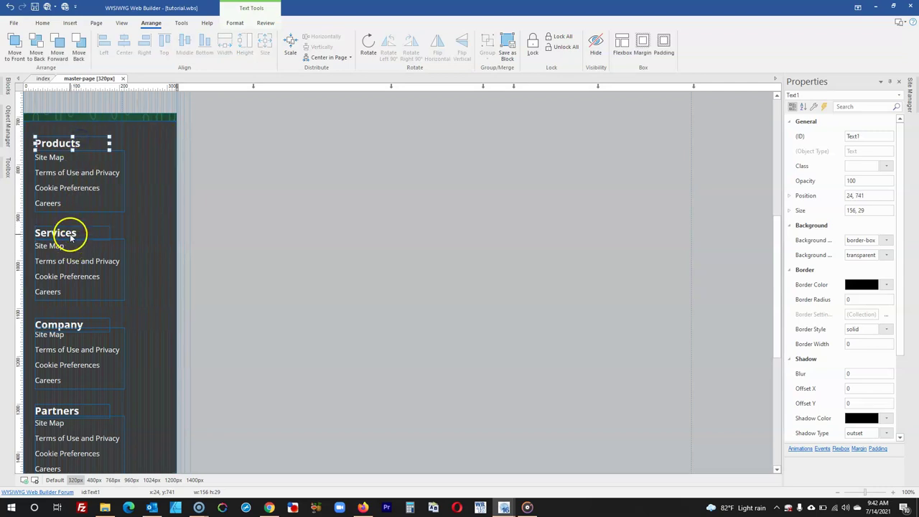
pyautogui.keyDown('shift'); pyautogui.click(66, 327); pyautogui.keyUp('shift')
pyautogui.scroll(-1, 139, 215)
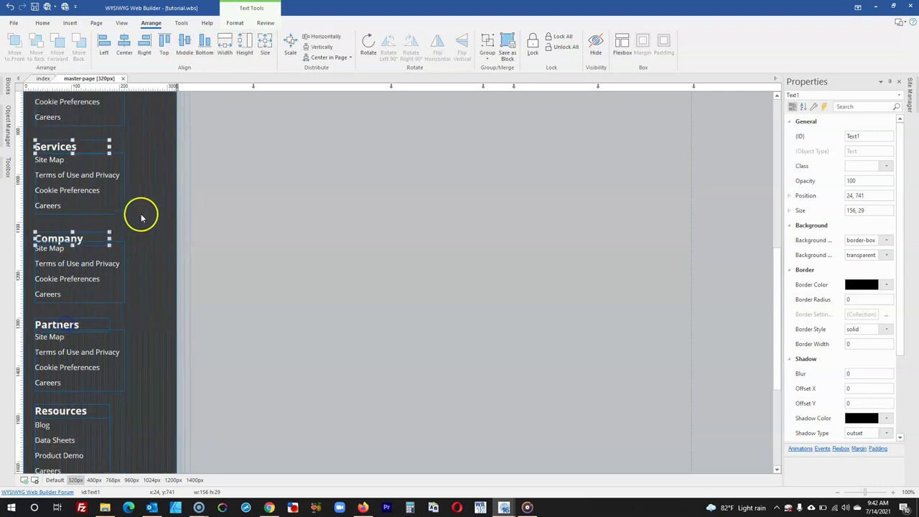
pyautogui.keyDown('shift'); pyautogui.click(90, 323); pyautogui.keyUp('shift')
pyautogui.scroll(-1, 98, 287)
pyautogui.scroll(-1, 98, 287)
pyautogui.keyDown('shift'); pyautogui.click(72, 298); pyautogui.keyUp('shift')
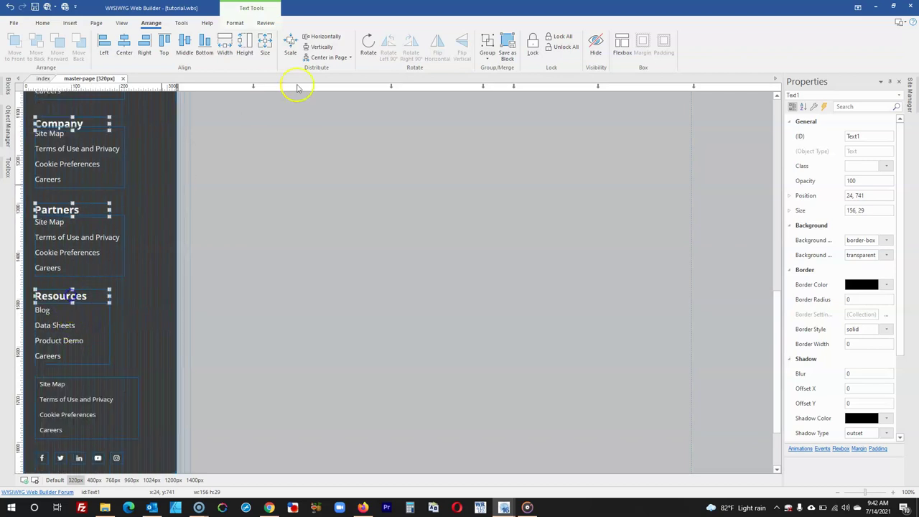
pyautogui.click(321, 46)
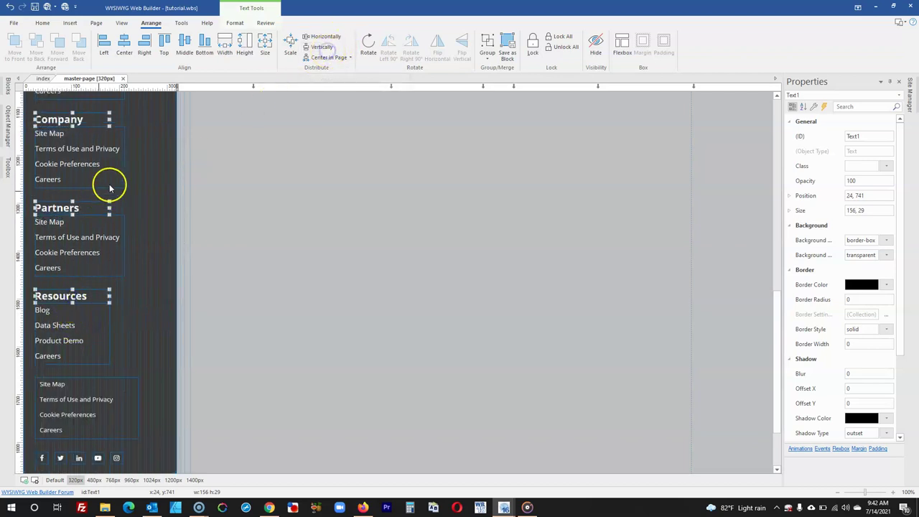
# Examine the spacing of the stacked headings and link lists along the whole footer column.
pyautogui.scroll(-1, 100, 229)
pyautogui.scroll(3, 91, 228)
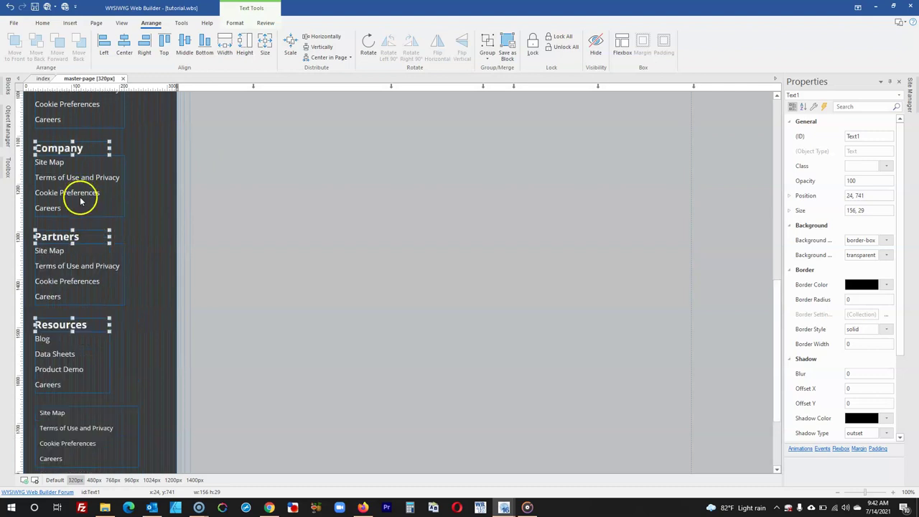
pyautogui.scroll(1, 43, 152)
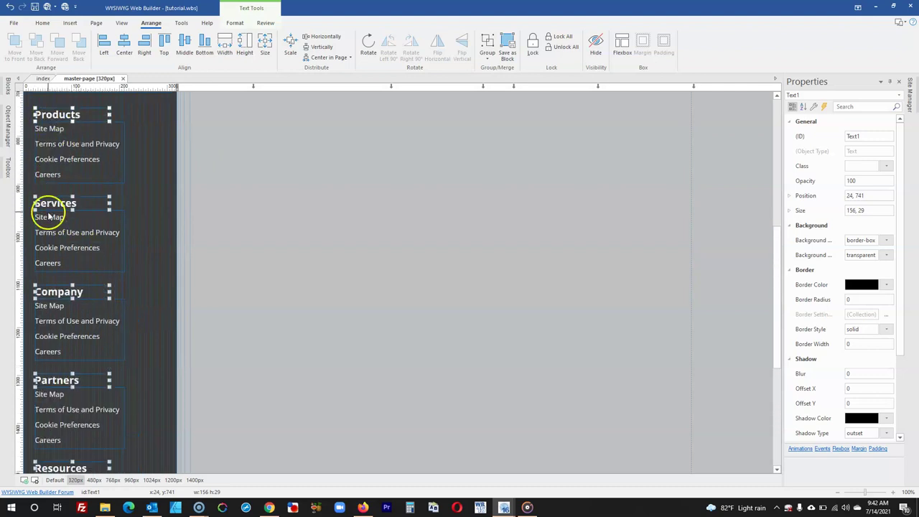
pyautogui.scroll(2, 158, 201)
pyautogui.scroll(-5, 159, 205)
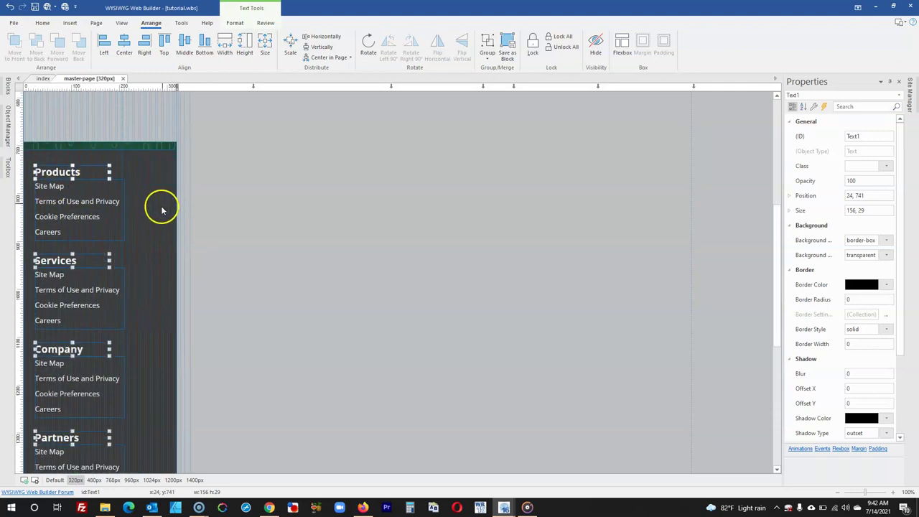
pyautogui.scroll(-2, 159, 208)
pyautogui.scroll(10, 255, 214)
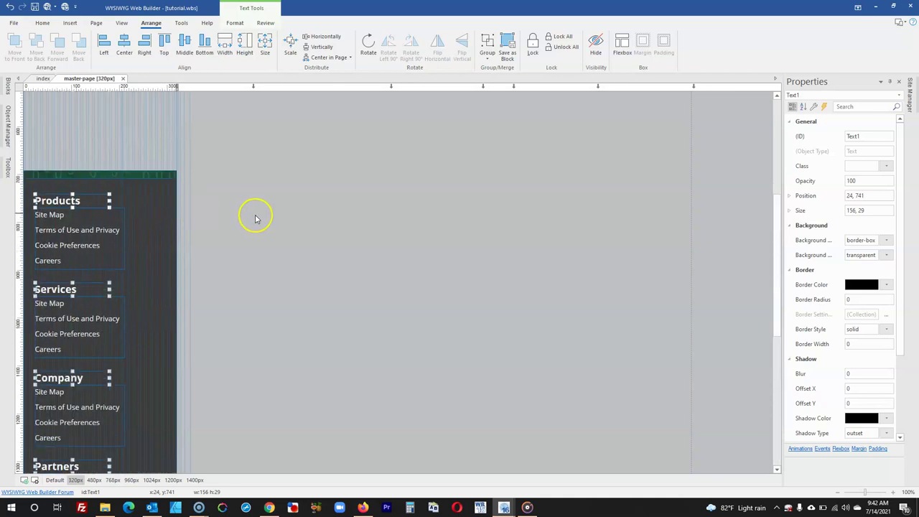
pyautogui.click(71, 175)
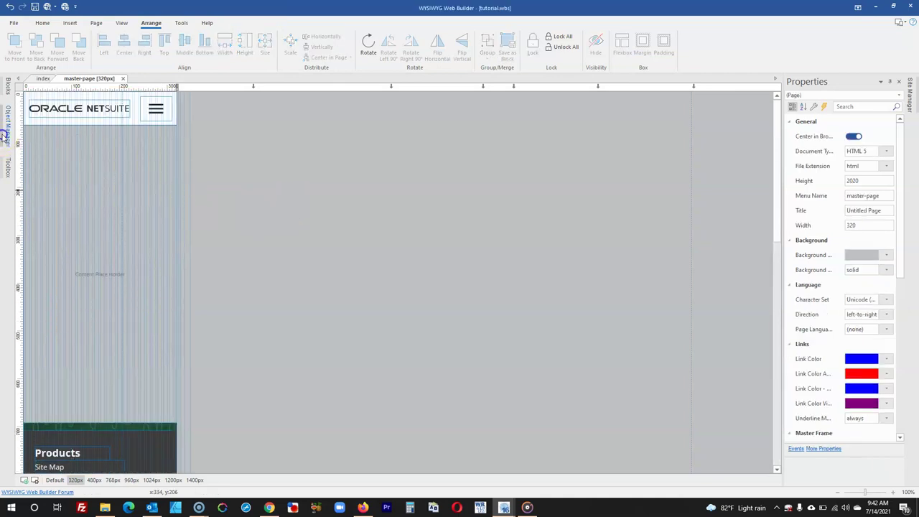
# Make the navigation layer visible and move its inner nav layer to position 0, 70.
pyautogui.moveTo(7, 133)
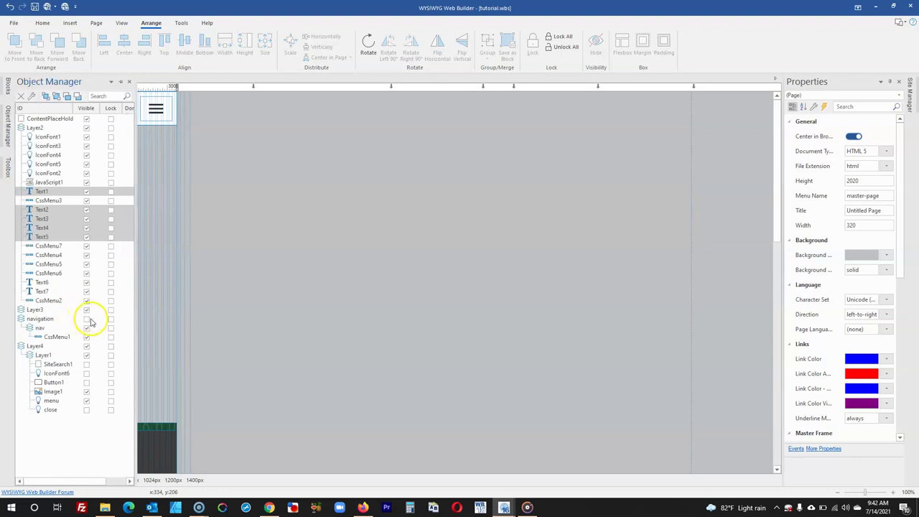
pyautogui.click(86, 319)
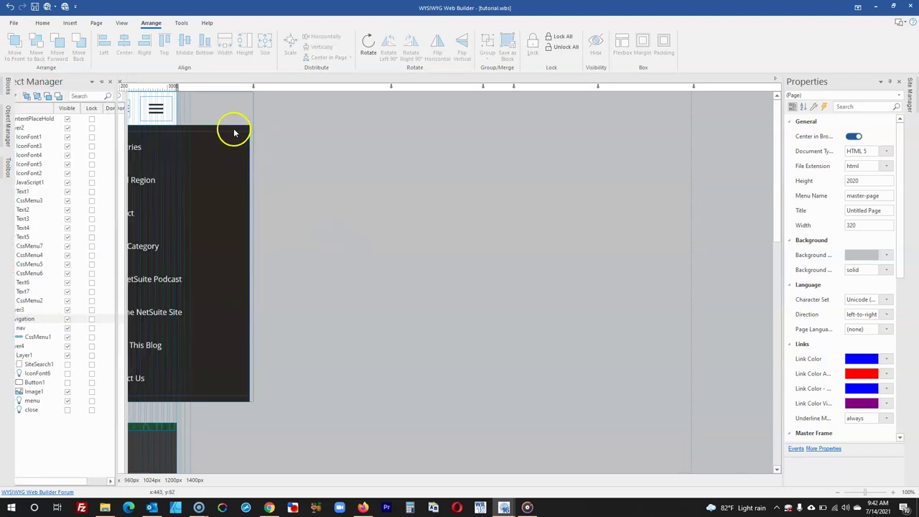
pyautogui.click(239, 132)
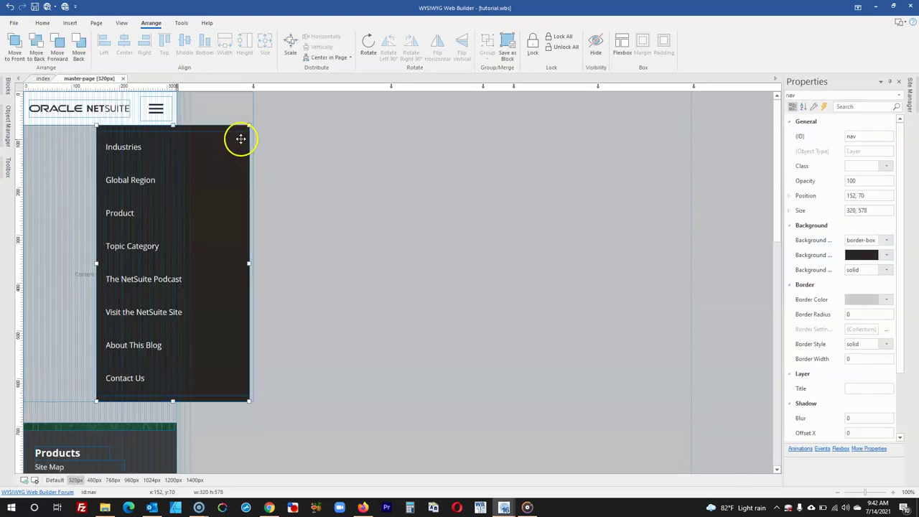
pyautogui.moveTo(234, 129); pyautogui.dragTo(169, 130)
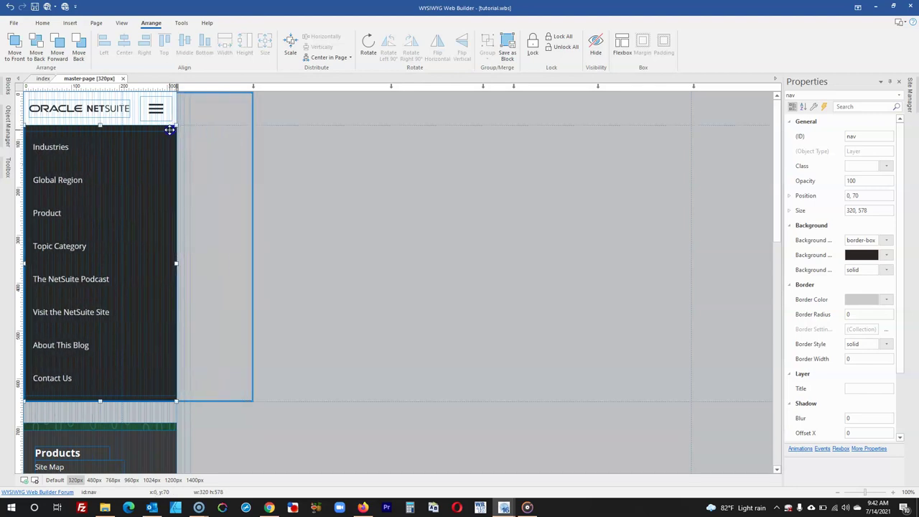
# Set the outer navigation layer's width to 320 and hide the layer again.
pyautogui.click(230, 139)
pyautogui.doubleClick(837, 209)
pyautogui.write('320')
pyautogui.press('Return')
pyautogui.click(5, 133)
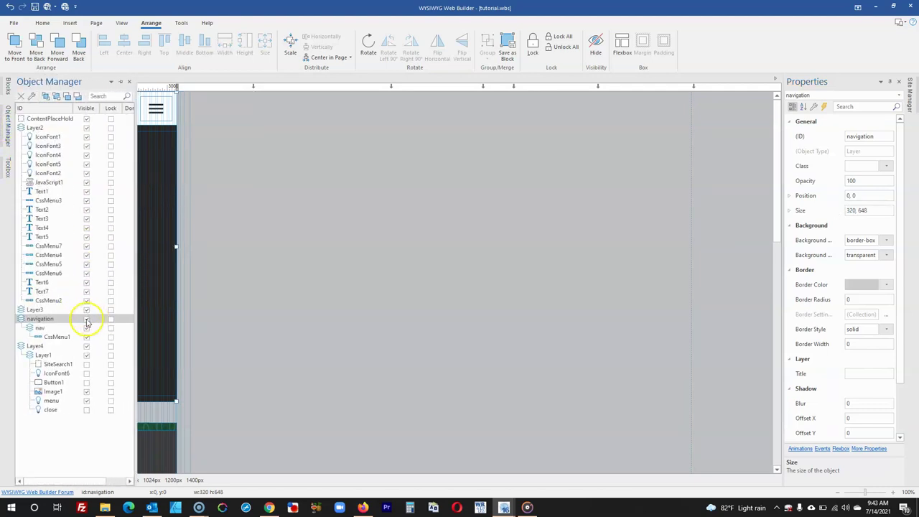
pyautogui.click(86, 319)
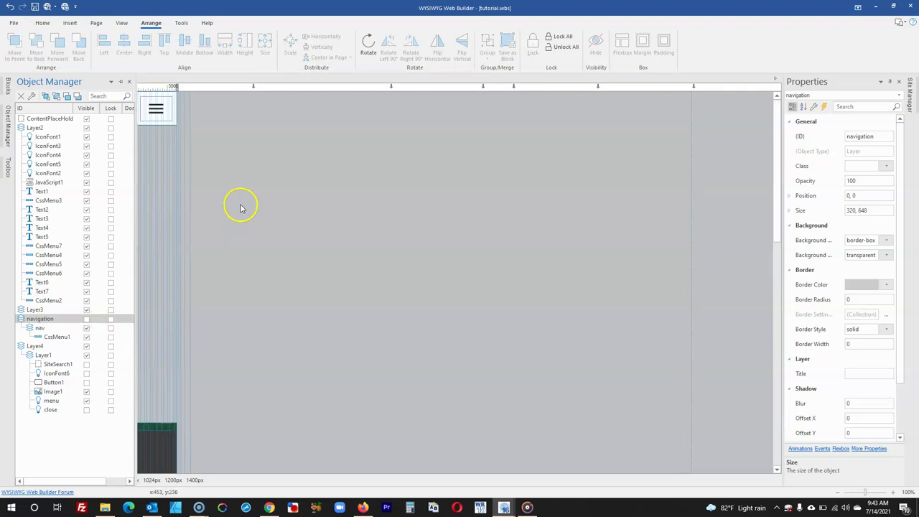
pyautogui.click(273, 152)
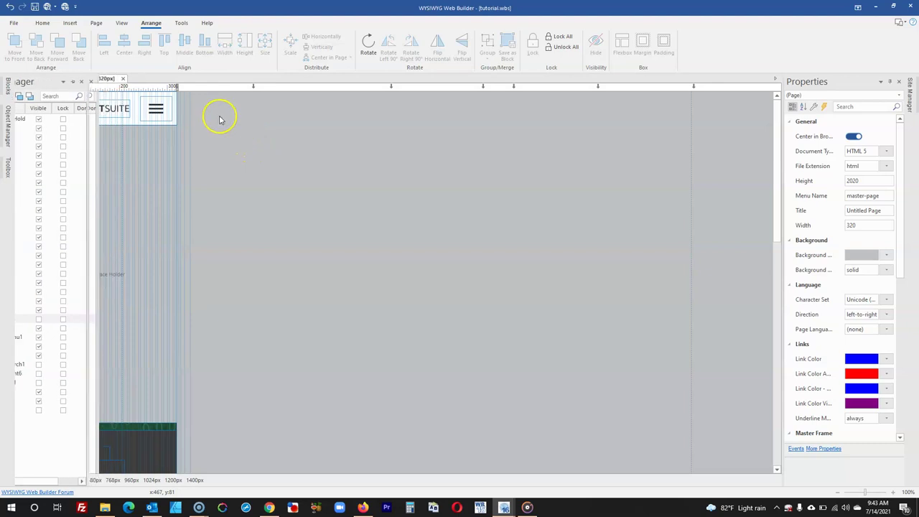
# Preview the master page in the browser and turn on responsive design mode.
pyautogui.click(46, 6)
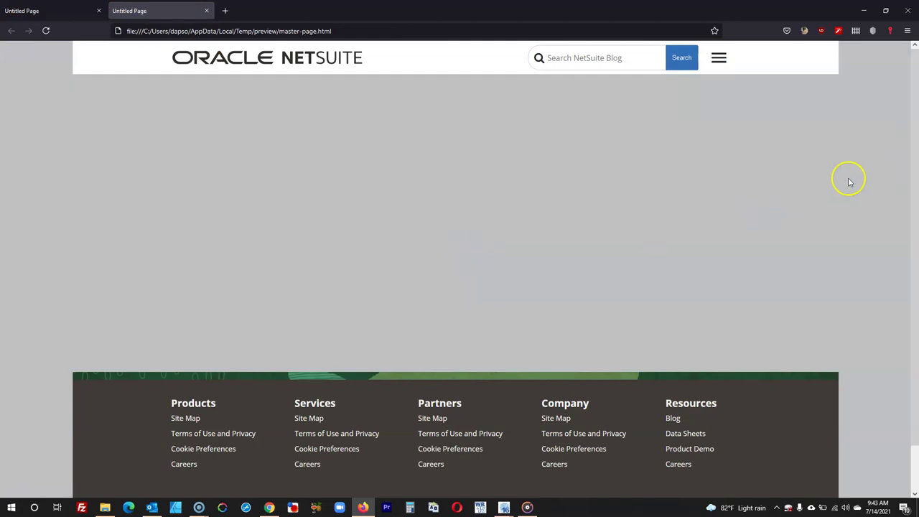
pyautogui.click(907, 31)
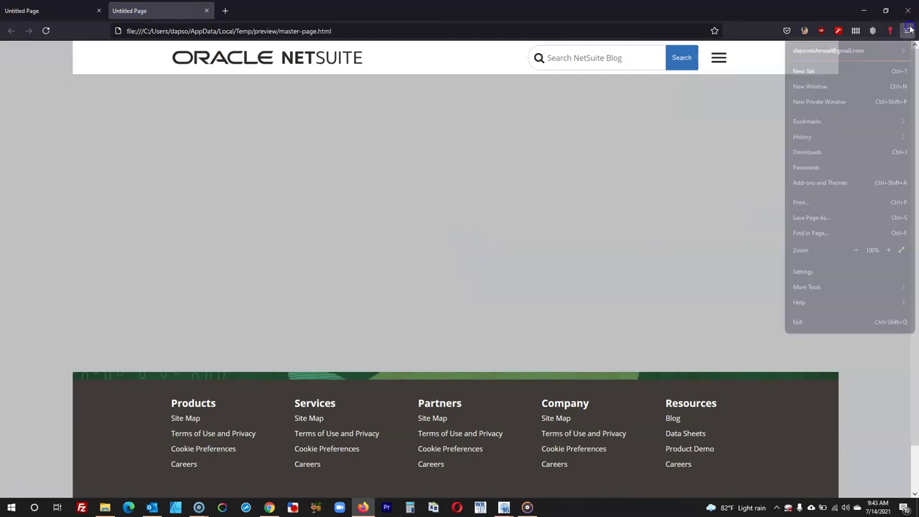
pyautogui.click(842, 288)
pyautogui.click(824, 164)
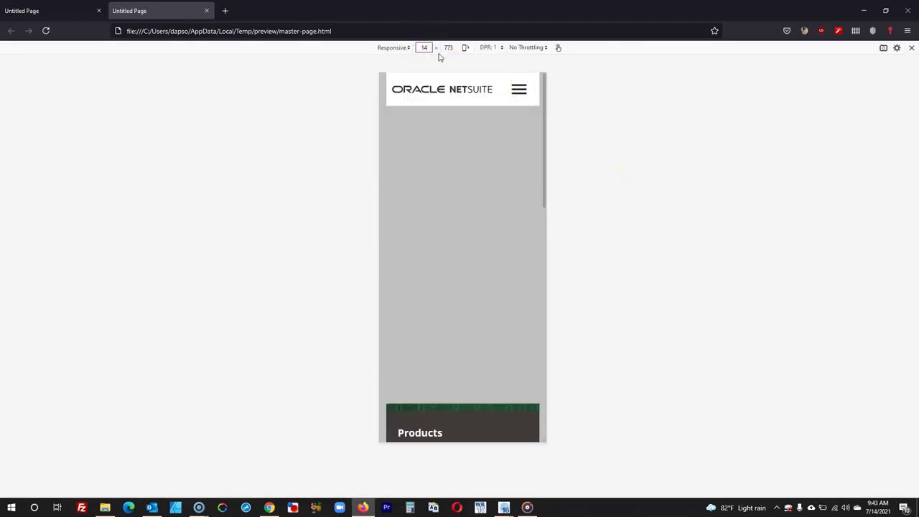
# Set the preview width to 1400 and test opening and closing the hamburger menu.
pyautogui.press('Return')
pyautogui.click(774, 89)
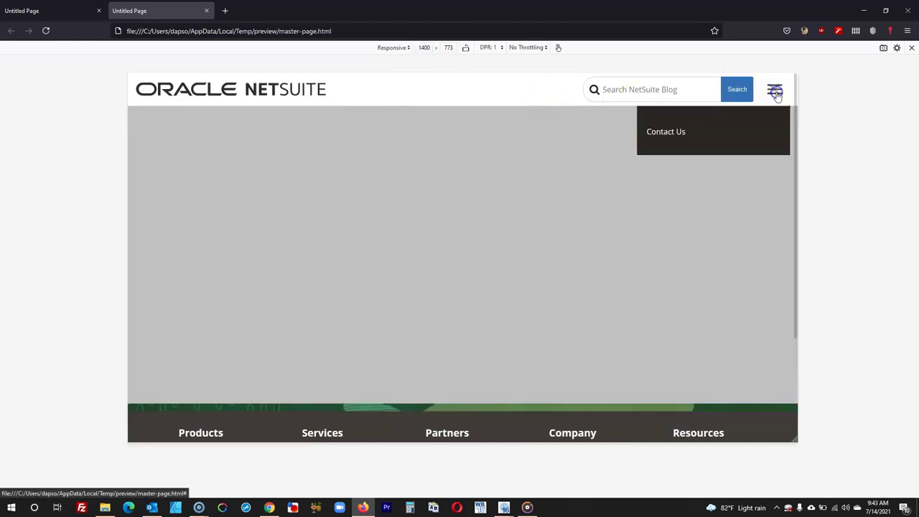
pyautogui.click(774, 89)
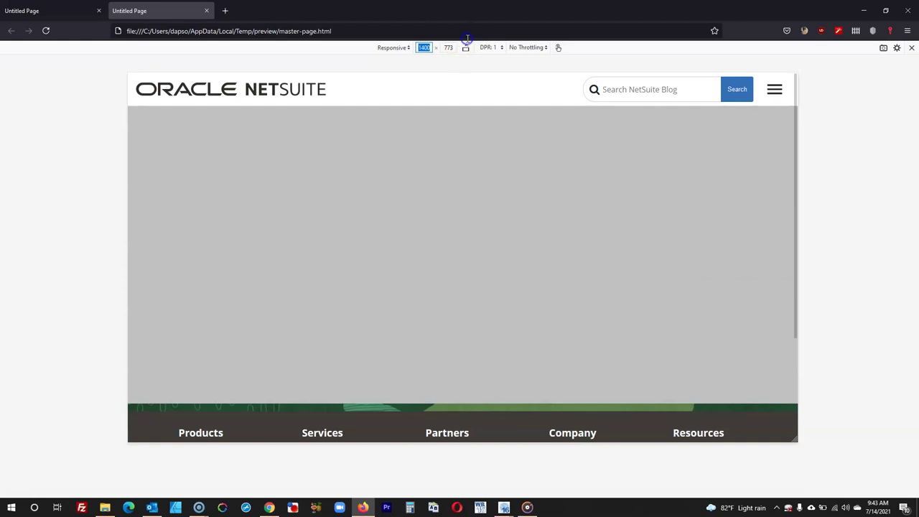
# Set the preview width to 1200 and test opening and closing the hamburger menu.
pyautogui.write('1200')
pyautogui.press('Return')
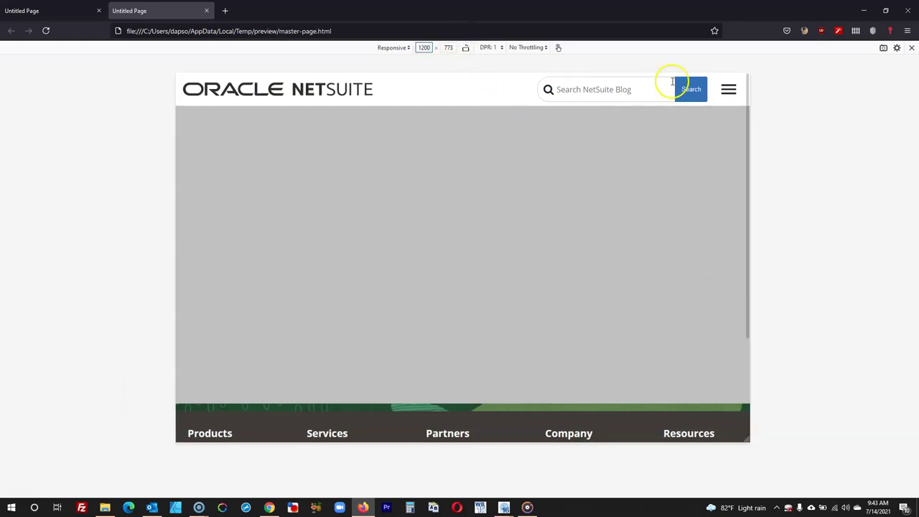
pyautogui.click(729, 89)
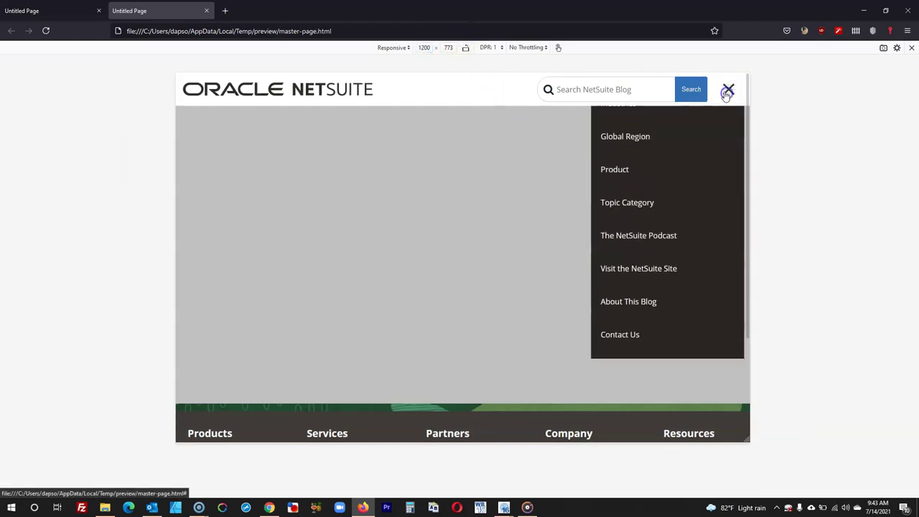
pyautogui.click(727, 92)
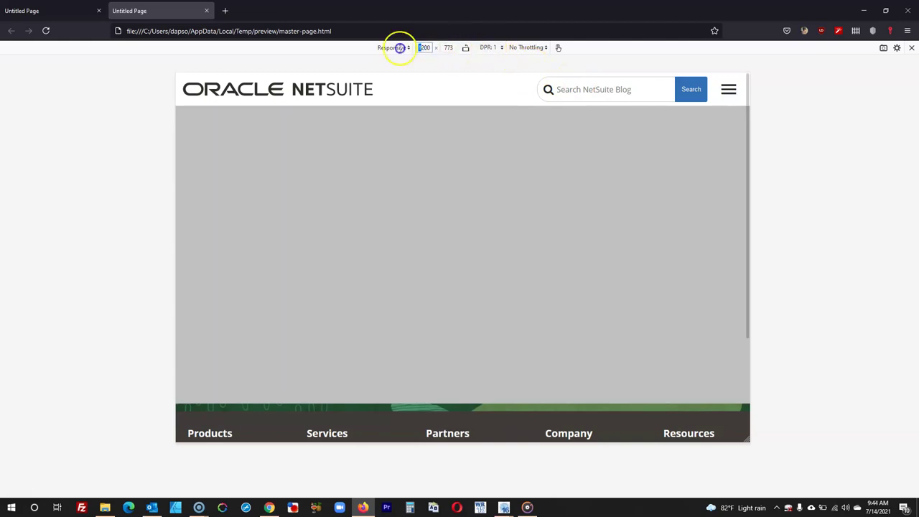
# Test the hamburger menu at preview widths of 960 and 768.
pyautogui.write('960')
pyautogui.click(454, 47)
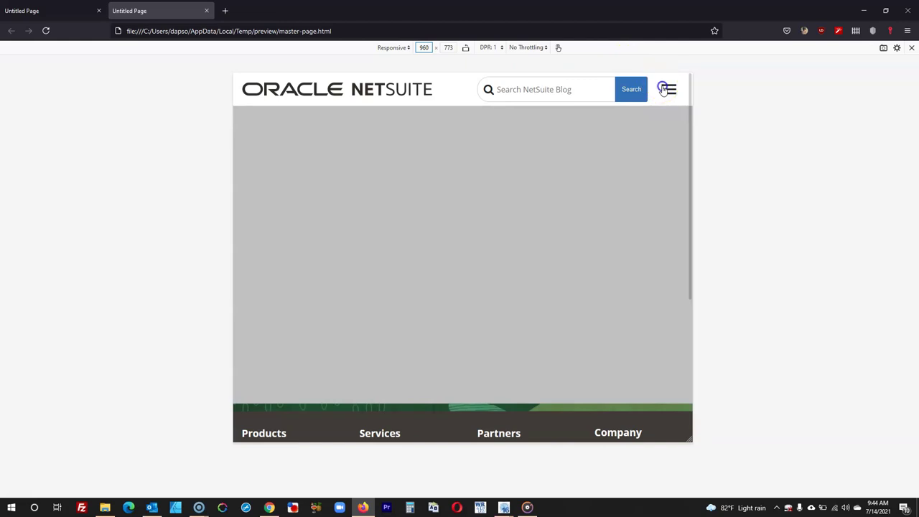
pyautogui.click(665, 89)
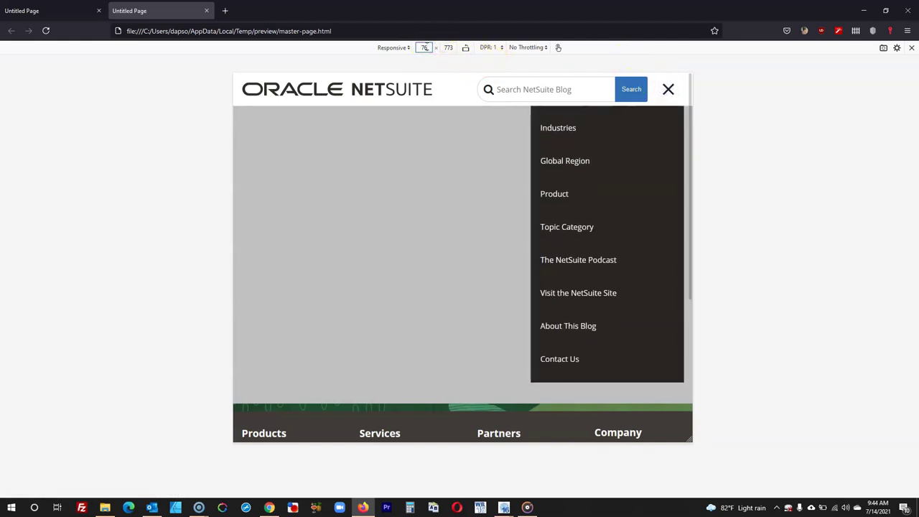
pyautogui.press('Return')
pyautogui.click(624, 90)
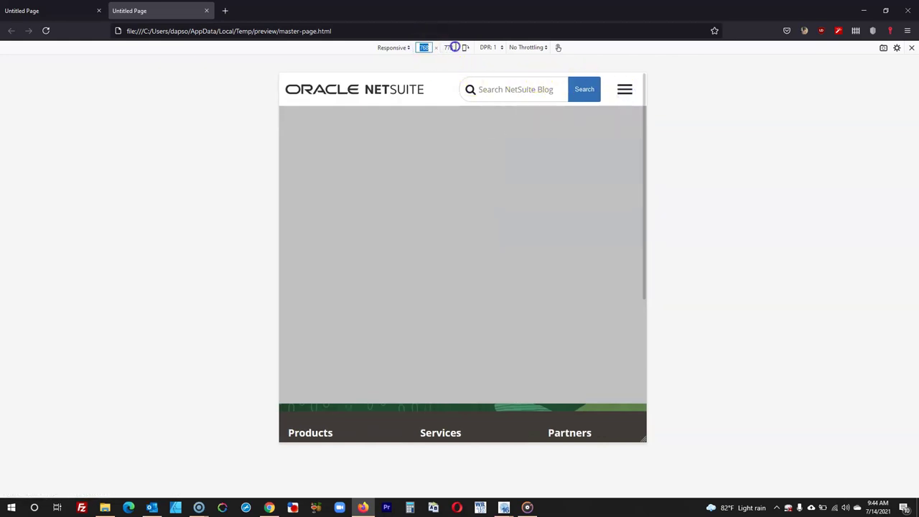
# Test the hamburger menu at preview widths of 480 and 320, and check the single-column footer at 320.
pyautogui.write('480')
pyautogui.click(479, 89)
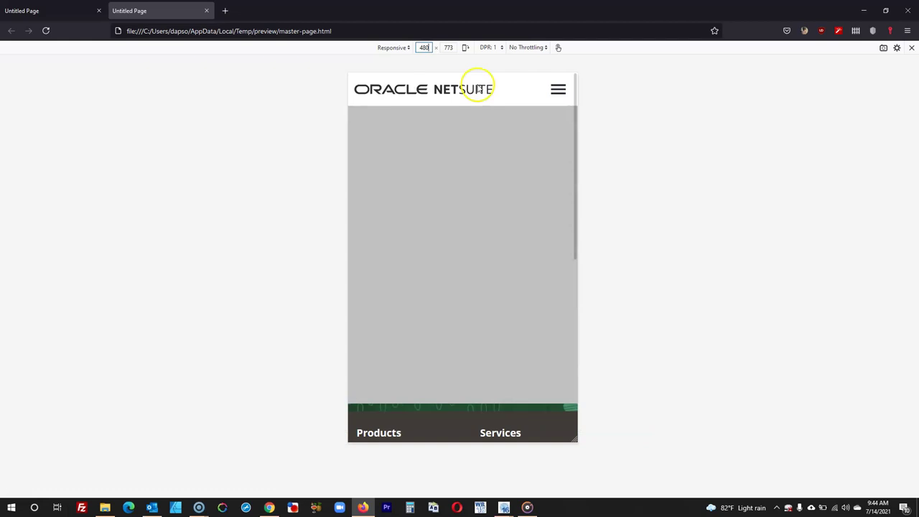
pyautogui.click(563, 93)
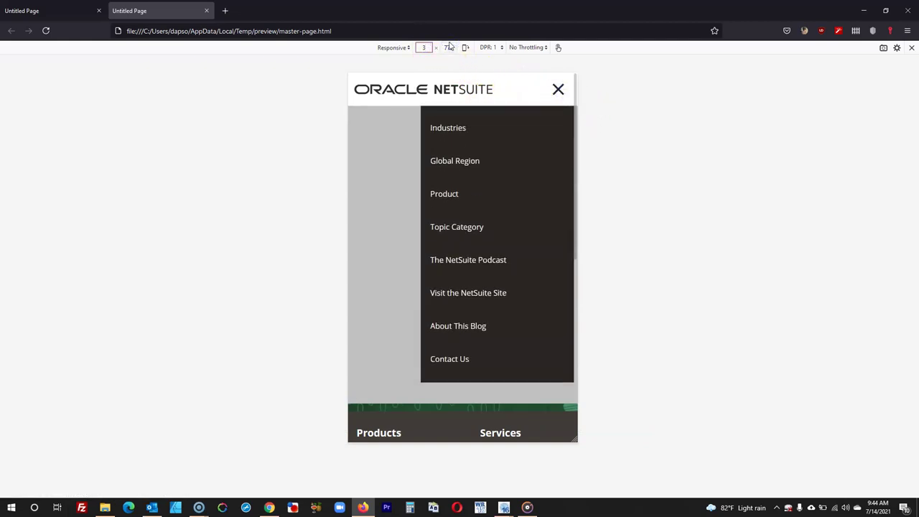
pyautogui.write('320')
pyautogui.press('Return')
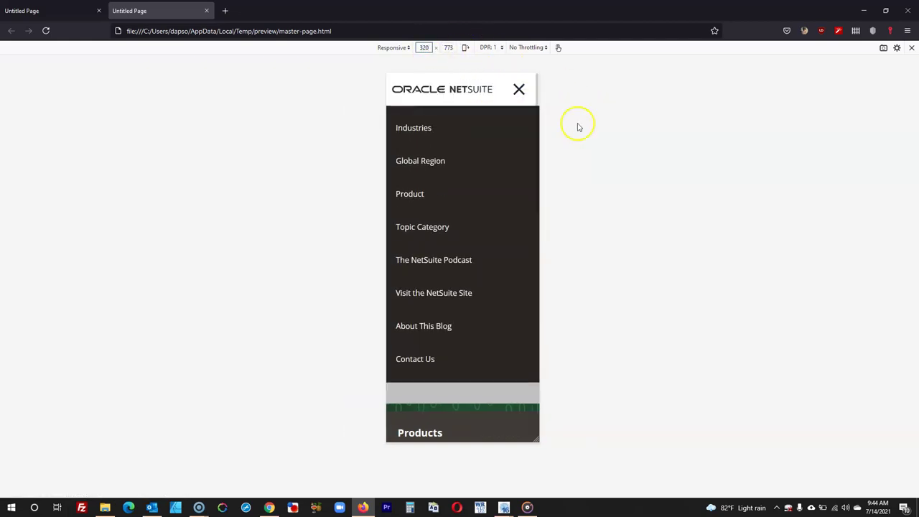
pyautogui.click(518, 89)
pyautogui.scroll(-8, 513, 188)
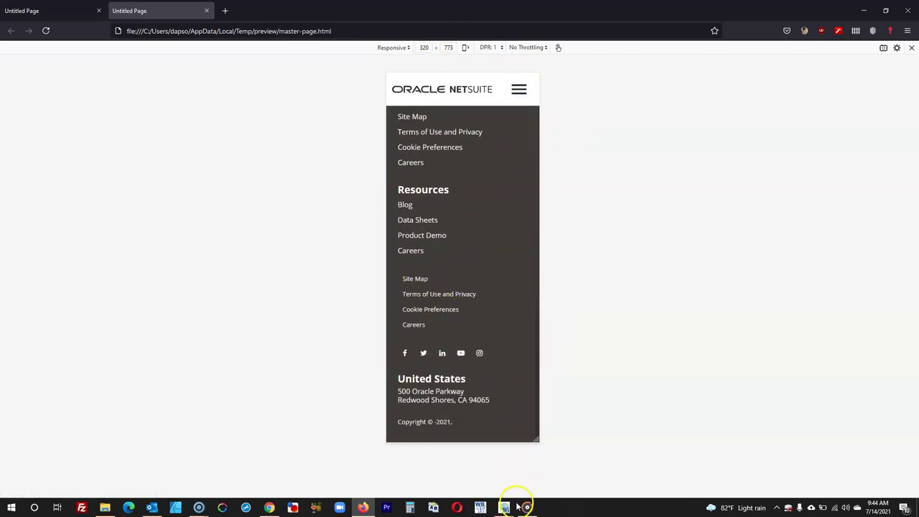
# Return to WYSIWYG Web Builder, switch the master page to its default view, and bring up the index page to review its layout.
pyautogui.moveTo(509, 509)
pyautogui.click(468, 474)
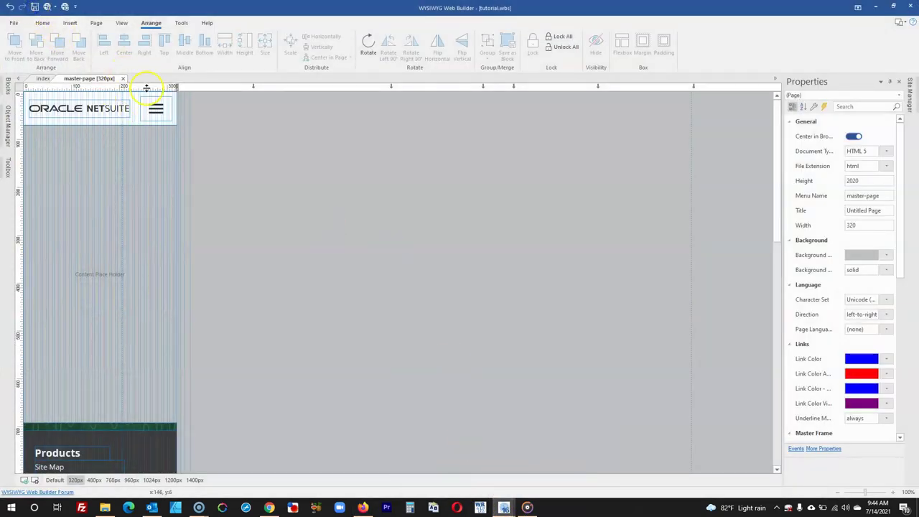
pyautogui.click(178, 92)
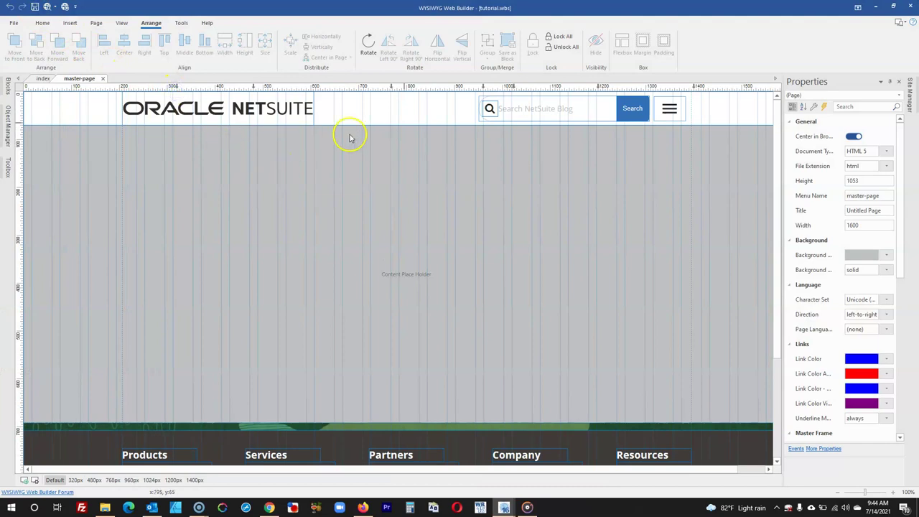
pyautogui.hotkey('ctrl', 'Tab')
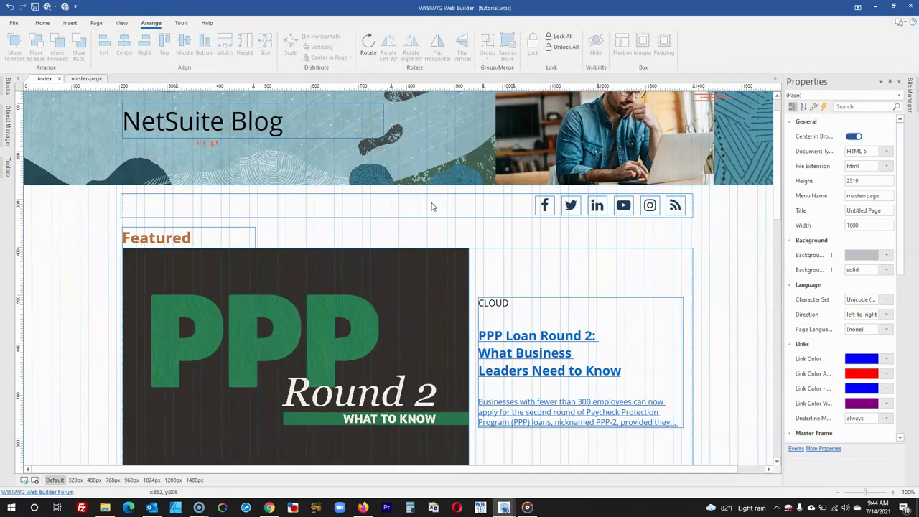
pyautogui.scroll(-10, 430, 204)
pyautogui.scroll(-3, 433, 207)
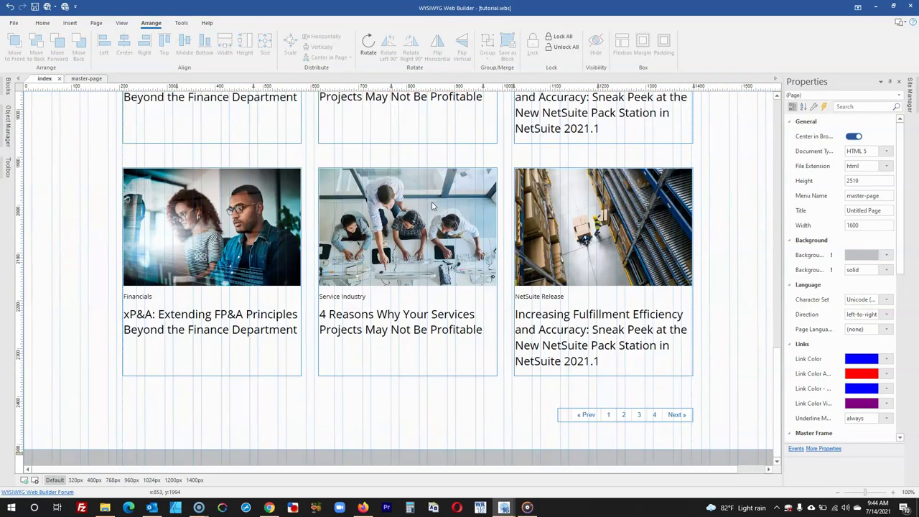
pyautogui.scroll(20, 433, 206)
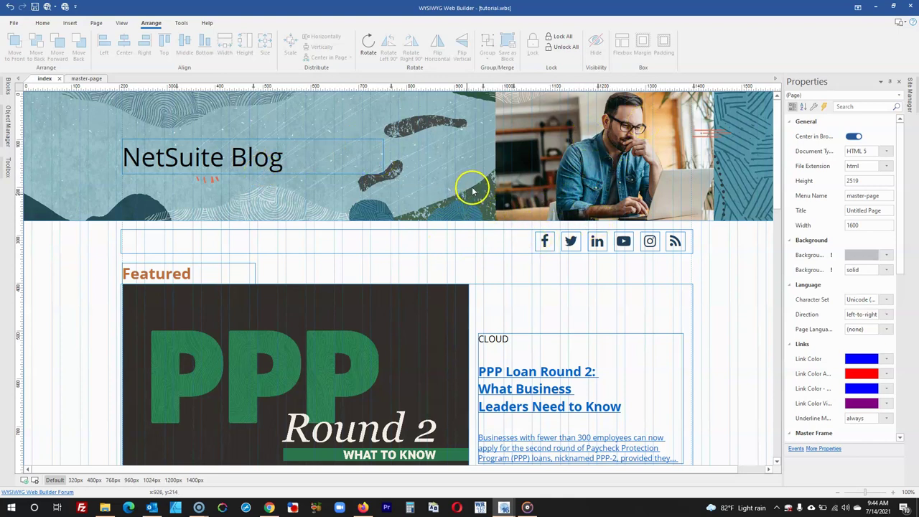
# Switch the index page to the 1400px breakpoint and set the hero banner layer's size to 1400, 270.
pyautogui.click(696, 89)
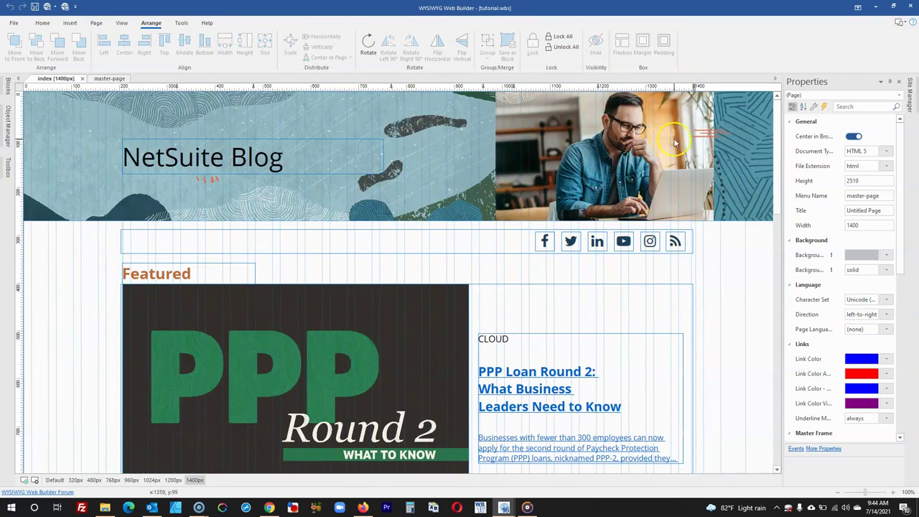
pyautogui.click(694, 136)
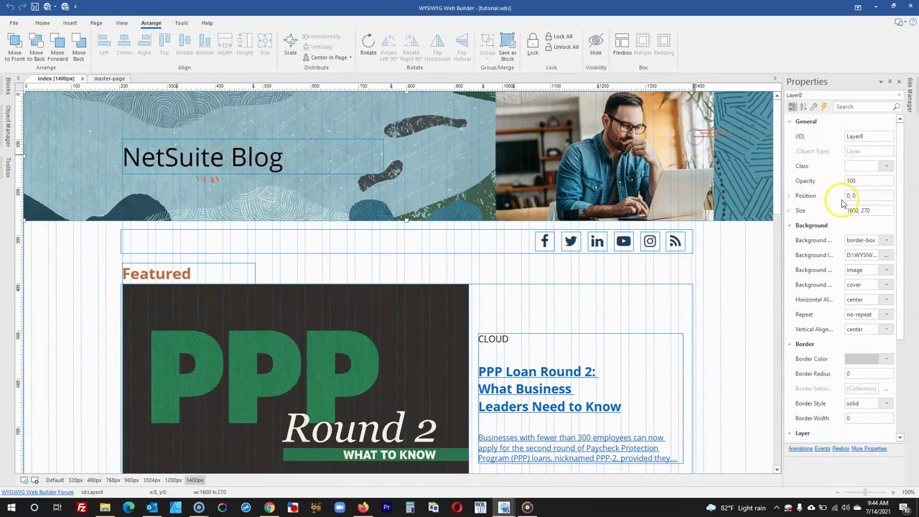
pyautogui.moveTo(855, 209); pyautogui.dragTo(839, 212)
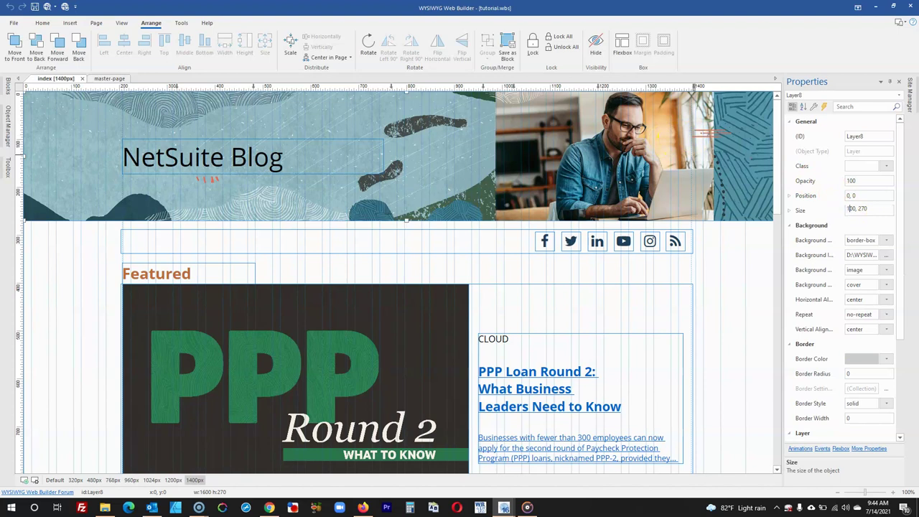
pyautogui.press('Return')
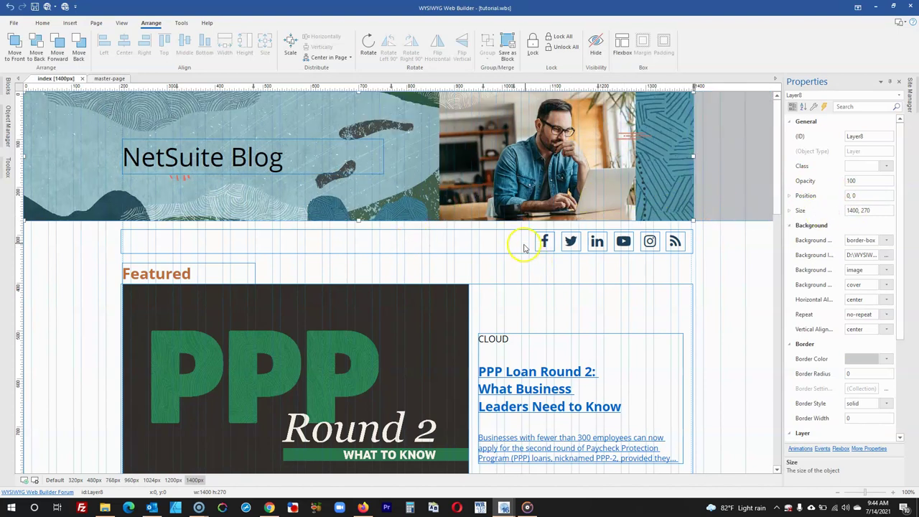
# Set the position of the social icons layer to 103, 288.
pyautogui.click(332, 246)
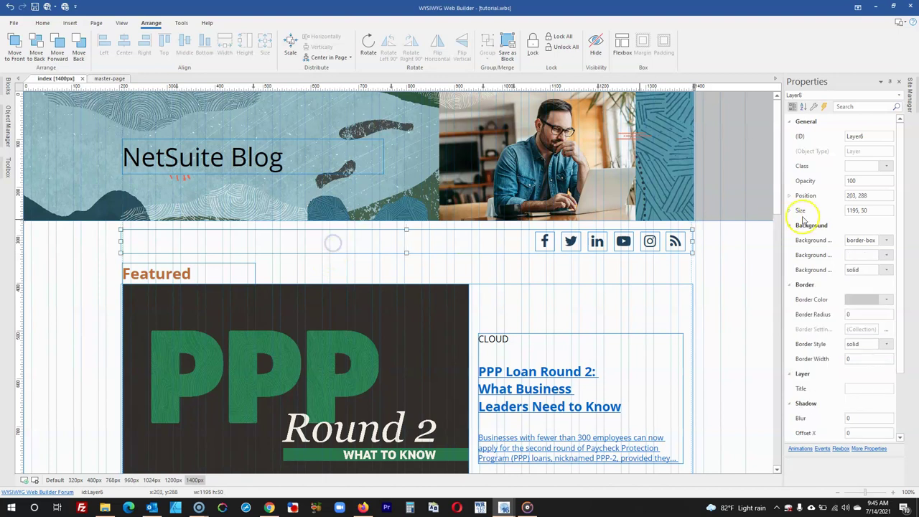
pyautogui.click(856, 196)
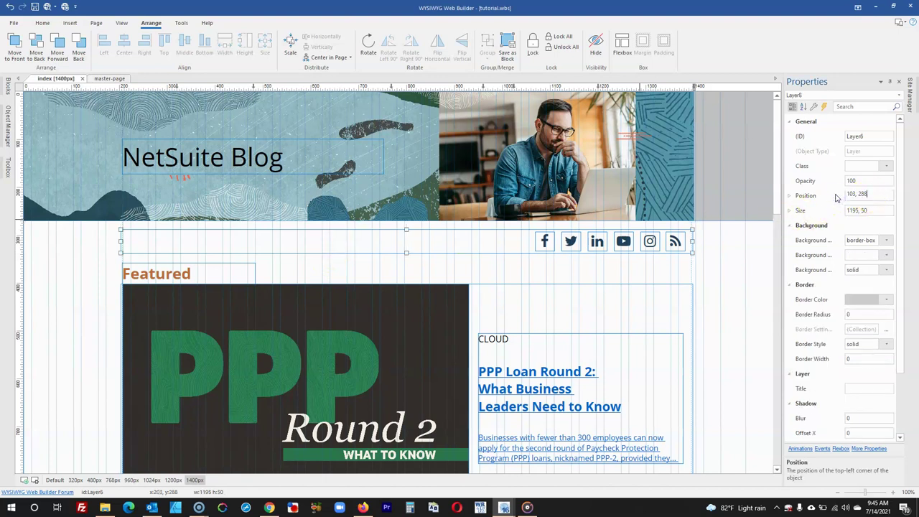
pyautogui.write('103, 288')
pyautogui.click(808, 197)
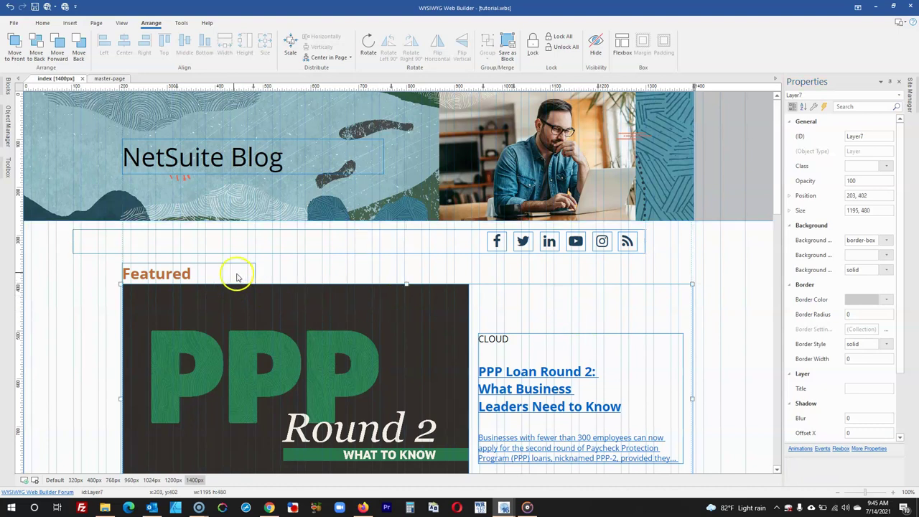
# Left-align the Featured heading and the featured article layer with the social icons layer.
pyautogui.click(226, 268)
pyautogui.keyDown('shift'); pyautogui.click(220, 239); pyautogui.keyUp('shift')
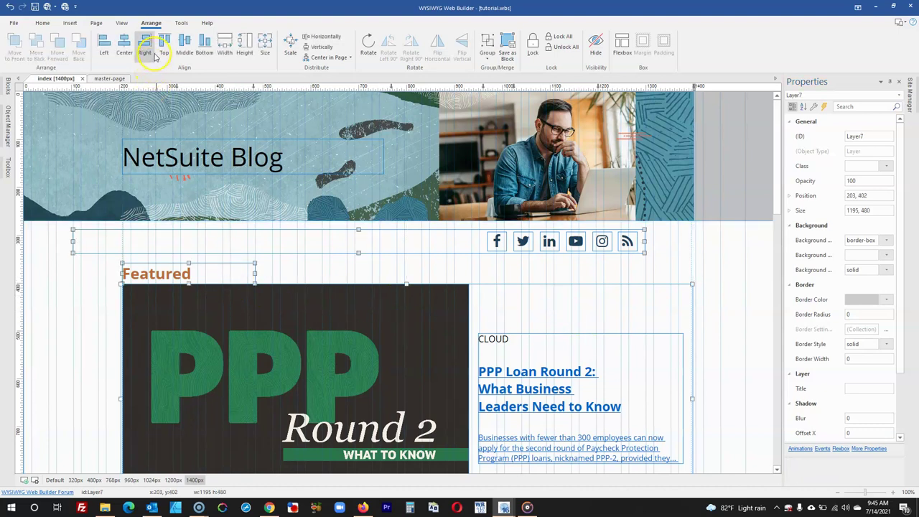
pyautogui.click(111, 52)
# Left-align the three cards of the first column with the featured article layer.
pyautogui.scroll(-3, 237, 168)
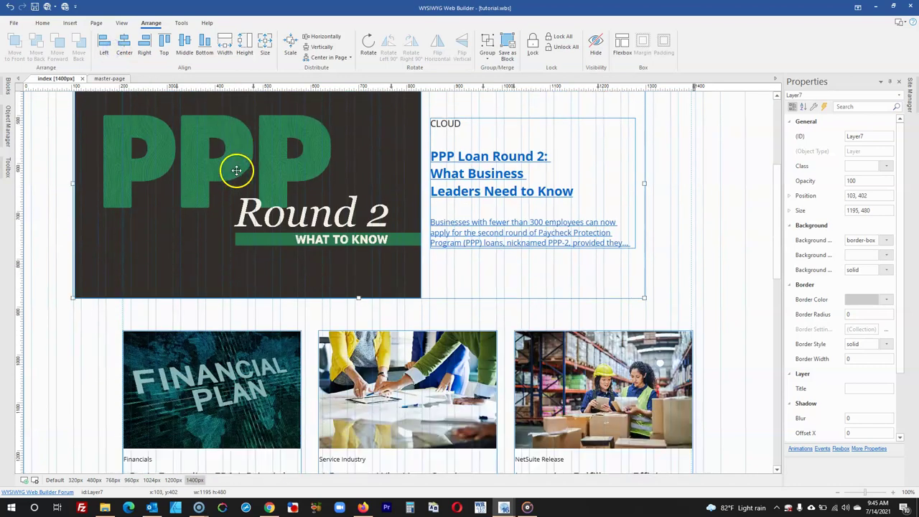
pyautogui.click(242, 365)
pyautogui.scroll(-2, 254, 349)
pyautogui.scroll(-2, 251, 375)
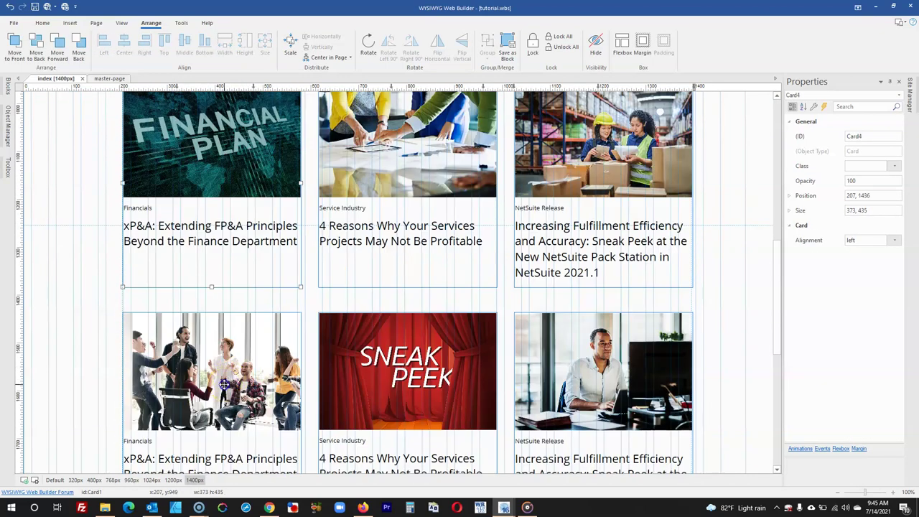
pyautogui.click(230, 388)
pyautogui.scroll(-1, 208, 239)
pyautogui.scroll(-2, 205, 219)
pyautogui.click(195, 365)
pyautogui.click(199, 423)
pyautogui.scroll(-2, 201, 402)
pyautogui.scroll(2, 205, 380)
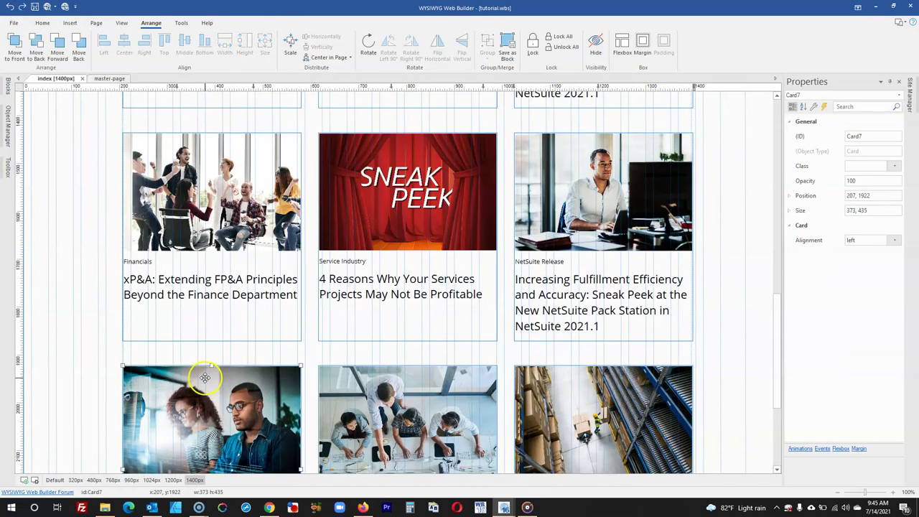
pyautogui.scroll(2, 196, 286)
pyautogui.keyDown('shift'); pyautogui.click(196, 284); pyautogui.keyUp('shift')
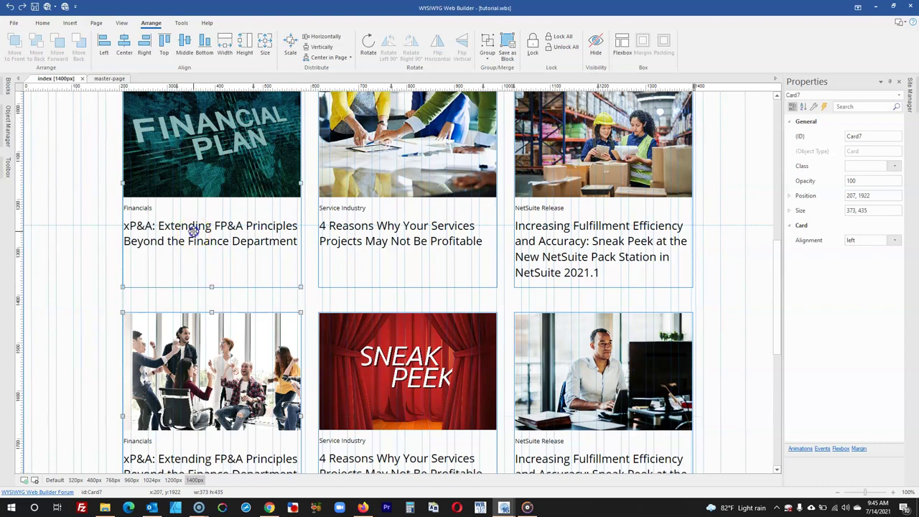
pyautogui.scroll(2, 196, 272)
pyautogui.keyDown('shift'); pyautogui.click(448, 207); pyautogui.keyUp('shift')
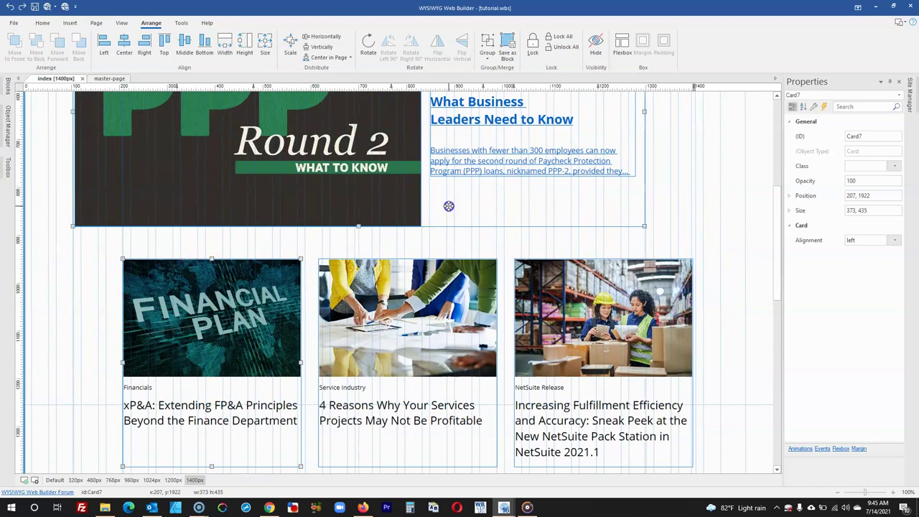
pyautogui.click(105, 43)
# Right-align the three cards of the third column with the featured article layer.
pyautogui.click(566, 285)
pyautogui.scroll(-3, 567, 287)
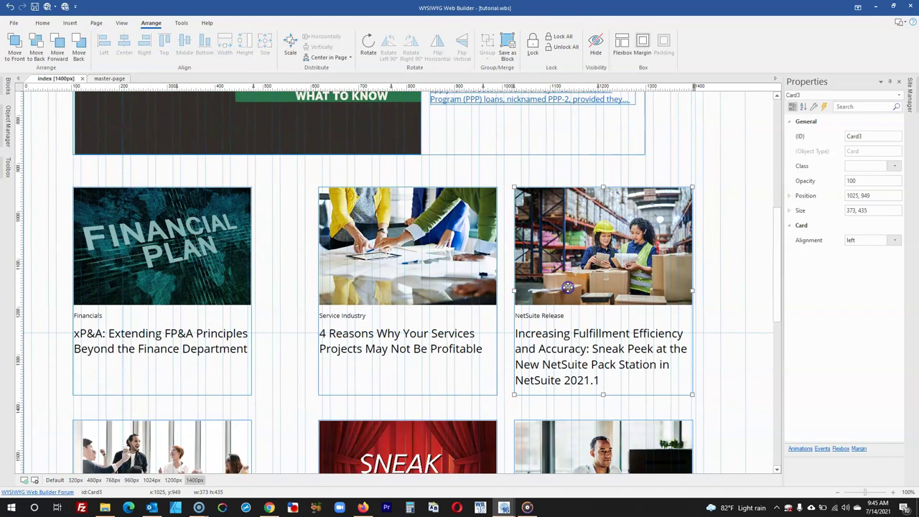
pyautogui.scroll(-3, 567, 287)
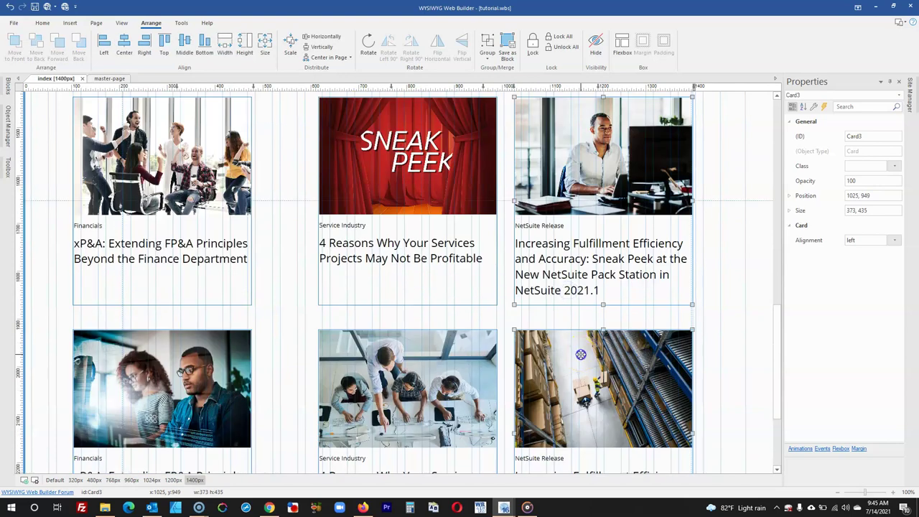
pyautogui.scroll(3, 581, 352)
pyautogui.keyDown('shift'); pyautogui.click(584, 241); pyautogui.keyUp('shift')
pyautogui.scroll(2, 585, 236)
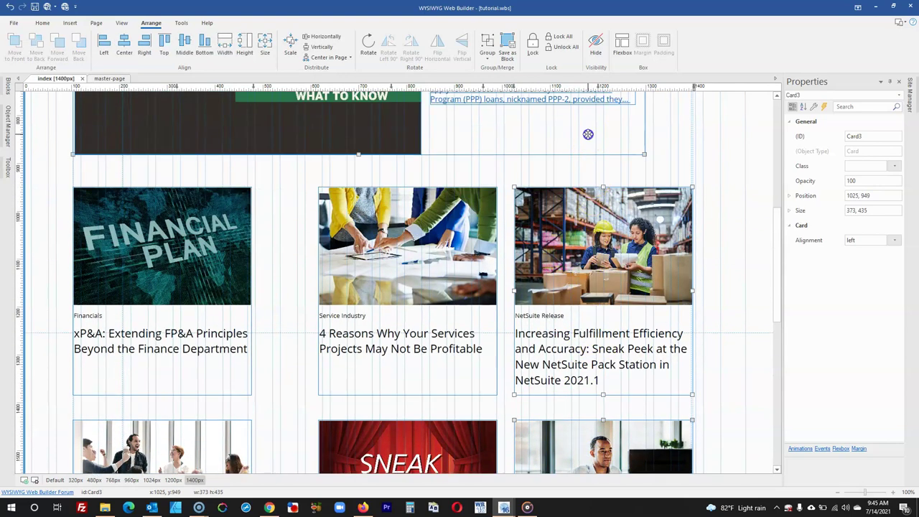
pyautogui.click(144, 43)
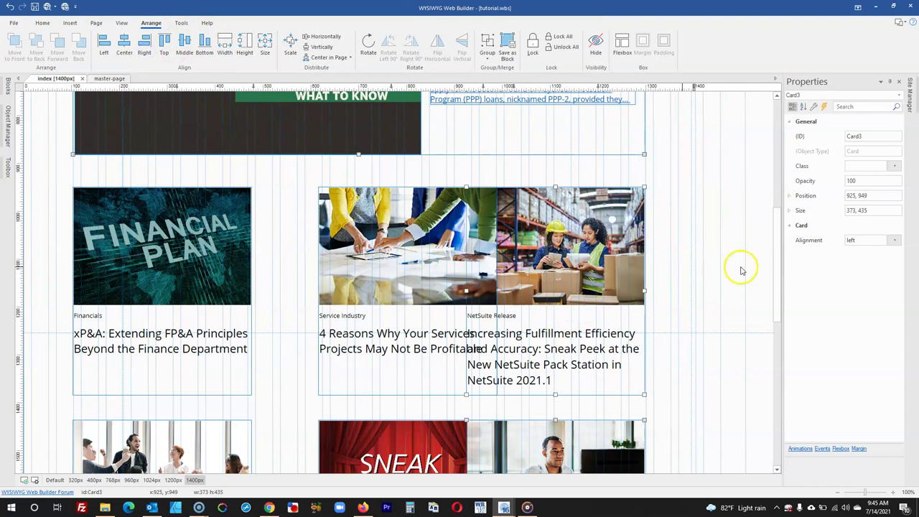
# Distribute the three cards in the first row evenly across horizontally.
pyautogui.click(741, 267)
pyautogui.click(560, 272)
pyautogui.keyDown('shift'); pyautogui.click(435, 264); pyautogui.keyUp('shift')
pyautogui.keyDown('shift'); pyautogui.click(247, 254); pyautogui.keyUp('shift')
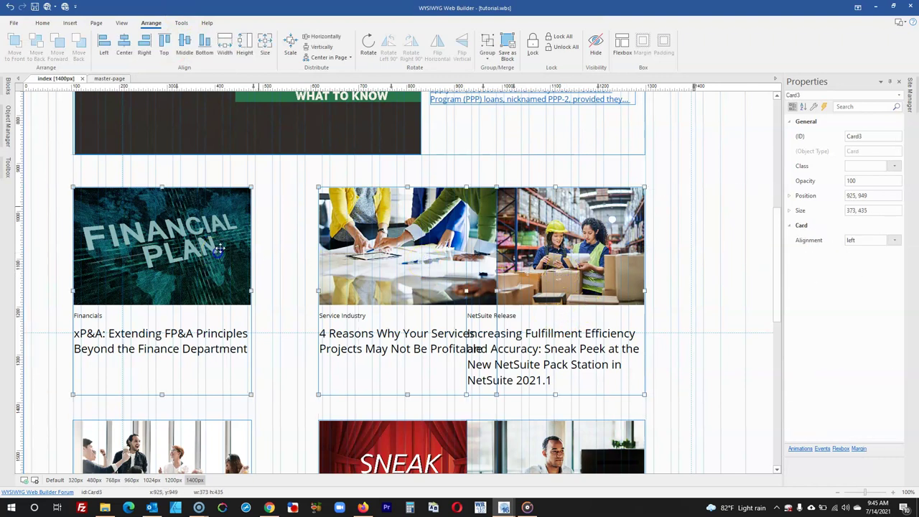
pyautogui.click(331, 38)
# Distribute the three cards in the second row horizontally, and do the same for the third row.
pyautogui.scroll(-2, 403, 180)
pyautogui.click(499, 319)
pyautogui.keyDown('shift'); pyautogui.click(231, 323); pyautogui.keyUp('shift')
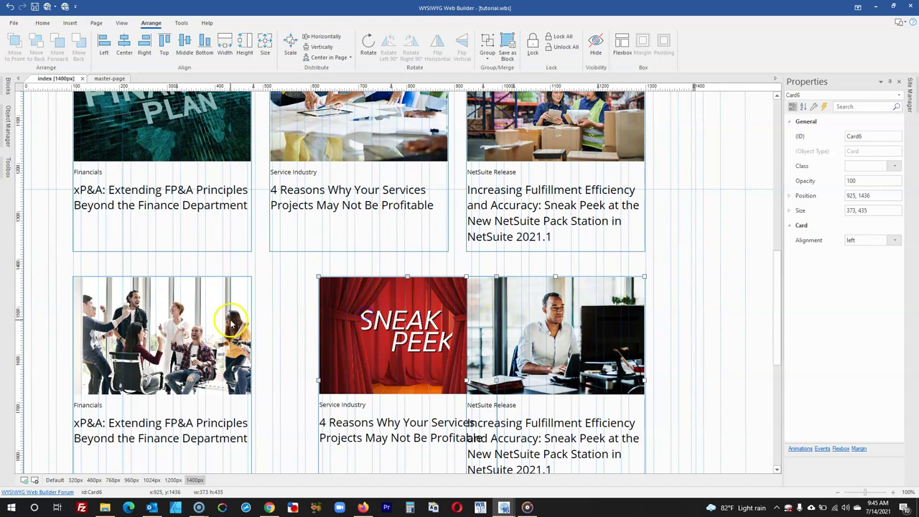
pyautogui.click(307, 37)
pyautogui.scroll(-4, 379, 304)
pyautogui.click(512, 303)
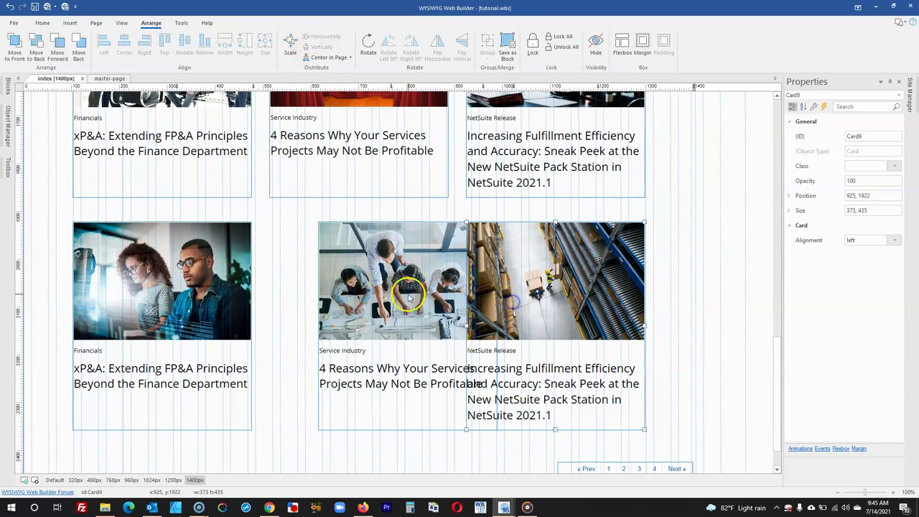
pyautogui.click(307, 36)
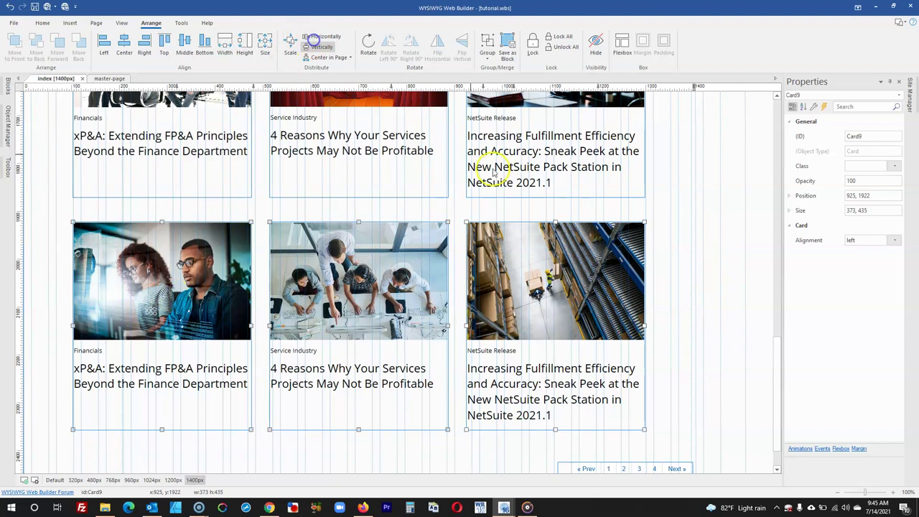
# Right-align the pagination with the last card of the third row.
pyautogui.scroll(-1, 675, 259)
pyautogui.click(645, 426)
pyautogui.keyDown('shift'); pyautogui.click(615, 366); pyautogui.keyUp('shift')
pyautogui.click(143, 44)
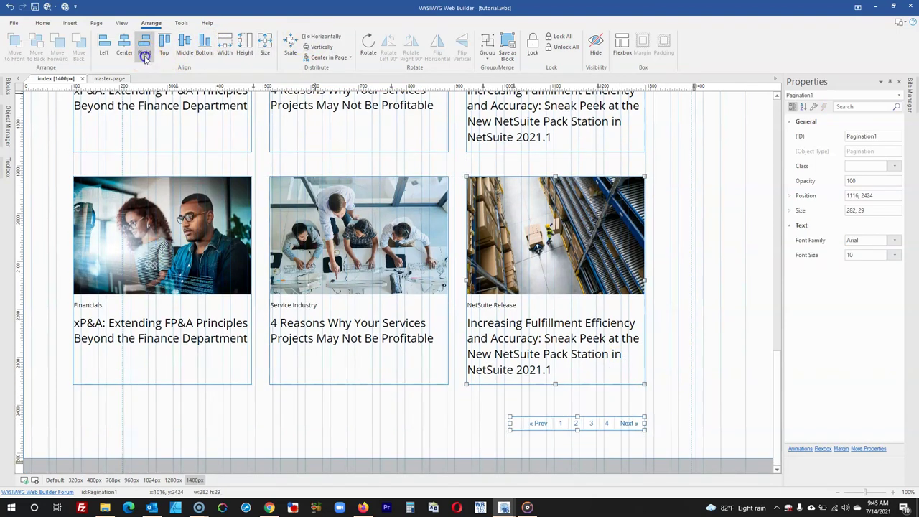
# Set the width of the white content background layer to 1400.
pyautogui.click(744, 211)
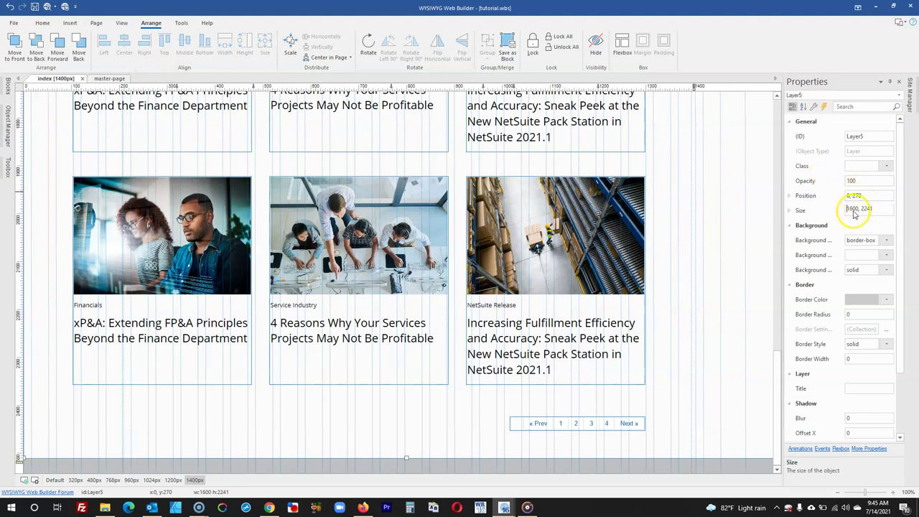
pyautogui.click(713, 206)
pyautogui.scroll(15, 713, 206)
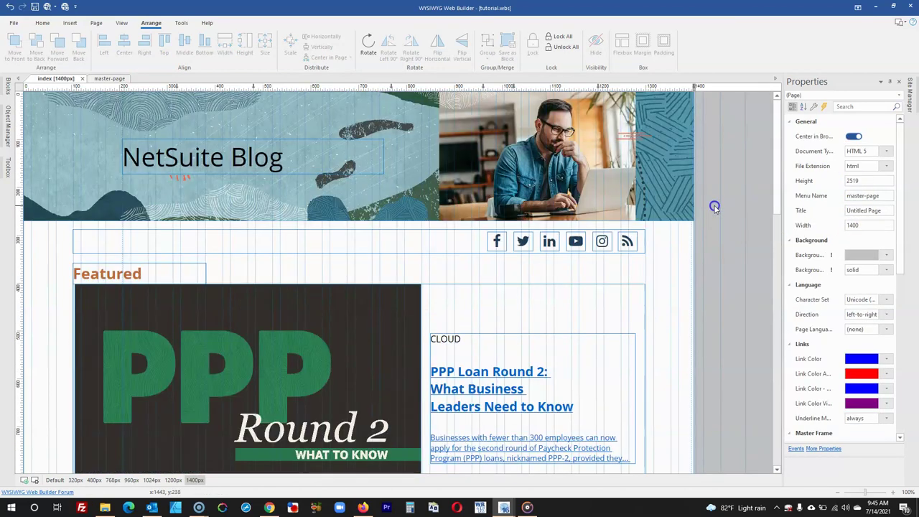
# Switch the index page to the 1200 px breakpoint and set the banner layer's width to 1200.
pyautogui.click(599, 87)
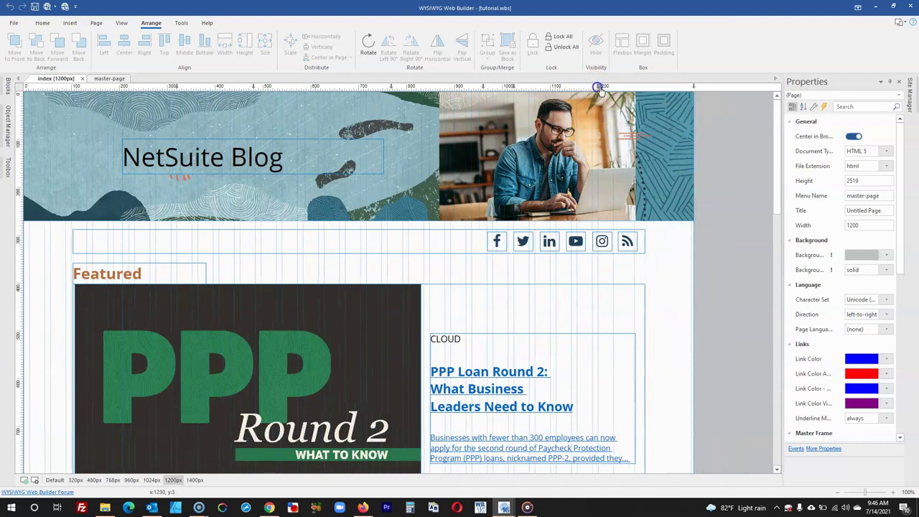
pyautogui.click(607, 140)
pyautogui.moveTo(853, 213); pyautogui.dragTo(840, 209)
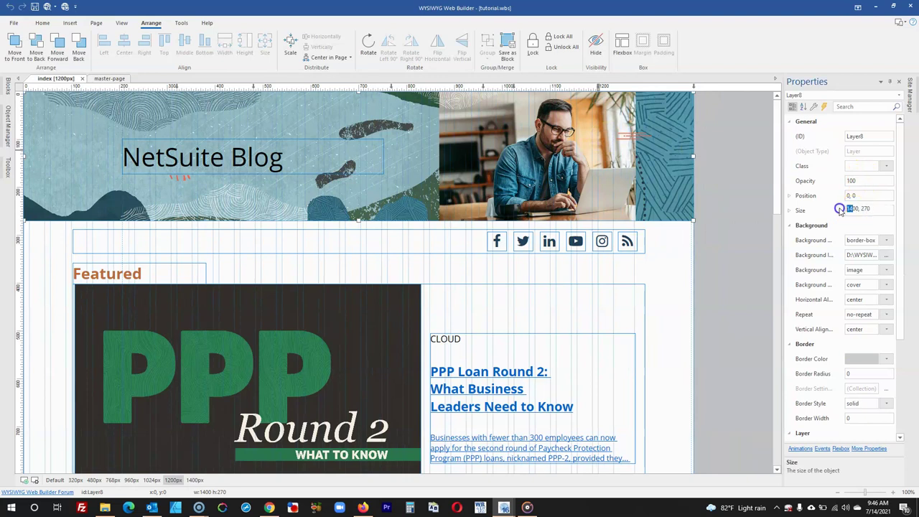
pyautogui.click(831, 208)
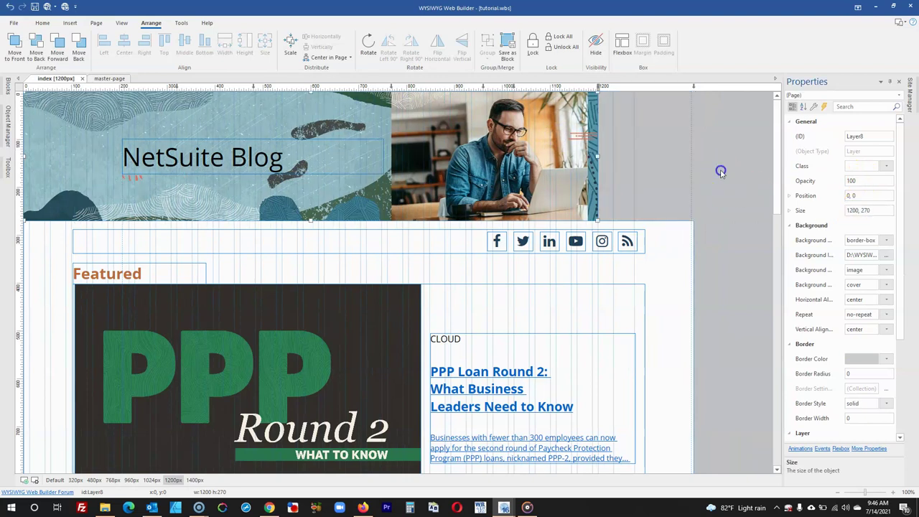
# Centre the social icon layer horizontally on the banner.
pyautogui.click(437, 242)
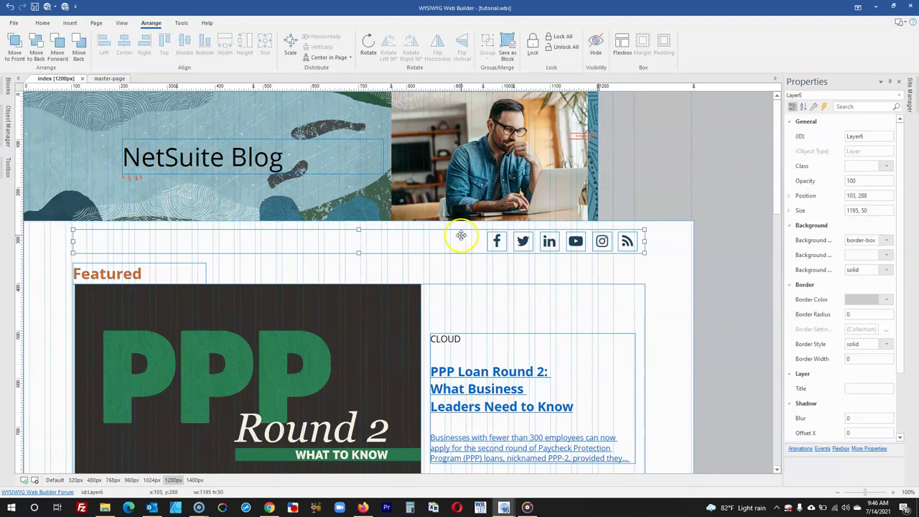
pyautogui.rightClick(421, 251)
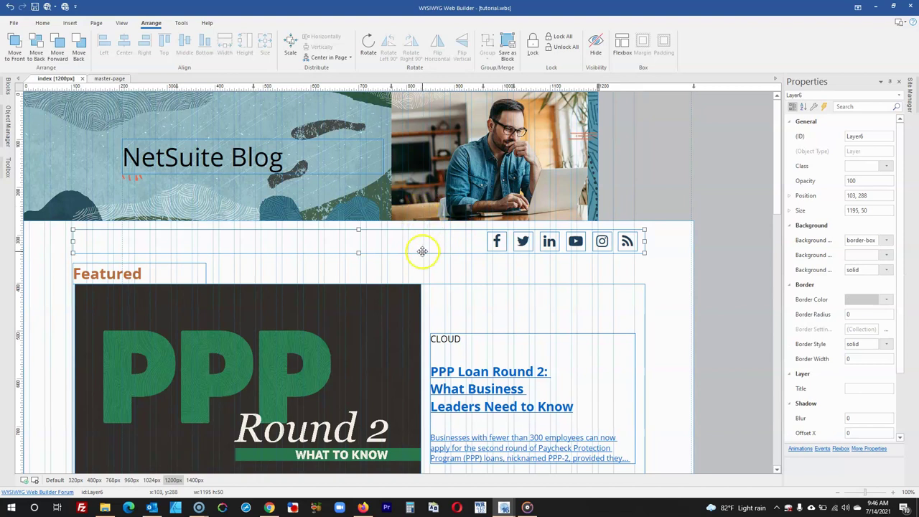
pyautogui.keyDown('shift'); pyautogui.click(400, 211); pyautogui.keyUp('shift')
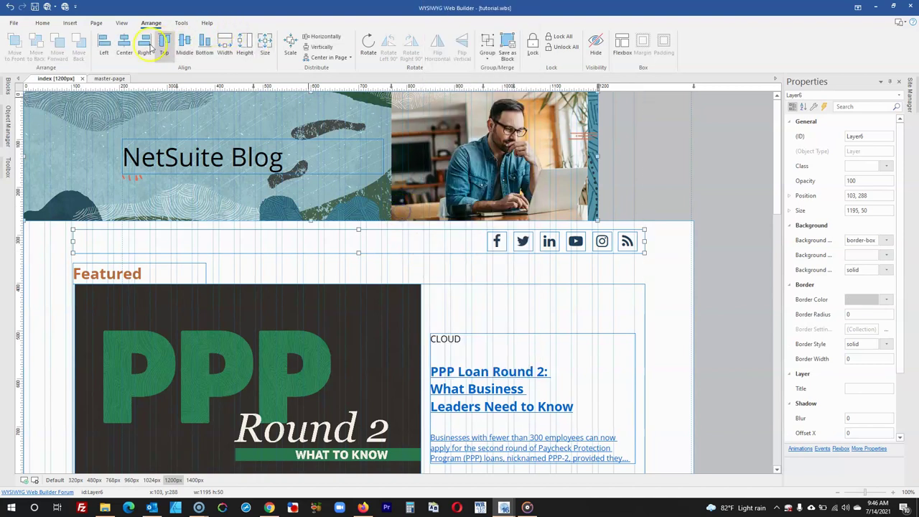
pyautogui.click(125, 43)
pyautogui.scroll(-3, 668, 273)
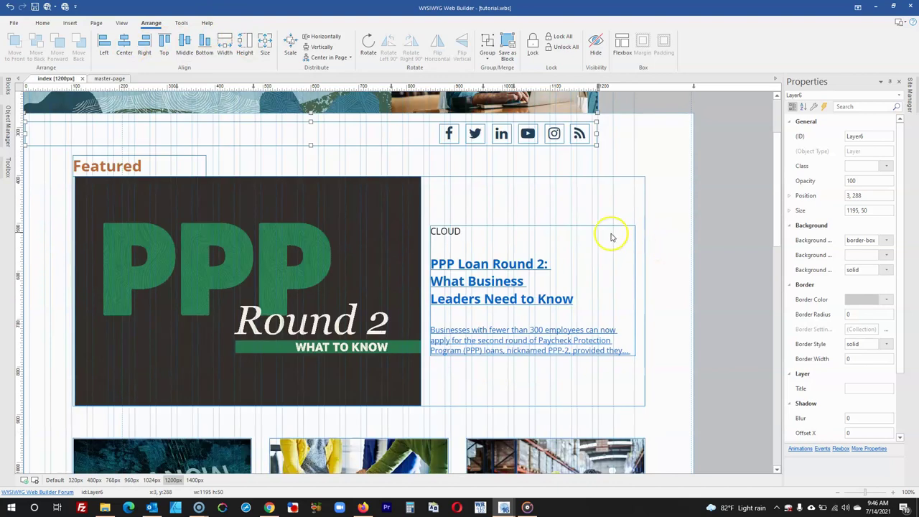
pyautogui.scroll(2, 609, 236)
# Set the social icon layer's width to 1179, keeping its height at 50.
pyautogui.click(484, 277)
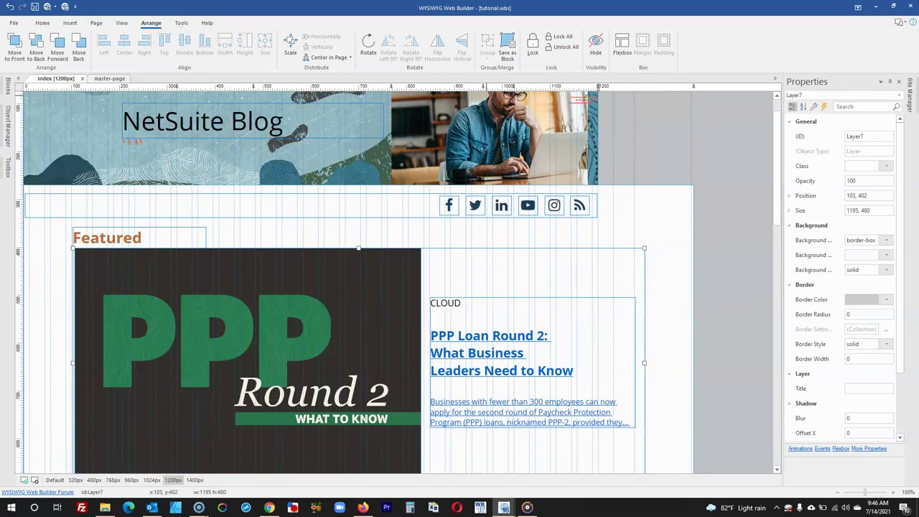
pyautogui.click(241, 206)
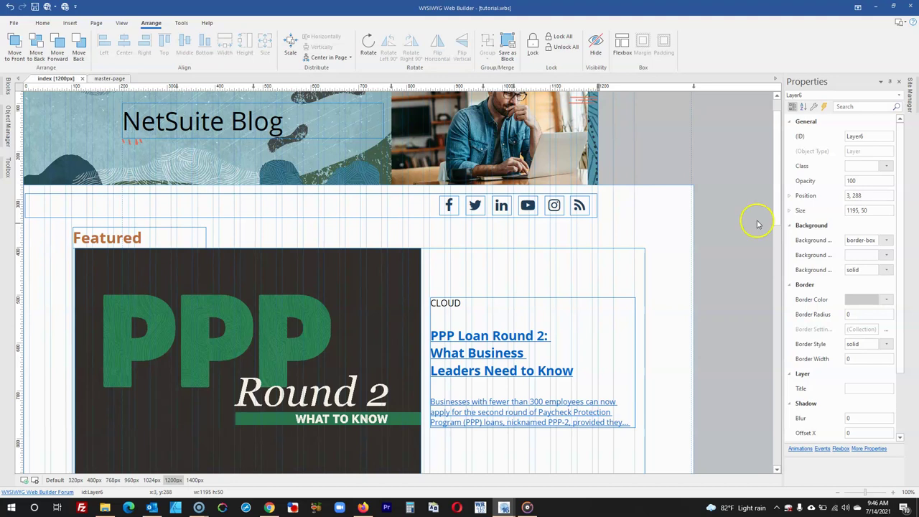
pyautogui.click(857, 210)
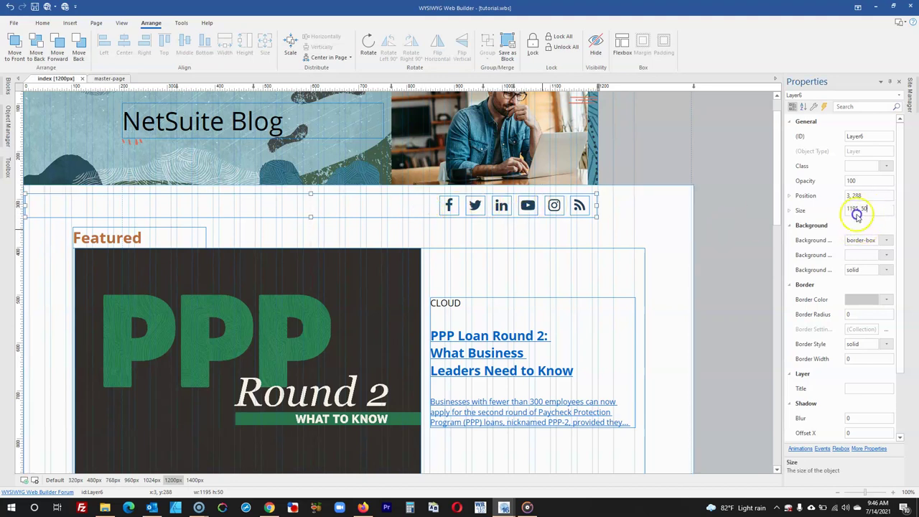
pyautogui.write('1179, 50')
pyautogui.click(734, 232)
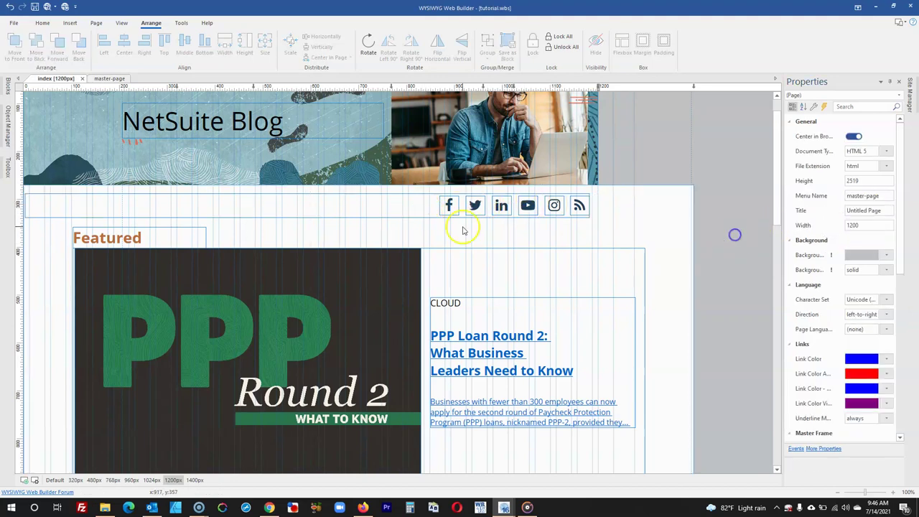
# Pull in the left edge of the social icon layer until the layer is about 1138 wide.
pyautogui.click(374, 208)
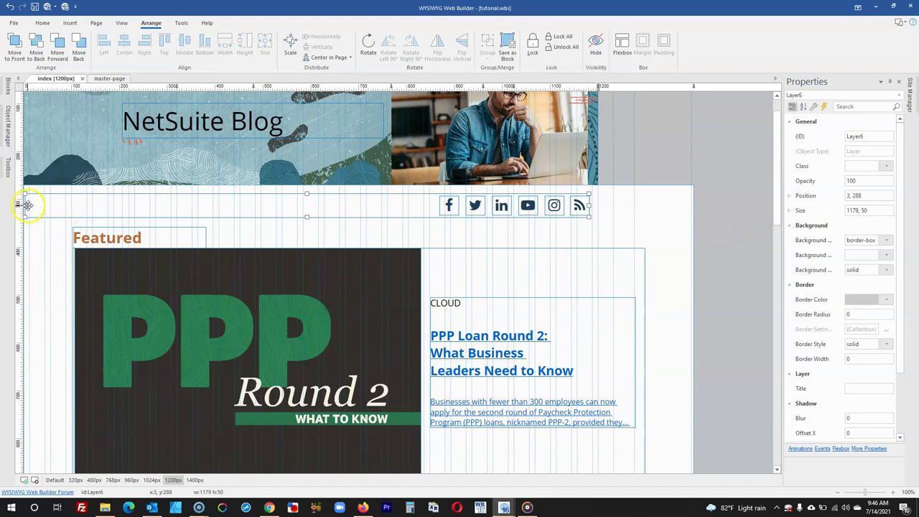
pyautogui.moveTo(25, 206); pyautogui.dragTo(89, 206)
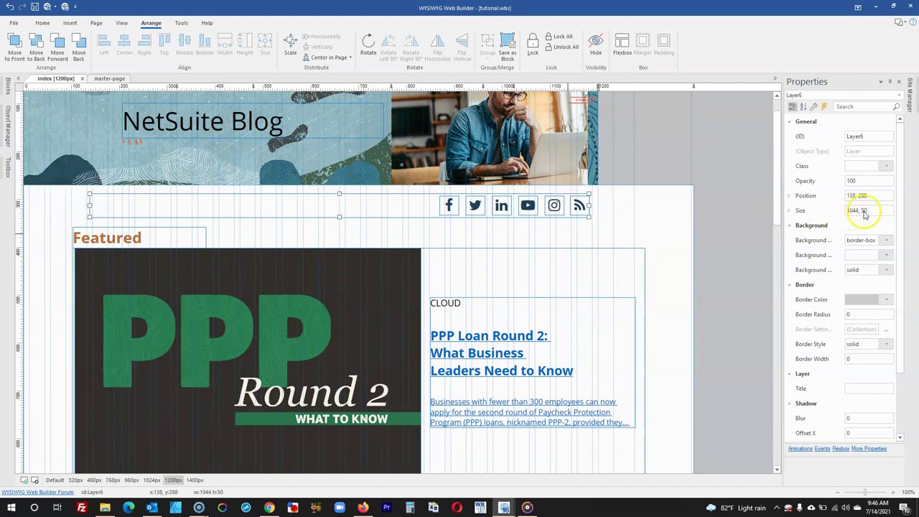
pyautogui.moveTo(89, 206); pyautogui.dragTo(44, 204)
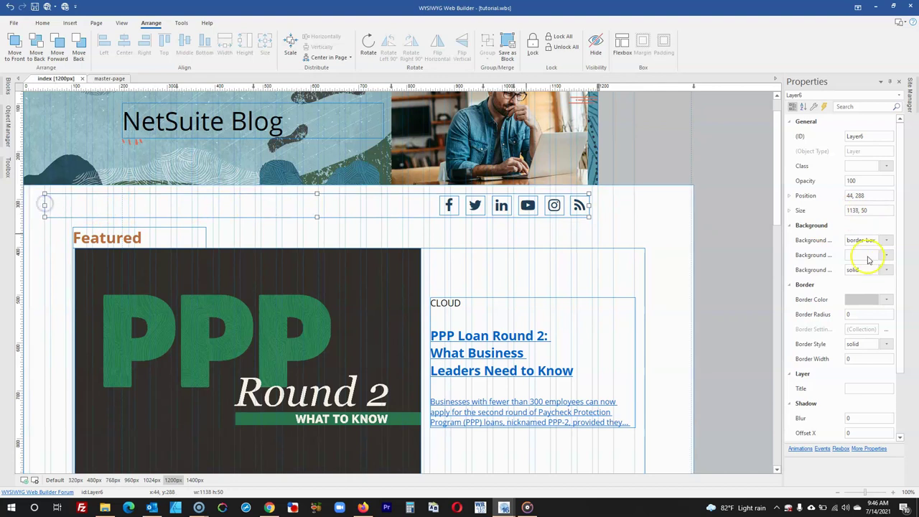
# Move all six social icons slightly to the left within their layer, and centre that layer horizontally on the banner.
pyautogui.click(579, 205)
pyautogui.keyDown('shift'); pyautogui.click(554, 205); pyautogui.keyUp('shift')
pyautogui.keyDown('shift'); pyautogui.click(525, 205); pyautogui.keyUp('shift')
pyautogui.keyDown('shift'); pyautogui.click(501, 205); pyautogui.keyUp('shift')
pyautogui.keyDown('shift'); pyautogui.click(474, 206); pyautogui.keyUp('shift')
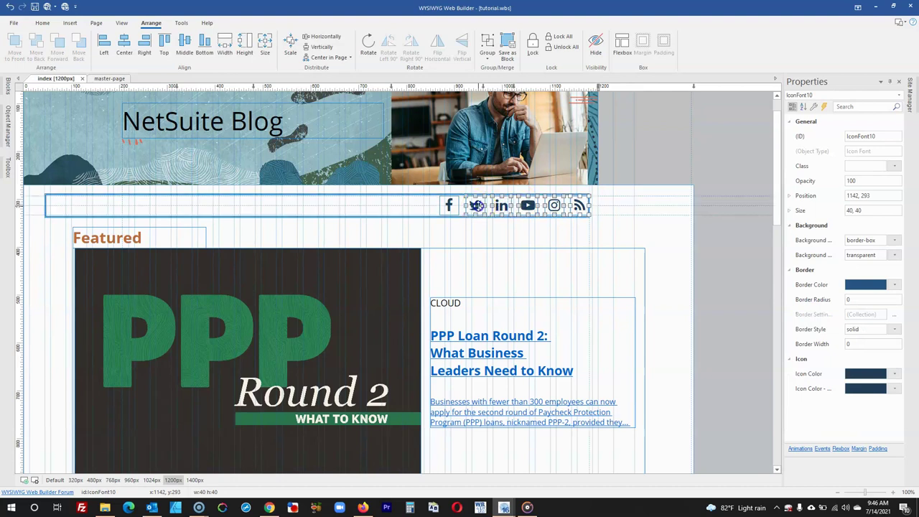
pyautogui.keyDown('shift'); pyautogui.click(449, 207); pyautogui.keyUp('shift')
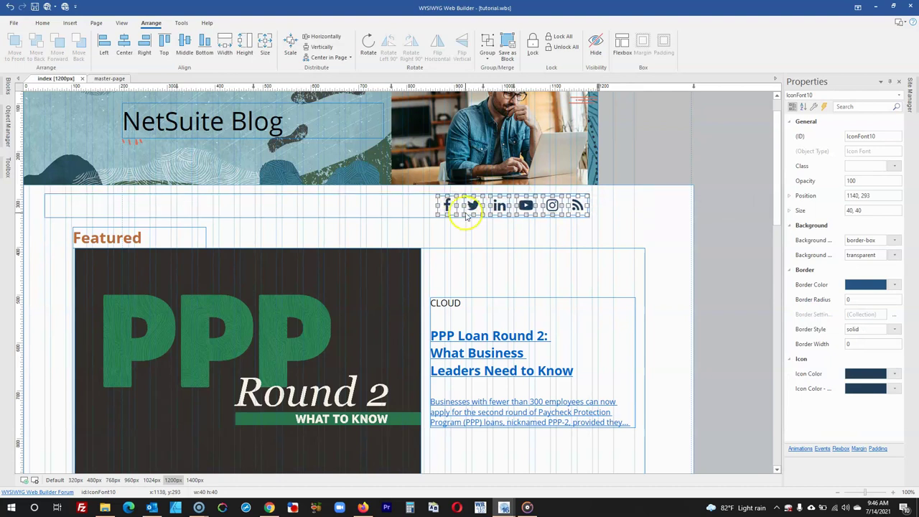
pyautogui.moveTo(504, 201); pyautogui.dragTo(497, 202)
pyautogui.click(409, 208)
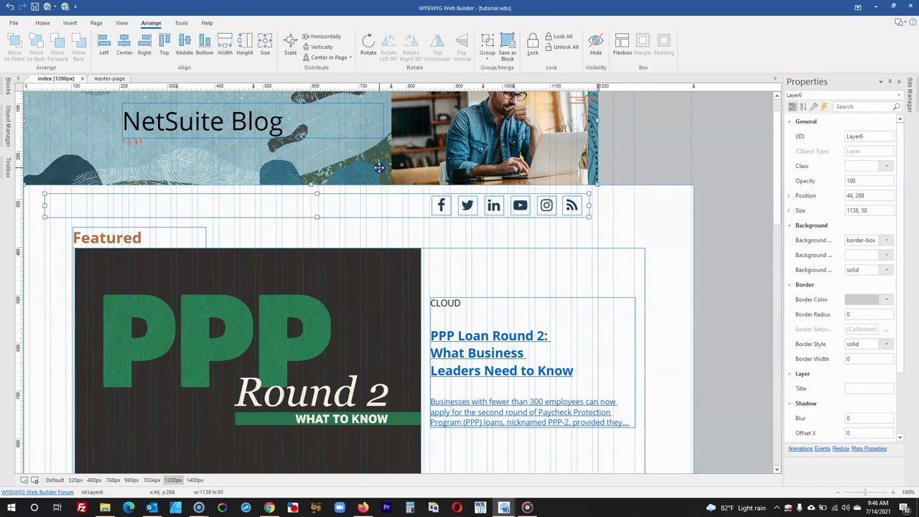
pyautogui.click(125, 47)
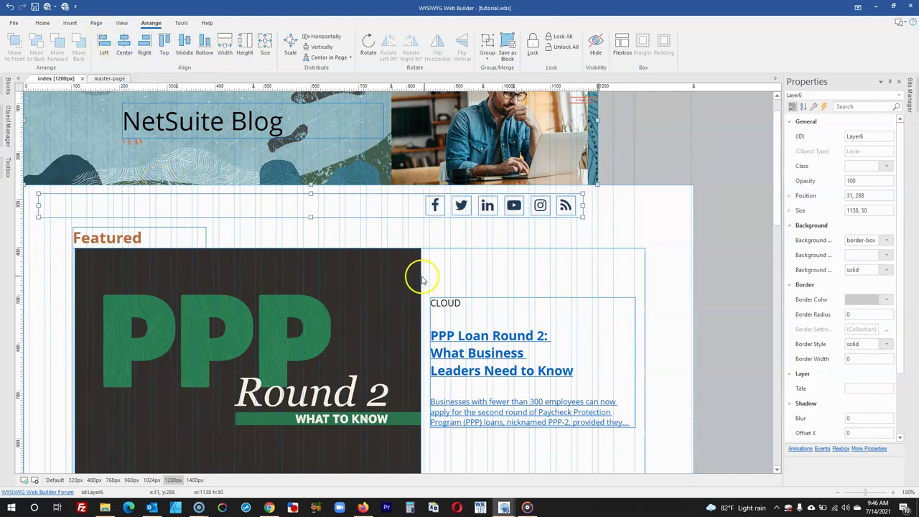
# Left-align the Featured heading and the featured article layer with the social icon layer.
pyautogui.click(467, 270)
pyautogui.keyDown('shift'); pyautogui.click(164, 235); pyautogui.keyUp('shift')
pyautogui.keyDown('shift'); pyautogui.click(158, 202); pyautogui.keyUp('shift')
pyautogui.click(108, 54)
# Left-align the first-column cards of all three rows with the featured article layer.
pyautogui.scroll(-5, 288, 205)
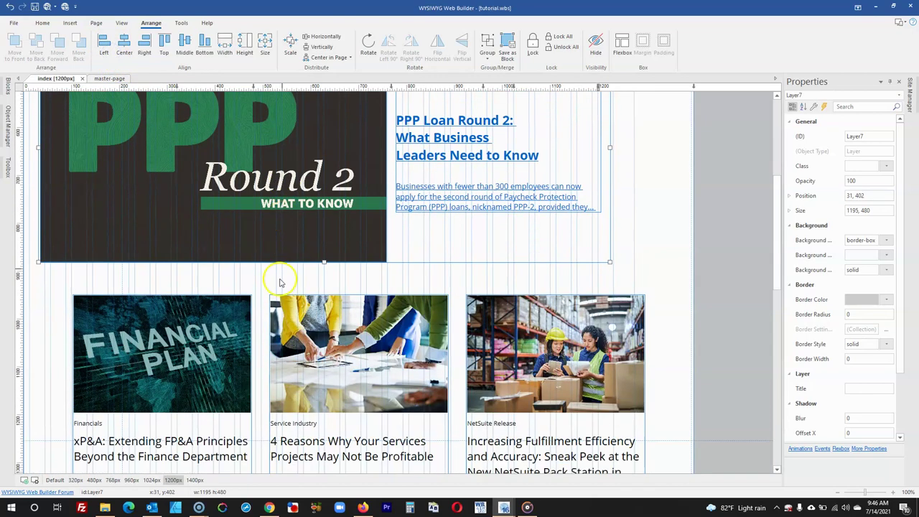
pyautogui.click(229, 302)
pyautogui.scroll(-3, 227, 302)
pyautogui.scroll(-1, 227, 303)
pyautogui.keyDown('shift'); pyautogui.click(227, 303); pyautogui.keyUp('shift')
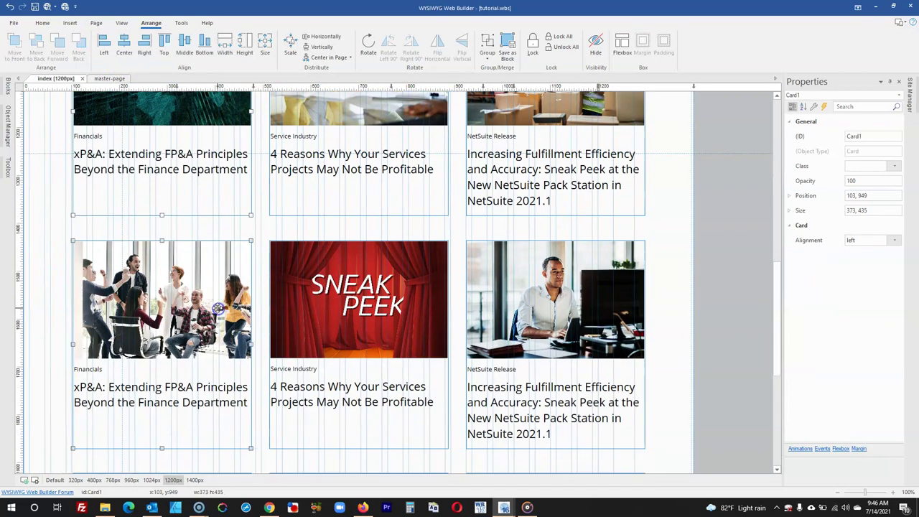
pyautogui.scroll(-4, 216, 316)
pyautogui.keyDown('shift'); pyautogui.click(202, 340); pyautogui.keyUp('shift')
pyautogui.scroll(-4, 209, 308)
pyautogui.scroll(10, 215, 280)
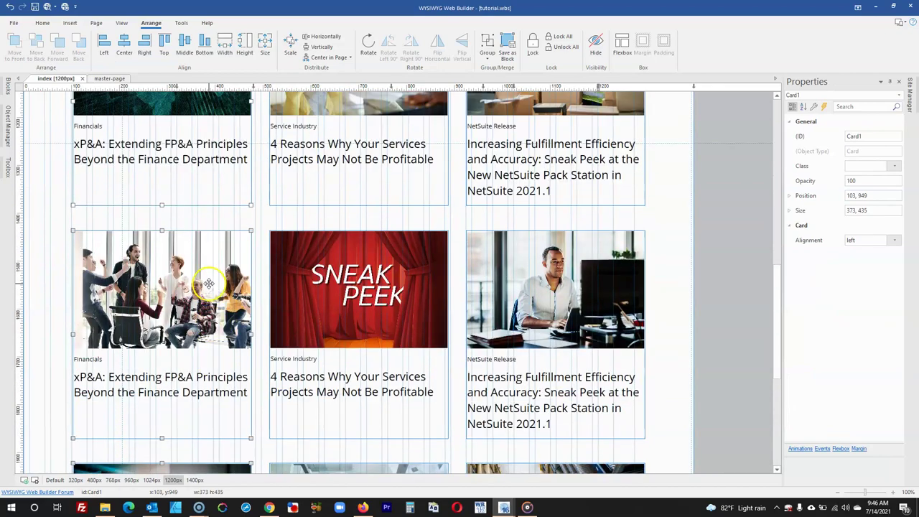
pyautogui.keyDown('shift'); pyautogui.click(458, 269); pyautogui.keyUp('shift')
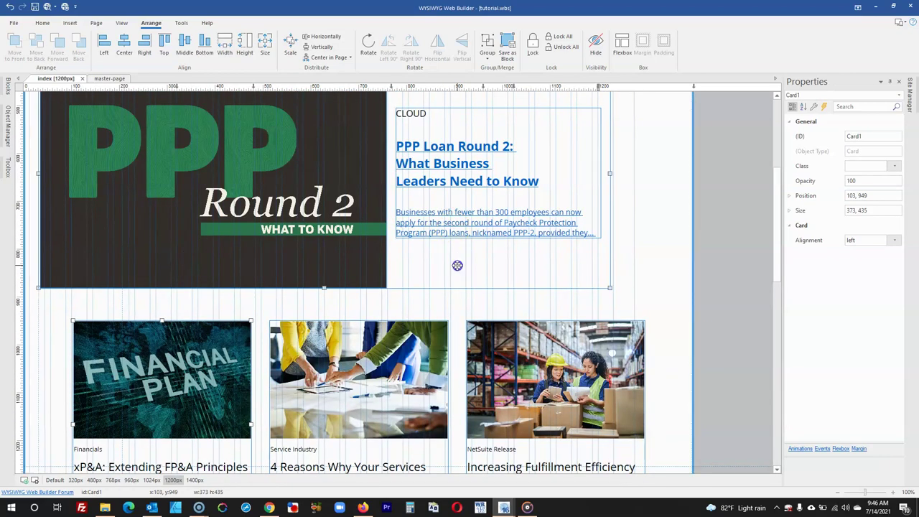
pyautogui.click(104, 45)
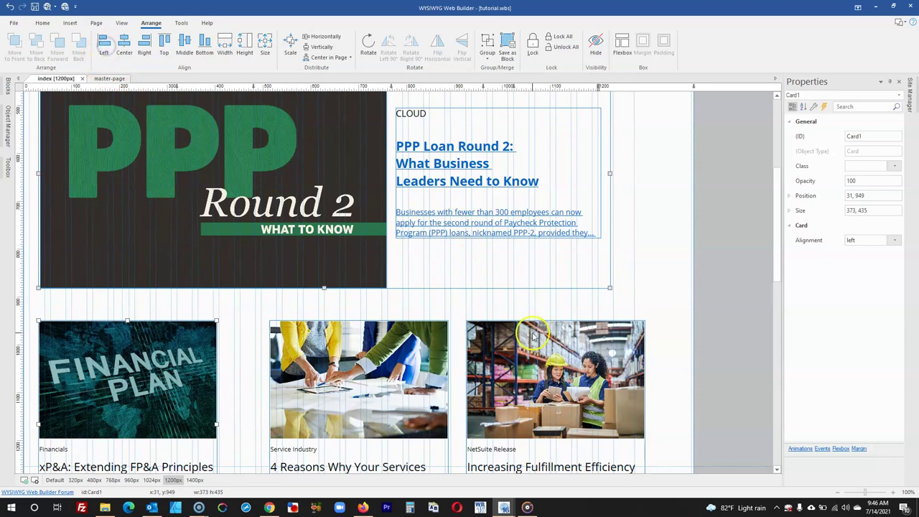
# Right-align the third-column cards of all three rows with the featured article layer.
pyautogui.click(534, 343)
pyautogui.scroll(-10, 535, 343)
pyautogui.keyDown('shift'); pyautogui.click(526, 290); pyautogui.keyUp('shift')
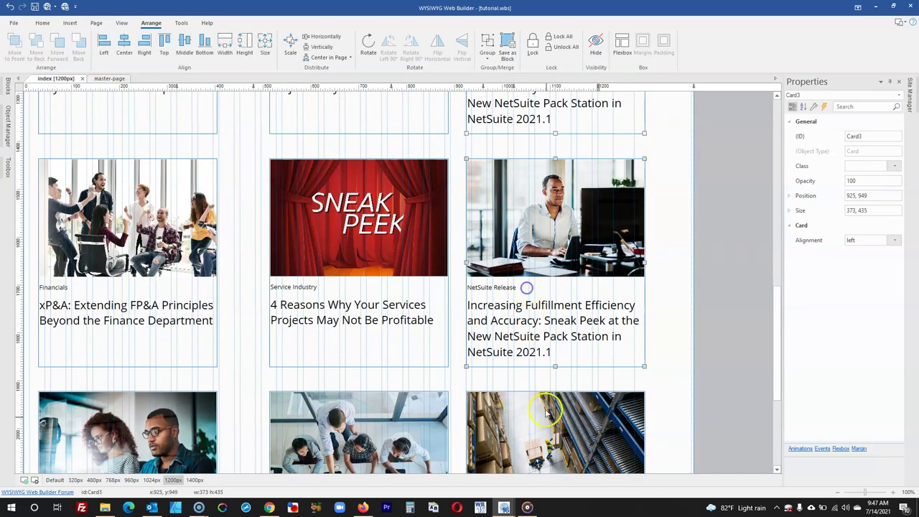
pyautogui.scroll(10, 539, 380)
pyautogui.keyDown('shift'); pyautogui.click(521, 276); pyautogui.keyUp('shift')
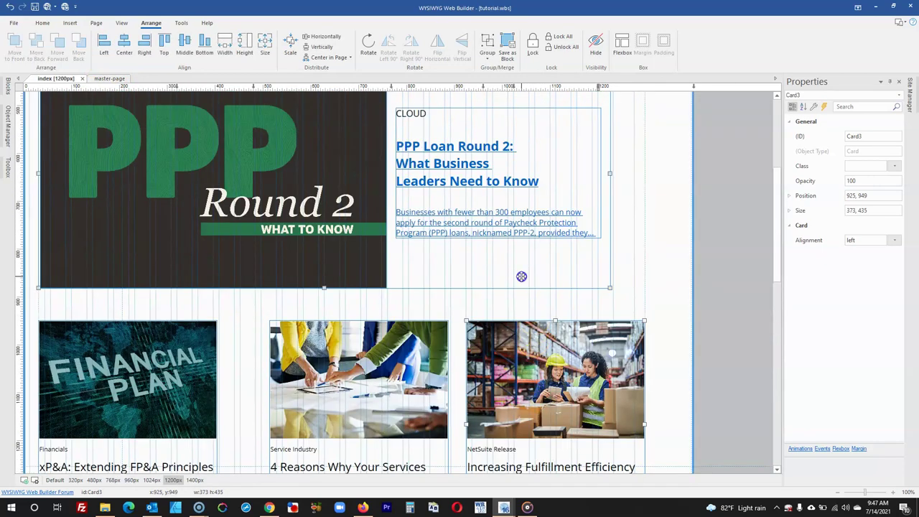
pyautogui.click(144, 51)
# Distribute the three cards in the first row evenly in the horizontal direction.
pyautogui.click(371, 380)
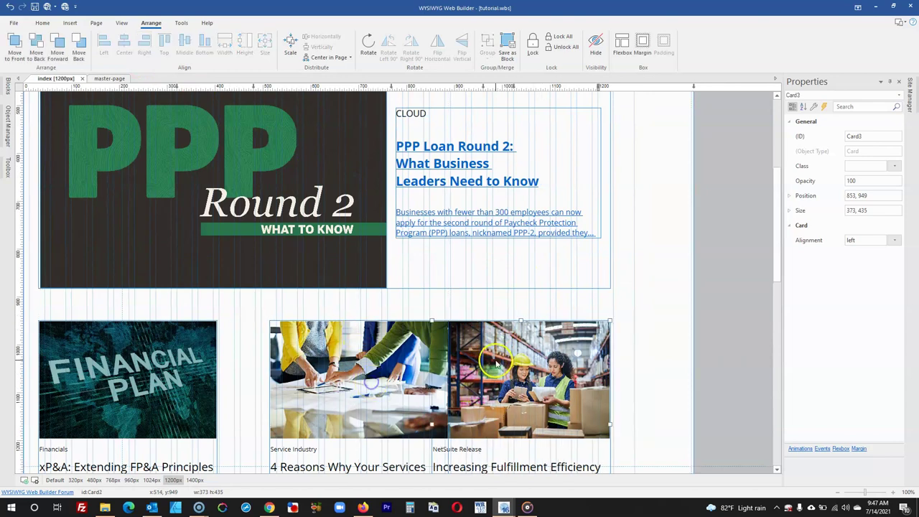
pyautogui.keyDown('shift'); pyautogui.click(349, 355); pyautogui.keyUp('shift')
pyautogui.keyDown('shift'); pyautogui.click(185, 349); pyautogui.keyUp('shift')
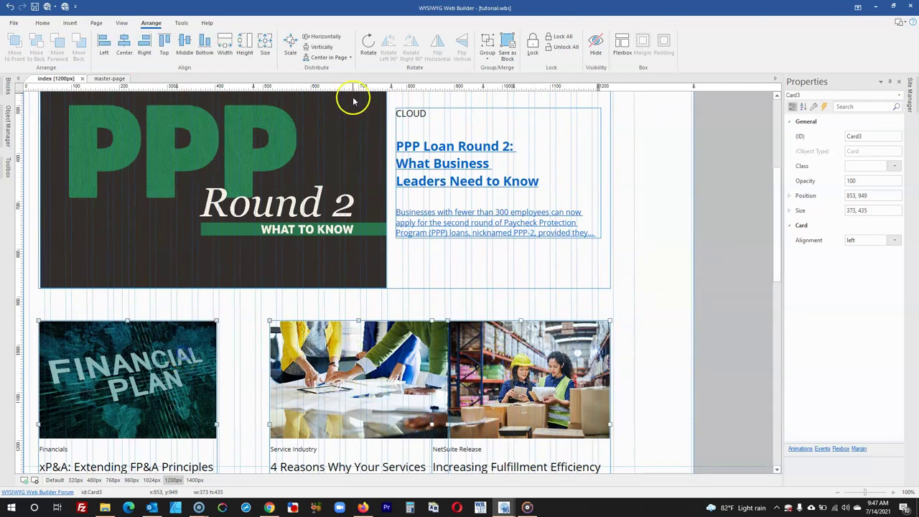
pyautogui.click(322, 36)
# Distribute the three cards in the second row evenly in the horizontal direction.
pyautogui.scroll(-5, 463, 282)
pyautogui.scroll(-4, 464, 282)
pyautogui.click(333, 288)
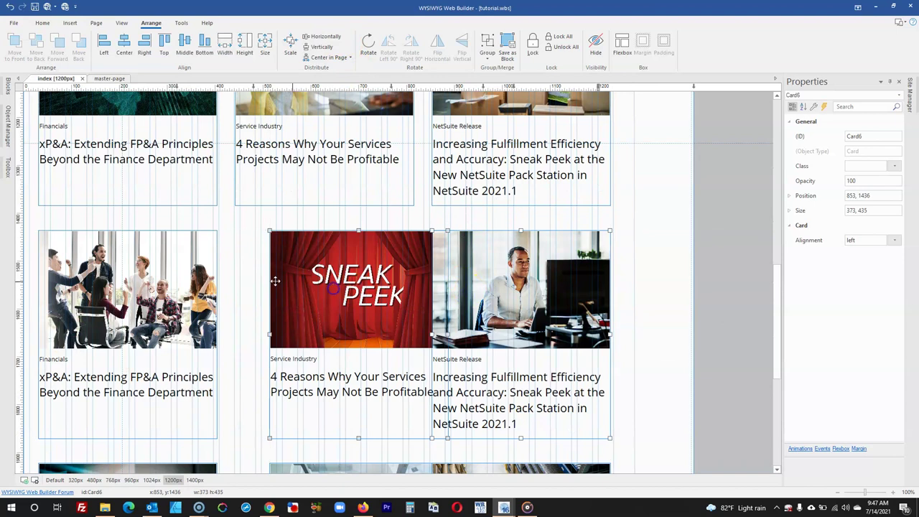
pyautogui.click(305, 35)
# Distribute the three cards in the third row evenly in the horizontal direction.
pyautogui.scroll(-8, 402, 207)
pyautogui.click(485, 247)
pyautogui.keyDown('shift'); pyautogui.click(346, 243); pyautogui.keyUp('shift')
pyautogui.click(322, 35)
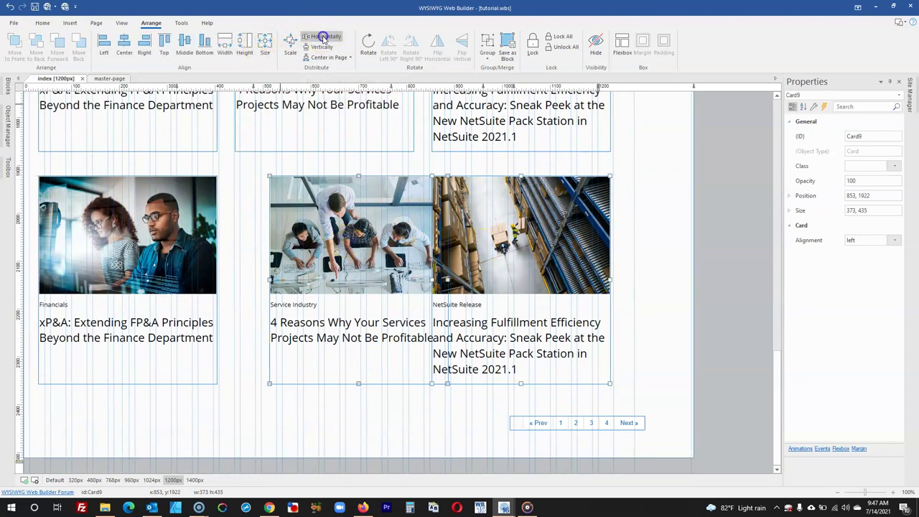
pyautogui.keyDown('shift'); pyautogui.click(210, 280); pyautogui.keyUp('shift')
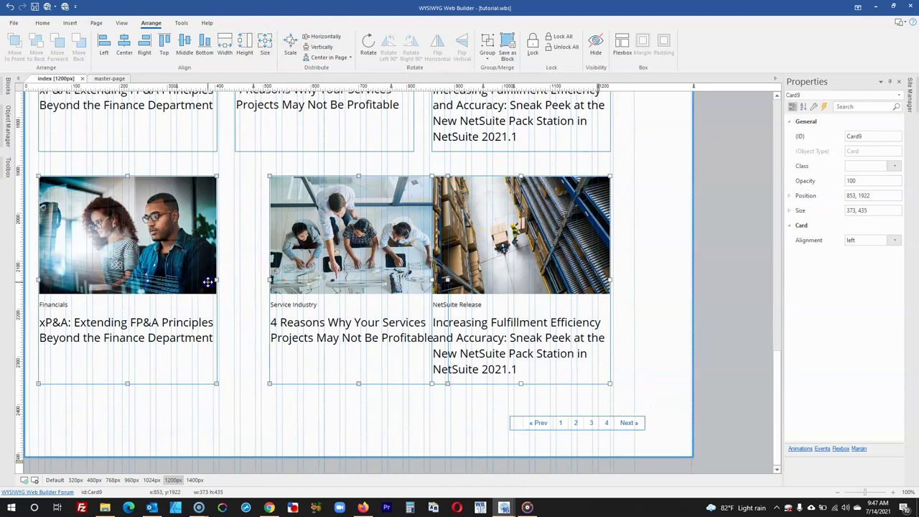
pyautogui.click(333, 38)
# Right-align the pagination with the last card of the third row, and set the white content background layer's width to 1200.
pyautogui.click(576, 425)
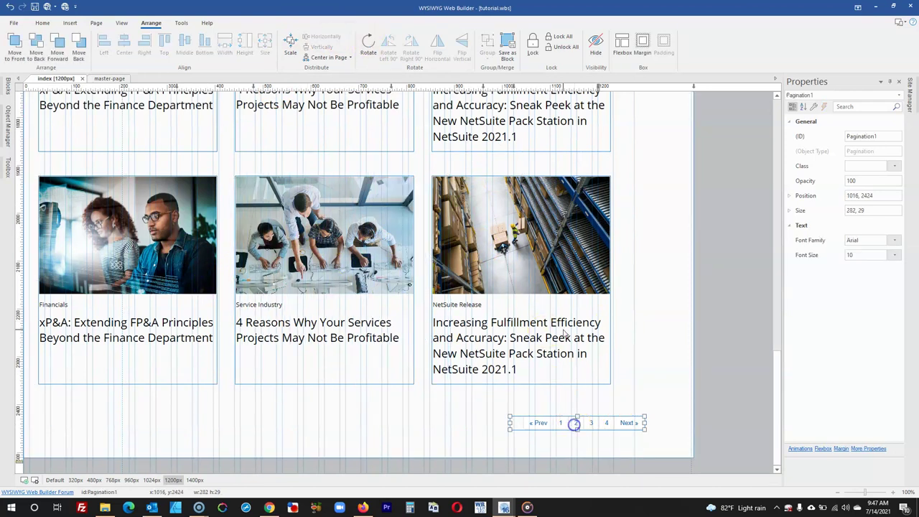
pyautogui.click(144, 48)
pyautogui.click(639, 289)
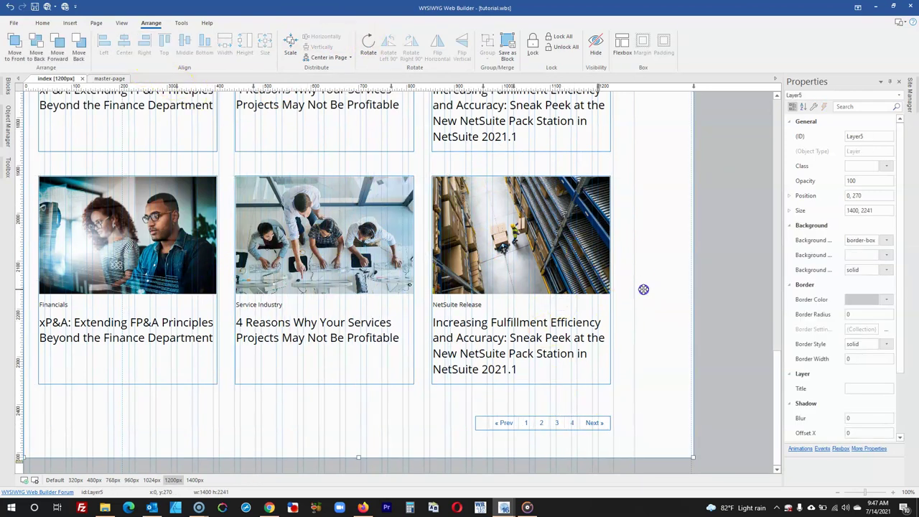
pyautogui.click(846, 209)
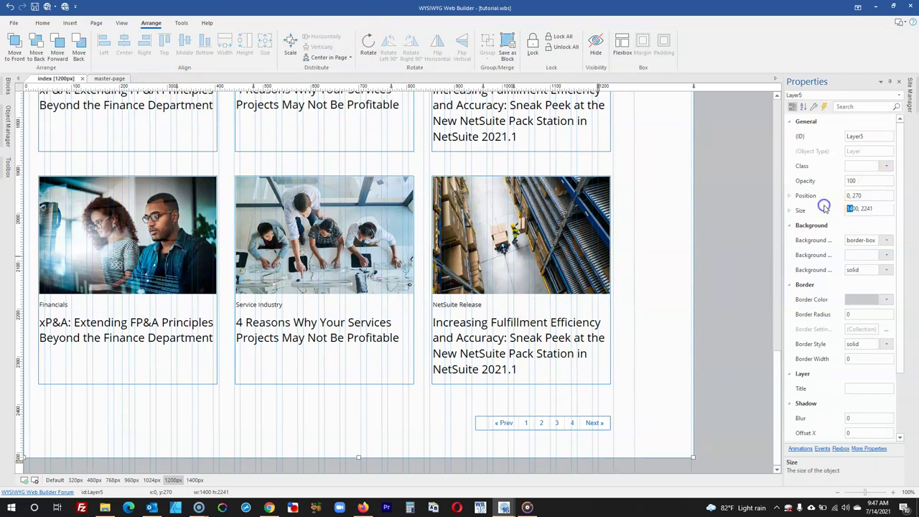
pyautogui.click(787, 222)
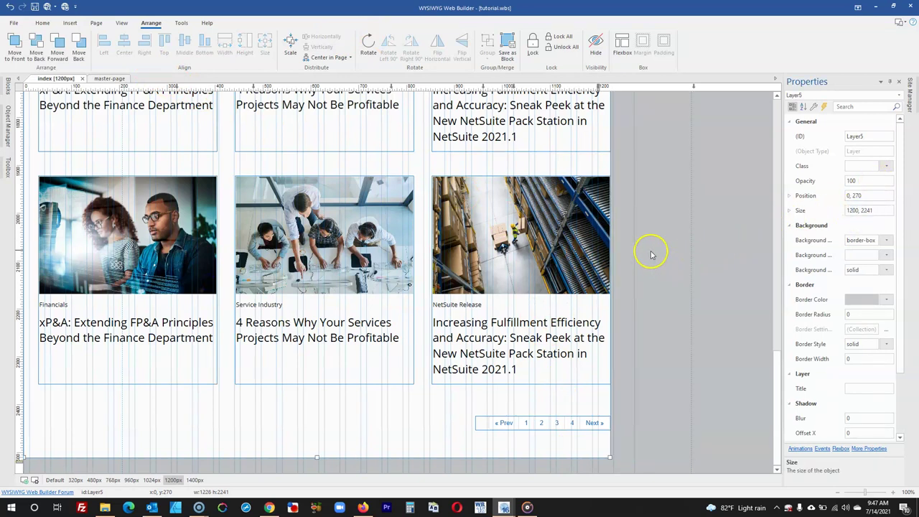
# Check how the featured article layer and the cards fit within the content background at the 1200 px breakpoint.
pyautogui.scroll(10, 657, 232)
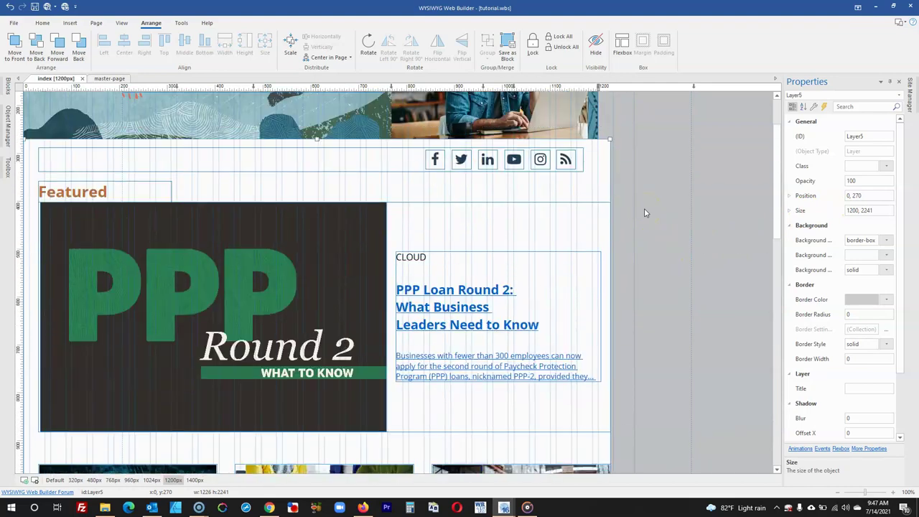
pyautogui.scroll(2, 644, 213)
pyautogui.scroll(-2, 570, 244)
pyautogui.click(569, 236)
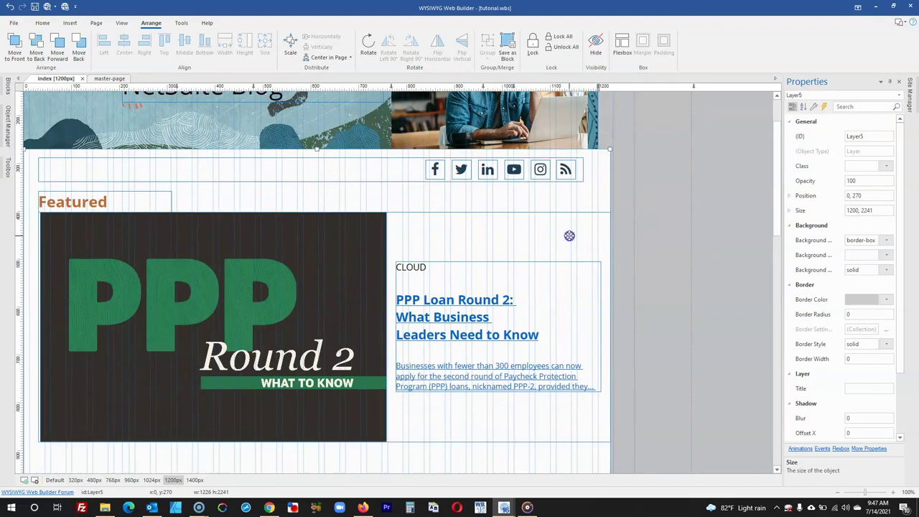
pyautogui.scroll(-7, 582, 280)
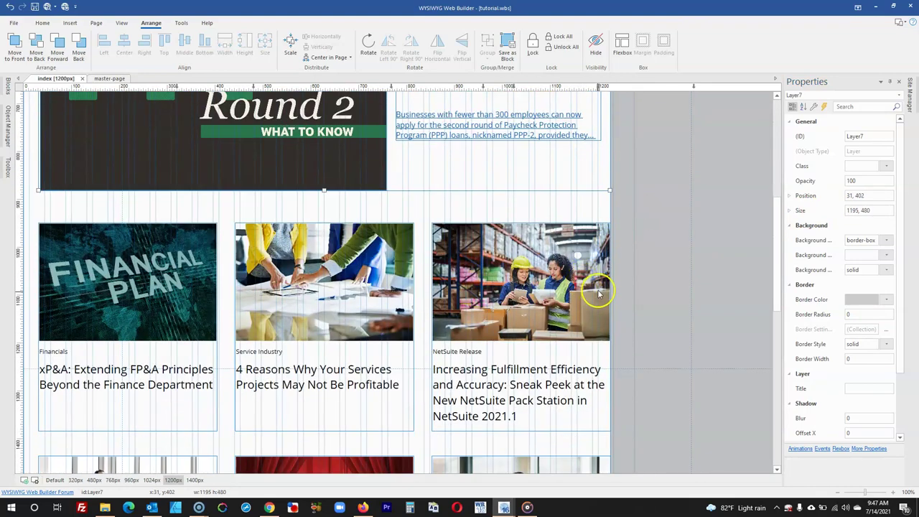
pyautogui.scroll(5, 598, 287)
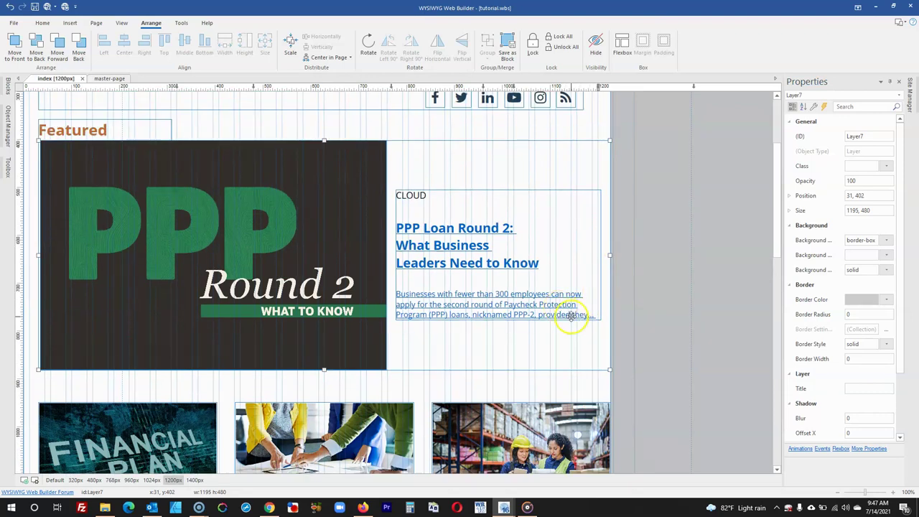
pyautogui.scroll(2, 577, 287)
pyautogui.scroll(-5, 647, 177)
pyautogui.scroll(4, 682, 191)
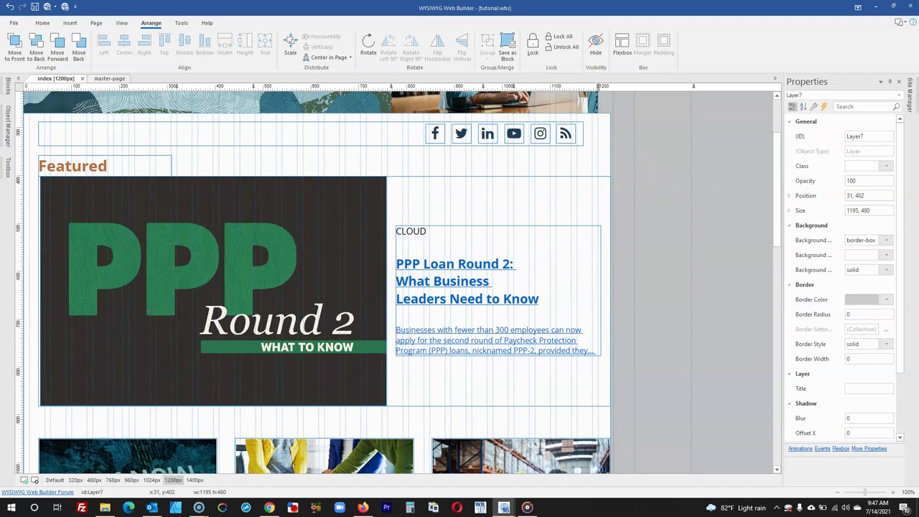
# Reduce the size of the featured PPP Round 2 image and reposition the article text block closer beside it.
pyautogui.click(359, 295)
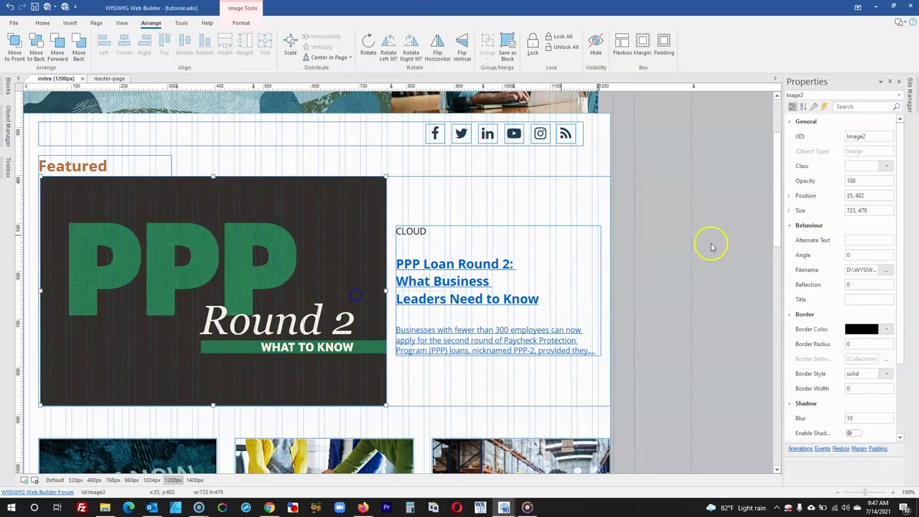
pyautogui.moveTo(876, 211); pyautogui.dragTo(823, 215)
pyautogui.click(675, 235)
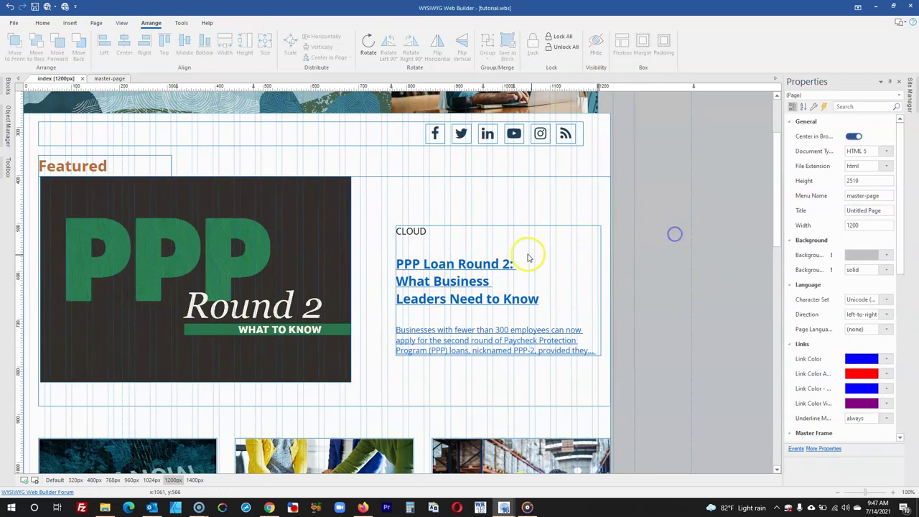
pyautogui.click(457, 282)
pyautogui.moveTo(862, 195); pyautogui.dragTo(826, 201)
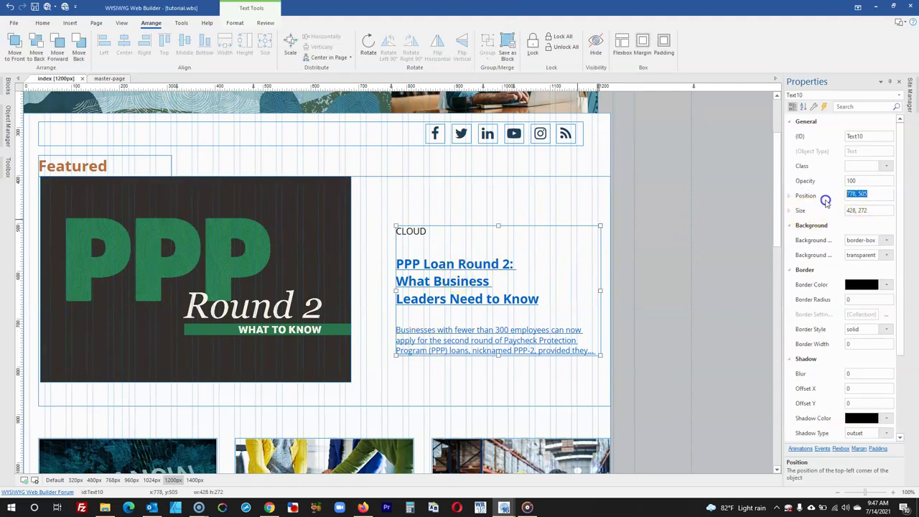
pyautogui.click(702, 263)
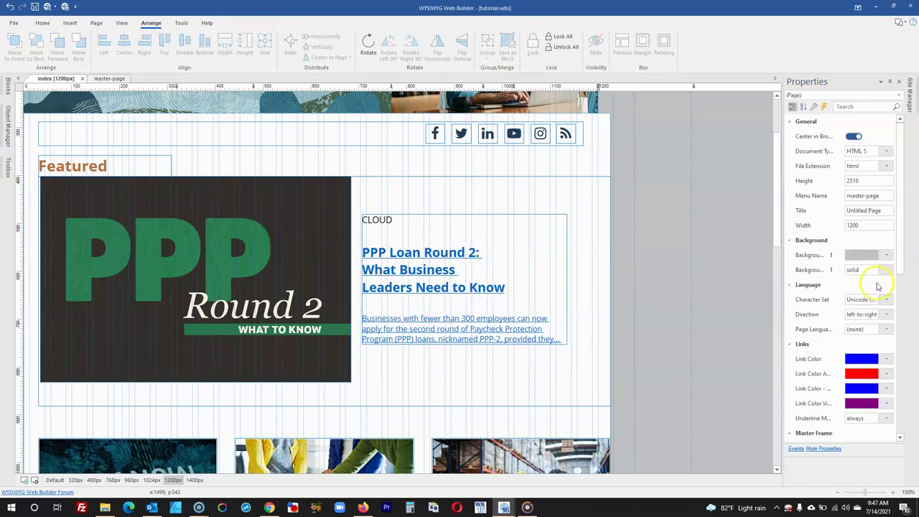
# Reduce the size of the layer behind the featured PPP article so that it is narrower than the page content.
pyautogui.click(600, 285)
pyautogui.moveTo(876, 207); pyautogui.dragTo(814, 210)
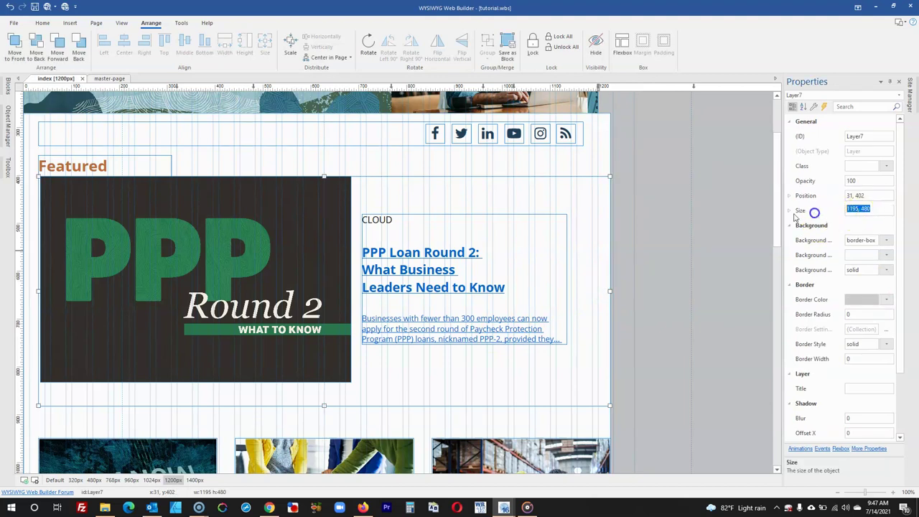
pyautogui.click(670, 243)
# Align the third-column cards of all three rows to the right edge of the featured article layer.
pyautogui.scroll(-2, 585, 260)
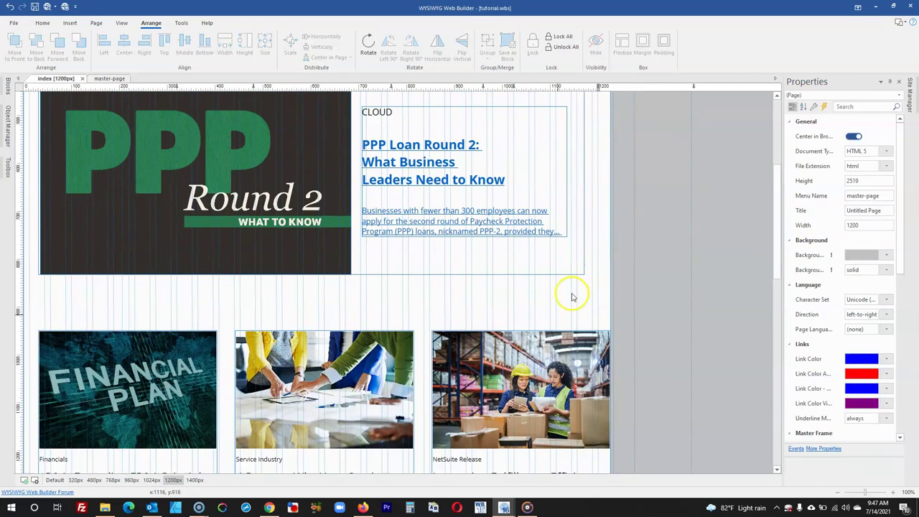
pyautogui.click(528, 347)
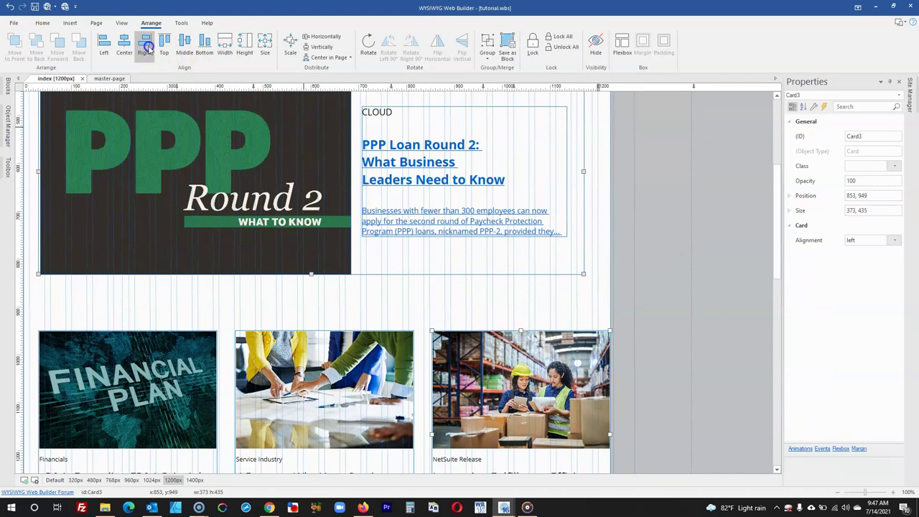
pyautogui.click(146, 48)
pyautogui.scroll(-5, 537, 272)
pyautogui.click(538, 270)
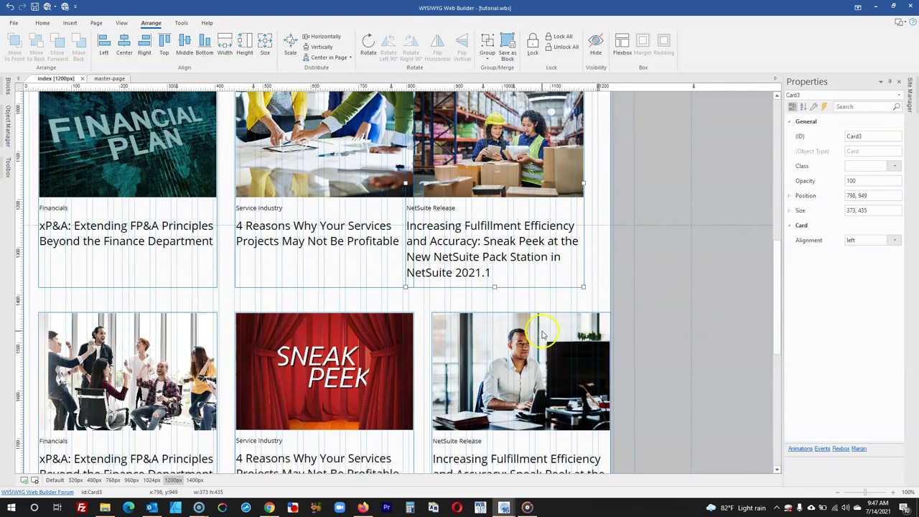
pyautogui.click(144, 49)
pyautogui.scroll(-4, 553, 287)
pyautogui.click(556, 389)
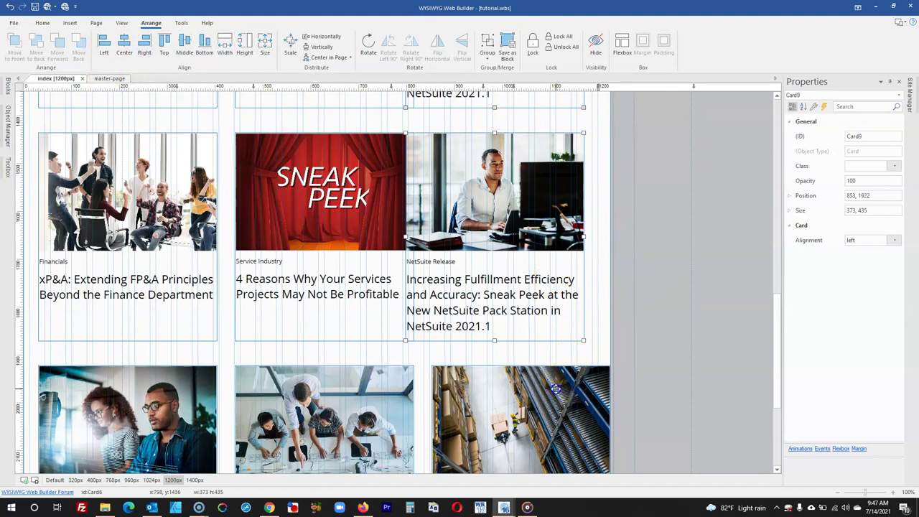
pyautogui.click(144, 48)
# Distribute the three cards of the first row evenly in the horizontal direction.
pyautogui.scroll(4, 467, 219)
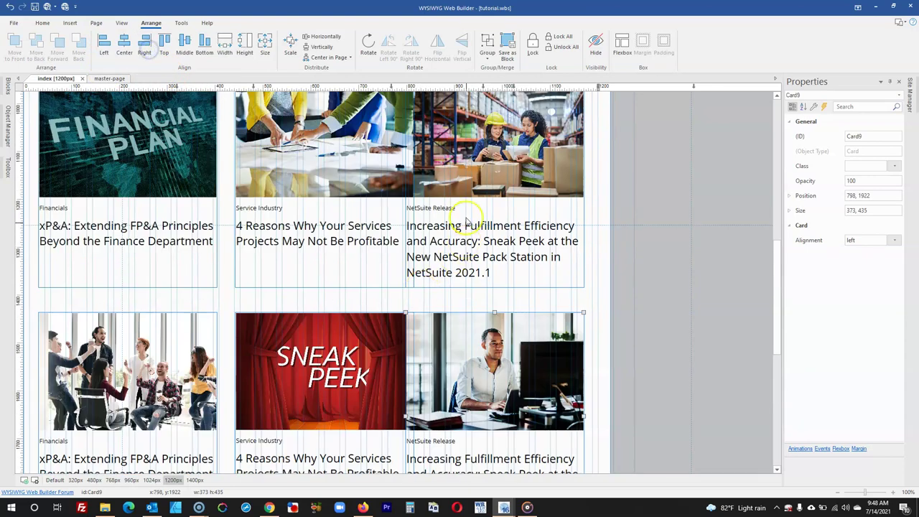
pyautogui.moveTo(461, 199); pyautogui.dragTo(207, 196)
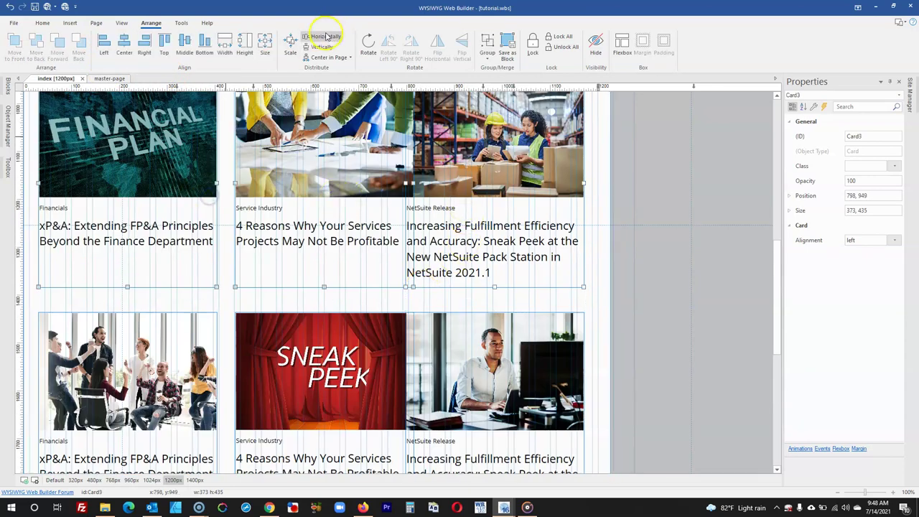
pyautogui.click(326, 37)
pyautogui.scroll(-4, 482, 287)
pyautogui.scroll(3, 353, 252)
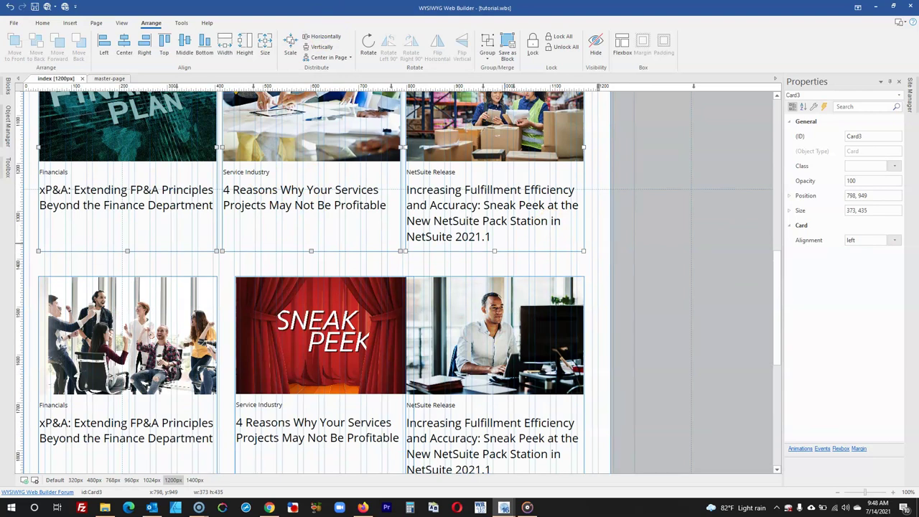
pyautogui.scroll(3, 365, 231)
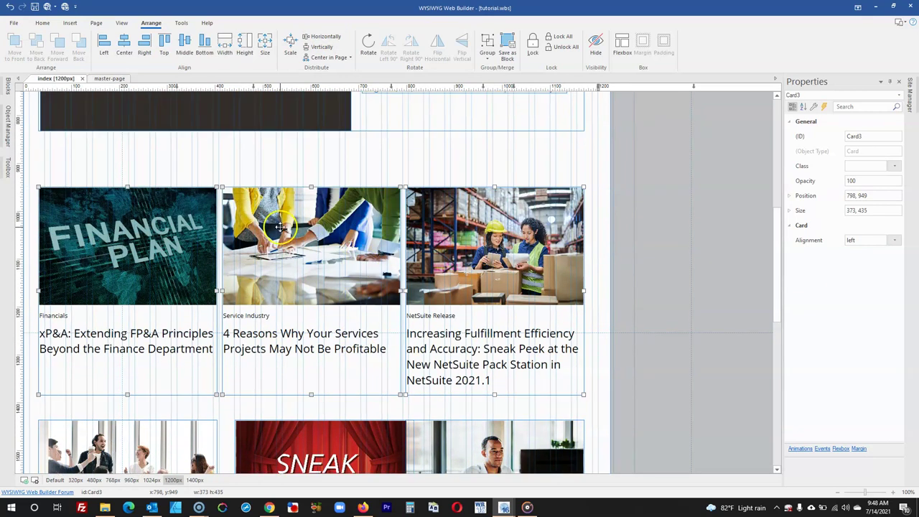
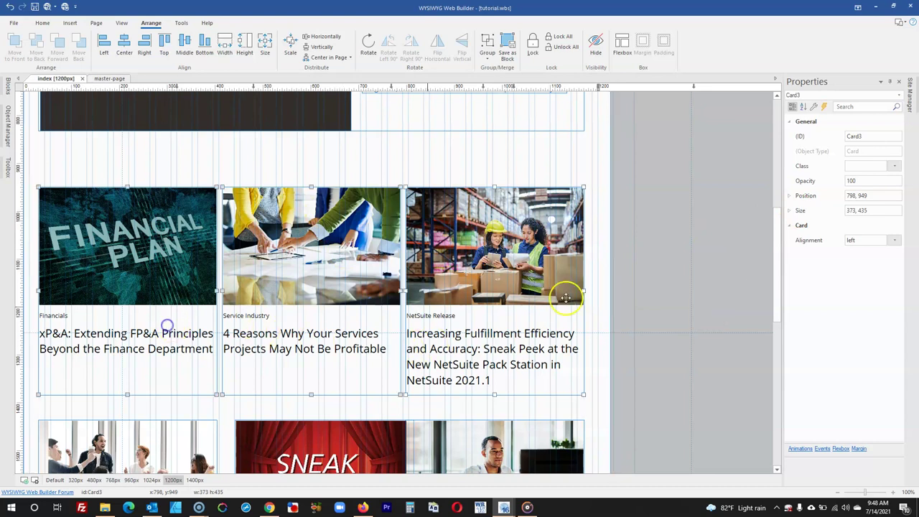
# Set the size of the first row's NetSuite Release and Financials cards to 355, 435.
pyautogui.click(856, 210)
pyautogui.write('355, 435')
pyautogui.press('Return')
pyautogui.click(636, 251)
pyautogui.click(146, 256)
pyautogui.click(857, 210)
pyautogui.press('Return')
# Set the size of the first row's Service Industry card to 355, 435 to match its neighbours.
pyautogui.click(328, 262)
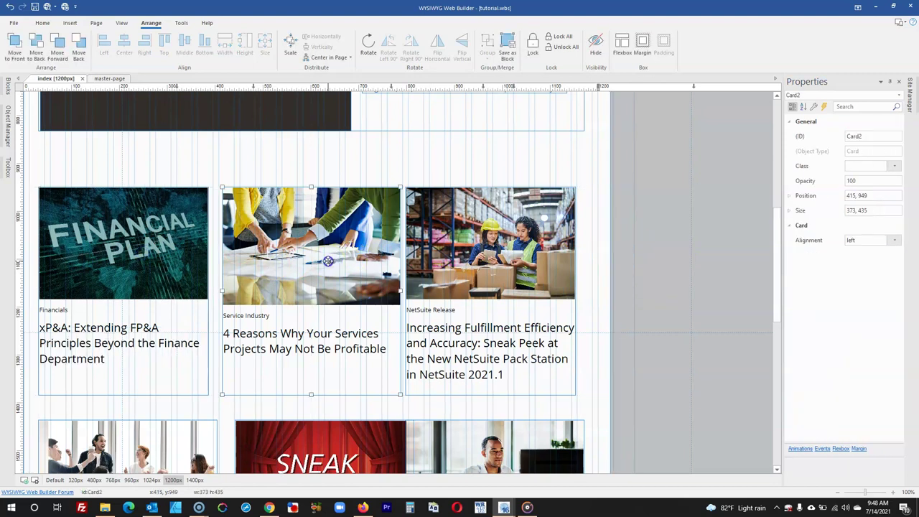
pyautogui.click(865, 209)
pyautogui.write('355, 435')
pyautogui.press('Return')
pyautogui.click(652, 256)
pyautogui.click(567, 251)
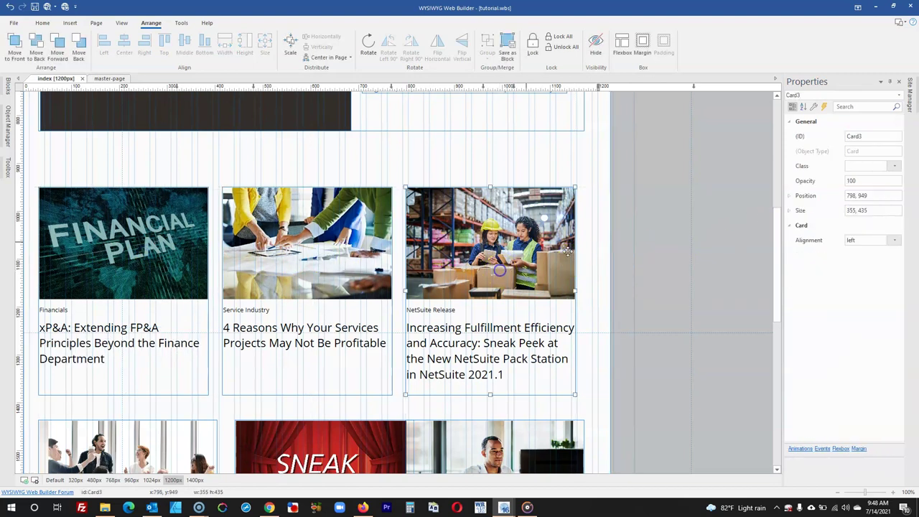
pyautogui.press('Return')
pyautogui.click(702, 252)
# Set the size of all three cards in the second row to 355, 435.
pyautogui.scroll(-5, 702, 252)
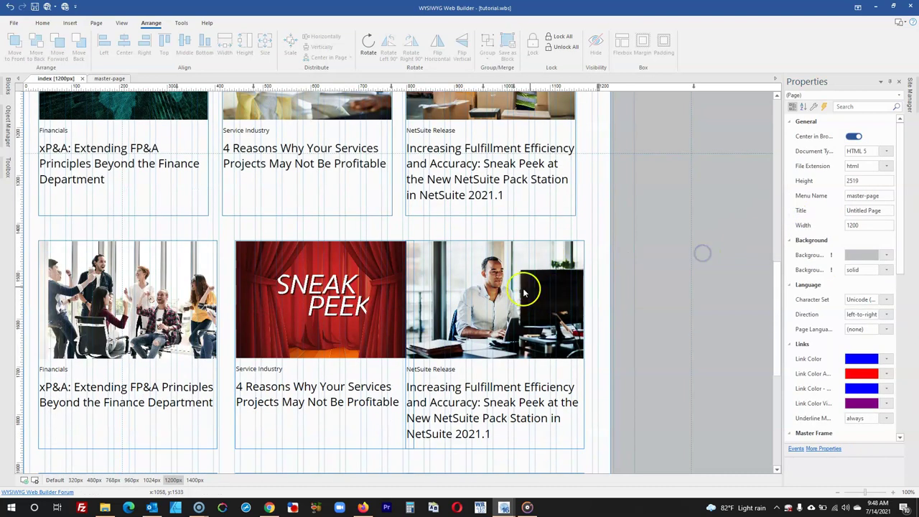
pyautogui.scroll(1, 514, 291)
pyautogui.click(514, 291)
pyautogui.click(863, 209)
pyautogui.click(382, 300)
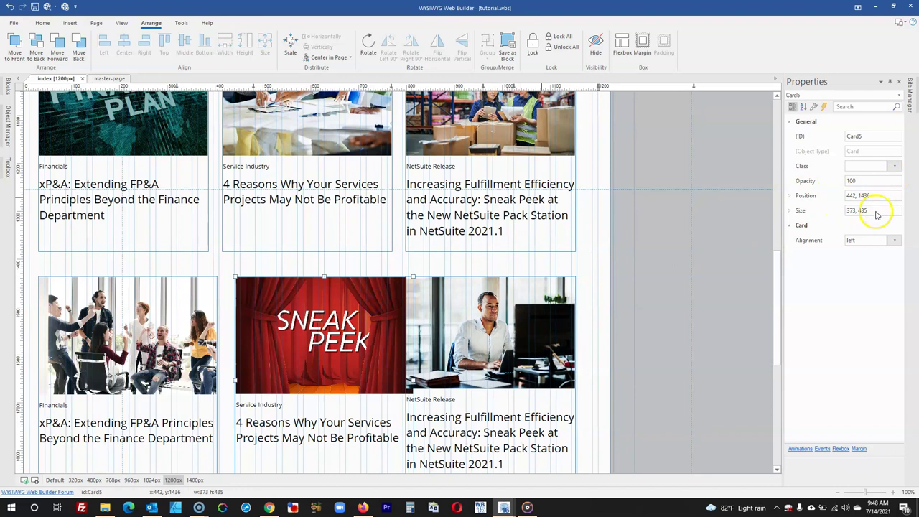
pyautogui.click(215, 331)
pyautogui.click(797, 209)
pyautogui.write('355, 435')
pyautogui.click(603, 250)
# Align the third-column cards of the first two rows to the featured layer's right edge.
pyautogui.scroll(5, 603, 250)
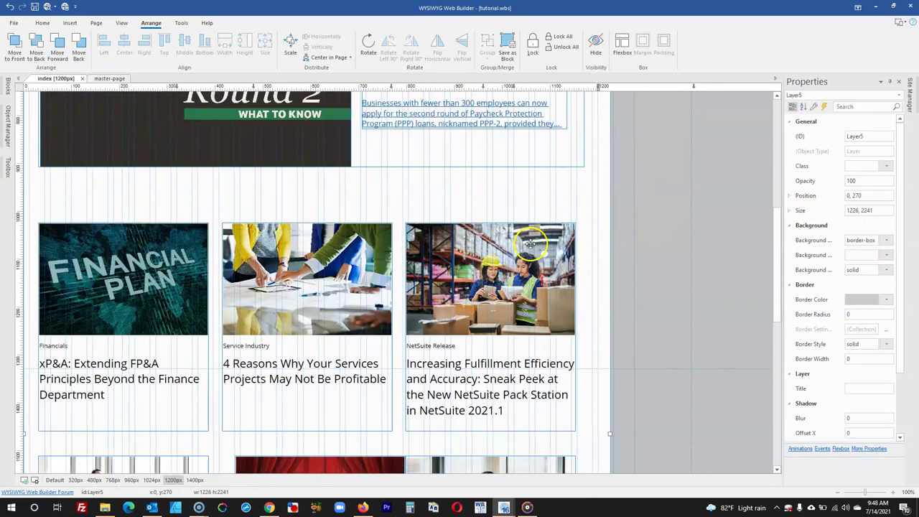
pyautogui.click(546, 273)
pyautogui.scroll(-4, 546, 273)
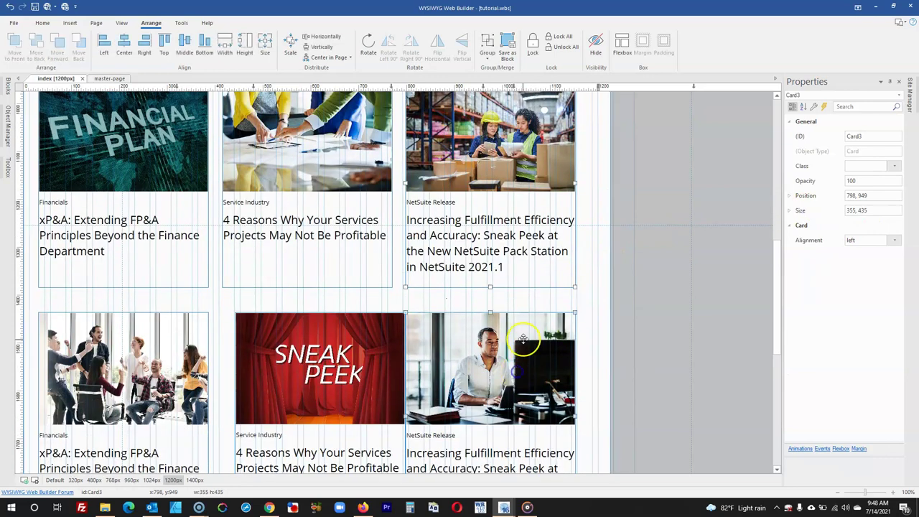
pyautogui.scroll(7, 553, 259)
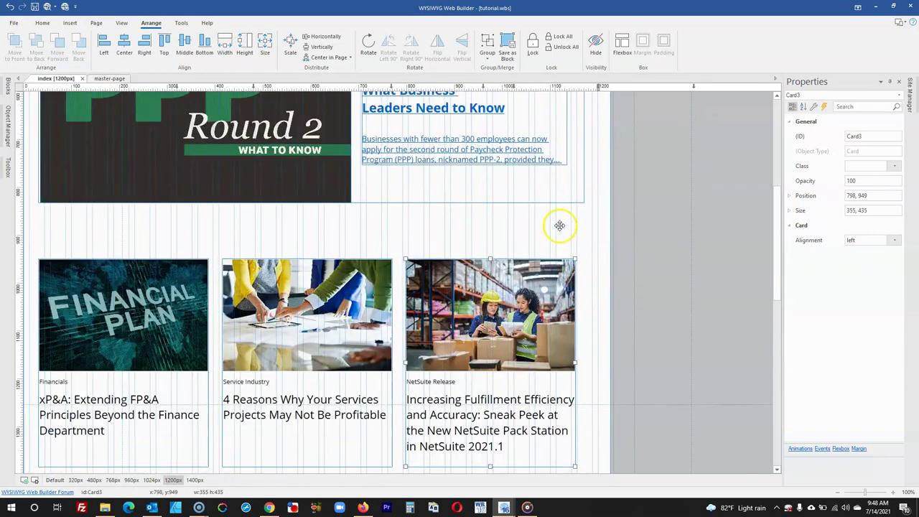
pyautogui.scroll(-3, 206, 148)
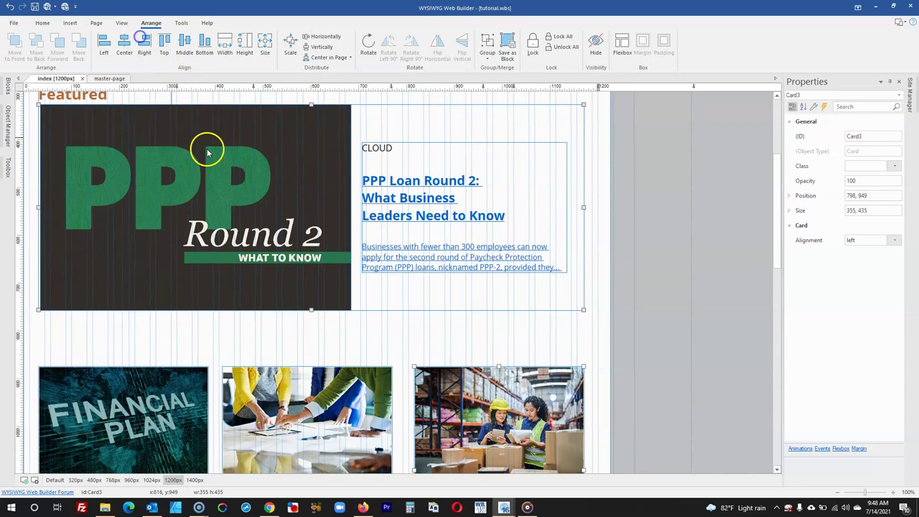
# Space the resized first-row cards evenly with horizontal distribution.
pyautogui.click(162, 259)
pyautogui.scroll(-2, 137, 203)
pyautogui.click(449, 214)
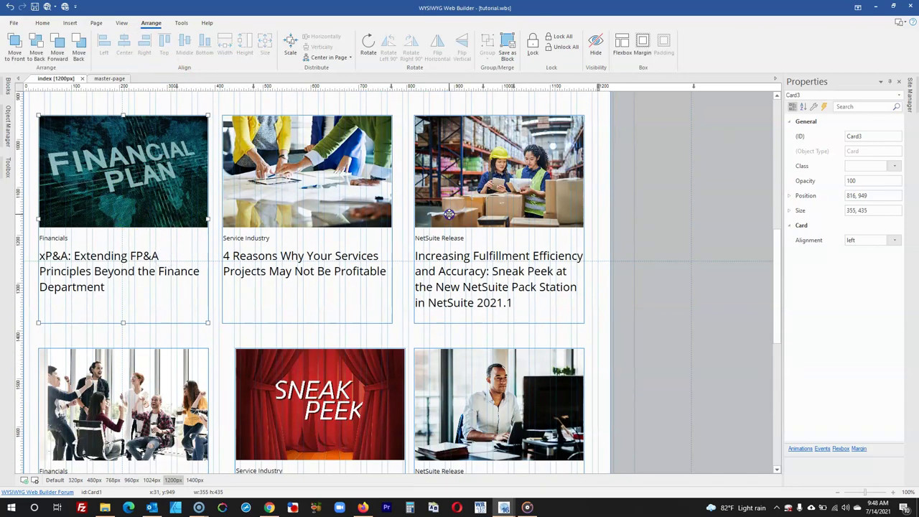
pyautogui.keyDown('shift'); pyautogui.click(140, 182); pyautogui.keyUp('shift')
pyautogui.click(322, 36)
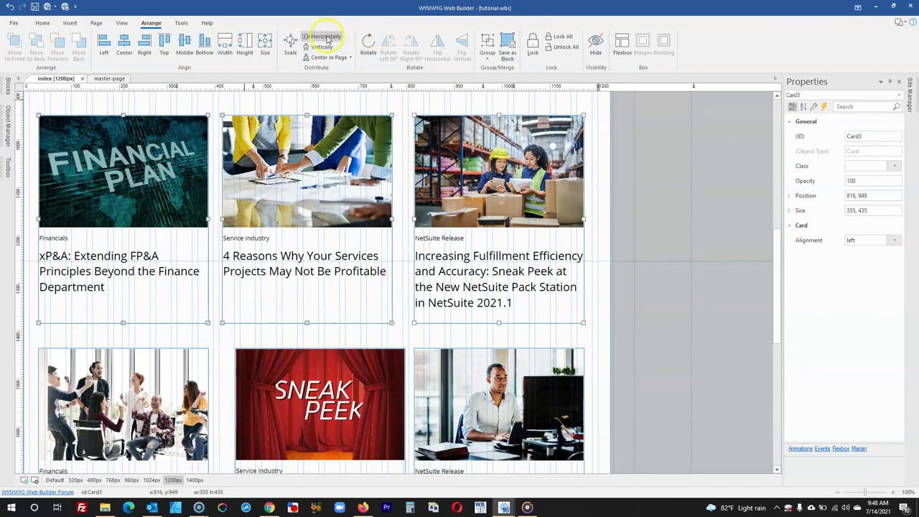
# Select the three second-row cards and distribute them evenly horizontally.
pyautogui.scroll(-2, 384, 128)
pyautogui.scroll(-2, 384, 129)
pyautogui.click(503, 214)
pyautogui.keyDown('shift'); pyautogui.click(362, 208); pyautogui.keyUp('shift')
pyautogui.keyDown('shift'); pyautogui.click(165, 226); pyautogui.keyUp('shift')
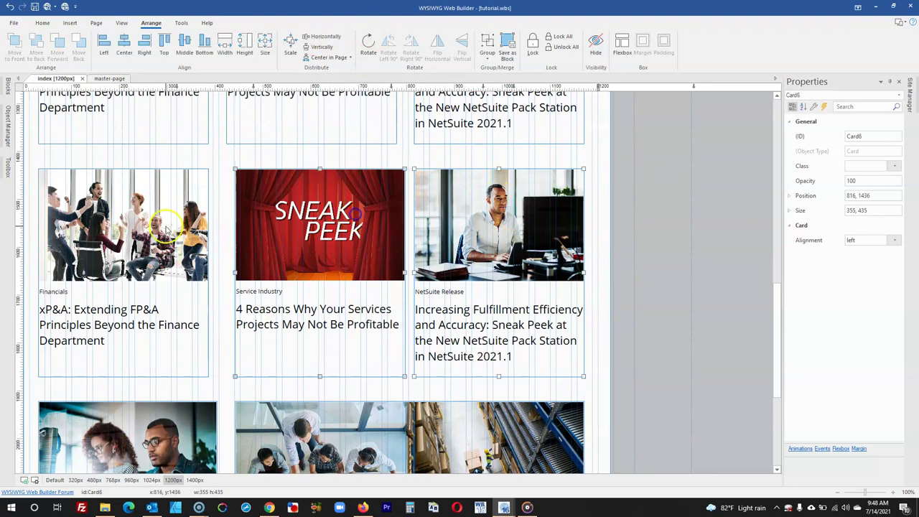
pyautogui.click(323, 36)
# Try scaling the three third-row cards relative to their size in the default view.
pyautogui.scroll(-3, 467, 266)
pyautogui.click(467, 267)
pyautogui.keyDown('shift'); pyautogui.click(321, 282); pyautogui.keyUp('shift')
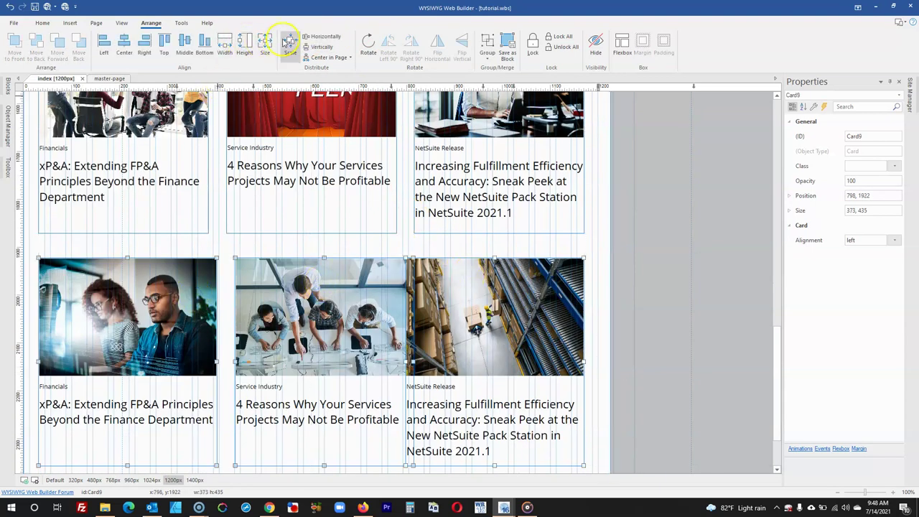
pyautogui.click(293, 41)
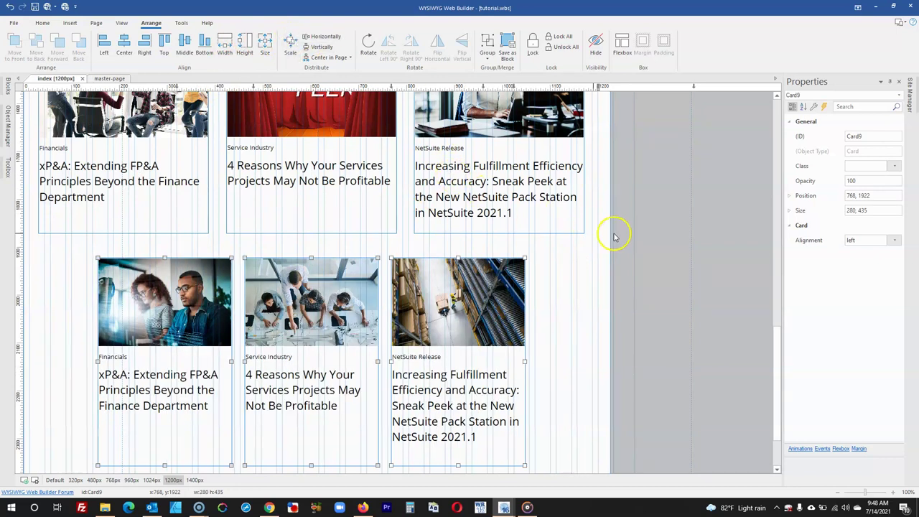
pyautogui.scroll(-1, 650, 219)
pyautogui.scroll(2, 642, 237)
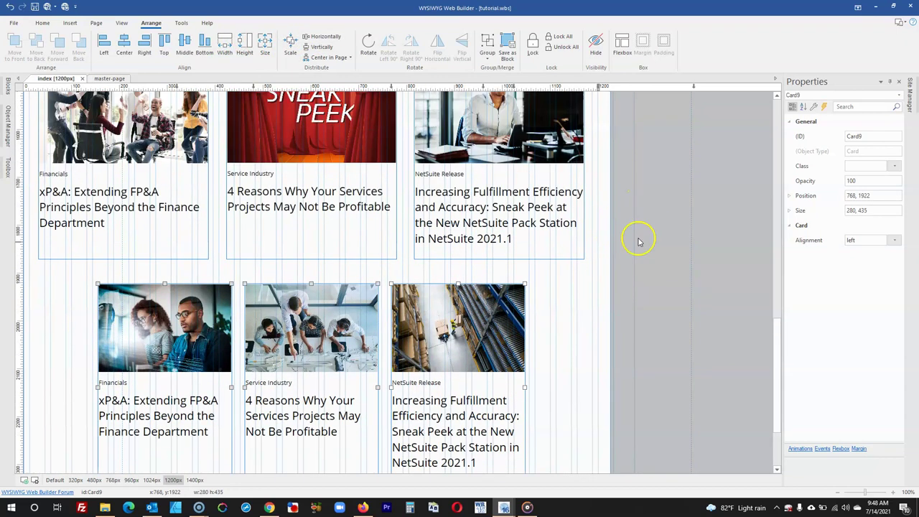
pyautogui.click(652, 257)
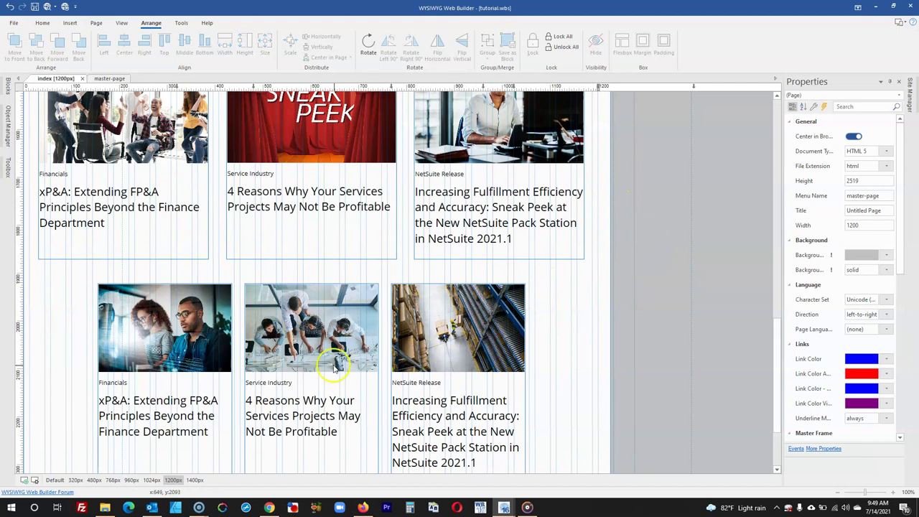
pyautogui.click(243, 352)
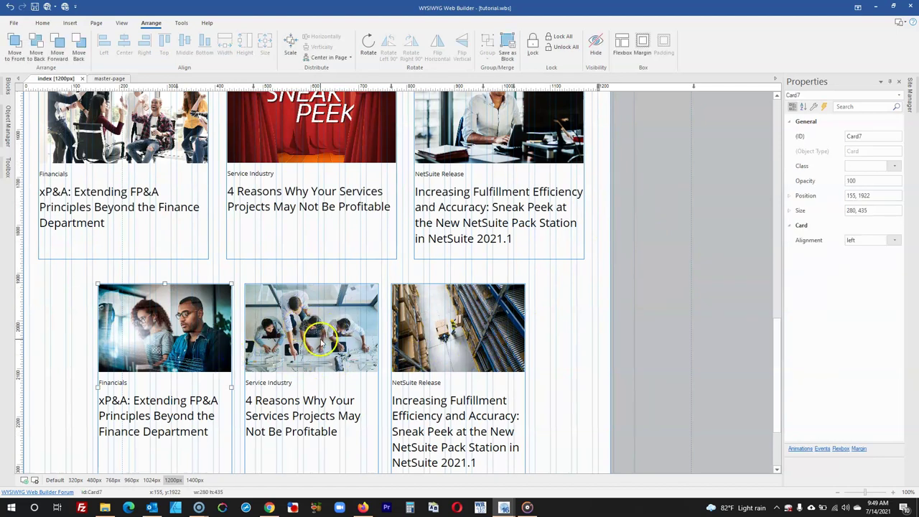
pyautogui.keyDown('shift'); pyautogui.click(452, 341); pyautogui.keyUp('shift')
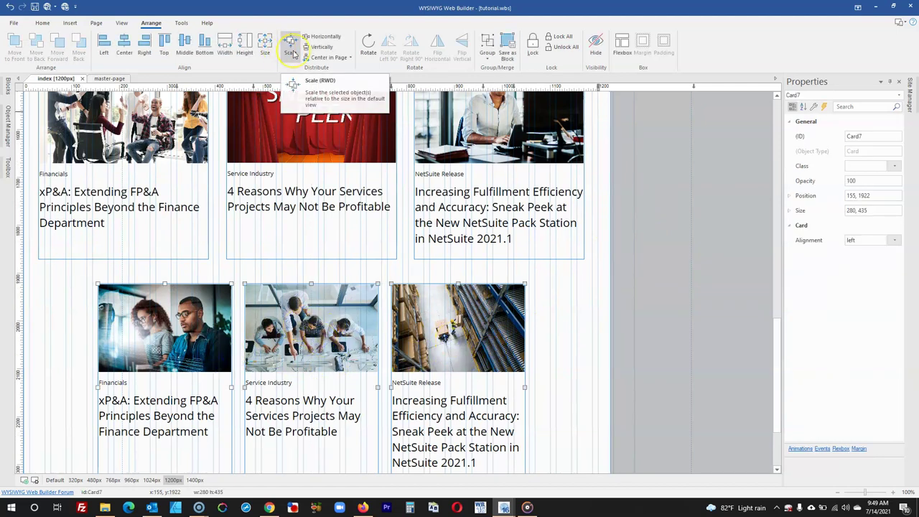
pyautogui.click(681, 355)
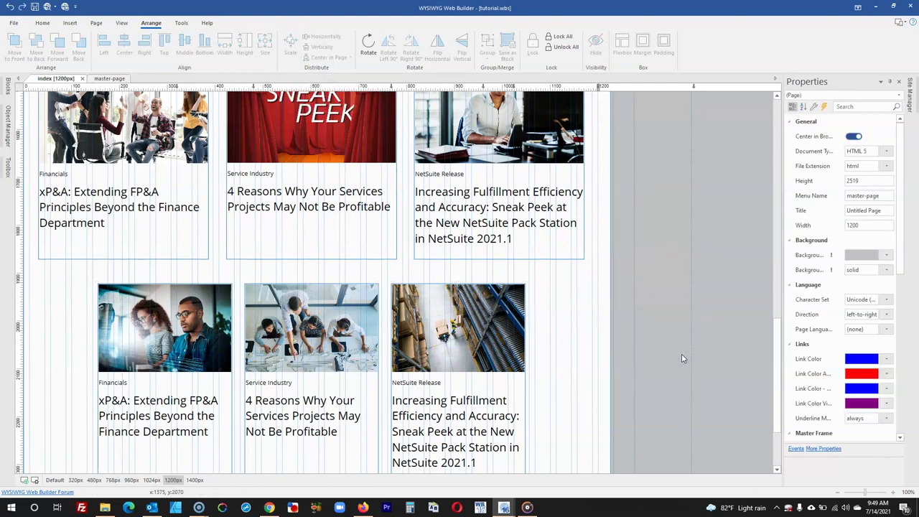
# Set the size of all three cards in the third row to 355, 435.
pyautogui.click(507, 352)
pyautogui.click(820, 212)
pyautogui.hotkey('ctrl', 'c')
pyautogui.write('355, 435')
pyautogui.press('Return')
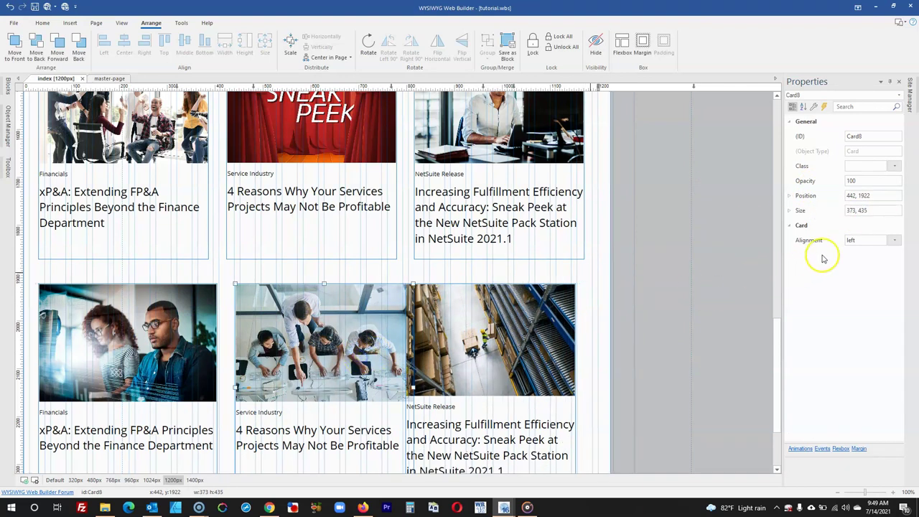
pyautogui.click(201, 366)
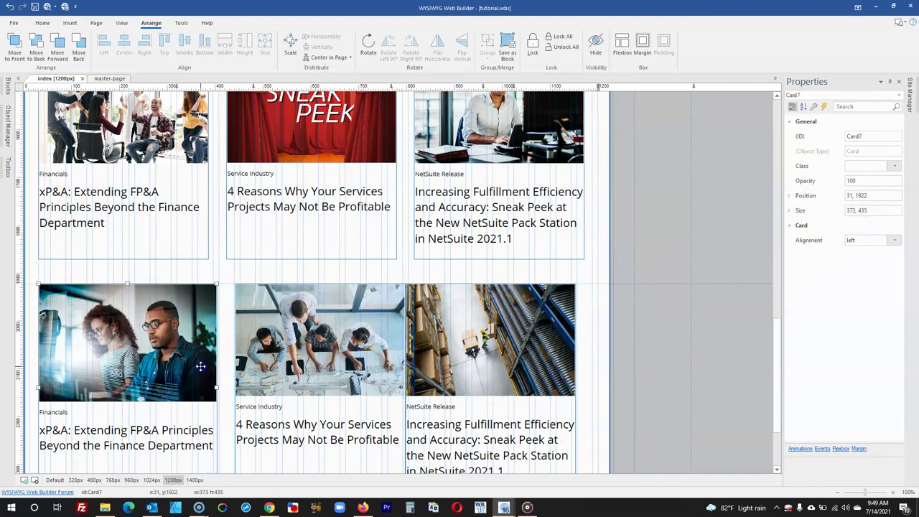
pyautogui.click(788, 212)
pyautogui.hotkey('ctrl', 'v')
pyautogui.click(711, 244)
# Right-align the third-row last card with the card above it, and distribute the three third-row cards evenly horizontally.
pyautogui.click(523, 315)
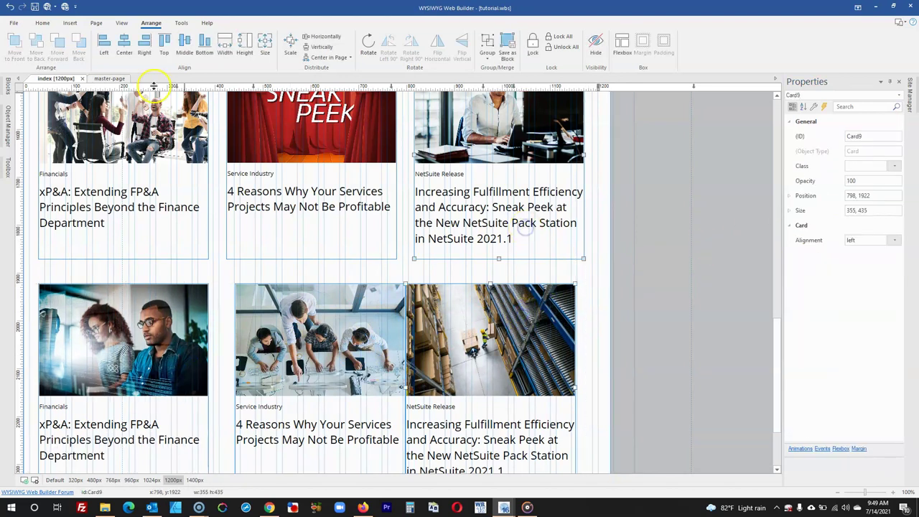
pyautogui.click(145, 43)
pyautogui.click(139, 241)
pyautogui.click(554, 338)
pyautogui.keyDown('shift'); pyautogui.click(320, 317); pyautogui.keyUp('shift')
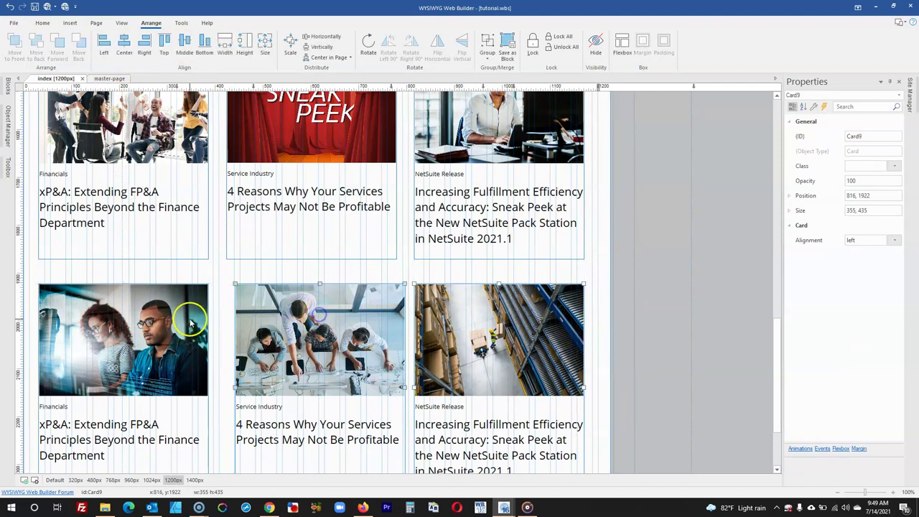
pyautogui.click(320, 37)
# Align the pagination's right edge with the third-row last card.
pyautogui.scroll(-3, 437, 271)
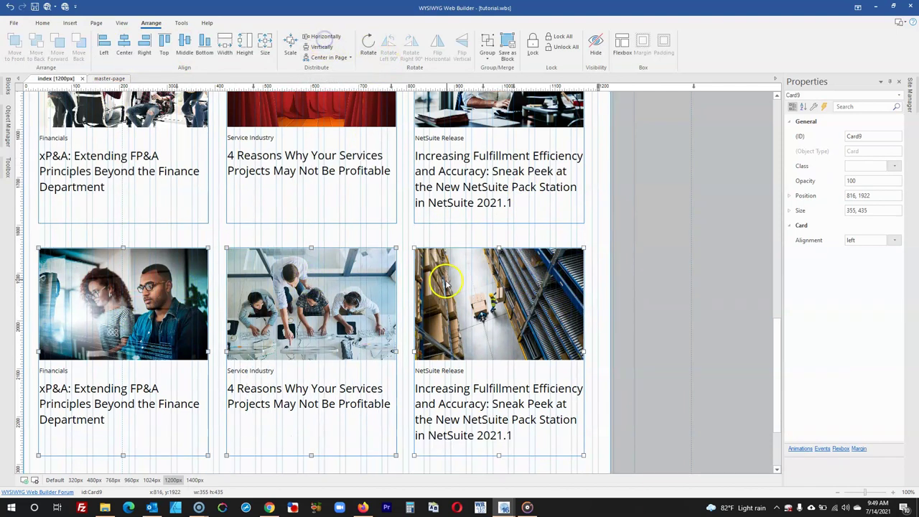
pyautogui.click(595, 420)
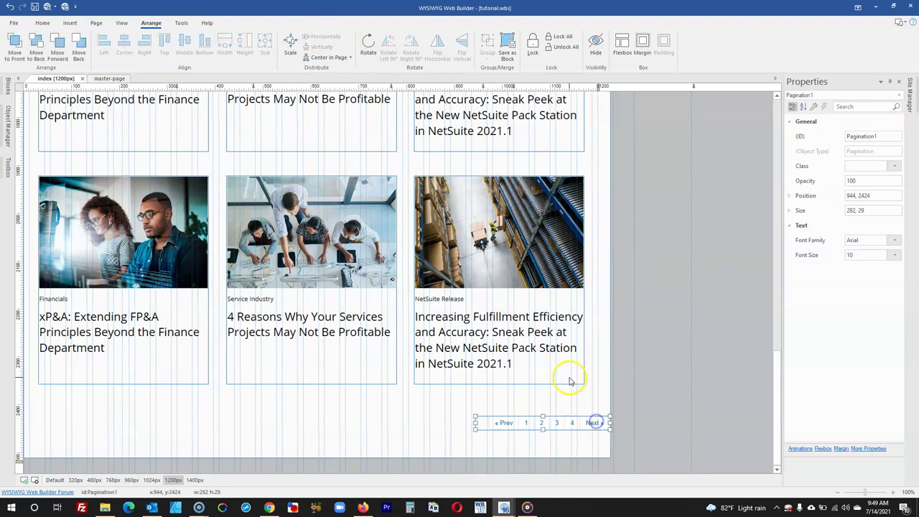
pyautogui.click(143, 45)
# Set the width of the main content layer behind the cards to 1200.
pyautogui.click(256, 407)
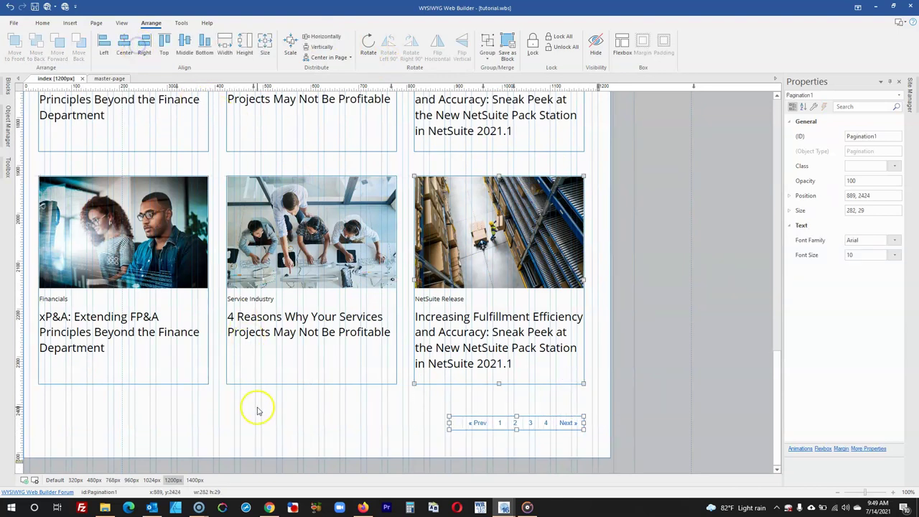
pyautogui.doubleClick(846, 209)
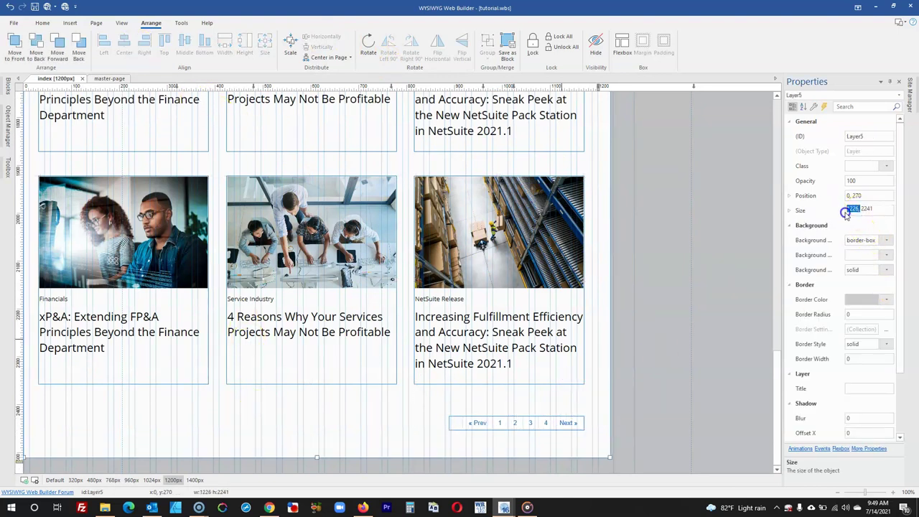
pyautogui.write('1200')
pyautogui.press('Return')
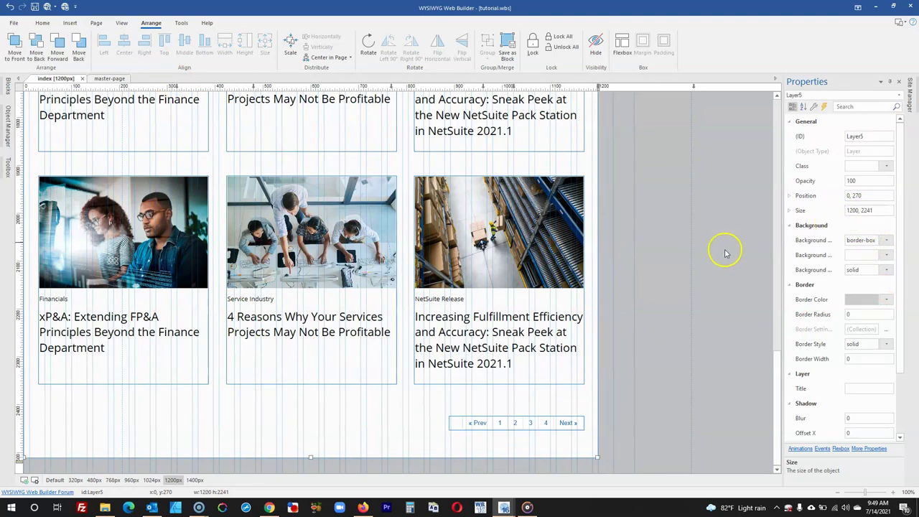
pyautogui.click(721, 251)
# Center the featured PPP article layer horizontally in the page.
pyautogui.scroll(8, 647, 280)
pyautogui.scroll(-2, 650, 298)
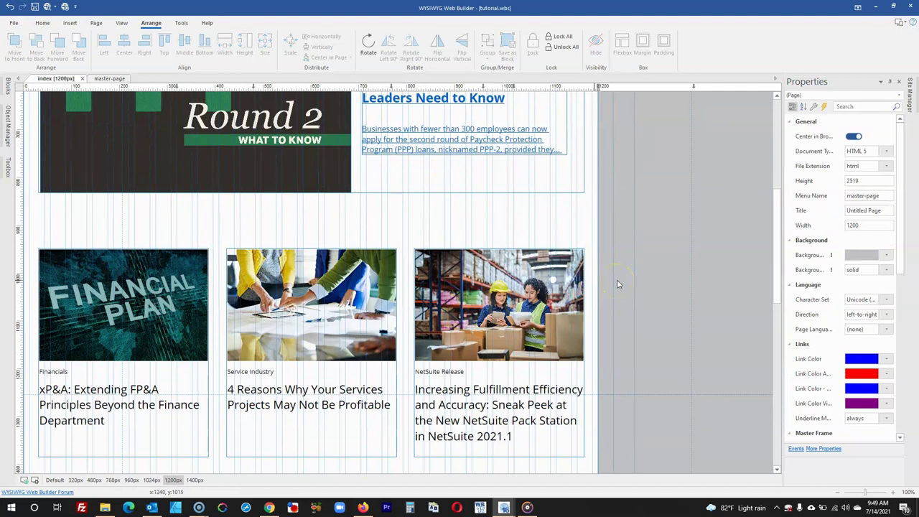
pyautogui.scroll(2, 641, 264)
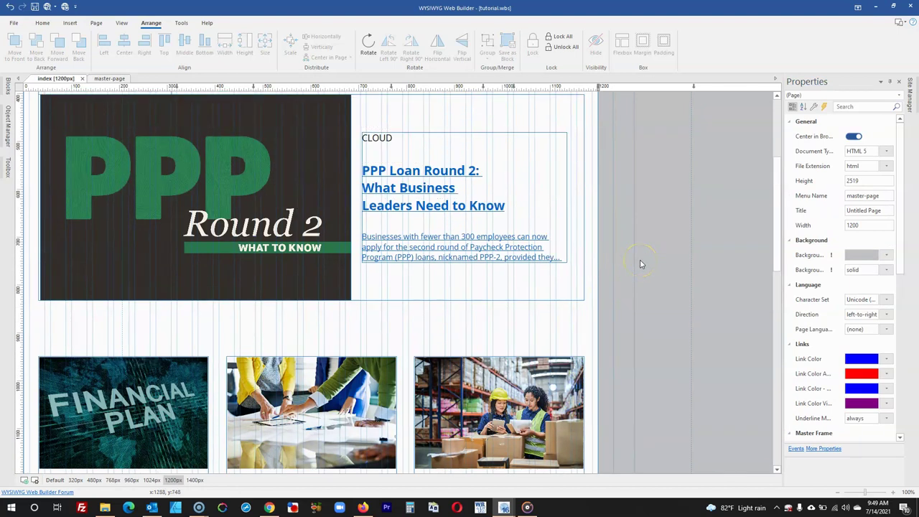
pyautogui.scroll(1, 560, 316)
pyautogui.scroll(-1, 434, 336)
pyautogui.scroll(1, 322, 280)
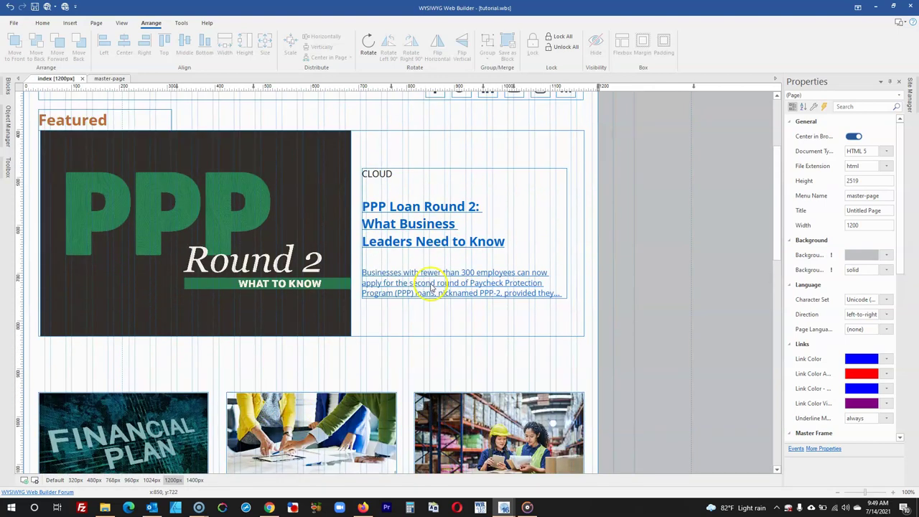
pyautogui.click(400, 325)
pyautogui.rightClick(400, 324)
pyautogui.click(503, 269)
pyautogui.click(532, 270)
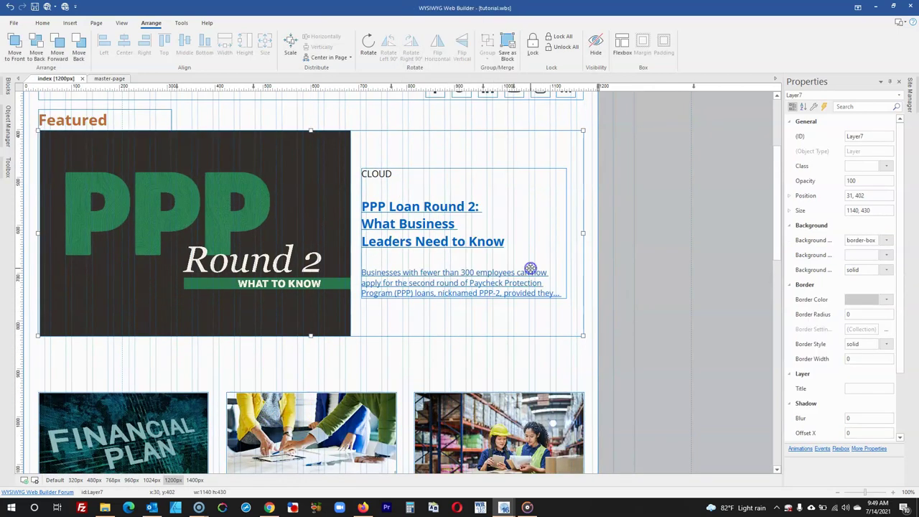
# Align the Featured heading's left edge with the featured article layer below it.
pyautogui.click(106, 123)
pyautogui.rightClick(106, 123)
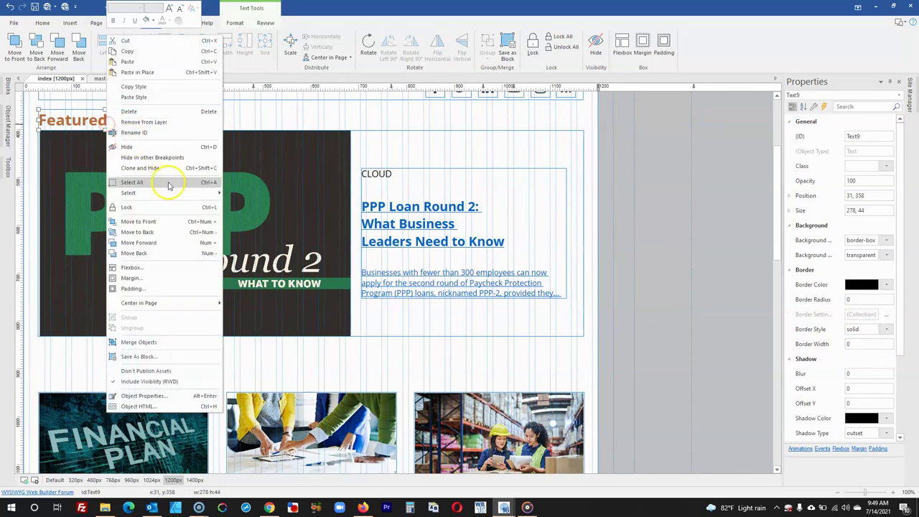
pyautogui.click(144, 120)
pyautogui.click(388, 145)
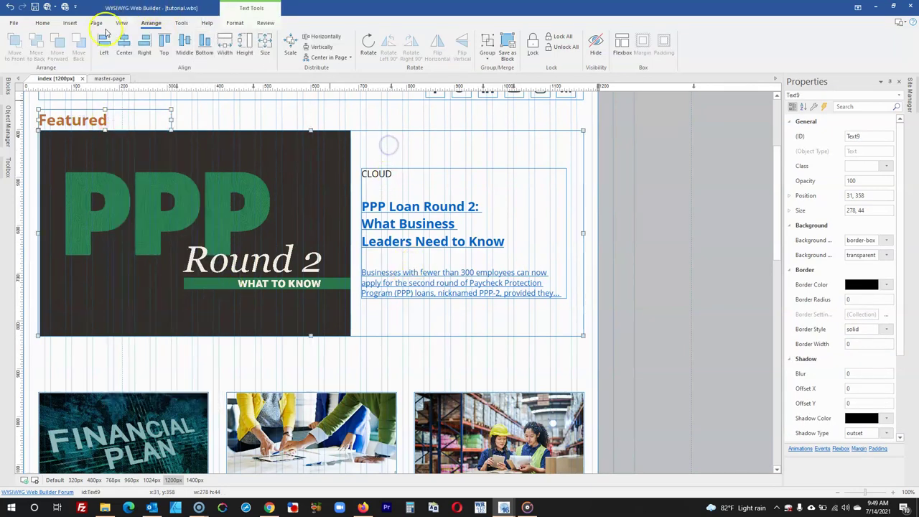
# Select the three first-column cards with the featured layer and align their left edges to the layer.
pyautogui.scroll(-2, 222, 123)
pyautogui.click(168, 263)
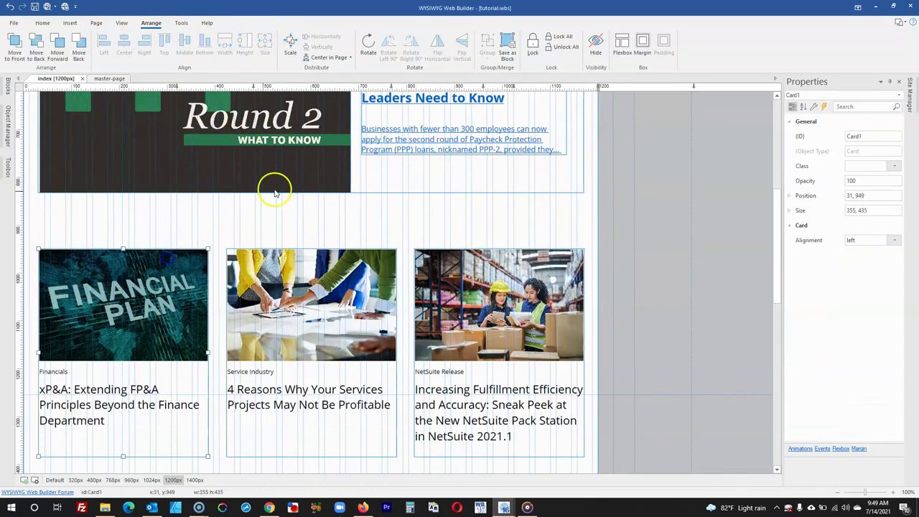
pyautogui.scroll(-6, 168, 254)
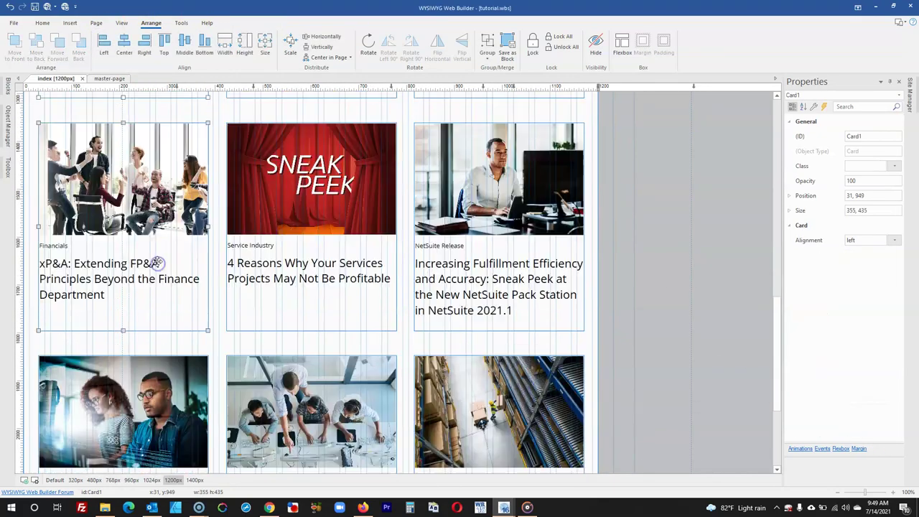
pyautogui.scroll(4, 273, 232)
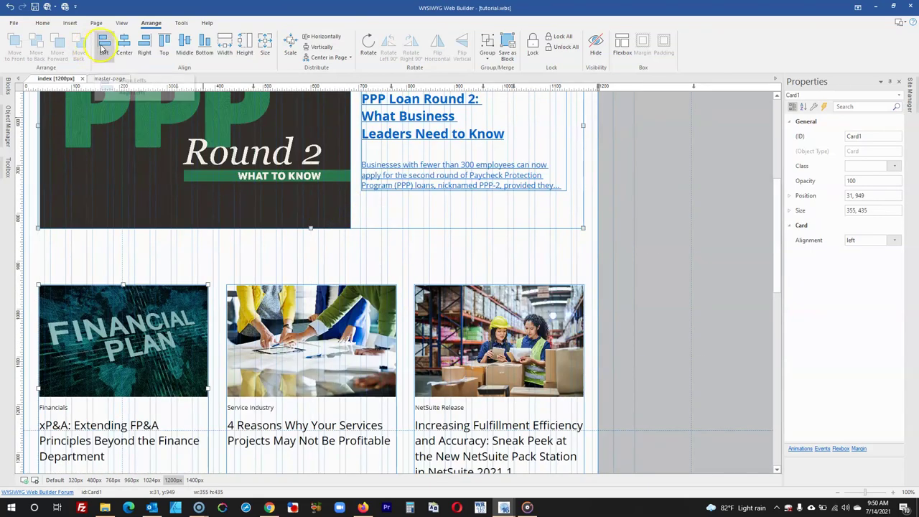
# Align the right edges of the third-column cards with the featured layer's right edge.
pyautogui.click(420, 291)
pyautogui.scroll(-3, 460, 280)
pyautogui.scroll(-2, 495, 288)
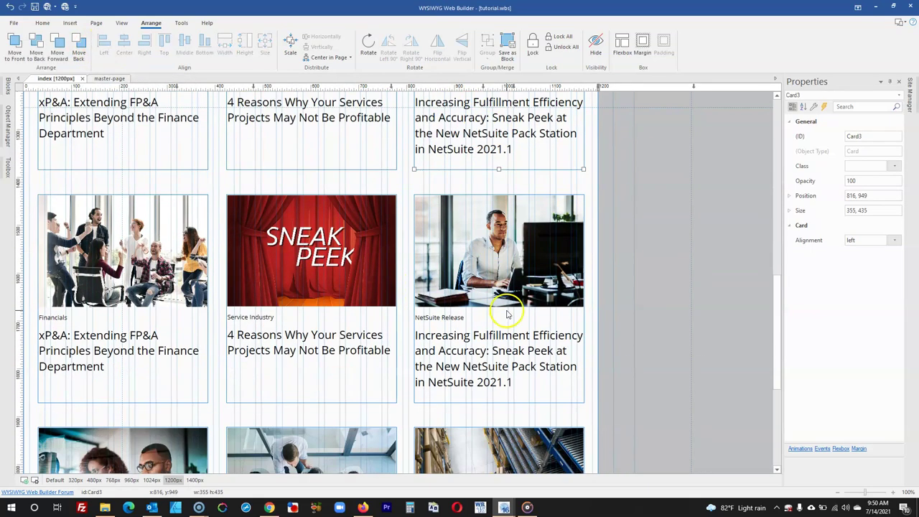
pyautogui.keyDown('shift'); pyautogui.click(508, 309); pyautogui.keyUp('shift')
pyautogui.scroll(3, 532, 374)
pyautogui.scroll(2, 542, 315)
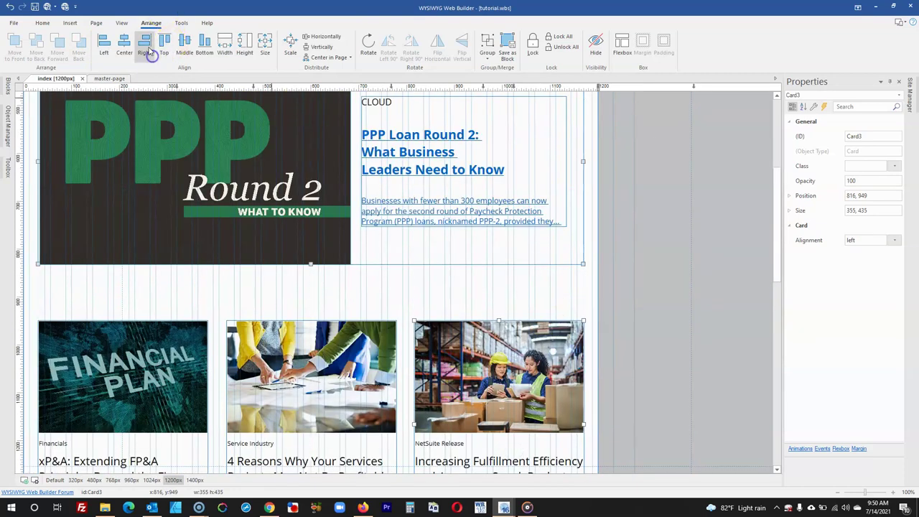
pyautogui.click(713, 342)
# Select the three first-row cards and distribute them evenly horizontally.
pyautogui.click(498, 366)
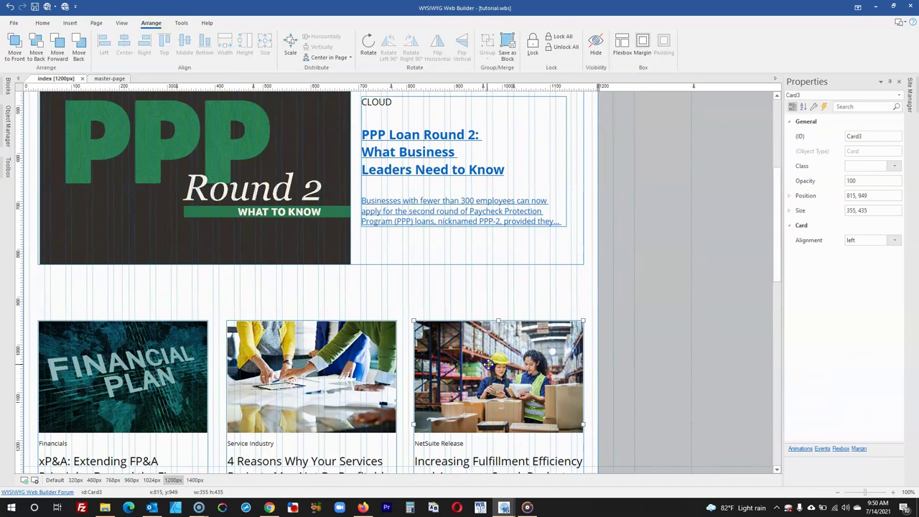
pyautogui.keyDown('shift'); pyautogui.click(359, 381); pyautogui.keyUp('shift')
pyautogui.keyDown('shift'); pyautogui.click(159, 370); pyautogui.keyUp('shift')
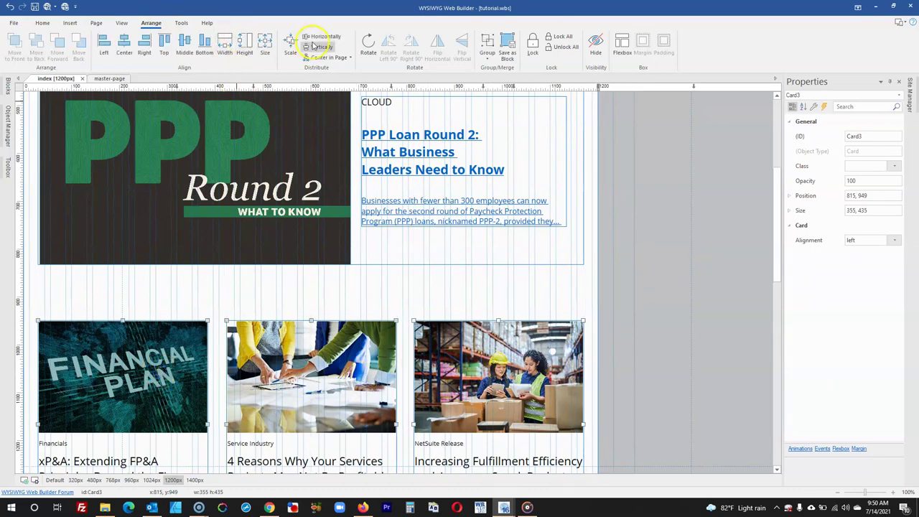
# Line up the second- and third-row middle cards with the first-row middle card above them.
pyautogui.scroll(-3, 346, 263)
pyautogui.scroll(-3, 346, 263)
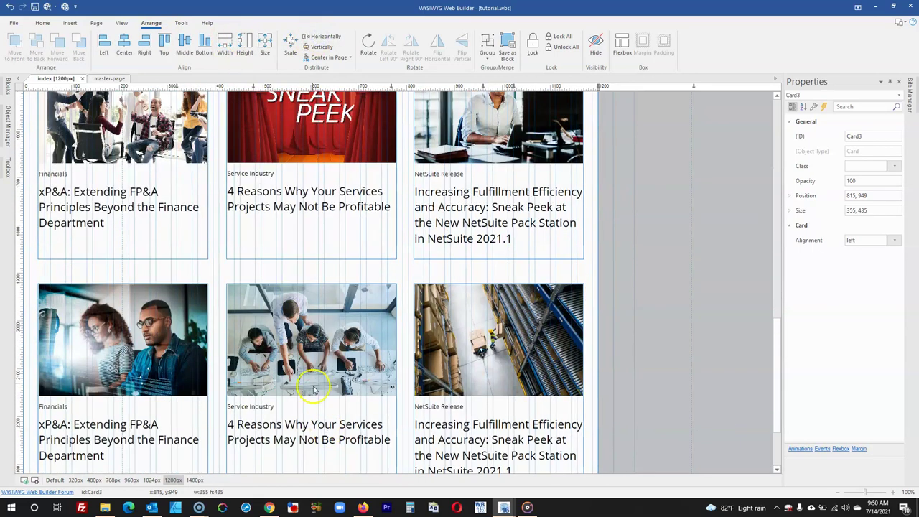
pyautogui.click(311, 370)
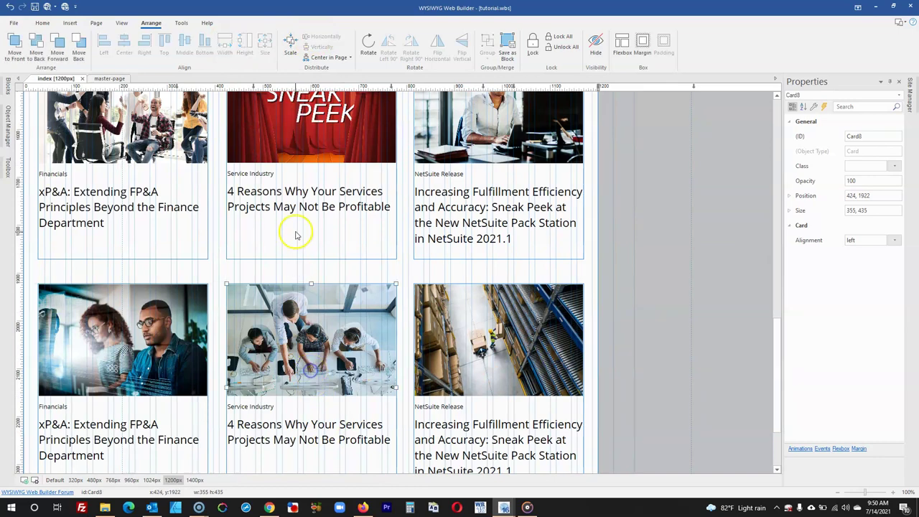
pyautogui.scroll(4, 294, 231)
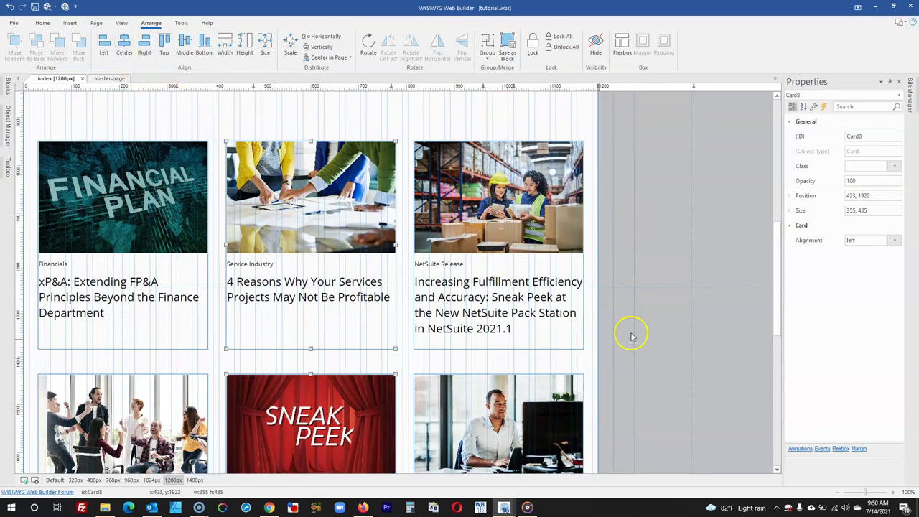
pyautogui.click(727, 307)
# Move the NetSuite Blog title to the banner's left margin, roughly in line with the Featured heading, keeping its vertical position.
pyautogui.scroll(5, 629, 321)
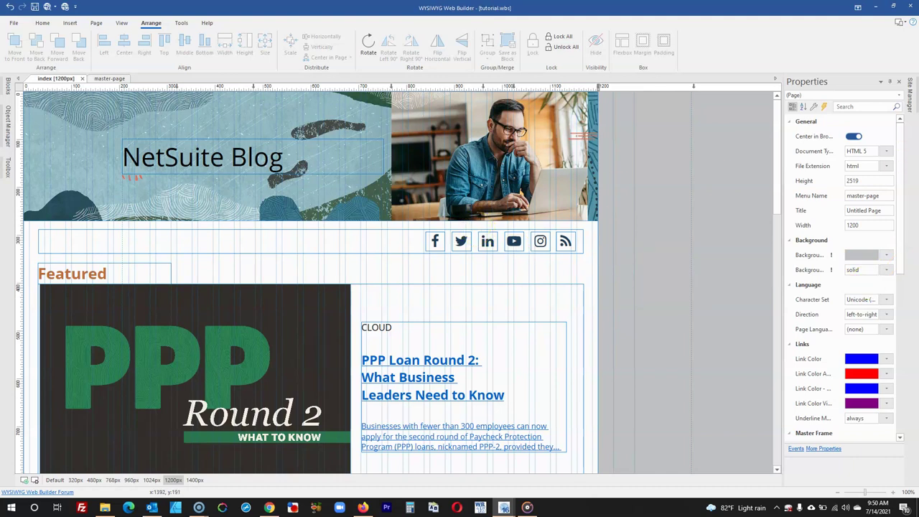
pyautogui.click(377, 167)
pyautogui.click(808, 198)
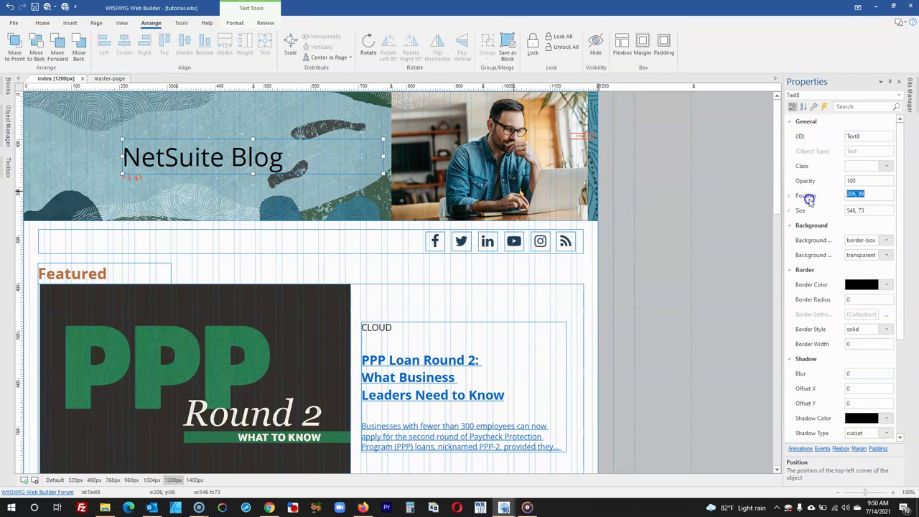
pyautogui.click(685, 206)
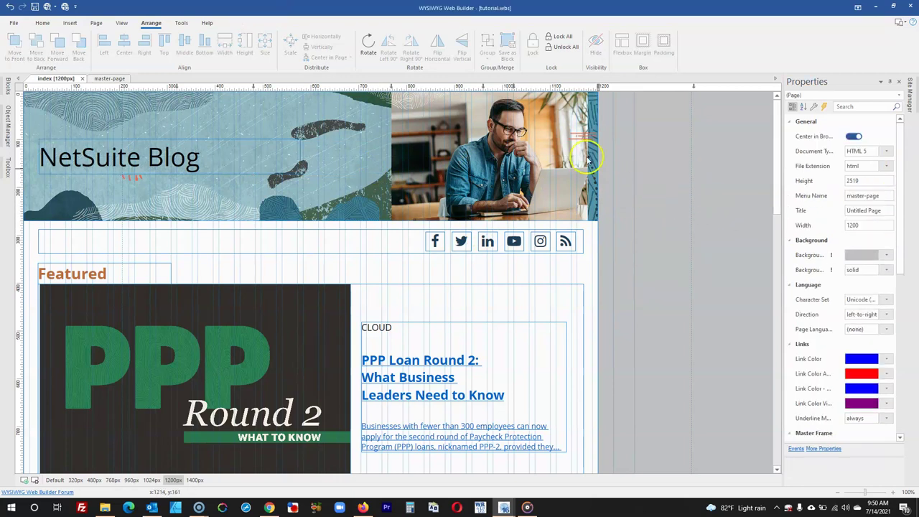
# Switch to the 1024px breakpoint and set the header banner layer's width to 1024.
pyautogui.click(514, 92)
pyautogui.click(493, 164)
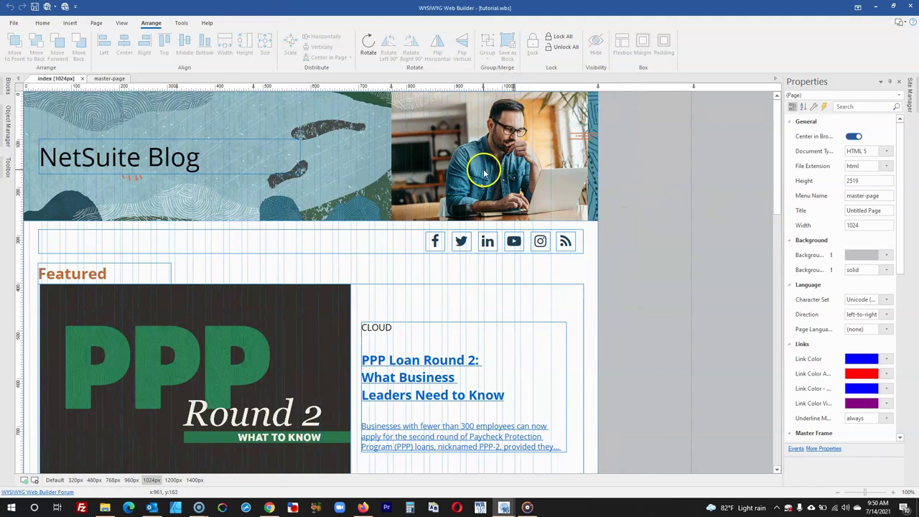
pyautogui.click(831, 200)
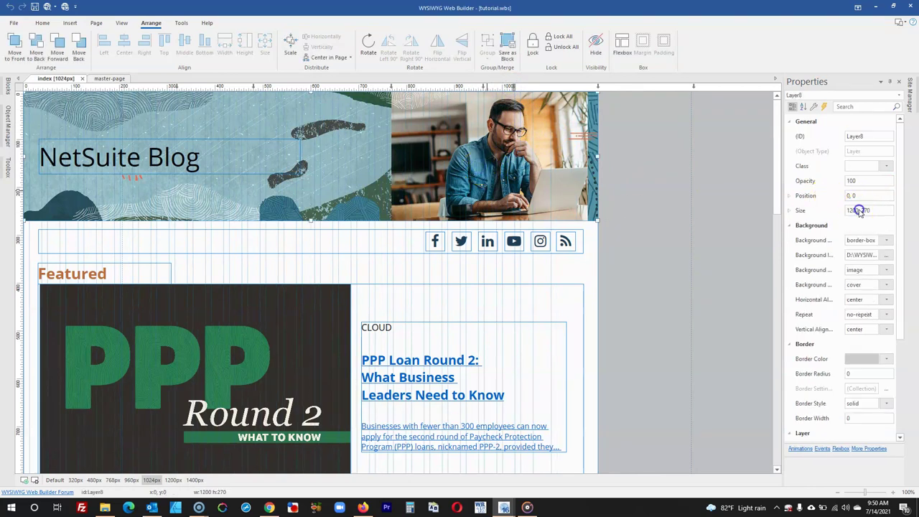
pyautogui.write('4')
pyautogui.press('Return')
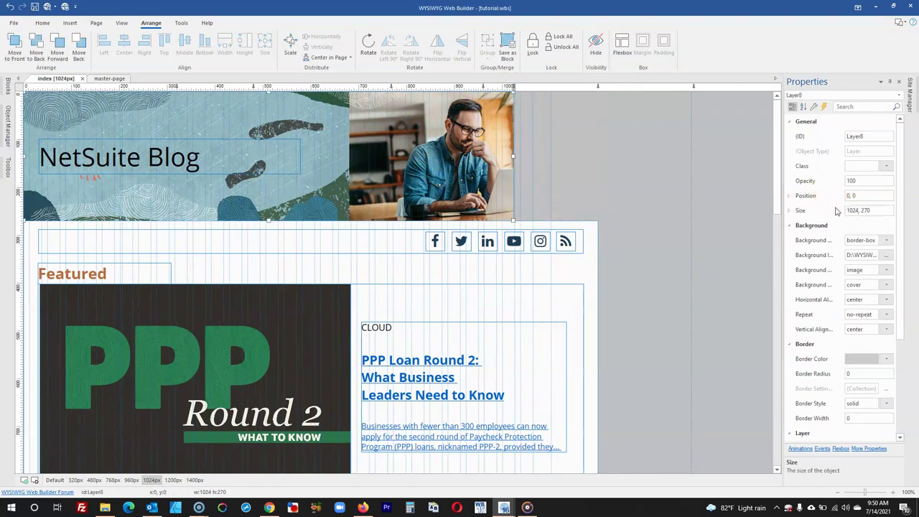
# Narrow the social icons layer to about 796 px wide and right-align it with the header banner.
pyautogui.click(404, 248)
pyautogui.moveTo(38, 242); pyautogui.dragTo(201, 241)
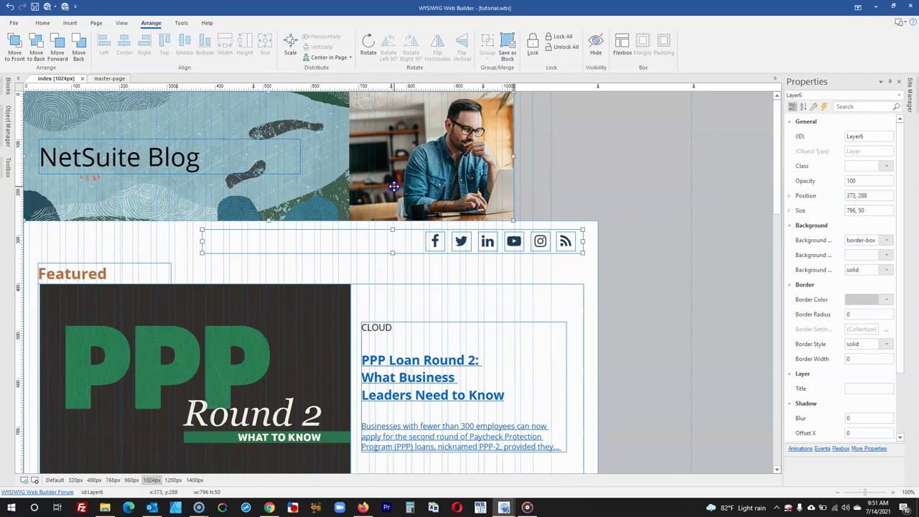
pyautogui.click(144, 44)
pyautogui.click(577, 178)
# Extend the social icons layer leftward to about 974 px wide, with its left edge at about x 50.
pyautogui.click(348, 241)
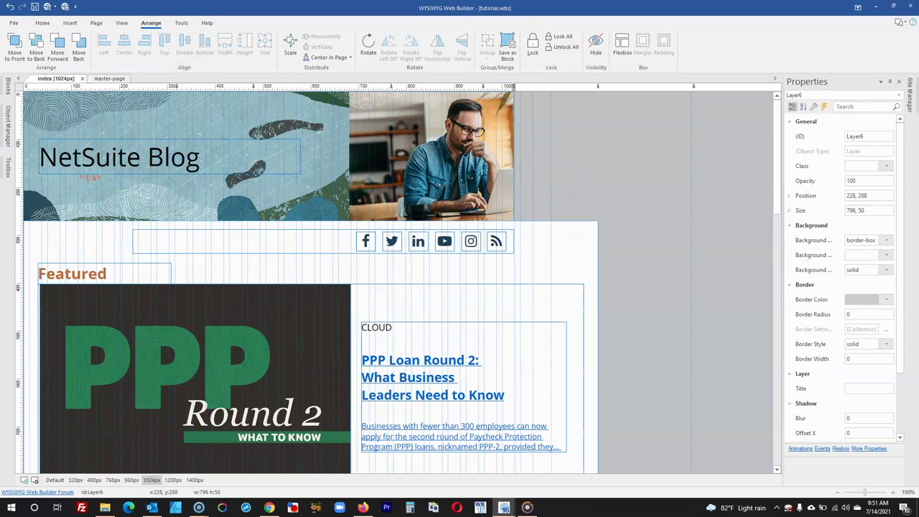
pyautogui.click(140, 246)
pyautogui.moveTo(133, 243); pyautogui.dragTo(48, 239)
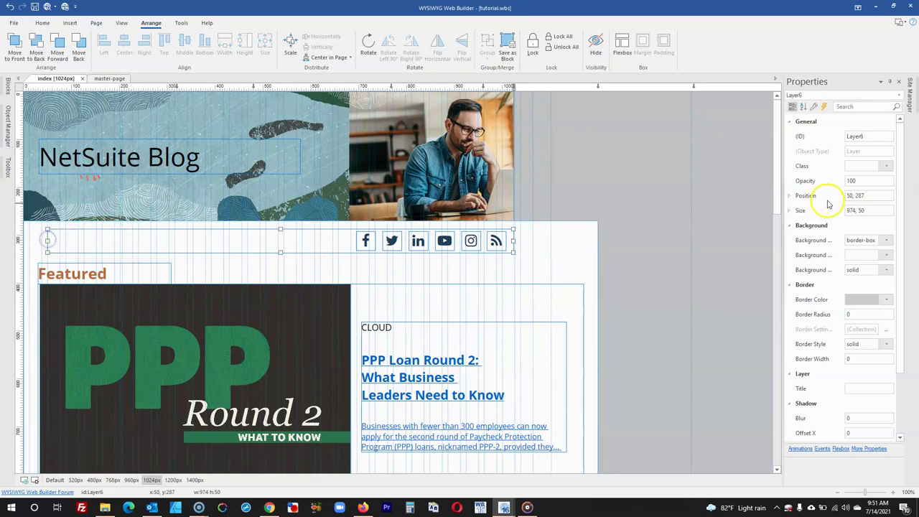
# Set the social icons layer's size to 970 × 50 px and centre it horizontally on the header banner.
pyautogui.click(854, 209)
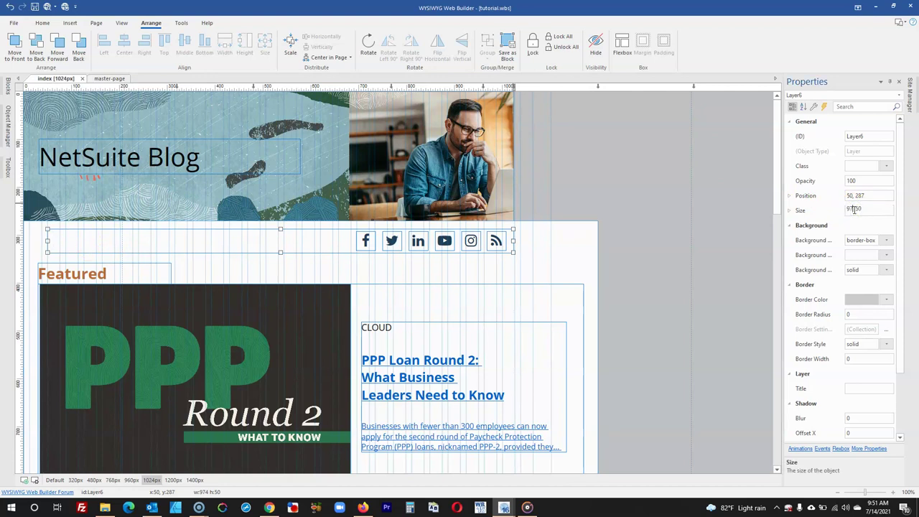
pyautogui.write('0')
pyautogui.click(523, 219)
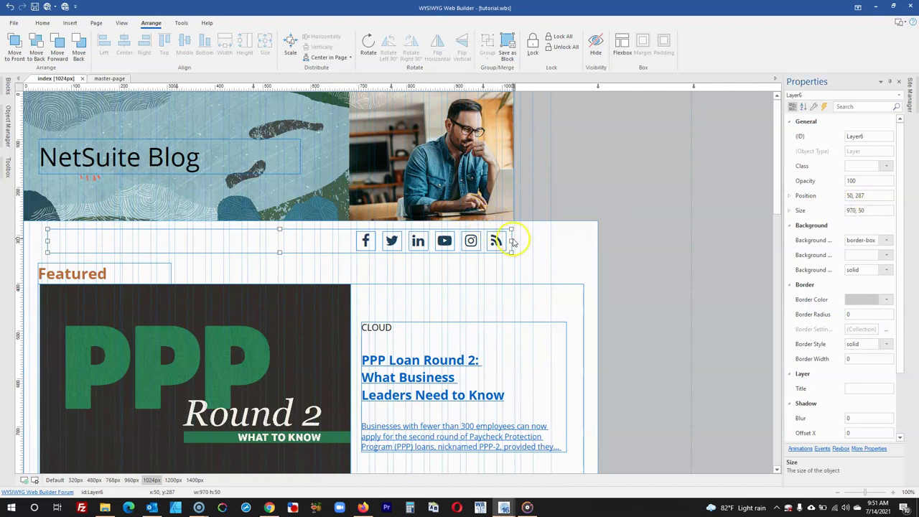
pyautogui.moveTo(47, 240); pyautogui.dragTo(48, 242)
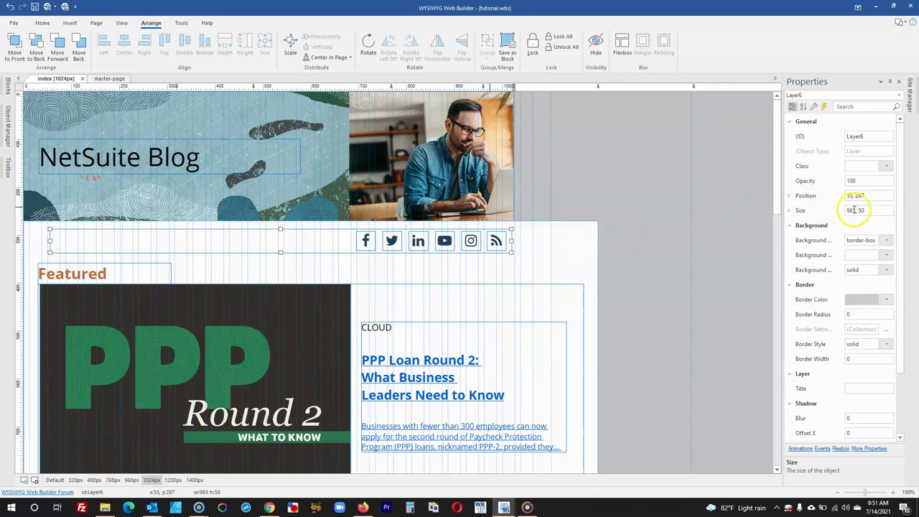
pyautogui.click(275, 232)
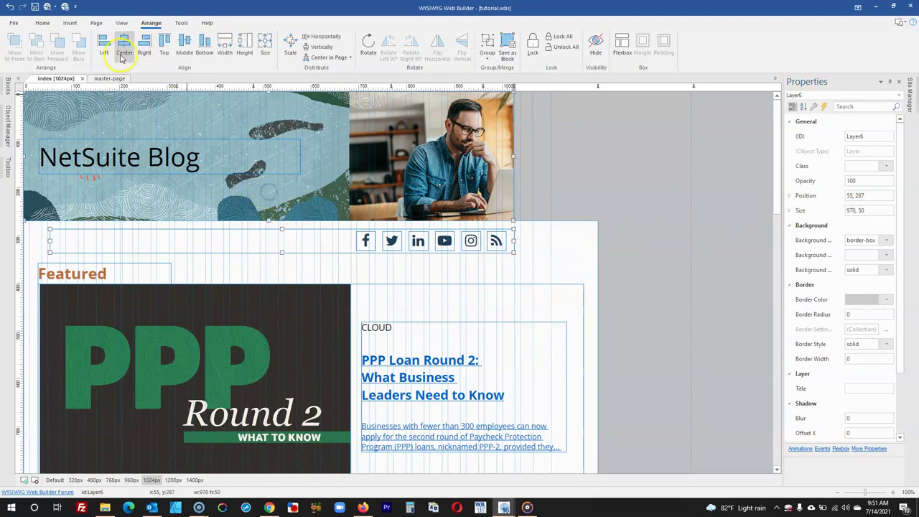
pyautogui.click(123, 45)
pyautogui.click(577, 175)
# Set the featured PPP image's size to 497 × 329 px and move the article text beside it to position 549, 430.
pyautogui.scroll(-1, 351, 248)
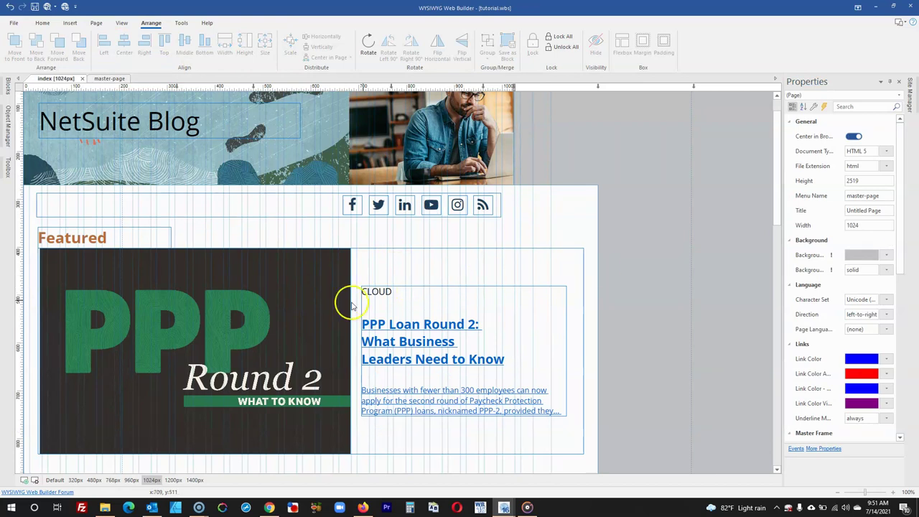
pyautogui.click(313, 305)
pyautogui.click(877, 211)
pyautogui.write('498, 330')
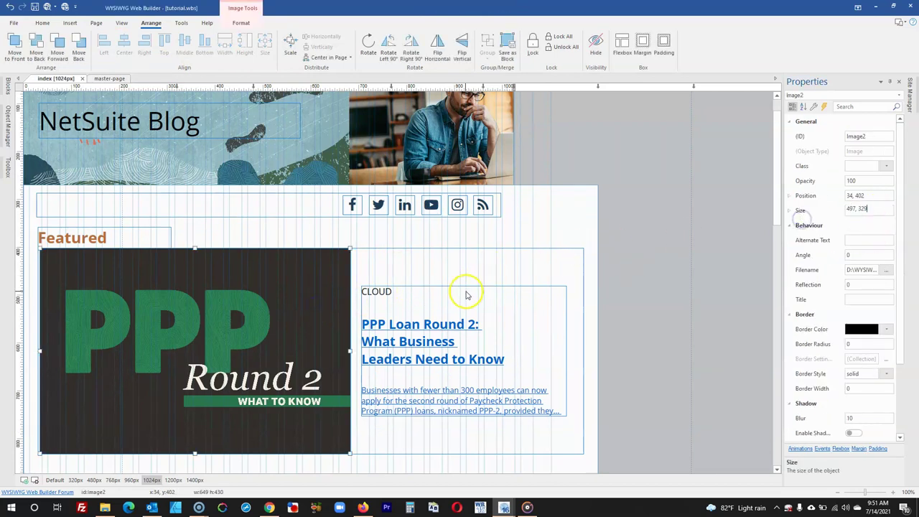
pyautogui.click(461, 297)
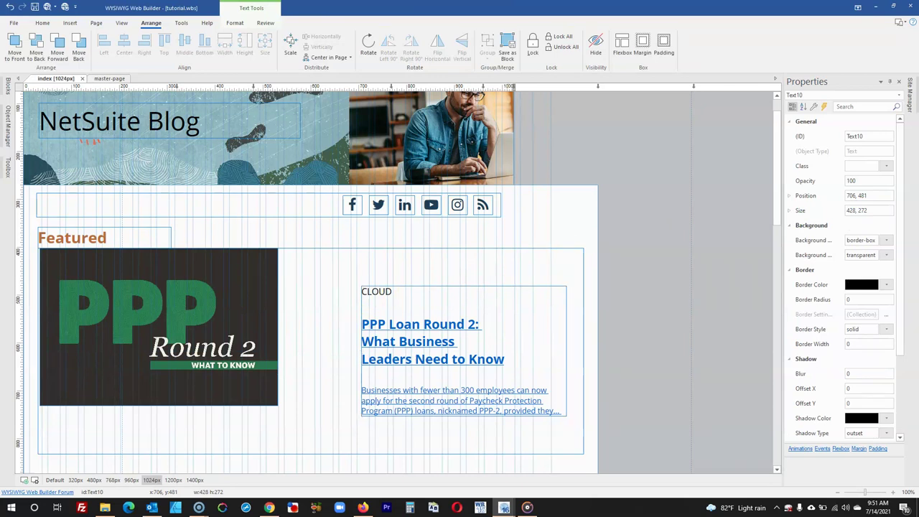
pyautogui.click(862, 194)
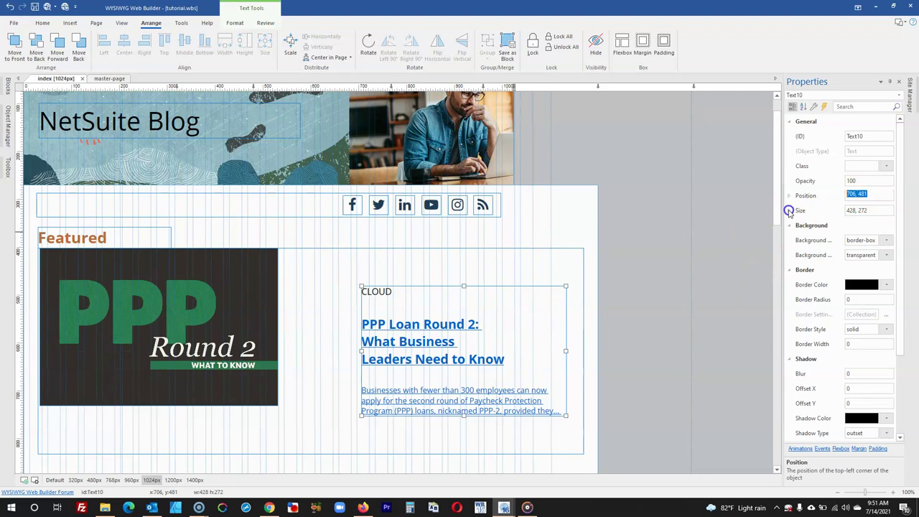
pyautogui.press('Return')
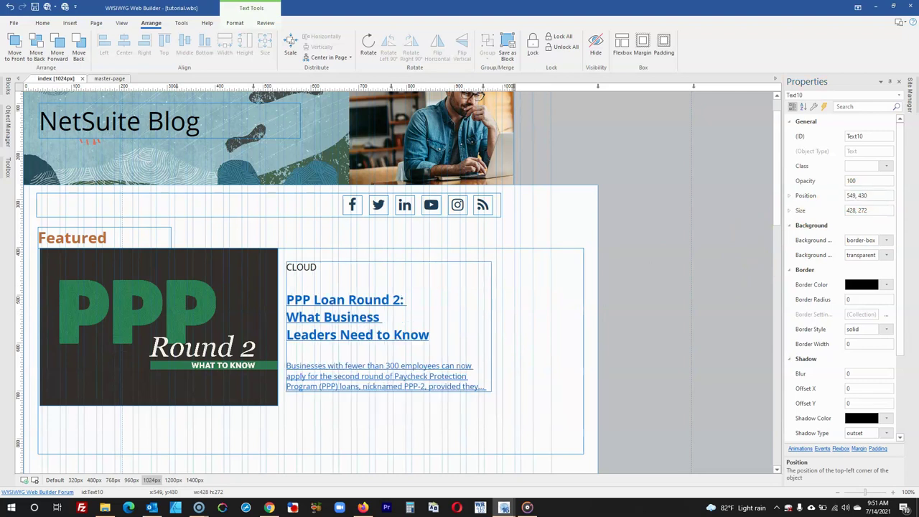
# Set the featured layer's size to 970 × 329 px and centre it horizontally on the header banner.
pyautogui.click(545, 339)
pyautogui.click(872, 207)
pyautogui.write('970, 329')
pyautogui.click(639, 281)
pyautogui.scroll(-1, 546, 291)
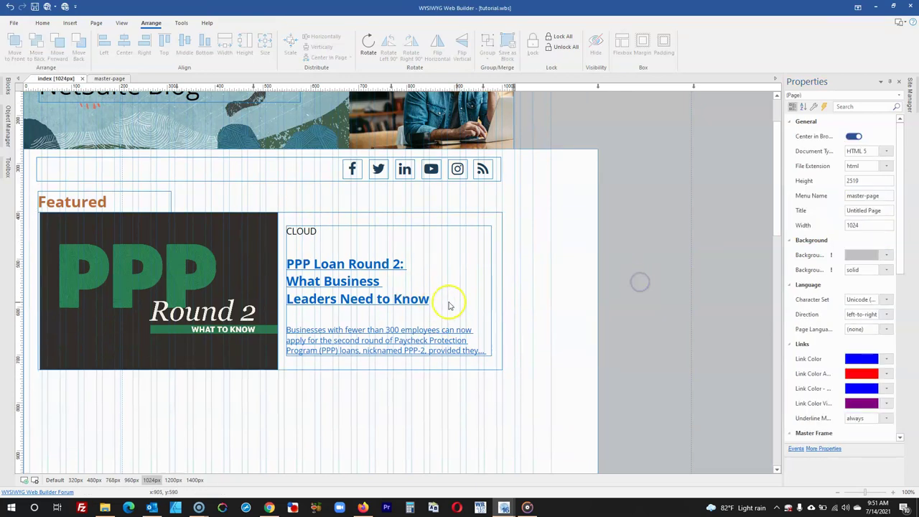
pyautogui.click(333, 215)
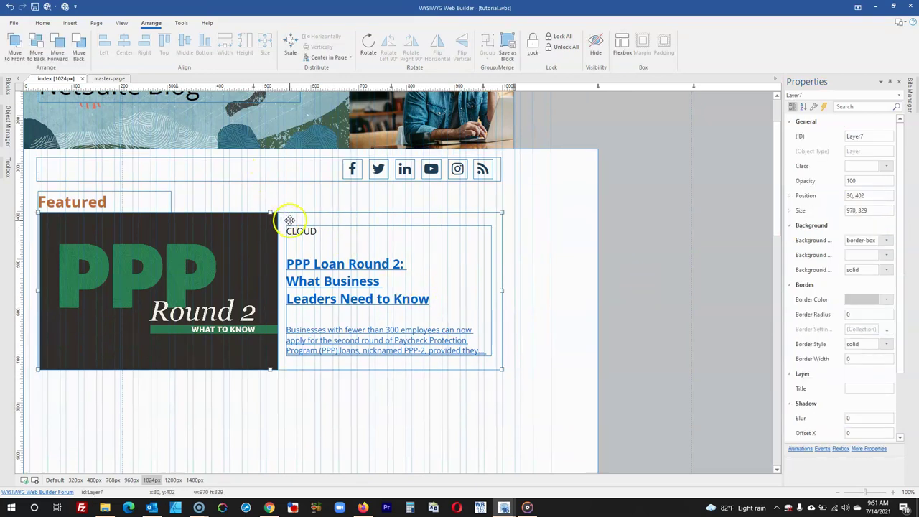
pyautogui.keyDown('shift'); pyautogui.click(254, 130); pyautogui.keyUp('shift')
pyautogui.click(124, 43)
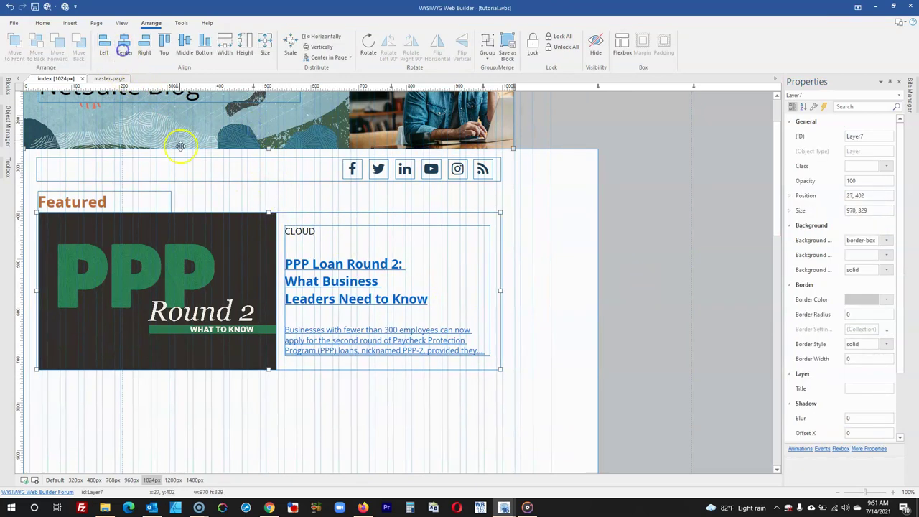
# Left-align the Featured heading with the featured layer below it.
pyautogui.click(128, 202)
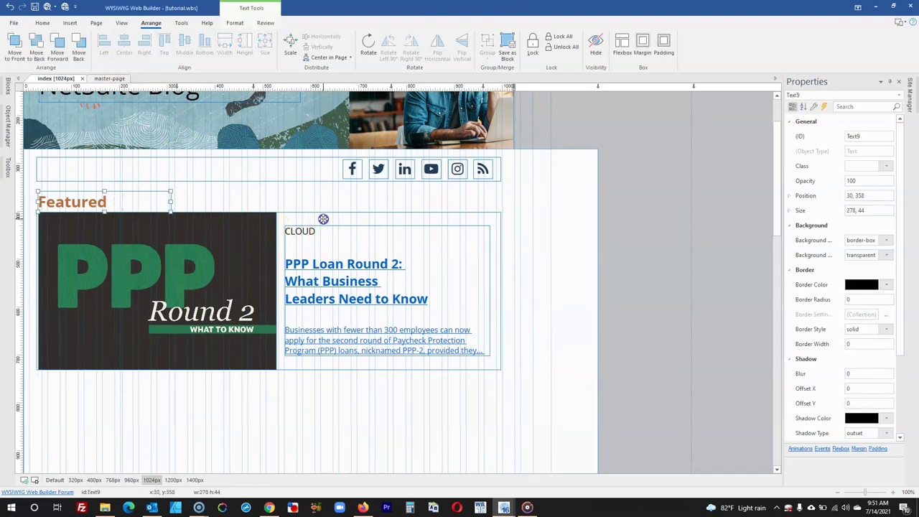
pyautogui.keyDown('shift'); pyautogui.click(323, 219); pyautogui.keyUp('shift')
pyautogui.click(104, 47)
# Set the size of all three first-row cards to 300 × 374 px.
pyautogui.scroll(-3, 196, 201)
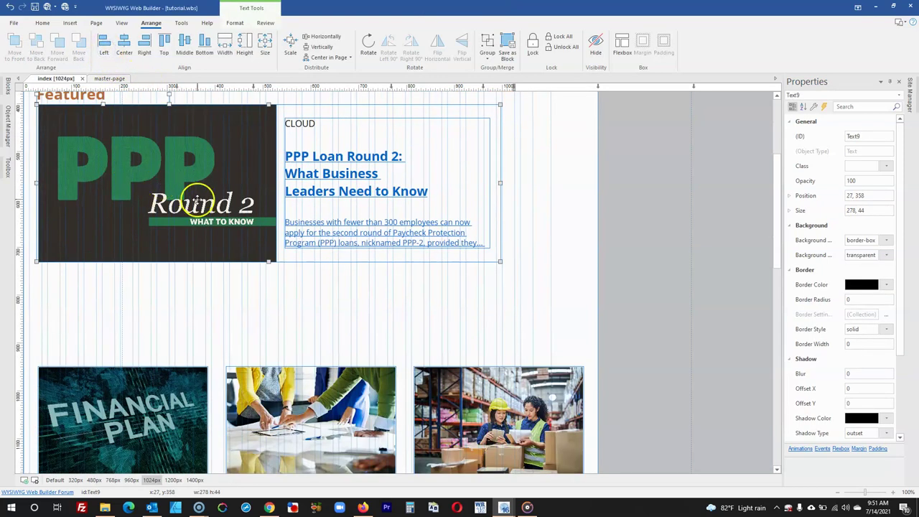
pyautogui.scroll(-3, 237, 201)
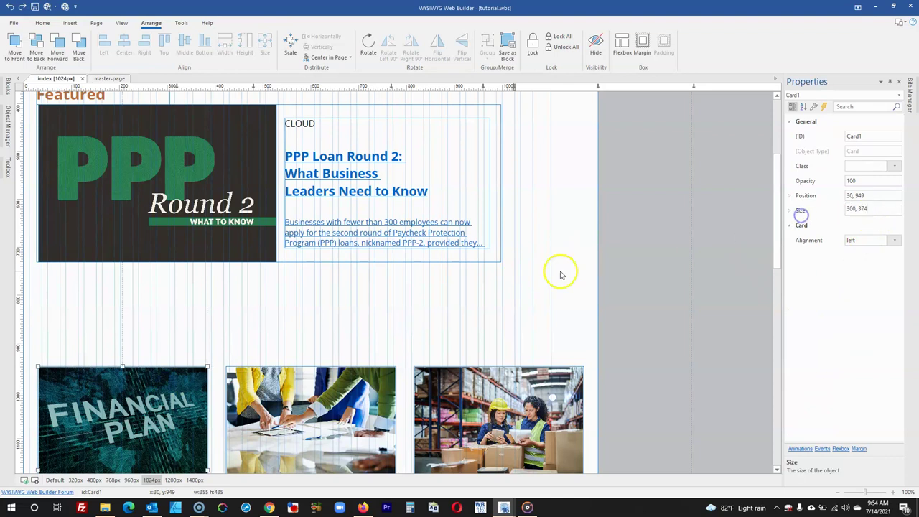
pyautogui.click(267, 388)
pyautogui.click(806, 216)
pyautogui.write('300, 374')
pyautogui.press('Return')
pyautogui.click(527, 391)
pyautogui.click(820, 216)
pyautogui.write('300, 374')
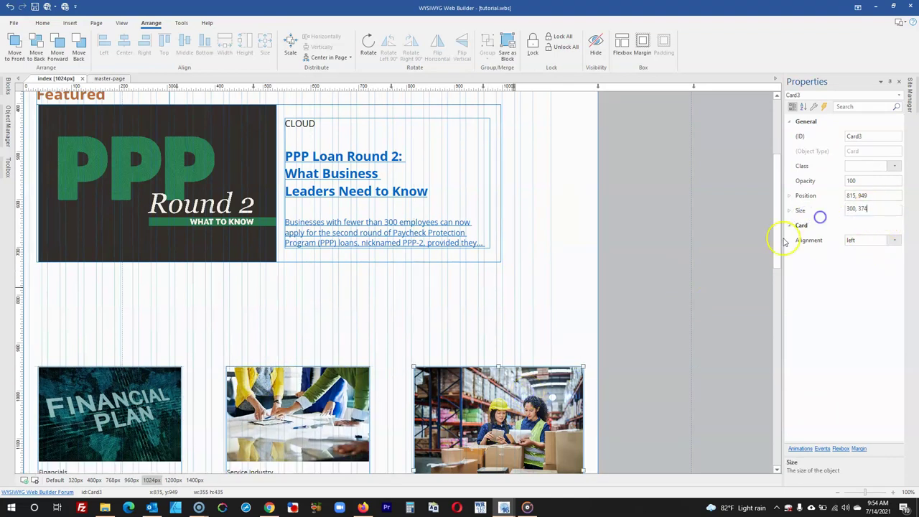
# Set the size of all three second-row cards to 300 × 374 px.
pyautogui.scroll(-5, 580, 257)
pyautogui.click(162, 287)
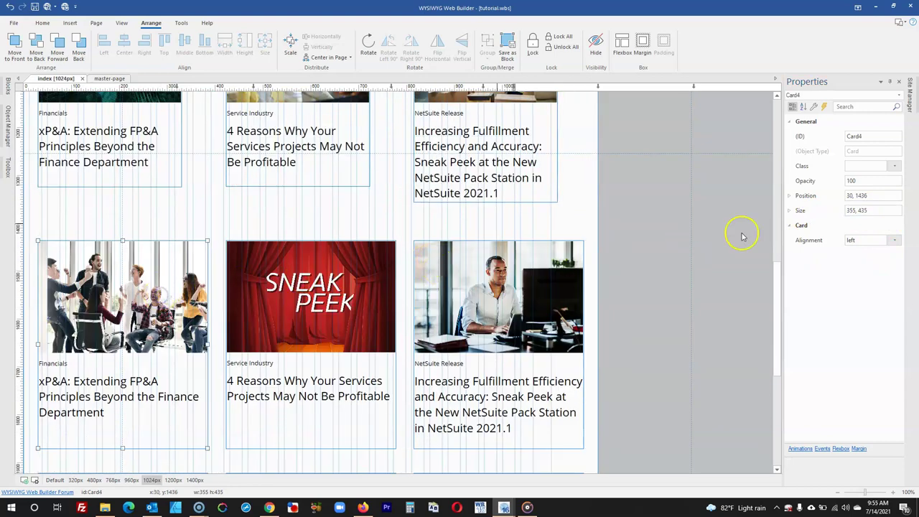
pyautogui.click(860, 210)
pyautogui.write('300, 374')
pyautogui.click(362, 300)
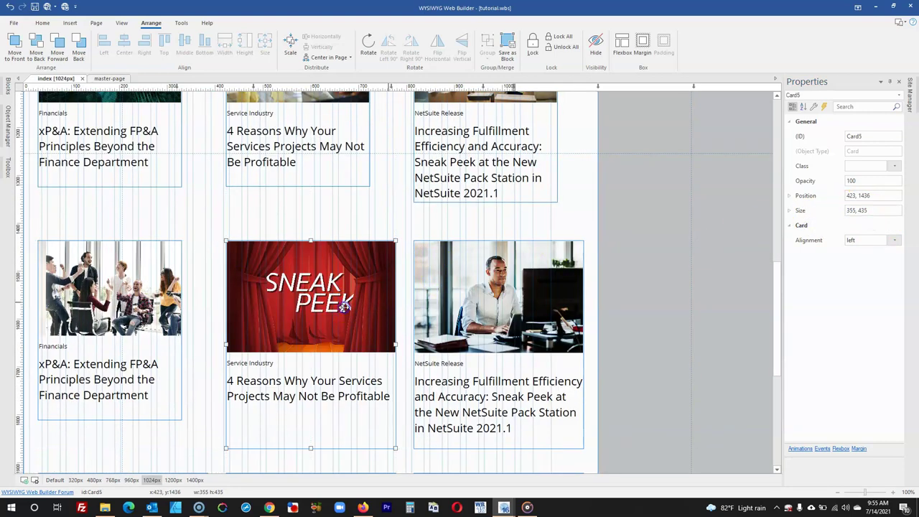
pyautogui.click(872, 210)
pyautogui.write('300, 374')
pyautogui.press('Return')
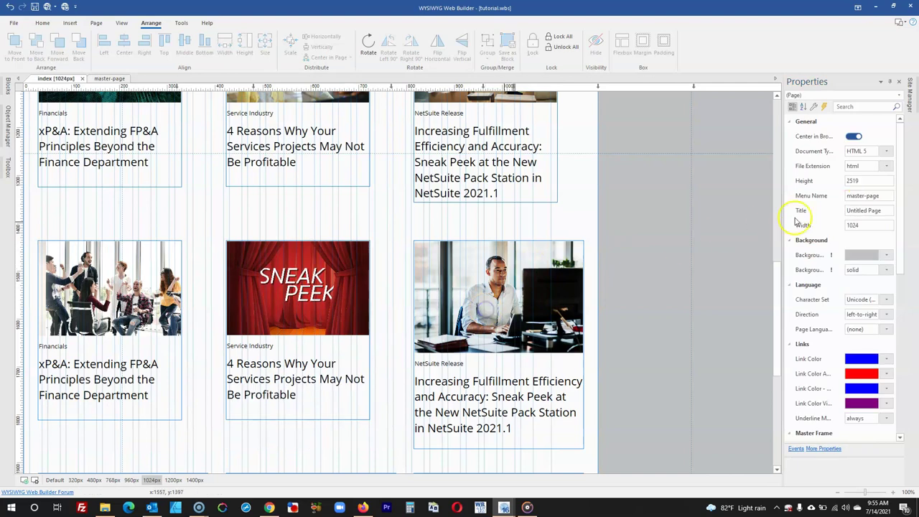
pyautogui.click(503, 302)
pyautogui.click(858, 208)
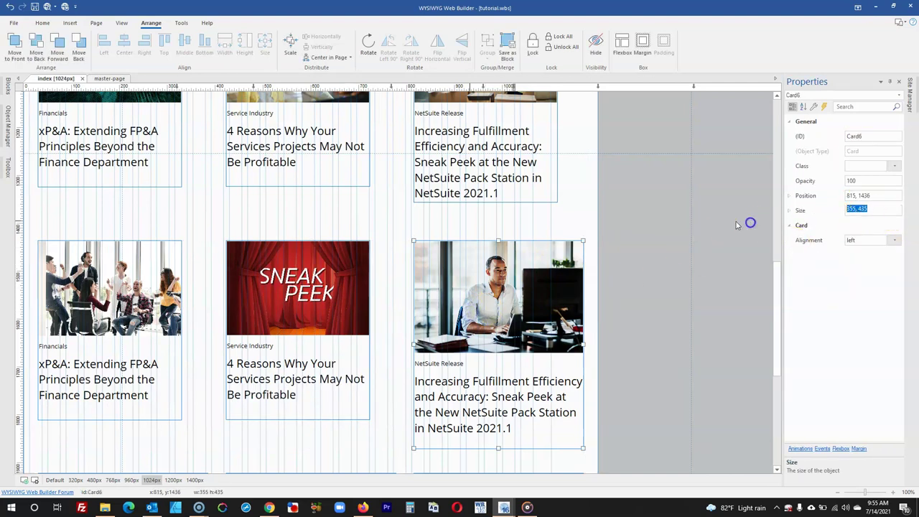
pyautogui.hotkey('ctrl', 'v')
pyautogui.press('Return')
# Set the size of all three third-row cards to 300 × 374 px.
pyautogui.scroll(-3, 642, 266)
pyautogui.click(191, 318)
pyautogui.click(860, 208)
pyautogui.hotkey('ctrl', 'v')
pyautogui.press('Return')
pyautogui.click(352, 309)
pyautogui.click(875, 211)
pyautogui.write('300, 375')
pyautogui.press('Return')
pyautogui.click(477, 286)
pyautogui.hotkey('ctrl', 'v')
pyautogui.click(679, 240)
# Move the first-row Financial Plan card to position 31, 789 beneath the featured section.
pyautogui.scroll(-6, 679, 240)
pyautogui.scroll(2, 679, 240)
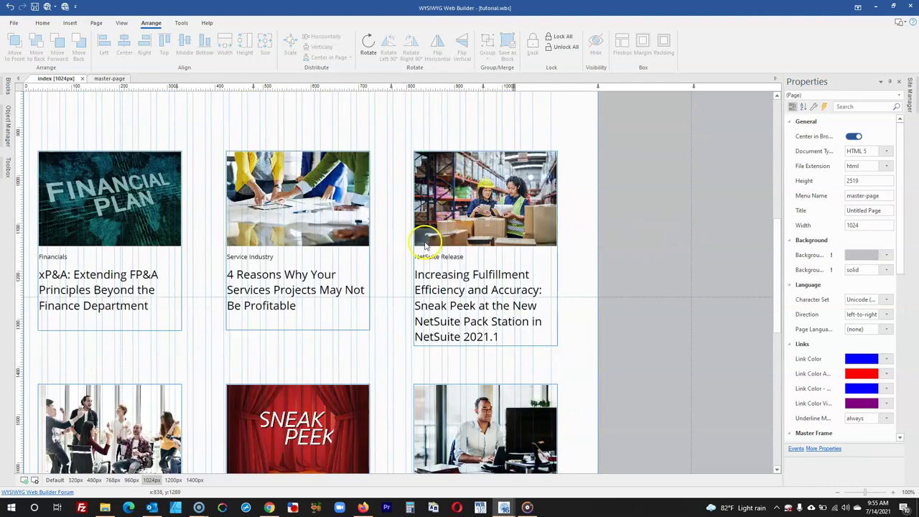
pyautogui.scroll(5, 424, 244)
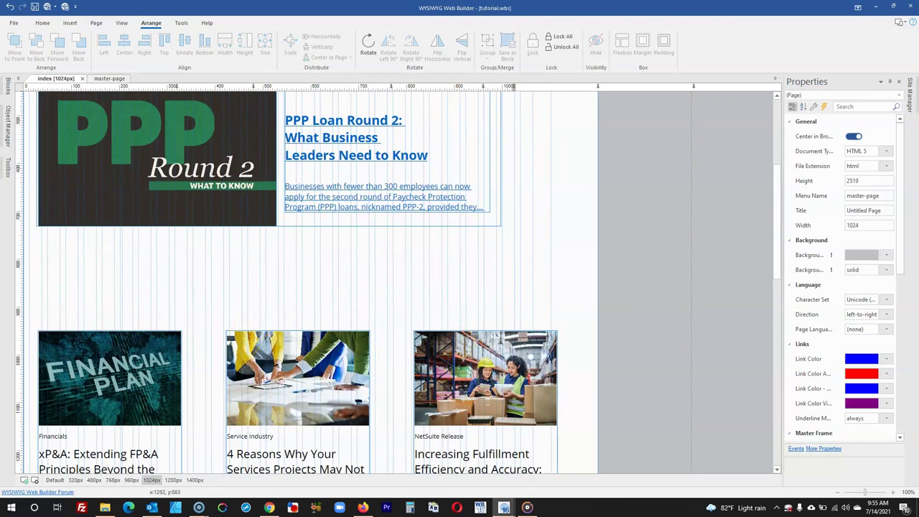
pyautogui.click(161, 334)
pyautogui.click(883, 197)
pyautogui.write('30, 790')
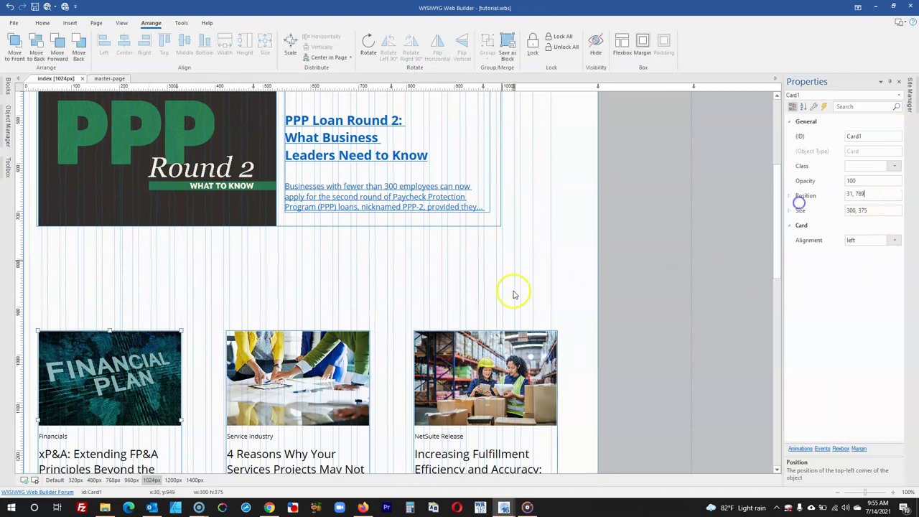
pyautogui.click(210, 278)
# Move the first-row NetSuite Release card to about position 697, 789, its right edge in line with the featured layer.
pyautogui.moveTo(463, 351); pyautogui.dragTo(417, 275)
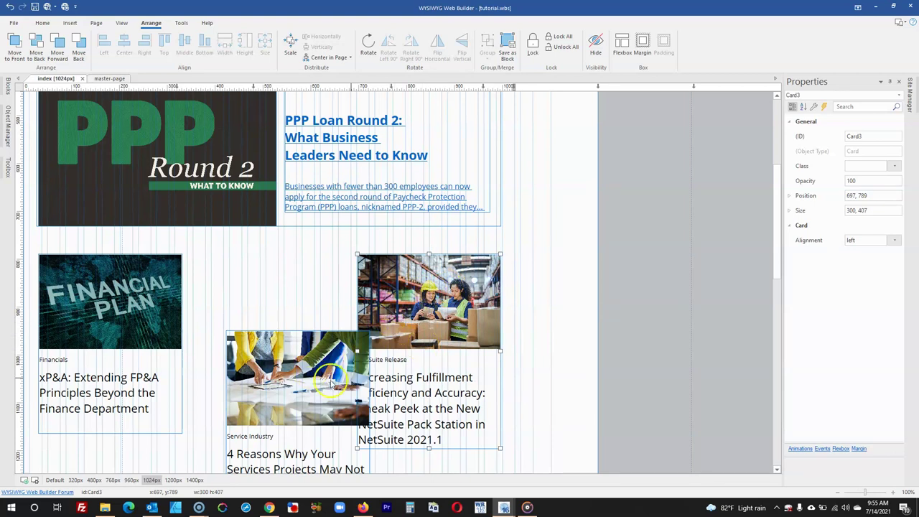
pyautogui.click(404, 353)
pyautogui.click(417, 356)
pyautogui.click(367, 352)
pyautogui.click(367, 352)
# Top-align the three first-row cards and distribute them evenly horizontally.
pyautogui.click(279, 418)
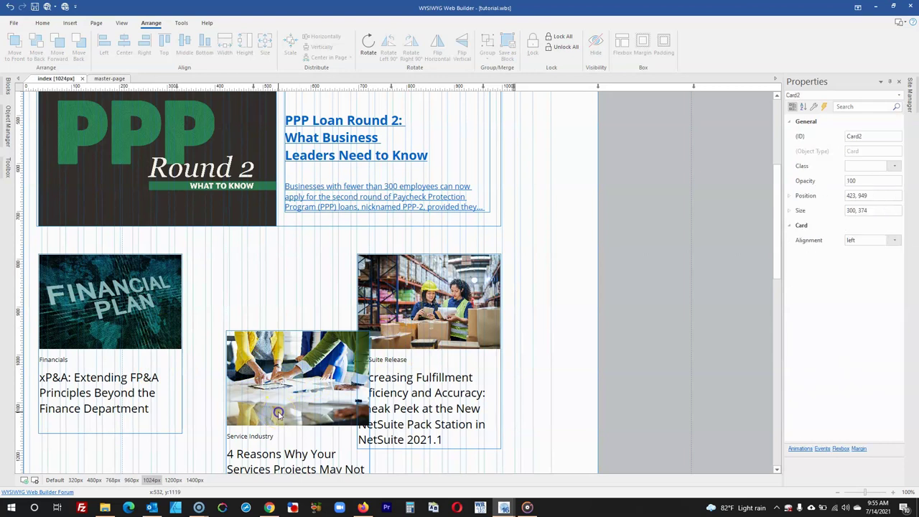
pyautogui.keyDown('shift'); pyautogui.click(411, 378); pyautogui.keyUp('shift')
pyautogui.keyDown('shift'); pyautogui.click(134, 359); pyautogui.keyUp('shift')
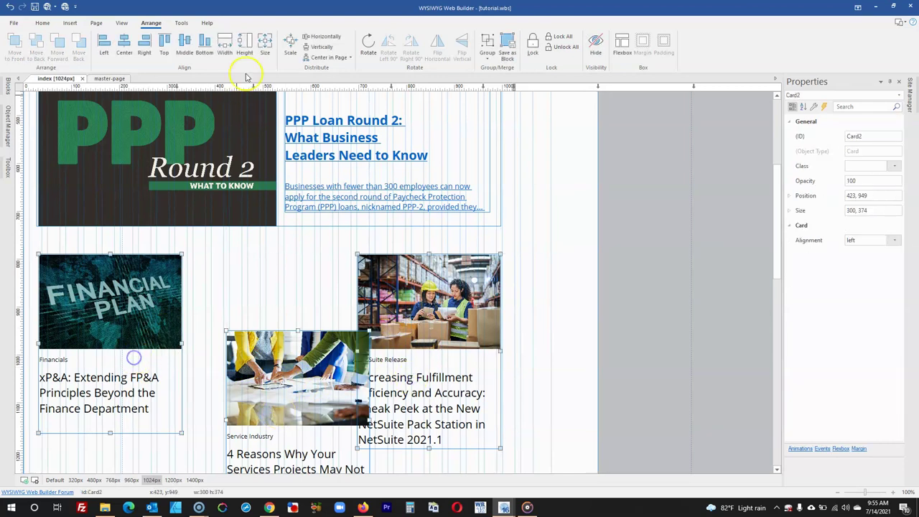
pyautogui.click(164, 46)
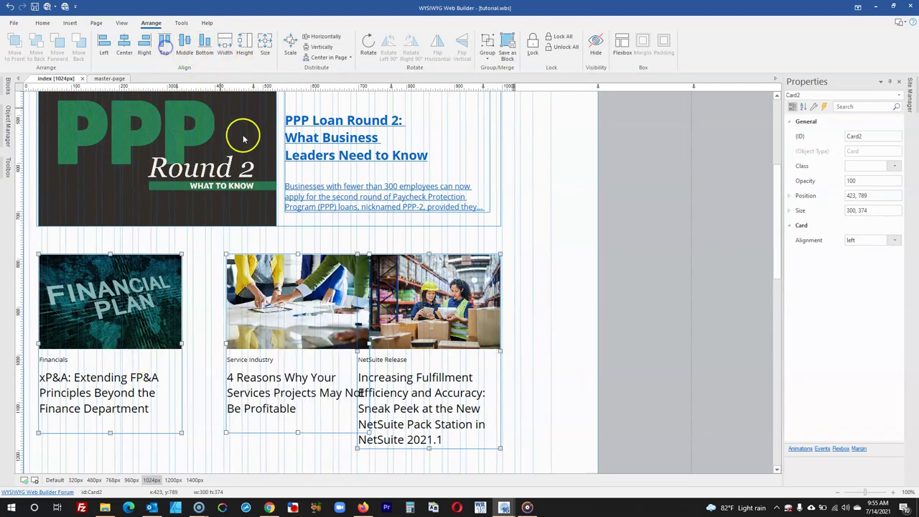
pyautogui.click(322, 36)
pyautogui.click(652, 237)
# Move the second-row Financials card to position 27, 1244 and the third-row Financials card up beneath it, left edges in line.
pyautogui.scroll(-5, 580, 222)
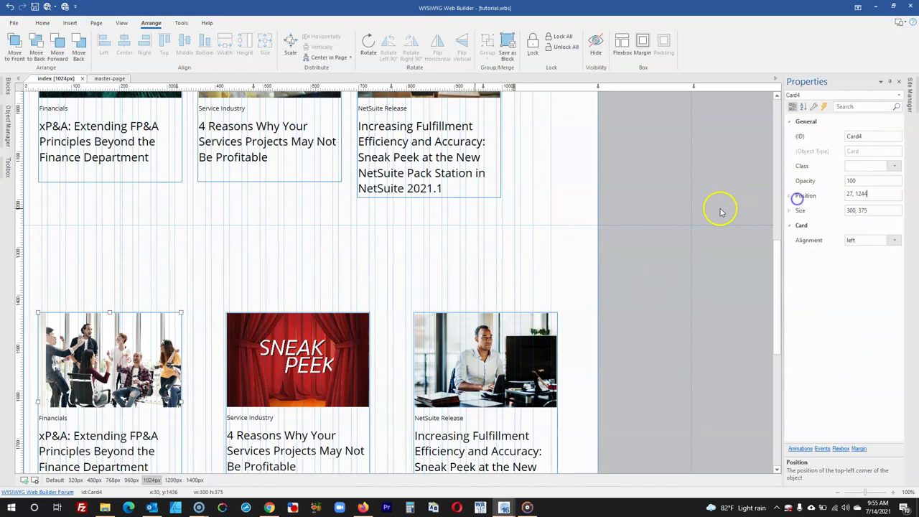
pyautogui.scroll(-2, 694, 224)
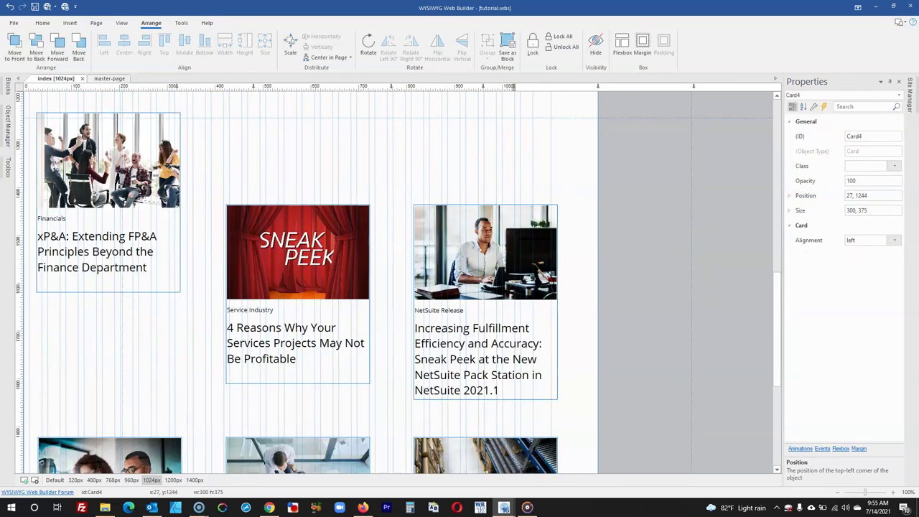
pyautogui.scroll(-3, 318, 267)
pyautogui.click(155, 316)
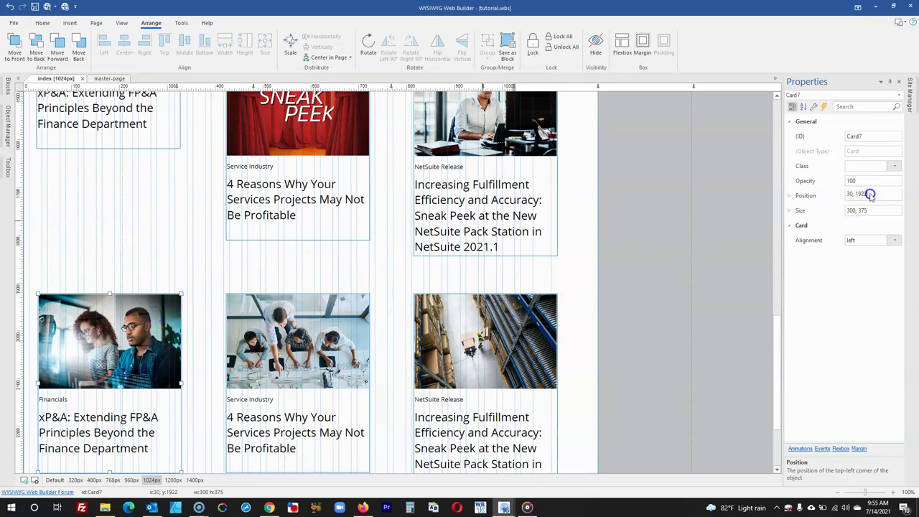
pyautogui.click(683, 220)
# Top-align the second row's Service Industry and NetSuite Release cards with the repositioned Financials card.
pyautogui.scroll(5, 685, 220)
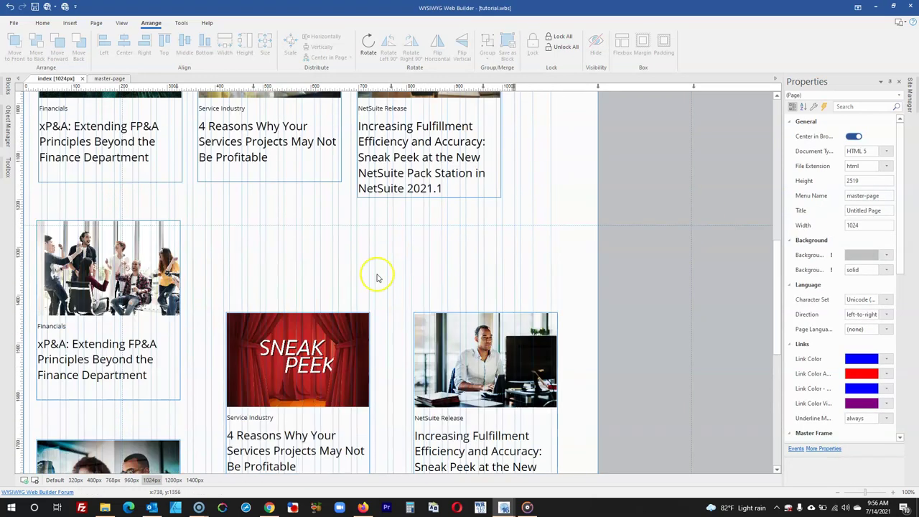
pyautogui.click(297, 328)
pyautogui.keyDown('shift'); pyautogui.click(441, 347); pyautogui.keyUp('shift')
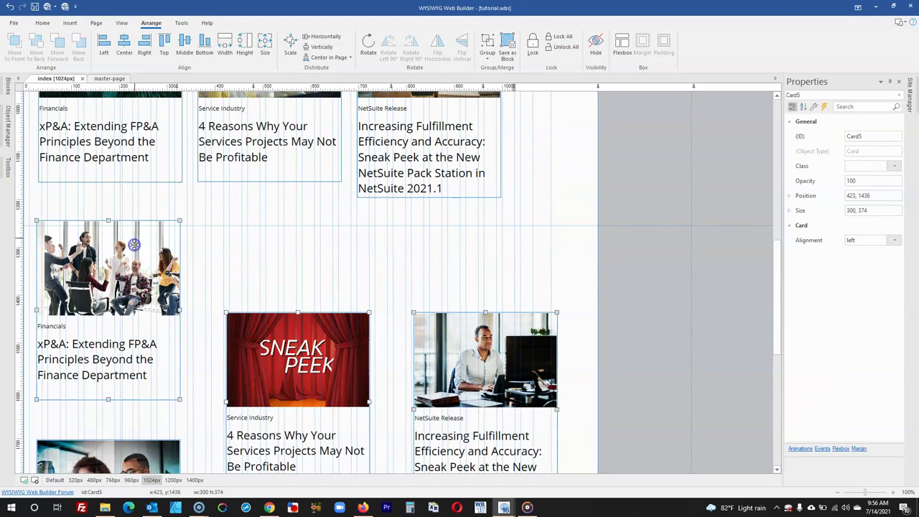
pyautogui.click(164, 44)
# Right-align the second-row NetSuite Release card with the card above it and distribute the second row evenly horizontally.
pyautogui.click(546, 237)
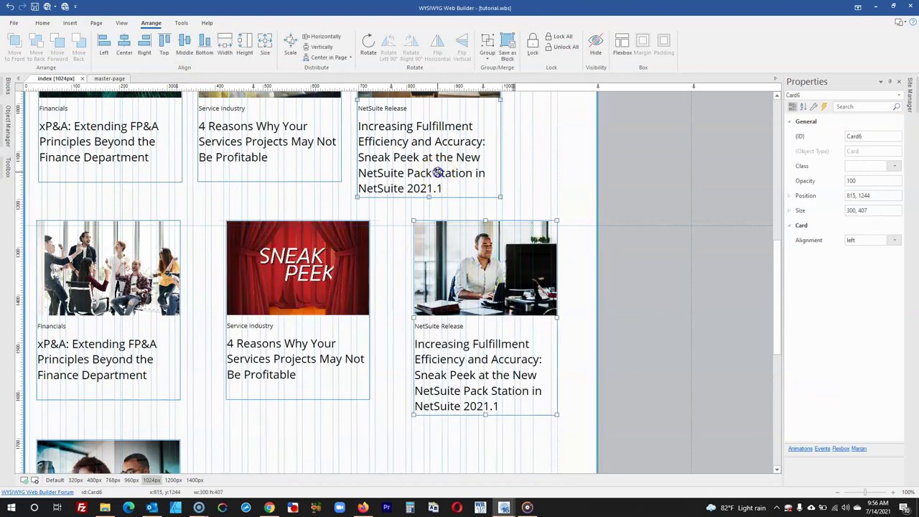
pyautogui.click(152, 48)
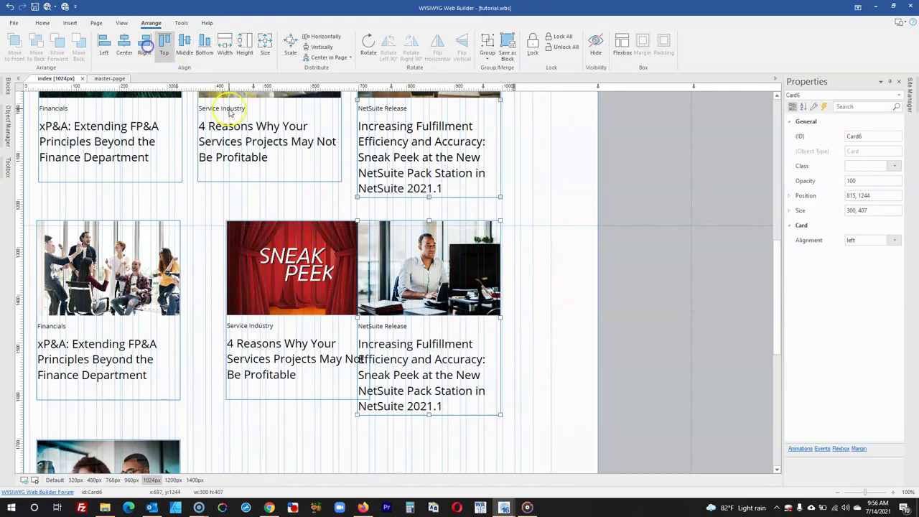
pyautogui.click(652, 266)
pyautogui.click(319, 36)
# Top-align the third row's Service Industry and NetSuite Release cards with the third-row Financials card.
pyautogui.scroll(-3, 550, 238)
pyautogui.click(459, 372)
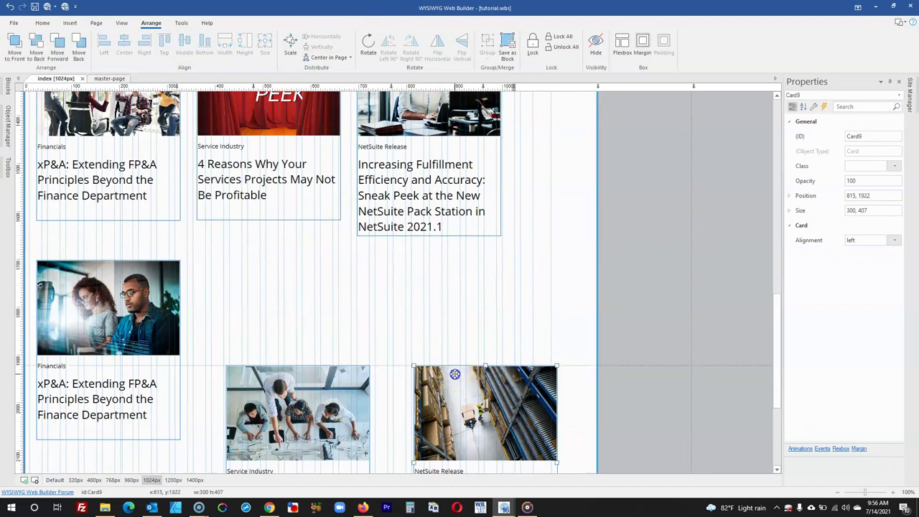
pyautogui.keyDown('shift'); pyautogui.click(295, 390); pyautogui.keyUp('shift')
pyautogui.click(164, 43)
pyautogui.click(630, 280)
# Right-align the third-row NetSuite Release card with the card above it and distribute the third row evenly horizontally.
pyautogui.click(465, 311)
pyautogui.keyDown('shift'); pyautogui.click(441, 195); pyautogui.keyUp('shift')
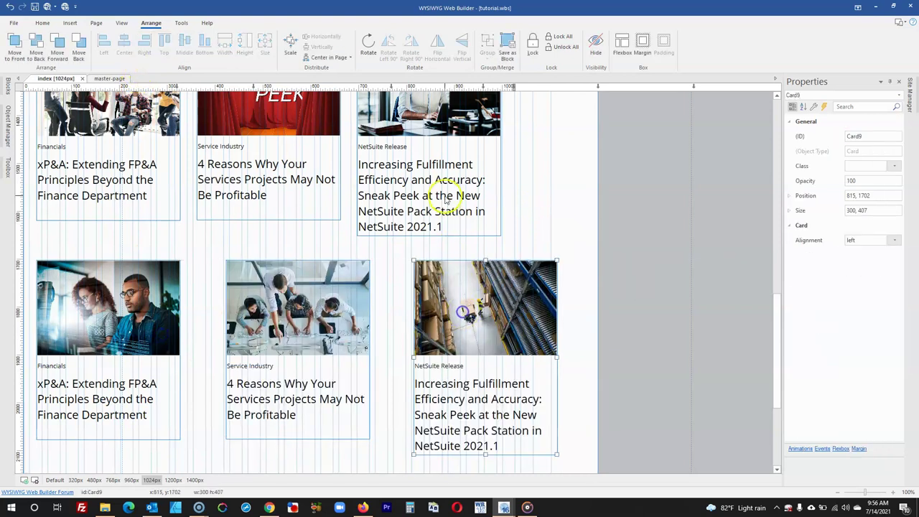
pyautogui.click(142, 51)
pyautogui.click(650, 320)
pyautogui.click(459, 316)
pyautogui.keyDown('shift'); pyautogui.click(294, 402); pyautogui.keyUp('shift')
pyautogui.keyDown('shift'); pyautogui.click(125, 306); pyautogui.keyUp('shift')
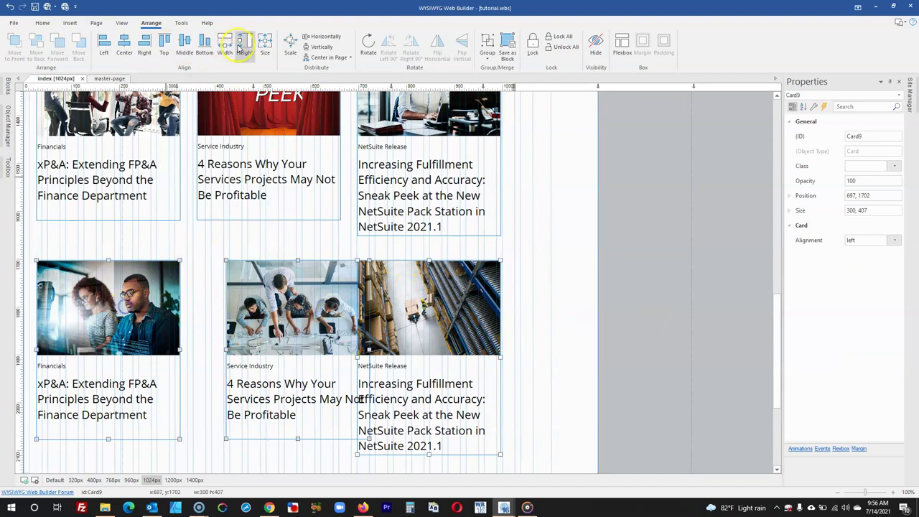
pyautogui.click(311, 36)
# Move the pagination up beneath the third-row cards to position 713, 2150.
pyautogui.scroll(-2, 487, 182)
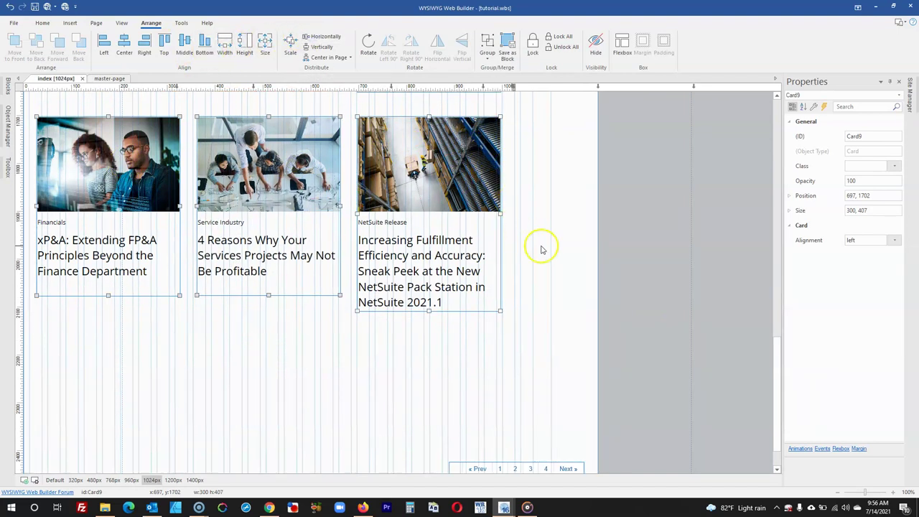
pyautogui.scroll(-1, 540, 249)
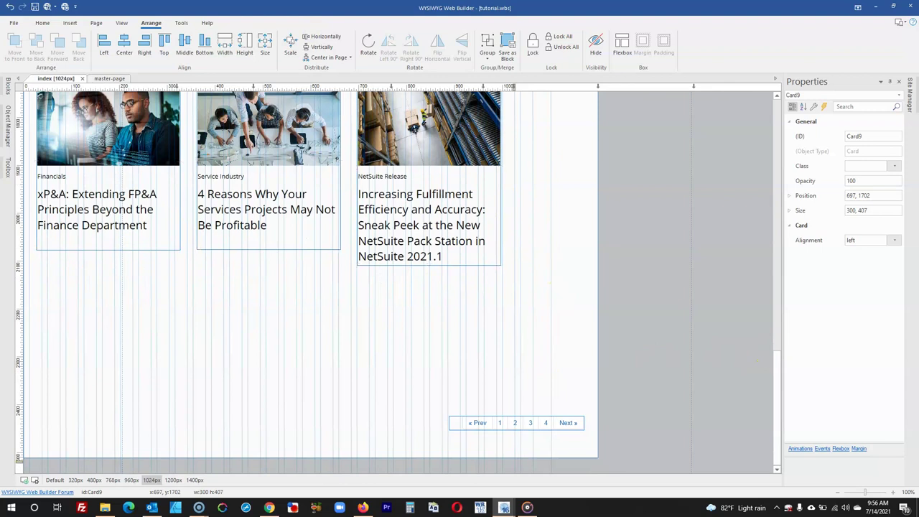
pyautogui.click(531, 423)
pyautogui.click(858, 194)
pyautogui.write('713, 2150')
pyautogui.press('Return')
# Narrow the main content layer to the 1024px page width and shorten it to end just below the pagination.
pyautogui.click(444, 332)
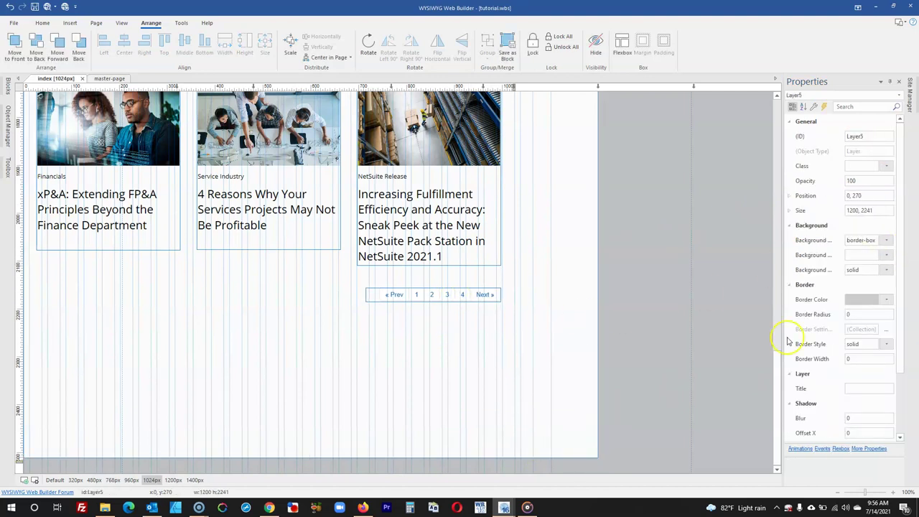
pyautogui.click(870, 219)
pyautogui.write('1200, 2500')
pyautogui.press('Return')
pyautogui.click(527, 277)
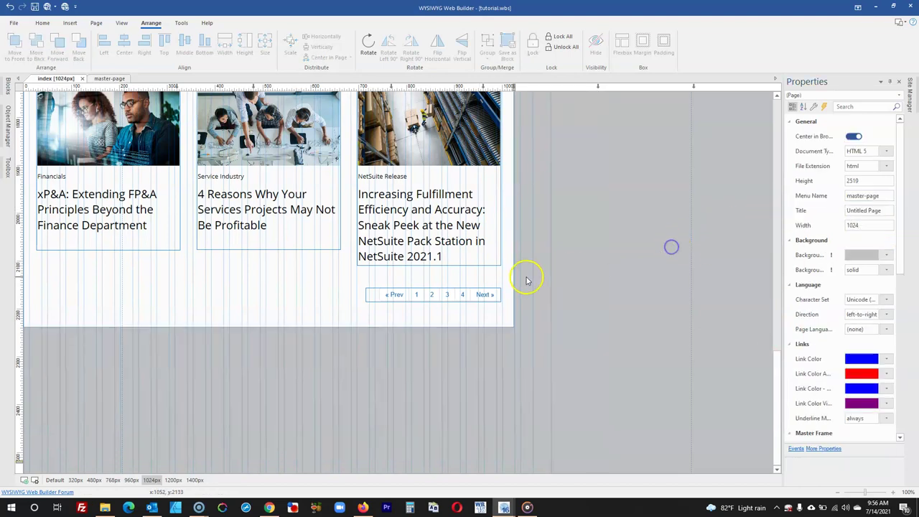
# Switch to the 960px breakpoint and set the header image layer's width to 960.
pyautogui.scroll(-1, 574, 288)
pyautogui.scroll(10, 574, 288)
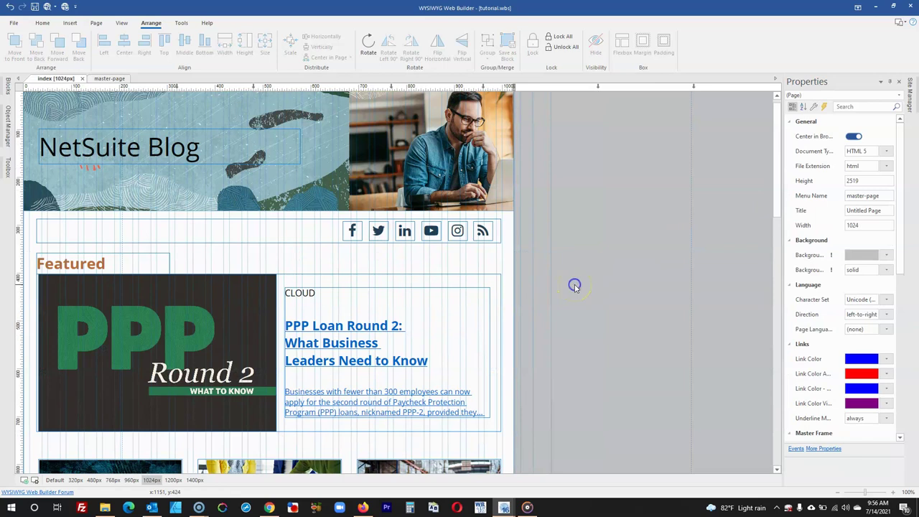
pyautogui.click(481, 87)
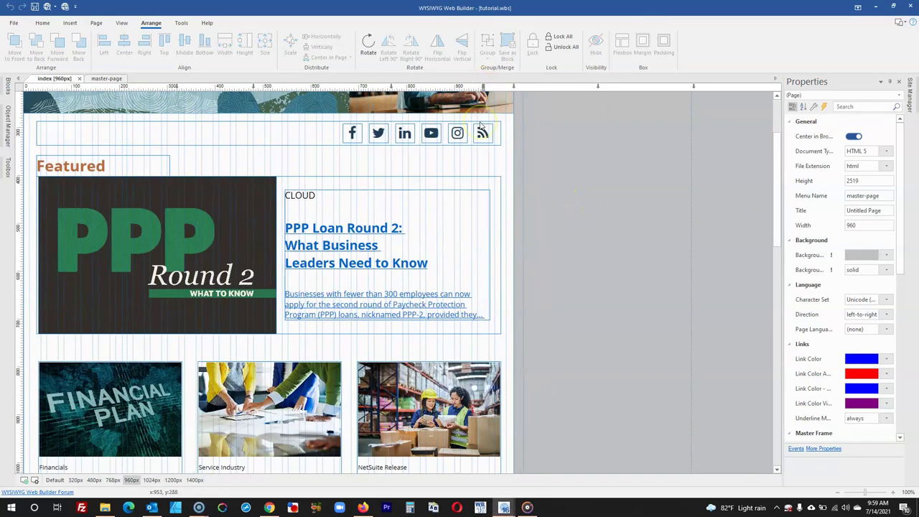
pyautogui.click(485, 130)
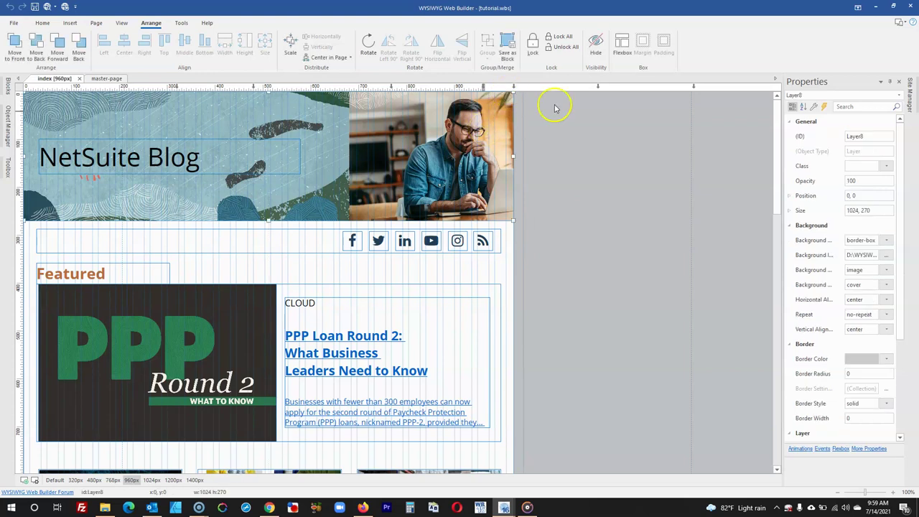
pyautogui.doubleClick(843, 210)
pyautogui.write('960')
pyautogui.press('Return')
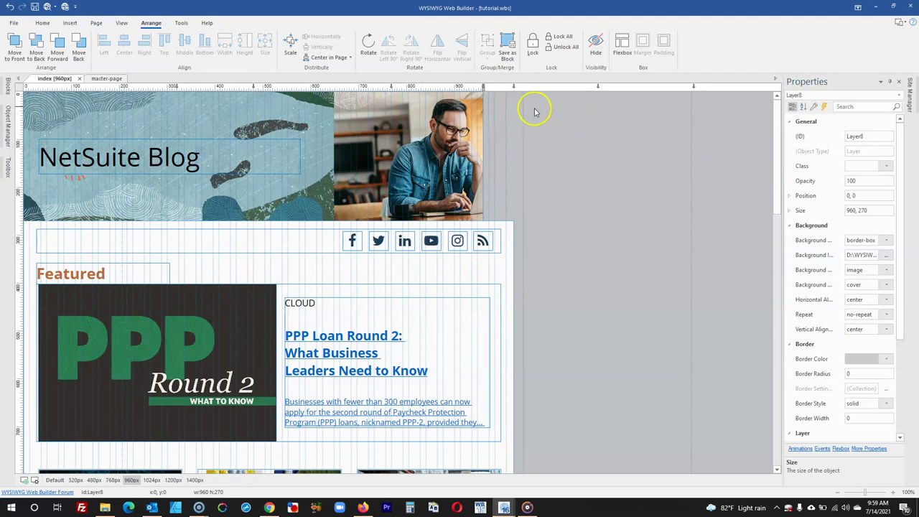
# Compare the NetSuite Blog title's position between the 1024px and 960px breakpoints.
pyautogui.click(514, 87)
pyautogui.click(96, 153)
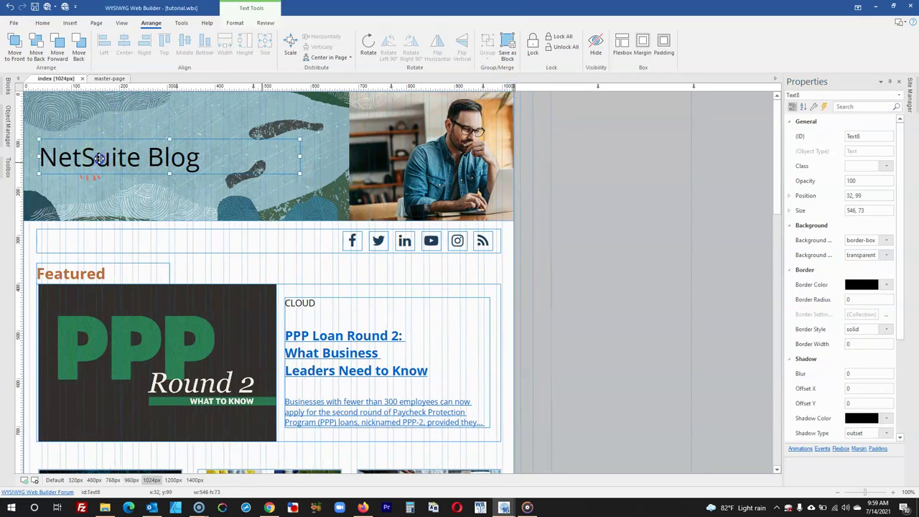
pyautogui.click(605, 197)
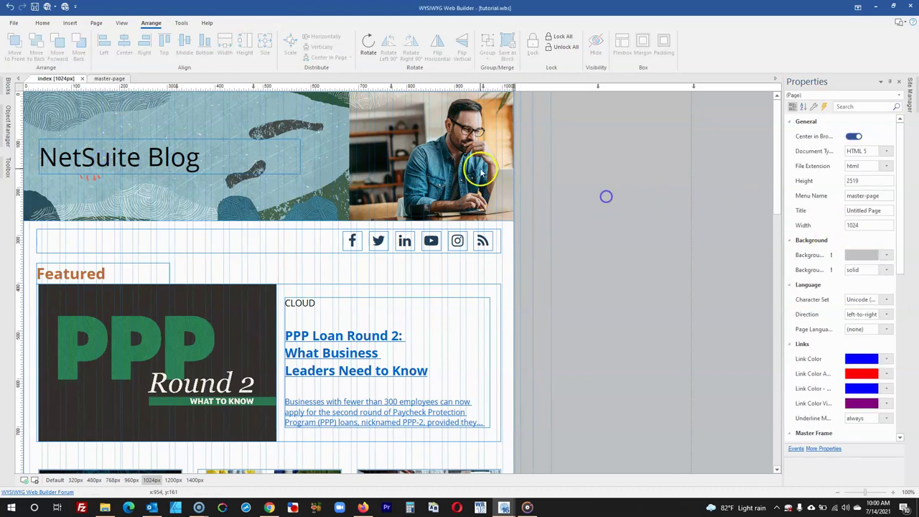
pyautogui.click(480, 89)
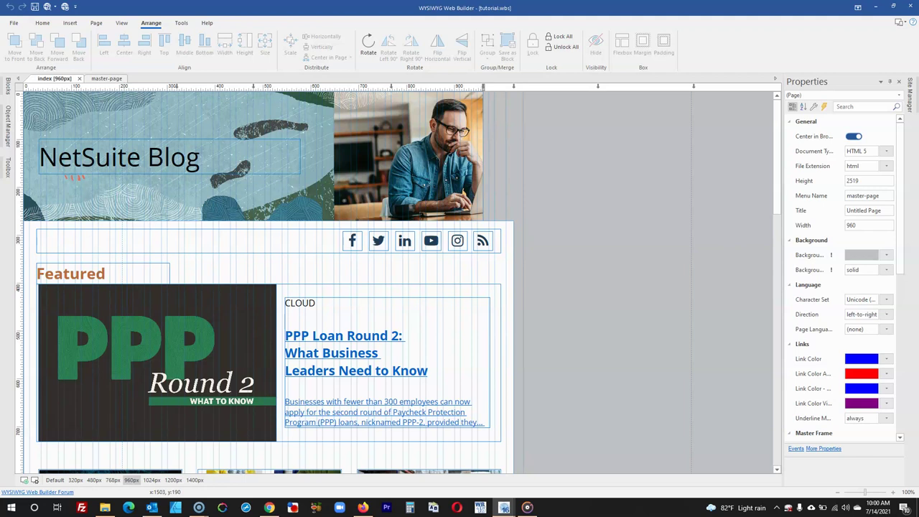
pyautogui.click(215, 151)
pyautogui.click(858, 195)
pyautogui.click(676, 213)
# Narrow the social icons layer to a size of 909, 50.
pyautogui.scroll(-1, 553, 219)
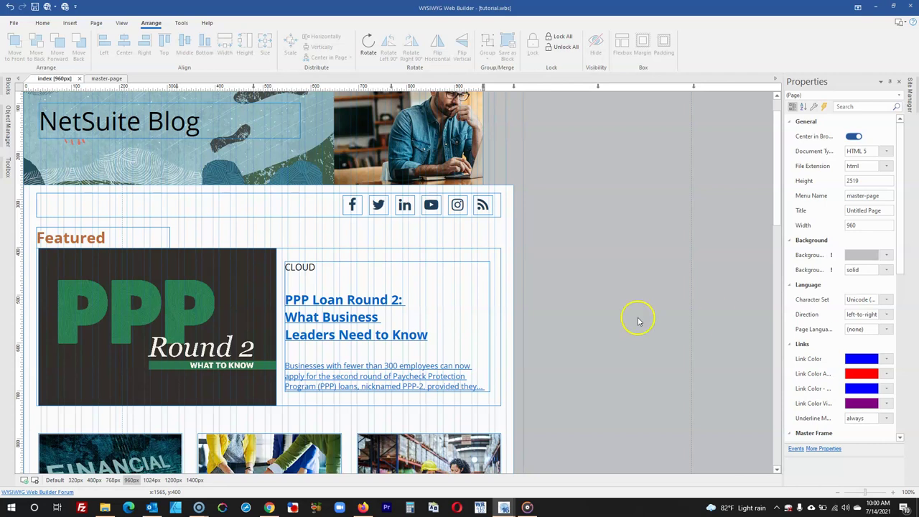
pyautogui.click(330, 208)
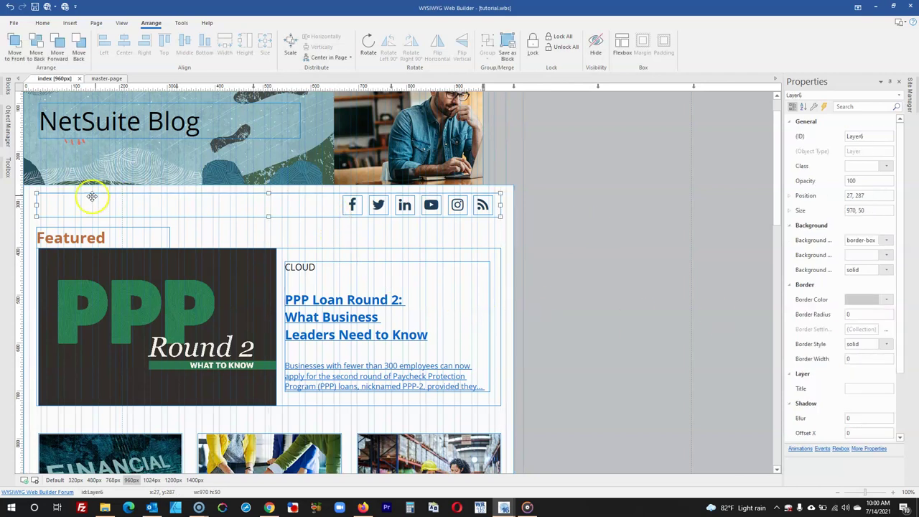
pyautogui.moveTo(35, 204); pyautogui.dragTo(54, 204)
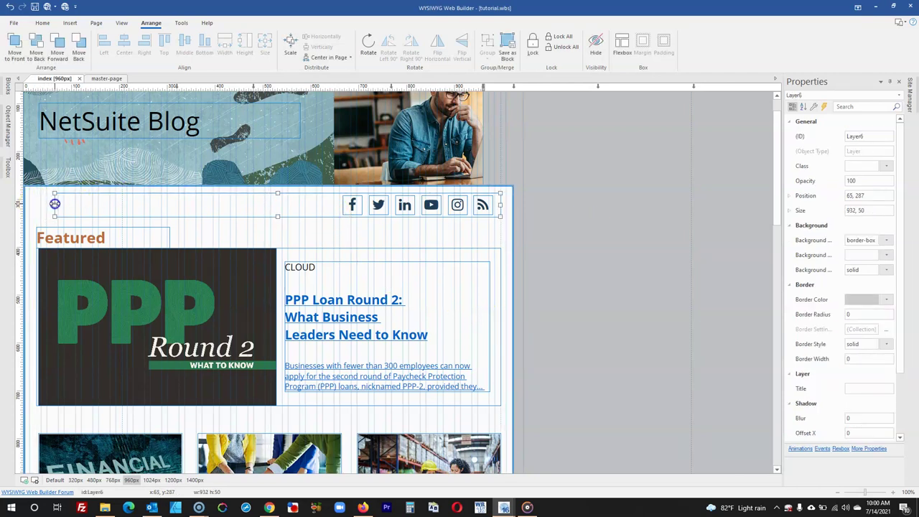
pyautogui.moveTo(67, 207); pyautogui.dragTo(67, 207)
pyautogui.click(820, 212)
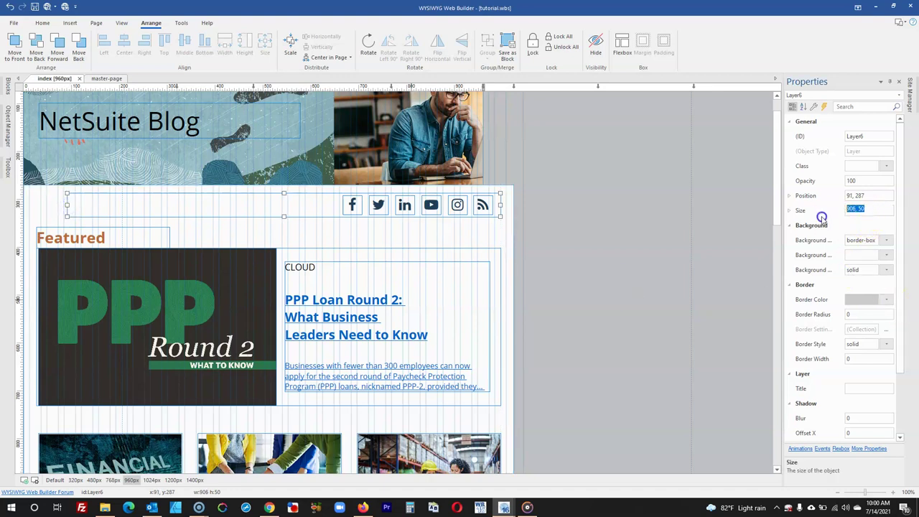
pyautogui.click(707, 243)
# Center the social icons layer horizontally with the header image layer.
pyautogui.click(293, 208)
pyautogui.rightClick(264, 149)
pyautogui.click(242, 199)
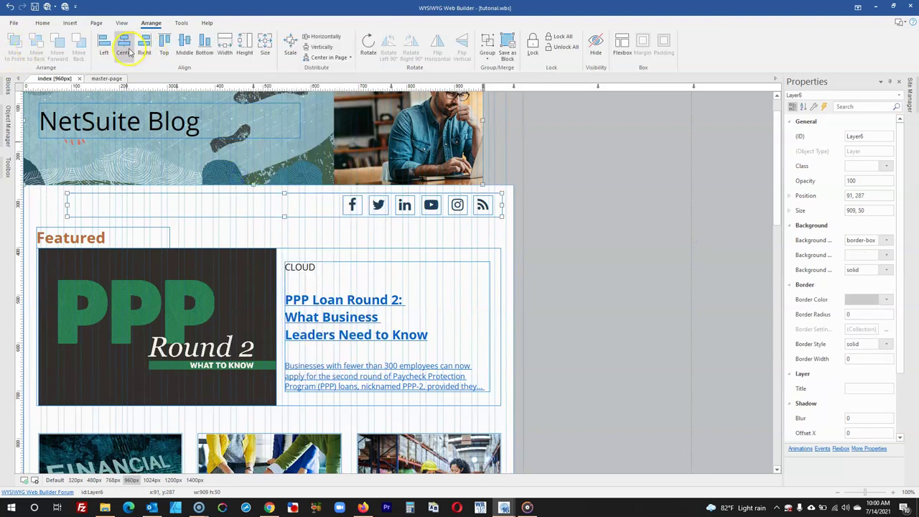
pyautogui.click(129, 52)
pyautogui.click(583, 261)
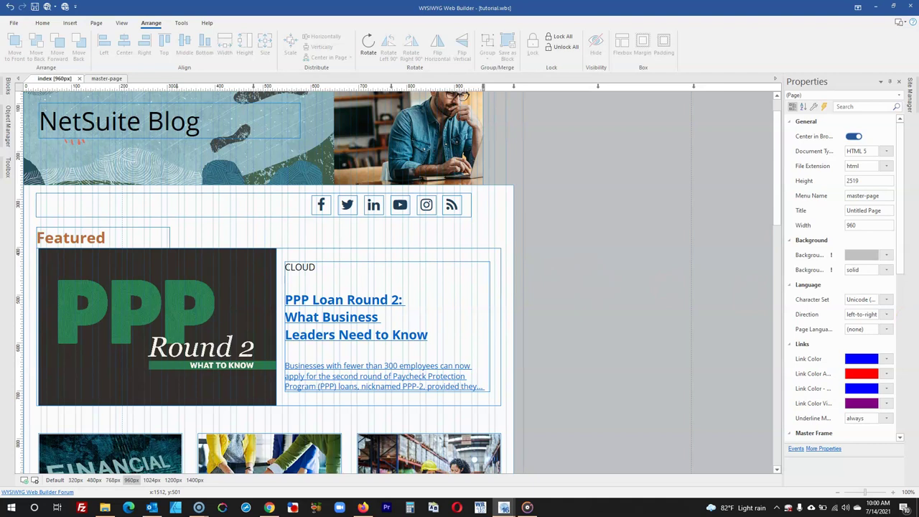
# Resize the featured PPP image to 450, 299.
pyautogui.click(106, 328)
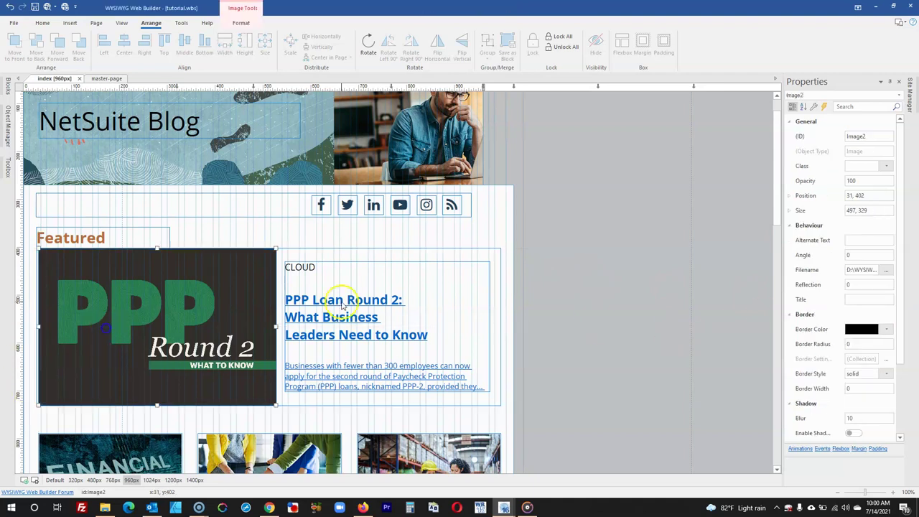
pyautogui.doubleClick(862, 209)
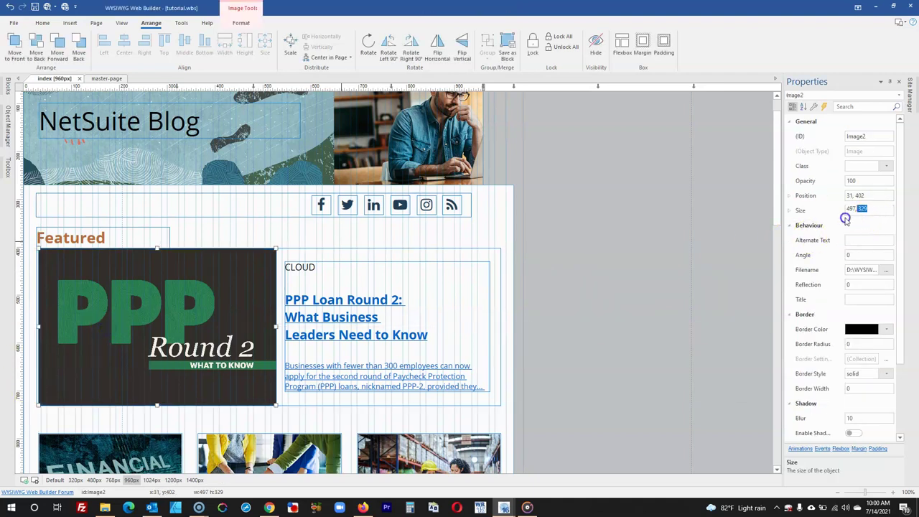
pyautogui.click(676, 260)
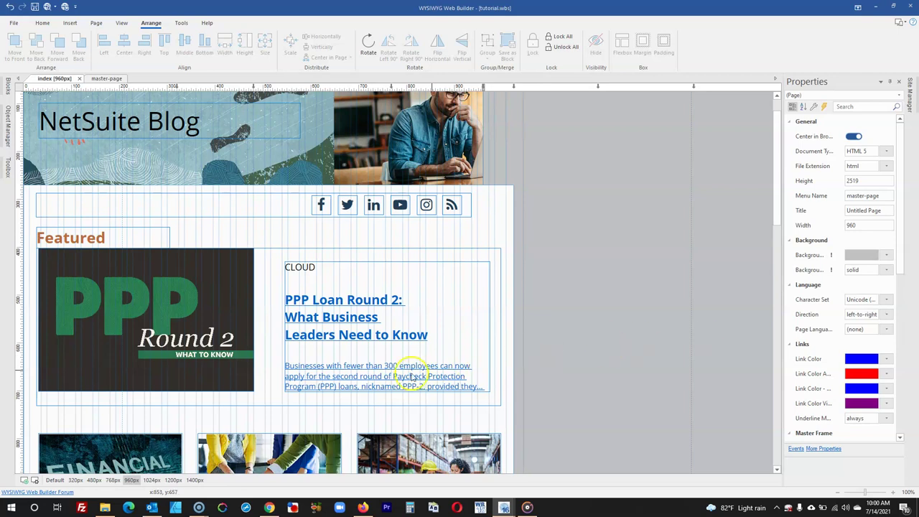
# Move the featured article's text block beside the image, setting its horizontal position to 496.
pyautogui.click(307, 347)
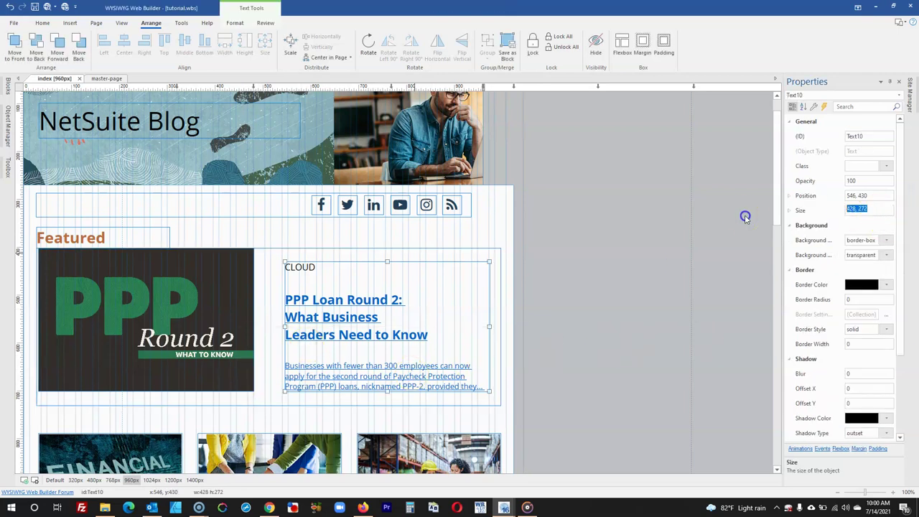
pyautogui.click(636, 256)
pyautogui.click(507, 288)
pyautogui.click(465, 296)
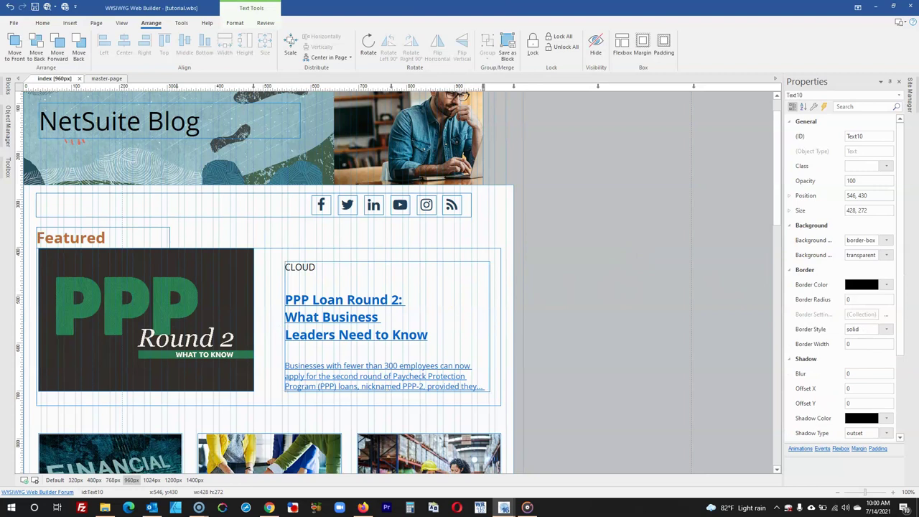
pyautogui.doubleClick(852, 196)
pyautogui.write('496')
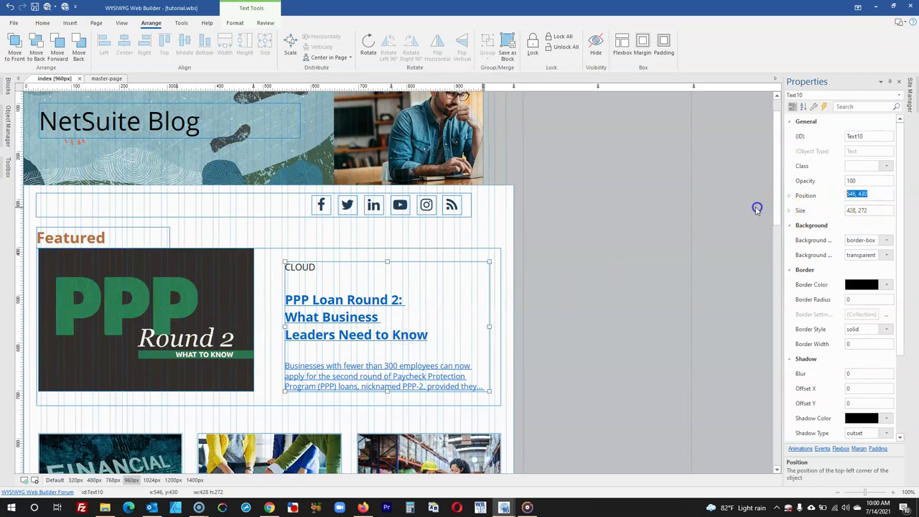
pyautogui.click(557, 242)
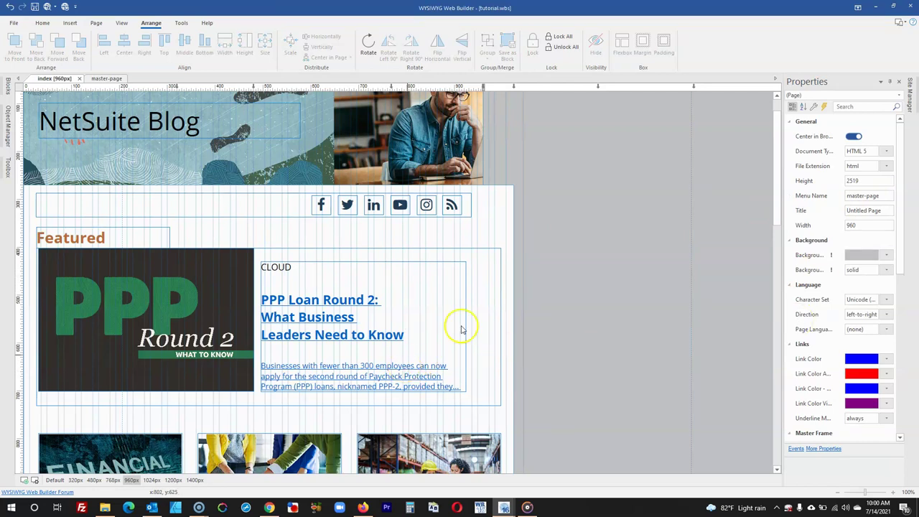
# Narrow the featured section's layer so it ends just past the article text block.
pyautogui.click(461, 330)
pyautogui.click(866, 209)
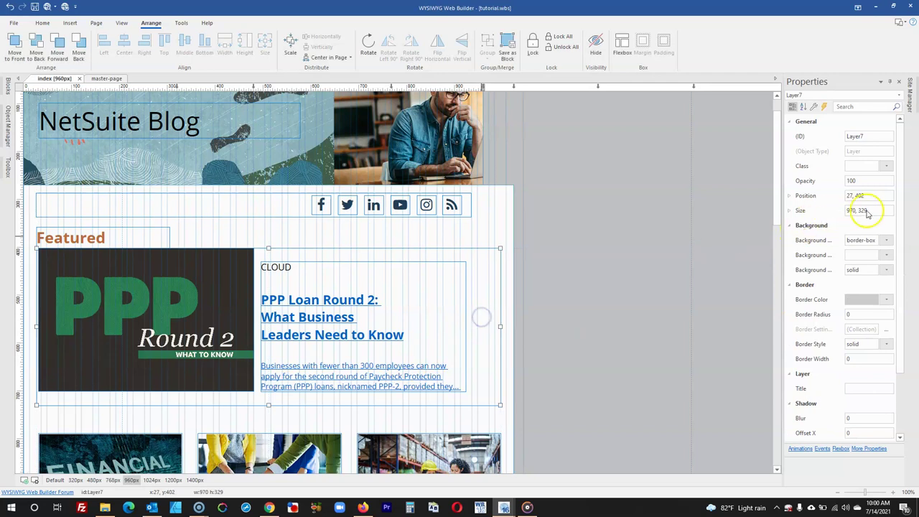
pyautogui.click(632, 249)
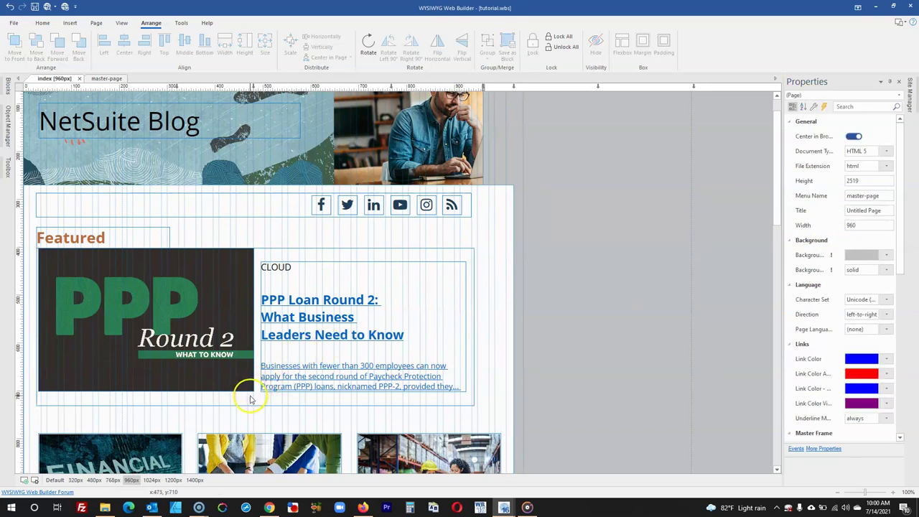
# Align the vertical middles of the featured PPP image and the article text block.
pyautogui.click(242, 334)
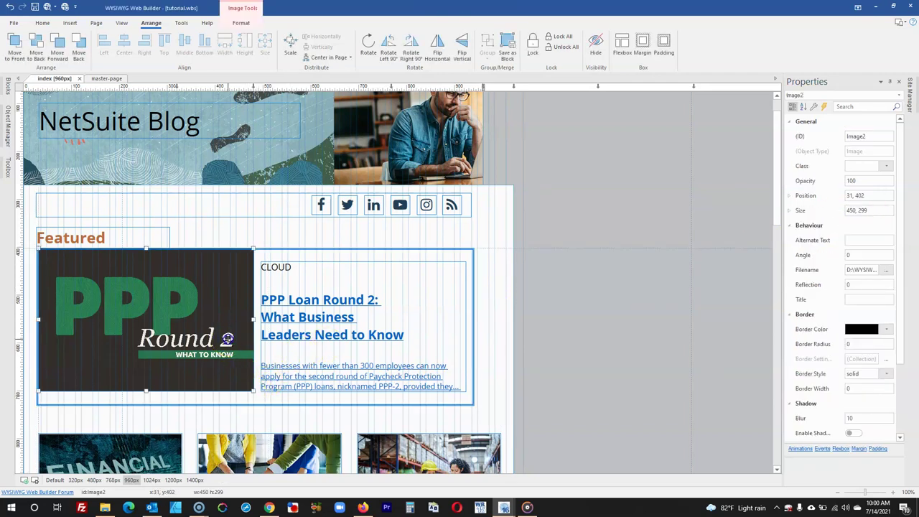
pyautogui.keyDown('shift'); pyautogui.click(314, 334); pyautogui.keyUp('shift')
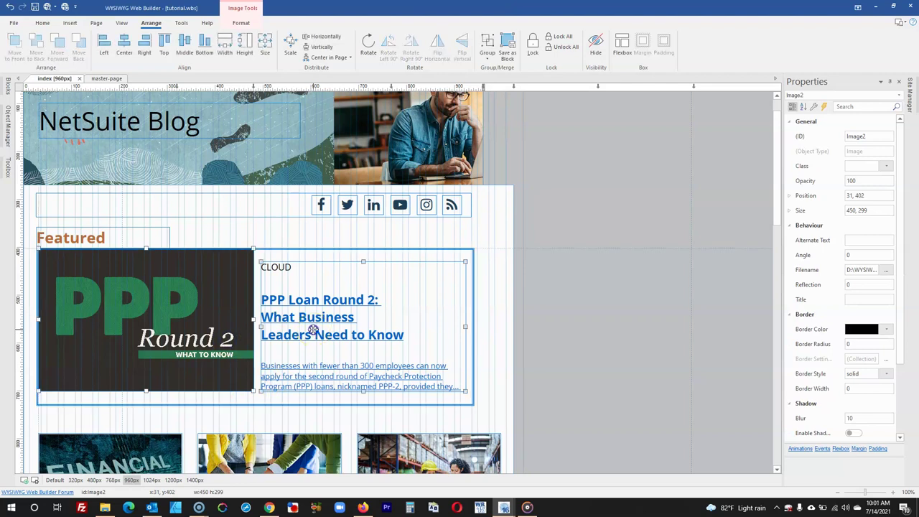
pyautogui.click(185, 45)
pyautogui.click(638, 316)
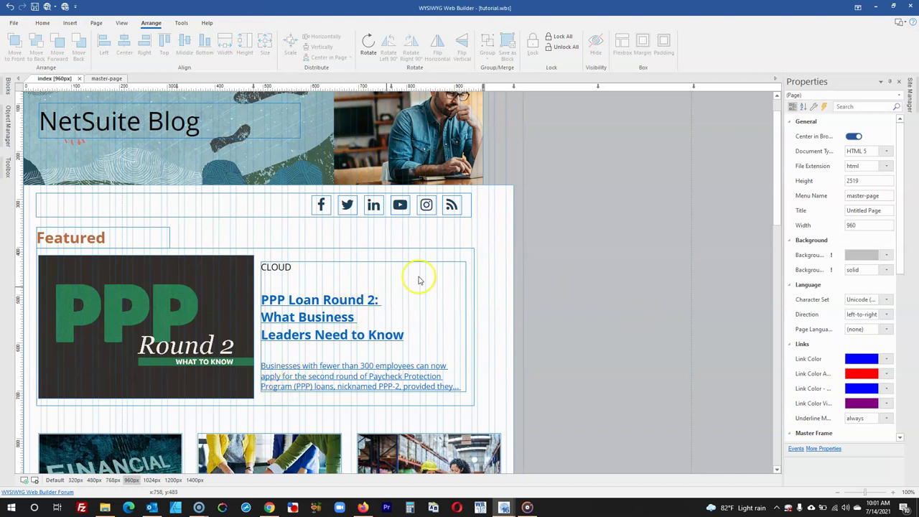
# Set the first-row Financials card's width to 275.
pyautogui.scroll(-1, 420, 280)
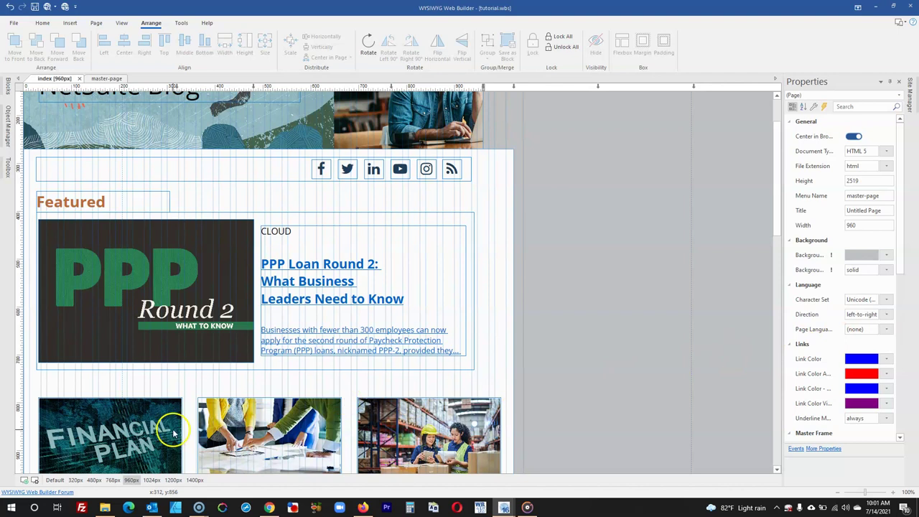
pyautogui.scroll(-3, 166, 427)
pyautogui.click(133, 369)
pyautogui.click(875, 210)
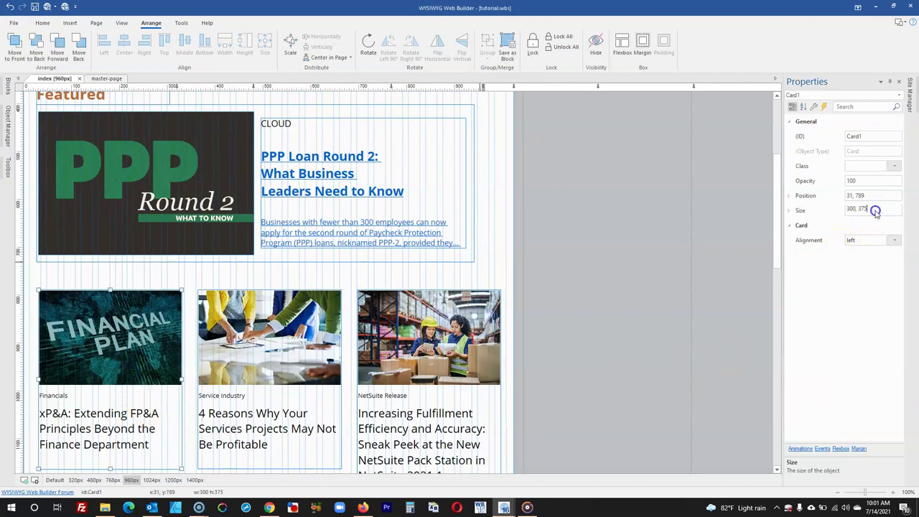
pyautogui.write('275, 374')
pyautogui.click(607, 280)
# Set the width of the first-row Service Industry and NetSuite Release cards to 275.
pyautogui.click(282, 326)
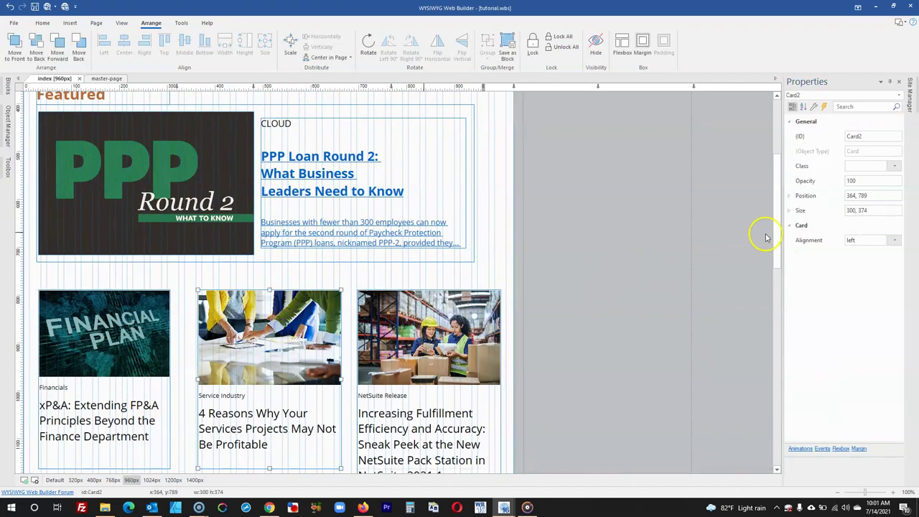
pyautogui.write('275, 374')
pyautogui.click(601, 263)
pyautogui.scroll(-2, 365, 283)
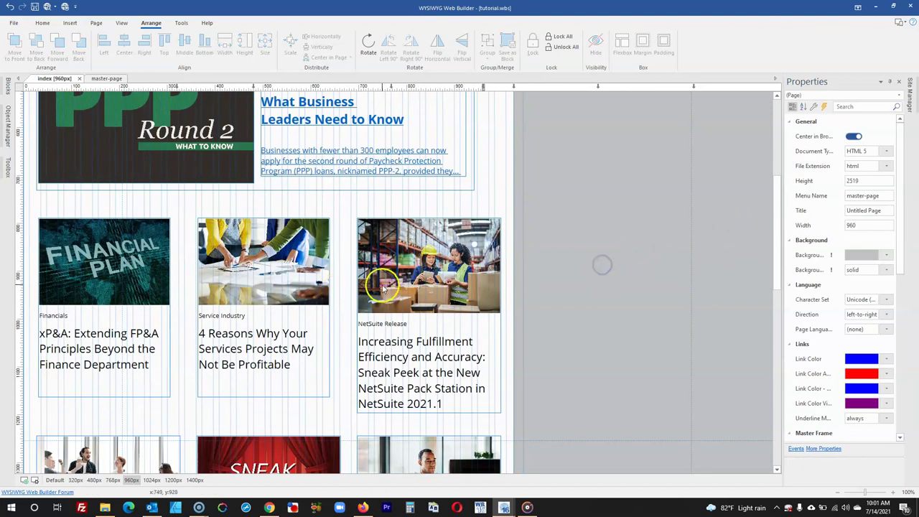
pyautogui.click(383, 285)
pyautogui.write('275, 374')
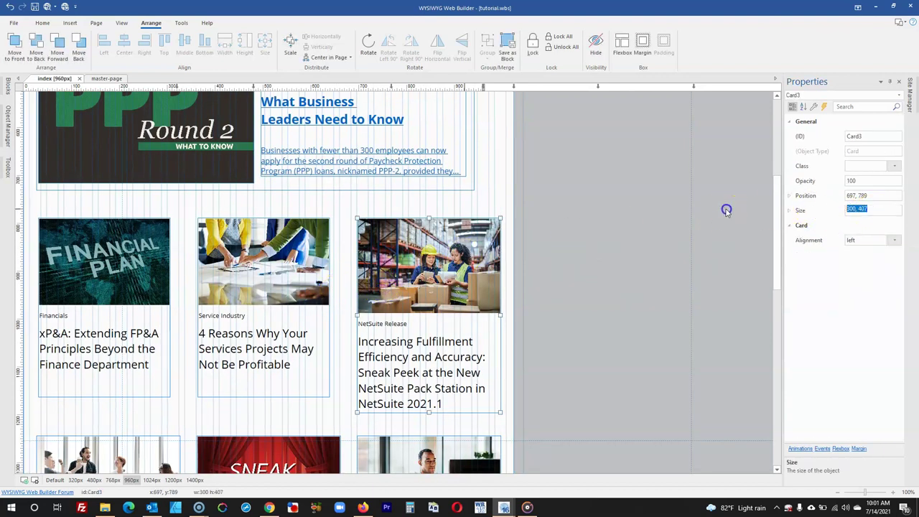
pyautogui.click(581, 247)
# Set the width of all three second-row cards to 275.
pyautogui.scroll(-4, 581, 246)
pyautogui.click(414, 317)
pyautogui.click(859, 210)
pyautogui.write('275, 374')
pyautogui.click(681, 222)
pyautogui.click(265, 331)
pyautogui.click(854, 210)
pyautogui.write('275, 374')
pyautogui.click(75, 362)
pyautogui.click(870, 213)
pyautogui.write('275, 375')
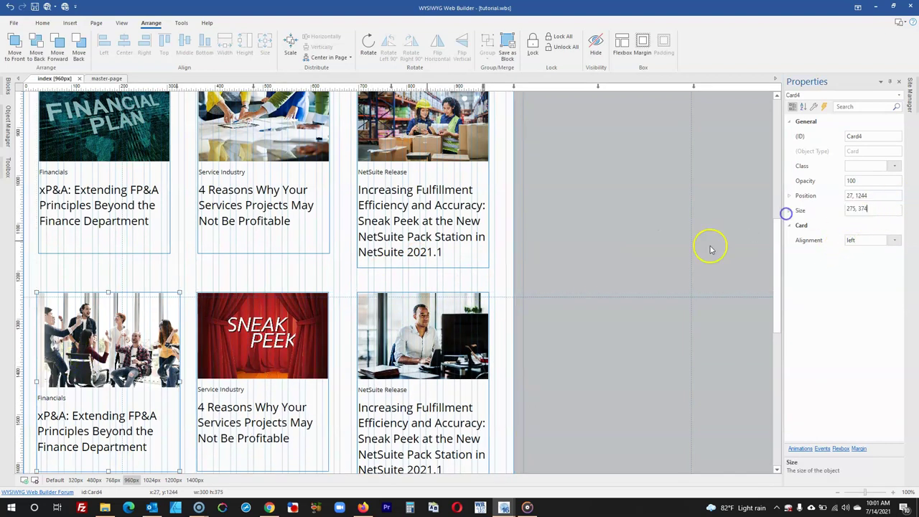
pyautogui.click(708, 247)
# Set the width of all three third-row cards to 275.
pyautogui.scroll(-6, 708, 247)
pyautogui.click(454, 305)
pyautogui.click(881, 208)
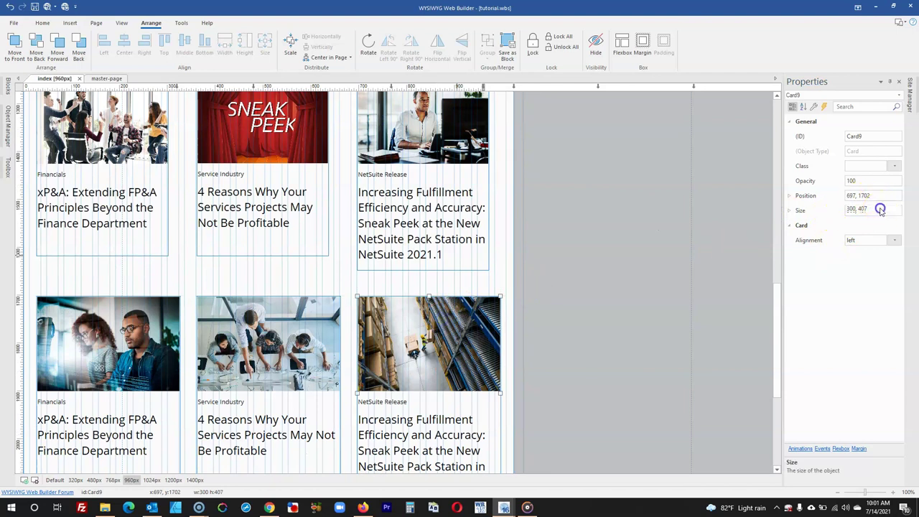
pyautogui.click(301, 352)
pyautogui.click(874, 210)
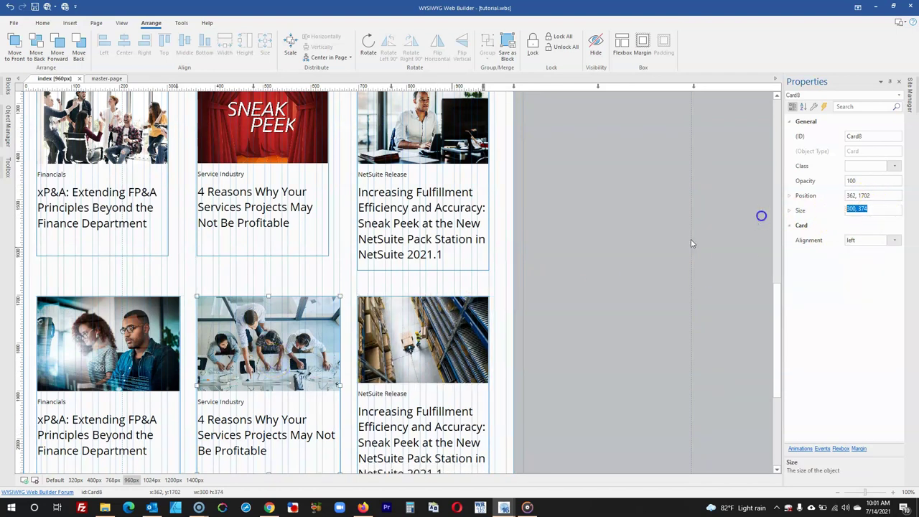
pyautogui.write('275, 374')
pyautogui.click(581, 268)
pyautogui.click(147, 365)
pyautogui.click(851, 214)
pyautogui.hotkey('ctrl', 'v')
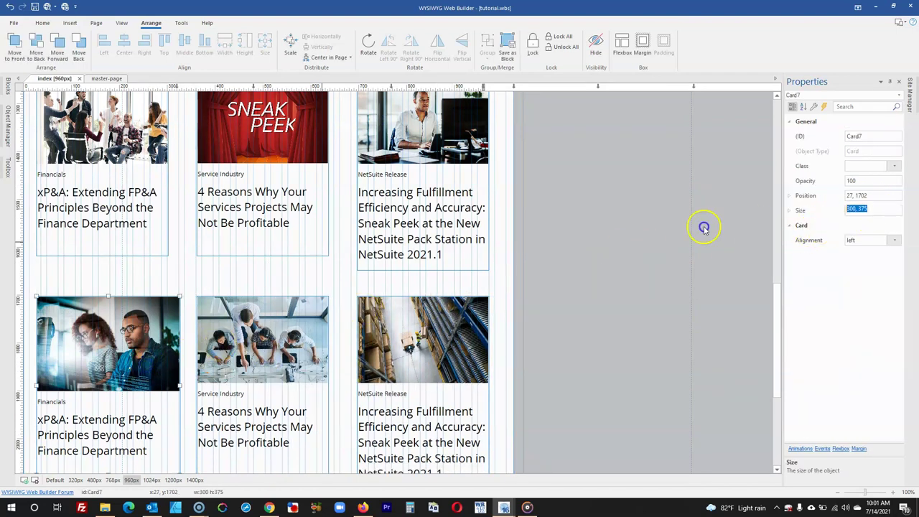
pyautogui.click(586, 251)
# Align the first-row NetSuite Release card's right edge with the featured section layer's right edge.
pyautogui.scroll(-3, 584, 252)
pyautogui.scroll(8, 384, 307)
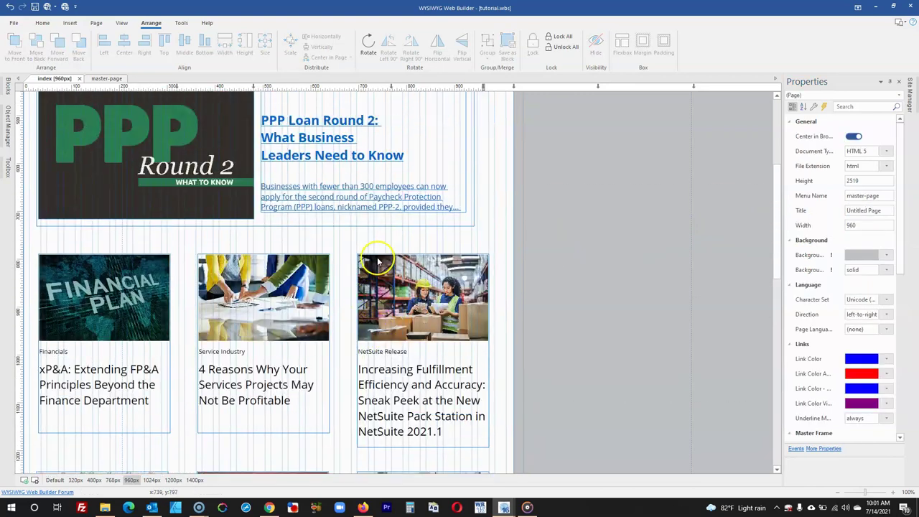
pyautogui.click(414, 295)
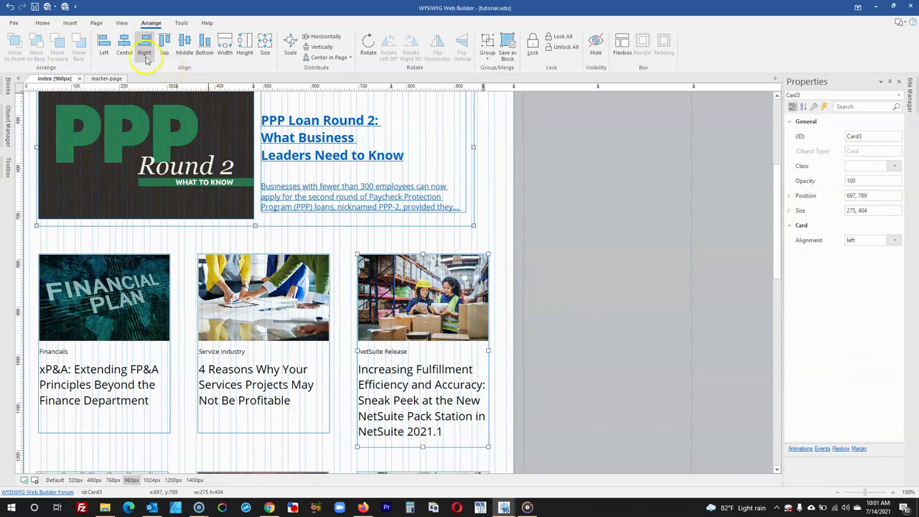
pyautogui.click(146, 50)
pyautogui.click(630, 291)
# Right-align the second- and third-row NetSuite Release cards with the first-row NetSuite Release card.
pyautogui.scroll(-1, 397, 282)
pyautogui.scroll(-10, 397, 283)
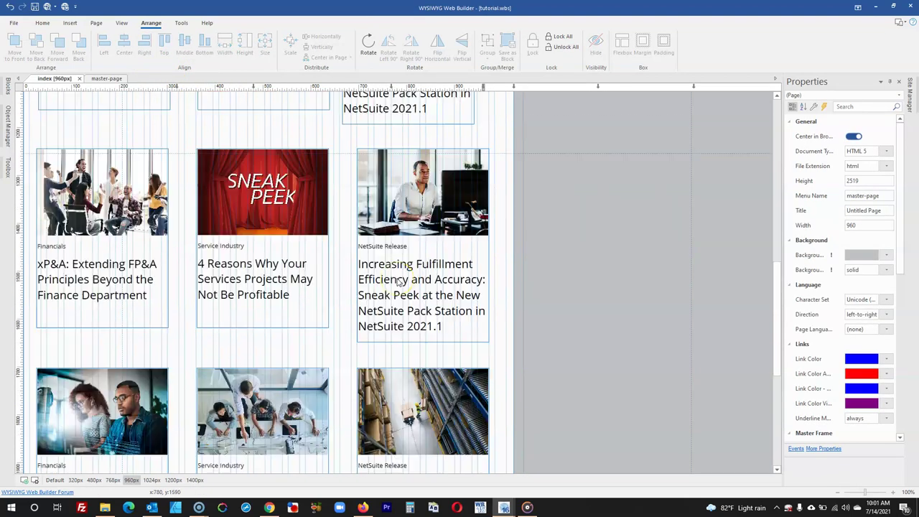
pyautogui.click(400, 256)
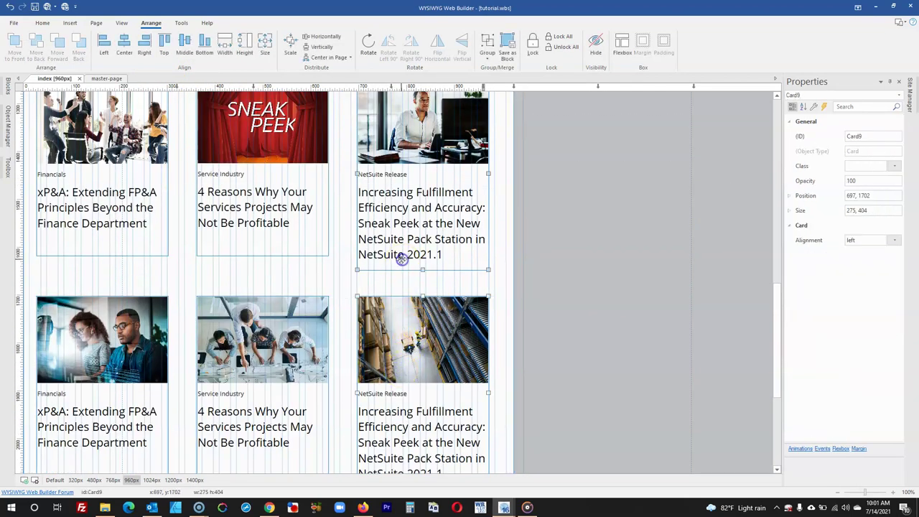
pyautogui.scroll(5, 424, 198)
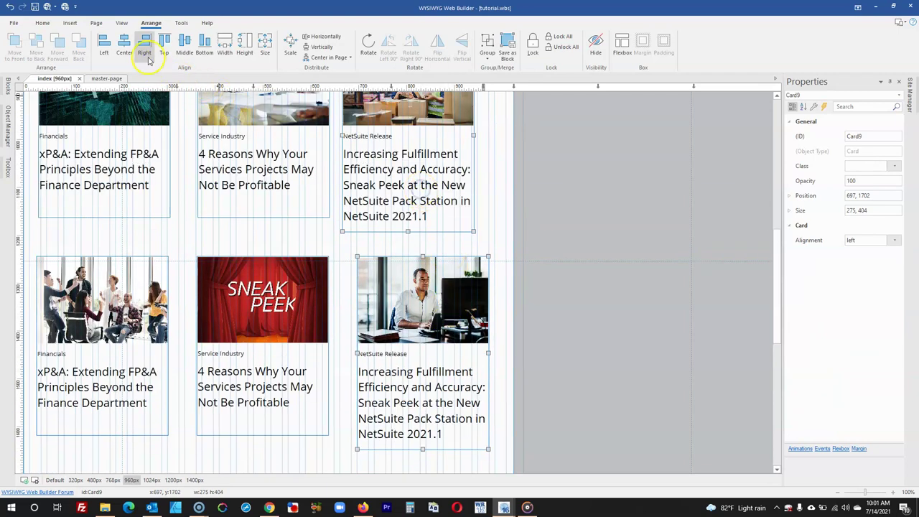
pyautogui.click(147, 47)
pyautogui.scroll(4, 410, 206)
pyautogui.click(581, 237)
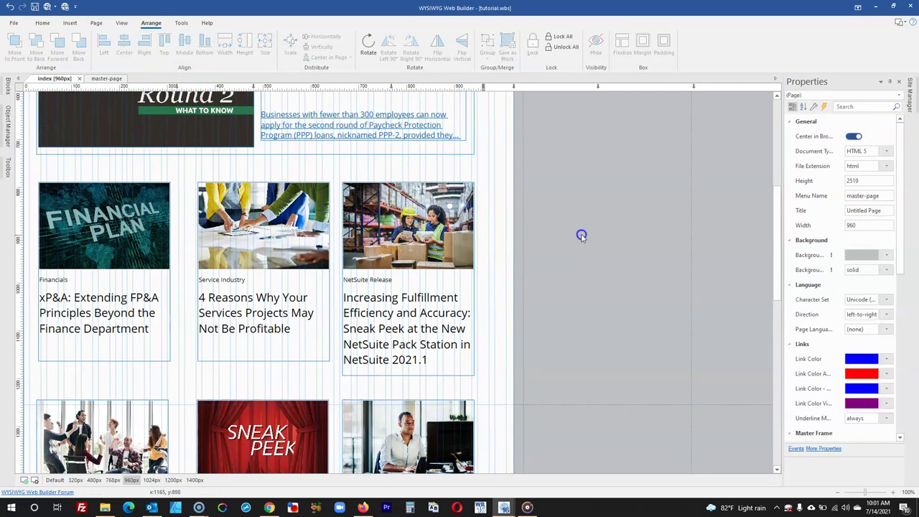
# Distribute the three first-row cards evenly in the horizontal direction.
pyautogui.click(332, 234)
pyautogui.click(275, 230)
pyautogui.keyDown('shift'); pyautogui.click(144, 227); pyautogui.keyUp('shift')
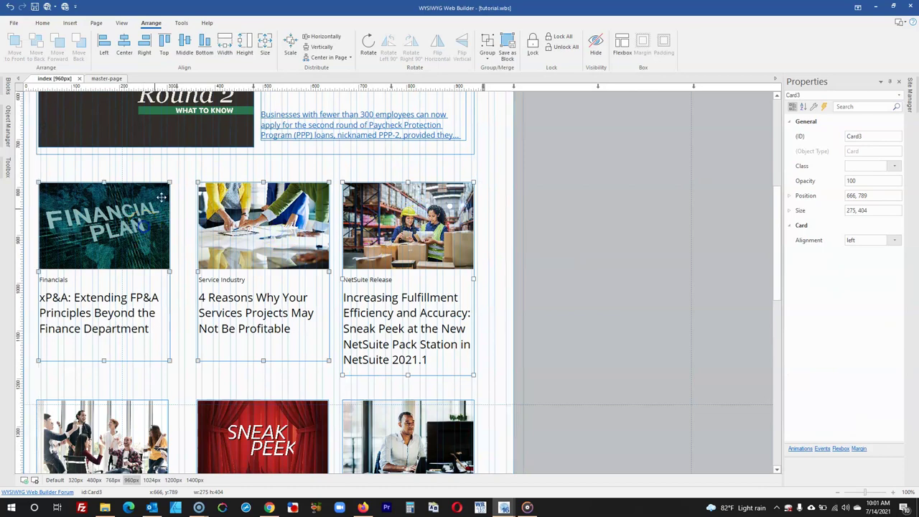
pyautogui.click(330, 43)
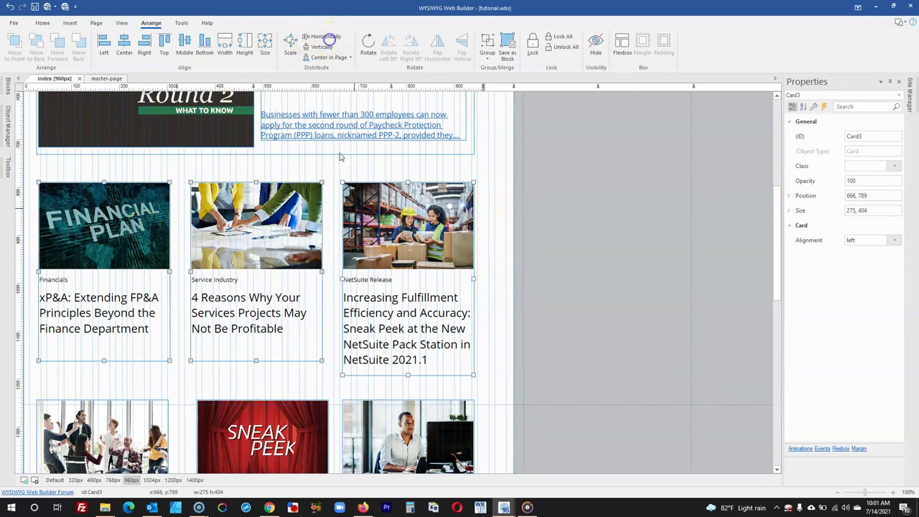
# Center-align the second- and third-row Service Industry cards with the Service Industry card in the first row.
pyautogui.scroll(-4, 294, 330)
pyautogui.click(293, 331)
pyautogui.scroll(-4, 285, 365)
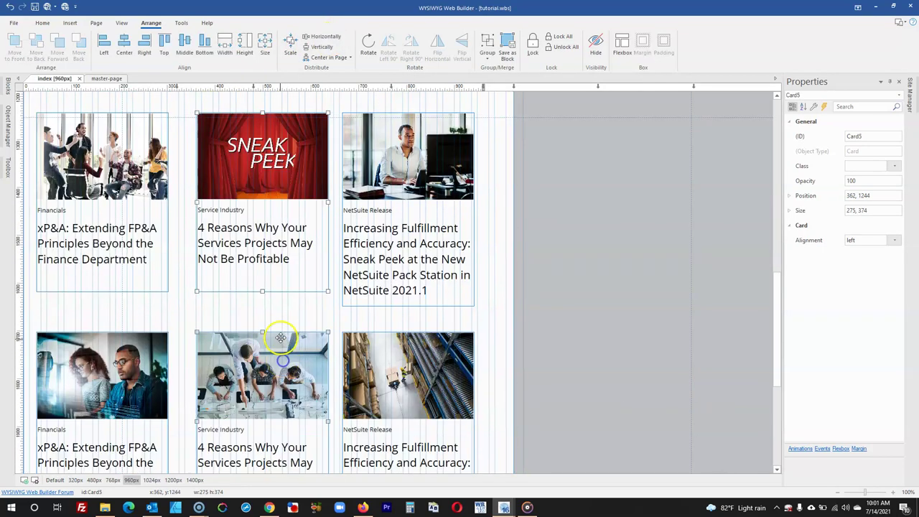
pyautogui.scroll(3, 280, 338)
pyautogui.keyDown('shift'); pyautogui.click(252, 219); pyautogui.keyUp('shift')
pyautogui.click(125, 58)
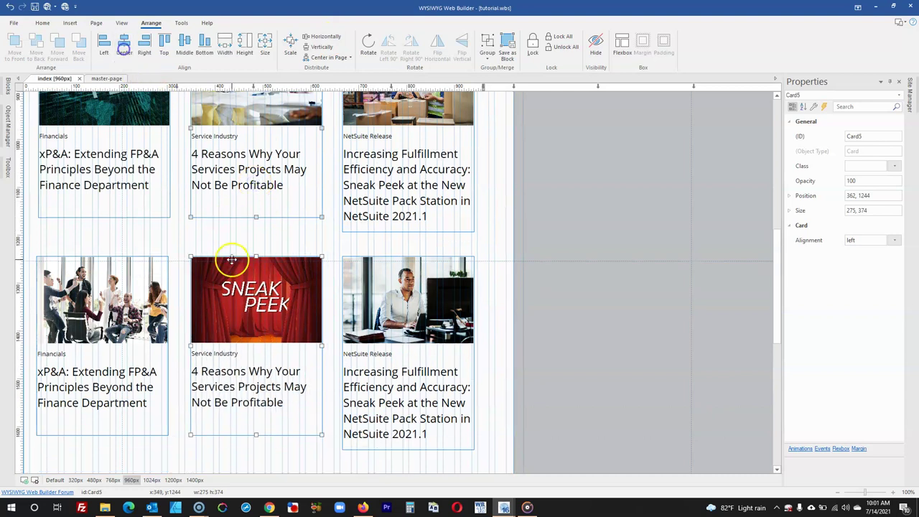
# Right-align the pagination below the grid with the third-row NetSuite Release card.
pyautogui.scroll(-6, 230, 288)
pyautogui.click(418, 345)
pyautogui.keyDown('shift'); pyautogui.click(417, 282); pyautogui.keyUp('shift')
pyautogui.click(147, 54)
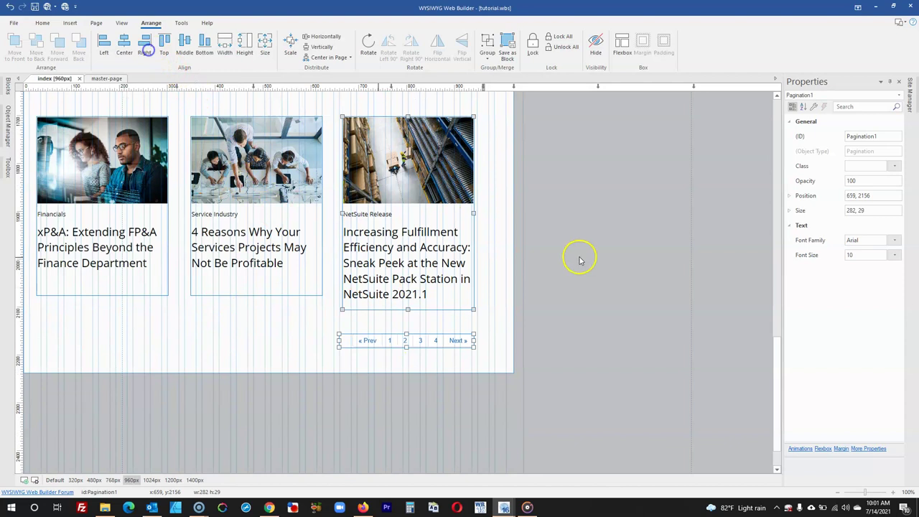
pyautogui.click(577, 306)
# Set the width of the white content layer below the blog header to 960.
pyautogui.scroll(6, 544, 306)
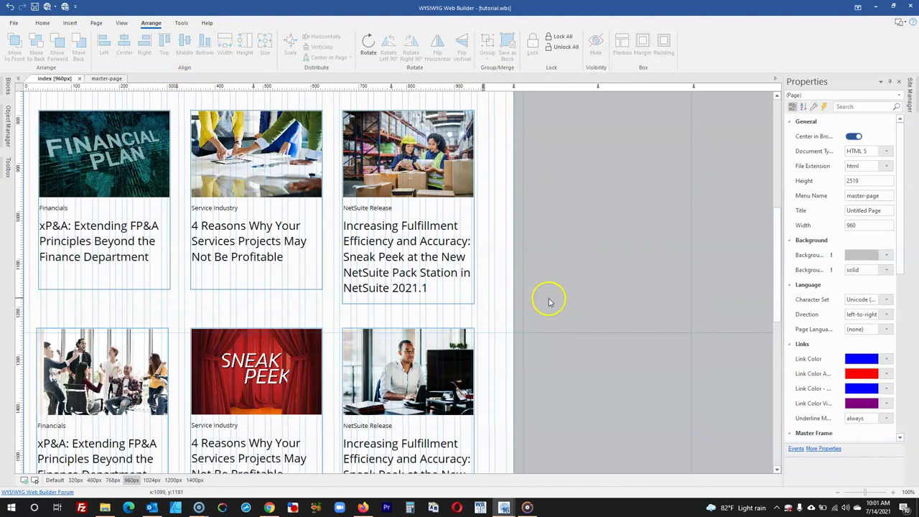
pyautogui.scroll(1, 563, 293)
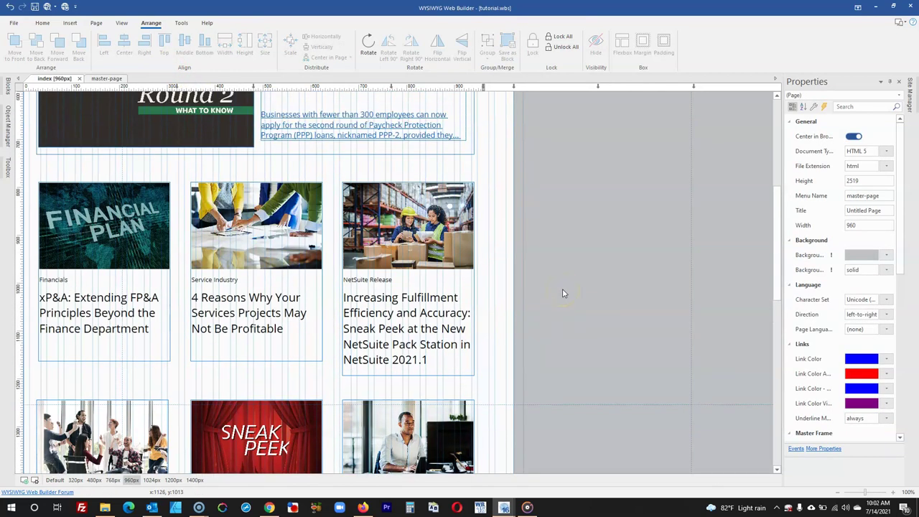
pyautogui.scroll(2, 563, 293)
pyautogui.scroll(3, 564, 287)
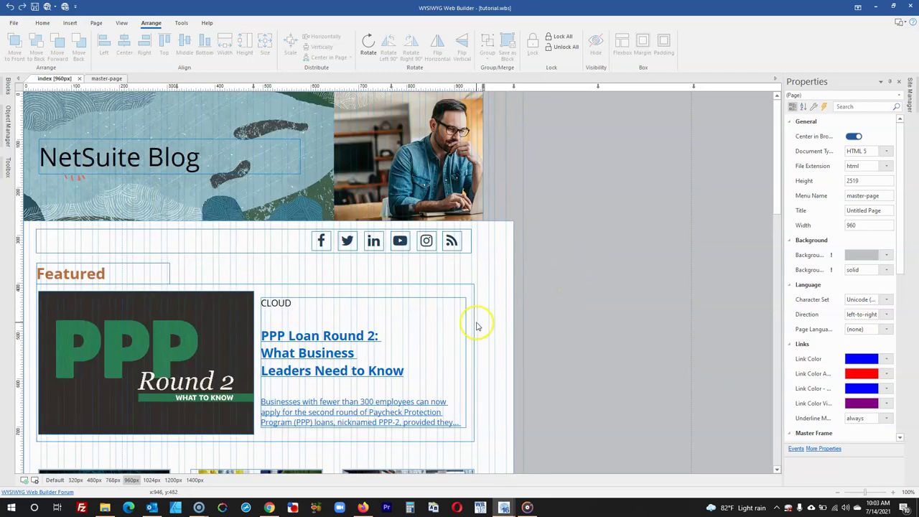
pyautogui.click(508, 306)
pyautogui.click(824, 209)
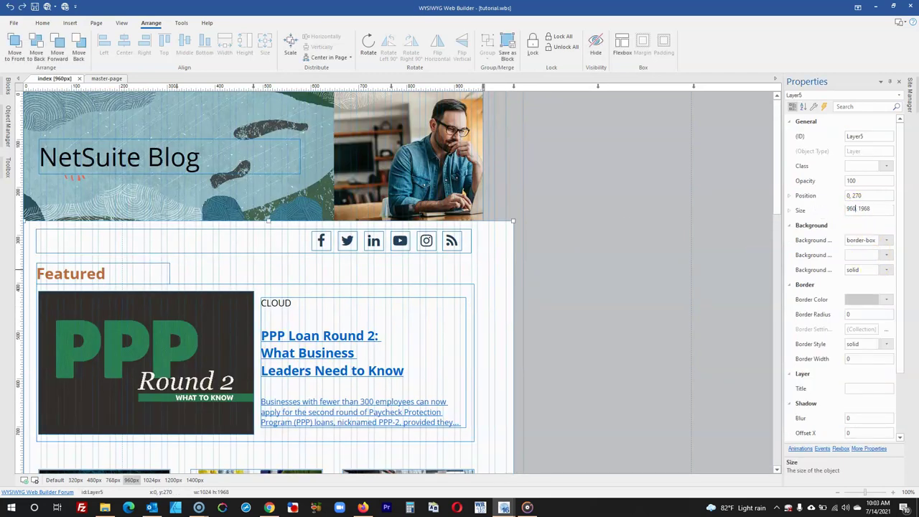
pyautogui.write('960')
pyautogui.press('Return')
# Center the social icons layer and the featured article layer horizontally in the page.
pyautogui.click(267, 238)
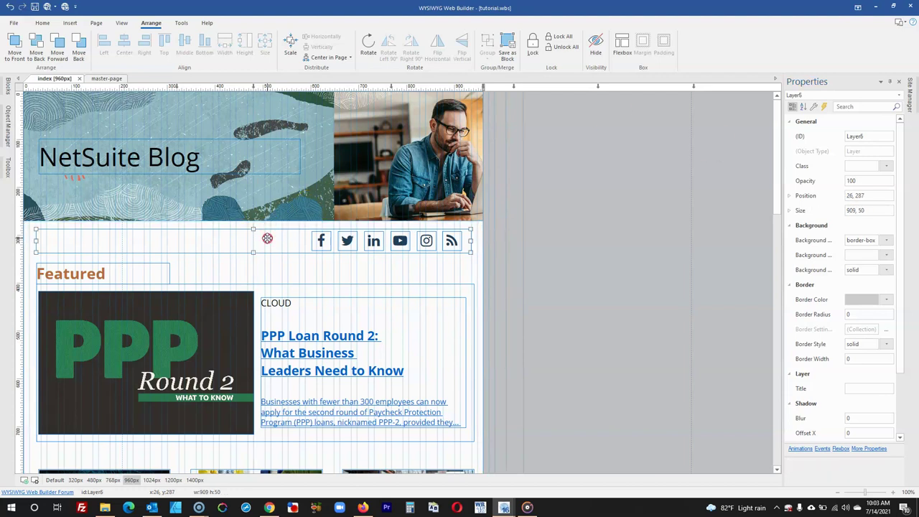
pyautogui.rightClick(267, 238)
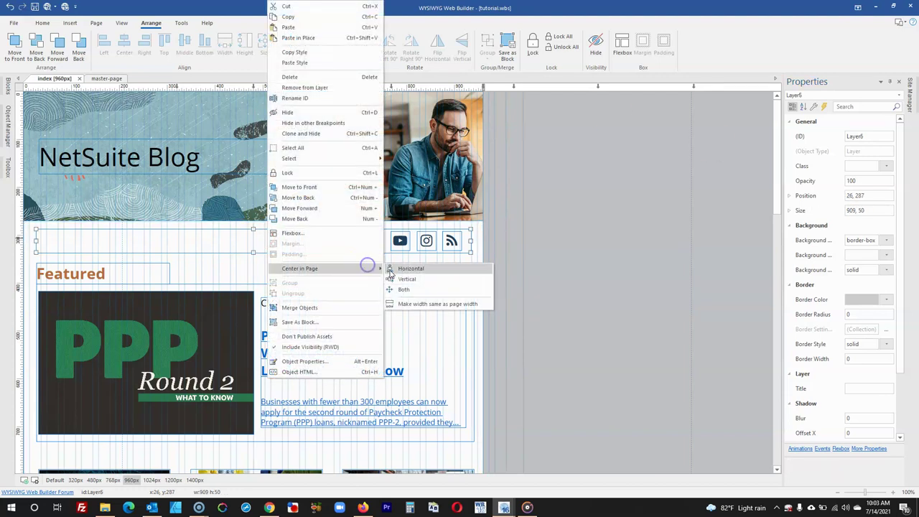
pyautogui.click(390, 268)
pyautogui.click(307, 290)
pyautogui.rightClick(307, 291)
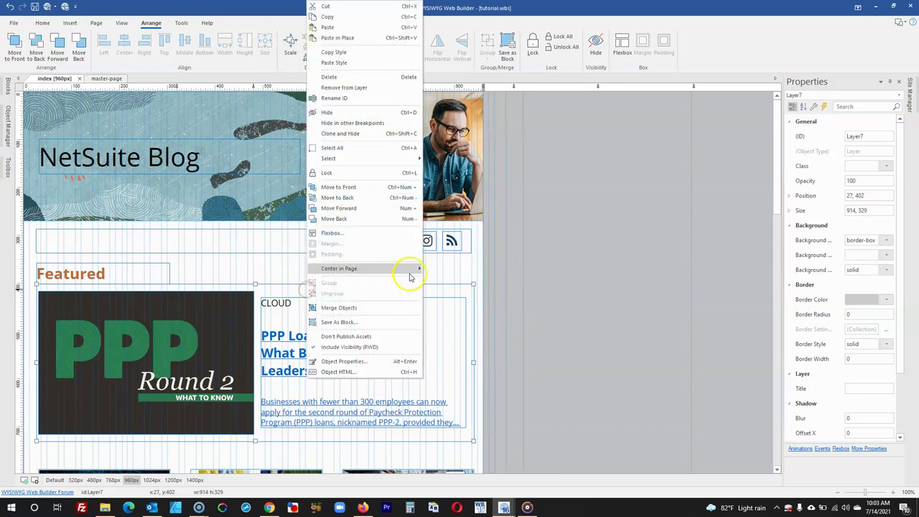
pyautogui.click(431, 269)
# Left-align the Featured heading with the featured article layer.
pyautogui.click(164, 271)
pyautogui.keyDown('shift'); pyautogui.click(172, 288); pyautogui.keyUp('shift')
pyautogui.click(100, 42)
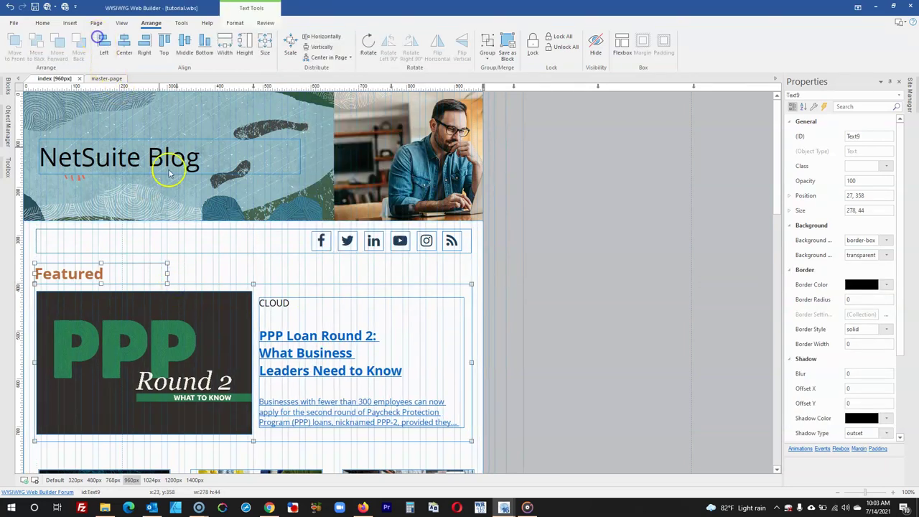
# Left-align the Financials cards of all three rows with the featured article layer.
pyautogui.scroll(-15, 170, 173)
pyautogui.click(123, 260)
pyautogui.scroll(10, 114, 237)
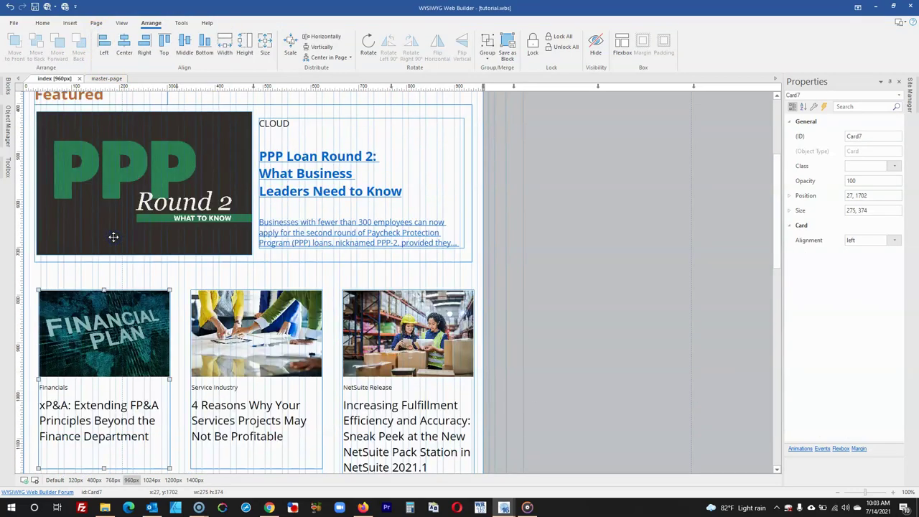
pyautogui.keyDown('shift'); pyautogui.click(107, 259); pyautogui.keyUp('shift')
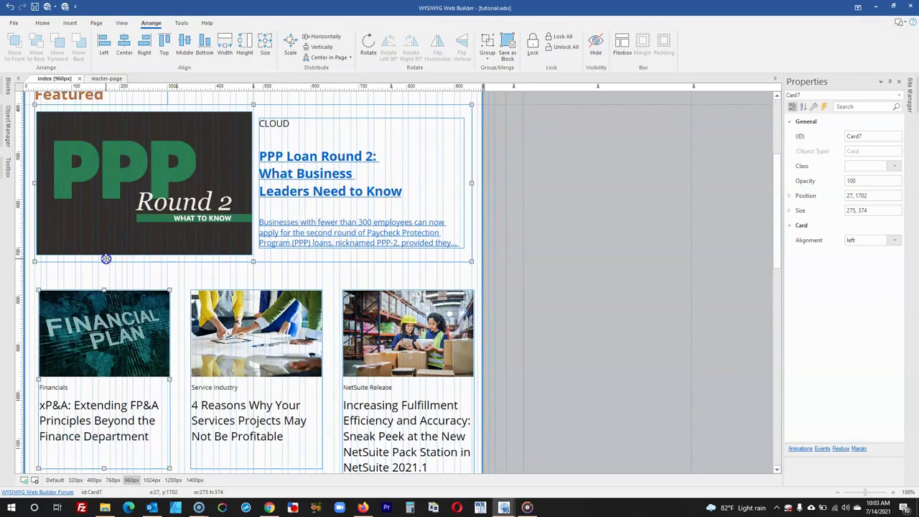
pyautogui.click(105, 50)
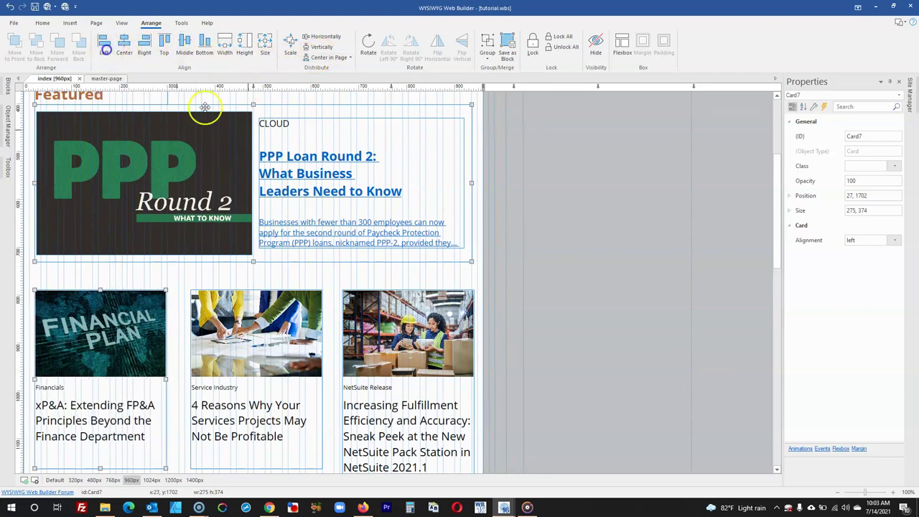
# Right-align the NetSuite Release card column with the centered featured article layer.
pyautogui.scroll(-4, 445, 323)
pyautogui.click(443, 320)
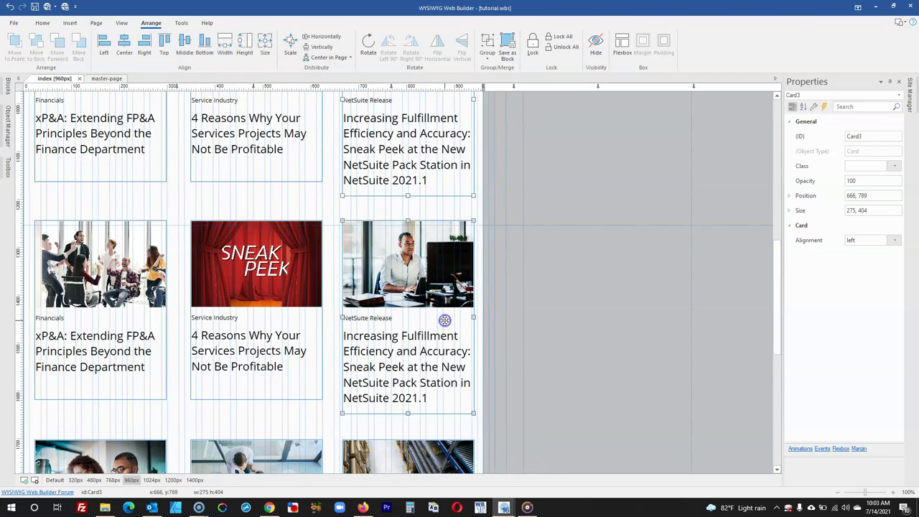
pyautogui.scroll(-2, 434, 341)
pyautogui.scroll(4, 430, 345)
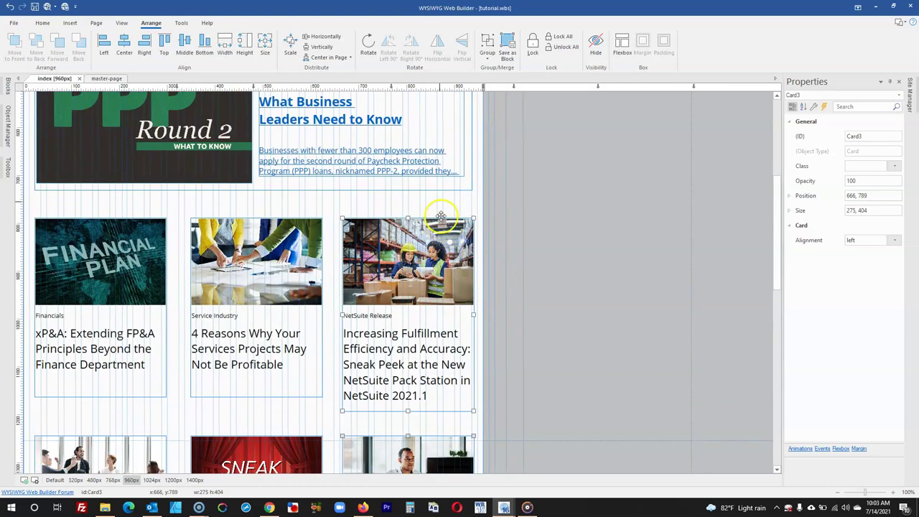
pyautogui.keyDown('shift'); pyautogui.click(443, 182); pyautogui.keyUp('shift')
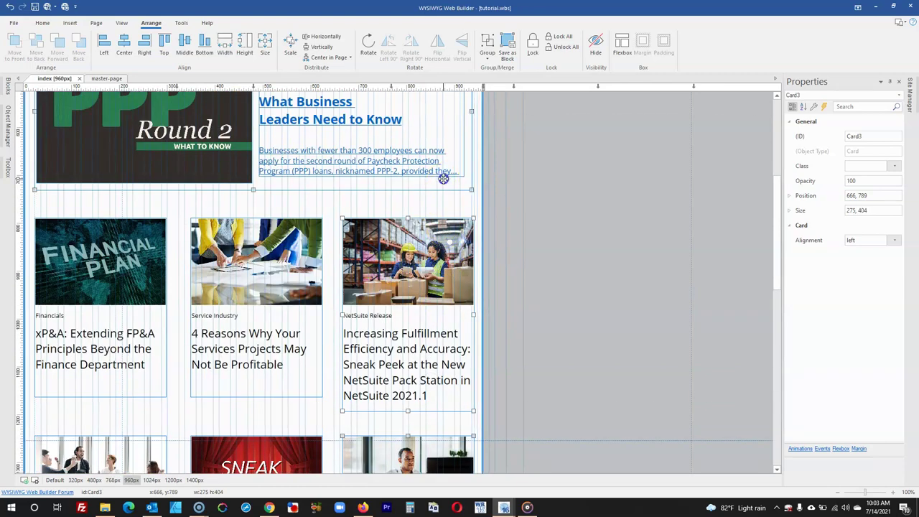
pyautogui.click(144, 51)
pyautogui.click(614, 325)
# Space the first-row cards evenly again between the realigned Financials and NetSuite Release cards.
pyautogui.click(384, 290)
pyautogui.keyDown('shift'); pyautogui.click(246, 291); pyautogui.keyUp('shift')
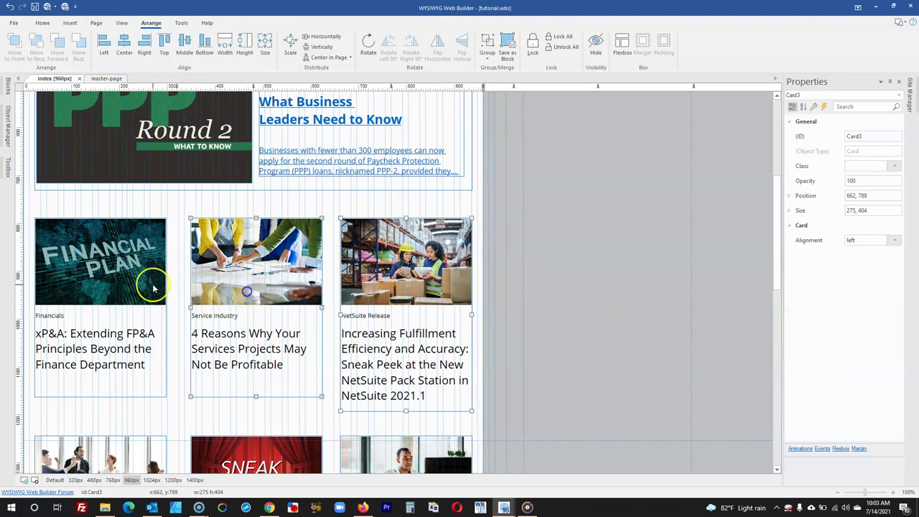
pyautogui.keyDown('shift'); pyautogui.click(152, 287); pyautogui.keyUp('shift')
pyautogui.scroll(-3, 279, 330)
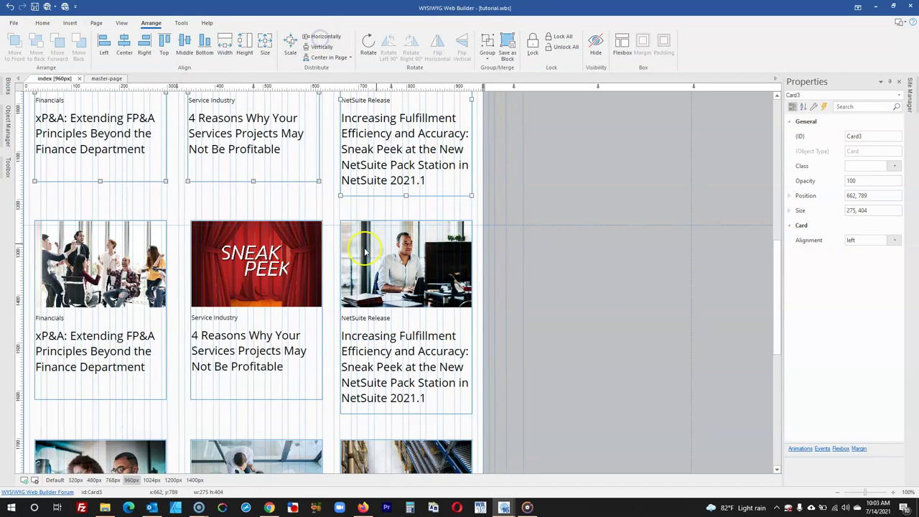
# Line up the horizontal centers of the lower Service Industry cards with the respaced first-row card.
pyautogui.scroll(3, 268, 369)
pyautogui.click(269, 237)
pyautogui.click(124, 43)
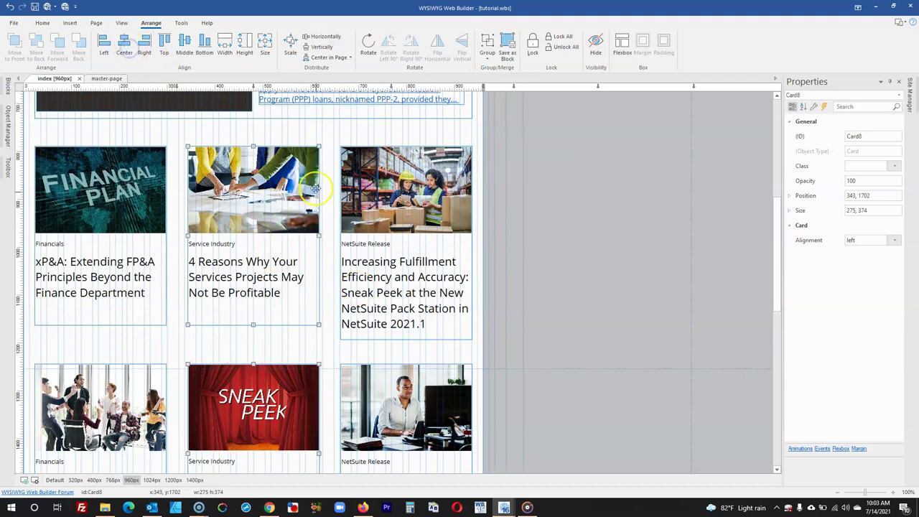
# Right-align the pagination with the last-row NetSuite Release card.
pyautogui.scroll(-5, 180, 266)
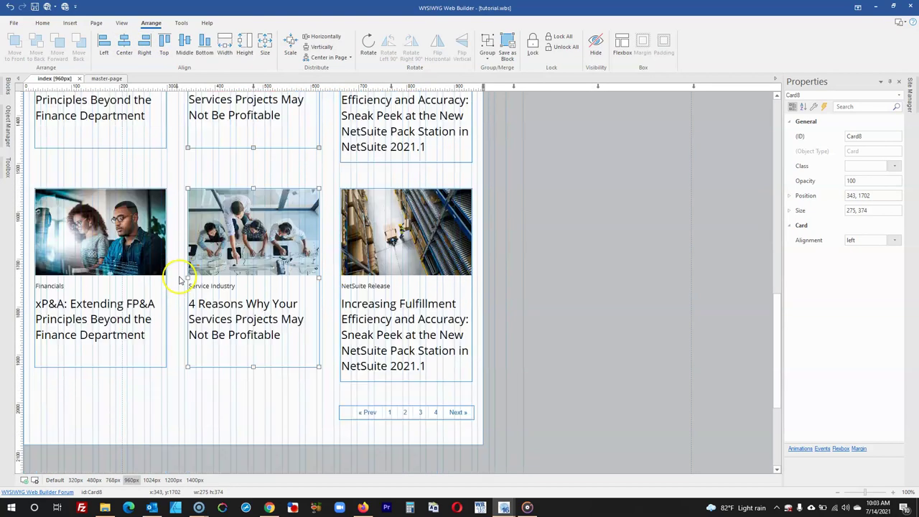
pyautogui.click(458, 304)
pyautogui.keyDown('shift'); pyautogui.click(436, 244); pyautogui.keyUp('shift')
pyautogui.click(143, 46)
pyautogui.click(523, 216)
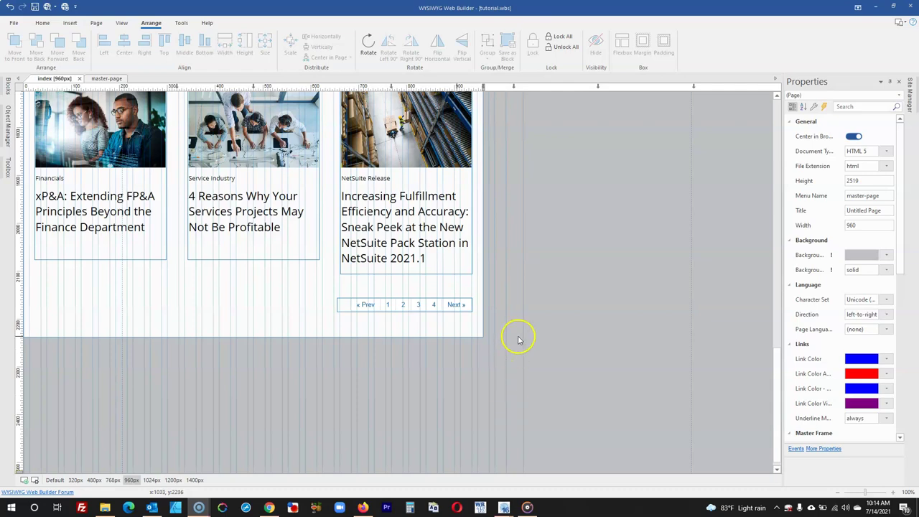
# Switch to the 768px breakpoint and fit the header banner and the social icon layer to the page width.
pyautogui.scroll(5, 519, 339)
pyautogui.click(391, 88)
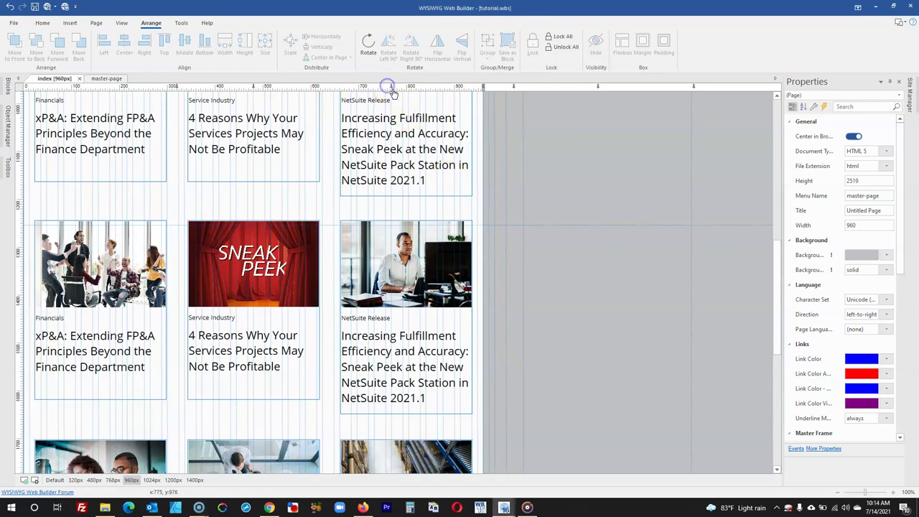
pyautogui.scroll(5, 384, 153)
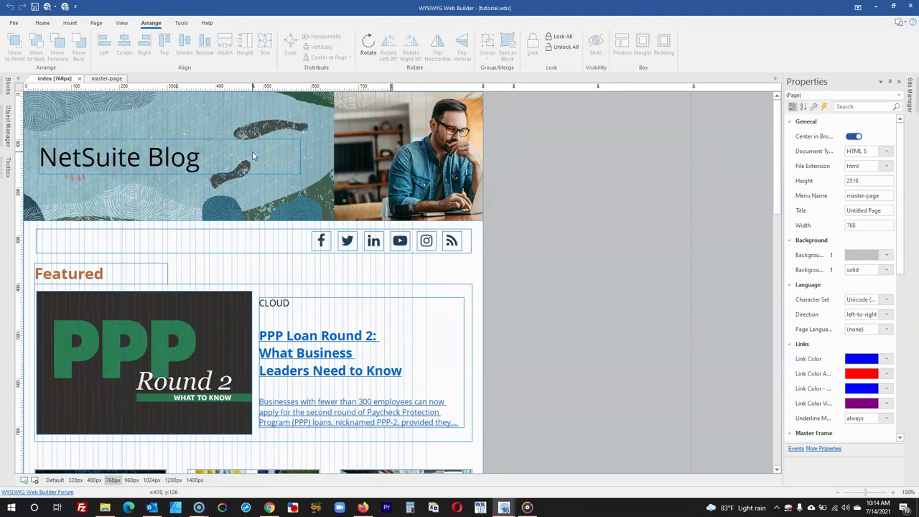
pyautogui.scroll(-1, 294, 166)
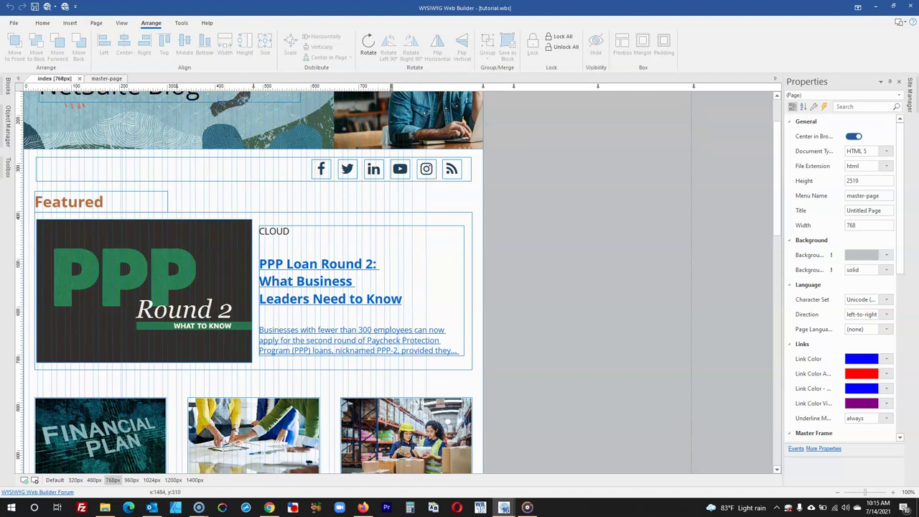
pyautogui.scroll(1, 396, 153)
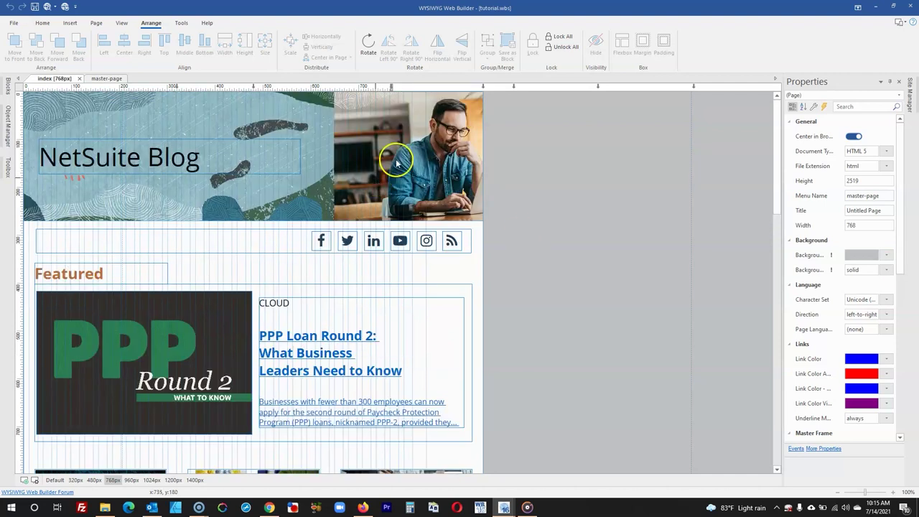
pyautogui.click(201, 235)
pyautogui.moveTo(36, 241)
pyautogui.mouseDown()
pyautogui.moveTo(216, 239)
pyautogui.moveTo(28, 240)
pyautogui.mouseUp()
pyautogui.click(453, 141)
pyautogui.click(213, 234)
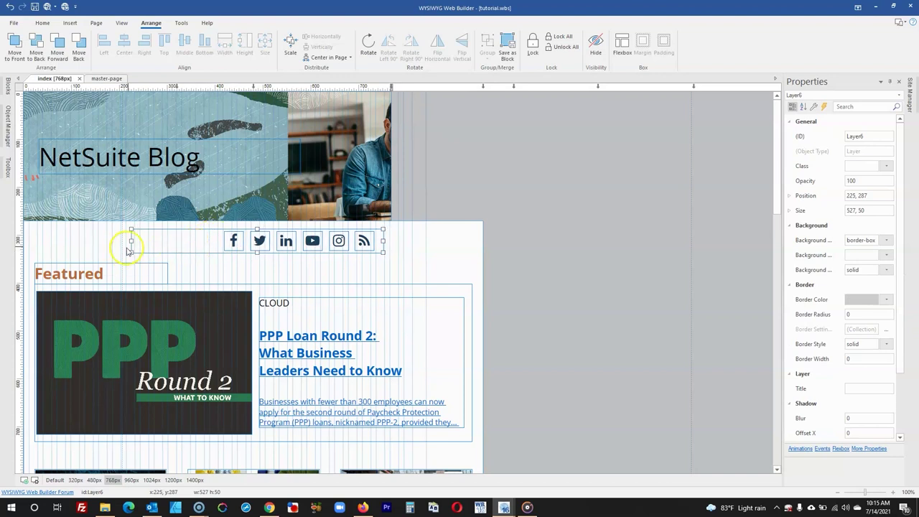
pyautogui.click(410, 168)
# Shrink the featured PPP image proportionally at the 768px breakpoint, leaving a gap before the article text.
pyautogui.click(143, 363)
pyautogui.moveTo(252, 434); pyautogui.dragTo(187, 391)
pyautogui.click(359, 338)
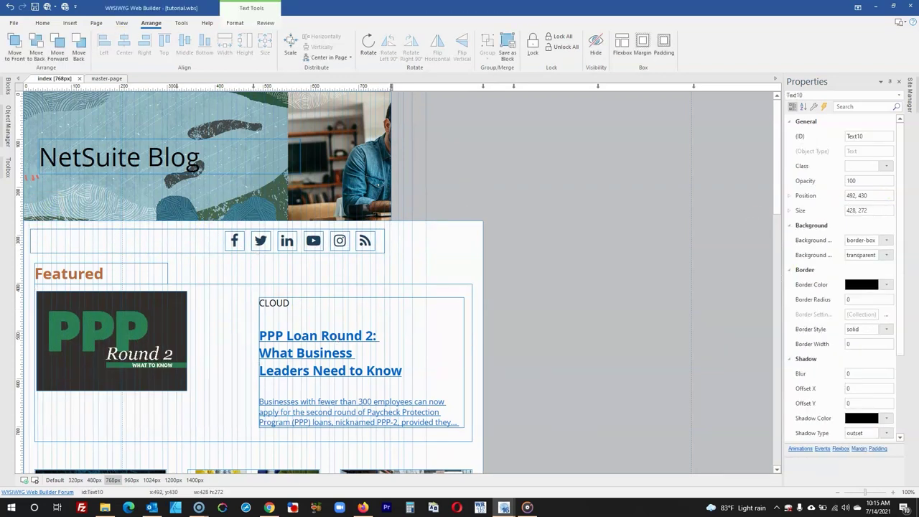
pyautogui.click(611, 257)
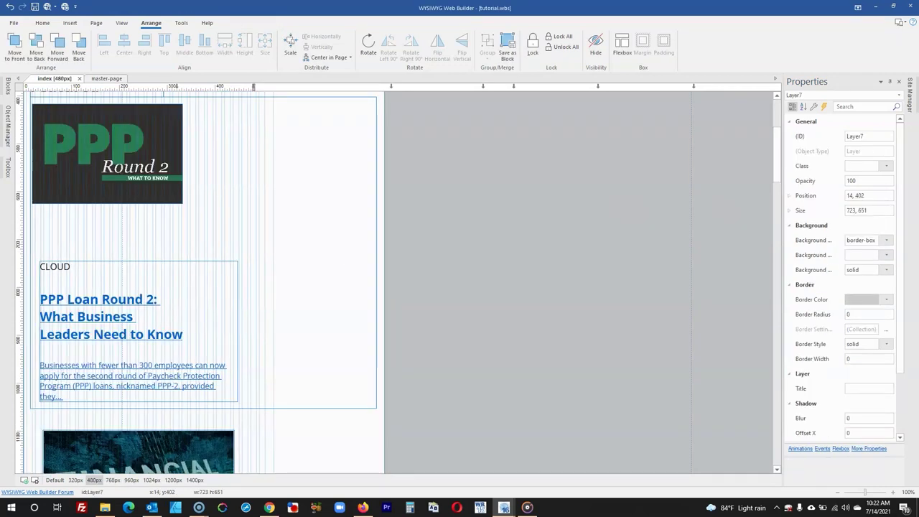
# Narrow the featured article layer for the 480px breakpoint and enlarge its PPP image to about 447 × 296.
pyautogui.scroll(2, 451, 229)
pyautogui.click(451, 230)
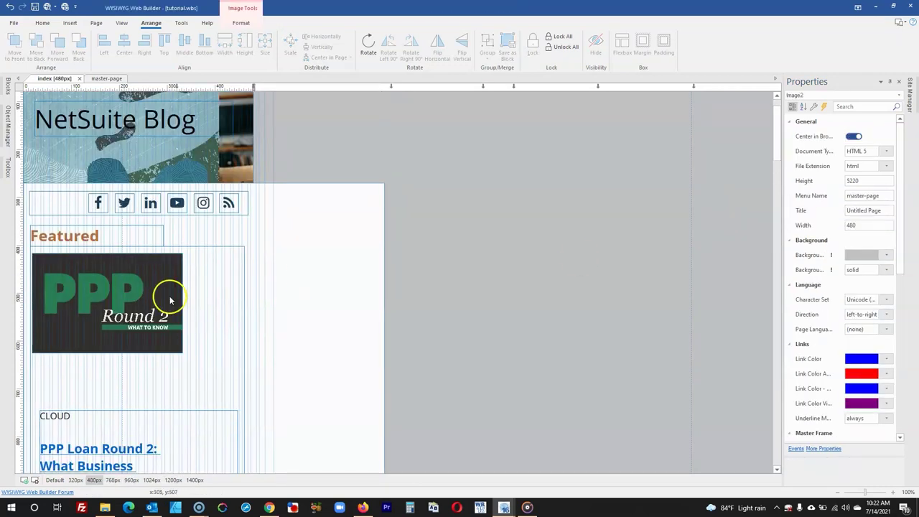
pyautogui.click(119, 297)
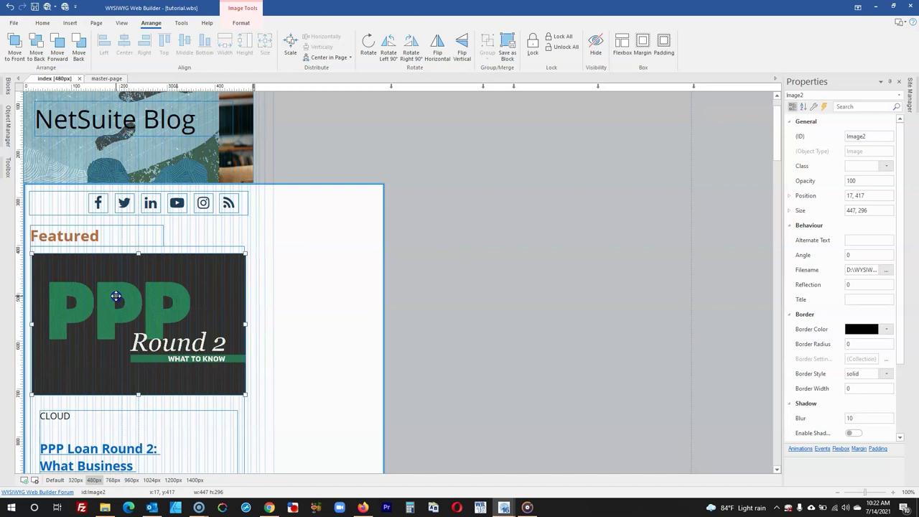
# Set the width of the content layer behind the featured section to 480.
pyautogui.click(92, 236)
pyautogui.click(861, 209)
pyautogui.write('480')
pyautogui.press('Return')
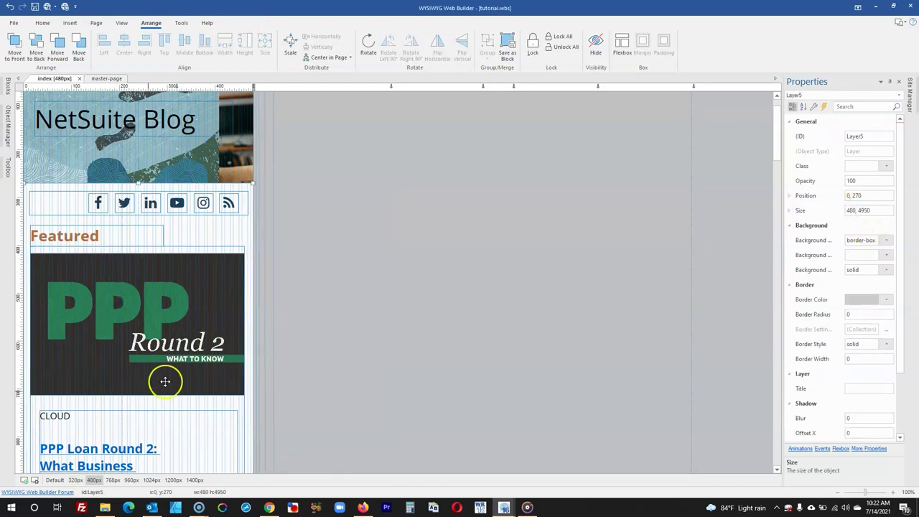
# Place the pagination just below the last NetSuite Release card, in line with the card's right edge.
pyautogui.scroll(-15, 165, 380)
pyautogui.click(153, 441)
pyautogui.click(158, 443)
pyautogui.click(166, 438)
pyautogui.click(141, 460)
pyautogui.click(151, 448)
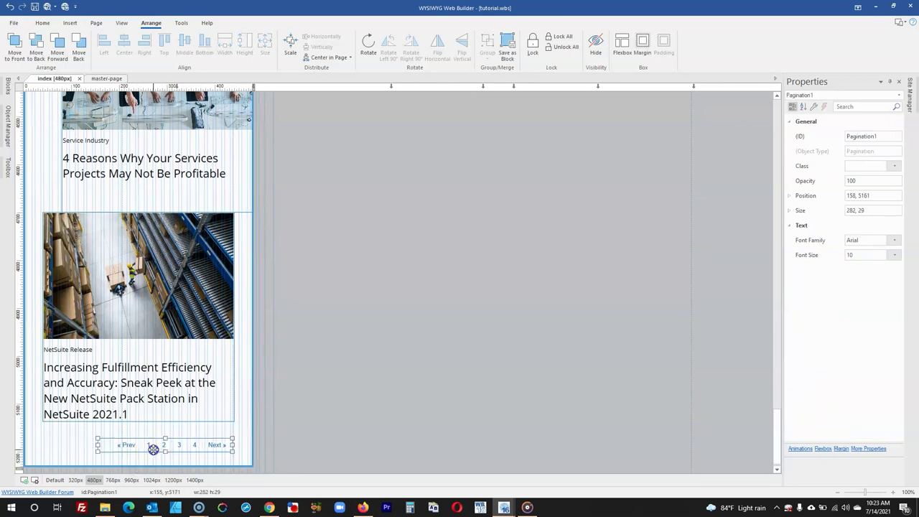
# Left-align the stacked cards and space them evenly in a single column at the 480px breakpoint.
pyautogui.scroll(10, 143, 323)
pyautogui.scroll(-5, 135, 264)
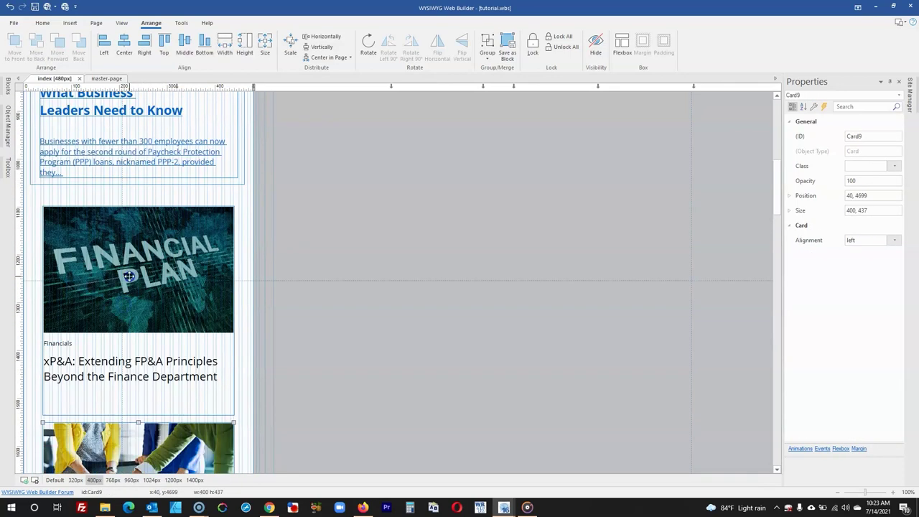
pyautogui.scroll(3, 262, 208)
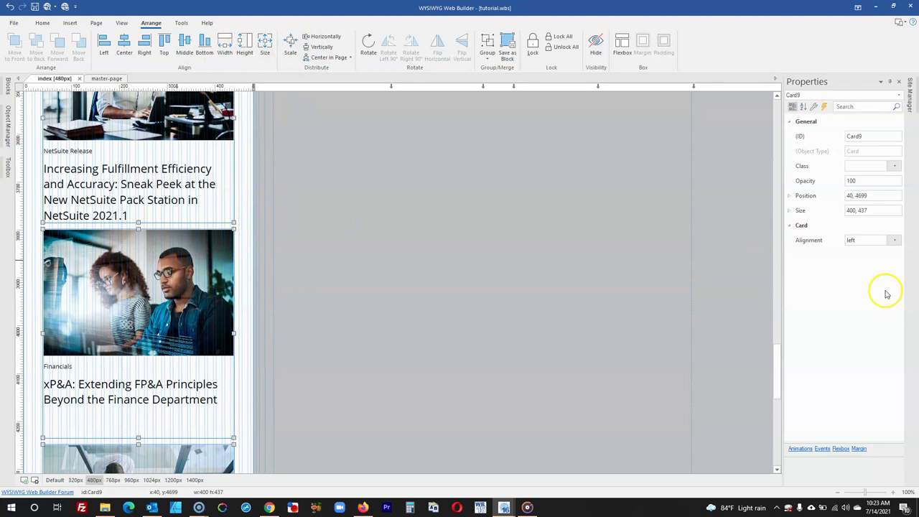
pyautogui.click(422, 350)
# Examine the 480px layout from the pagination up to the header and back for card alignment and spacing.
pyautogui.scroll(-6, 337, 347)
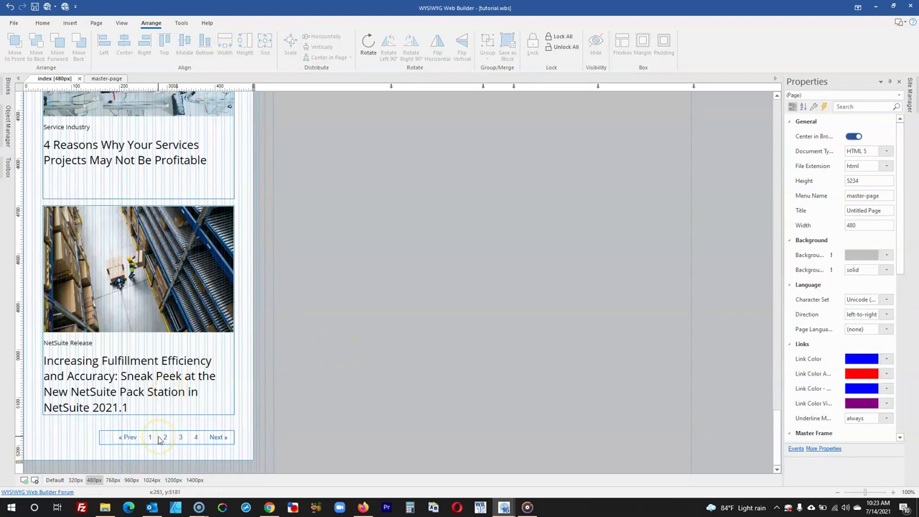
pyautogui.scroll(4, 165, 313)
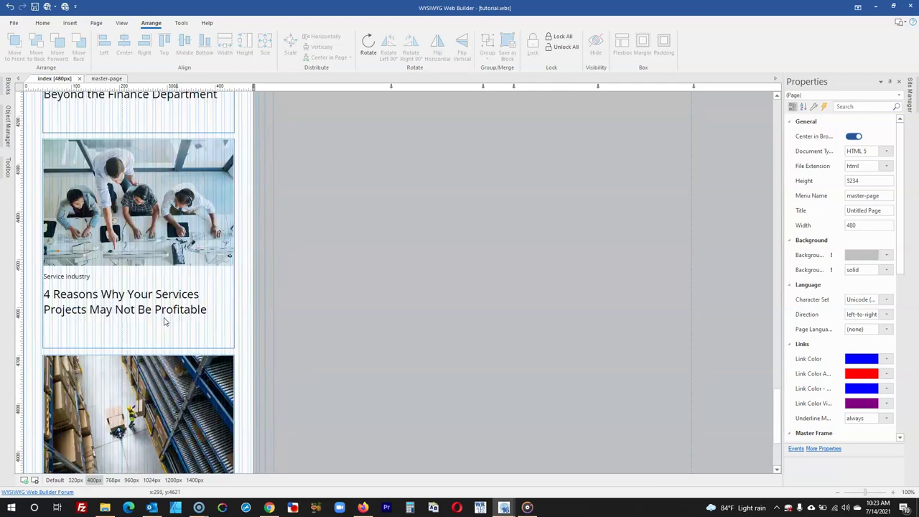
pyautogui.scroll(8, 164, 322)
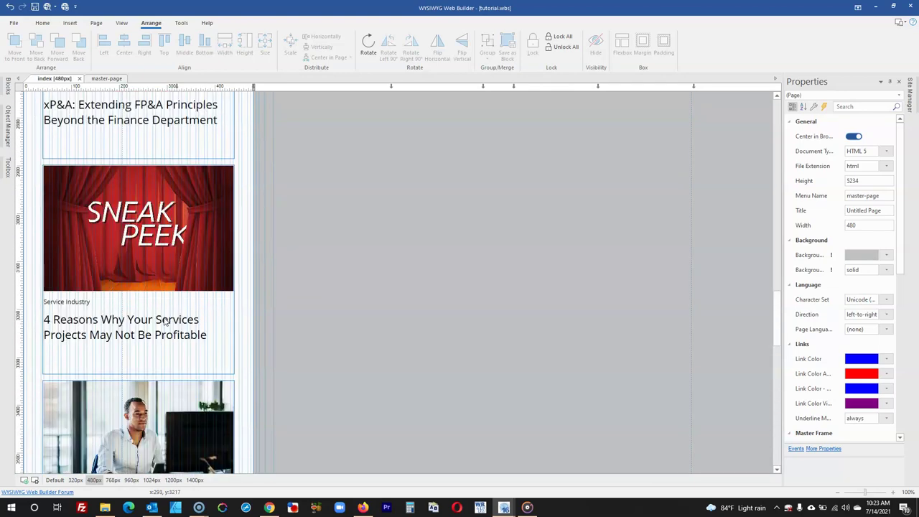
pyautogui.scroll(5, 165, 321)
pyautogui.scroll(8, 164, 322)
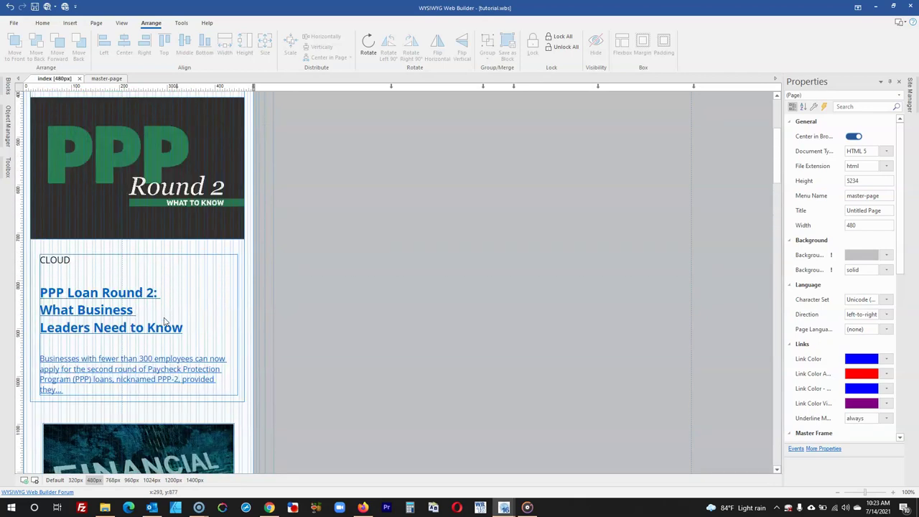
pyautogui.scroll(5, 164, 322)
pyautogui.scroll(-18, 164, 321)
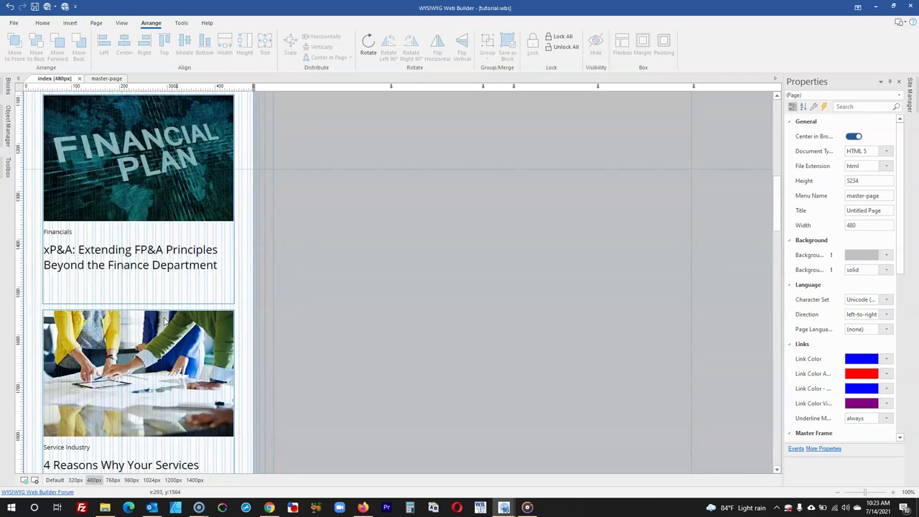
pyautogui.scroll(-15, 163, 322)
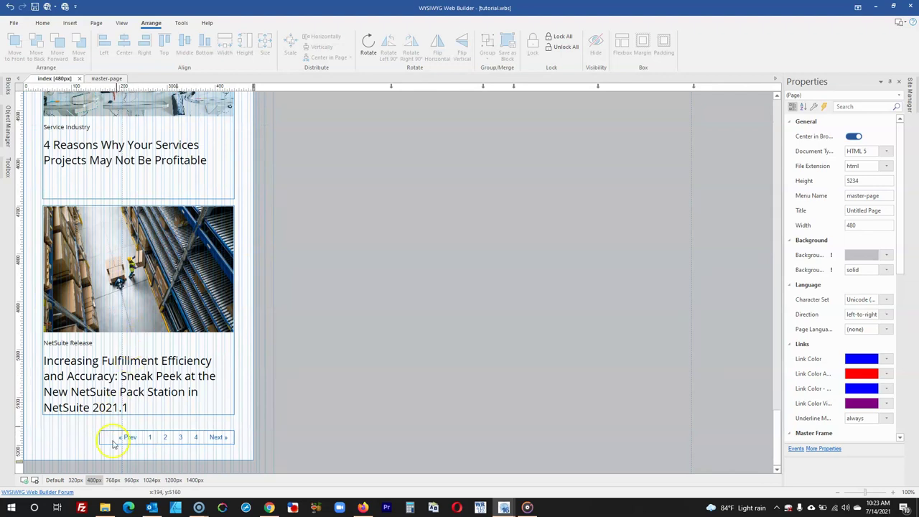
# Lower the pagination to about y 5227 and the last NetSuite Release card to about y 4760.
pyautogui.click(113, 445)
pyautogui.moveTo(139, 463)
pyautogui.mouseDown()
pyautogui.moveTo(143, 475)
pyautogui.moveTo(140, 458)
pyautogui.moveTo(138, 470)
pyautogui.mouseUp()
pyautogui.moveTo(166, 427); pyautogui.dragTo(174, 454)
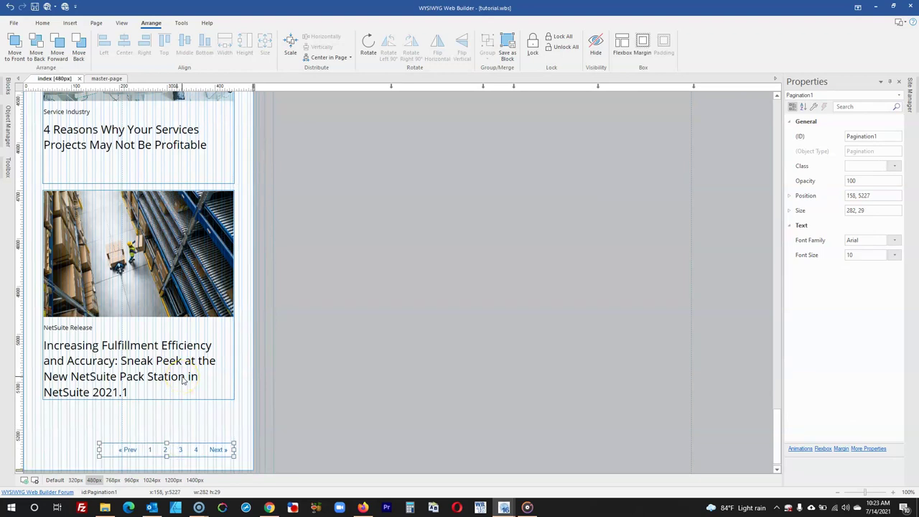
pyautogui.click(183, 378)
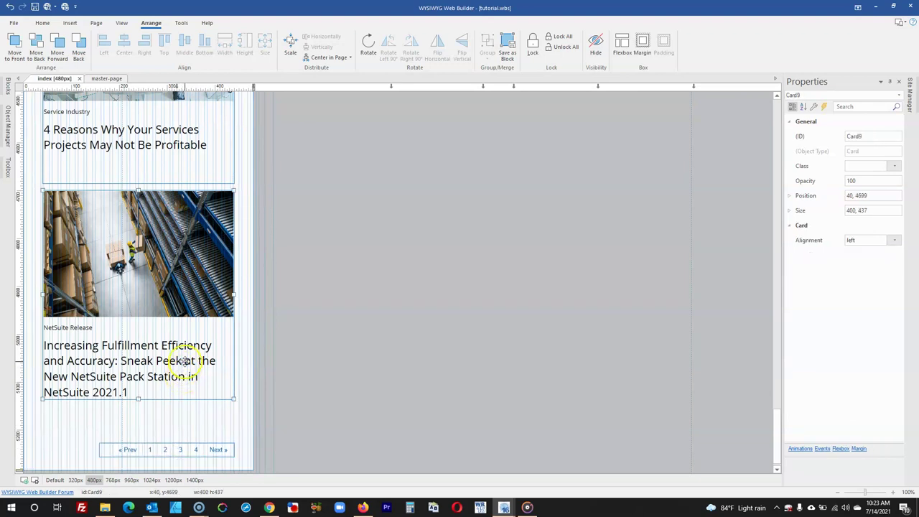
pyautogui.moveTo(184, 362); pyautogui.dragTo(184, 390)
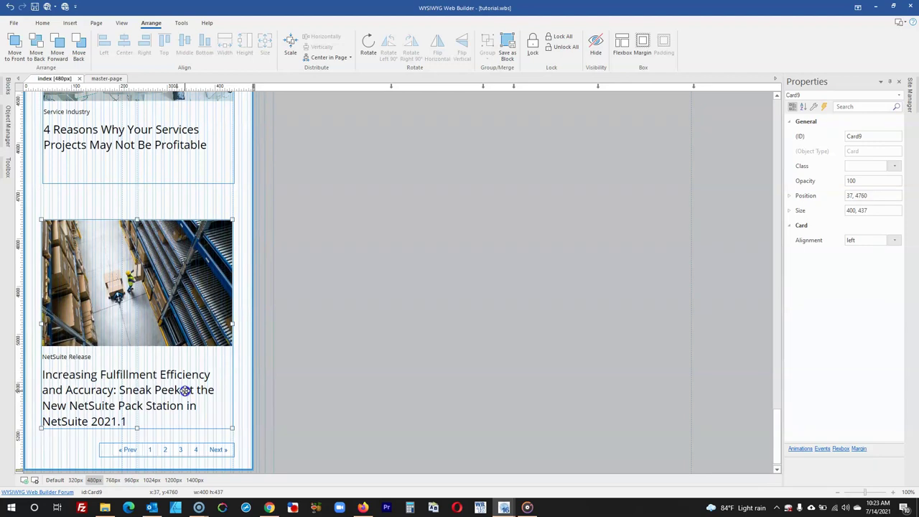
# Select all the stacked cards, distribute them evenly in the vertical direction and left-align them at x 40.
pyautogui.scroll(3, 173, 323)
pyautogui.keyDown('shift'); pyautogui.click(166, 311); pyautogui.keyUp('shift')
pyautogui.scroll(10, 166, 311)
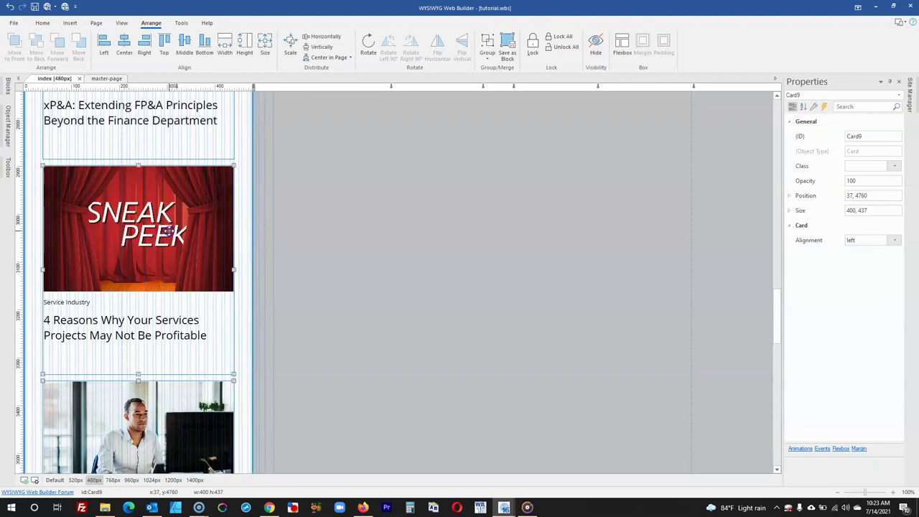
pyautogui.scroll(10, 166, 229)
pyautogui.scroll(10, 161, 244)
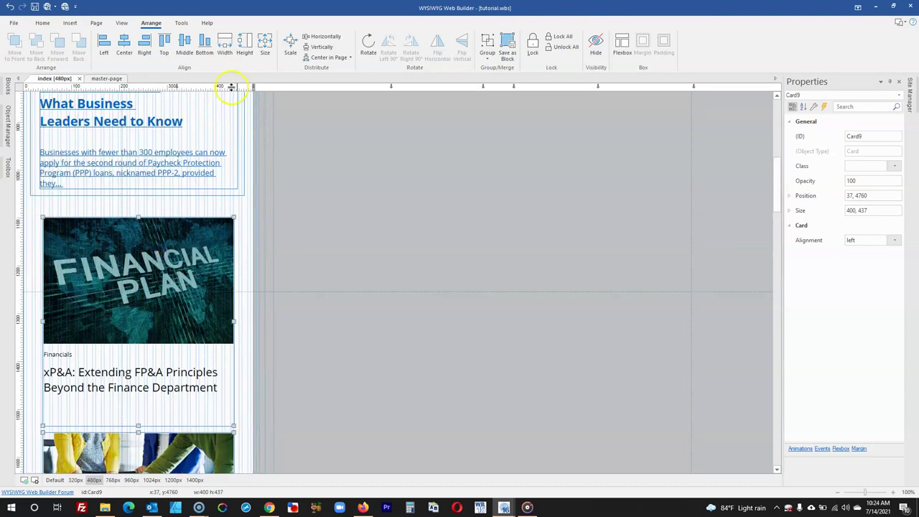
pyautogui.scroll(-3, 229, 164)
pyautogui.scroll(-15, 229, 165)
pyautogui.scroll(-10, 158, 166)
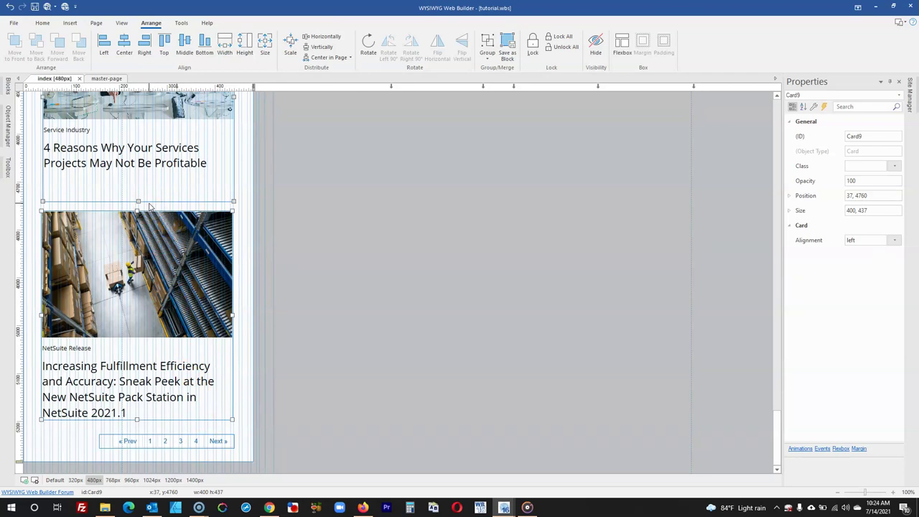
pyautogui.scroll(8, 288, 224)
pyautogui.click(283, 173)
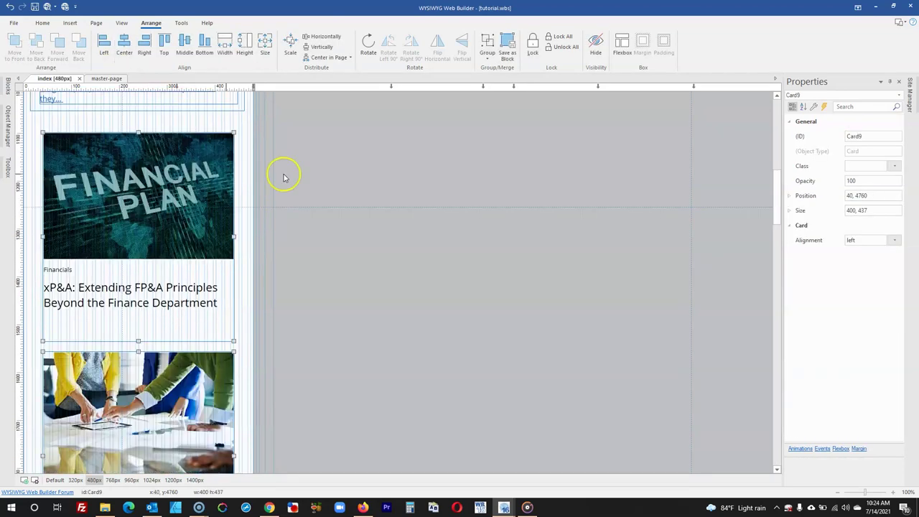
# Switch to the 320px breakpoint and narrow the NetSuite Blog title box to about 288 wide.
pyautogui.scroll(-3, 362, 260)
pyautogui.scroll(-3, 363, 260)
pyautogui.scroll(5, 362, 260)
pyautogui.scroll(-5, 362, 260)
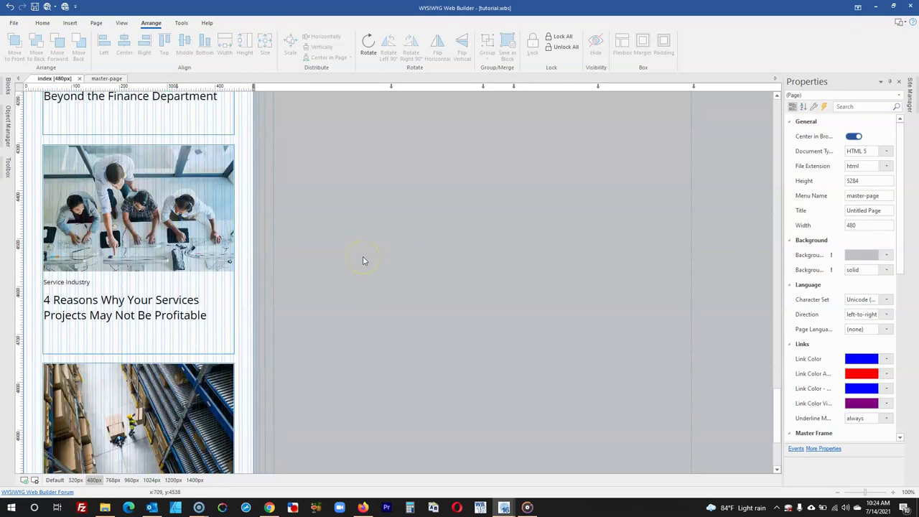
pyautogui.scroll(20, 362, 259)
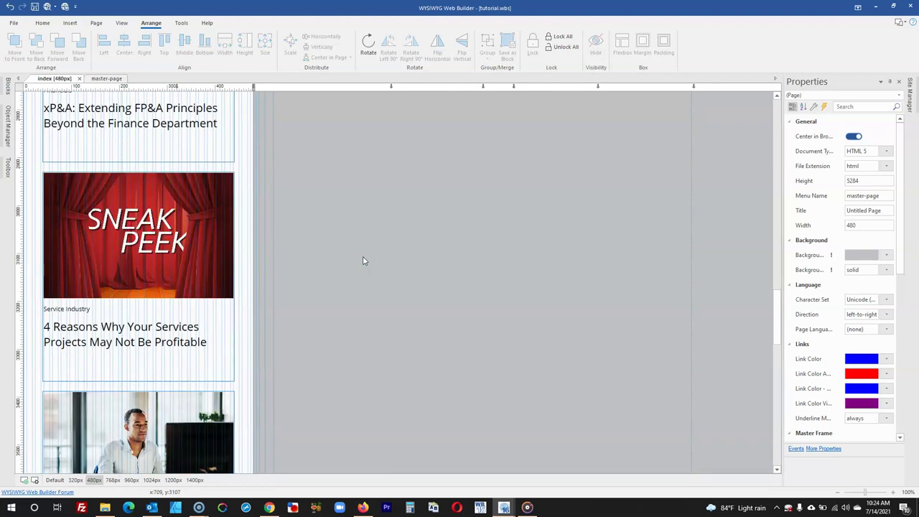
pyautogui.scroll(3, 362, 260)
pyautogui.click(189, 94)
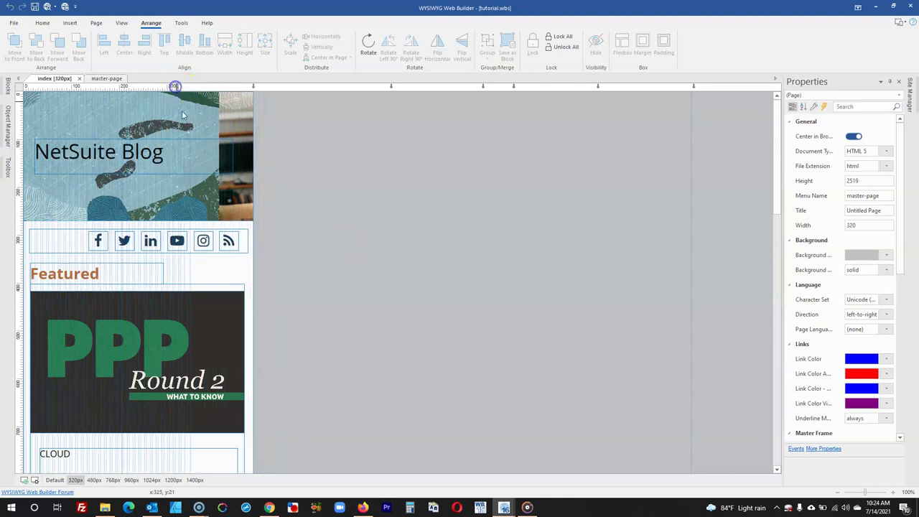
pyautogui.click(230, 154)
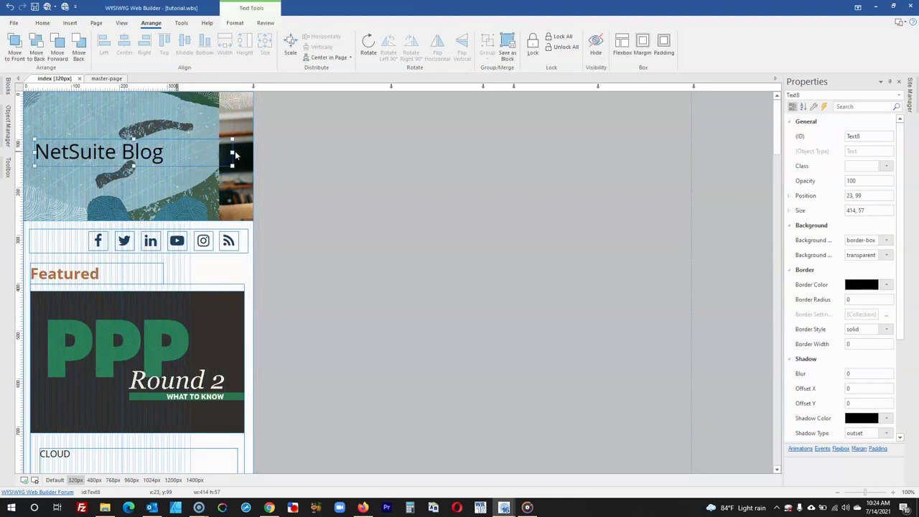
pyautogui.moveTo(232, 152); pyautogui.dragTo(195, 148)
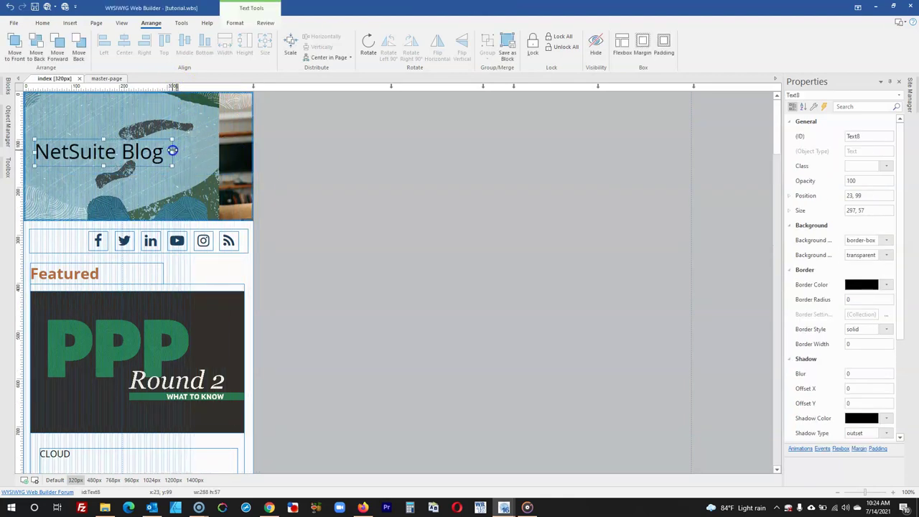
# Set the header banner layer's width to 320.
pyautogui.click(192, 140)
pyautogui.doubleClick(854, 211)
pyautogui.write('320')
pyautogui.press('Return')
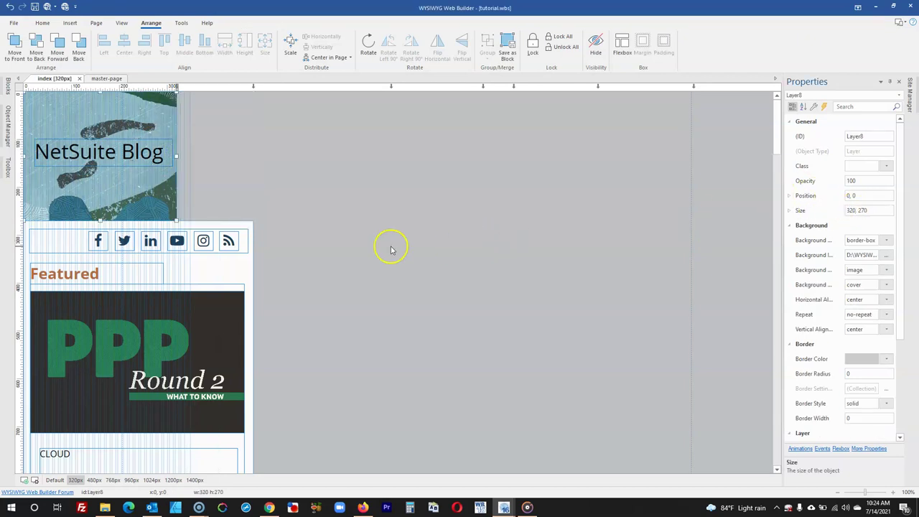
# Move the six social icons left so the Facebook icon sits at about 23, 287, and move their bar to about 4, 280.
pyautogui.click(106, 244)
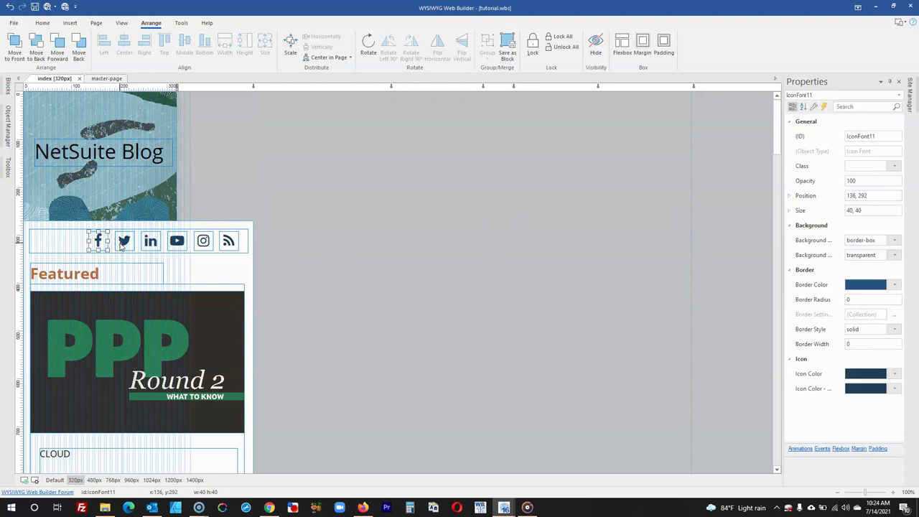
pyautogui.keyDown('shift'); pyautogui.click(122, 244); pyautogui.keyUp('shift')
pyautogui.keyDown('shift'); pyautogui.click(150, 242); pyautogui.keyUp('shift')
pyautogui.keyDown('shift'); pyautogui.click(177, 242); pyautogui.keyUp('shift')
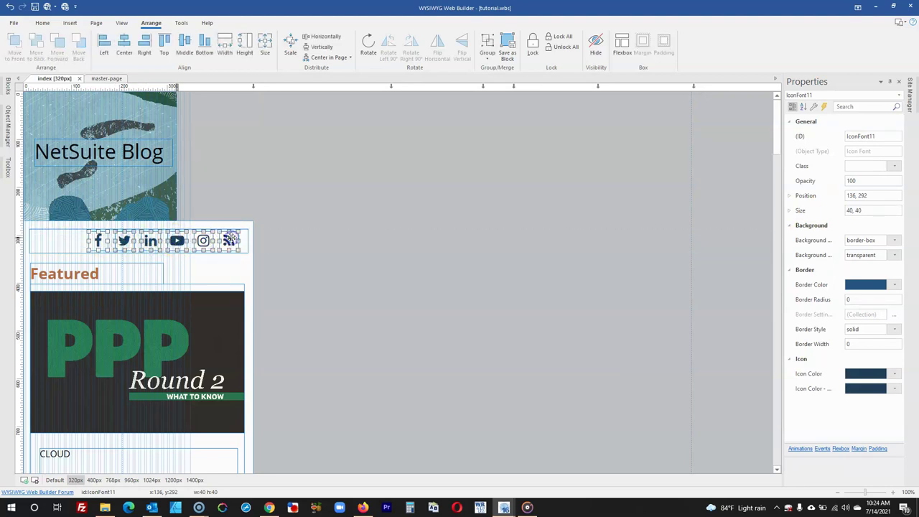
pyautogui.moveTo(202, 240); pyautogui.dragTo(150, 238)
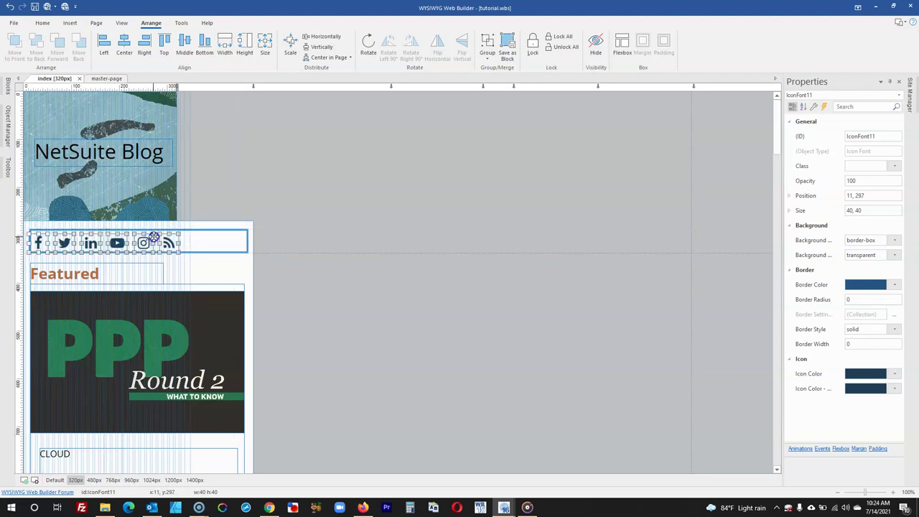
pyautogui.moveTo(156, 236); pyautogui.dragTo(162, 231)
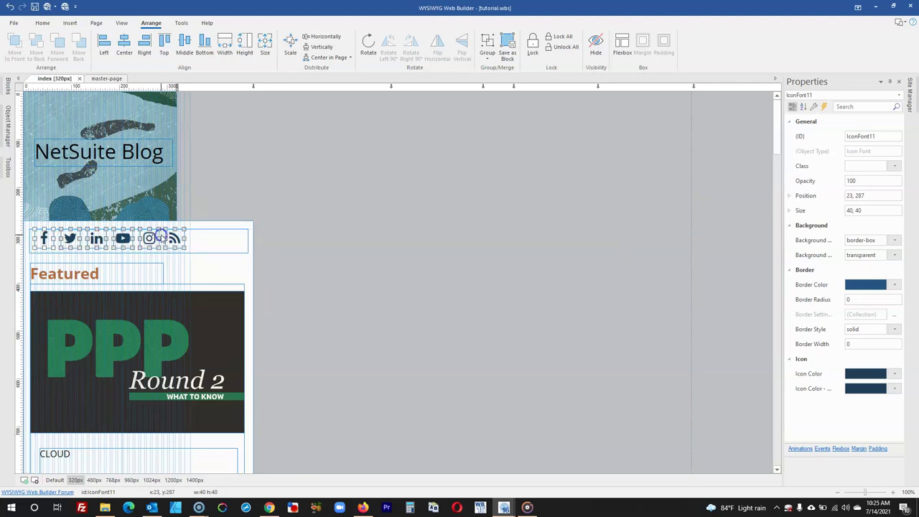
pyautogui.click(197, 245)
pyautogui.moveTo(198, 244); pyautogui.dragTo(195, 242)
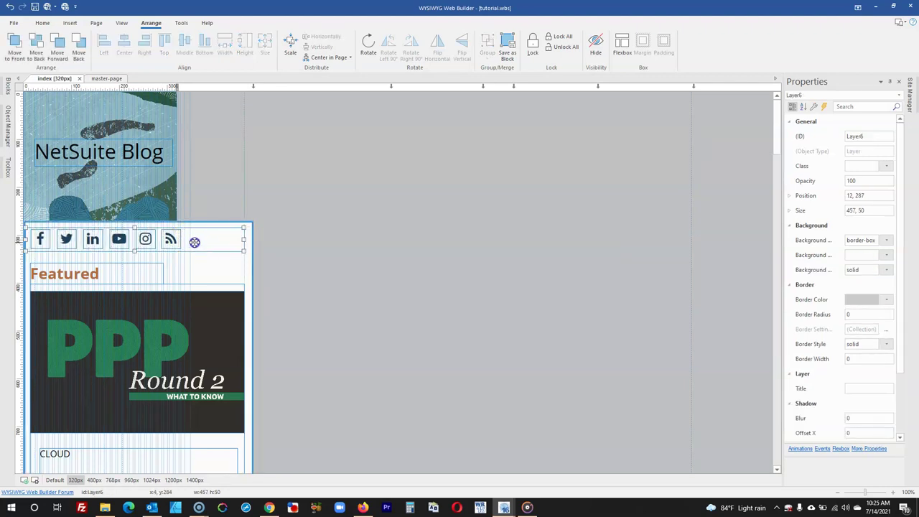
# Move the RSS icon left to about x 275 and distribute all six social icons evenly in the horizontal direction.
pyautogui.click(170, 237)
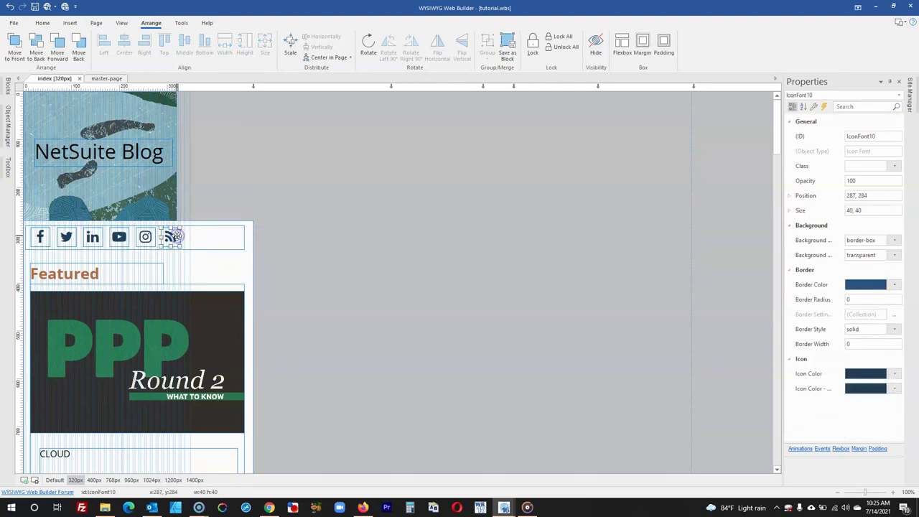
pyautogui.moveTo(170, 237); pyautogui.dragTo(154, 239)
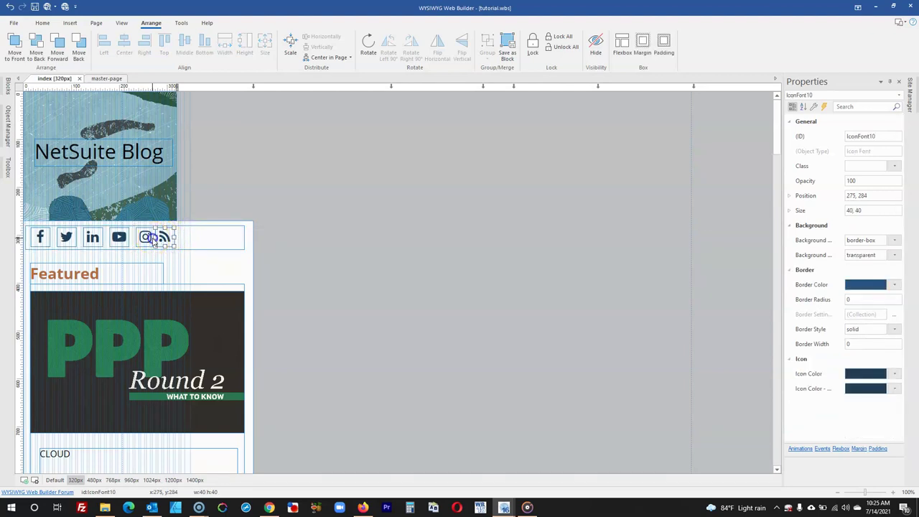
pyautogui.keyDown('shift'); pyautogui.click(147, 238); pyautogui.keyUp('shift')
pyautogui.keyDown('shift'); pyautogui.click(119, 238); pyautogui.keyUp('shift')
pyautogui.keyDown('shift'); pyautogui.click(93, 237); pyautogui.keyUp('shift')
pyautogui.keyDown('shift'); pyautogui.click(70, 241); pyautogui.keyUp('shift')
pyautogui.keyDown('shift'); pyautogui.click(40, 238); pyautogui.keyUp('shift')
pyautogui.click(321, 36)
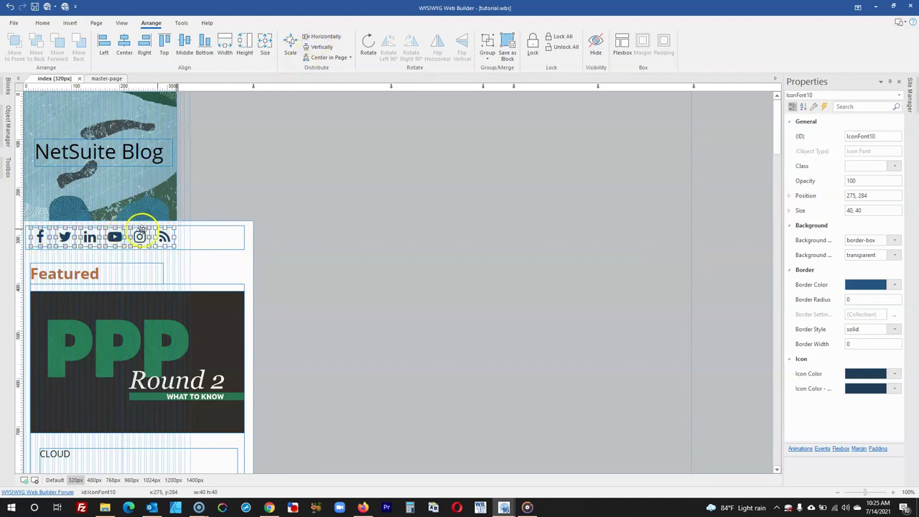
# Set the social icon bar layer's width to 320 and left-align it with the header banner layer.
pyautogui.click(226, 237)
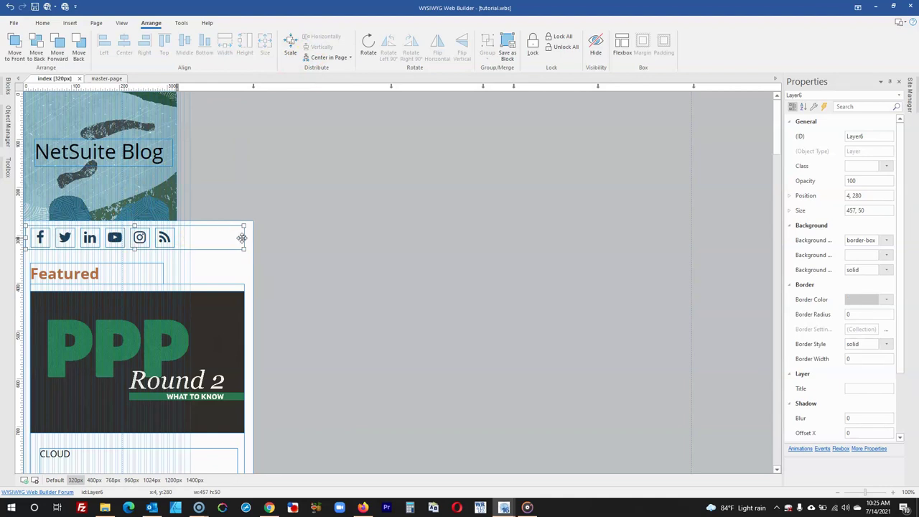
pyautogui.doubleClick(855, 210)
pyautogui.write('320')
pyautogui.press('Return')
pyautogui.click(280, 297)
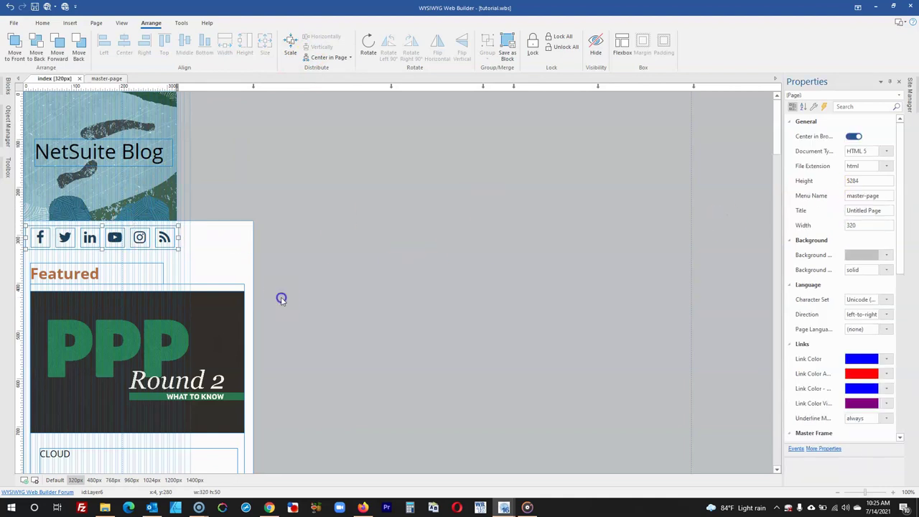
pyautogui.click(176, 241)
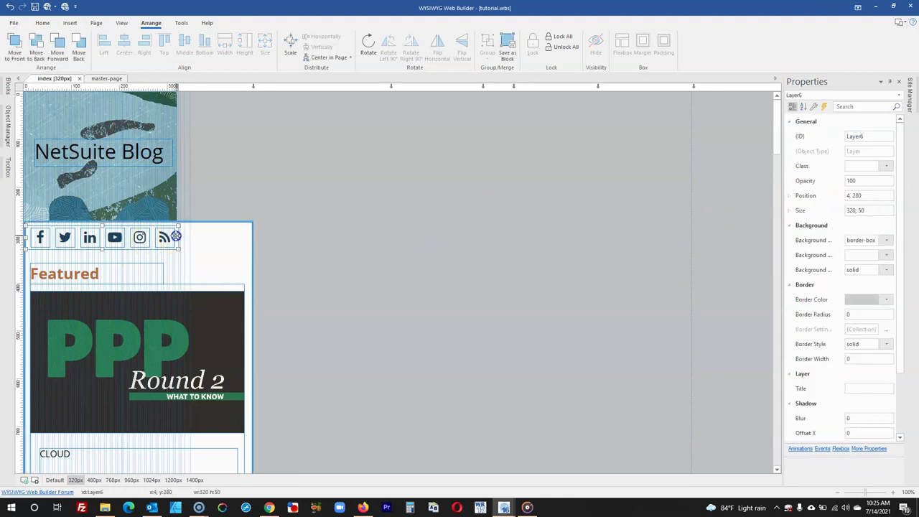
pyautogui.click(112, 60)
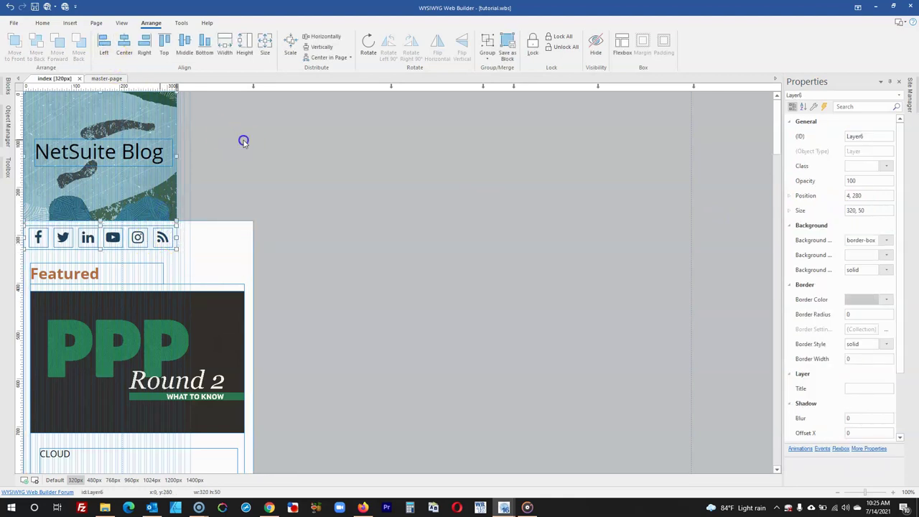
pyautogui.click(242, 139)
# Select all the social icons, align their middles and shift them so the RSS icon sits at about 270, 285.
pyautogui.click(139, 237)
pyautogui.moveTo(139, 237); pyautogui.dragTo(26, 240)
pyautogui.click(190, 48)
pyautogui.moveTo(113, 235); pyautogui.dragTo(116, 236)
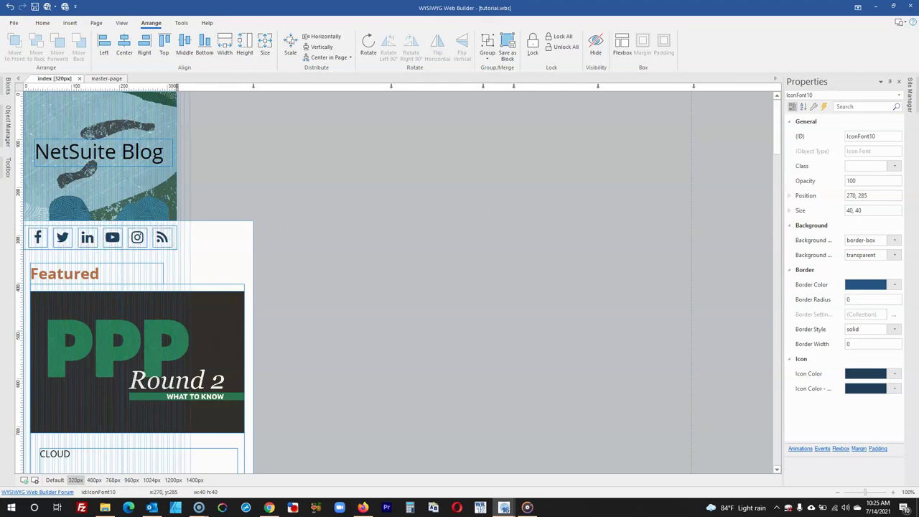
# Reduce the featured PPP Round 2 image to about 294 wide.
pyautogui.click(132, 371)
pyautogui.click(869, 208)
pyautogui.click(629, 233)
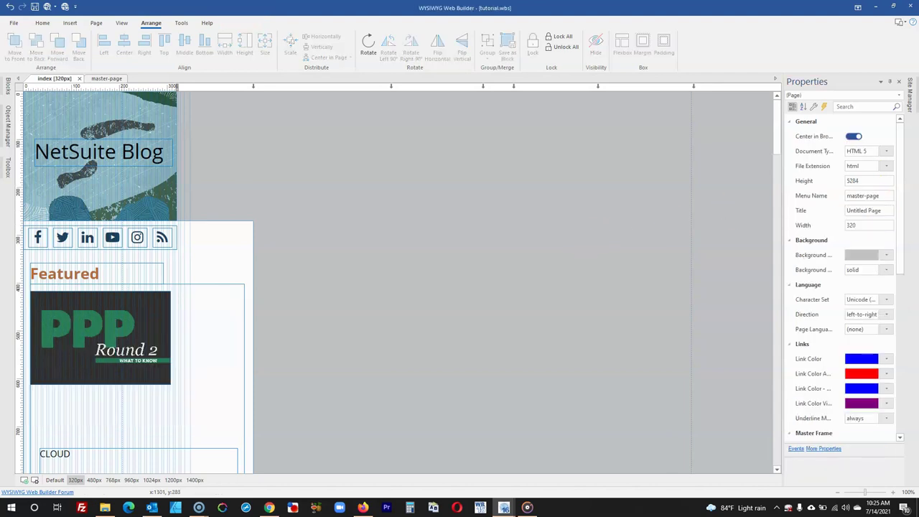
# Set the featured article's text box size to 273 x 352 and raise it beneath the image to about 31, 640.
pyautogui.scroll(-3, 115, 321)
pyautogui.click(118, 322)
pyautogui.write('273, 352')
pyautogui.click(137, 247)
pyautogui.moveTo(137, 247); pyautogui.dragTo(136, 208)
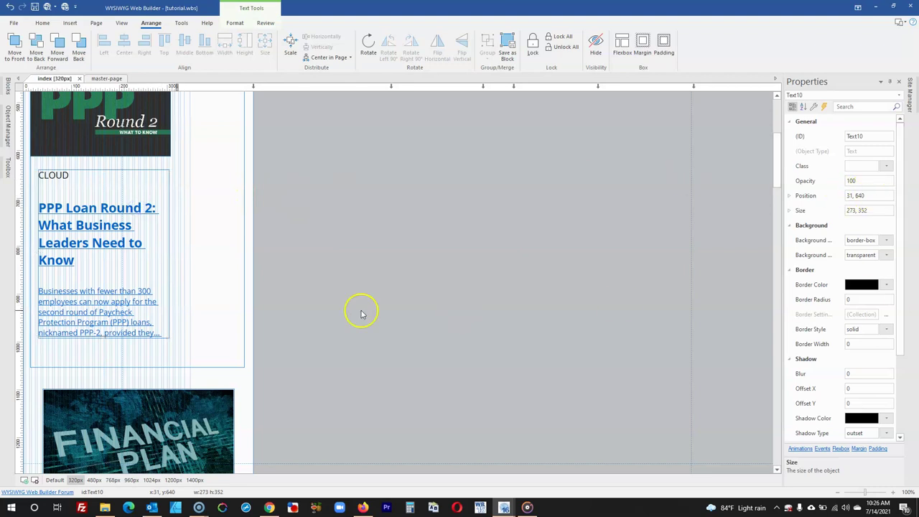
# Set the featured section layer's size to 294 x 609.
pyautogui.click(226, 287)
pyautogui.click(801, 211)
pyautogui.click(512, 252)
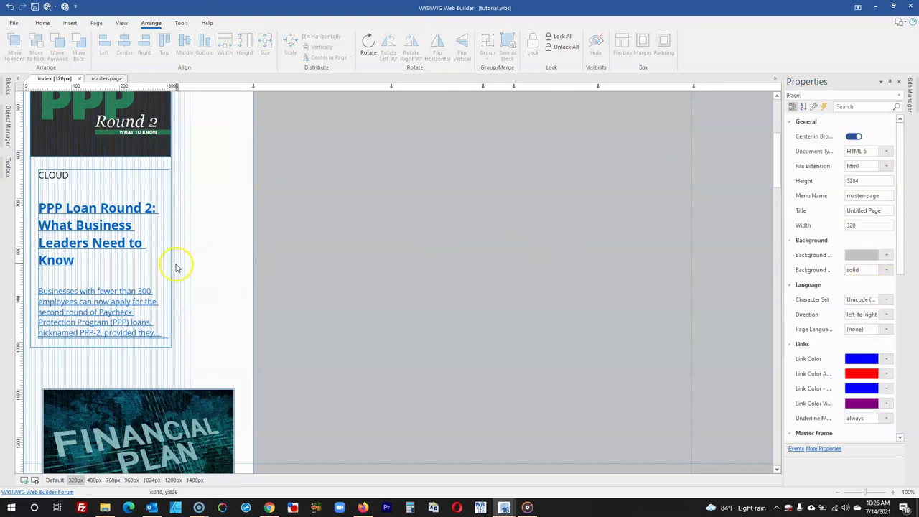
# Raise the featured text box to about y 628 and center it horizontally in the page.
pyautogui.scroll(1, 176, 267)
pyautogui.click(115, 287)
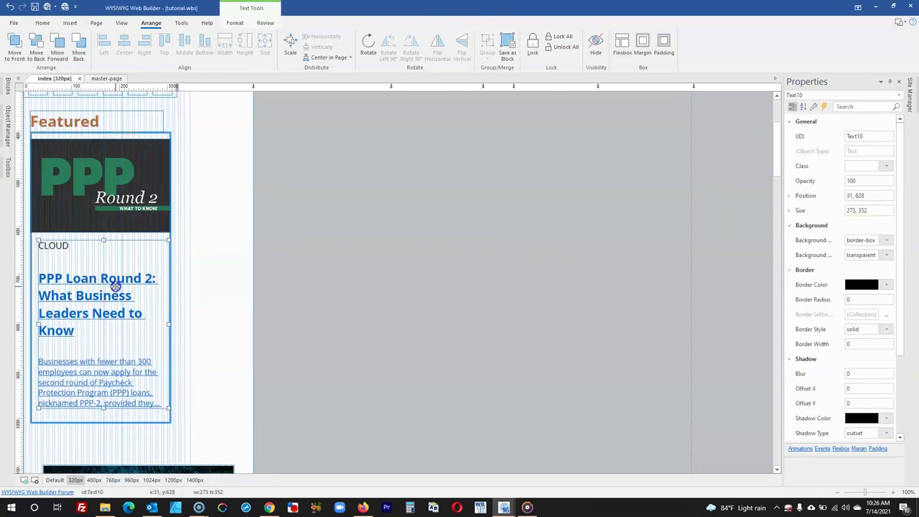
pyautogui.rightClick(115, 287)
pyautogui.click(182, 303)
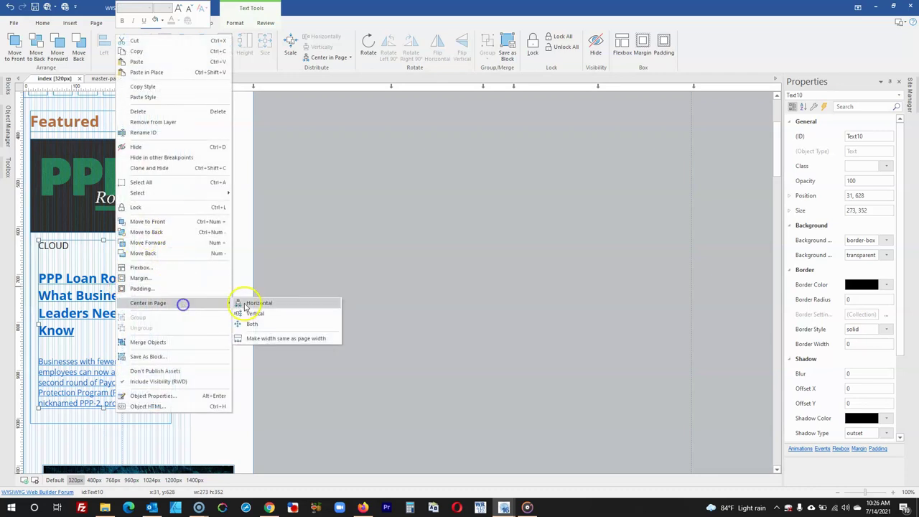
pyautogui.click(247, 305)
# Center-align the featured section layer with the header banner layer.
pyautogui.click(127, 235)
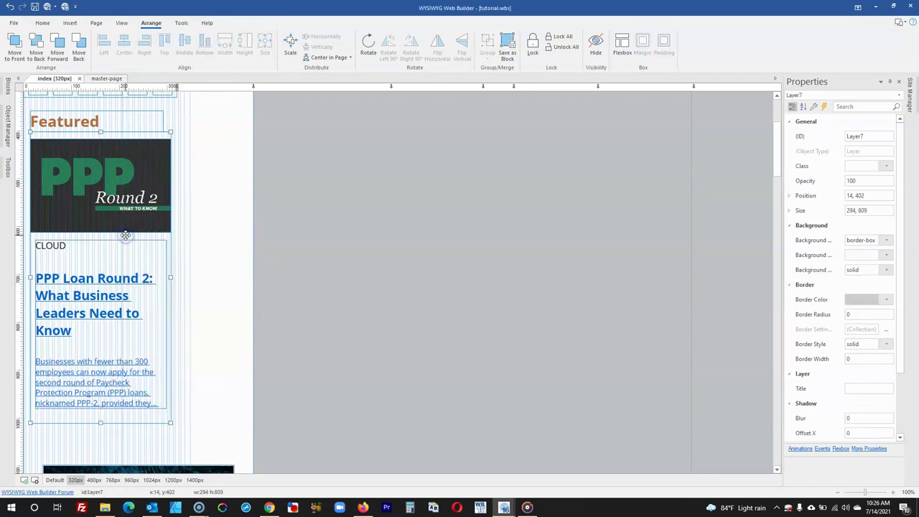
pyautogui.scroll(2, 126, 237)
pyautogui.keyDown('shift'); pyautogui.click(124, 200); pyautogui.keyUp('shift')
pyautogui.click(123, 50)
pyautogui.click(215, 170)
# Resize the first Financials card to 294 wide and move it up and left beneath the featured section, at about x 13.
pyautogui.scroll(-5, 208, 188)
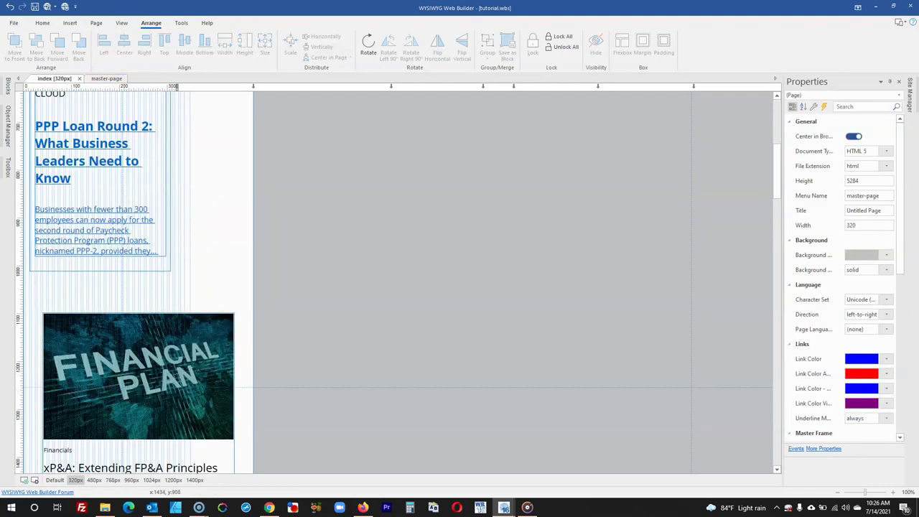
pyautogui.click(90, 337)
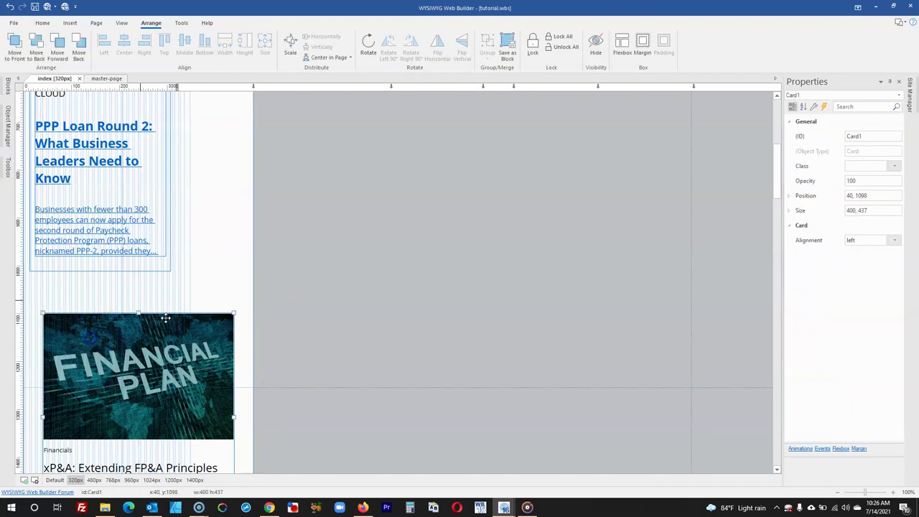
pyautogui.click(515, 251)
pyautogui.scroll(-3, 129, 259)
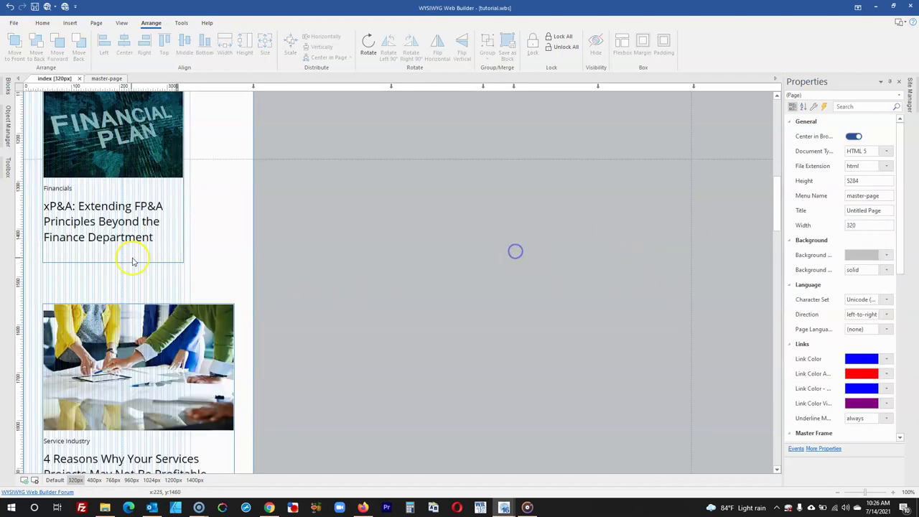
pyautogui.scroll(1, 124, 272)
pyautogui.moveTo(120, 214); pyautogui.dragTo(104, 196)
# Resize the first Service Industry card to 294 x 372 and move it up and left toward the Financials card above.
pyautogui.click(134, 395)
pyautogui.click(863, 210)
pyautogui.click(392, 294)
pyautogui.click(87, 355)
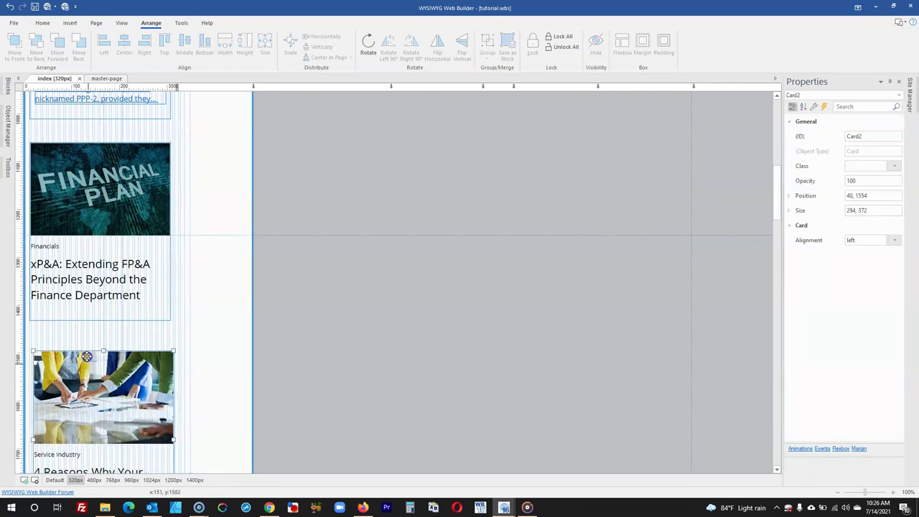
# Resize the first NetSuite Release card and the second Financials card below it to 294 wide.
pyautogui.scroll(-5, 87, 355)
pyautogui.click(95, 354)
pyautogui.click(861, 209)
pyautogui.click(528, 281)
pyautogui.scroll(-5, 406, 283)
pyautogui.click(180, 280)
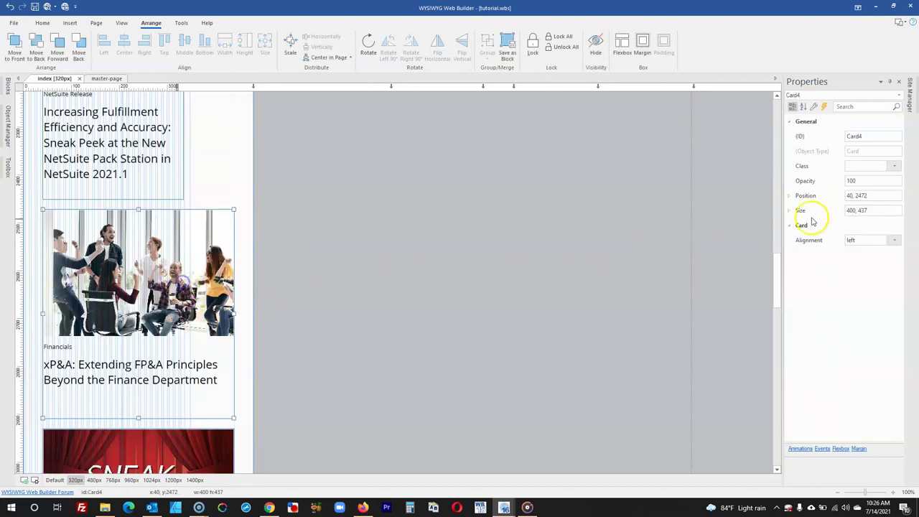
pyautogui.click(541, 259)
# Resize the Sneak Peek Service Industry card and the second NetSuite Release card to 294 wide.
pyautogui.scroll(-5, 410, 262)
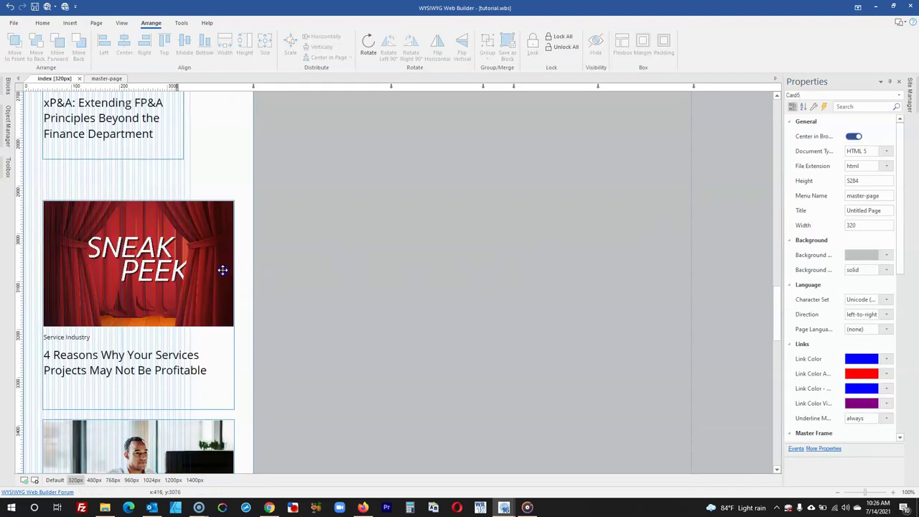
pyautogui.click(223, 266)
pyautogui.click(801, 219)
pyautogui.click(478, 241)
pyautogui.scroll(-5, 431, 237)
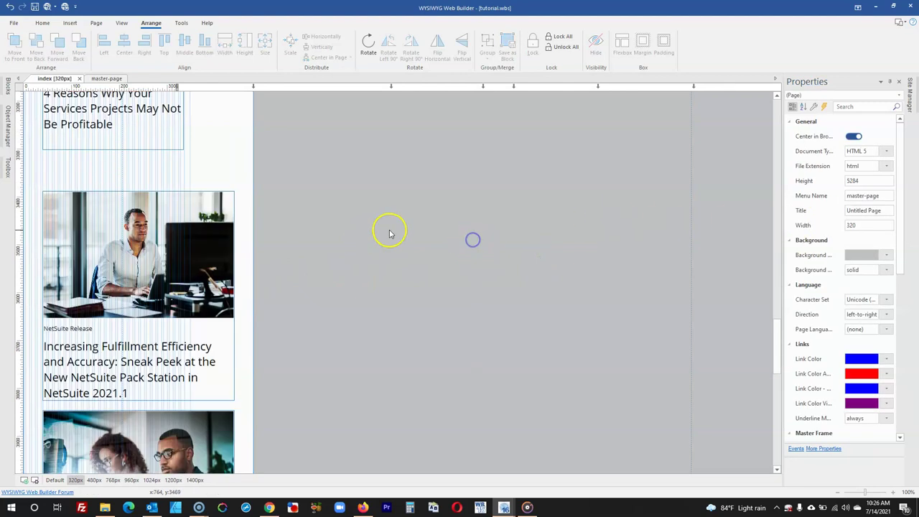
pyautogui.click(133, 239)
pyautogui.click(801, 212)
pyautogui.click(582, 238)
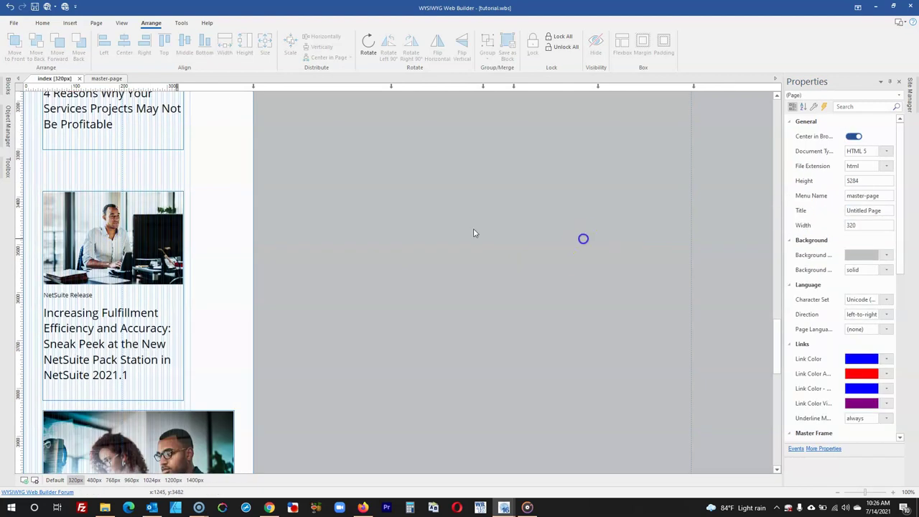
# Set the size of the third Financials card and the third Service Industry card to 294 x 365.
pyautogui.scroll(-5, 502, 241)
pyautogui.click(137, 252)
pyautogui.click(866, 209)
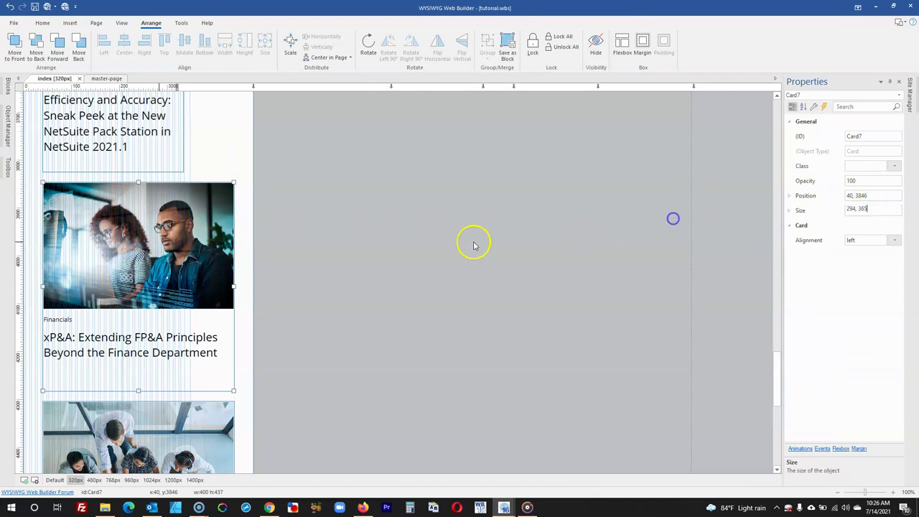
pyautogui.click(474, 242)
pyautogui.scroll(-5, 261, 238)
pyautogui.click(137, 237)
pyautogui.click(870, 208)
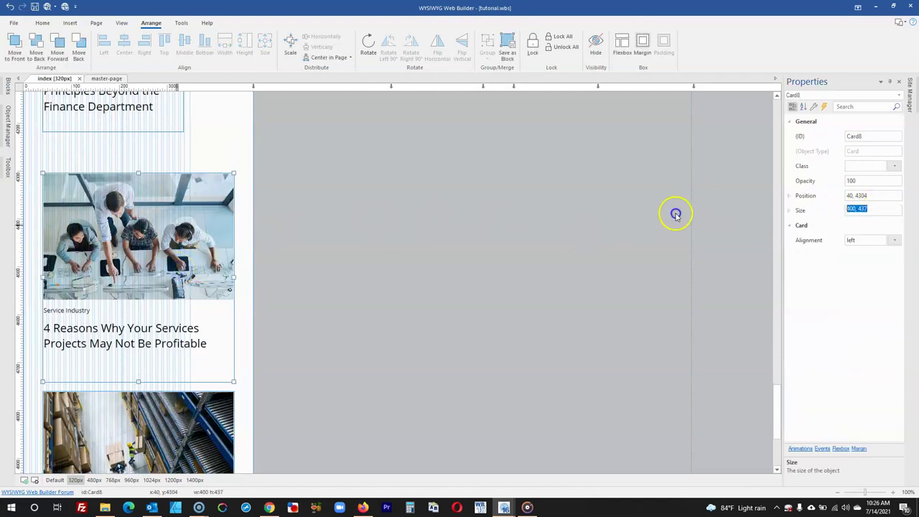
pyautogui.click(448, 243)
# Resize the last NetSuite Release card to 294 wide and set its position to 13, 4367.
pyautogui.scroll(-5, 242, 208)
pyautogui.click(163, 241)
pyautogui.click(865, 208)
pyautogui.click(701, 234)
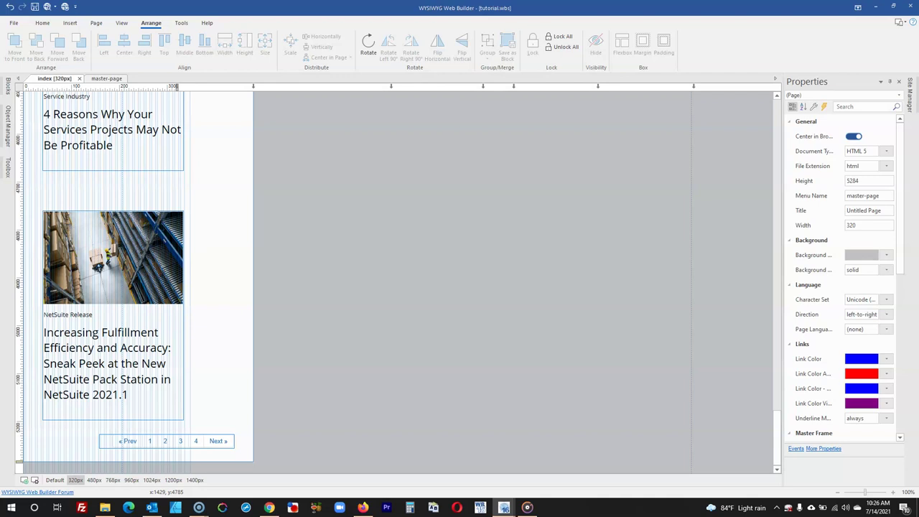
pyautogui.click(113, 288)
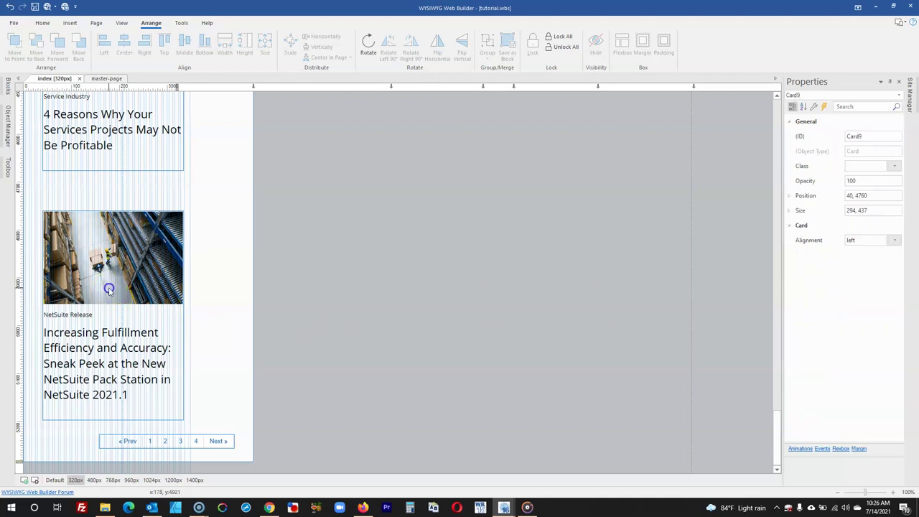
pyautogui.click(876, 195)
pyautogui.click(675, 207)
pyautogui.click(561, 220)
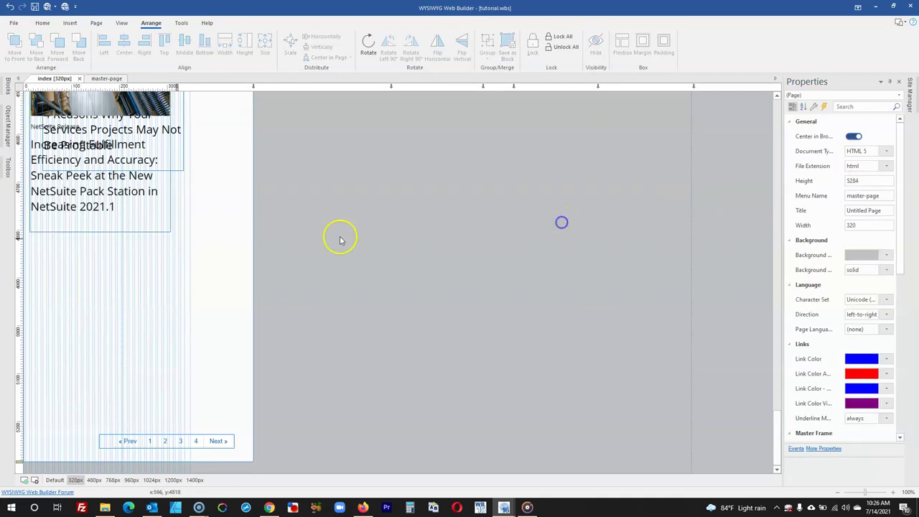
# Select all the article cards together, distribute them evenly vertically and align their left edges.
pyautogui.scroll(3, 194, 291)
pyautogui.click(141, 425)
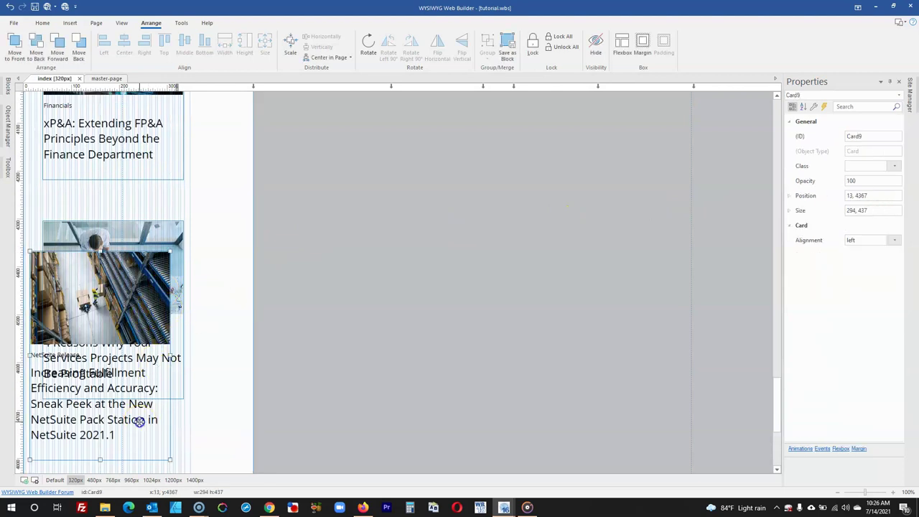
pyautogui.scroll(3, 134, 266)
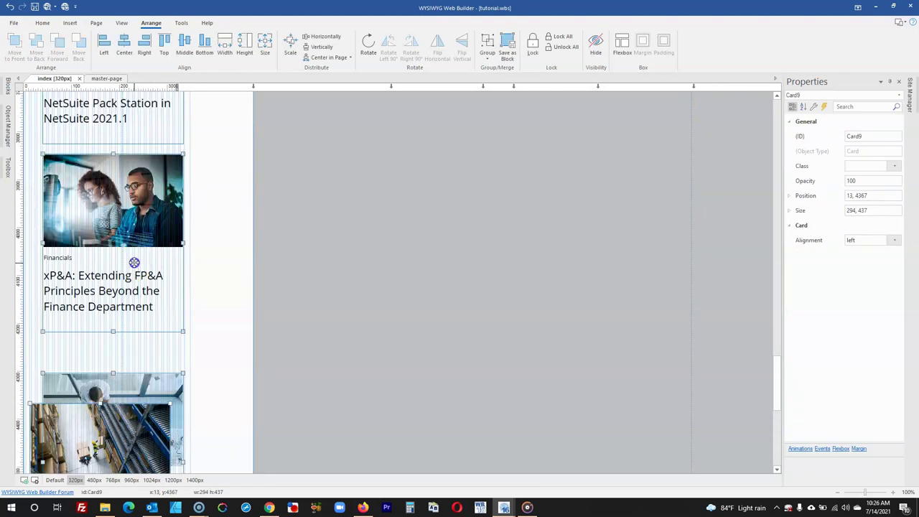
pyautogui.scroll(3, 129, 253)
pyautogui.scroll(4, 123, 234)
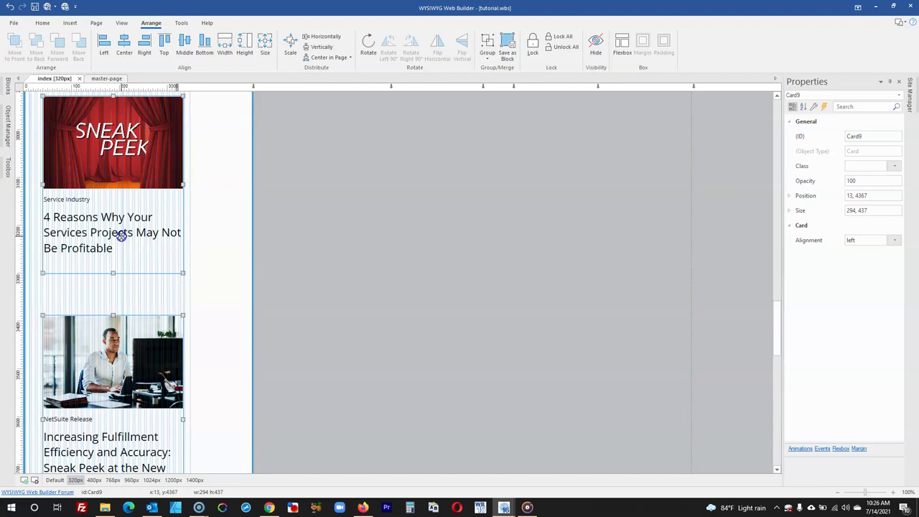
pyautogui.scroll(3, 122, 235)
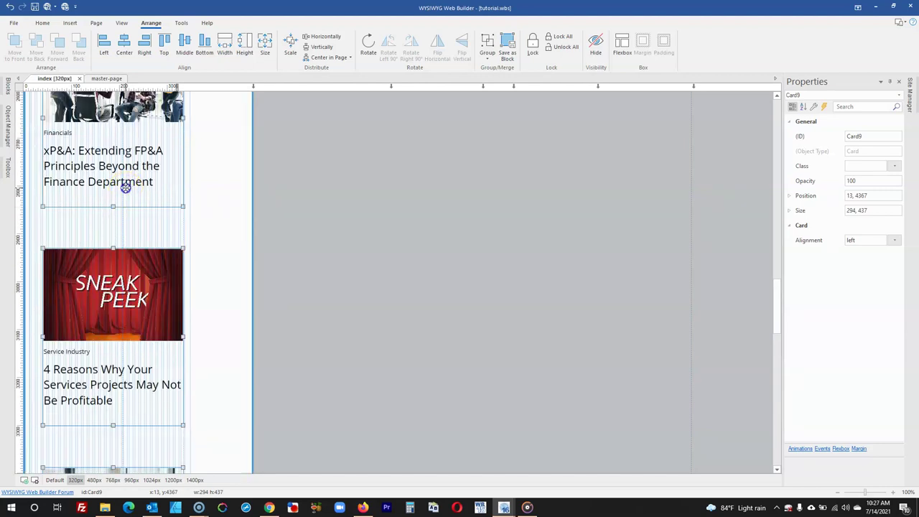
pyautogui.scroll(5, 124, 194)
pyautogui.scroll(5, 122, 198)
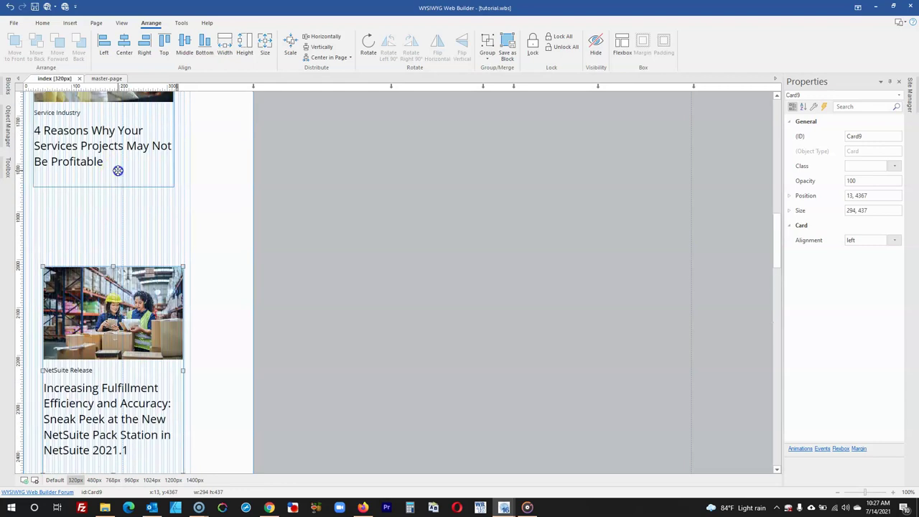
pyautogui.scroll(10, 118, 171)
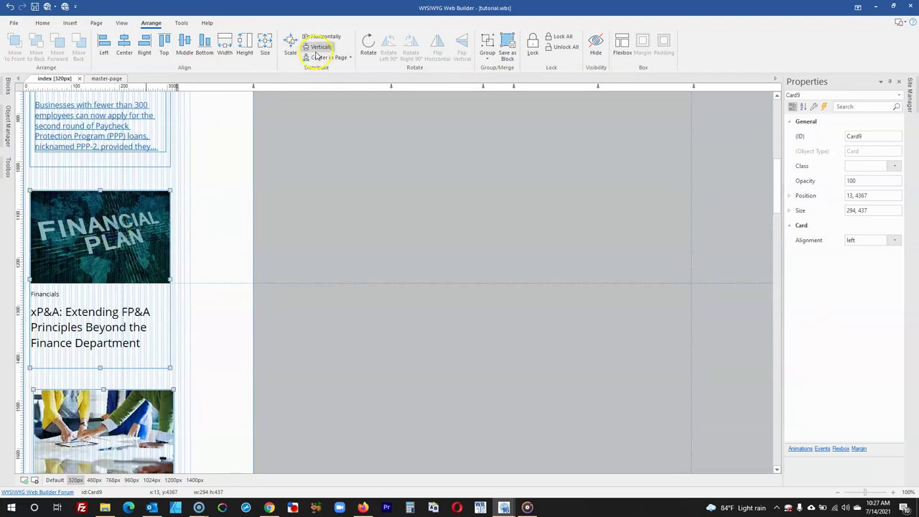
pyautogui.click(316, 47)
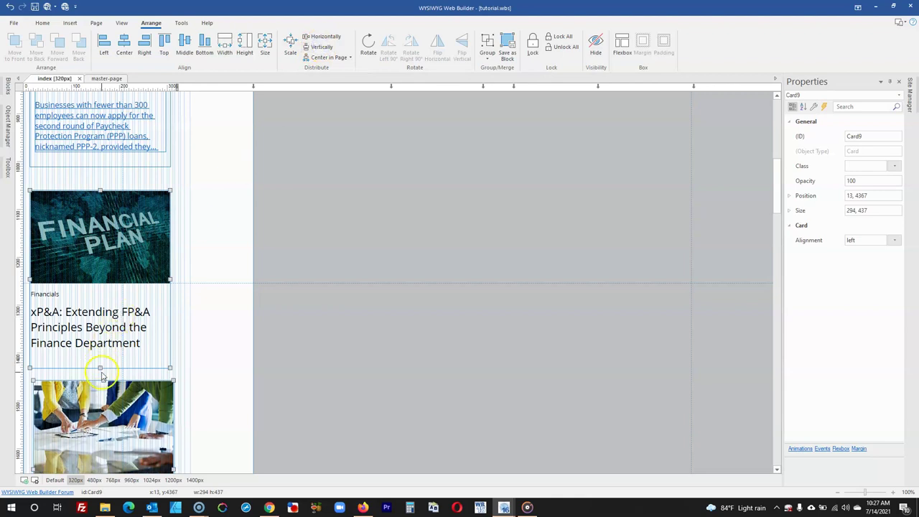
pyautogui.click(104, 45)
pyautogui.scroll(-10, 119, 258)
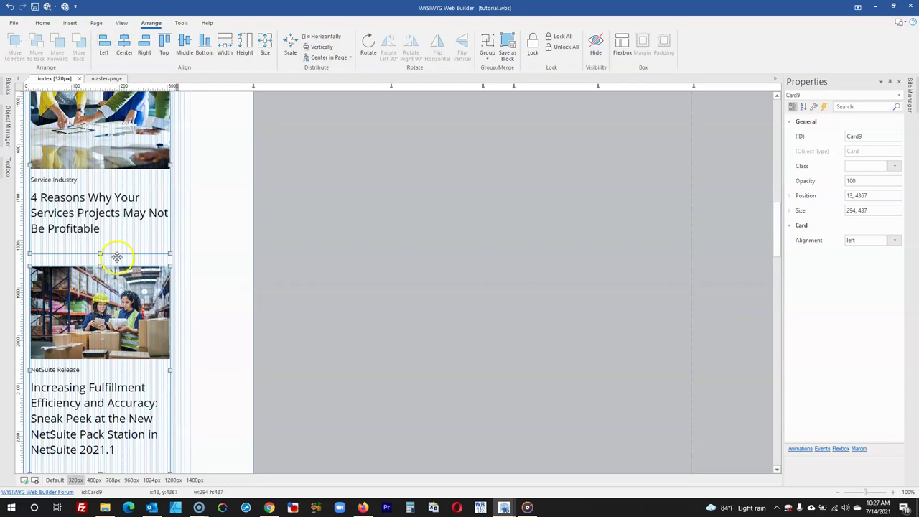
pyautogui.scroll(1, 118, 260)
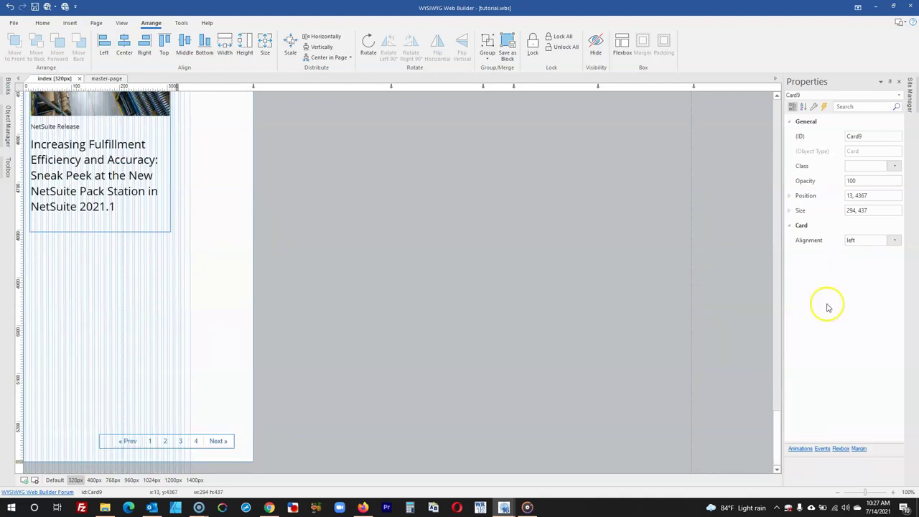
# Move the pagination up directly beneath the last NetSuite Release card, flush with the card's right edge.
pyautogui.click(166, 440)
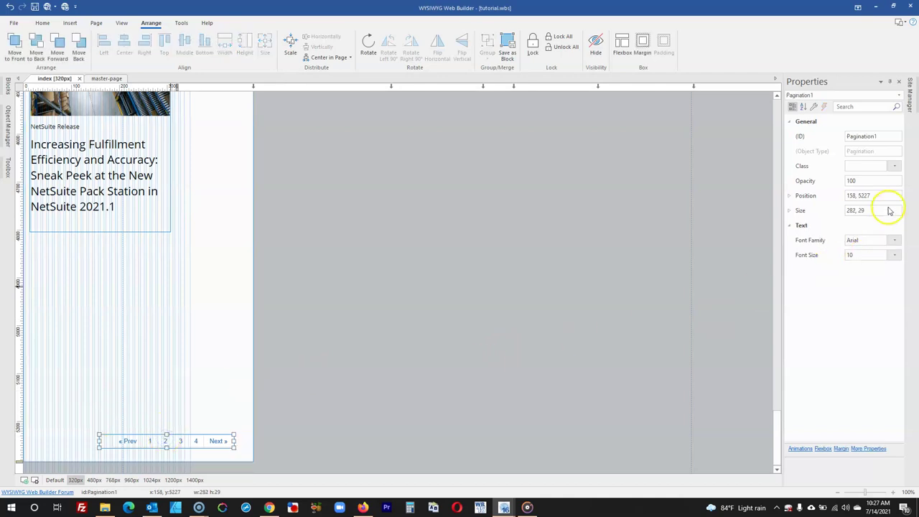
pyautogui.click(865, 195)
pyautogui.click(423, 258)
# Shrink the content layer to 320 wide and about 4637 high so it ends just below the pagination.
pyautogui.click(206, 304)
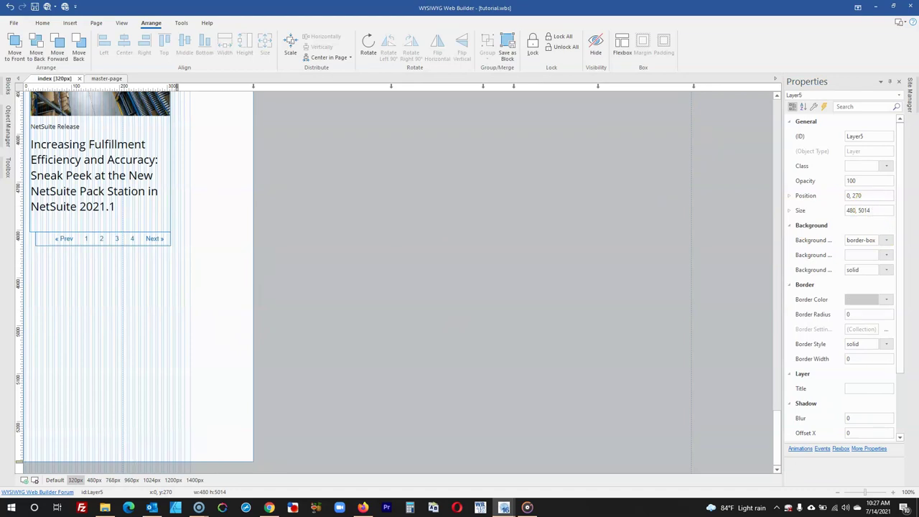
pyautogui.click(83, 327)
pyautogui.click(626, 213)
pyautogui.click(513, 232)
pyautogui.click(138, 258)
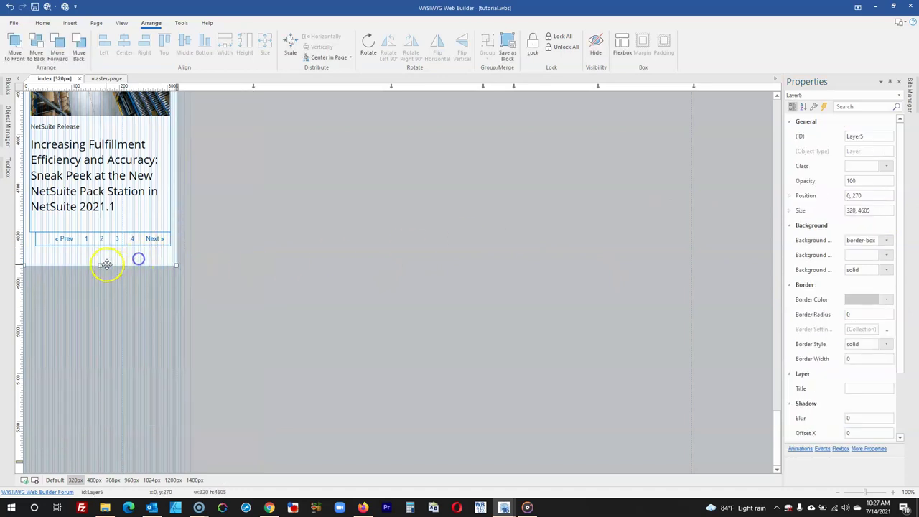
pyautogui.moveTo(99, 266); pyautogui.dragTo(98, 280)
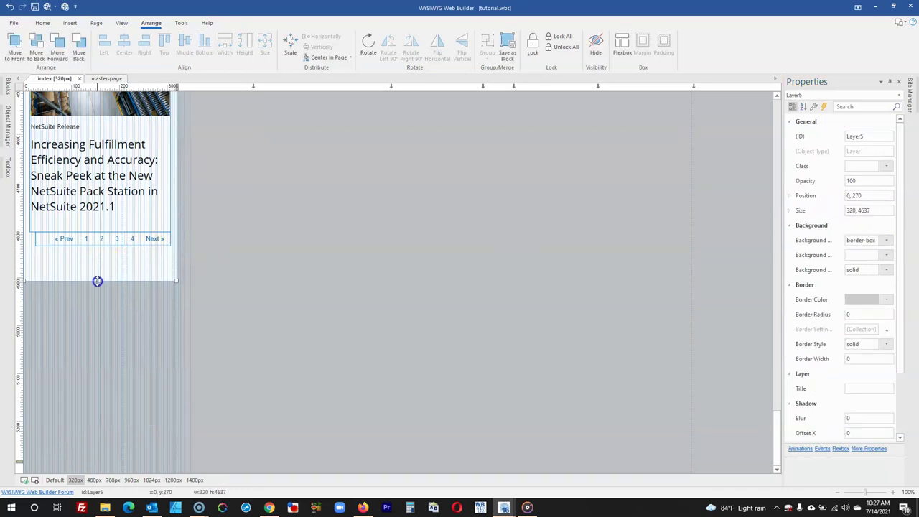
# Lower the pagination to y 4832, right-align it with the last card, and shorten the content layer to 4629 high.
pyautogui.moveTo(119, 236); pyautogui.dragTo(115, 253)
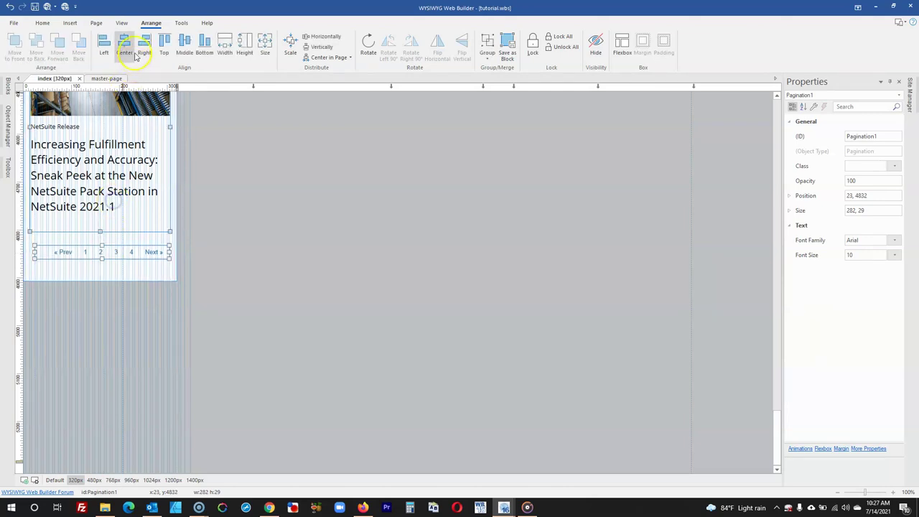
pyautogui.click(215, 270)
pyautogui.click(120, 265)
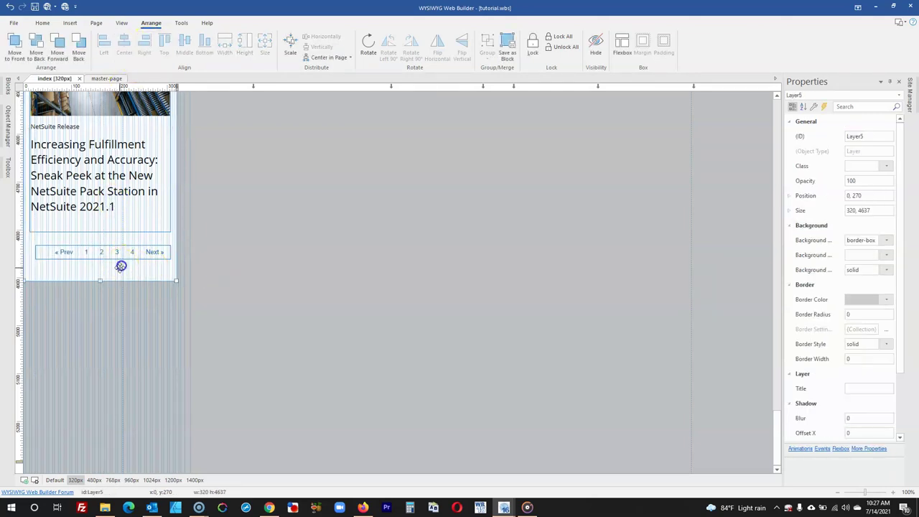
# Switch the index page to the Default breakpoint and check its card grid and pagination.
pyautogui.scroll(20, 113, 251)
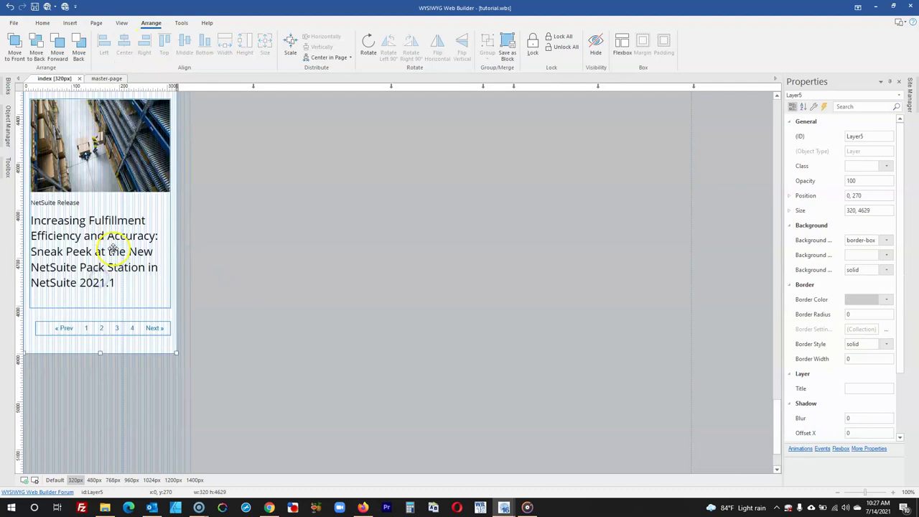
pyautogui.scroll(10, 114, 249)
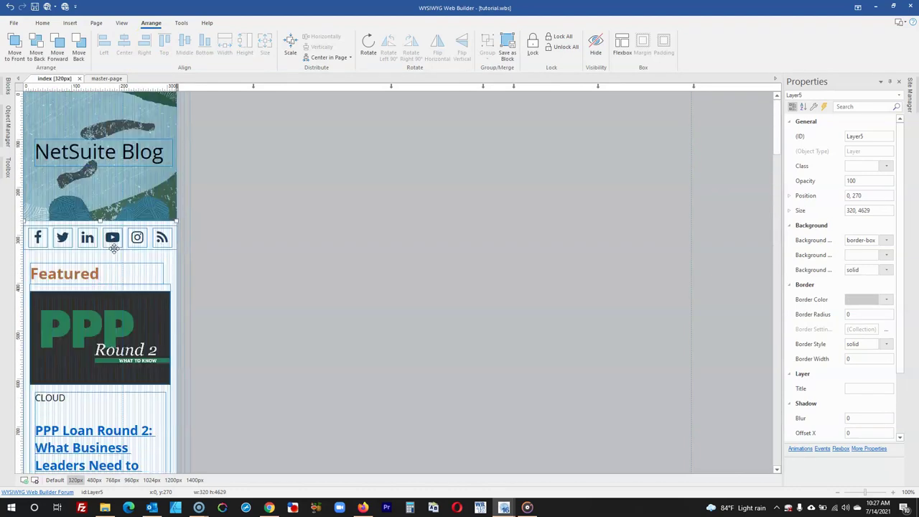
pyautogui.click(178, 91)
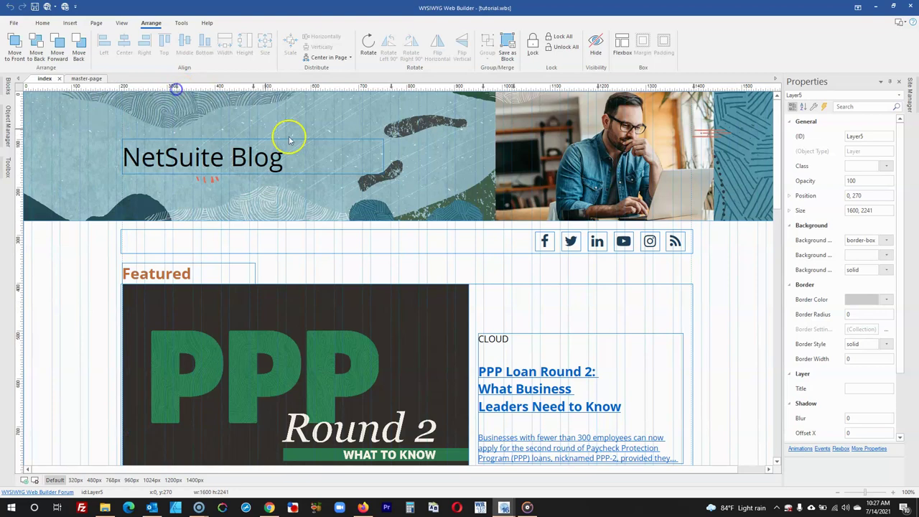
pyautogui.scroll(-15, 395, 308)
pyautogui.scroll(-3, 393, 310)
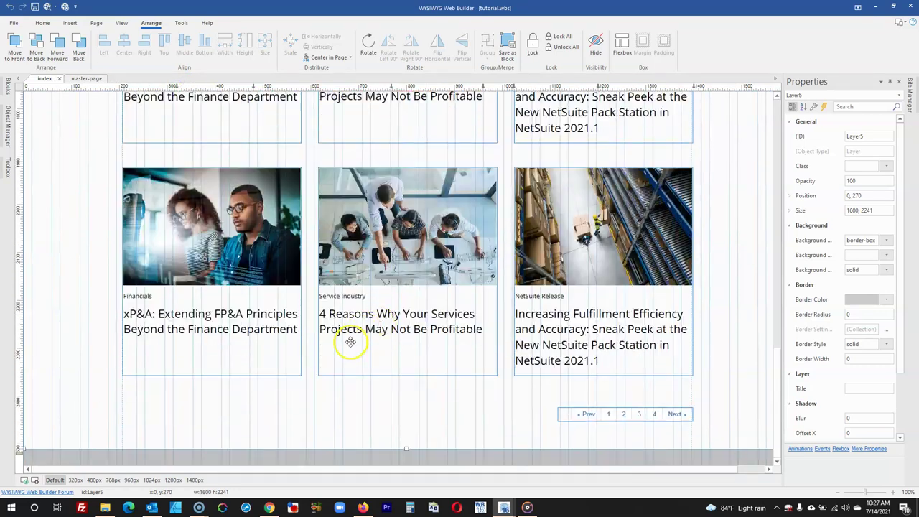
pyautogui.click(298, 454)
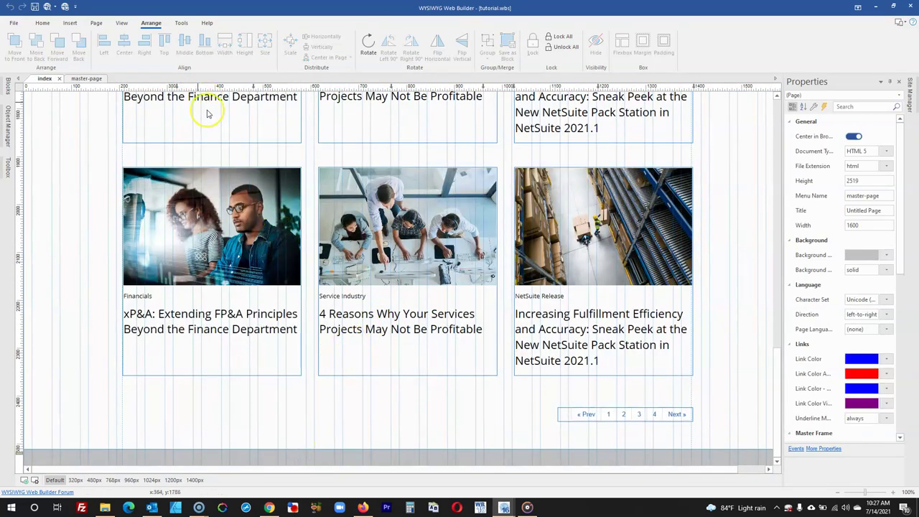
# Preview the index page in the browser and look over its full-width layout.
pyautogui.click(45, 7)
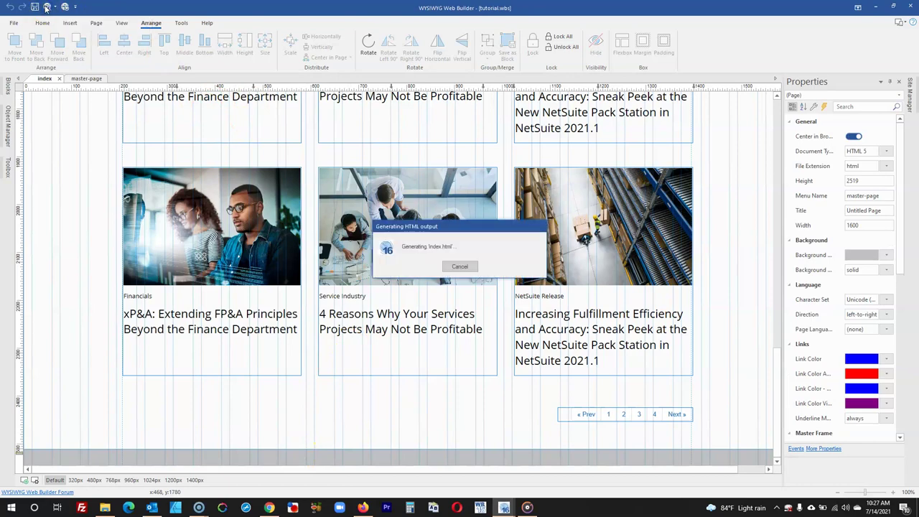
pyautogui.scroll(-2, 746, 88)
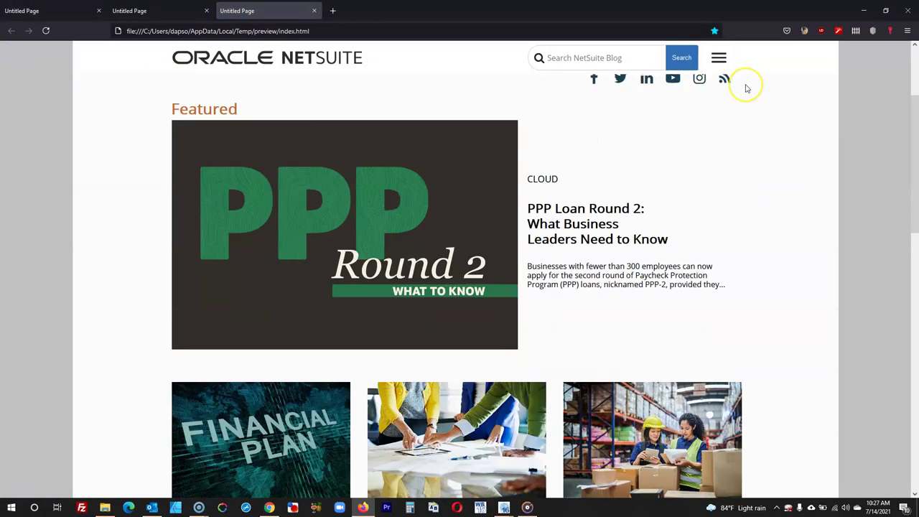
pyautogui.scroll(-10, 746, 87)
pyautogui.scroll(8, 887, 97)
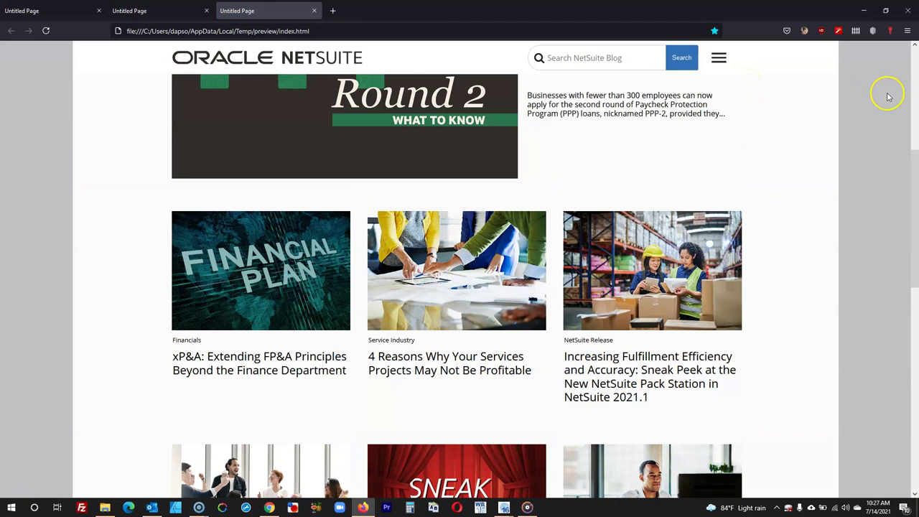
pyautogui.scroll(4, 889, 87)
# Turn on Responsive Design Mode, set the viewport width to 1400 and examine the page down to the footer.
pyautogui.click(908, 30)
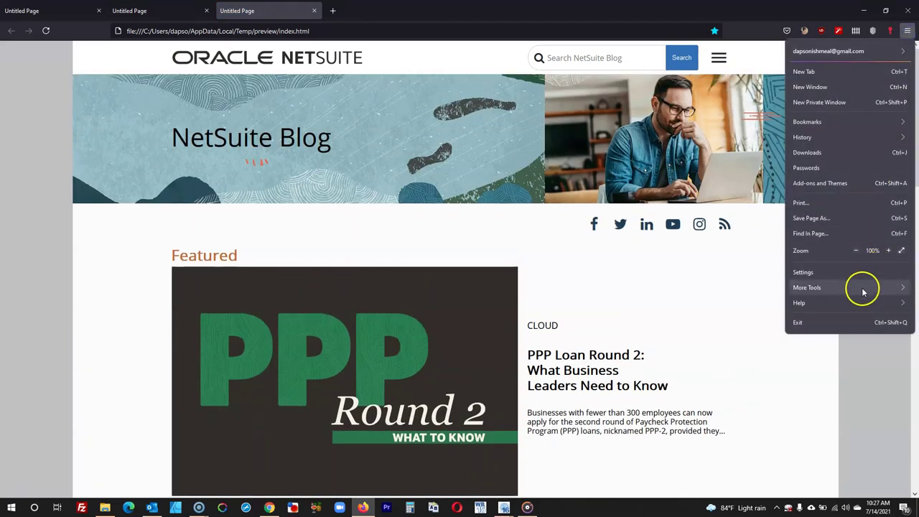
pyautogui.click(863, 291)
pyautogui.click(843, 166)
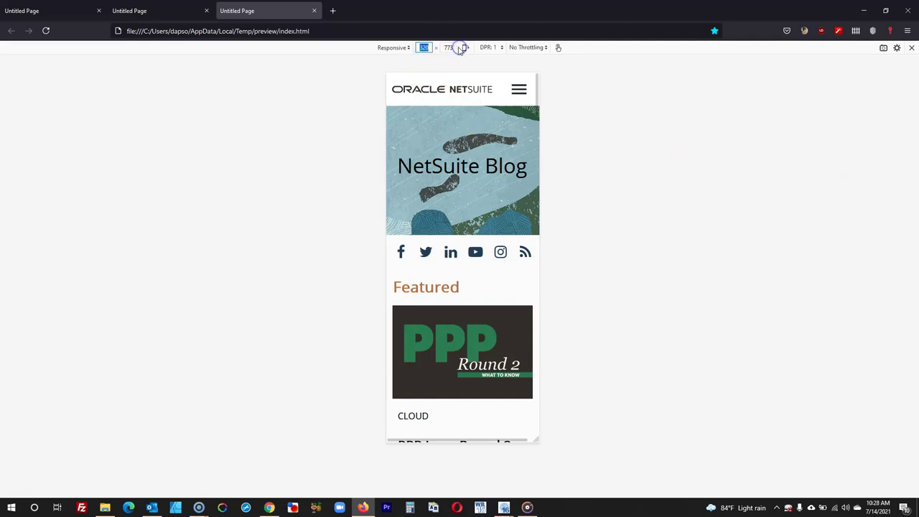
pyautogui.write('1400')
pyautogui.press('Return')
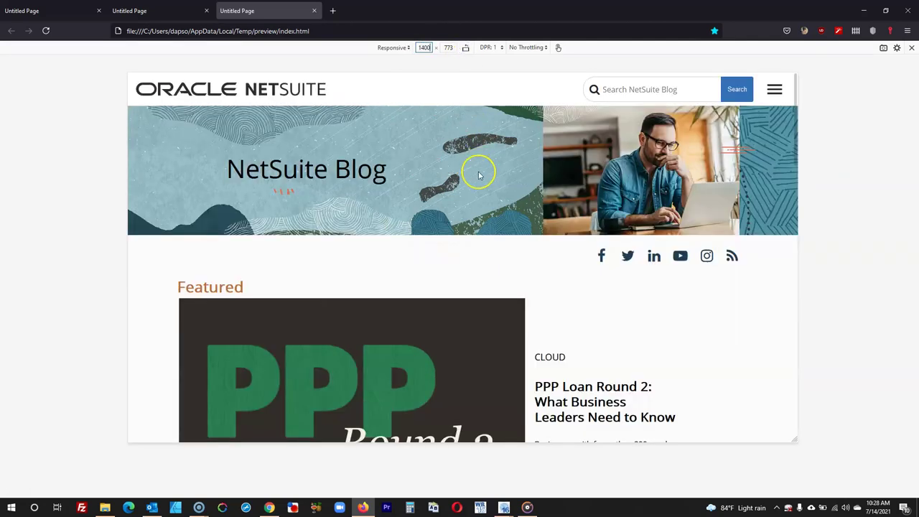
pyautogui.scroll(-10, 478, 175)
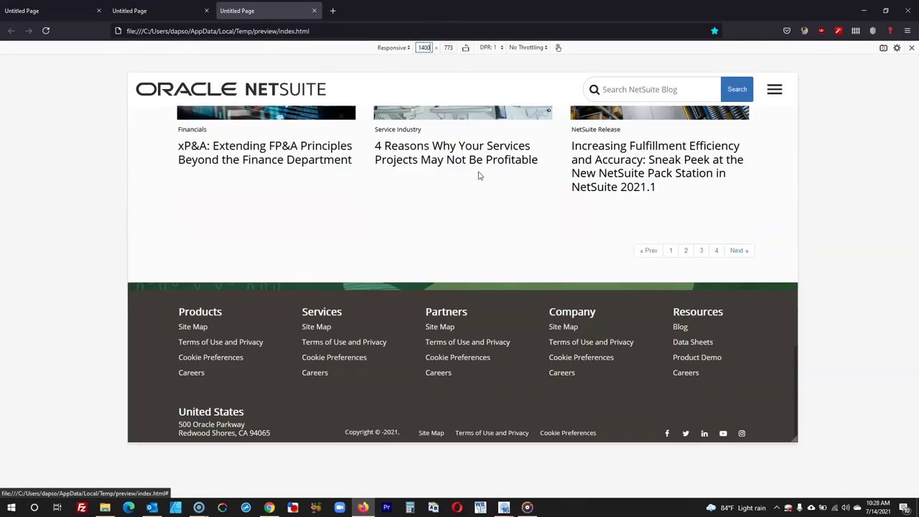
# Test the header's hamburger menu by opening and closing it at the 1400 width.
pyautogui.click(774, 90)
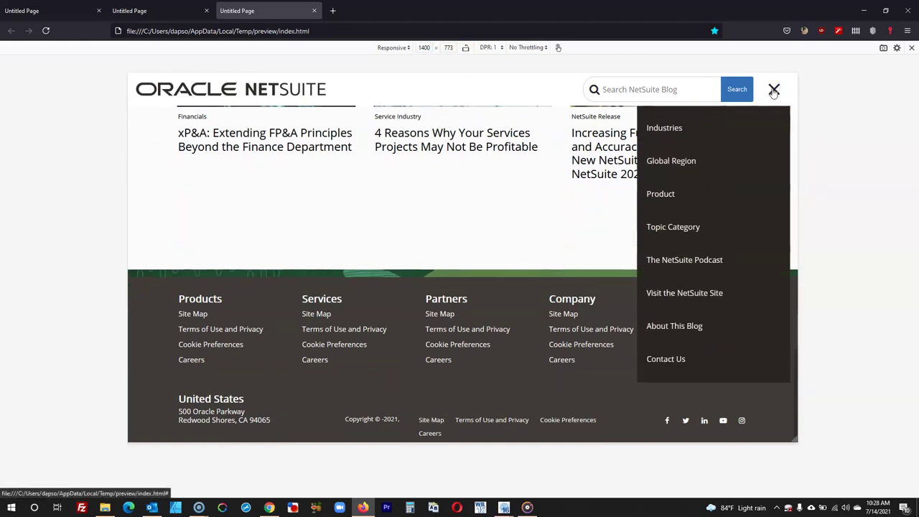
pyautogui.click(774, 89)
pyautogui.scroll(3, 718, 215)
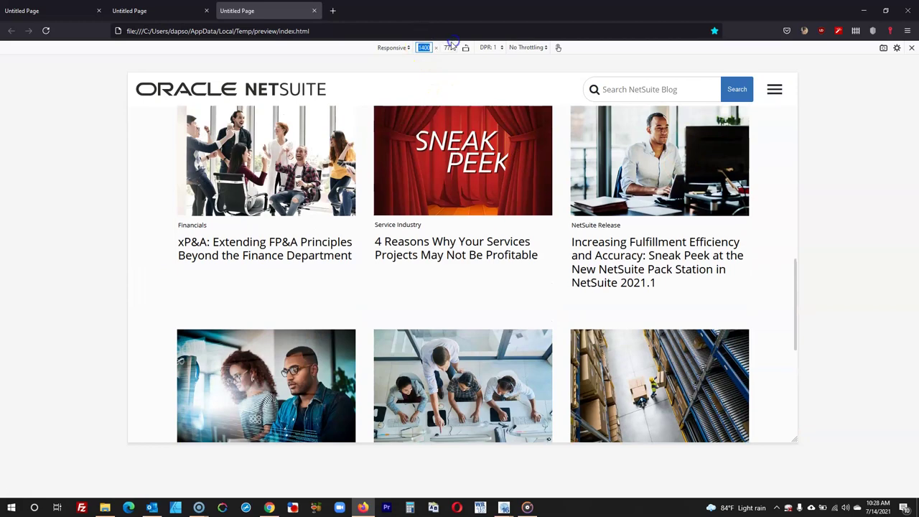
# Set the preview width to 1200 and check the cards, header and featured section.
pyautogui.write('1200')
pyautogui.press('Return')
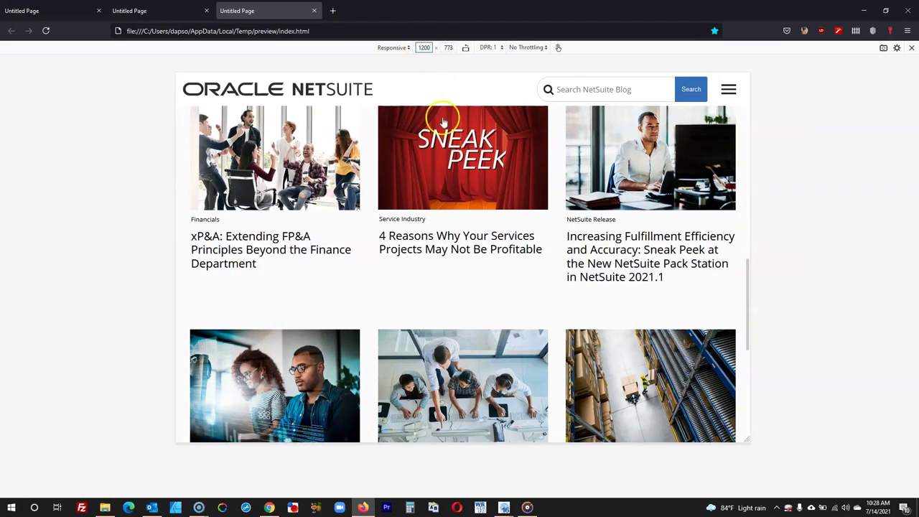
pyautogui.scroll(-5, 438, 144)
pyautogui.scroll(15, 434, 160)
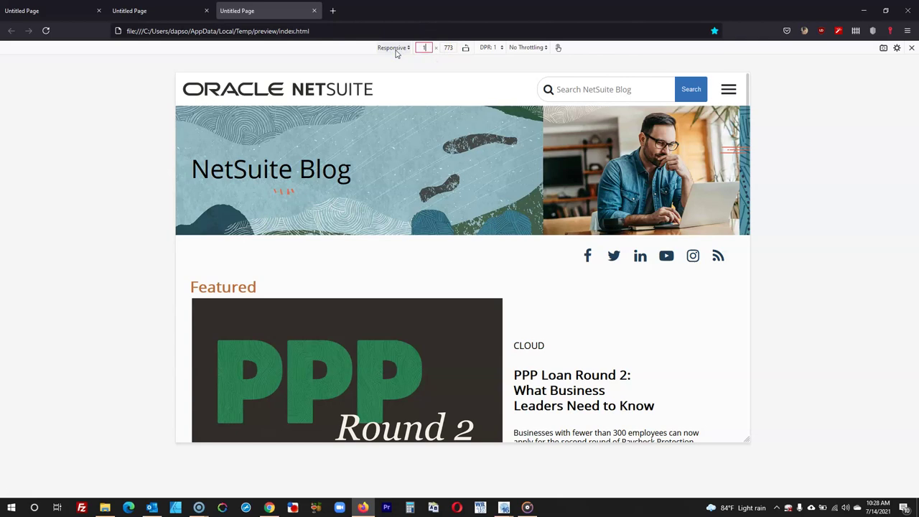
# Check the page layout at preview widths of 1024 and 960.
pyautogui.write('4')
pyautogui.press('Return')
pyautogui.scroll(-10, 506, 133)
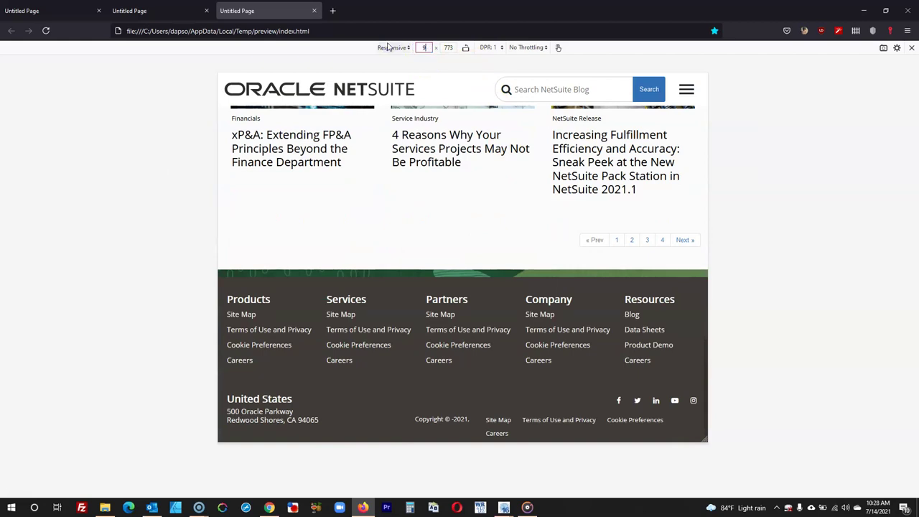
pyautogui.press('Return')
pyautogui.scroll(10, 546, 232)
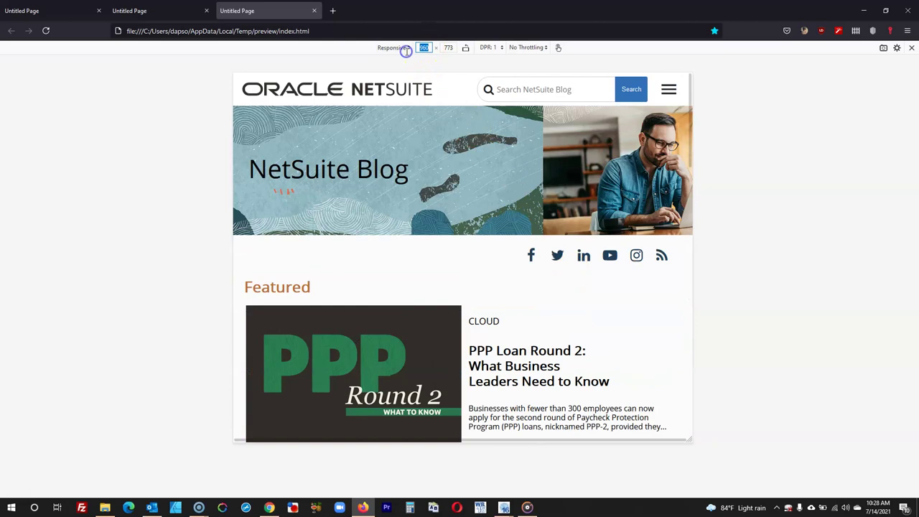
# Set the preview width to 768 and examine the featured section and two-column cards.
pyautogui.press('Return')
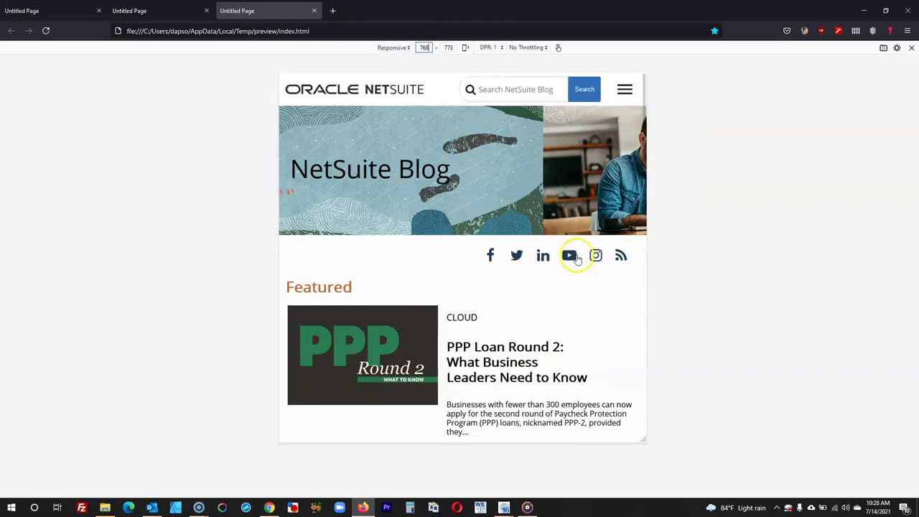
pyautogui.scroll(-10, 575, 259)
pyautogui.scroll(5, 576, 275)
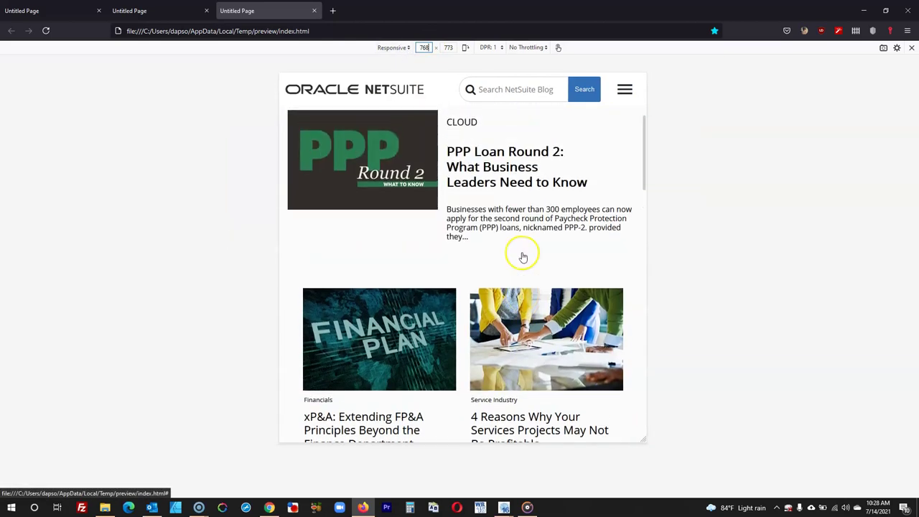
# Review the pagination and footer at the 768 width, and set the preview width to 480 to examine the cards and footer.
pyautogui.scroll(-8, 523, 255)
pyautogui.scroll(-10, 523, 255)
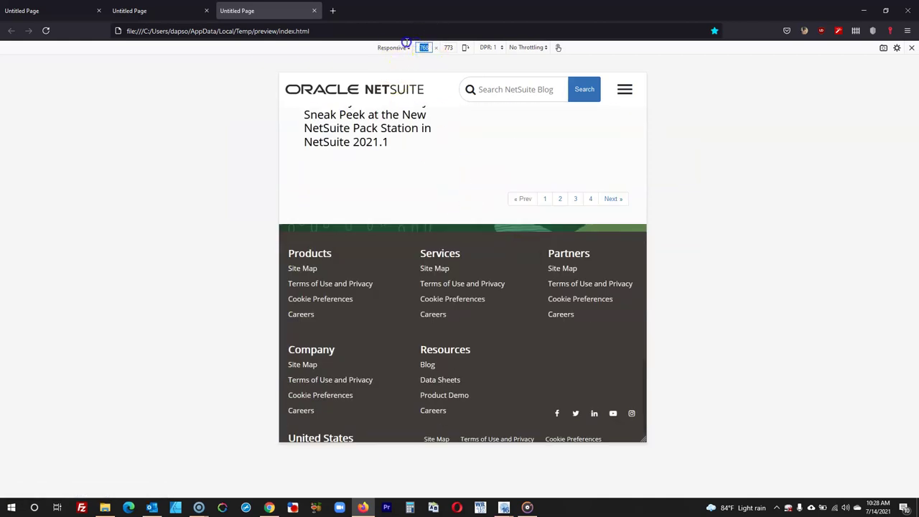
pyautogui.press('Return')
pyautogui.scroll(15, 375, 201)
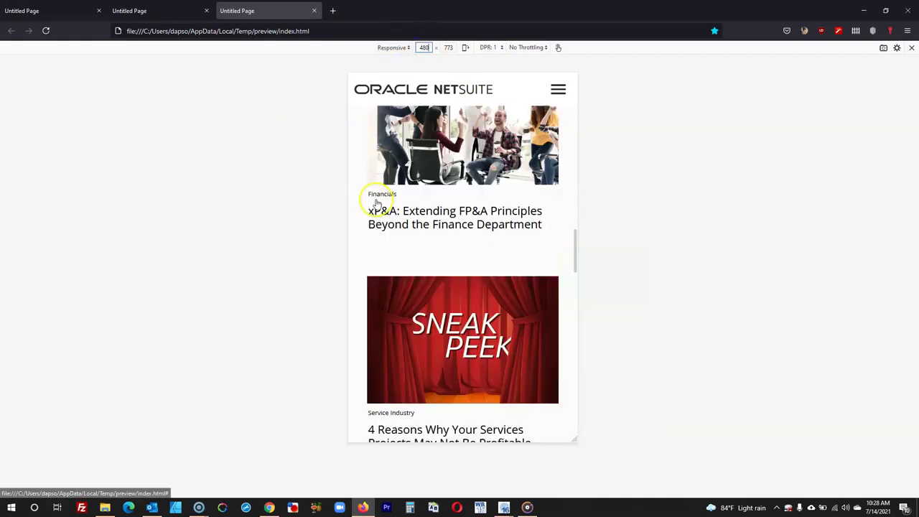
pyautogui.scroll(-2, 396, 188)
pyautogui.scroll(1, 395, 189)
pyautogui.scroll(-4, 403, 198)
pyautogui.scroll(-8, 404, 198)
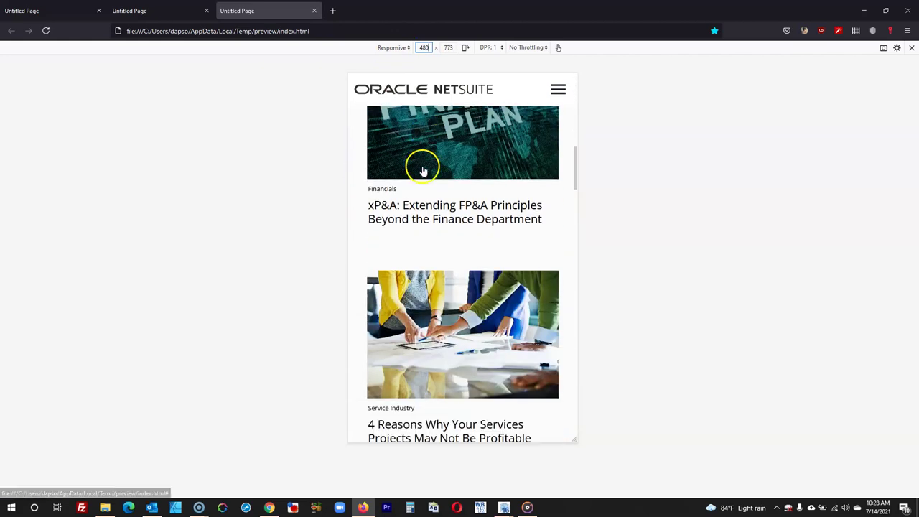
pyautogui.scroll(-10, 440, 165)
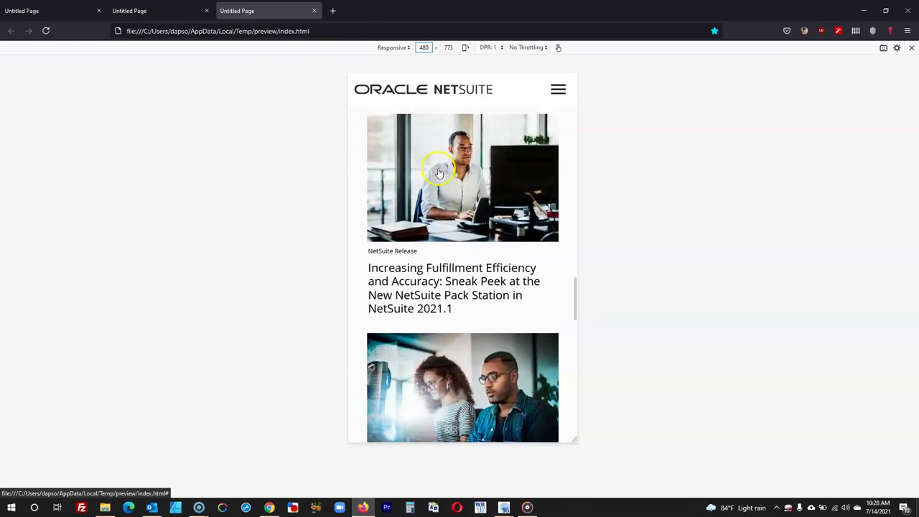
pyautogui.scroll(-4, 438, 171)
pyautogui.scroll(2, 437, 172)
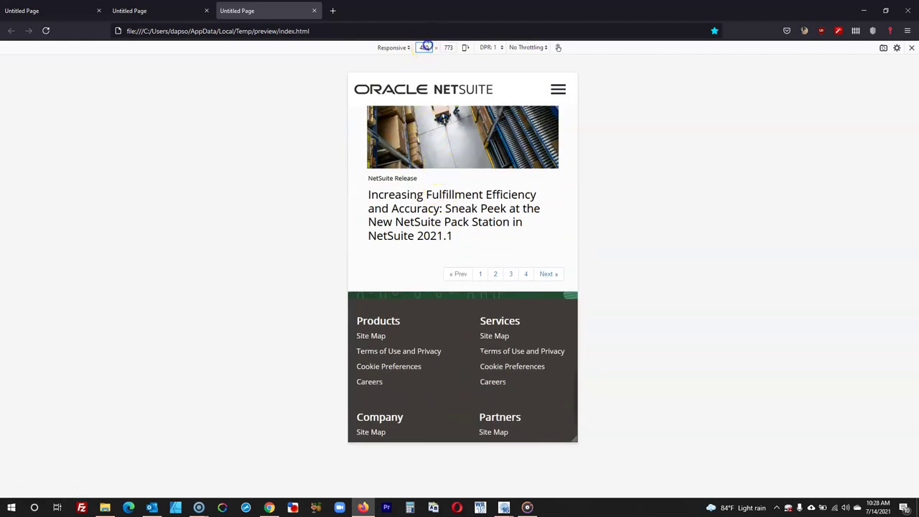
# Set the preview width to 320 and examine the cards, header, banner, social icons and featured section.
pyautogui.press('Return')
pyautogui.scroll(6, 452, 162)
pyautogui.scroll(10, 452, 162)
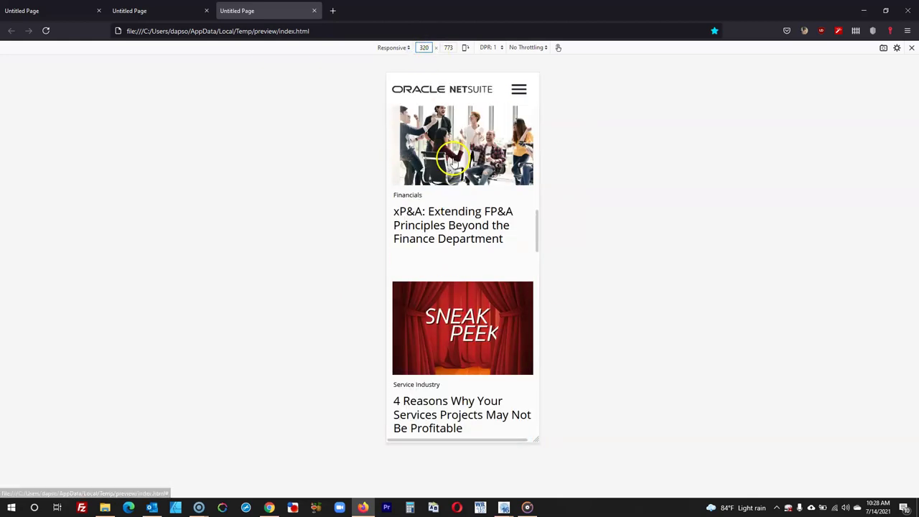
pyautogui.scroll(2, 452, 162)
pyautogui.click(427, 251)
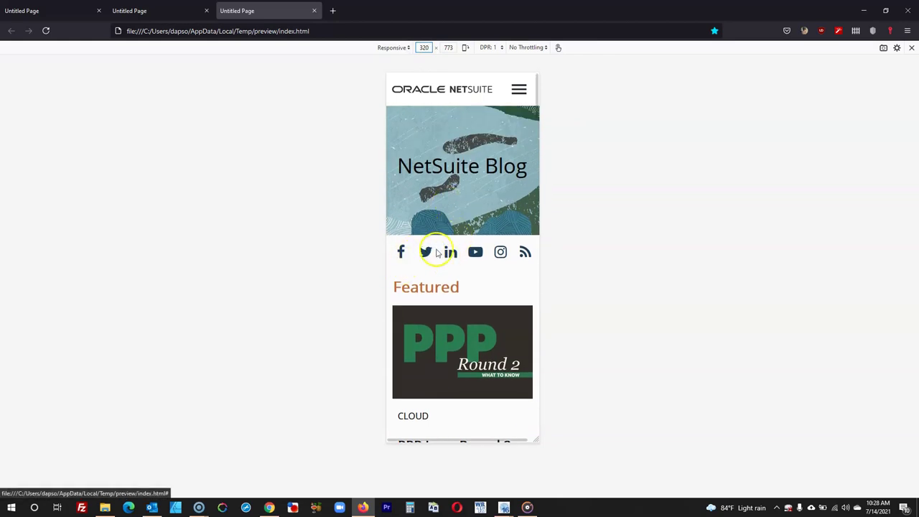
pyautogui.scroll(-2, 452, 213)
pyautogui.scroll(1, 451, 212)
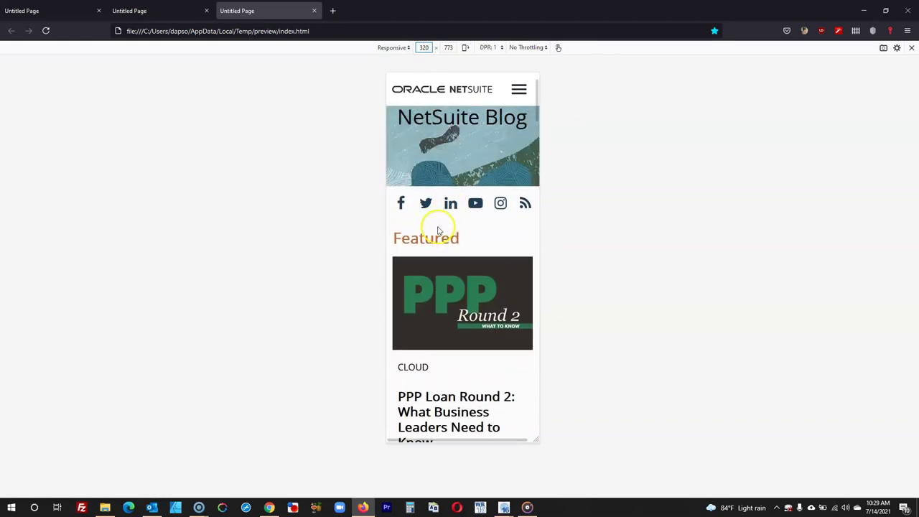
pyautogui.scroll(1, 498, 209)
pyautogui.scroll(-1, 476, 225)
pyautogui.scroll(1, 495, 158)
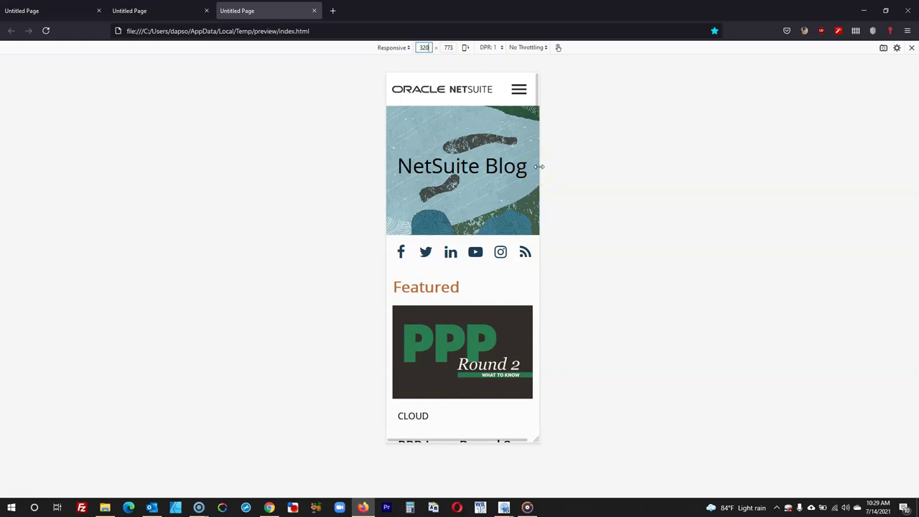
pyautogui.scroll(-4, 489, 194)
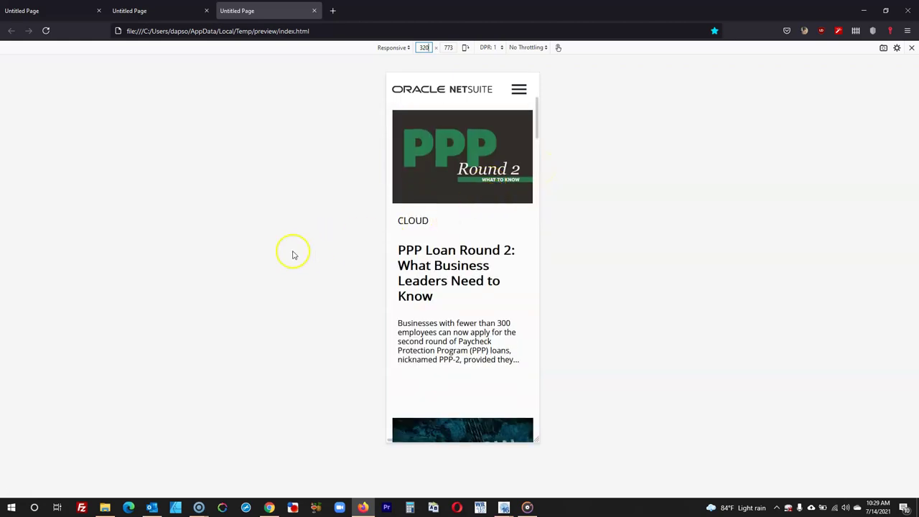